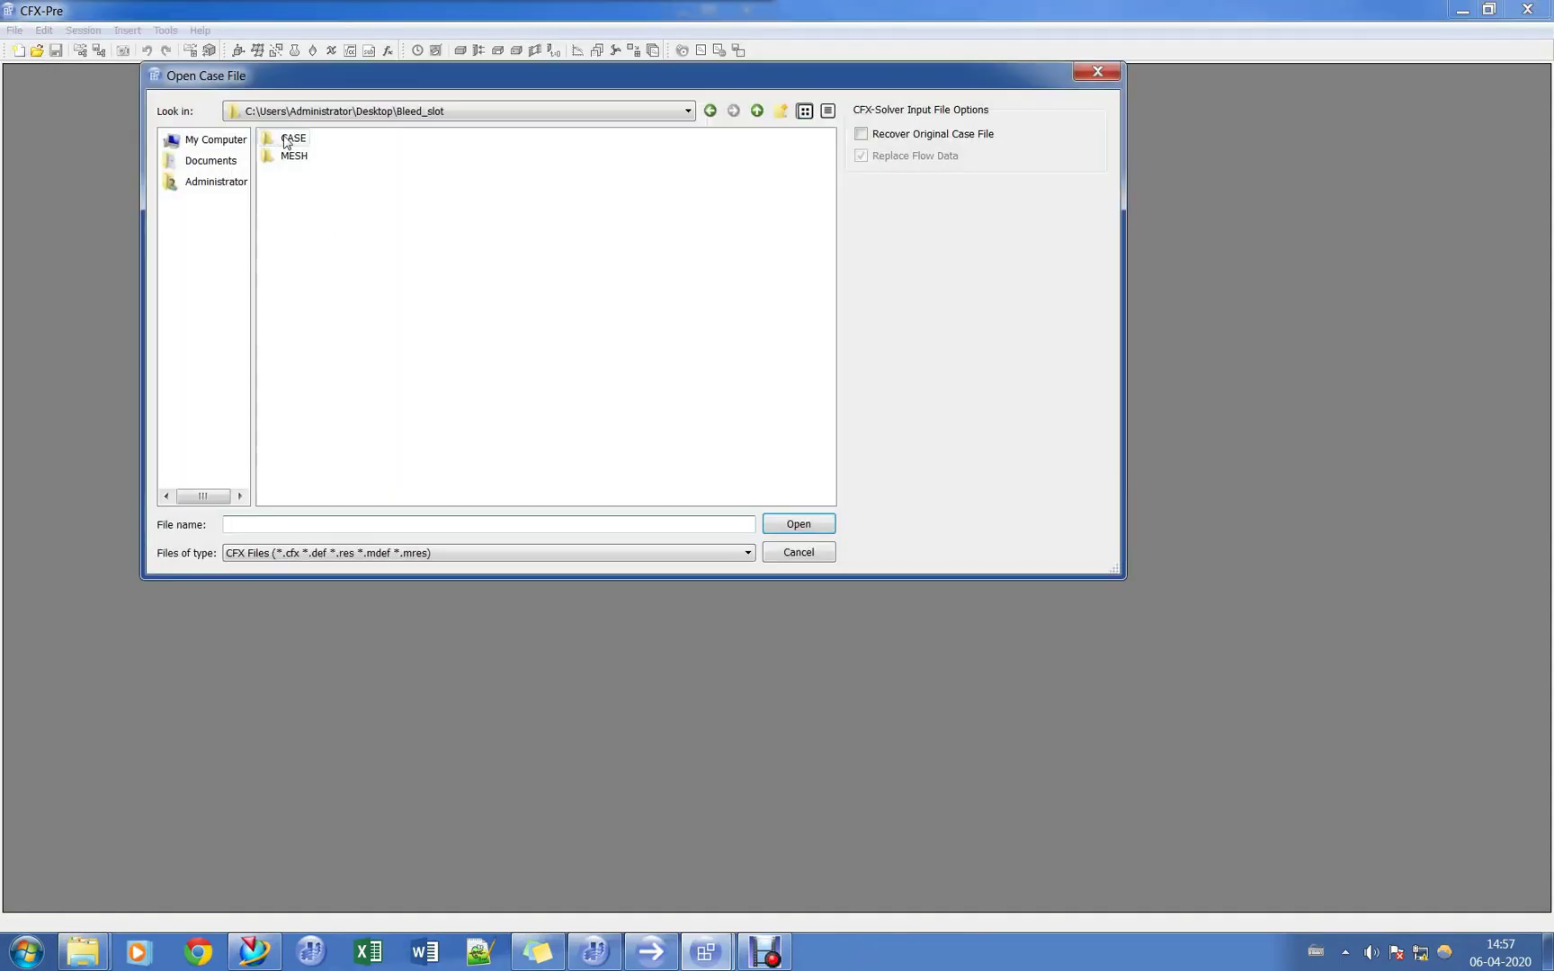
Open the case file Stage.cfx from the CASE folder of Bleed_slot.
{"action": "double_click", "coordinate": [286, 140]}
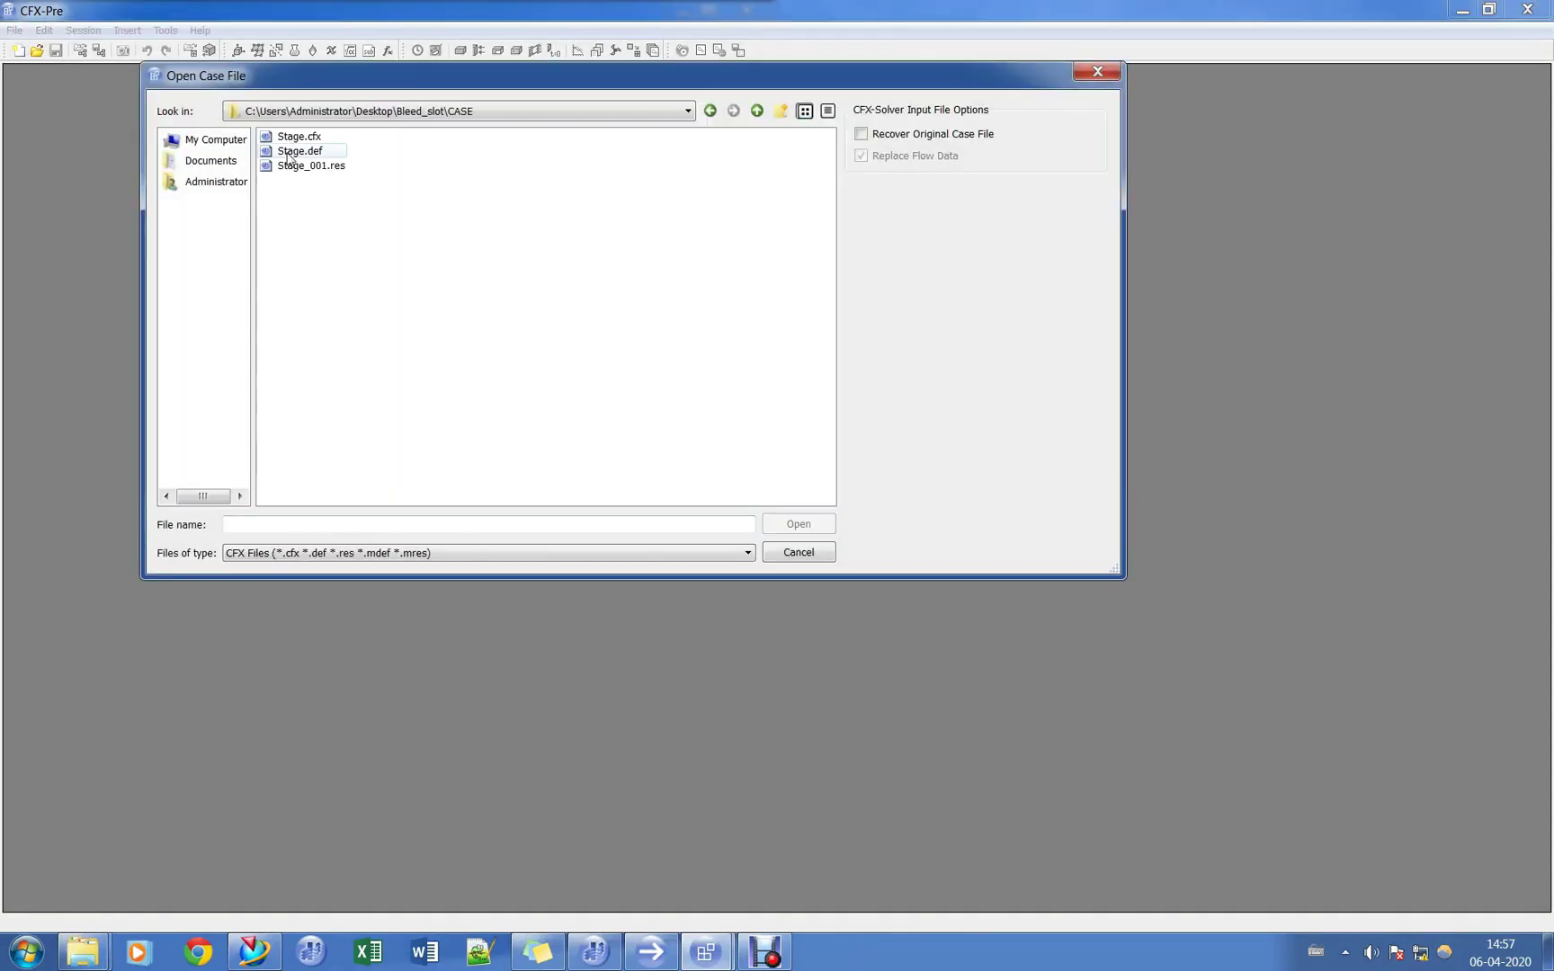
{"action": "double_click", "coordinate": [300, 137]}
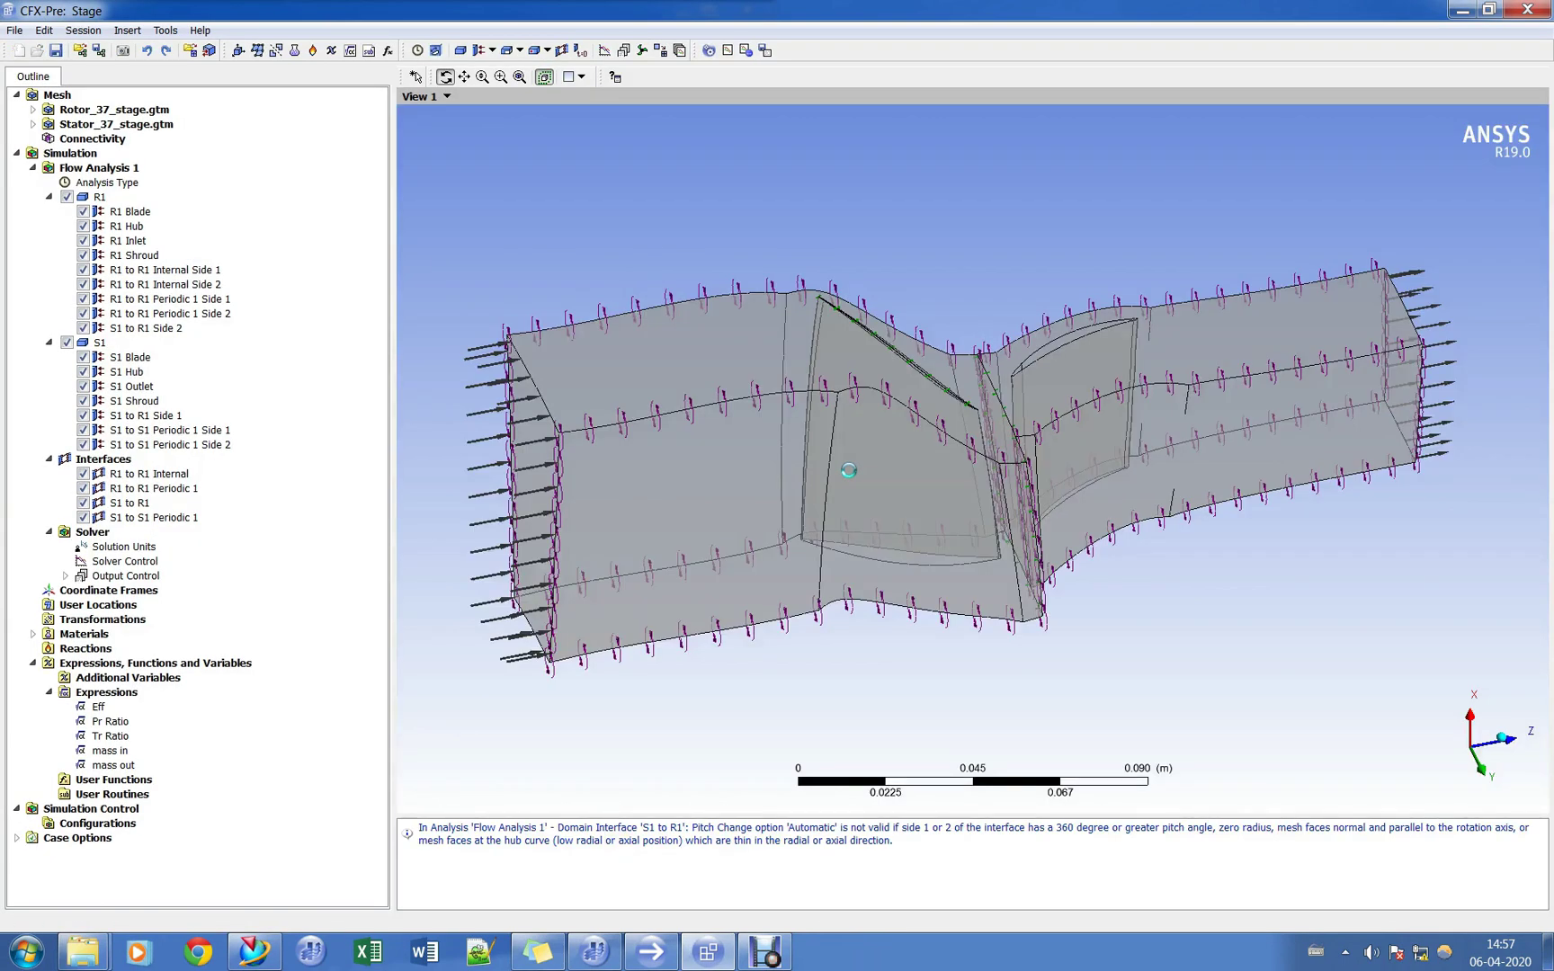
Examine the rotor and stator passages from several angles, highlighting S1 Shroud and the S1 and R1 domains.
{"action": "mouse_move", "coordinate": [1152, 572]}
{"action": "left_mouse_down"}
{"action": "mouse_move", "coordinate": [1047, 496]}
{"action": "mouse_move", "coordinate": [1016, 506]}
{"action": "mouse_move", "coordinate": [1074, 549]}
{"action": "mouse_move", "coordinate": [1138, 531]}
{"action": "mouse_move", "coordinate": [1162, 573]}
{"action": "left_mouse_up"}
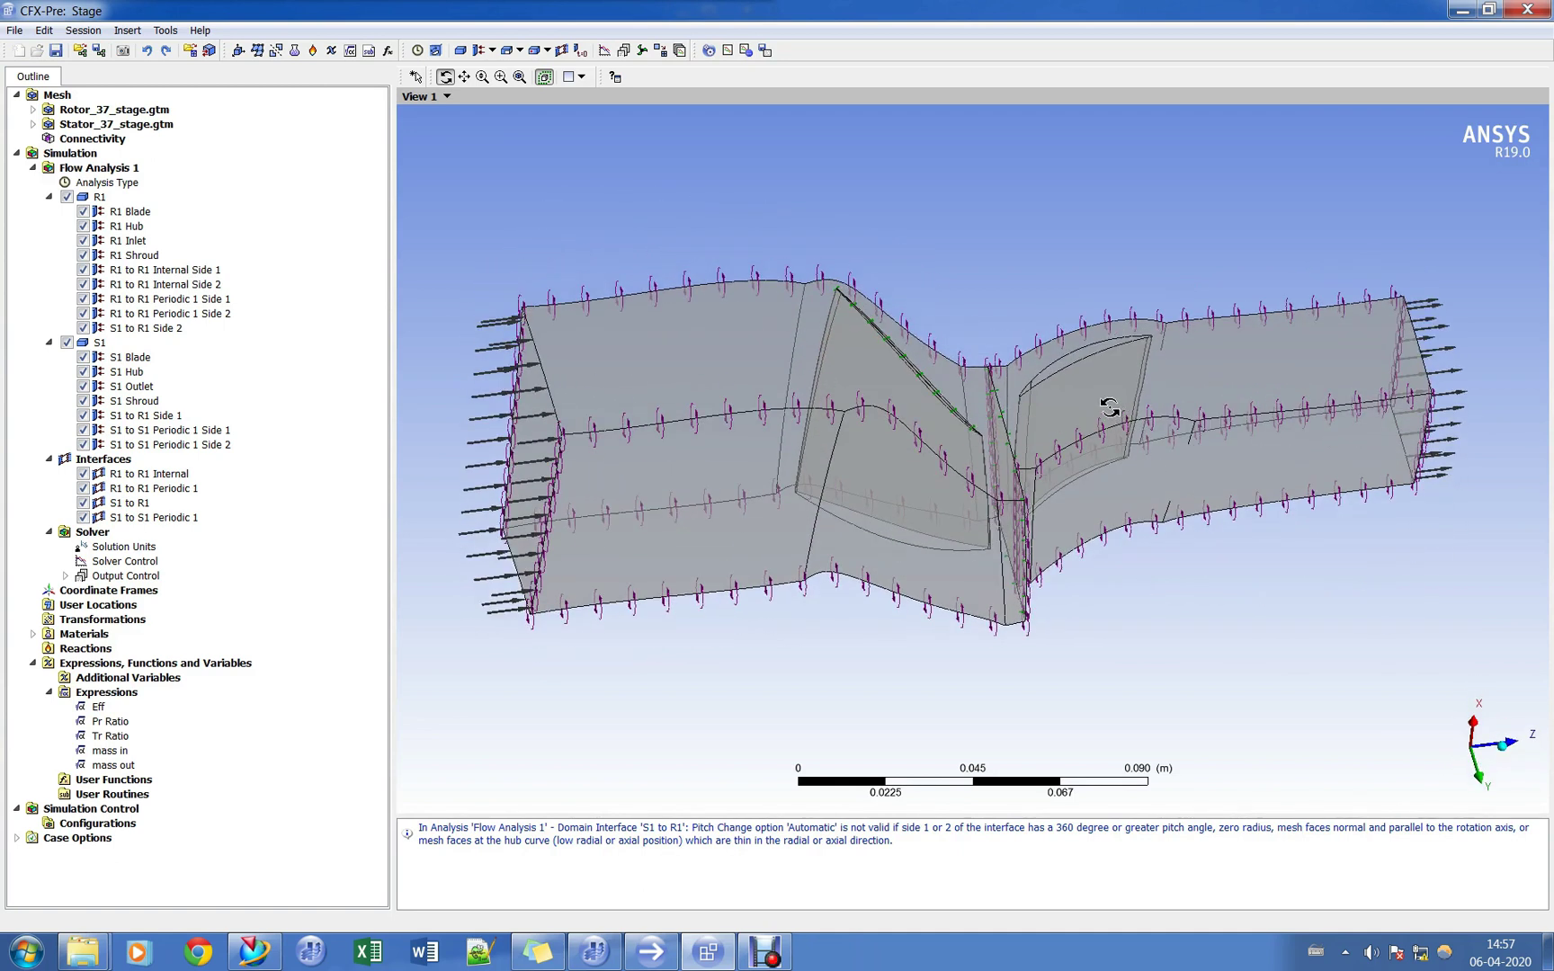
{"action": "left_click_drag", "start_coordinate": [1049, 441], "coordinate": [1367, 775]}
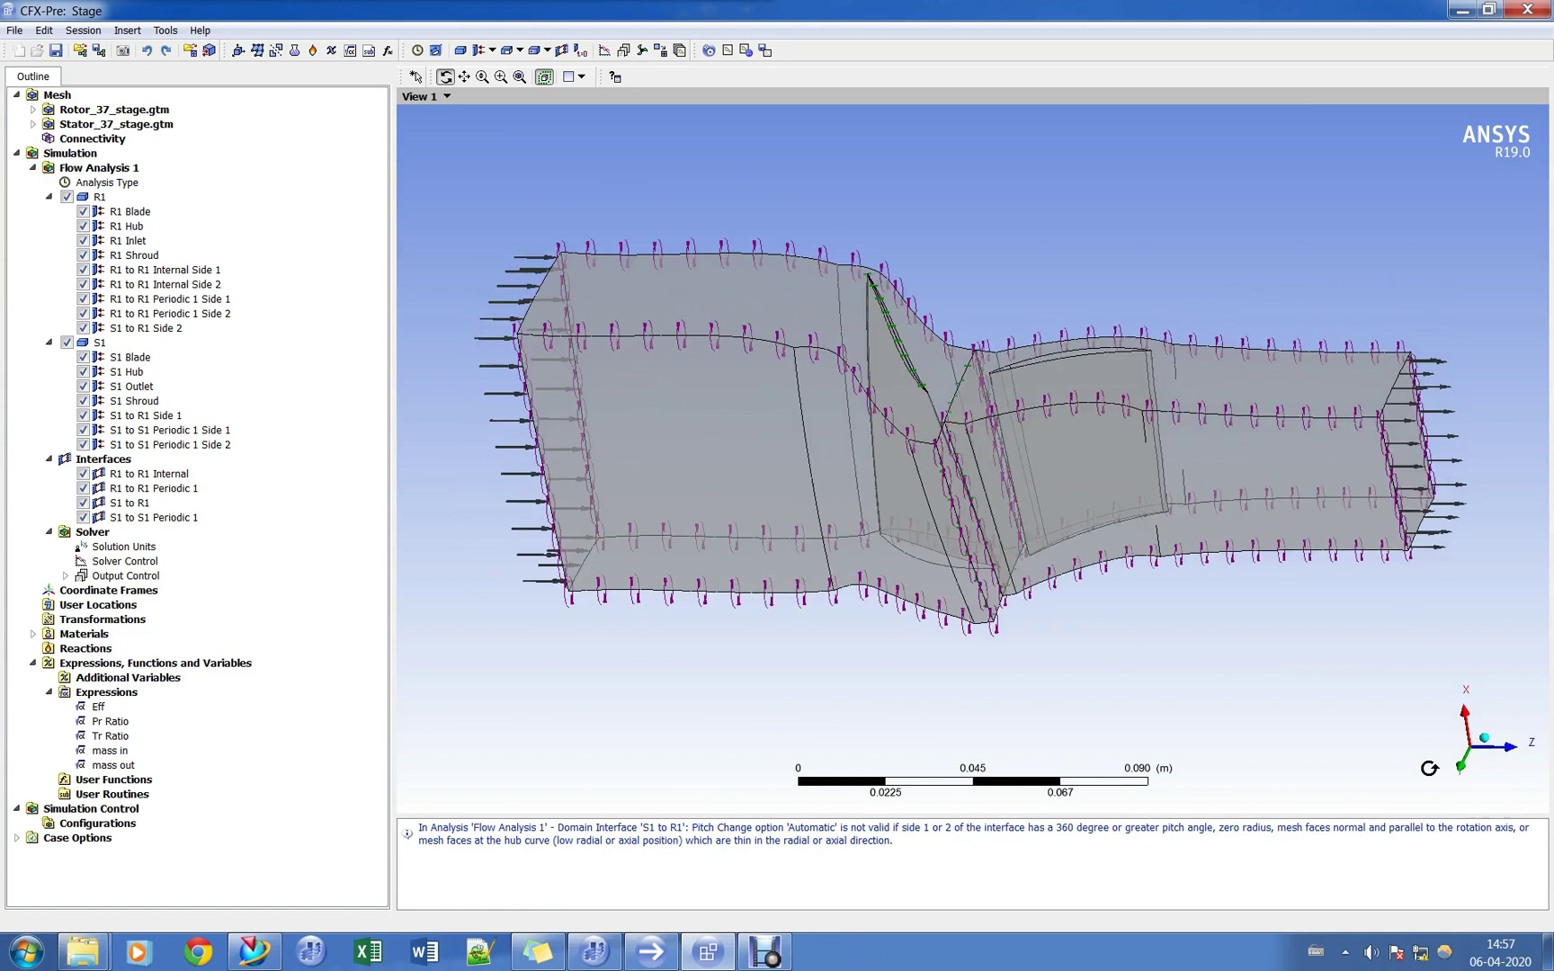
{"action": "left_click", "coordinate": [1461, 769]}
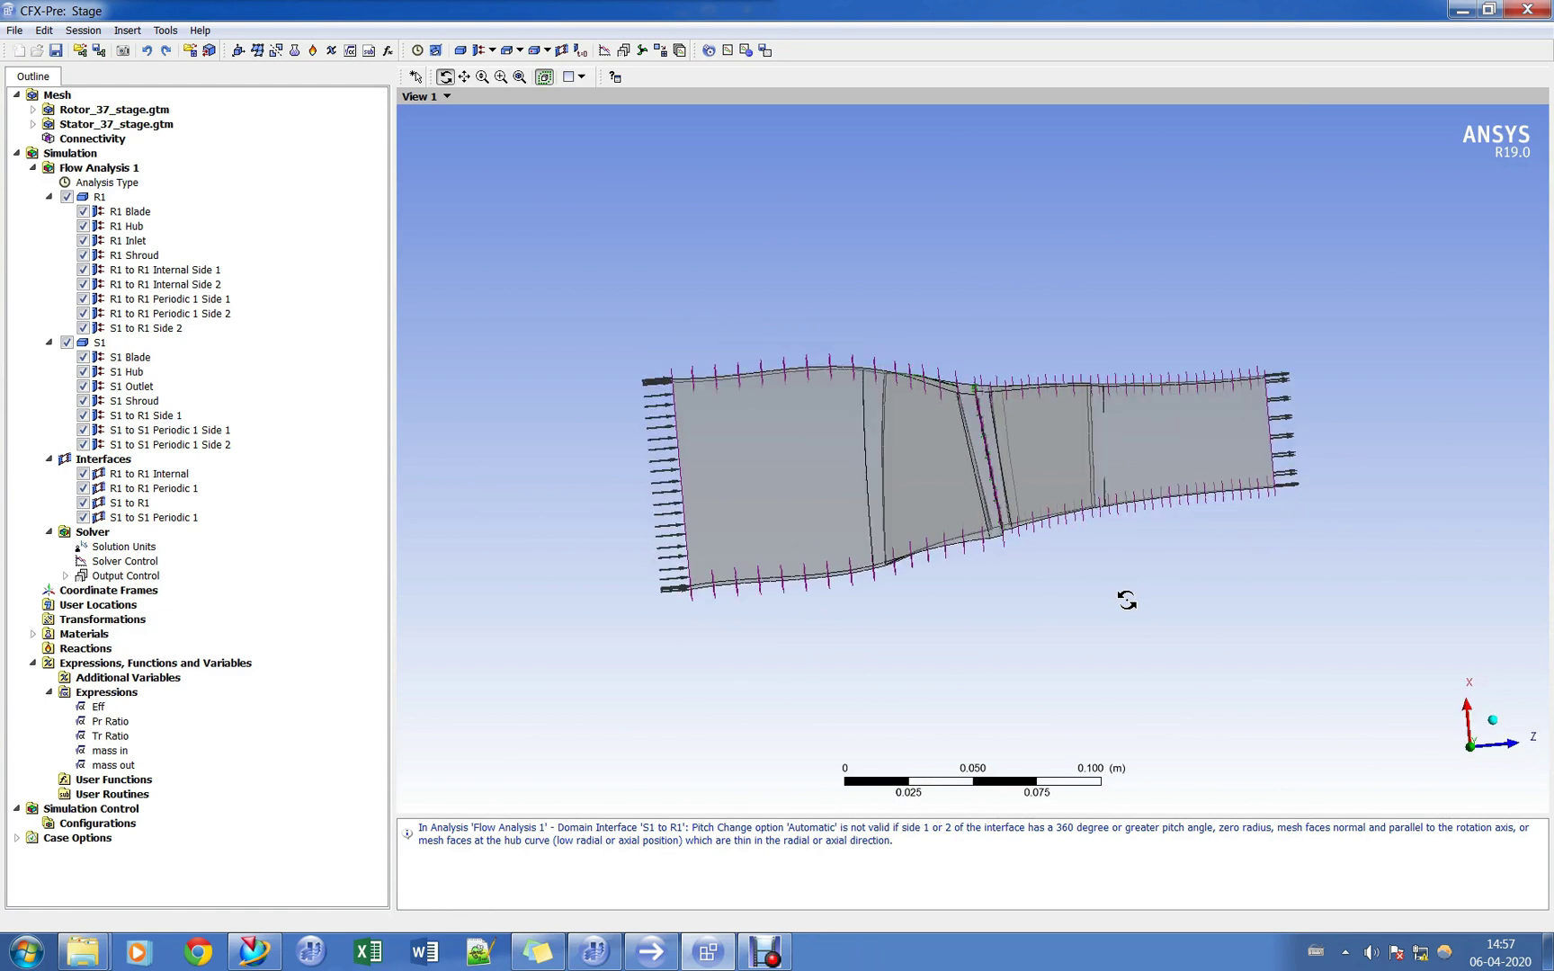
{"action": "scroll", "coordinate": [1033, 441], "scroll_direction": "up", "scroll_amount": 5}
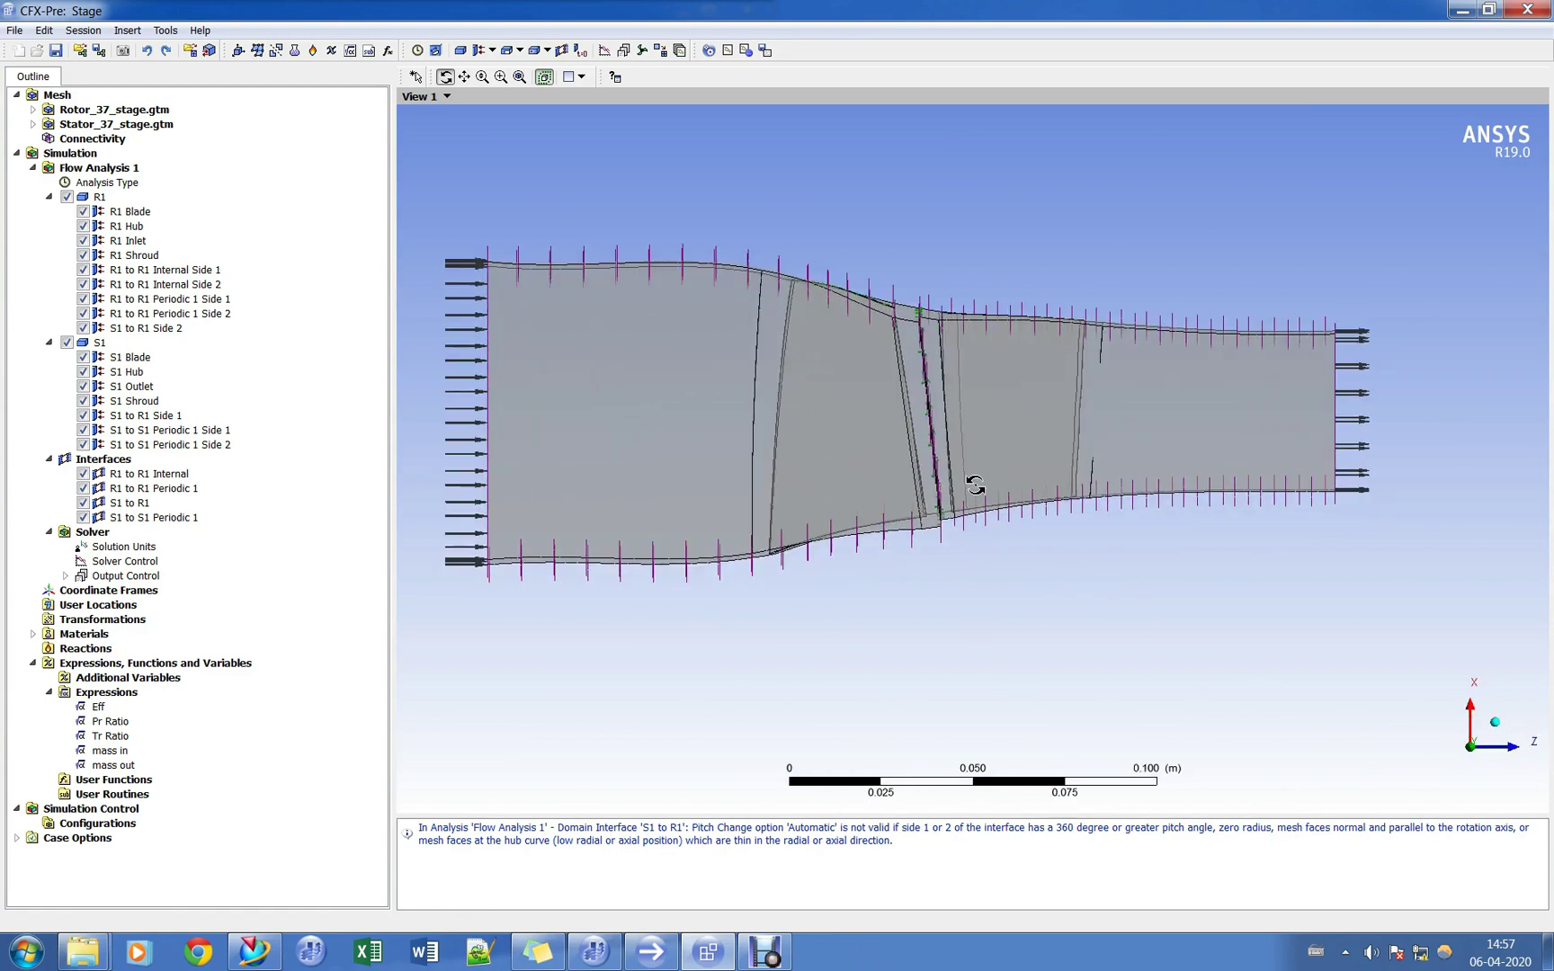
{"action": "left_click_drag", "start_coordinate": [975, 493], "coordinate": [975, 572]}
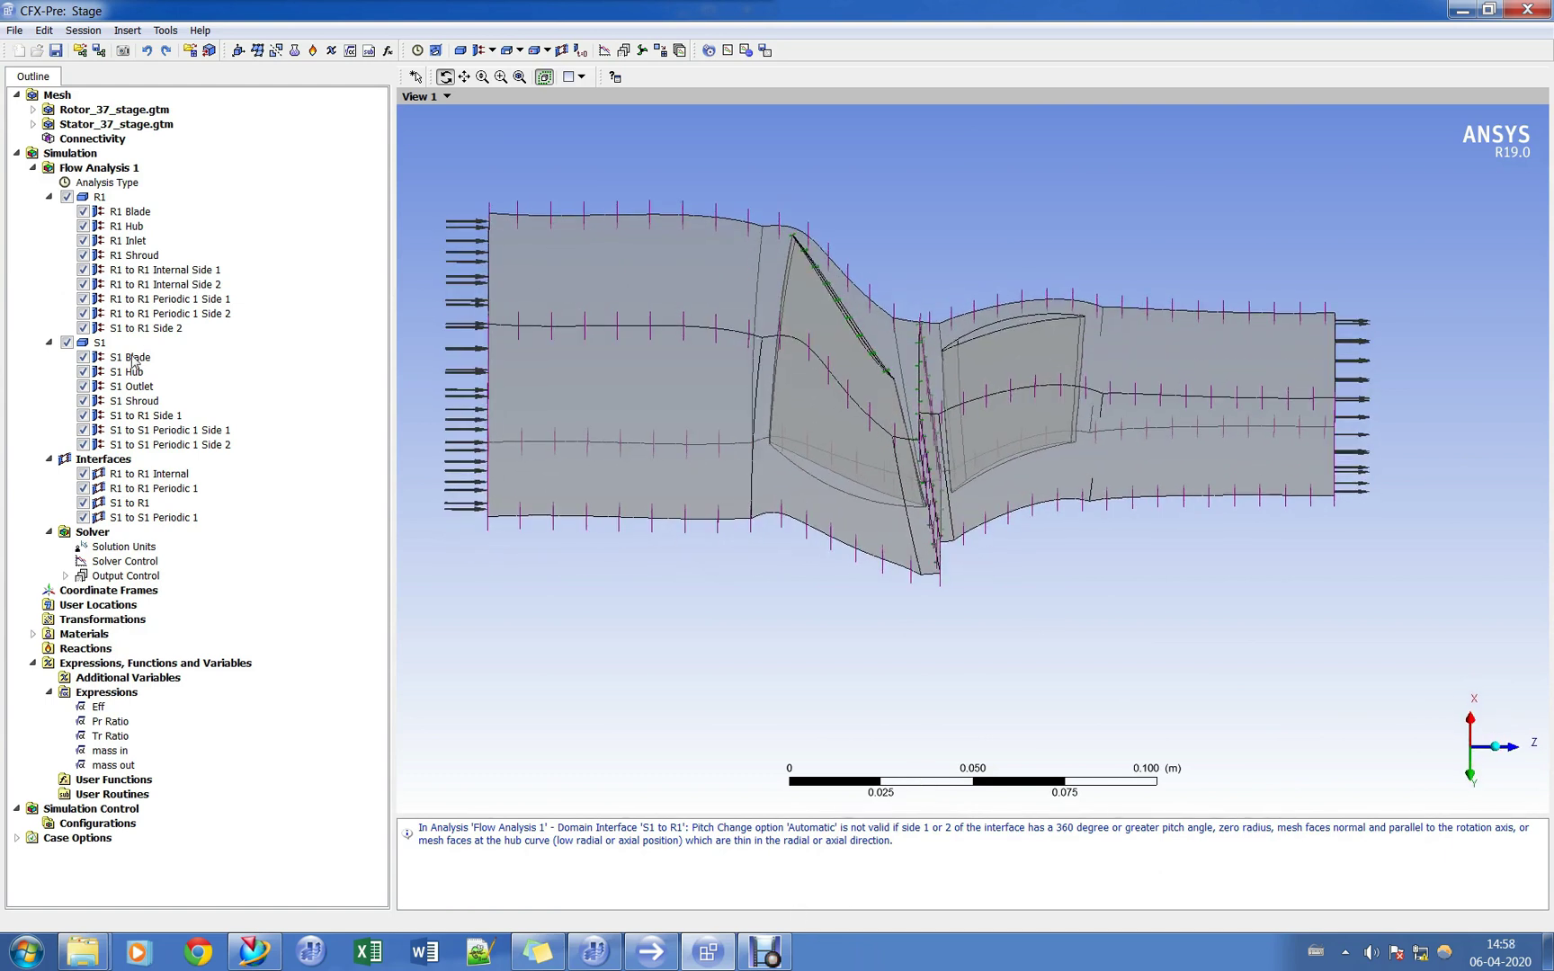
{"action": "left_click", "coordinate": [156, 406]}
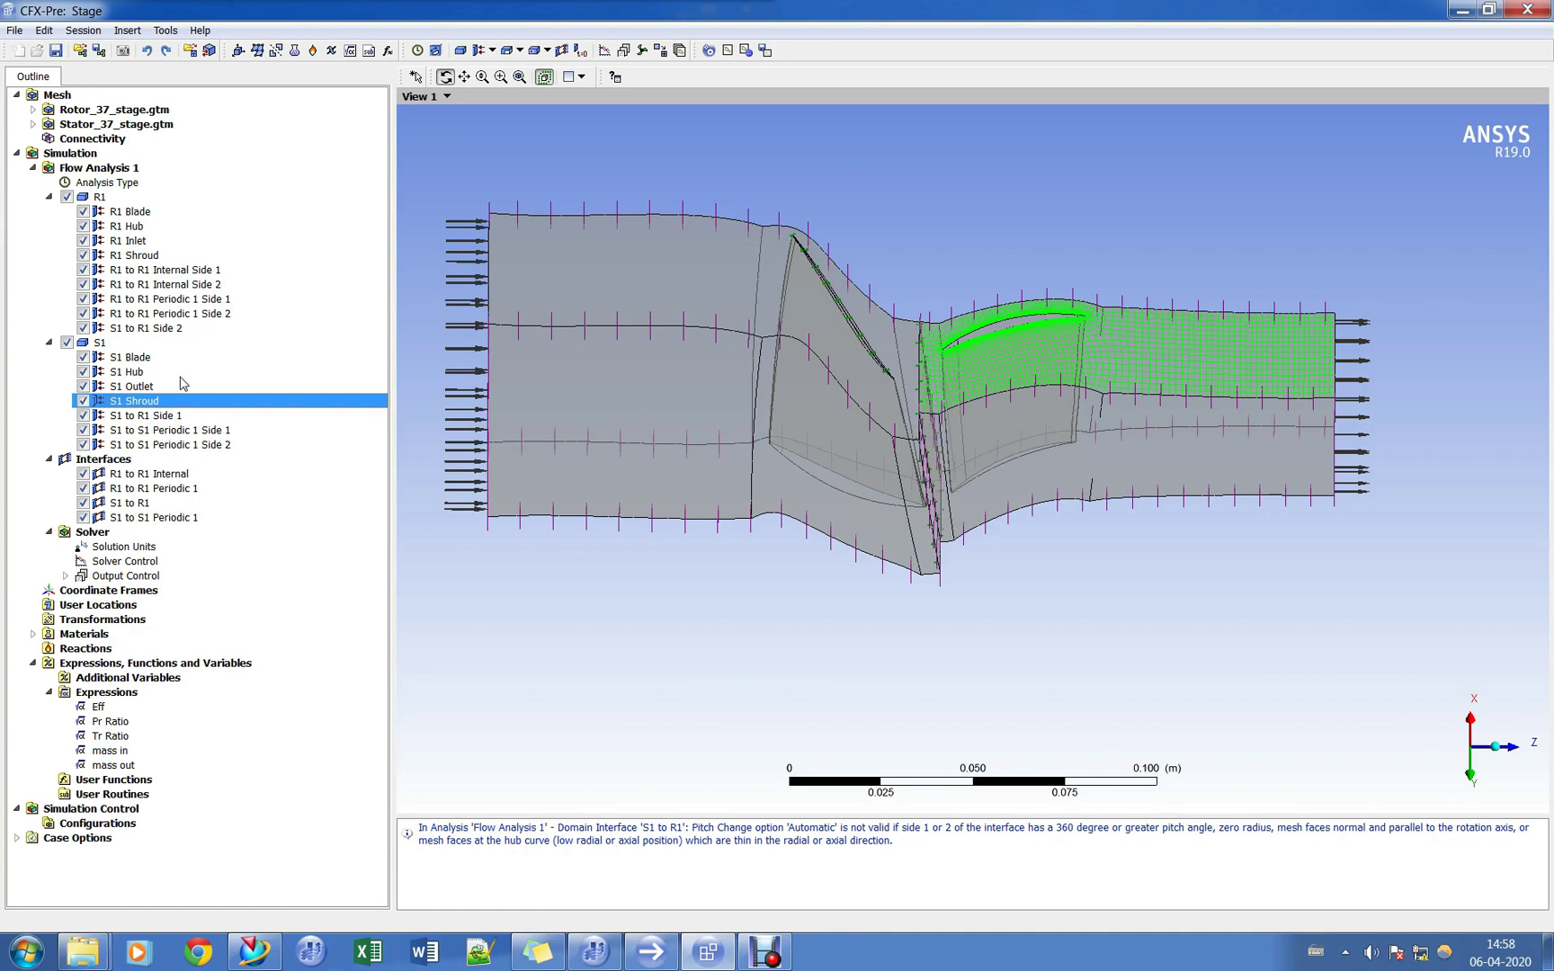
{"action": "left_click", "coordinate": [131, 348]}
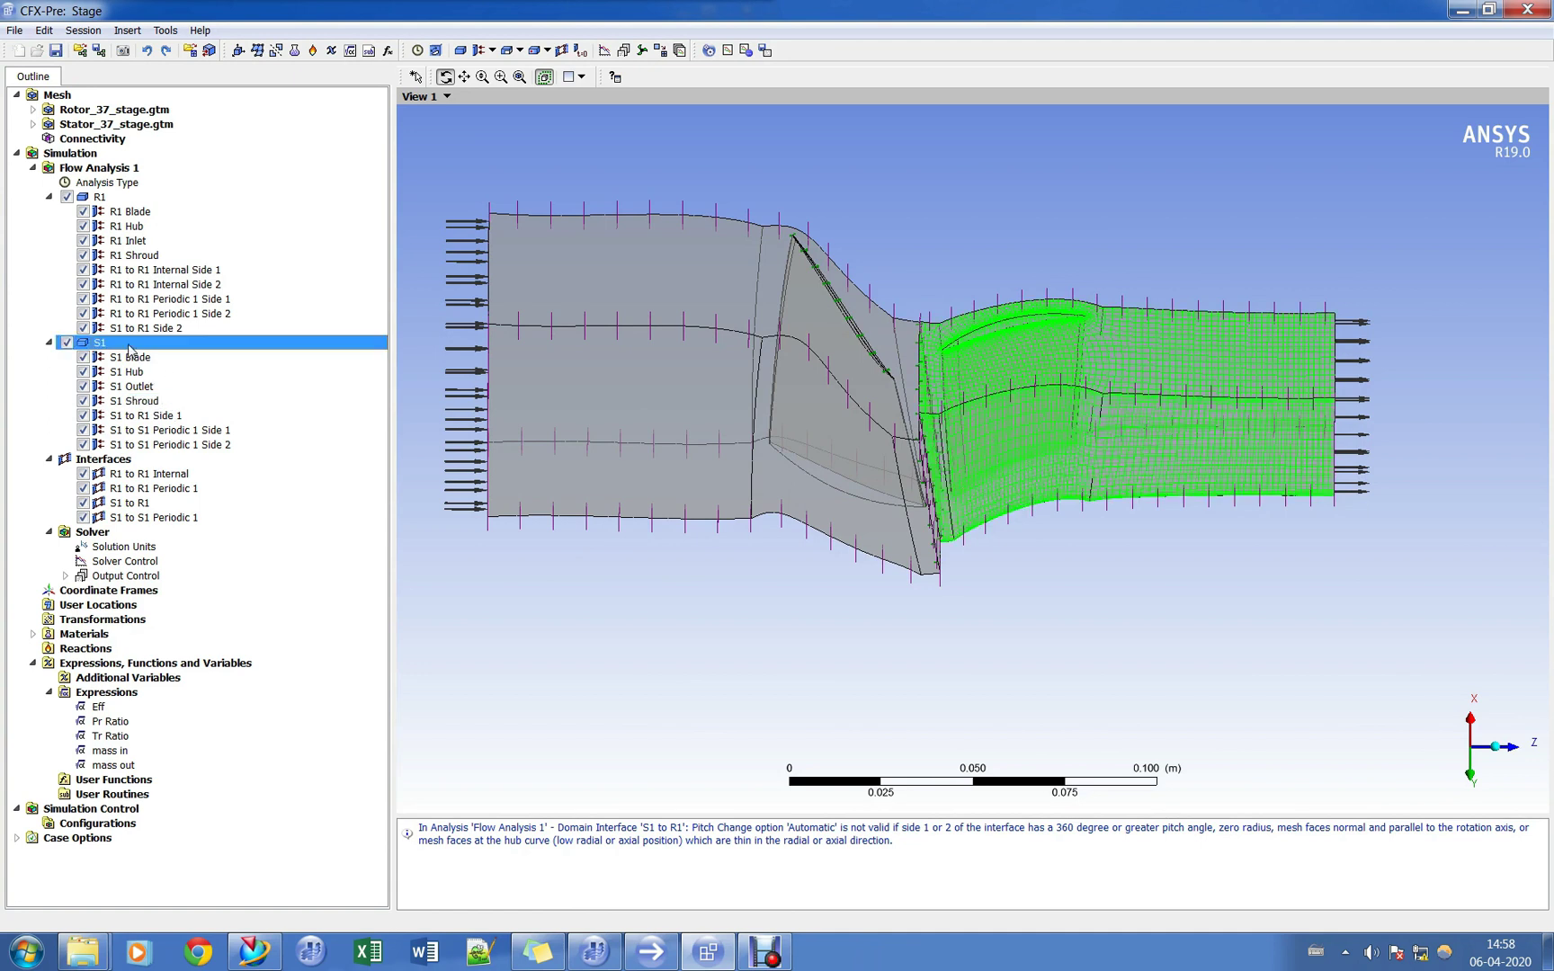
{"action": "left_click", "coordinate": [118, 196]}
{"action": "left_click", "coordinate": [123, 184]}
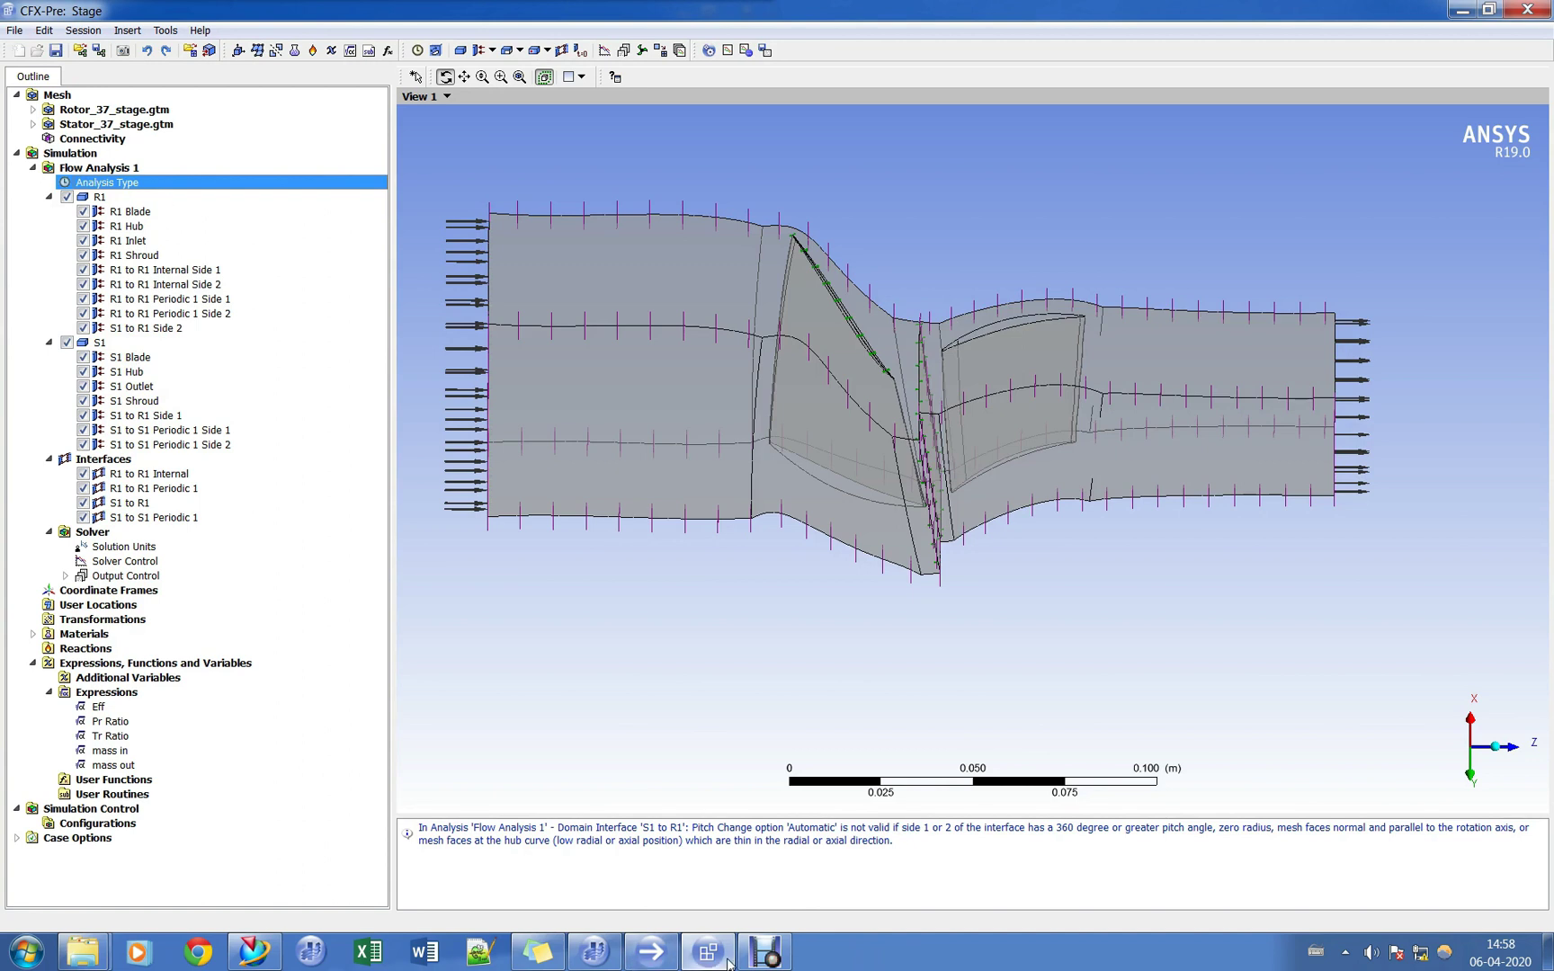
Switch to Notepad++ and open shroud.dat from the Bleed_slot MESH\Bleed folder to review the shroud coordinates.
{"action": "left_click", "coordinate": [253, 949]}
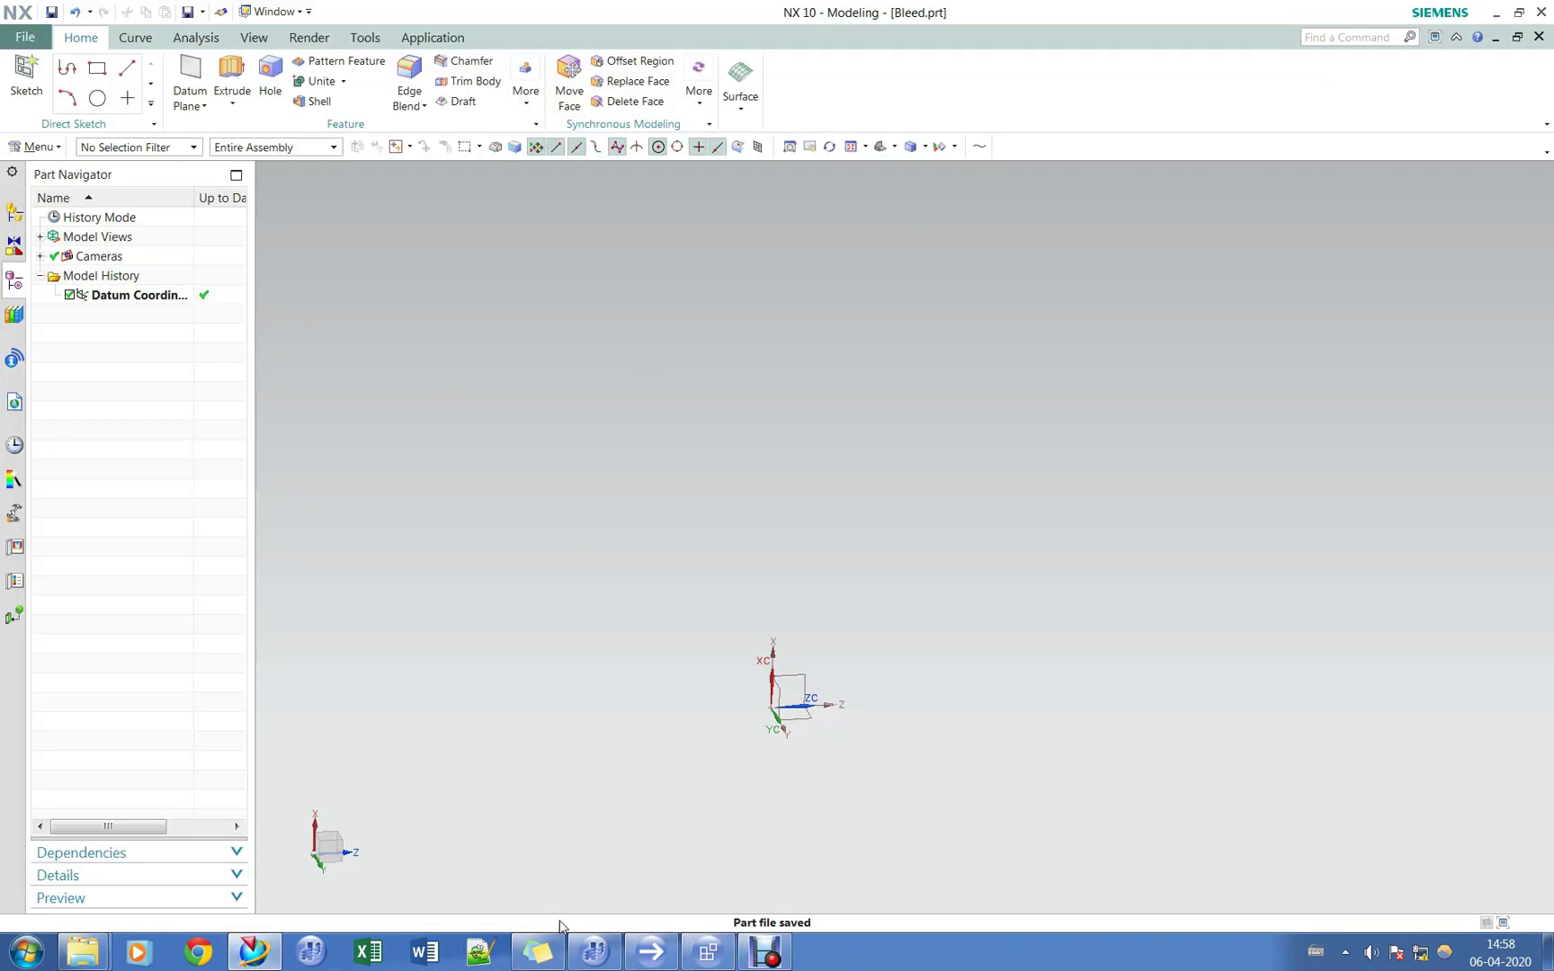
{"action": "left_click", "coordinate": [480, 955]}
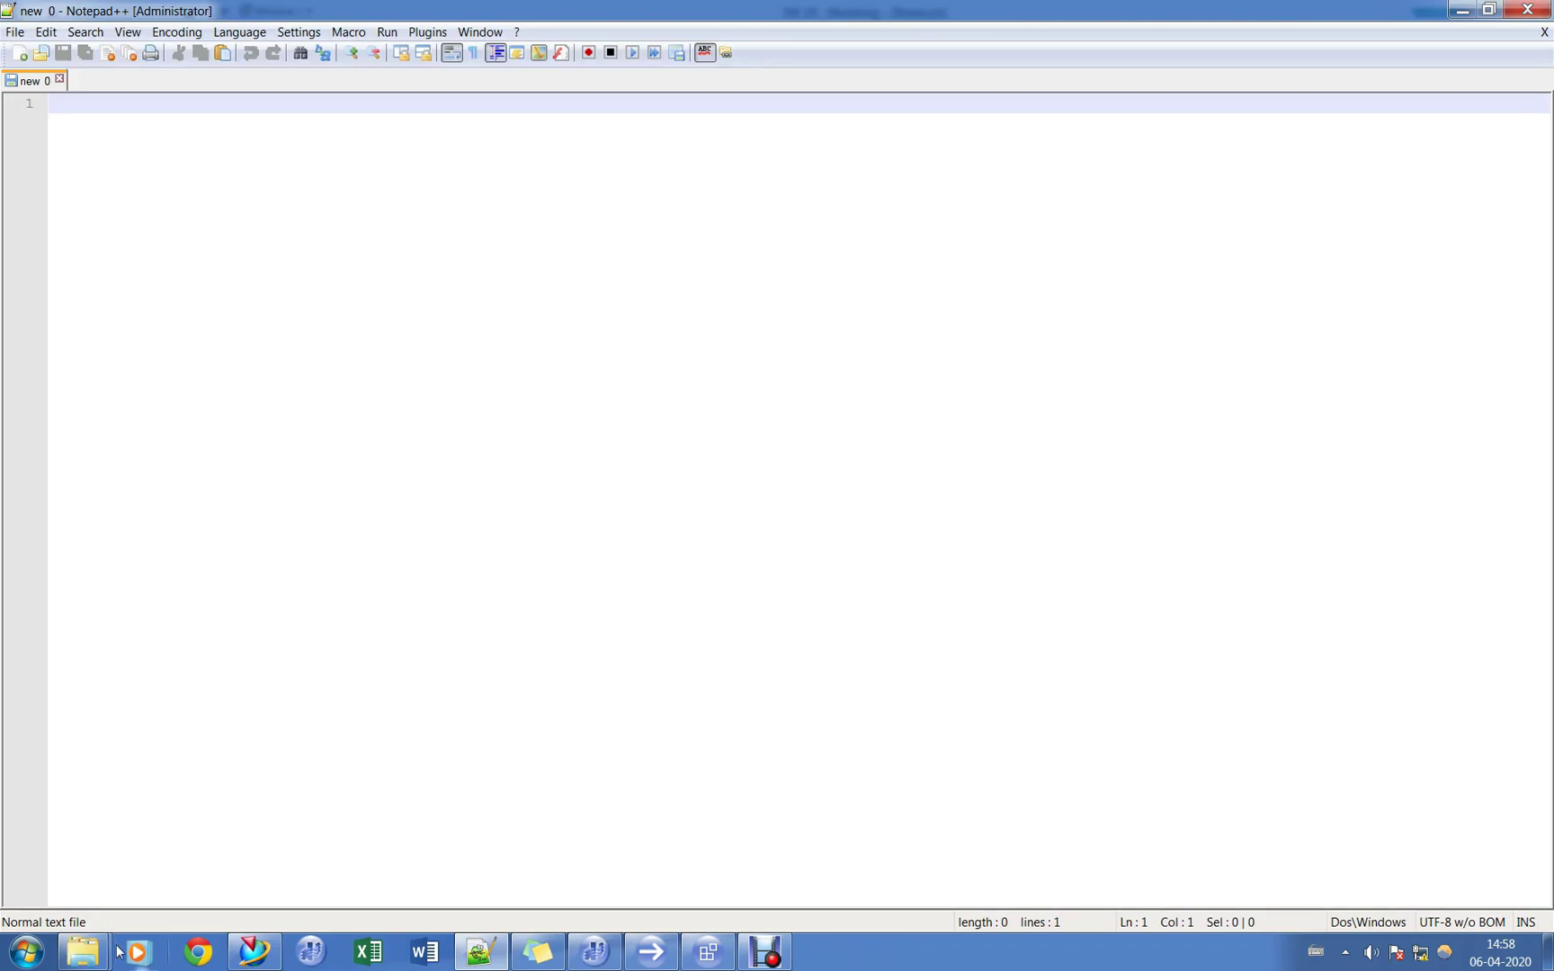
{"action": "mouse_move", "coordinate": [83, 951]}
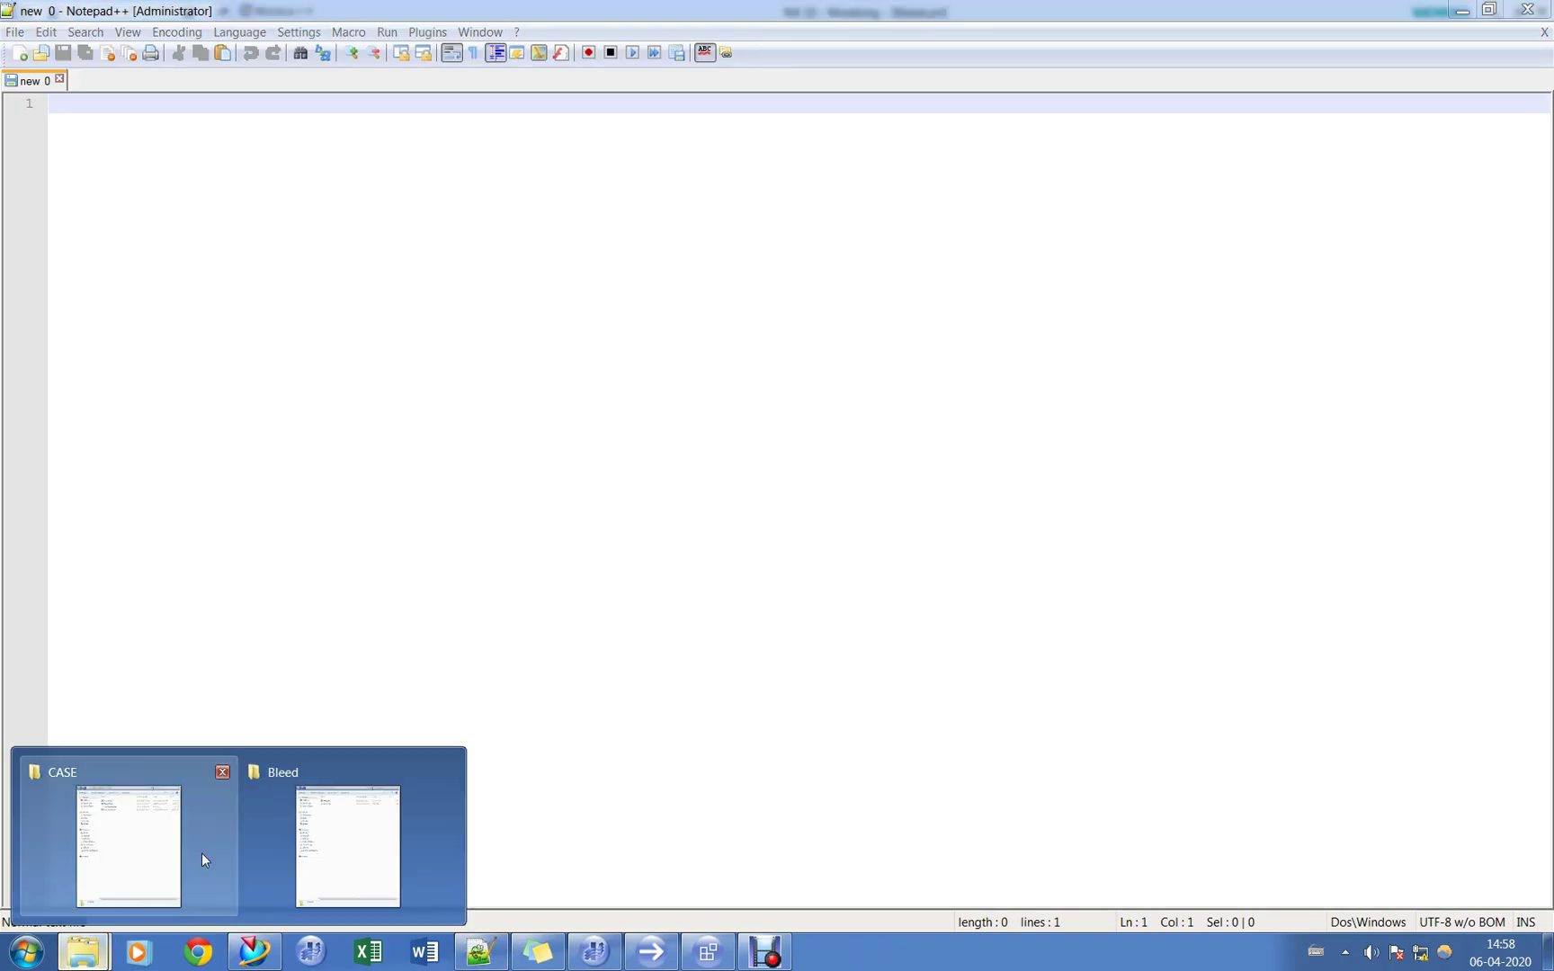
{"action": "left_click", "coordinate": [222, 772]}
{"action": "left_click", "coordinate": [154, 837]}
{"action": "left_click_drag", "start_coordinate": [229, 163], "coordinate": [928, 339]}
{"action": "left_click", "coordinate": [927, 339]}
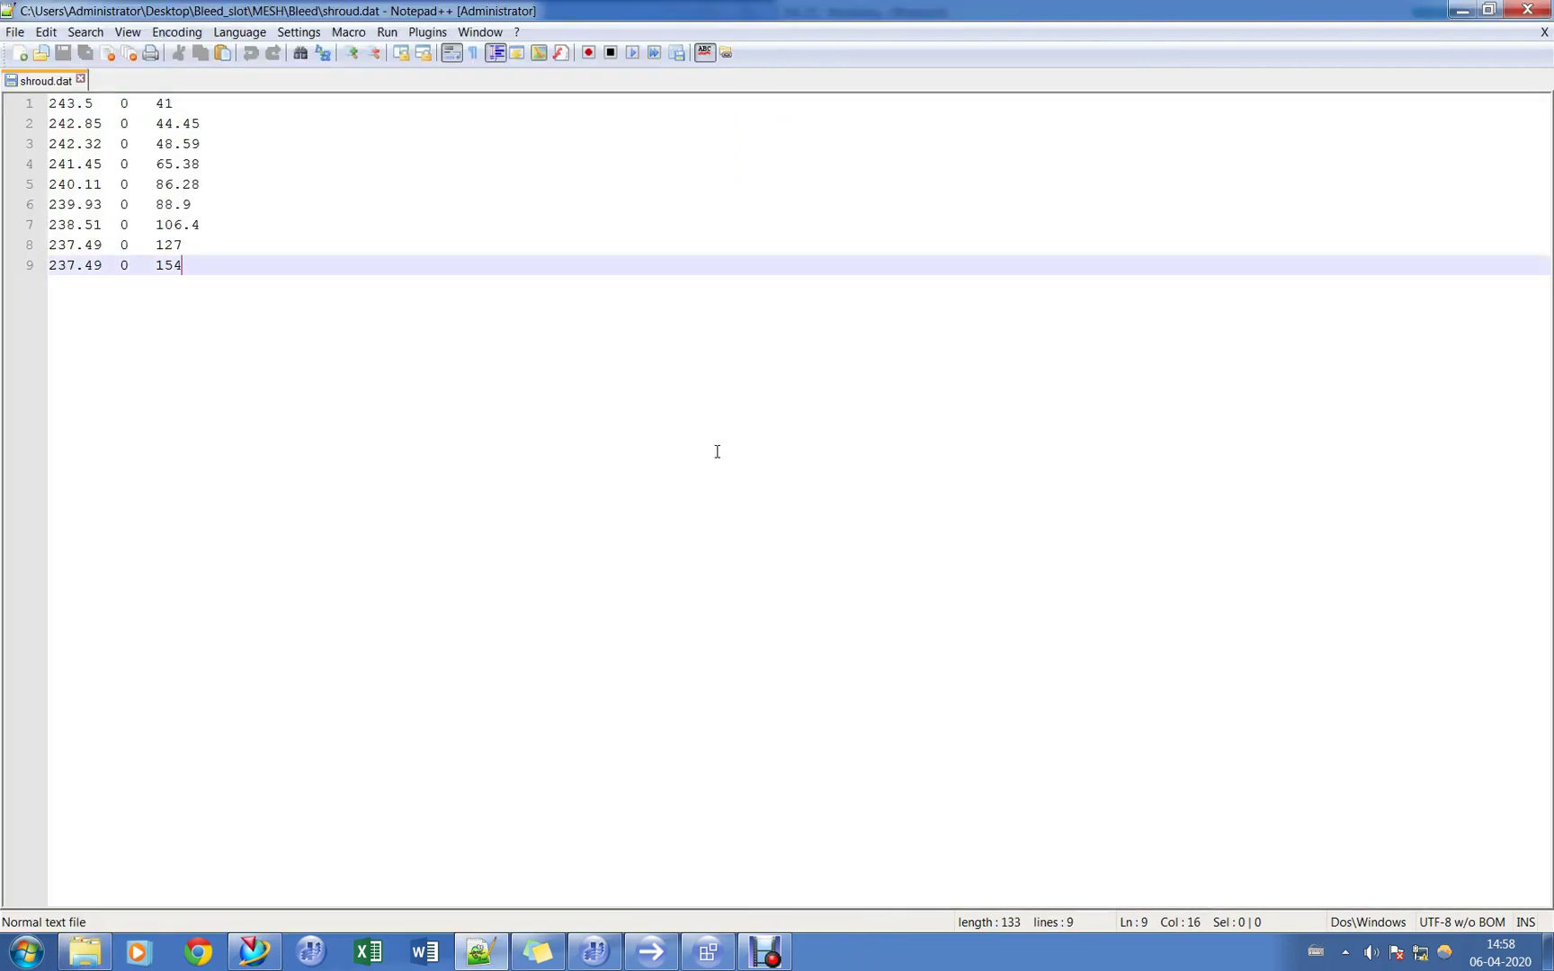
Switch to NX and create a multi-segment, degree 3 spline through the points in the shroud.dat file from the MESH\Bleed folder.
{"action": "left_click", "coordinate": [254, 951]}
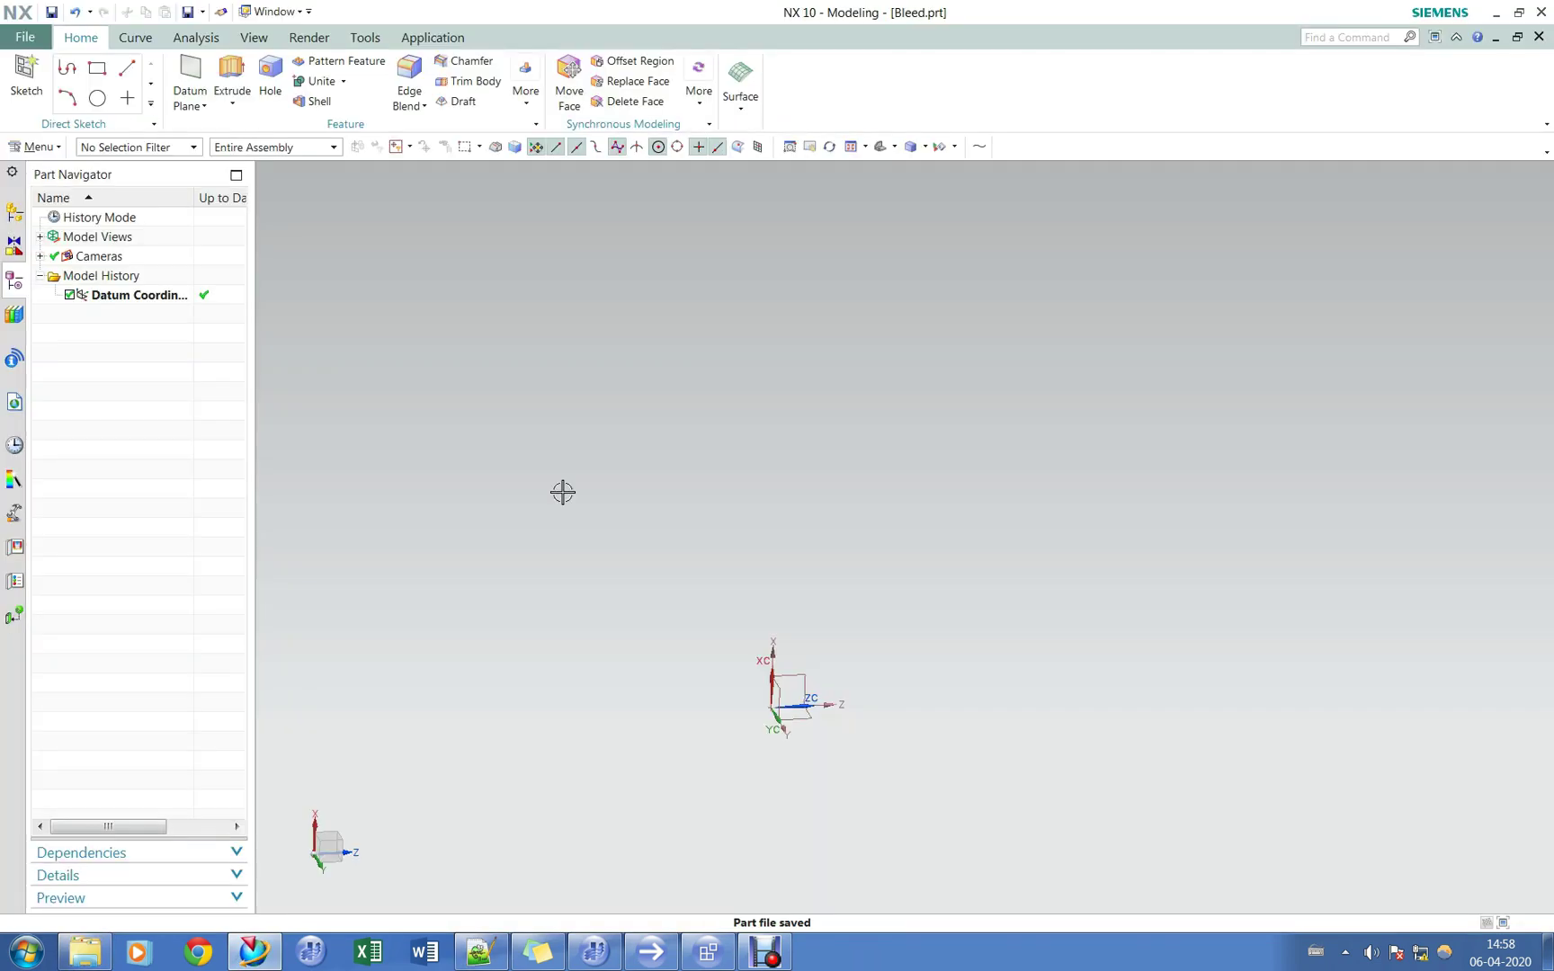
{"action": "left_click", "coordinate": [979, 148]}
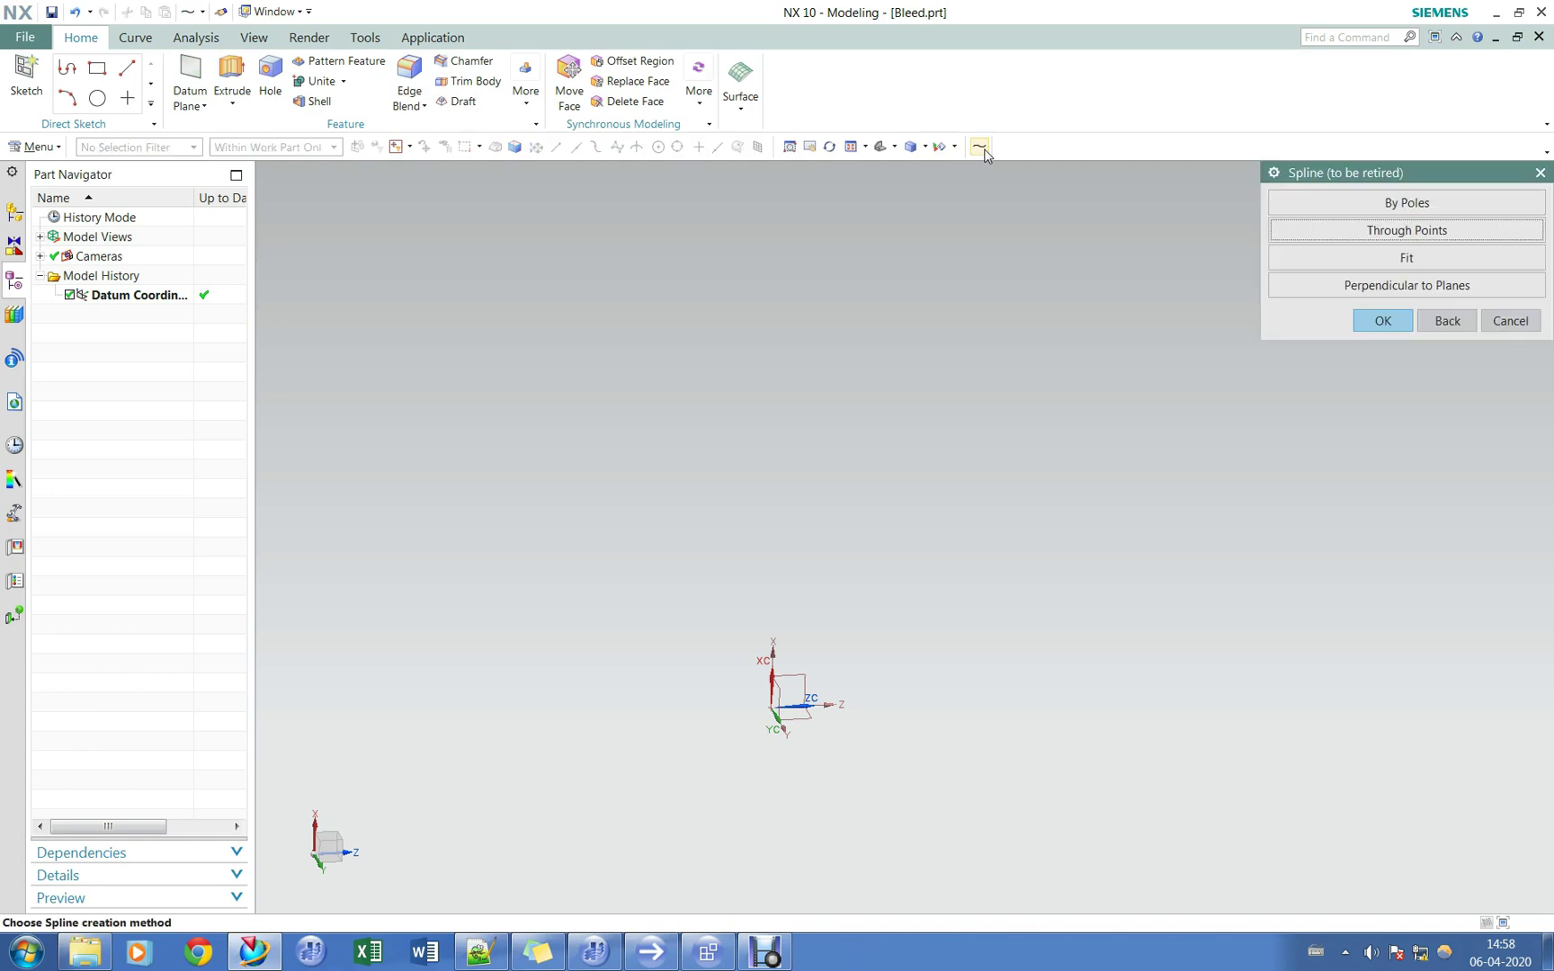
{"action": "left_click", "coordinate": [1414, 236]}
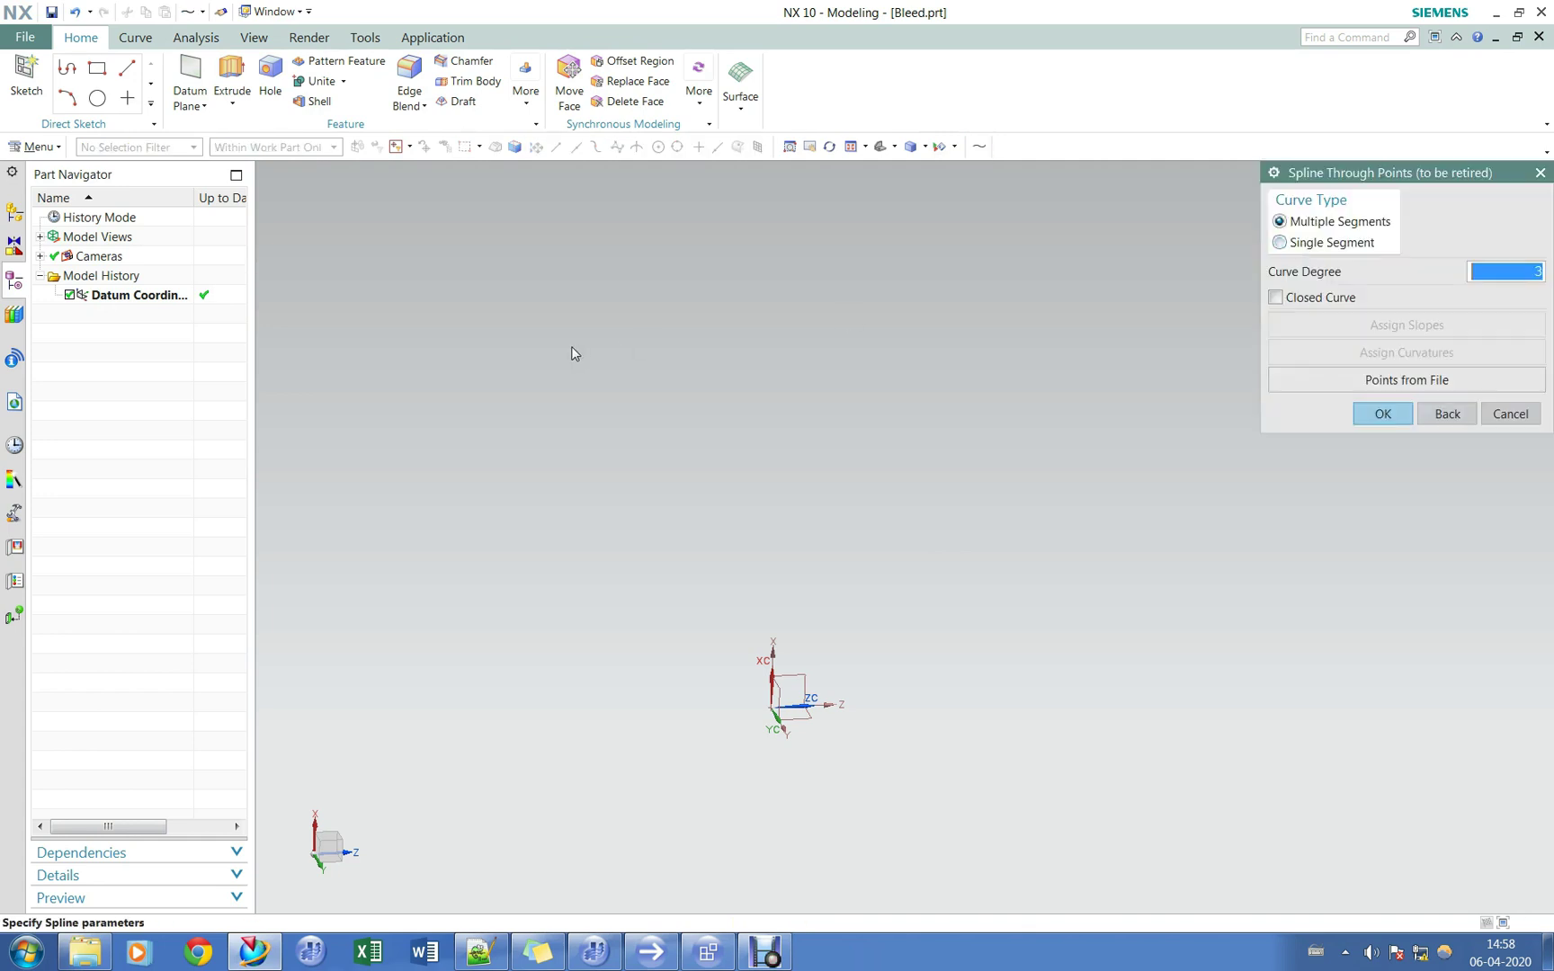
{"action": "left_click", "coordinate": [1450, 385]}
{"action": "key", "text": "BackSpace"}
{"action": "key", "text": "BackSpace"}
{"action": "key", "text": "BackSpace"}
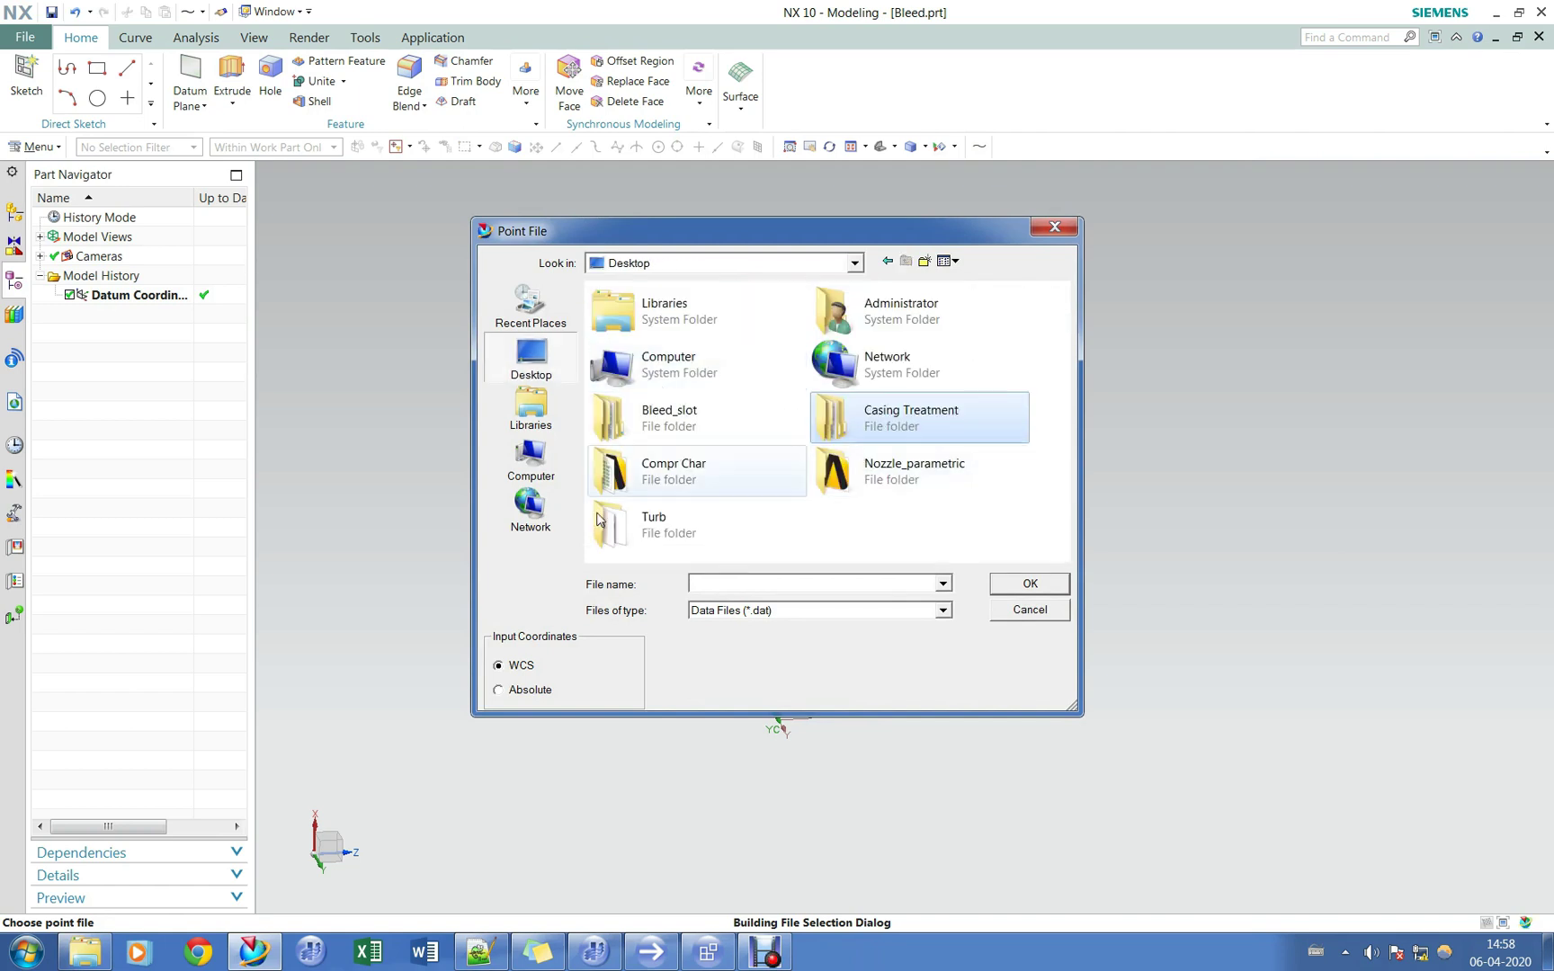
{"action": "double_click", "coordinate": [682, 422]}
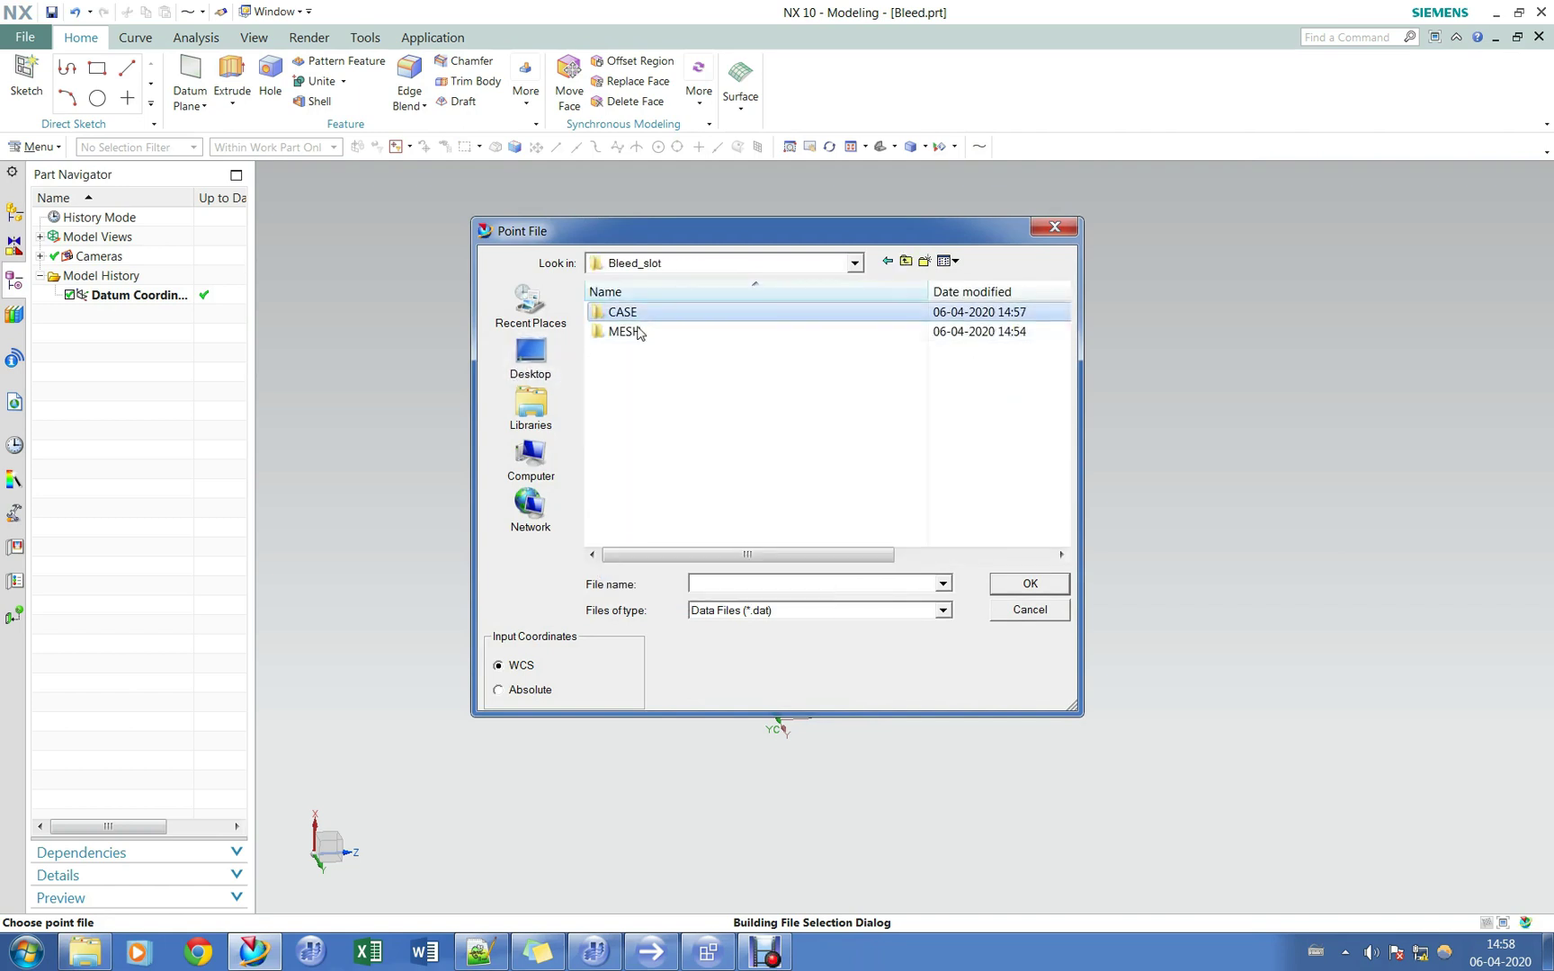
{"action": "double_click", "coordinate": [626, 331]}
{"action": "double_click", "coordinate": [628, 313]}
{"action": "left_click", "coordinate": [637, 315]}
{"action": "double_click", "coordinate": [636, 315]}
{"action": "left_click", "coordinate": [1383, 414]}
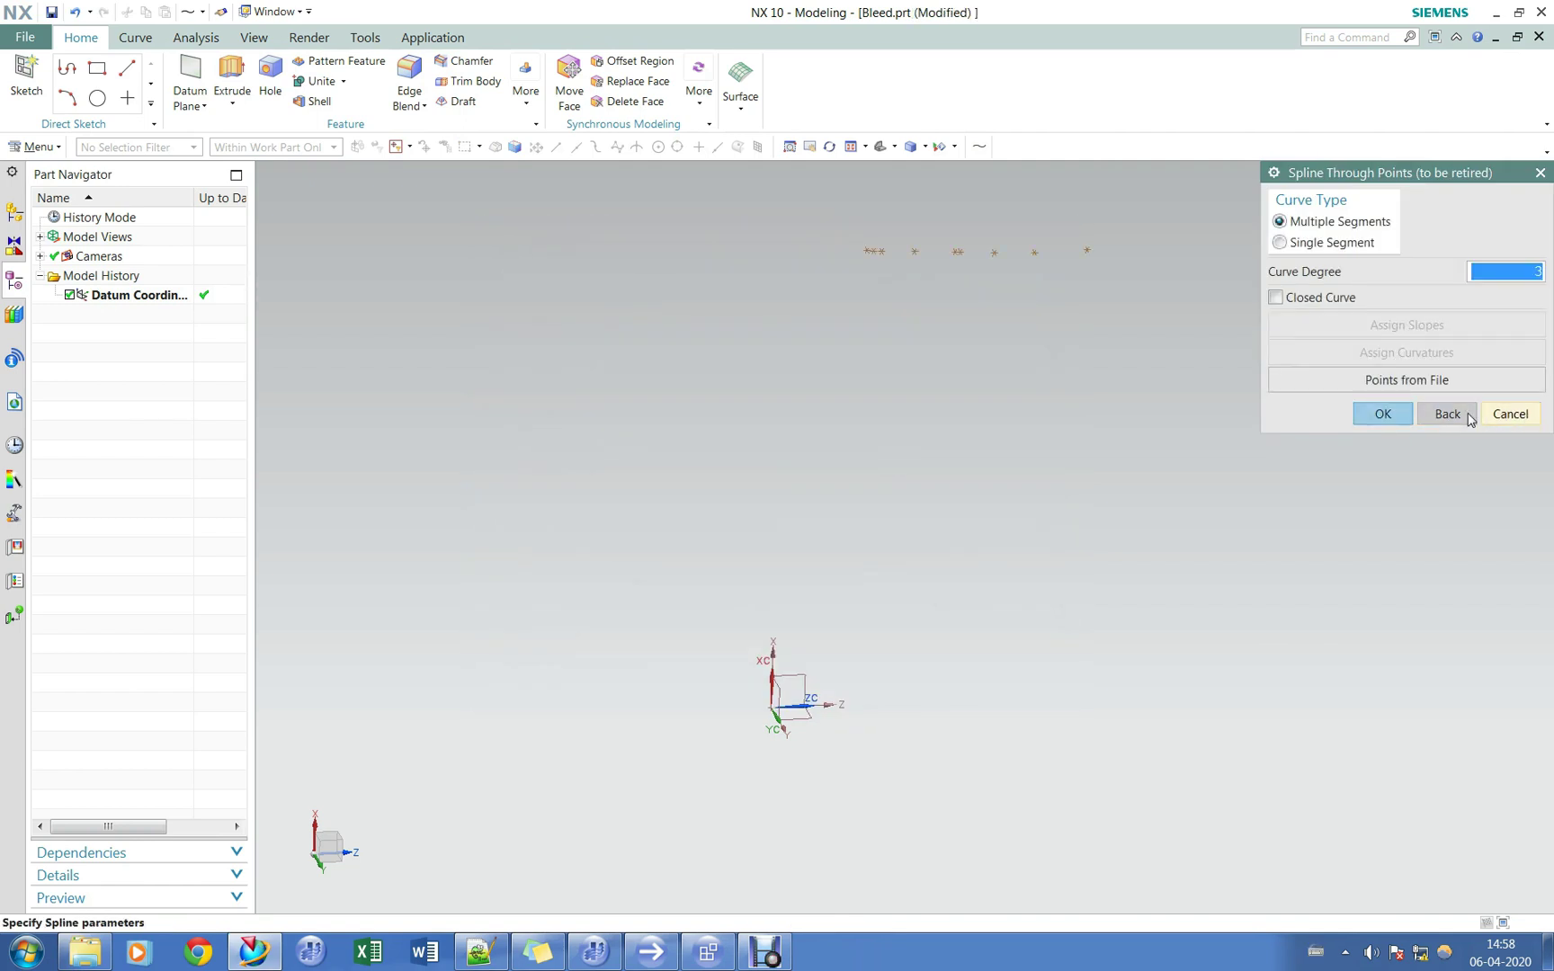
{"action": "left_click", "coordinate": [1383, 414]}
{"action": "left_click", "coordinate": [1510, 324]}
Create a sketch on the YZ plane of the datum coordinate system with the orientation reference direction reversed.
{"action": "middle_click_drag", "start_coordinate": [1006, 365], "coordinate": [916, 430]}
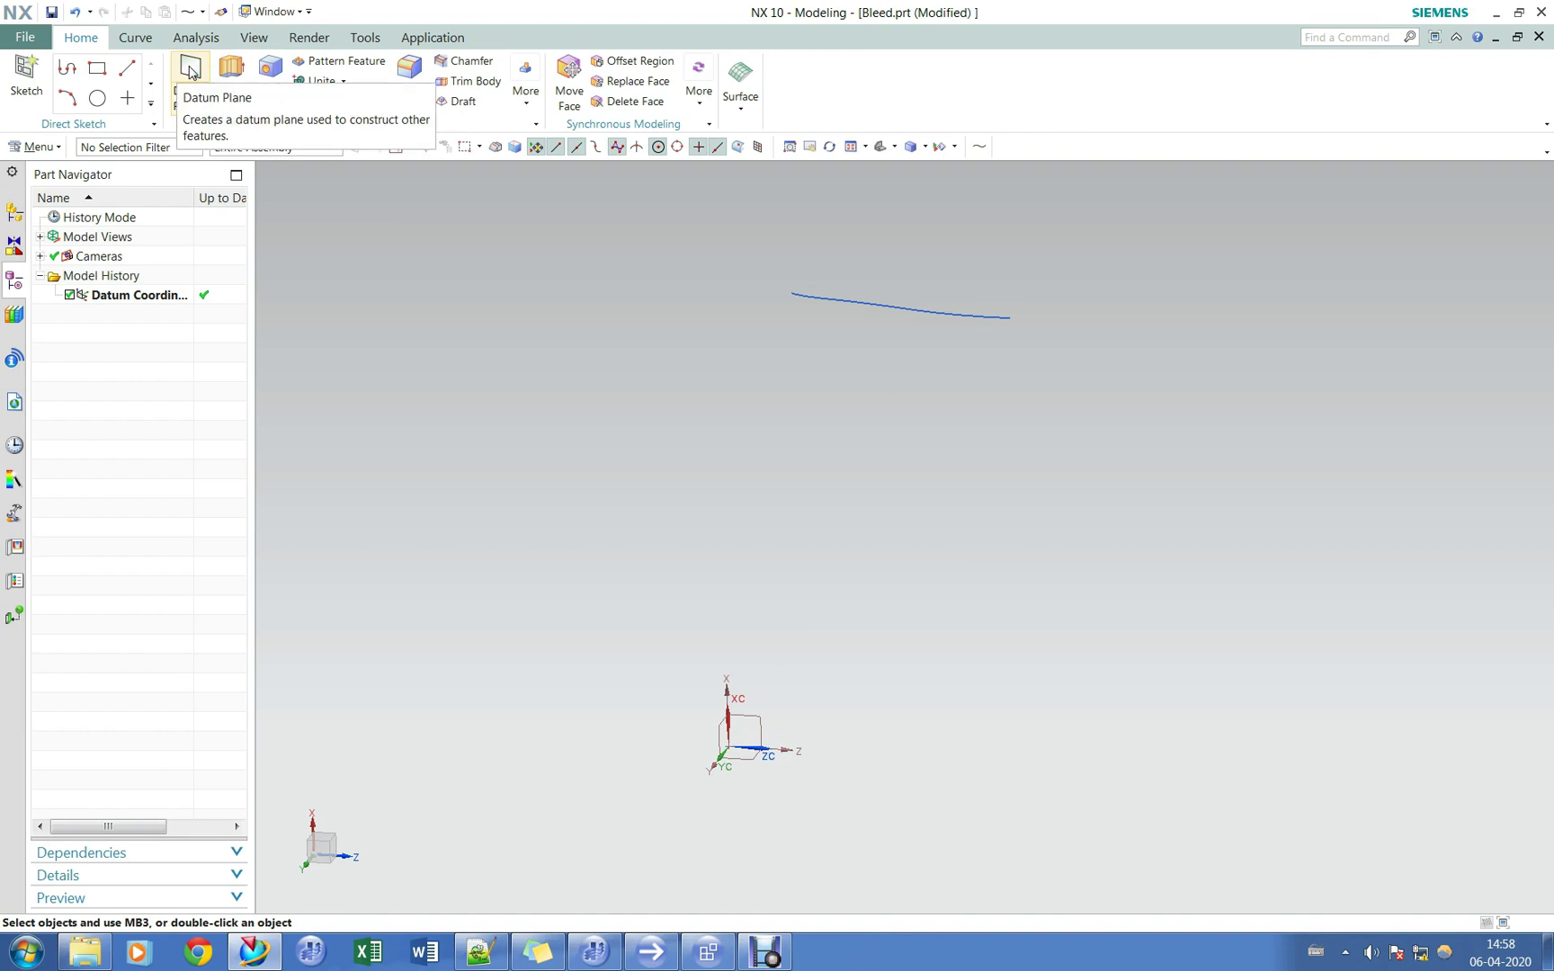
{"action": "left_click", "coordinate": [26, 77]}
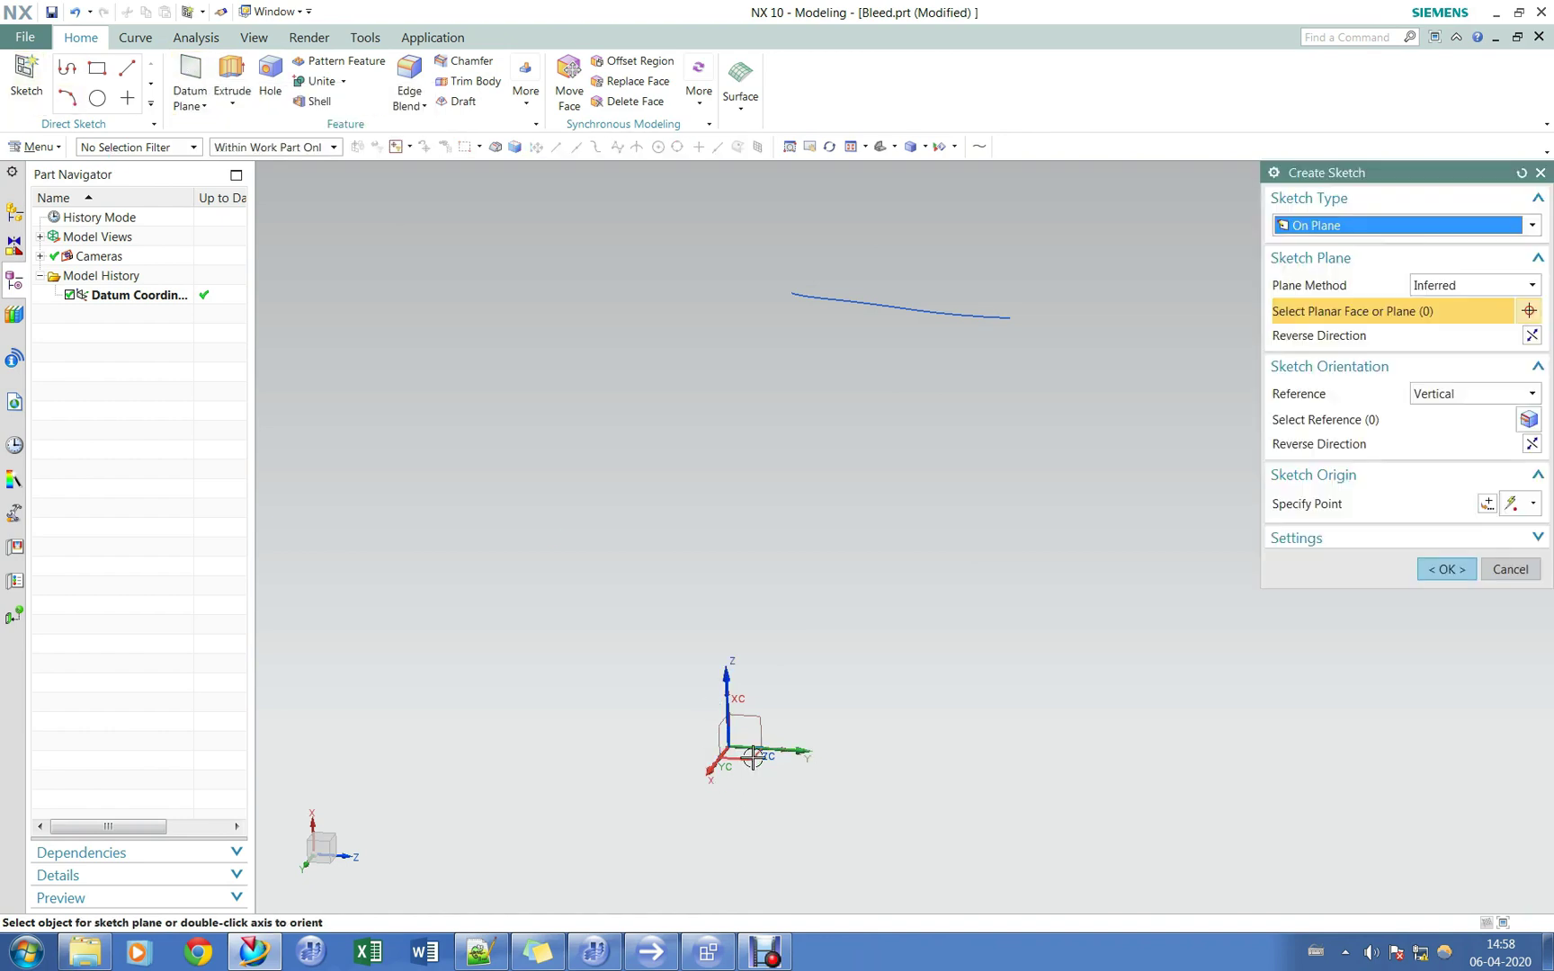
{"action": "left_click", "coordinate": [753, 762]}
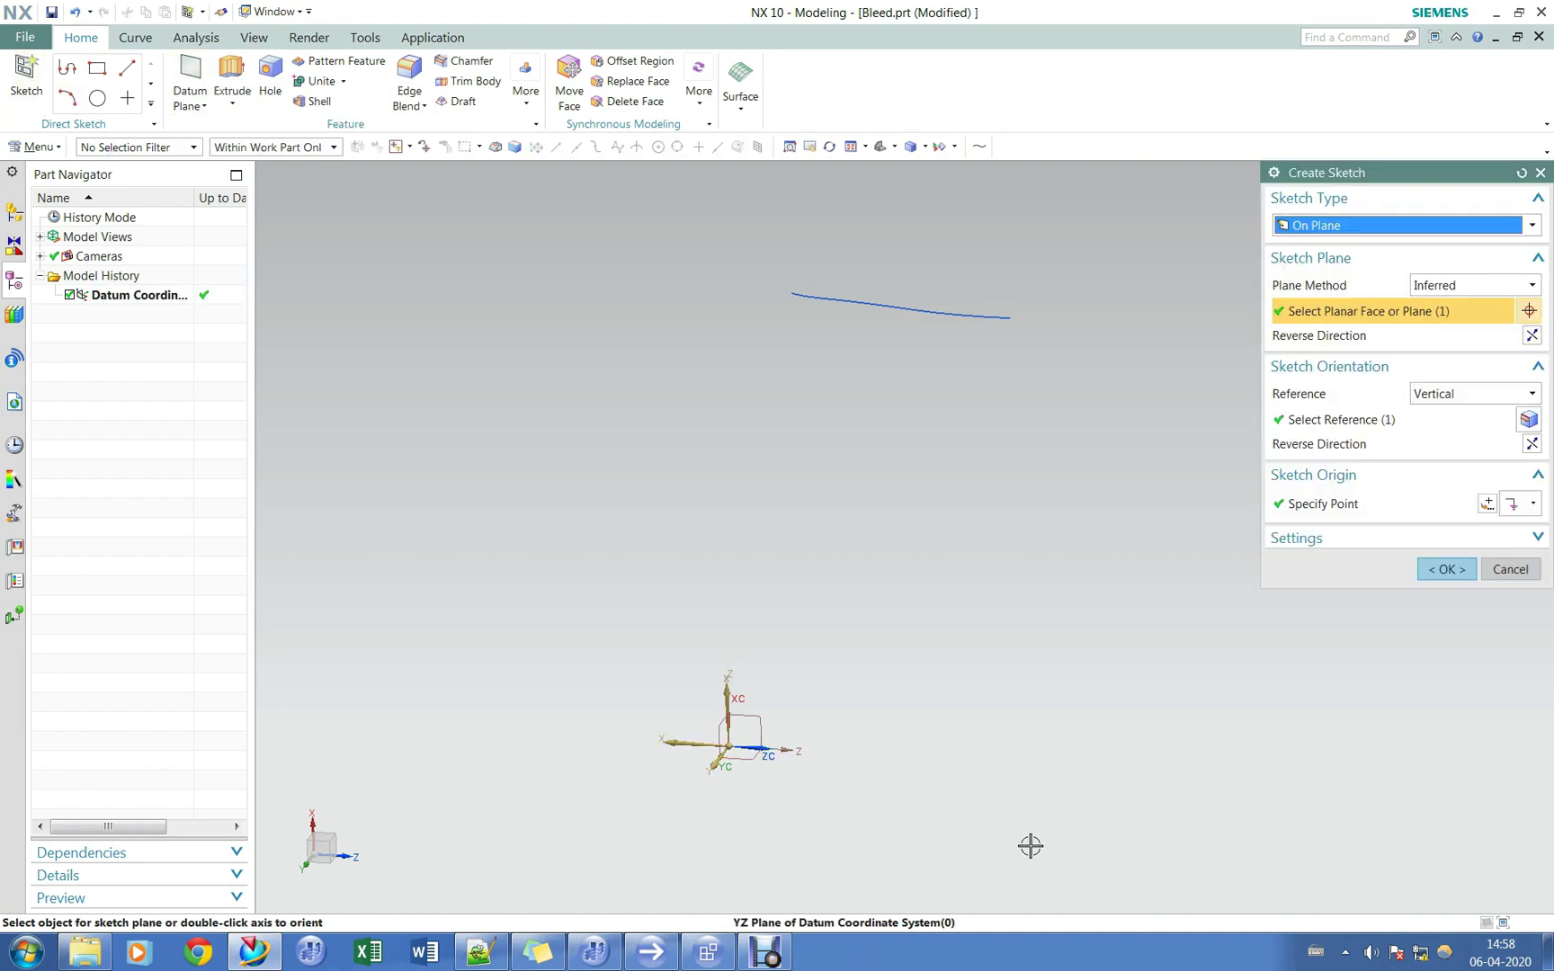
{"action": "left_click", "coordinate": [1531, 443]}
{"action": "left_click", "coordinate": [1444, 568]}
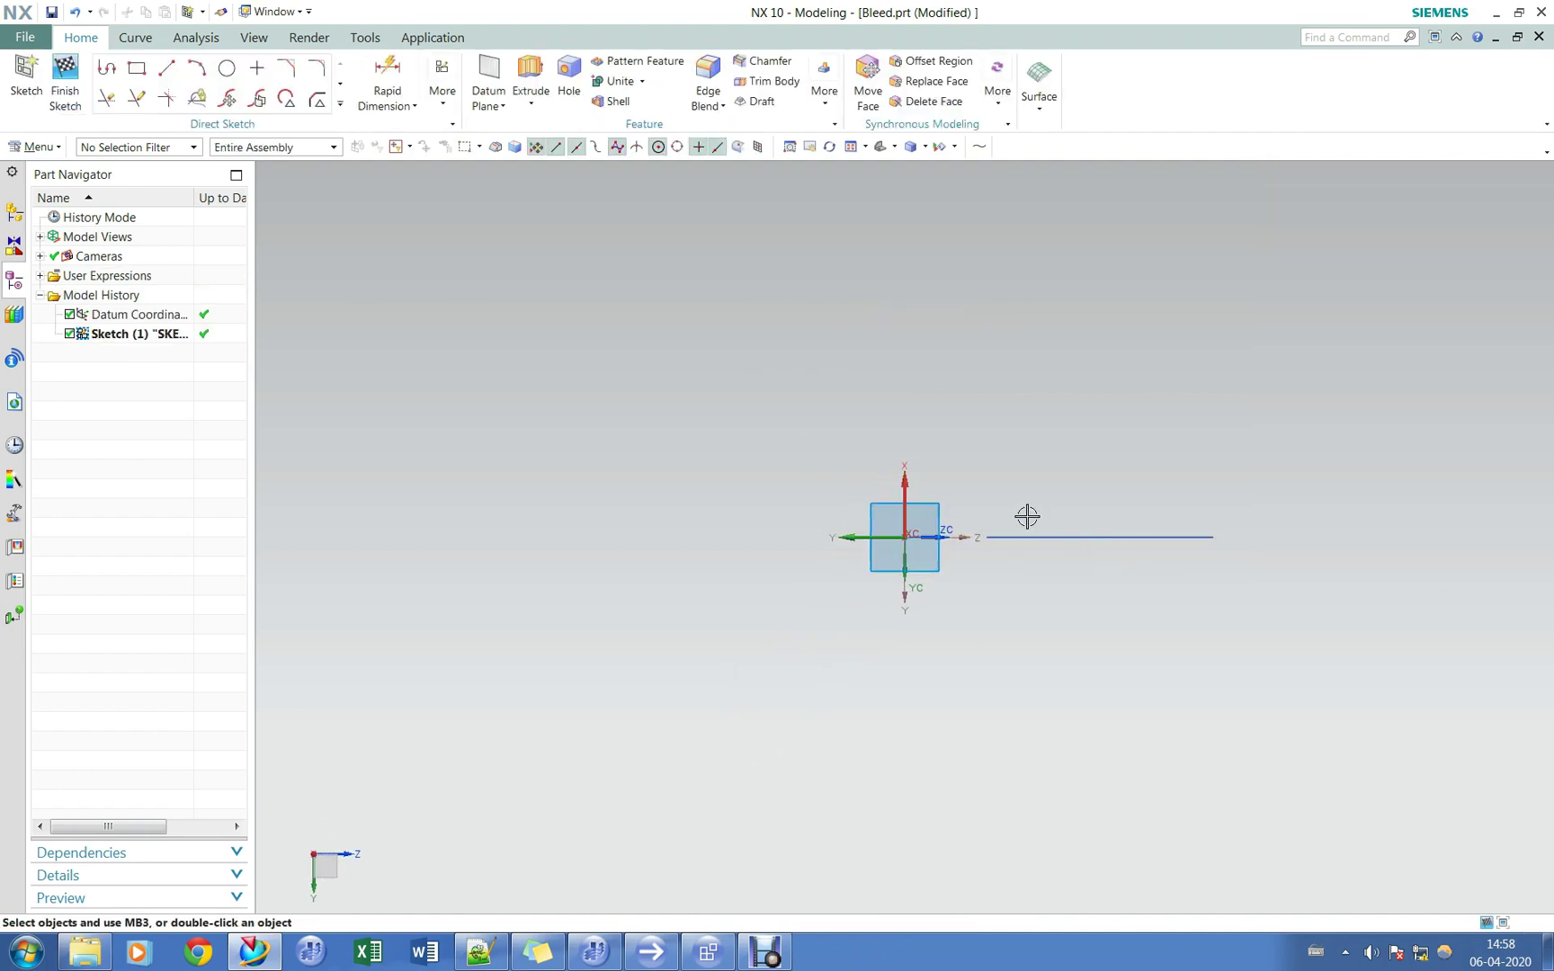
Arrange the NX and CFX-Pre windows side by side and show the stage passage in side view for reference.
{"action": "middle_click_drag", "start_coordinate": [1040, 507], "coordinate": [715, 517], "text": "shift"}
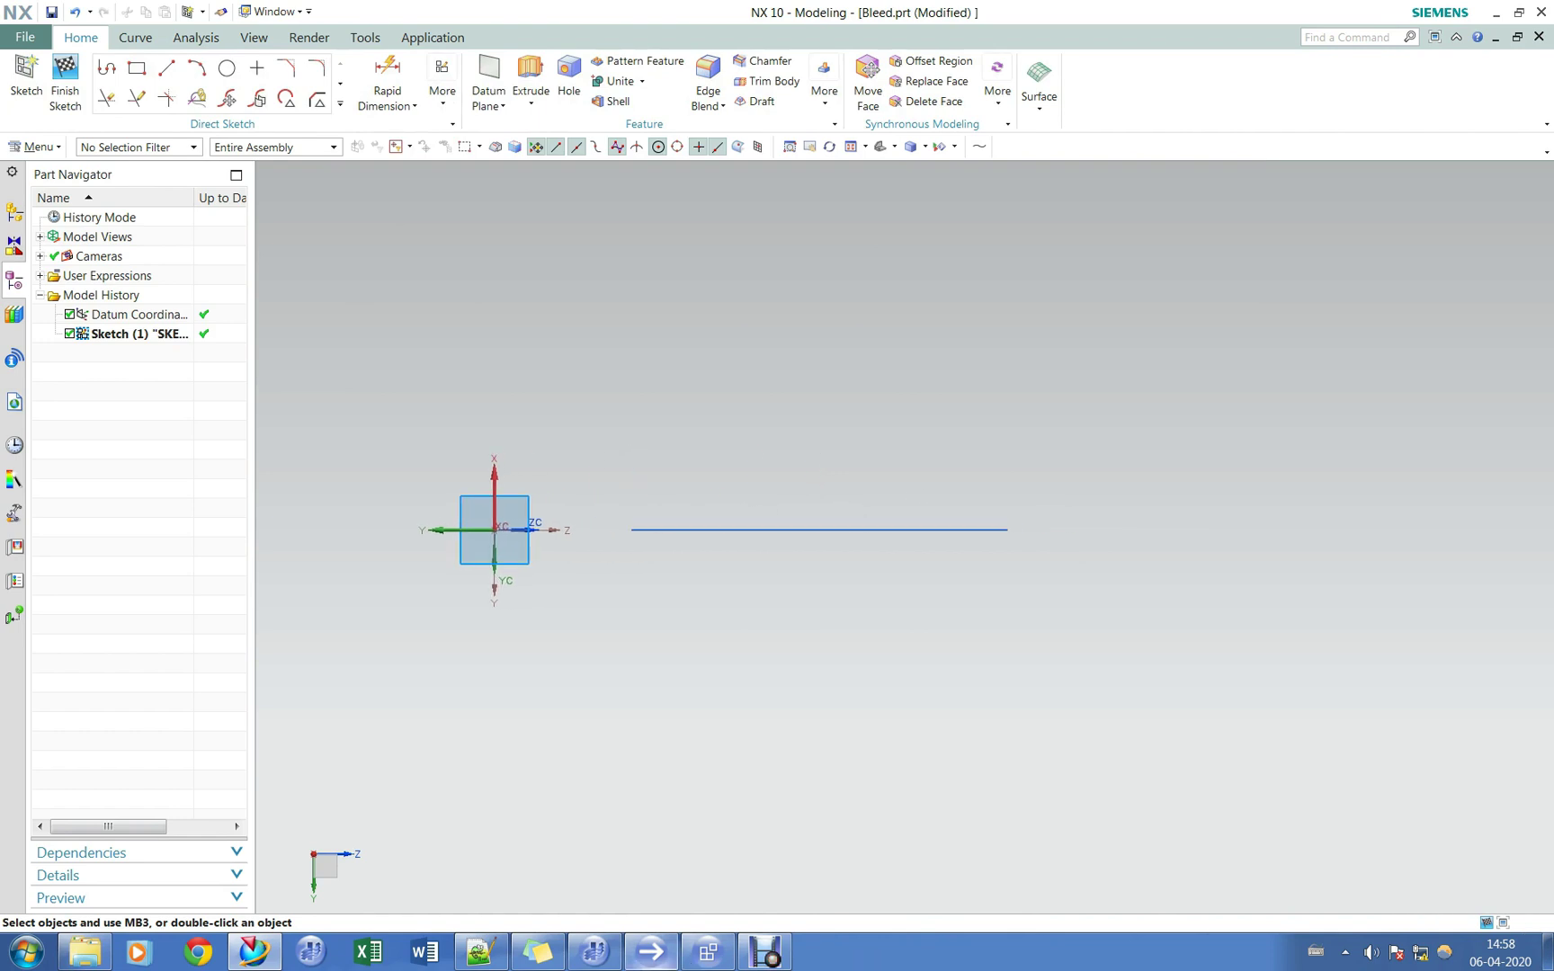
{"action": "left_click", "coordinate": [709, 953]}
{"action": "key", "text": "super+Right"}
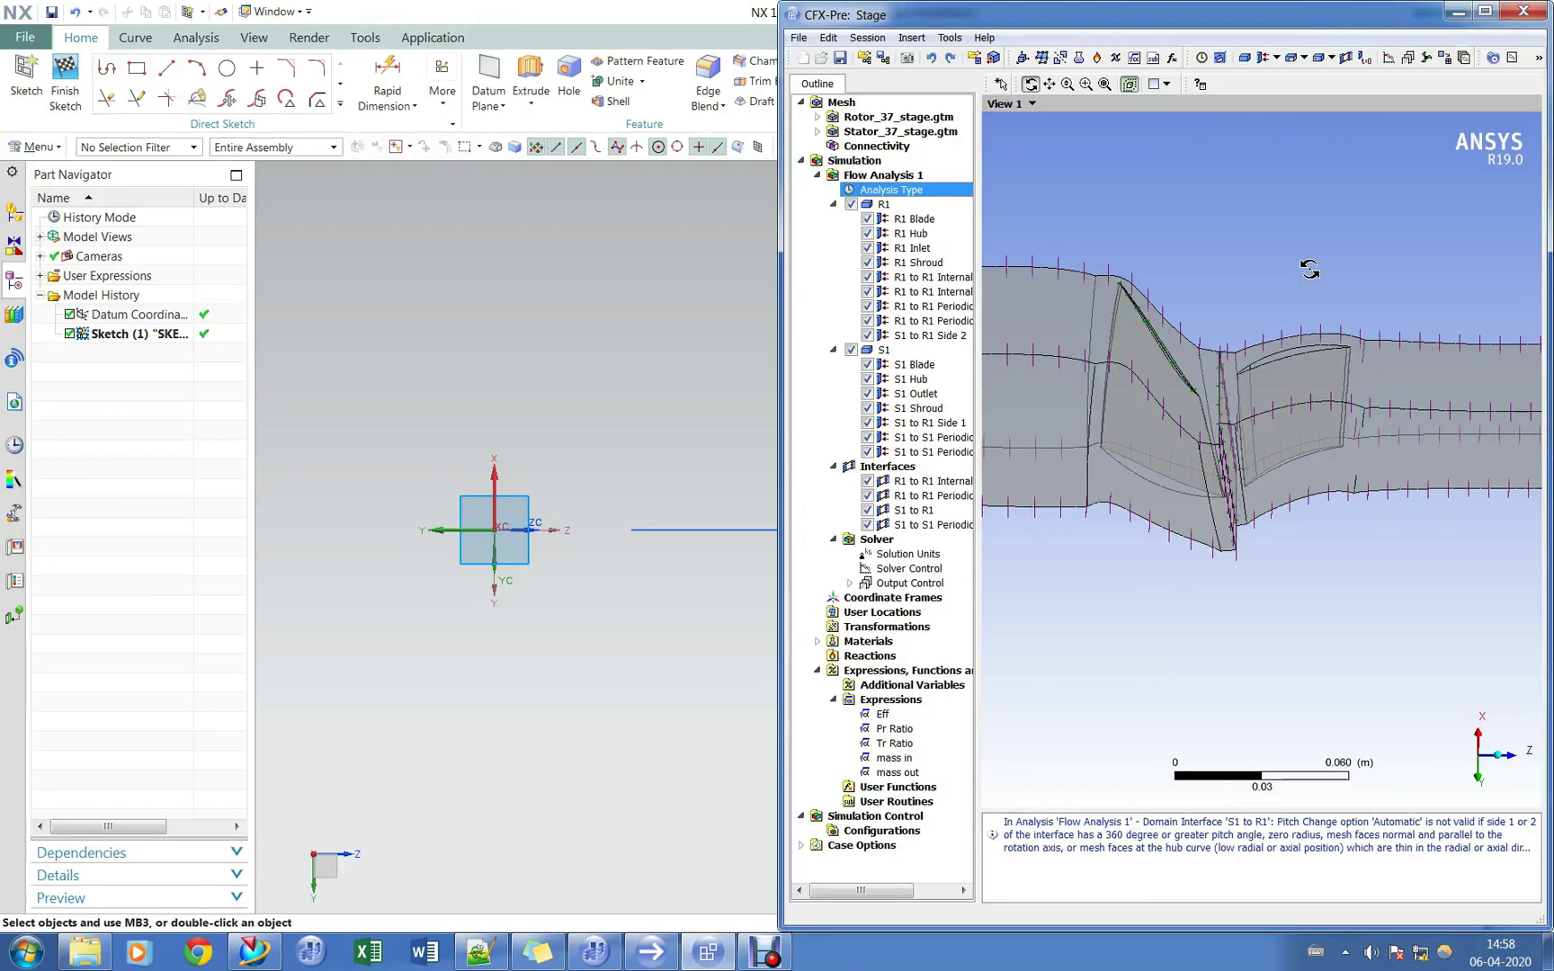
{"action": "scroll", "coordinate": [1232, 280], "scroll_direction": "up", "scroll_amount": 5}
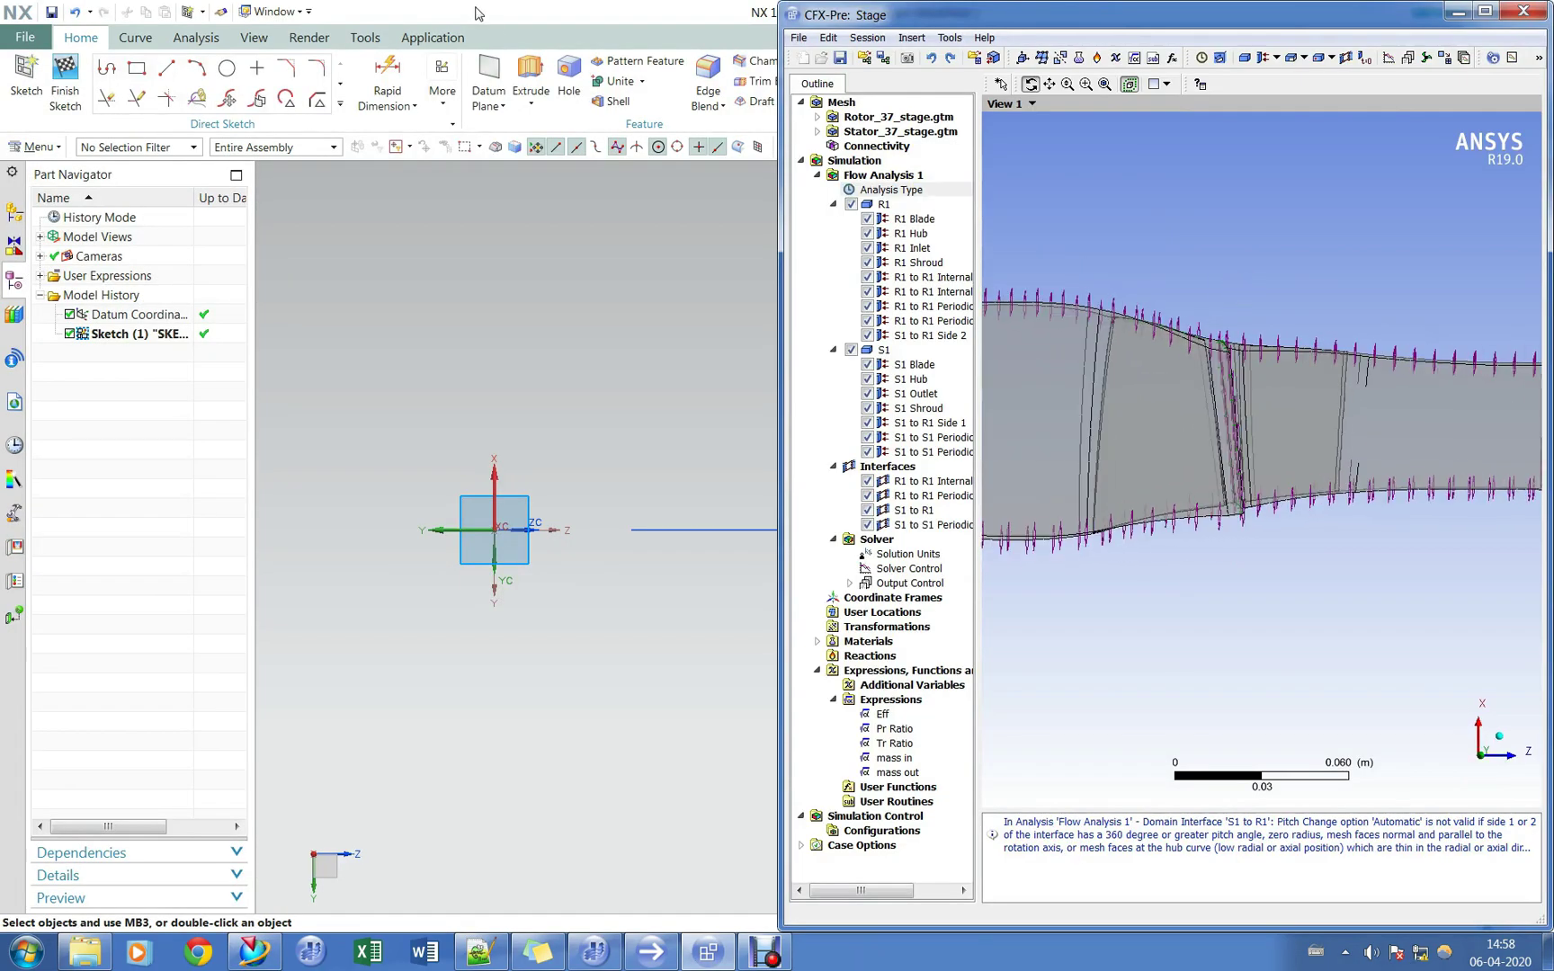
{"action": "left_click", "coordinate": [474, 7]}
{"action": "key", "text": "super+Left"}
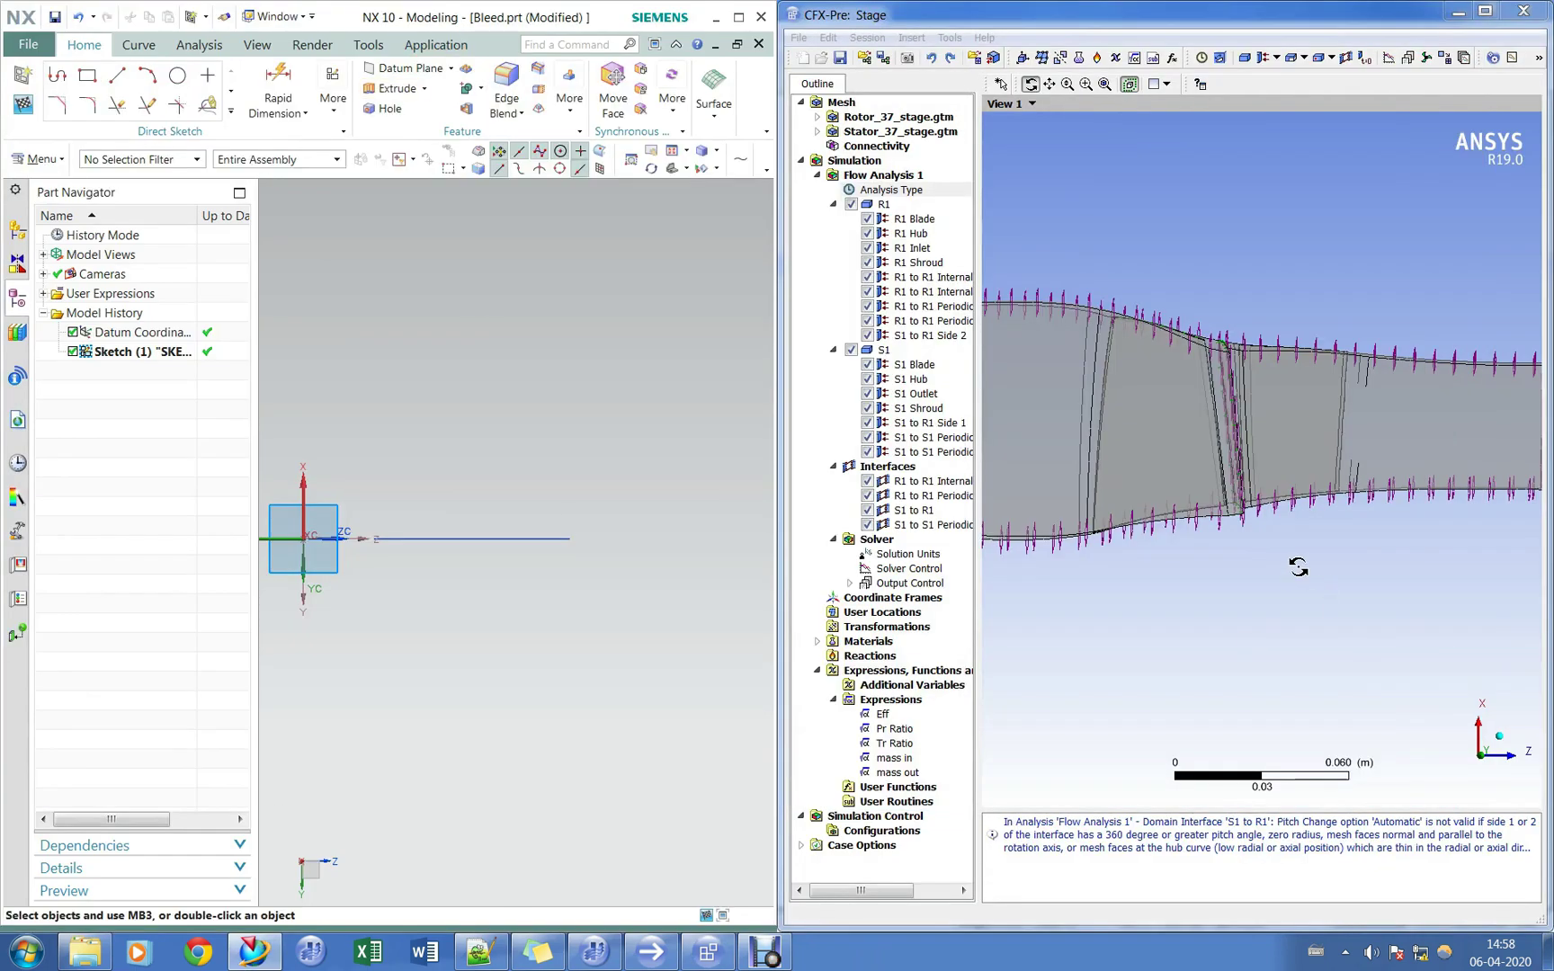
{"action": "left_click", "coordinate": [1328, 576]}
{"action": "mouse_move", "coordinate": [1296, 545]}
{"action": "left_mouse_down"}
{"action": "mouse_move", "coordinate": [1291, 563]}
{"action": "mouse_move", "coordinate": [1293, 537]}
{"action": "left_mouse_up"}
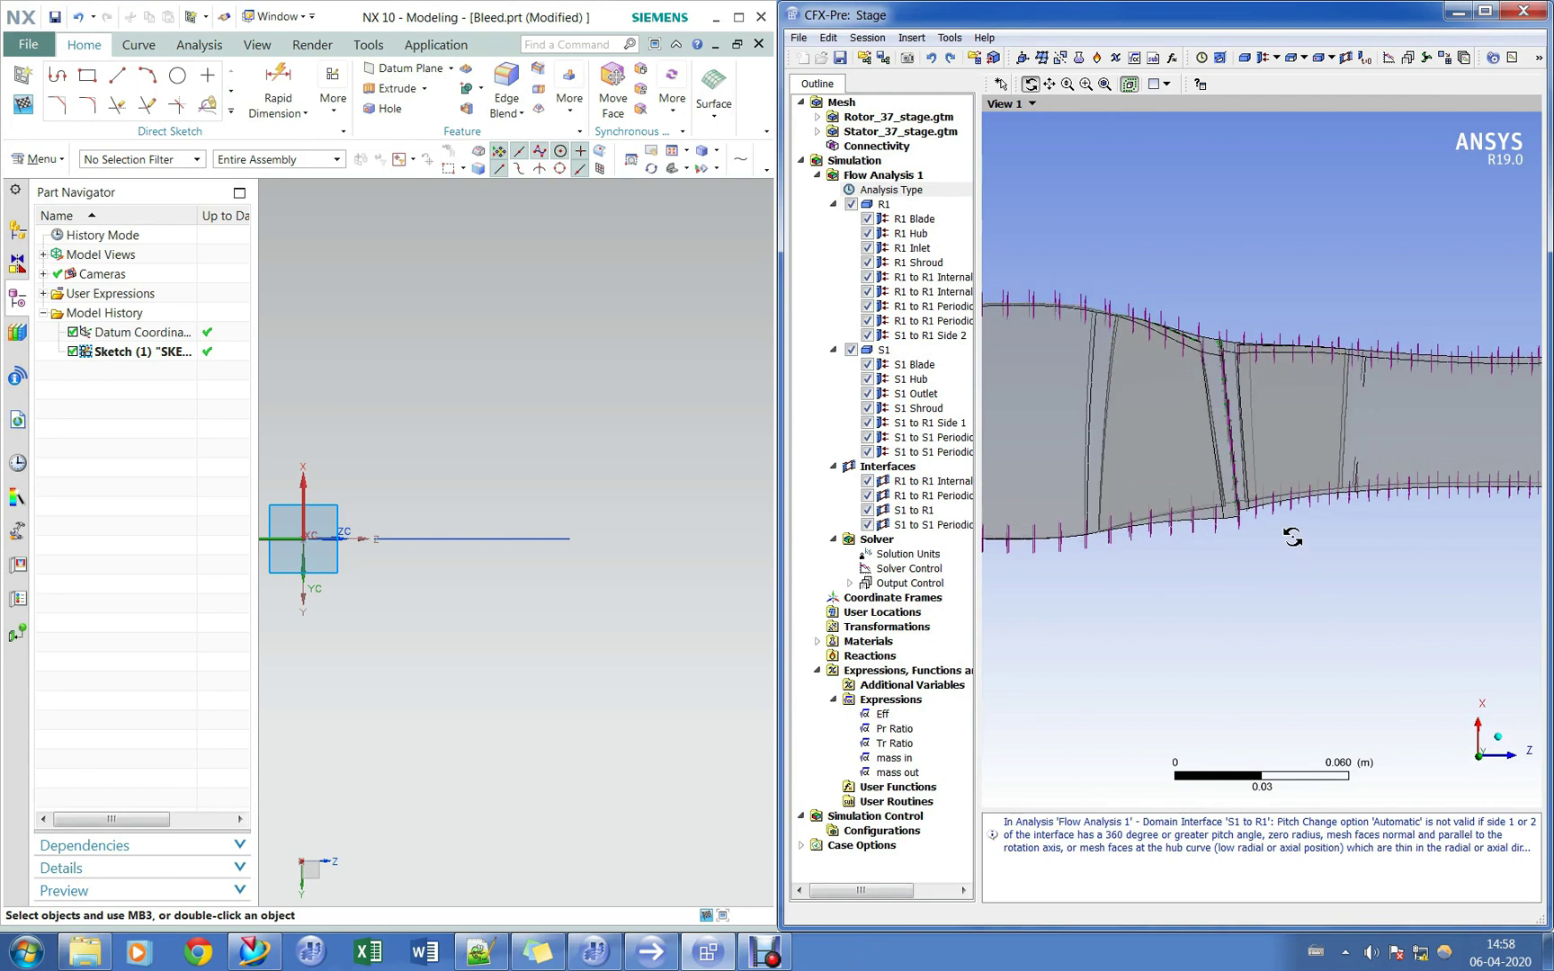
{"action": "scroll", "coordinate": [393, 532], "scroll_direction": "up", "scroll_amount": 2}
Sketch a rectangle about 19 mm wide and 17 mm high across the shroud curve, about 53 mm from the origin.
{"action": "mouse_move", "coordinate": [413, 569]}
{"action": "middle_mouse_down", "text": "shift"}
{"action": "mouse_move", "coordinate": [413, 506]}
{"action": "mouse_move", "coordinate": [475, 555]}
{"action": "middle_mouse_up", "text": "shift"}
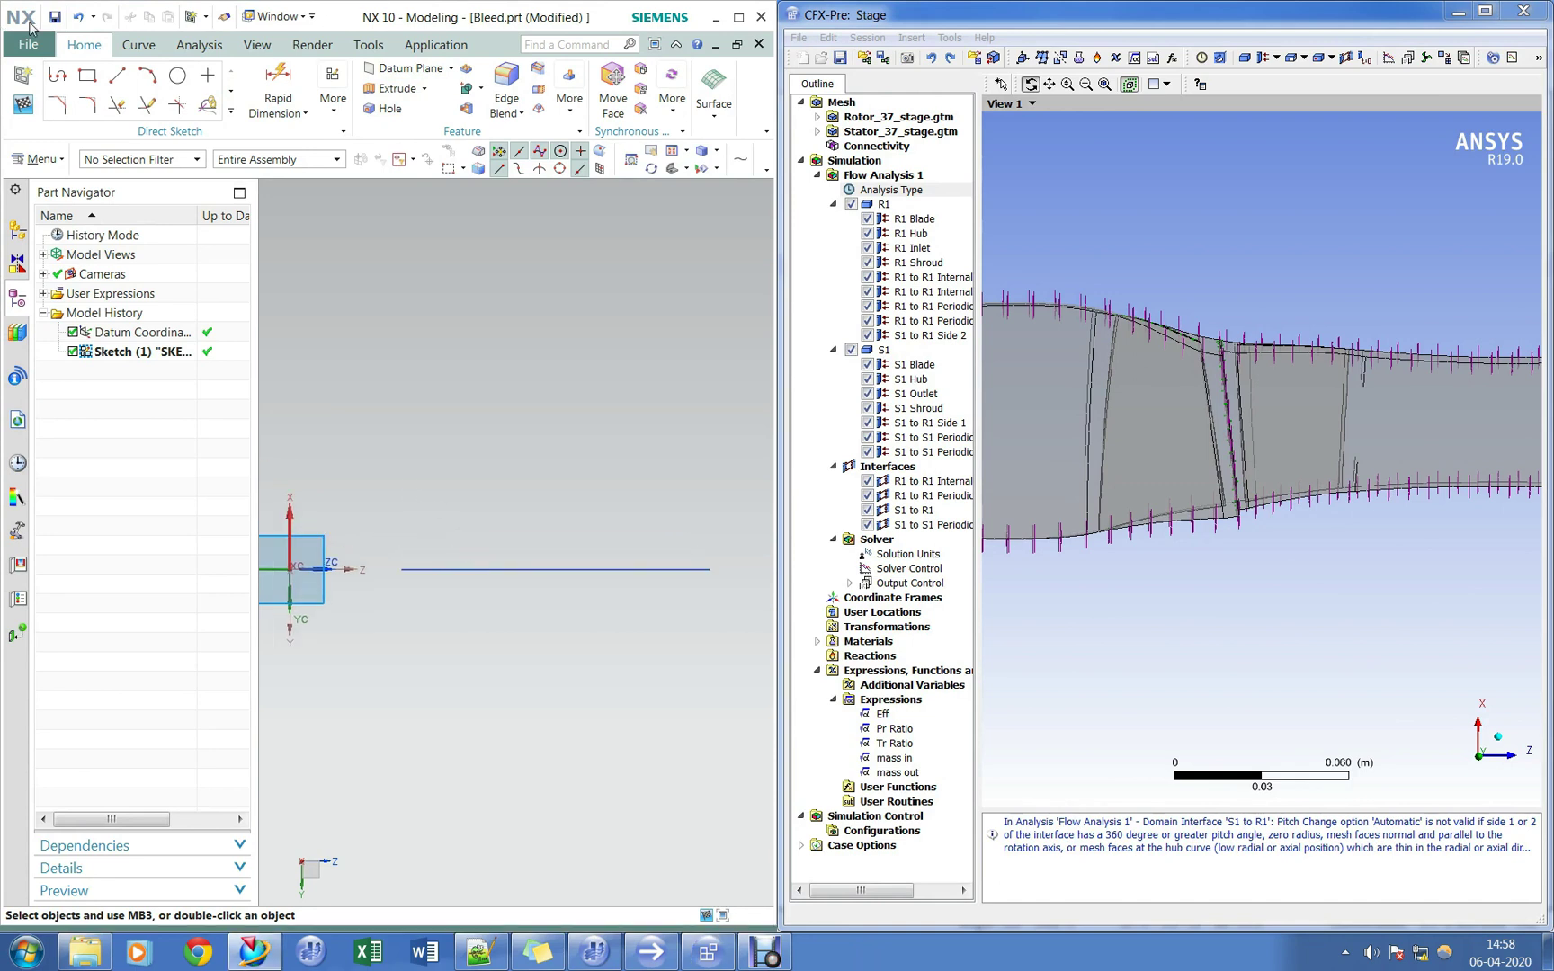
{"action": "left_click", "coordinate": [87, 75]}
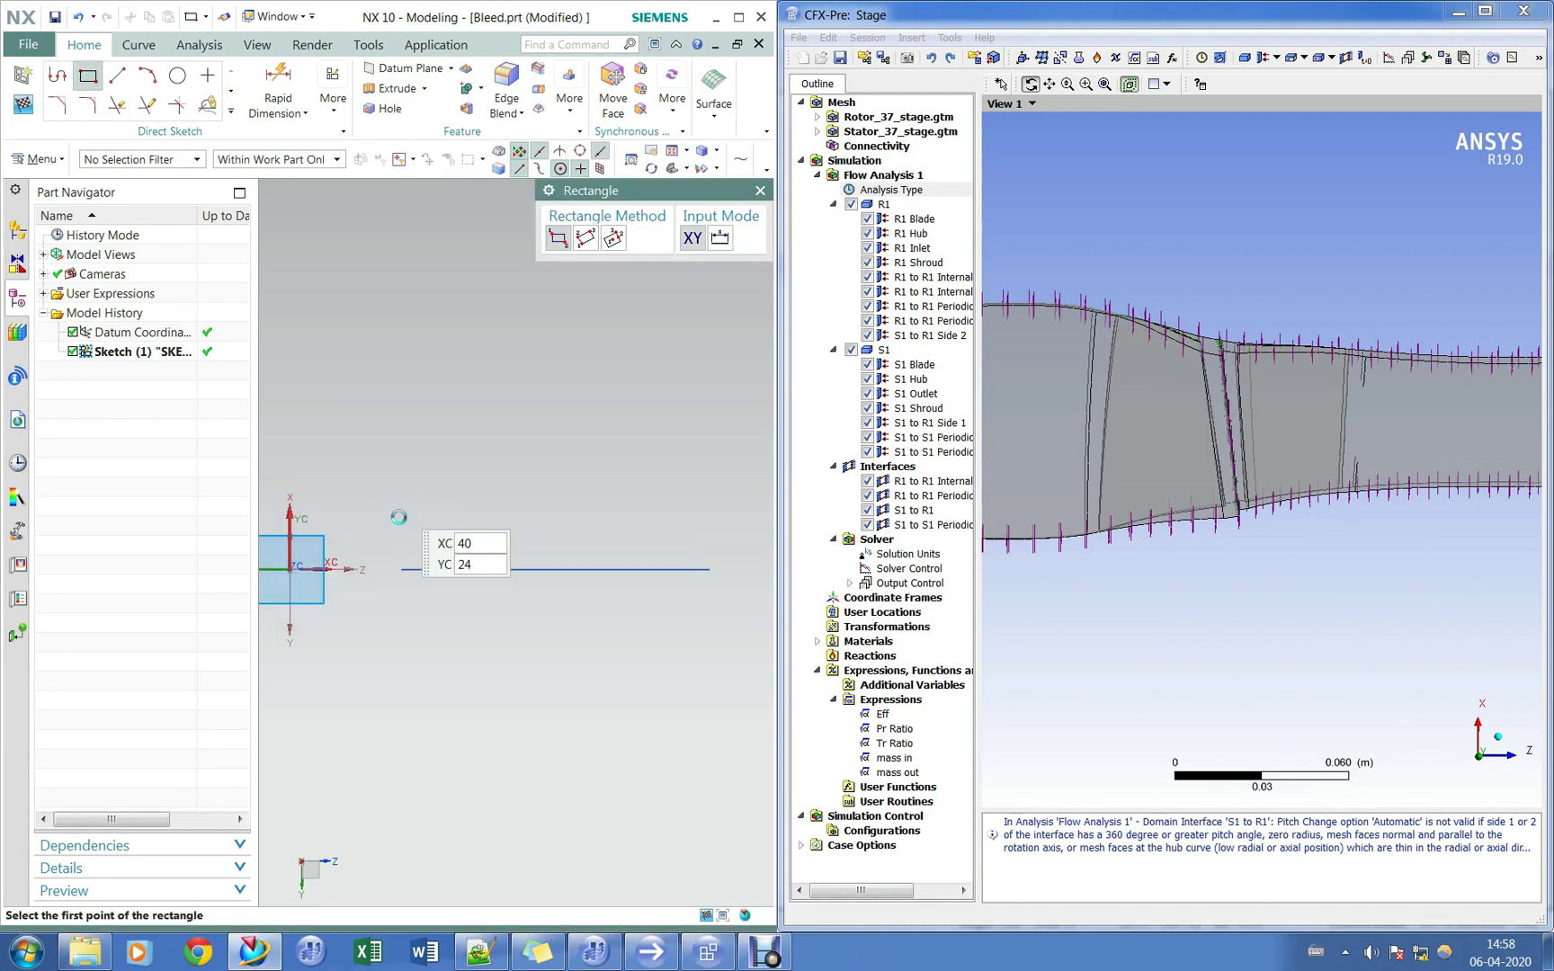
{"action": "left_click", "coordinate": [434, 545]}
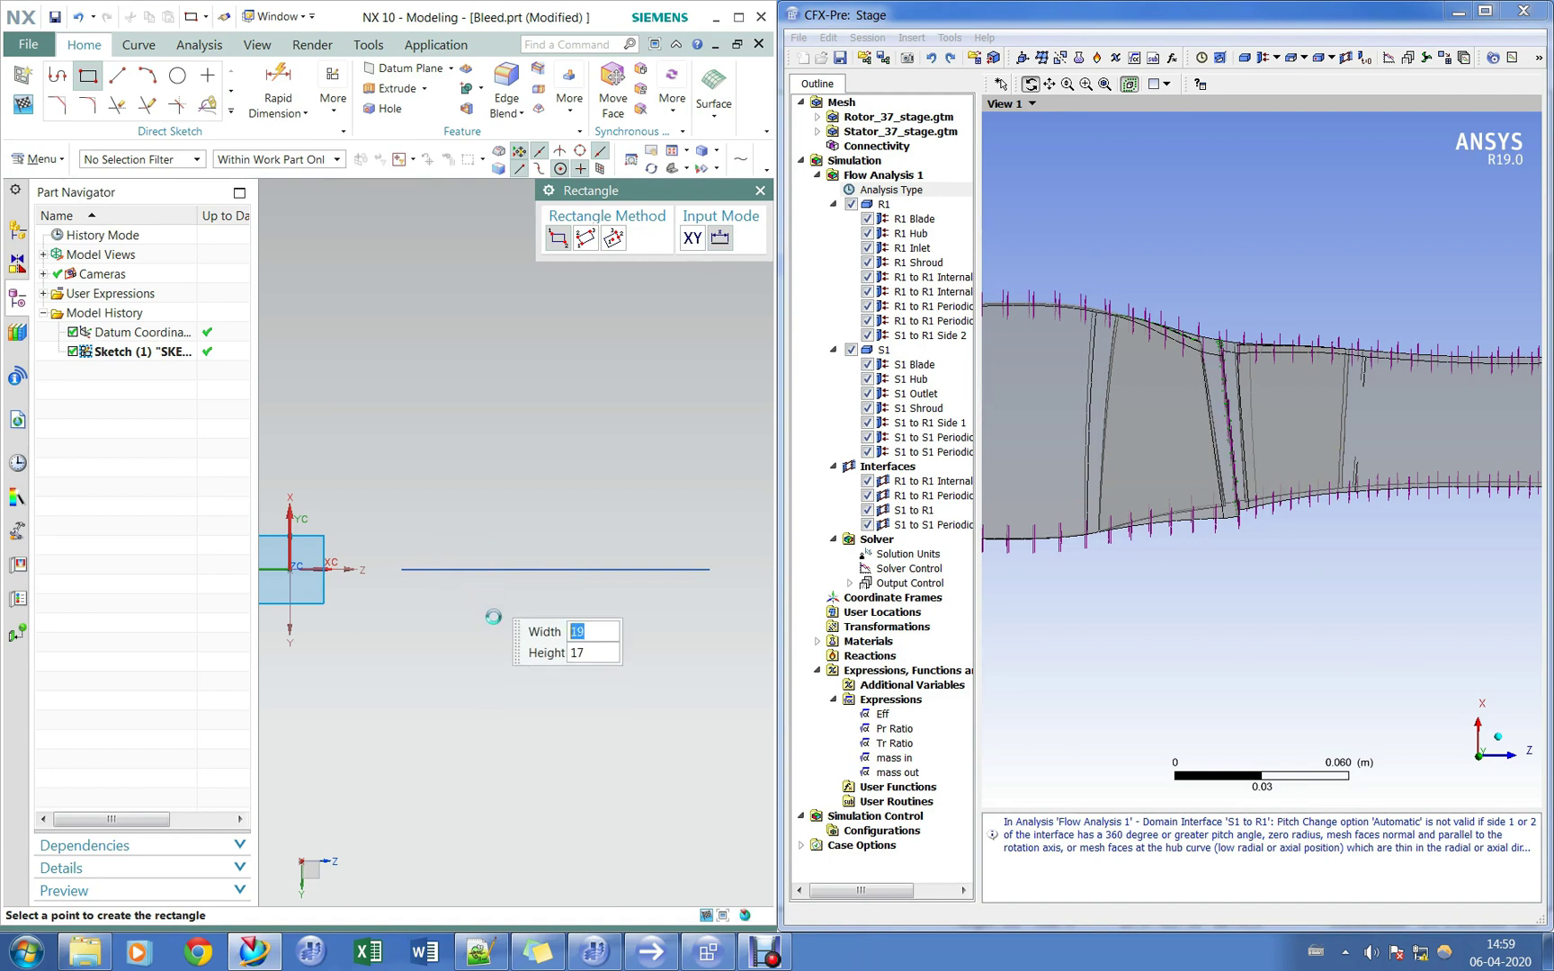
{"action": "left_click", "coordinate": [485, 593]}
{"action": "key", "text": "Escape"}
Set the rectangle's width and height dimensions to 7 mm each.
{"action": "double_click", "coordinate": [454, 581]}
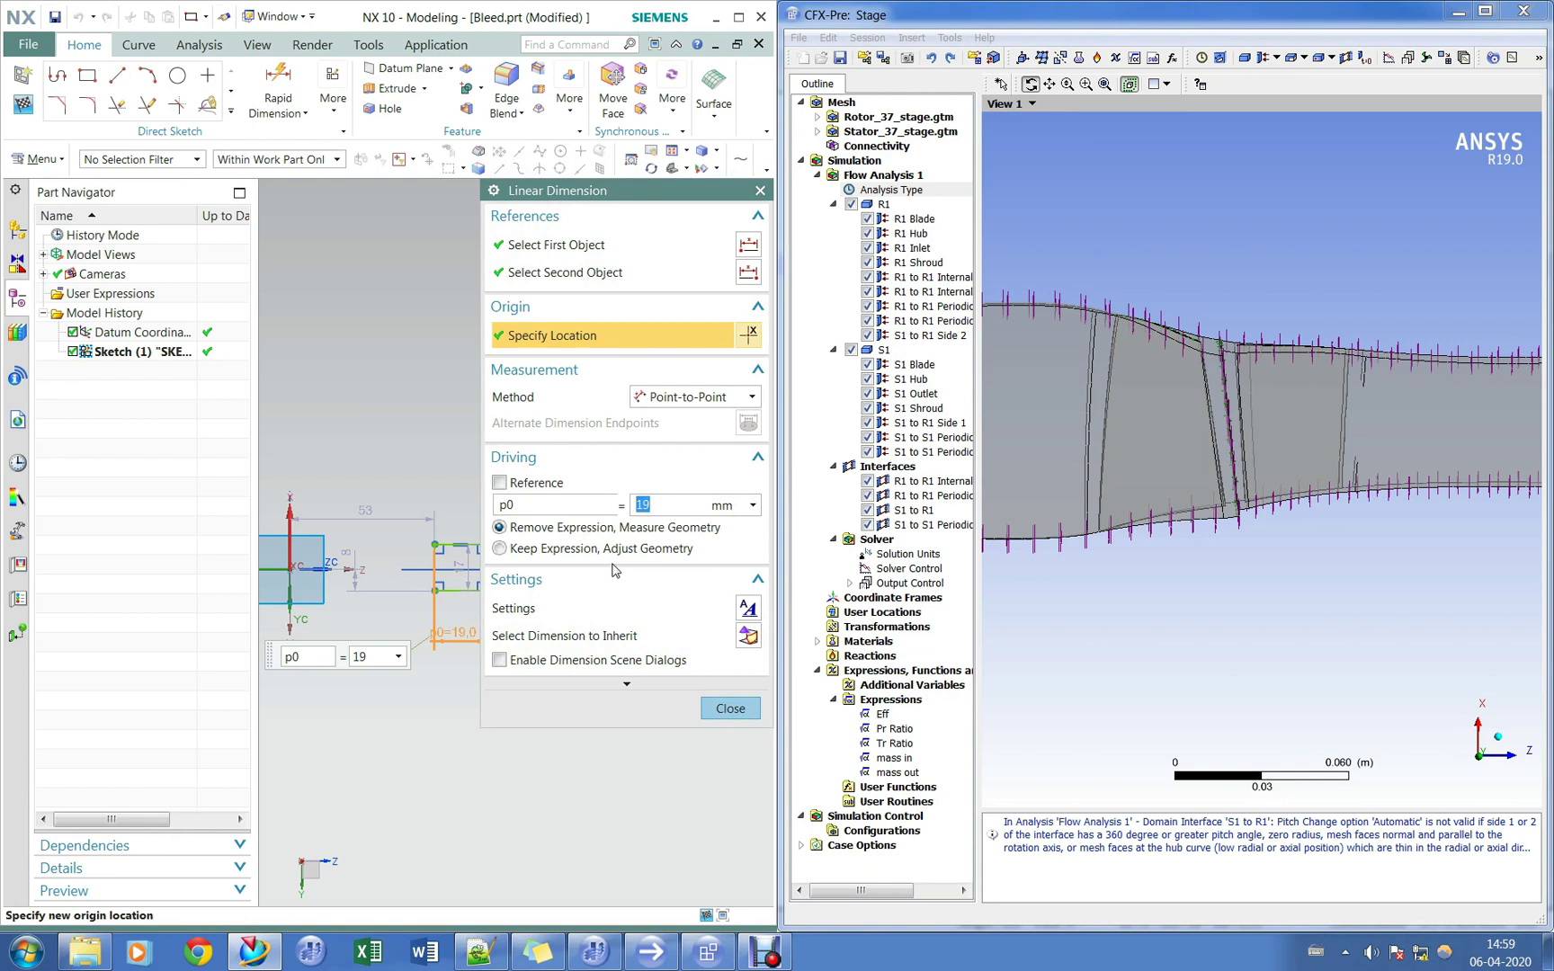
{"action": "key", "text": "Return"}
{"action": "key", "text": "Escape"}
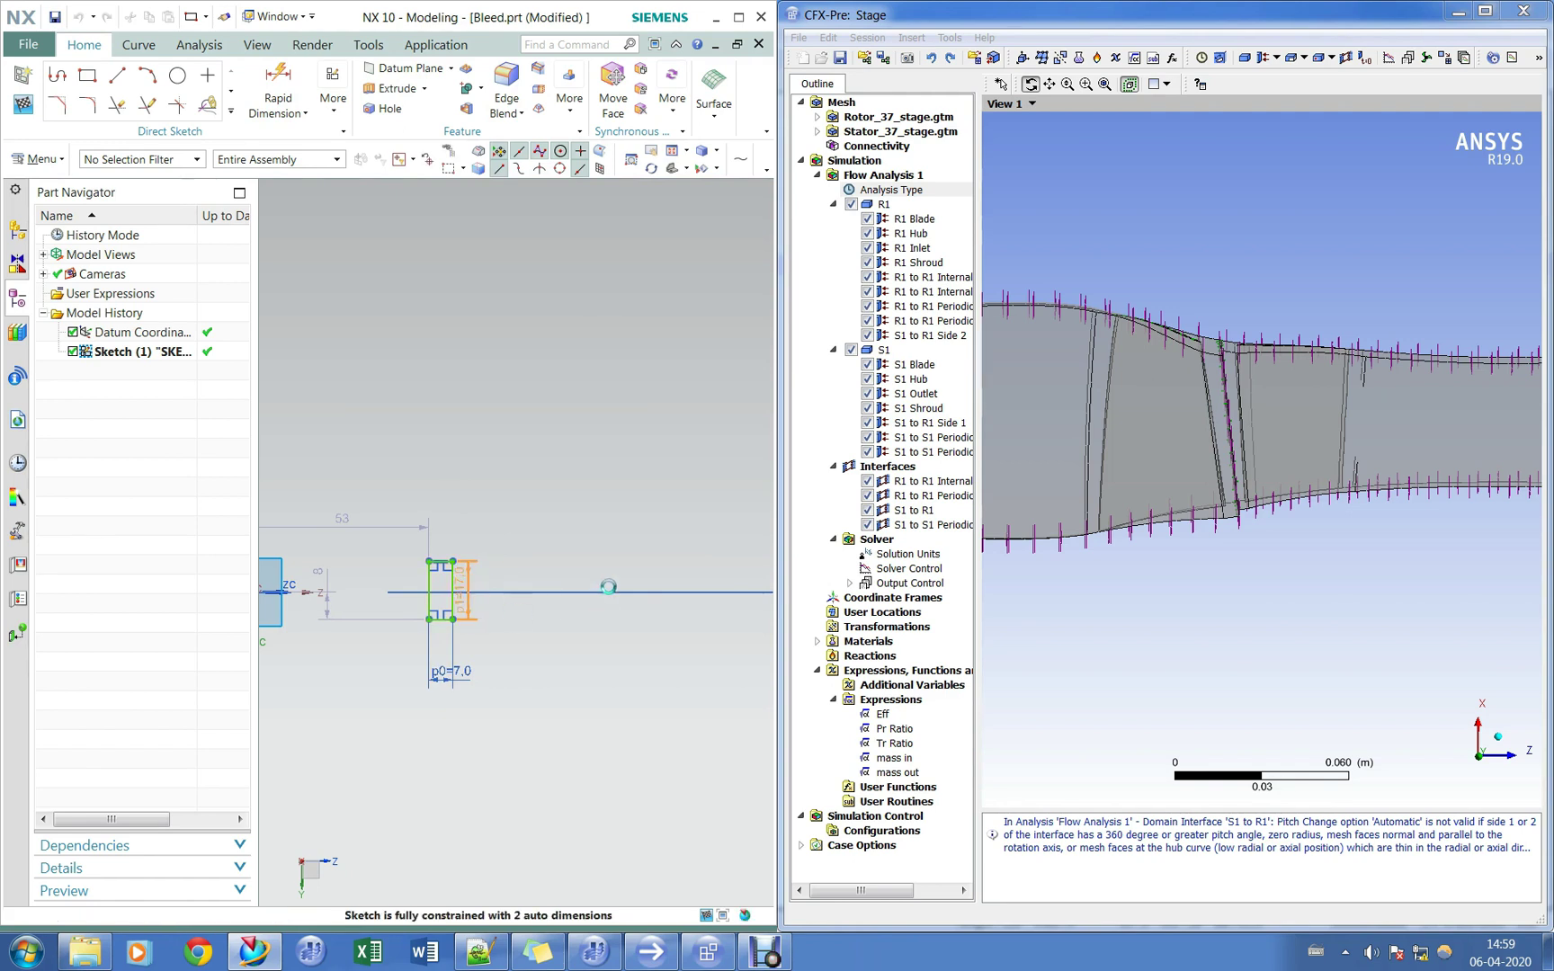
{"action": "double_click", "coordinate": [466, 580]}
{"action": "key", "text": "Return"}
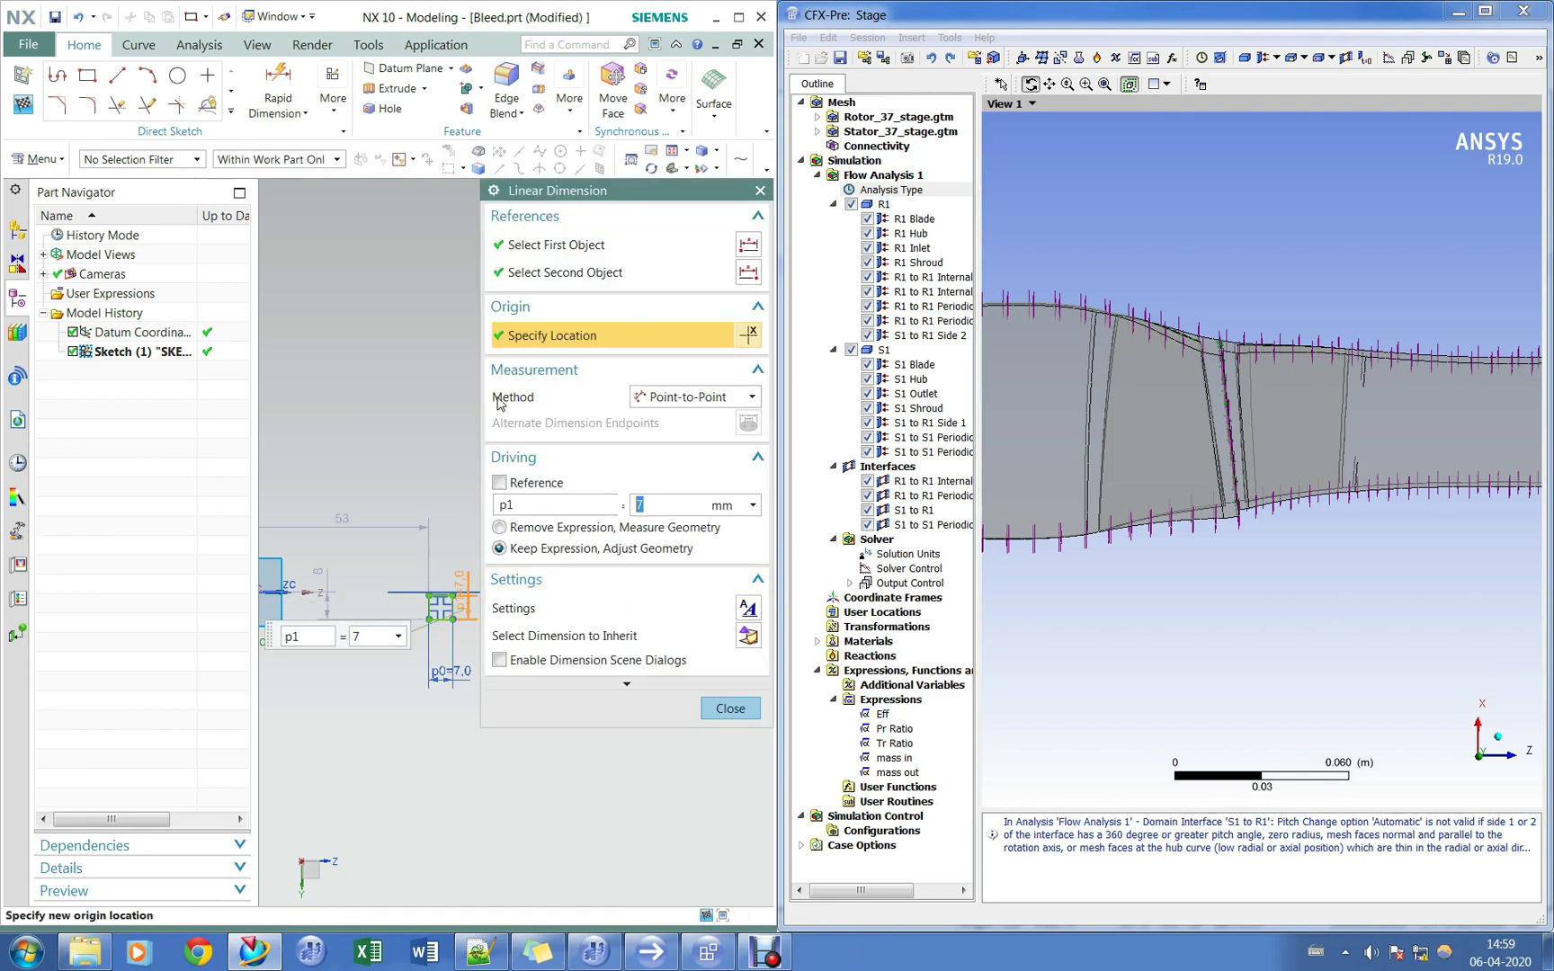
Move the square so it straddles the shroud curve line, 55 mm horizontally from the origin.
{"action": "key", "text": "Escape"}
{"action": "scroll", "coordinate": [423, 593], "scroll_direction": "up", "scroll_amount": 4}
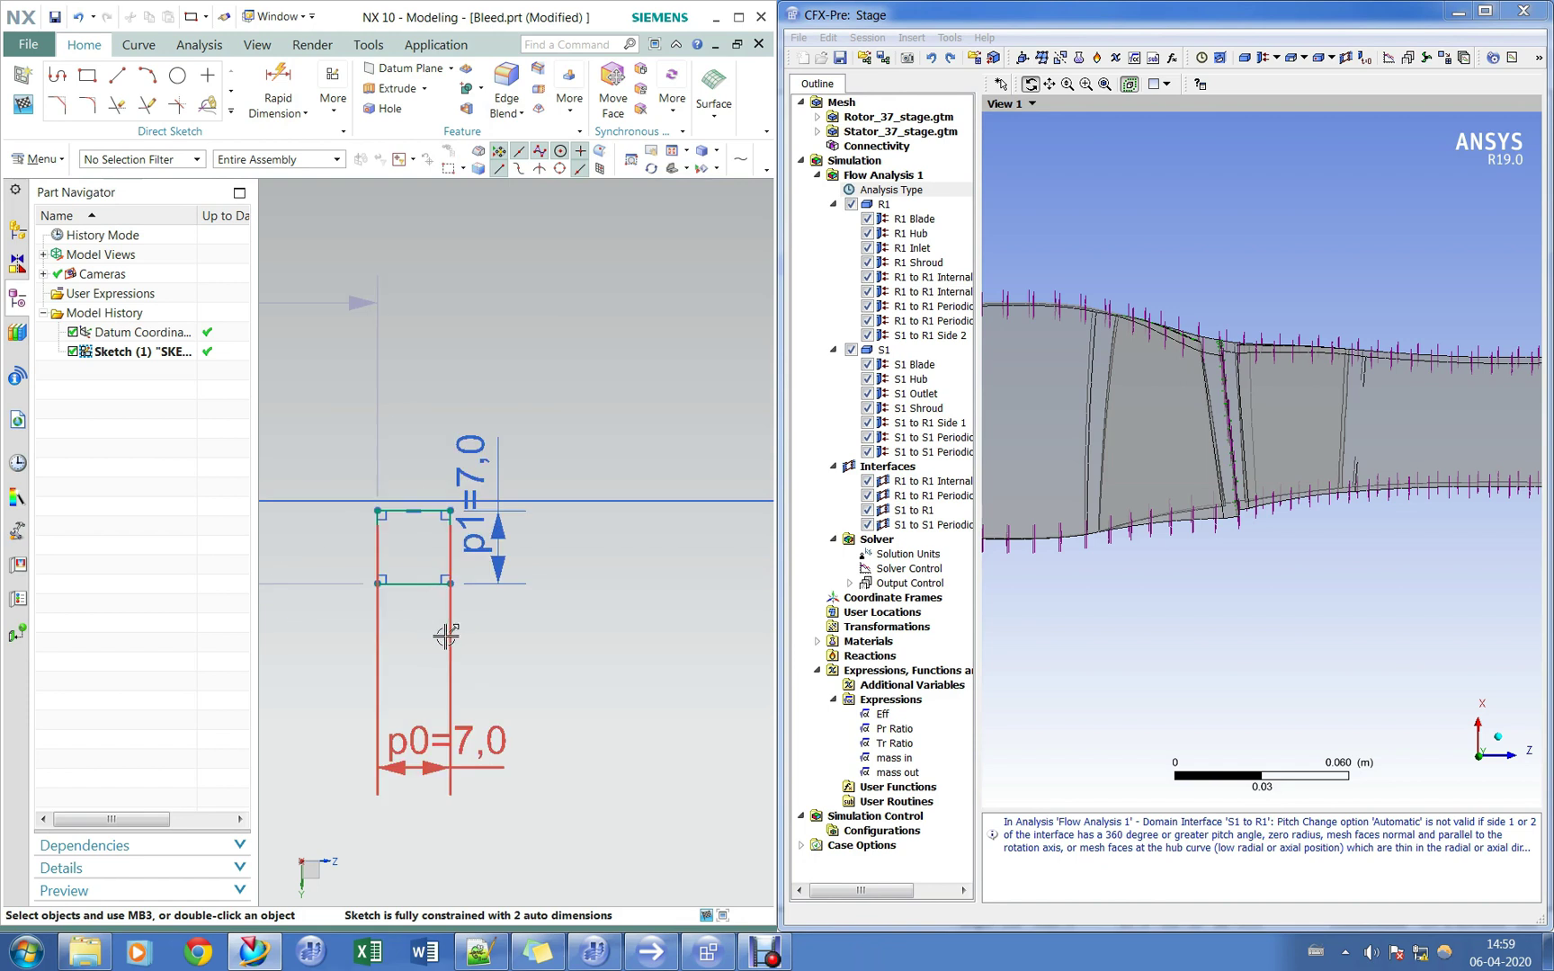
{"action": "left_click_drag", "start_coordinate": [417, 580], "coordinate": [419, 520]}
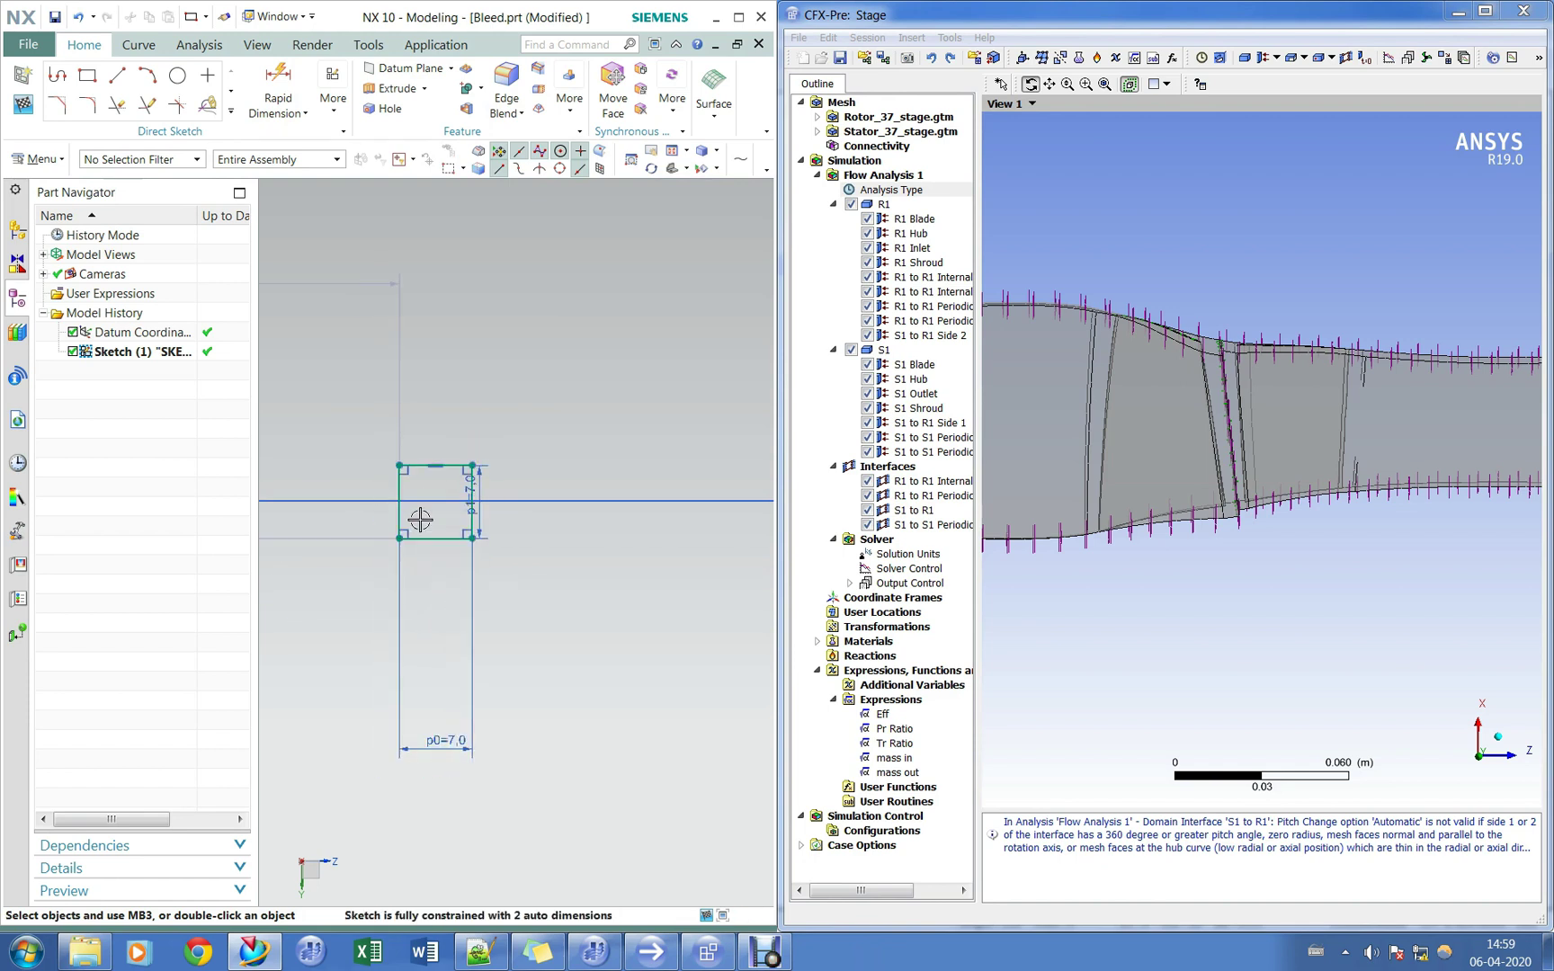
{"action": "scroll", "coordinate": [538, 501], "scroll_direction": "down", "scroll_amount": 5}
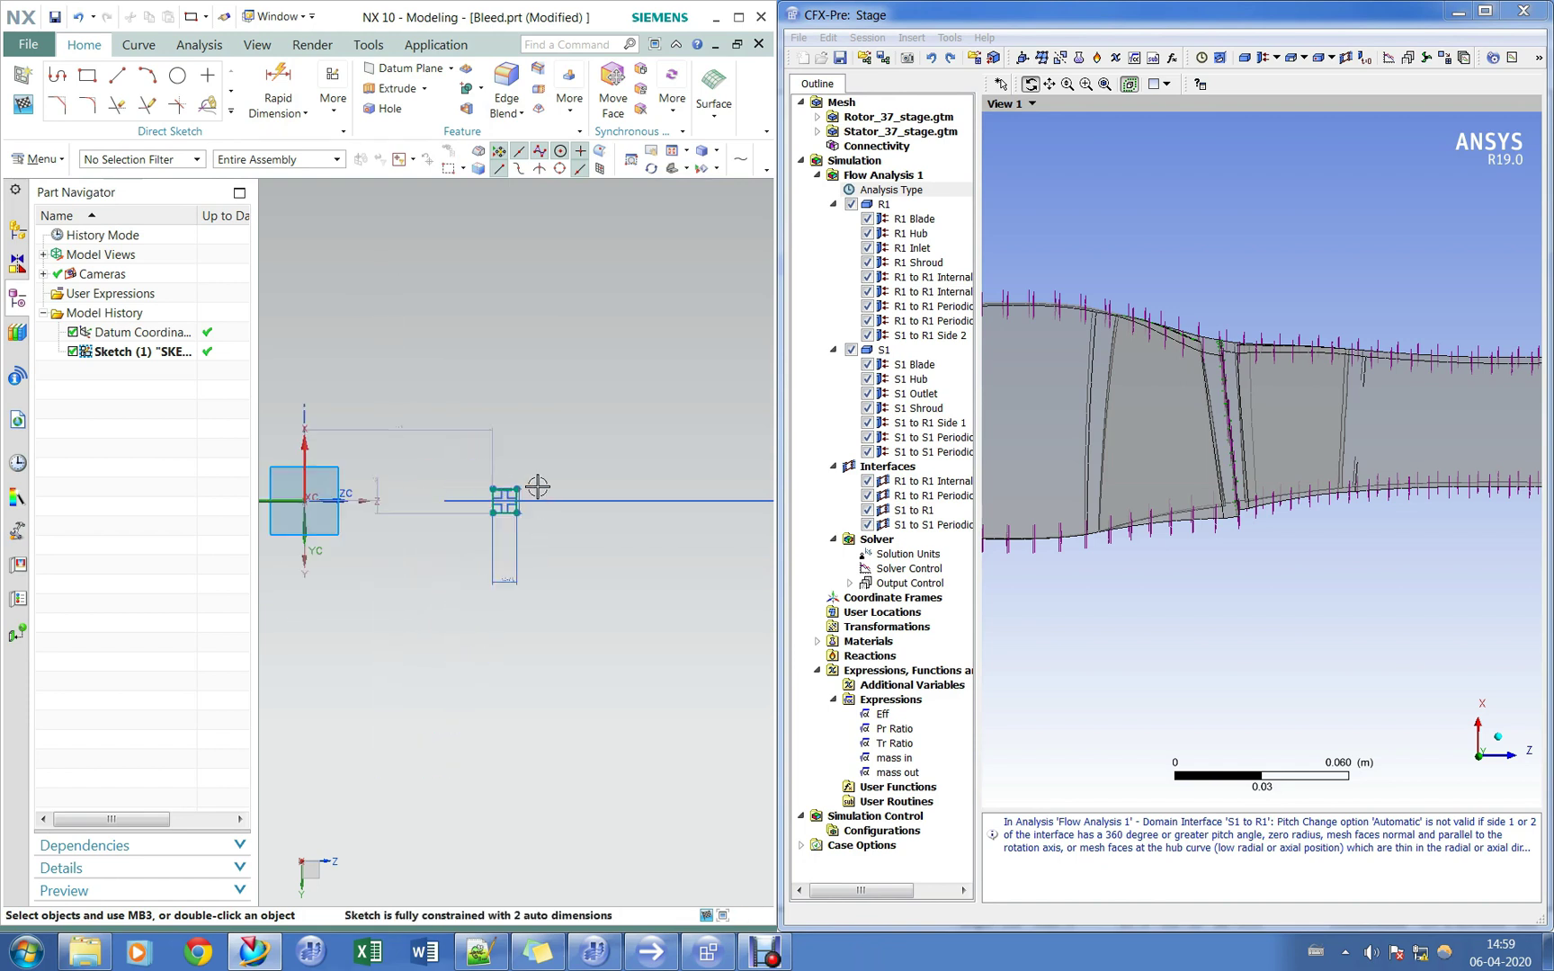
{"action": "double_click", "coordinate": [410, 429]}
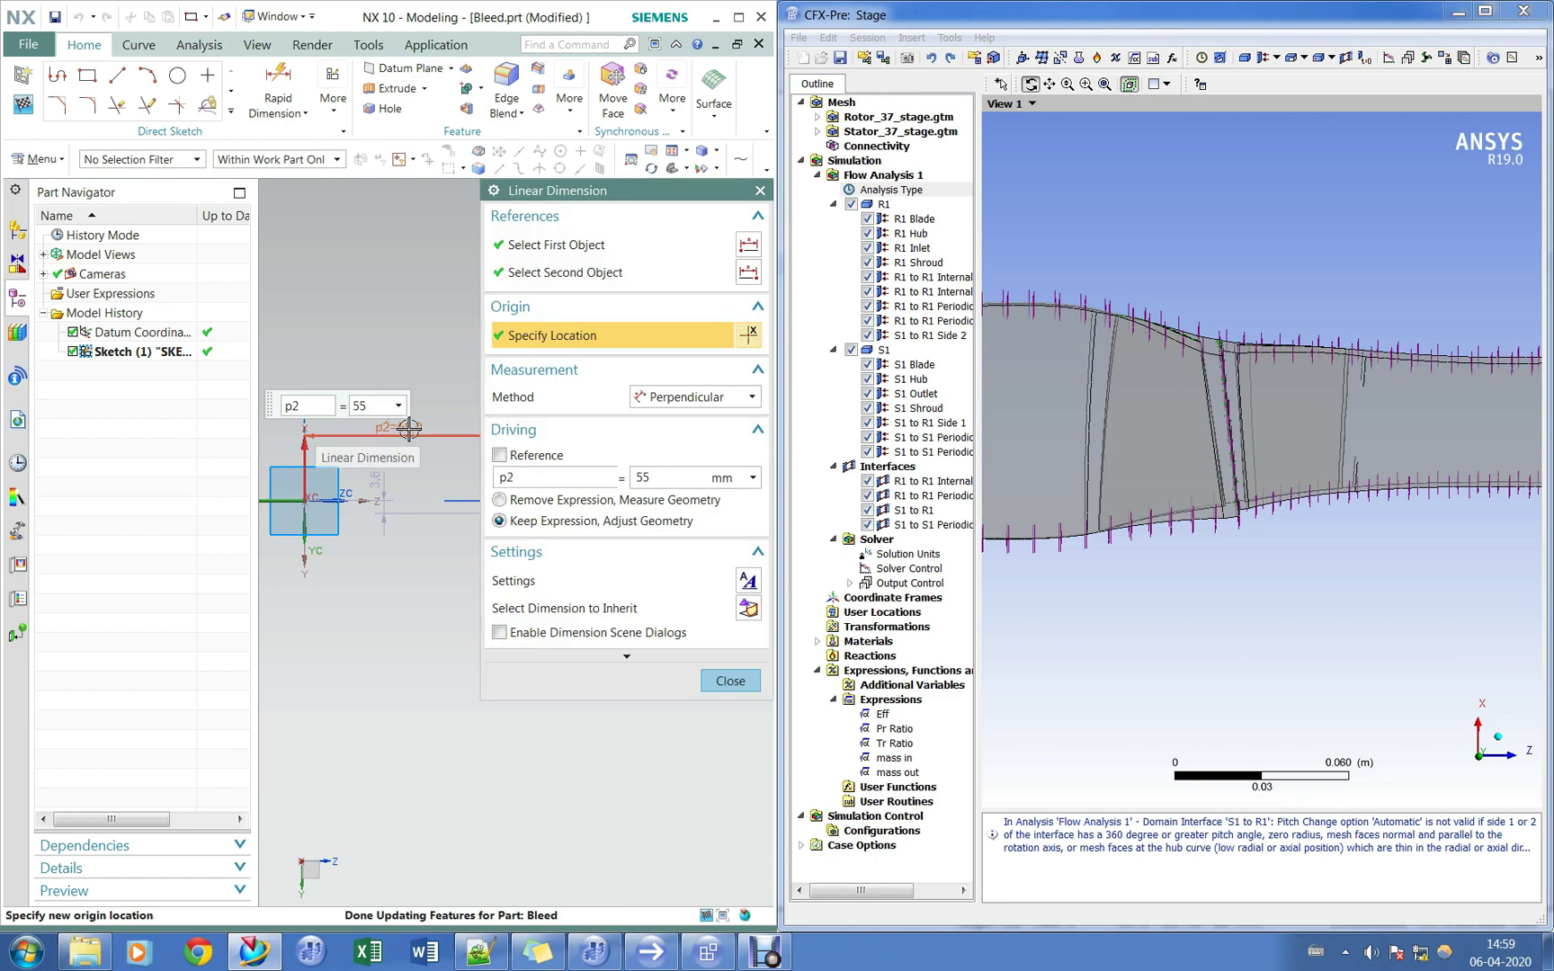
{"action": "middle_click", "coordinate": [394, 528]}
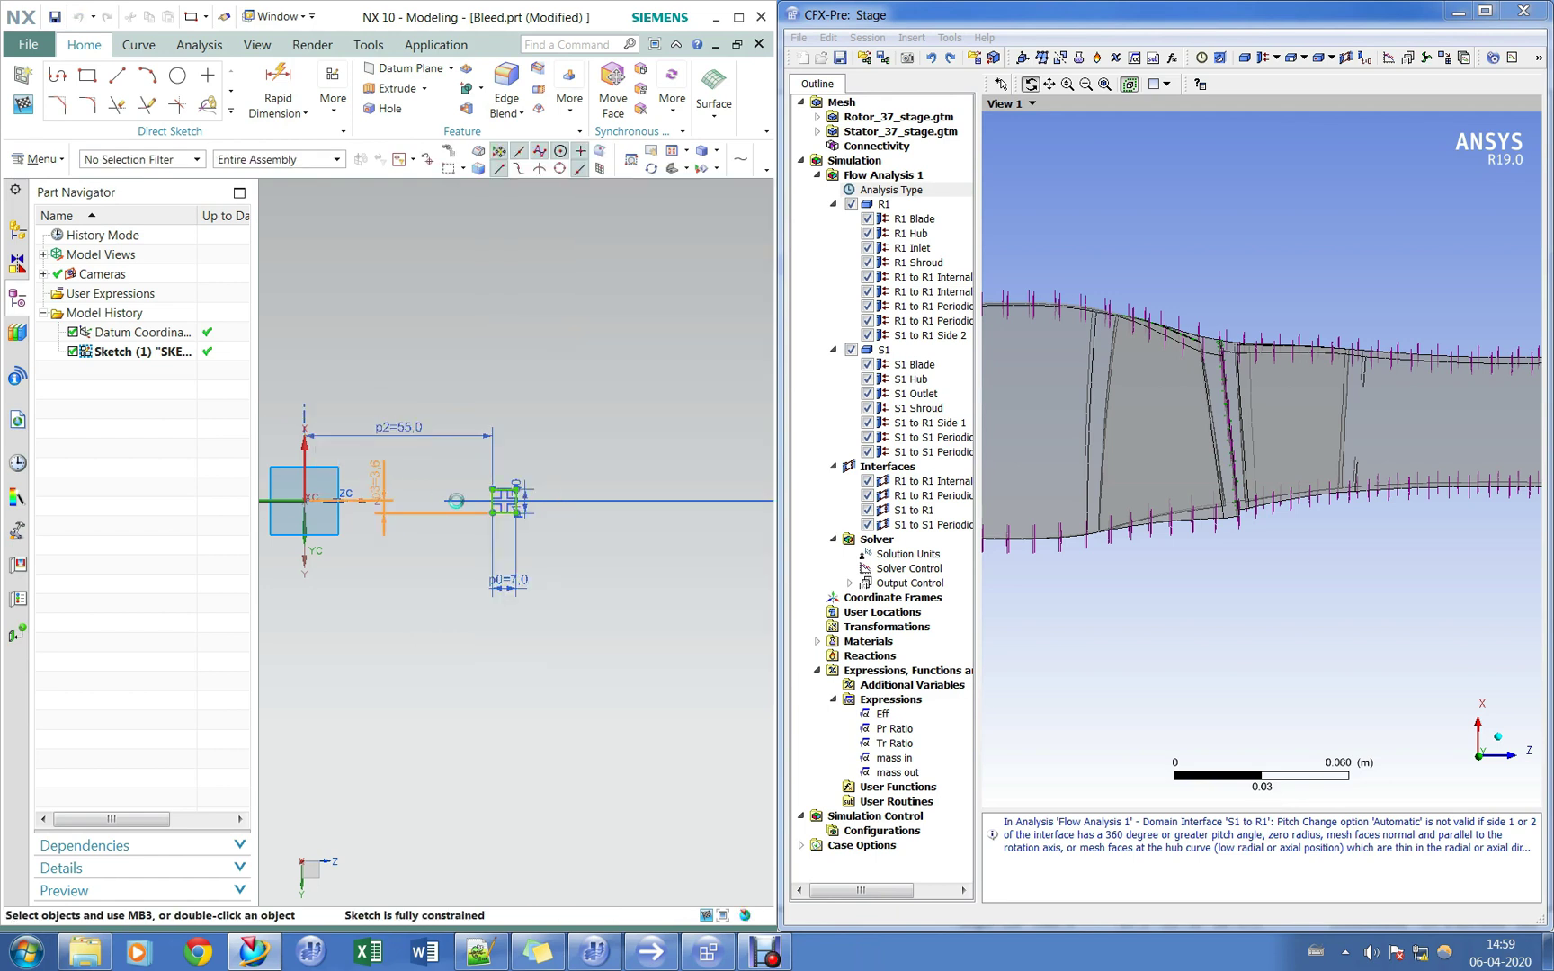
Set the vertical offset between the square's lower edge and the horizontal axis to 3.5 mm.
{"action": "double_click", "coordinate": [376, 486]}
{"action": "type", "text": "3.5"}
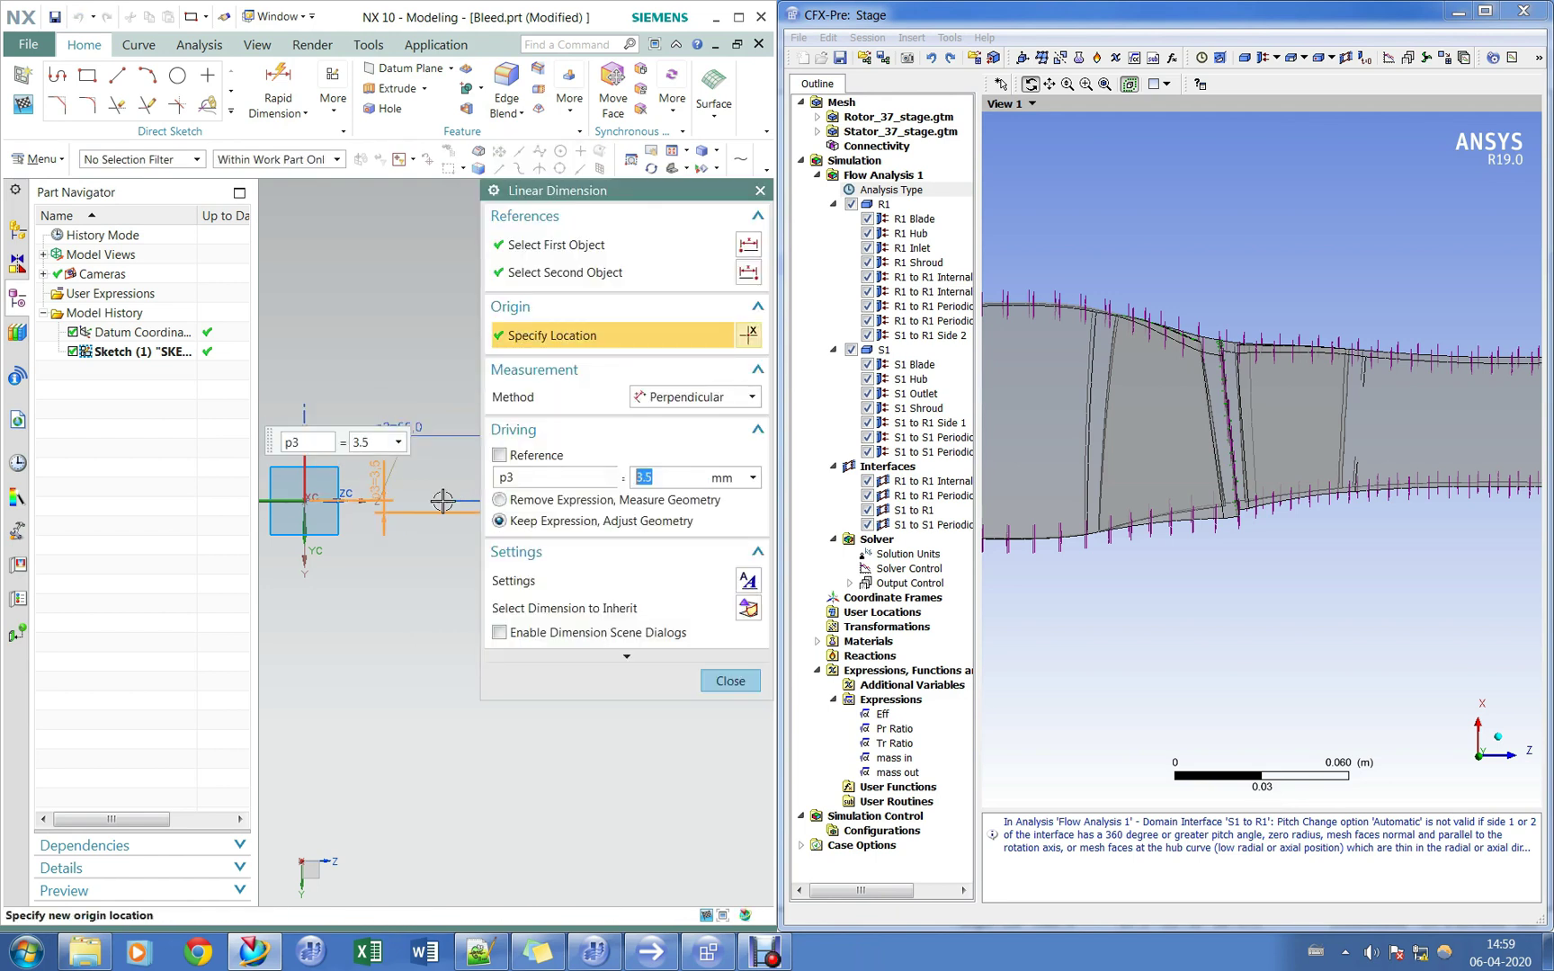
{"action": "middle_click", "coordinate": [398, 541]}
{"action": "scroll", "coordinate": [544, 503], "scroll_direction": "up", "scroll_amount": 5}
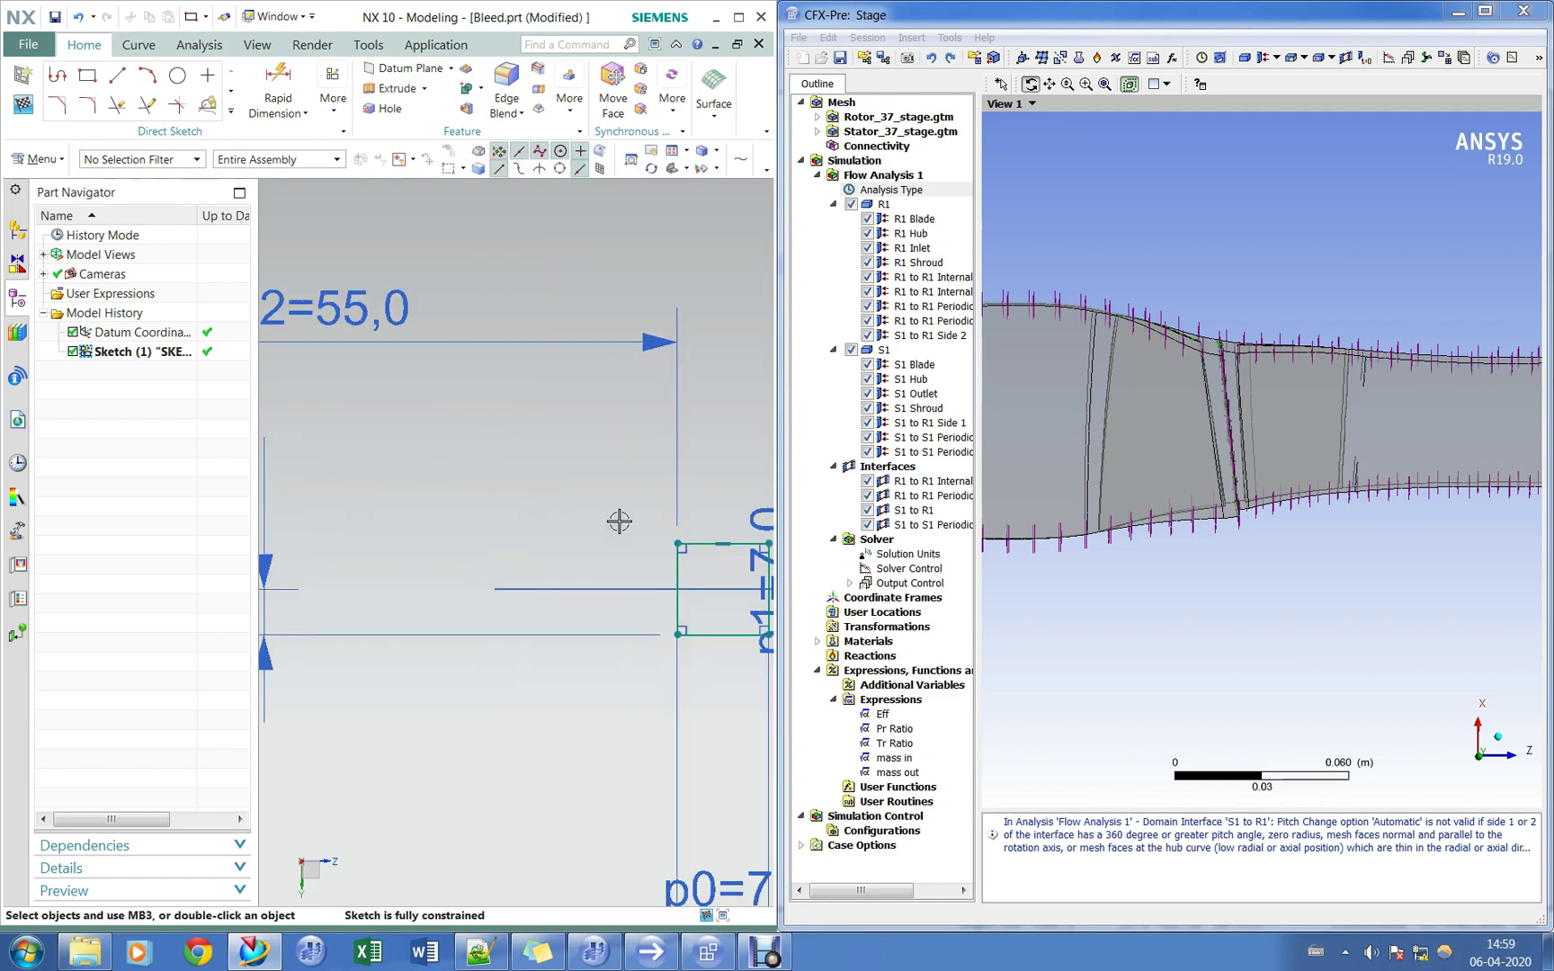
Compare the square with the CFX-Pre stage passage seen from above, and finish the sketch in the maximized NX window.
{"action": "scroll", "coordinate": [627, 514], "scroll_direction": "down", "scroll_amount": 5}
{"action": "scroll", "coordinate": [440, 647], "scroll_direction": "down", "scroll_amount": 3}
{"action": "left_click_drag", "start_coordinate": [1347, 521], "coordinate": [1283, 657]}
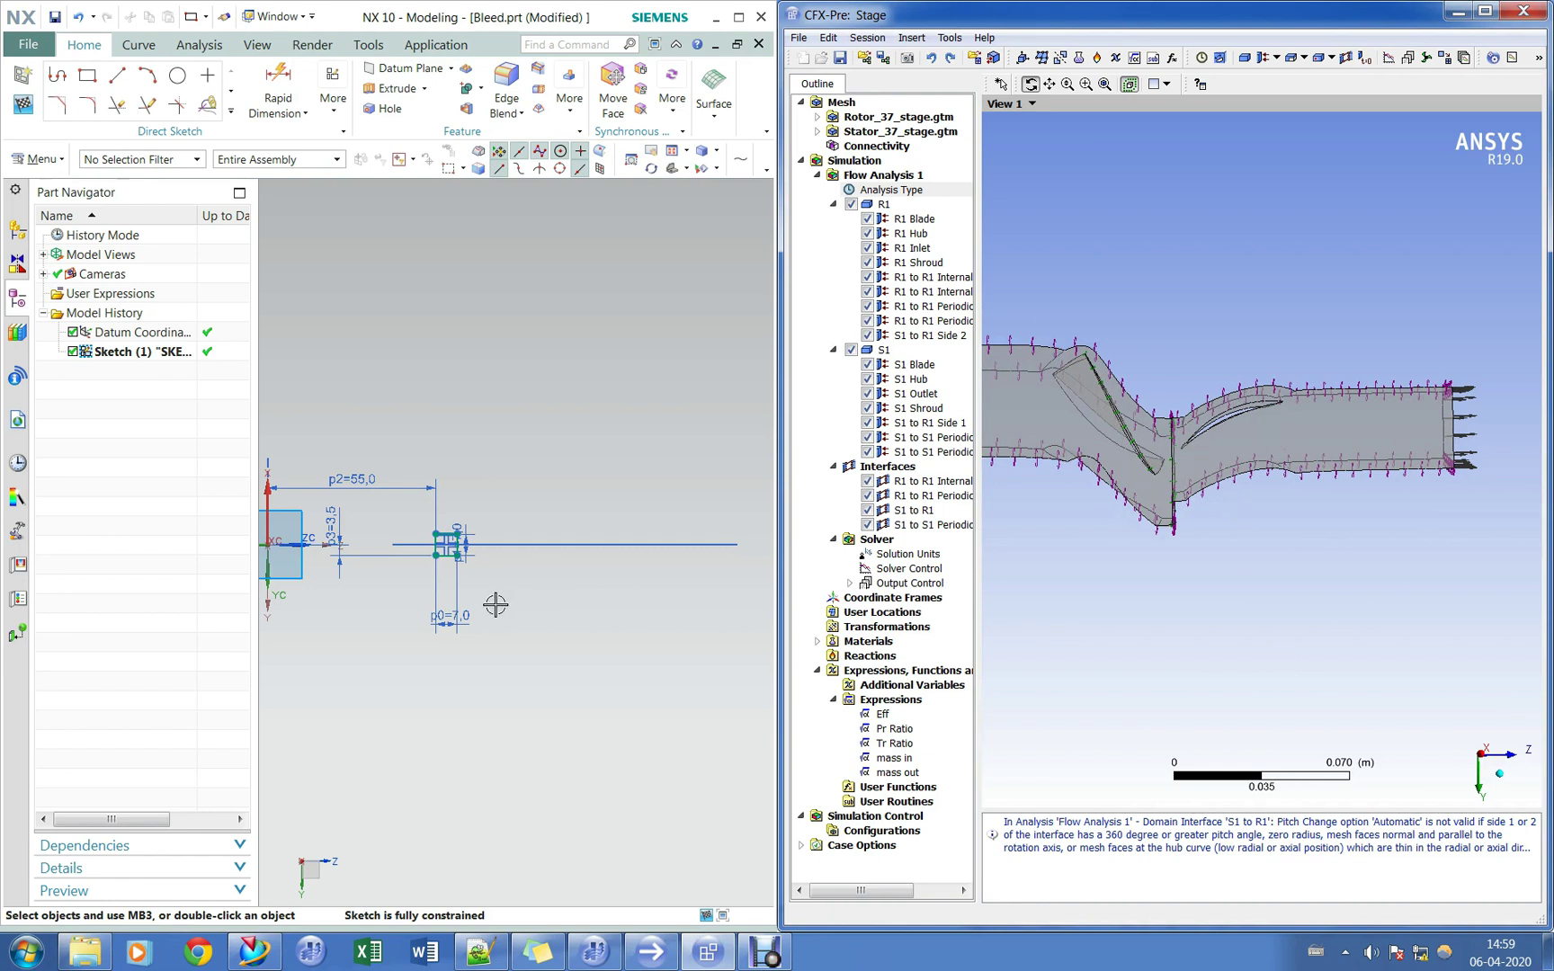
{"action": "left_click", "coordinate": [738, 17]}
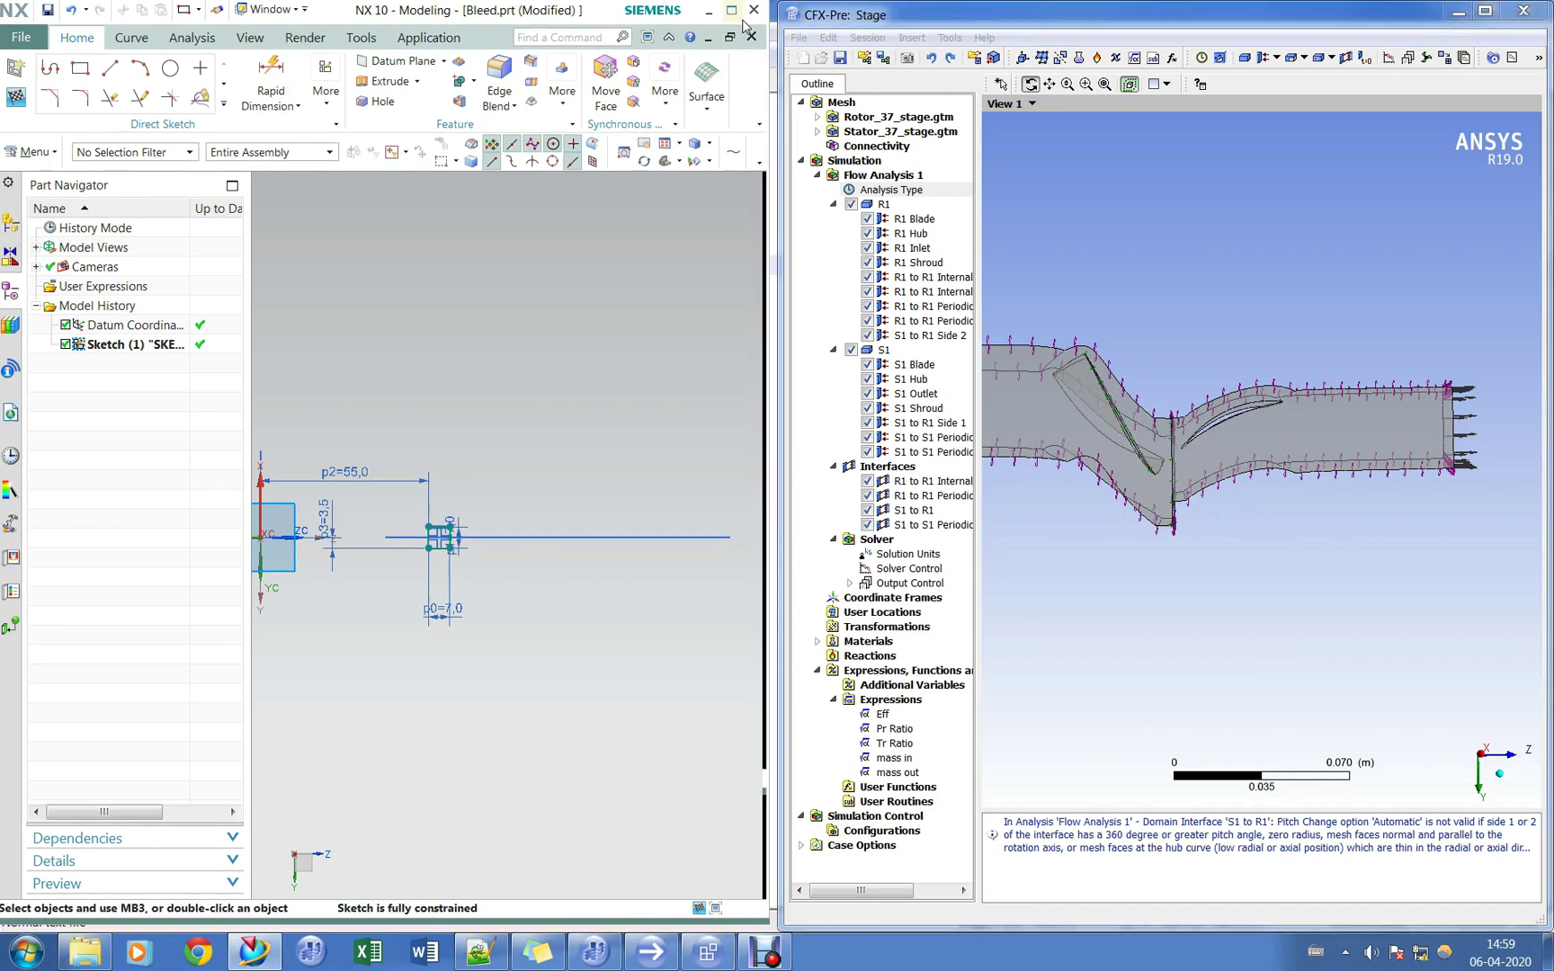
{"action": "mouse_move", "coordinate": [713, 537]}
{"action": "middle_mouse_down"}
{"action": "mouse_move", "coordinate": [704, 392]}
{"action": "mouse_move", "coordinate": [777, 523]}
{"action": "mouse_move", "coordinate": [767, 569]}
{"action": "mouse_move", "coordinate": [752, 525]}
{"action": "mouse_move", "coordinate": [749, 569]}
{"action": "mouse_move", "coordinate": [715, 486]}
{"action": "middle_mouse_up"}
{"action": "key", "text": "ctrl+q"}
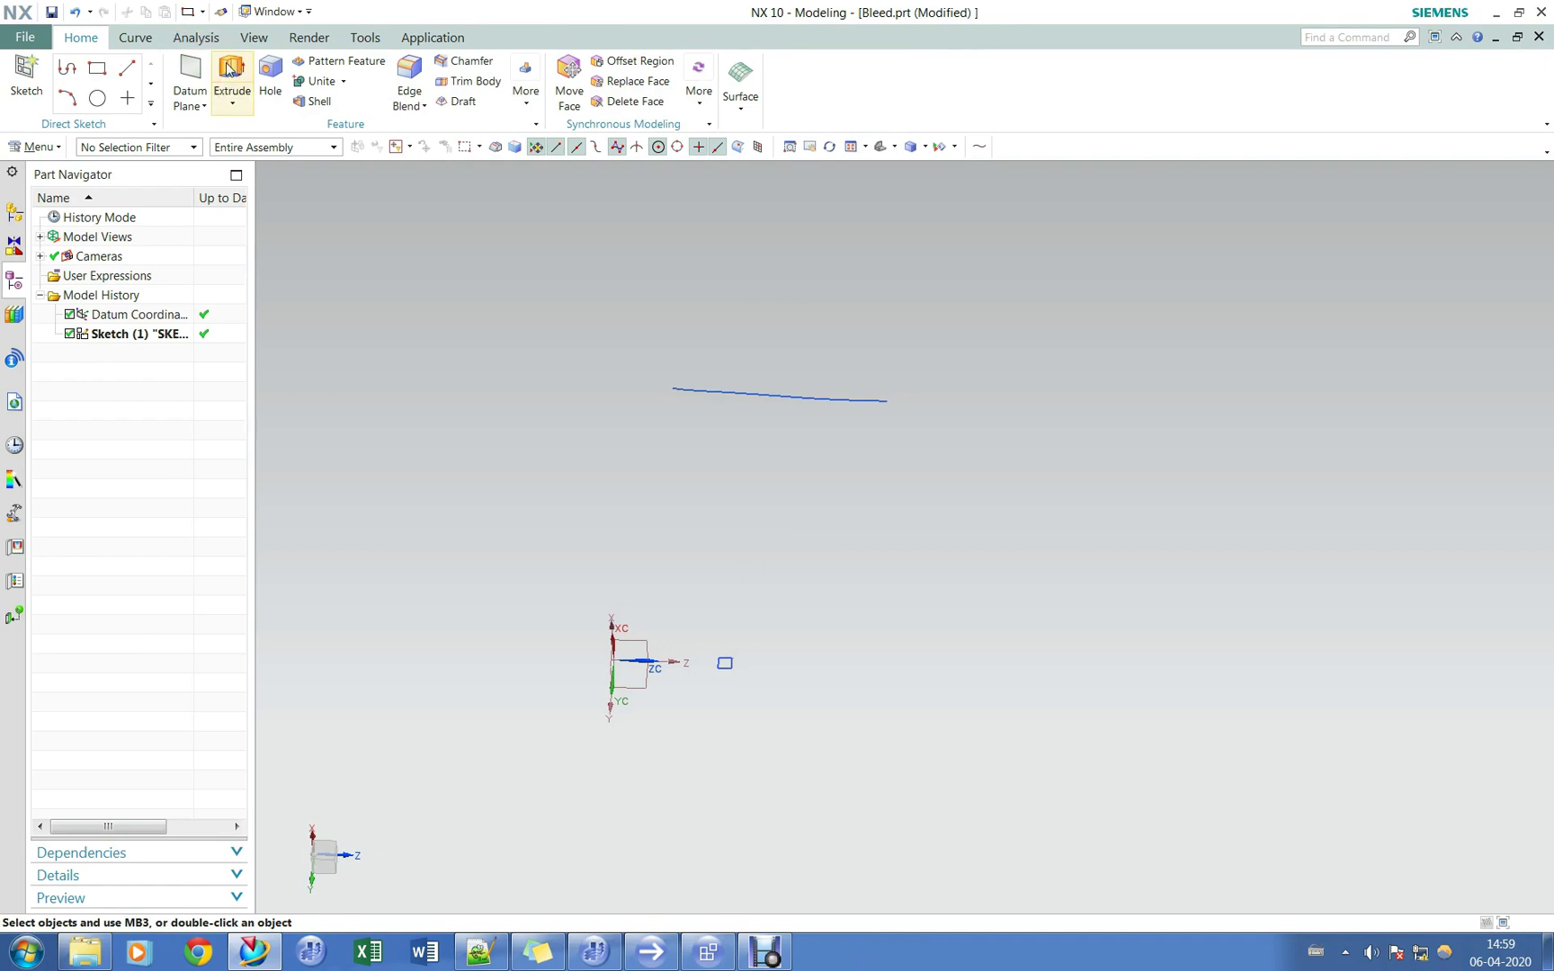
Extrude the square sketch radially up to 270 mm, with the start limit raised to just below the shroud curve.
{"action": "left_click", "coordinate": [231, 77]}
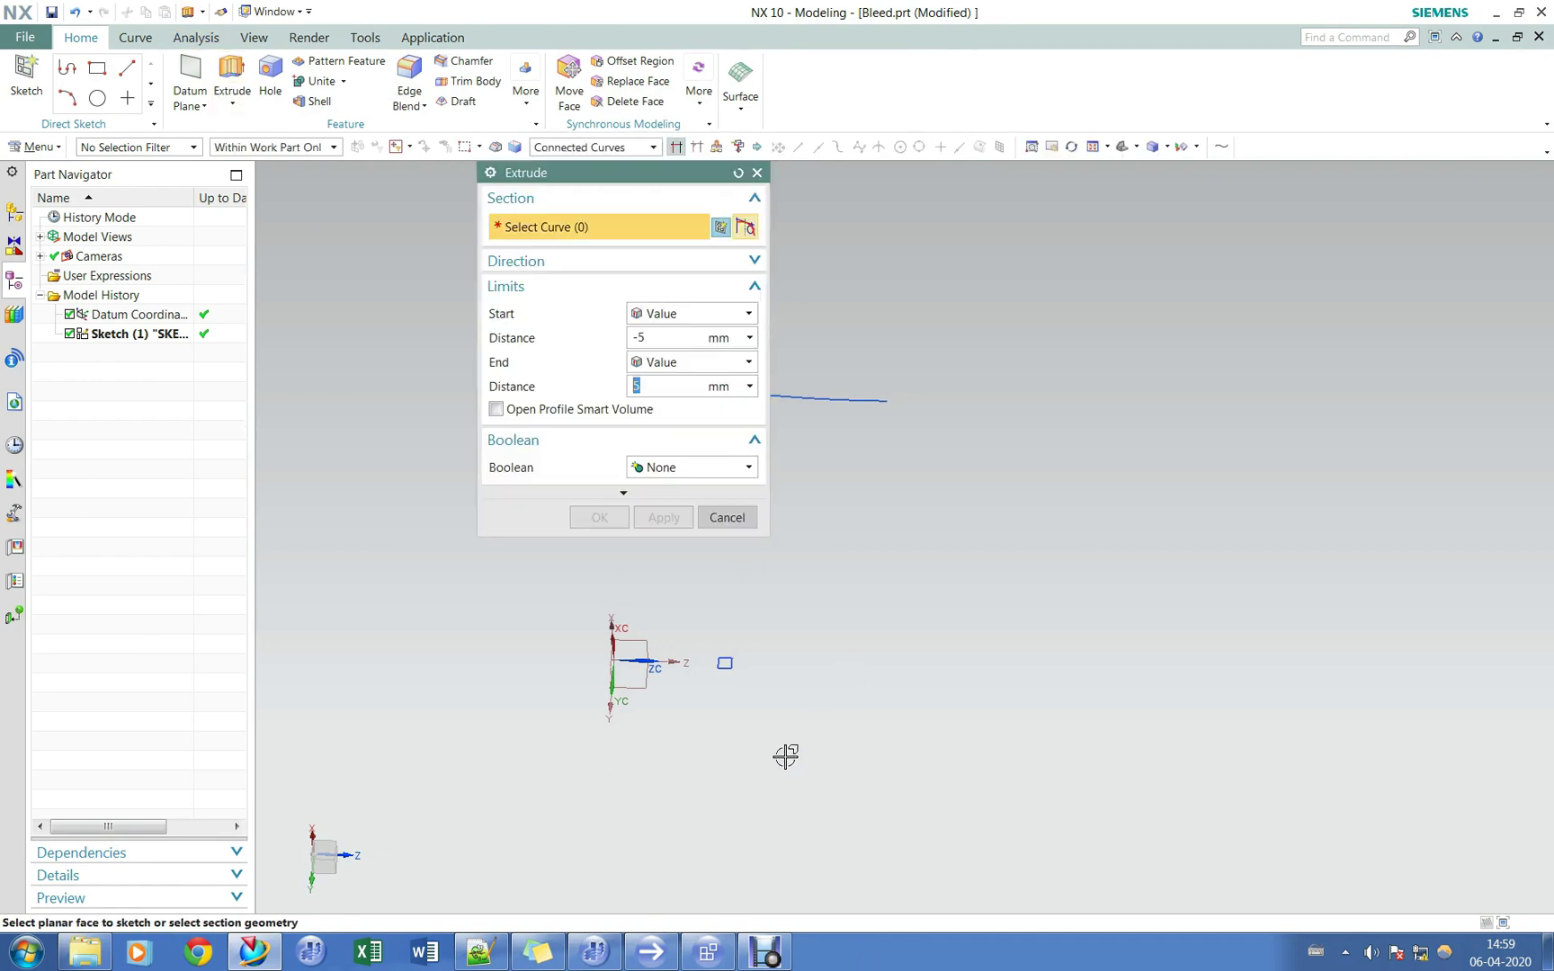
{"action": "left_click", "coordinate": [719, 662]}
{"action": "left_click_drag", "start_coordinate": [603, 175], "coordinate": [381, 176]}
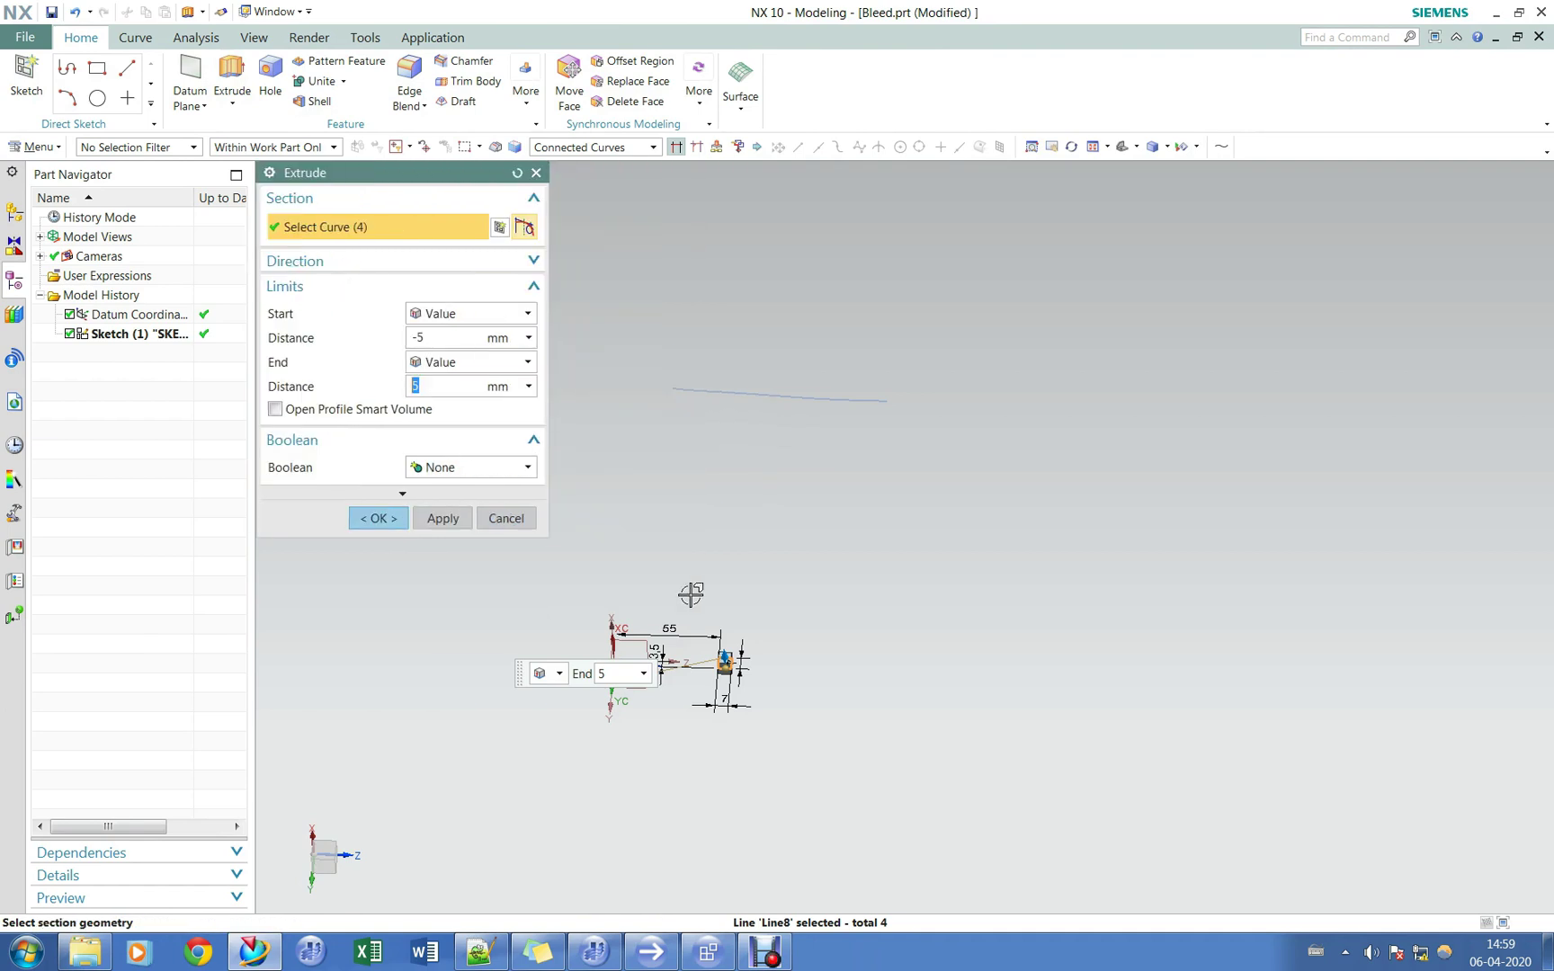
{"action": "left_click_drag", "start_coordinate": [720, 619], "coordinate": [717, 354]}
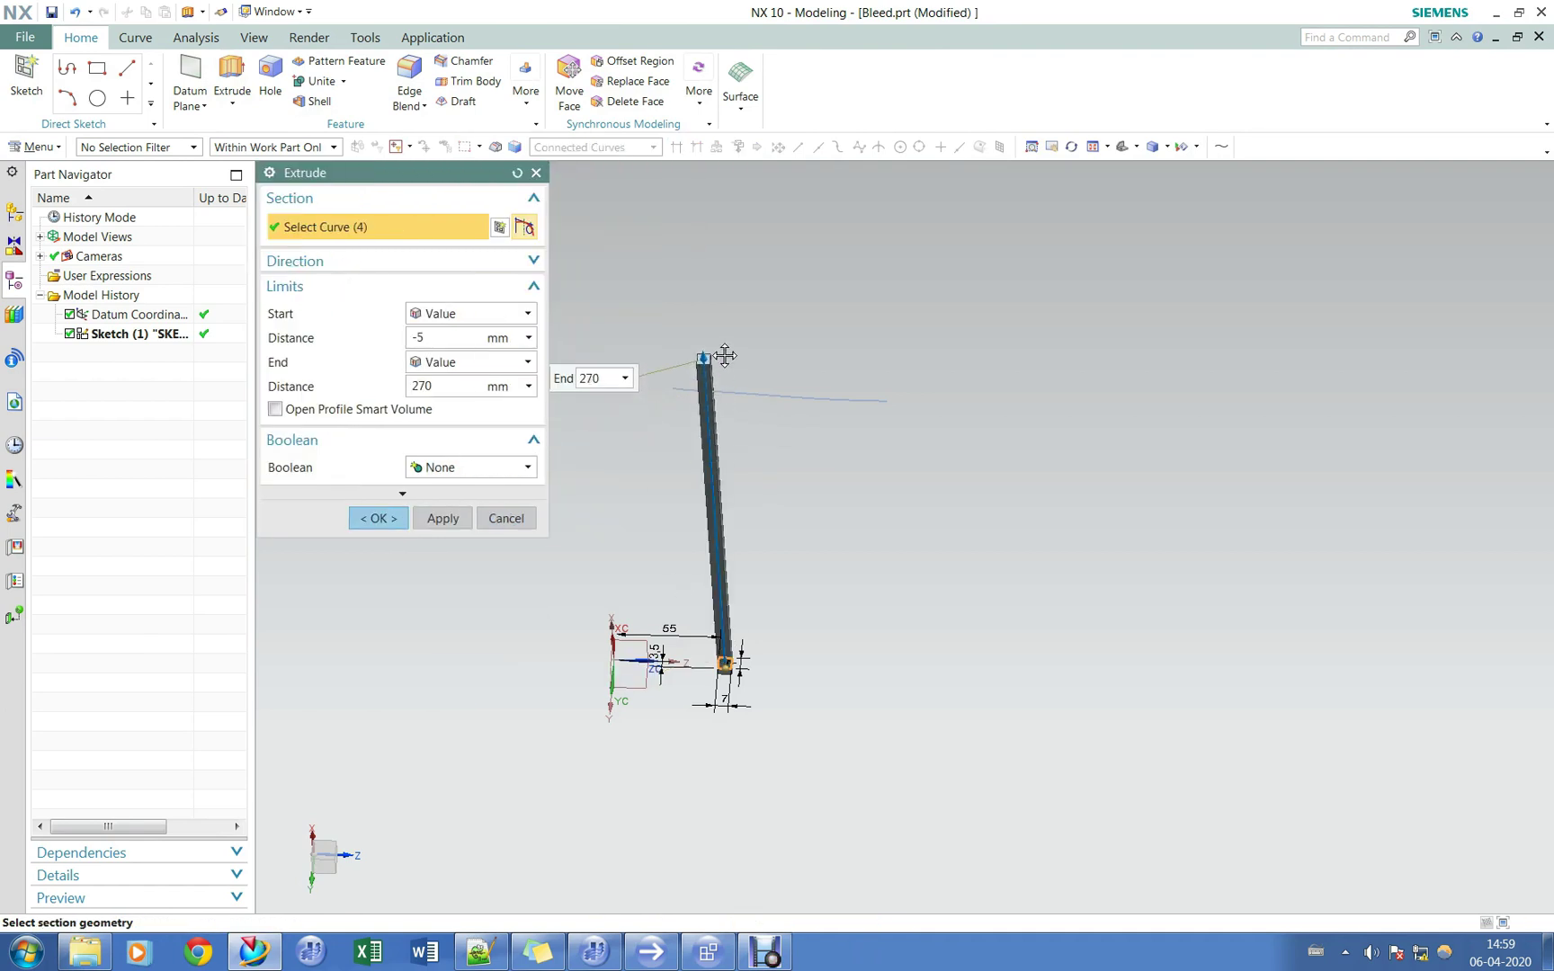
{"action": "left_click_drag", "start_coordinate": [723, 676], "coordinate": [709, 406]}
{"action": "mouse_move", "coordinate": [709, 407]}
{"action": "middle_mouse_down"}
{"action": "mouse_move", "coordinate": [791, 467]}
{"action": "mouse_move", "coordinate": [919, 514]}
{"action": "mouse_move", "coordinate": [915, 420]}
{"action": "mouse_move", "coordinate": [913, 493]}
{"action": "mouse_move", "coordinate": [895, 463]}
{"action": "middle_mouse_up"}
{"action": "left_click", "coordinate": [374, 518]}
{"action": "middle_click_drag", "start_coordinate": [933, 385], "coordinate": [968, 386]}
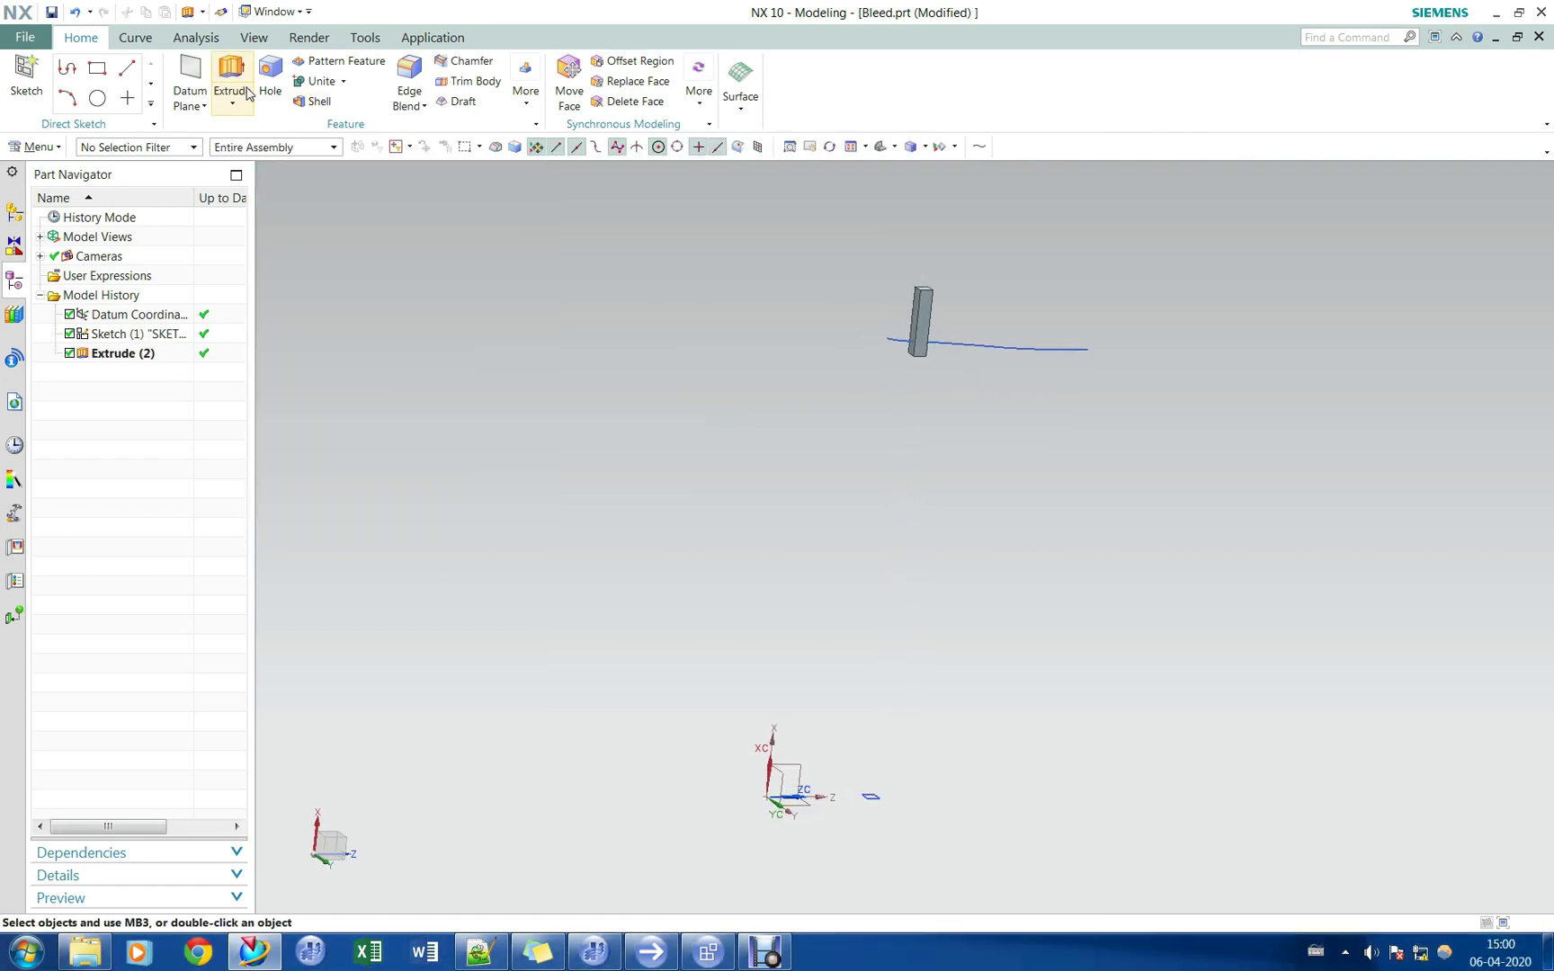
Revolve the shroud curve about the Z axis from -30 to 30 degrees as a separate body.
{"action": "left_click", "coordinate": [233, 106]}
{"action": "left_click", "coordinate": [252, 146]}
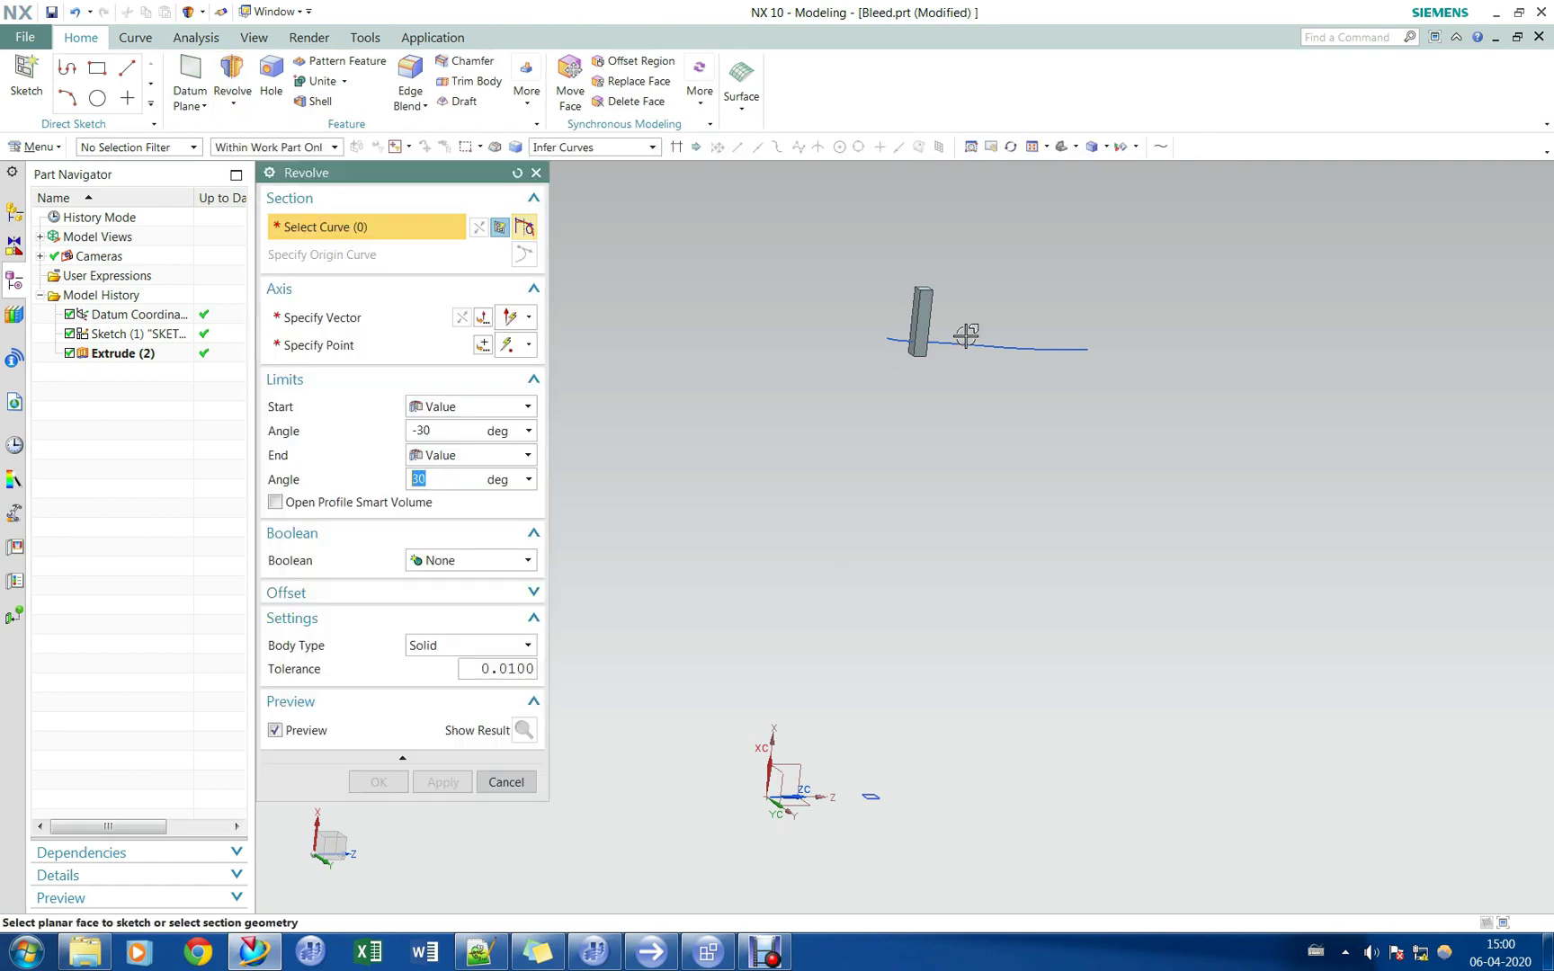
{"action": "left_click", "coordinate": [964, 341]}
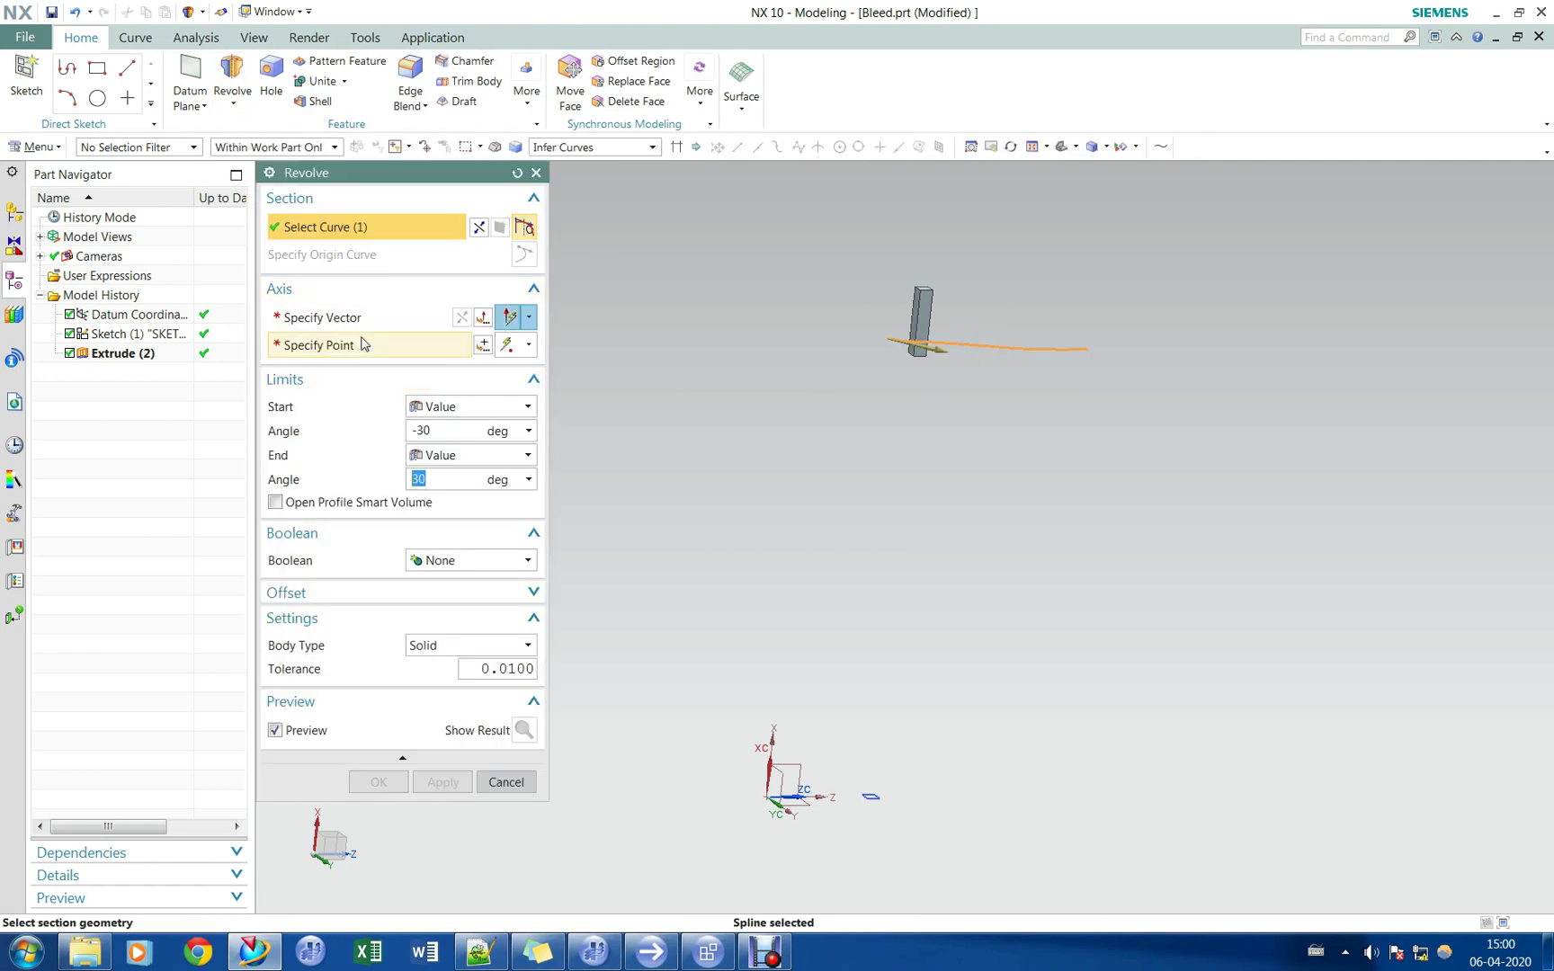
{"action": "middle_click", "coordinate": [918, 786]}
{"action": "left_click", "coordinate": [820, 799]}
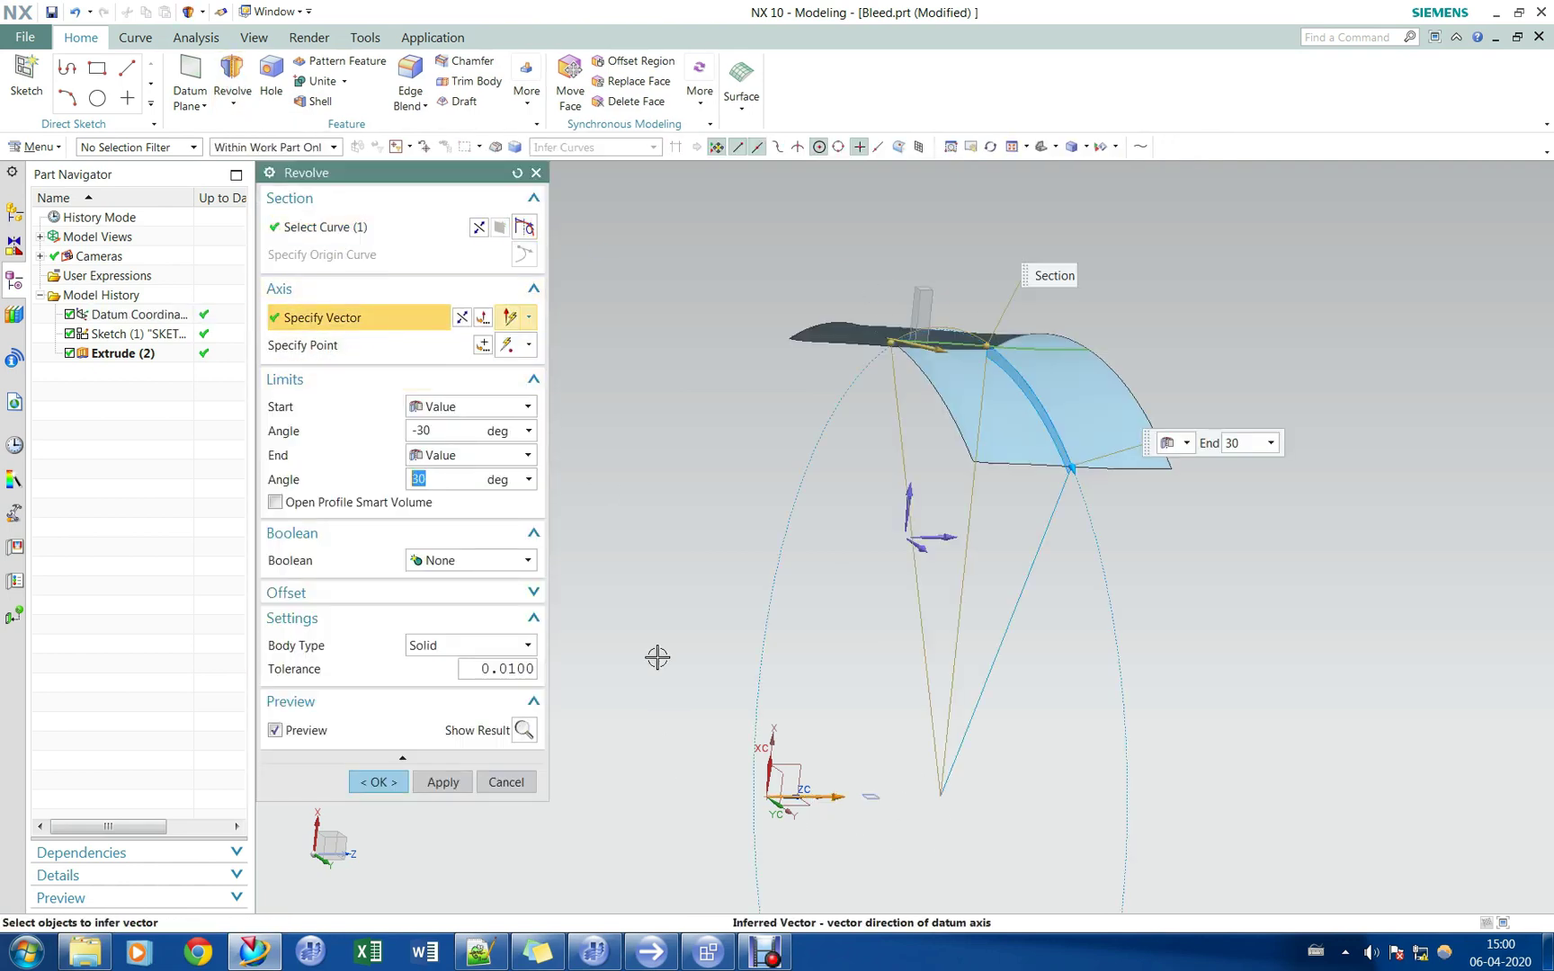
{"action": "left_click", "coordinate": [379, 781]}
{"action": "middle_click_drag", "start_coordinate": [988, 371], "coordinate": [975, 394]}
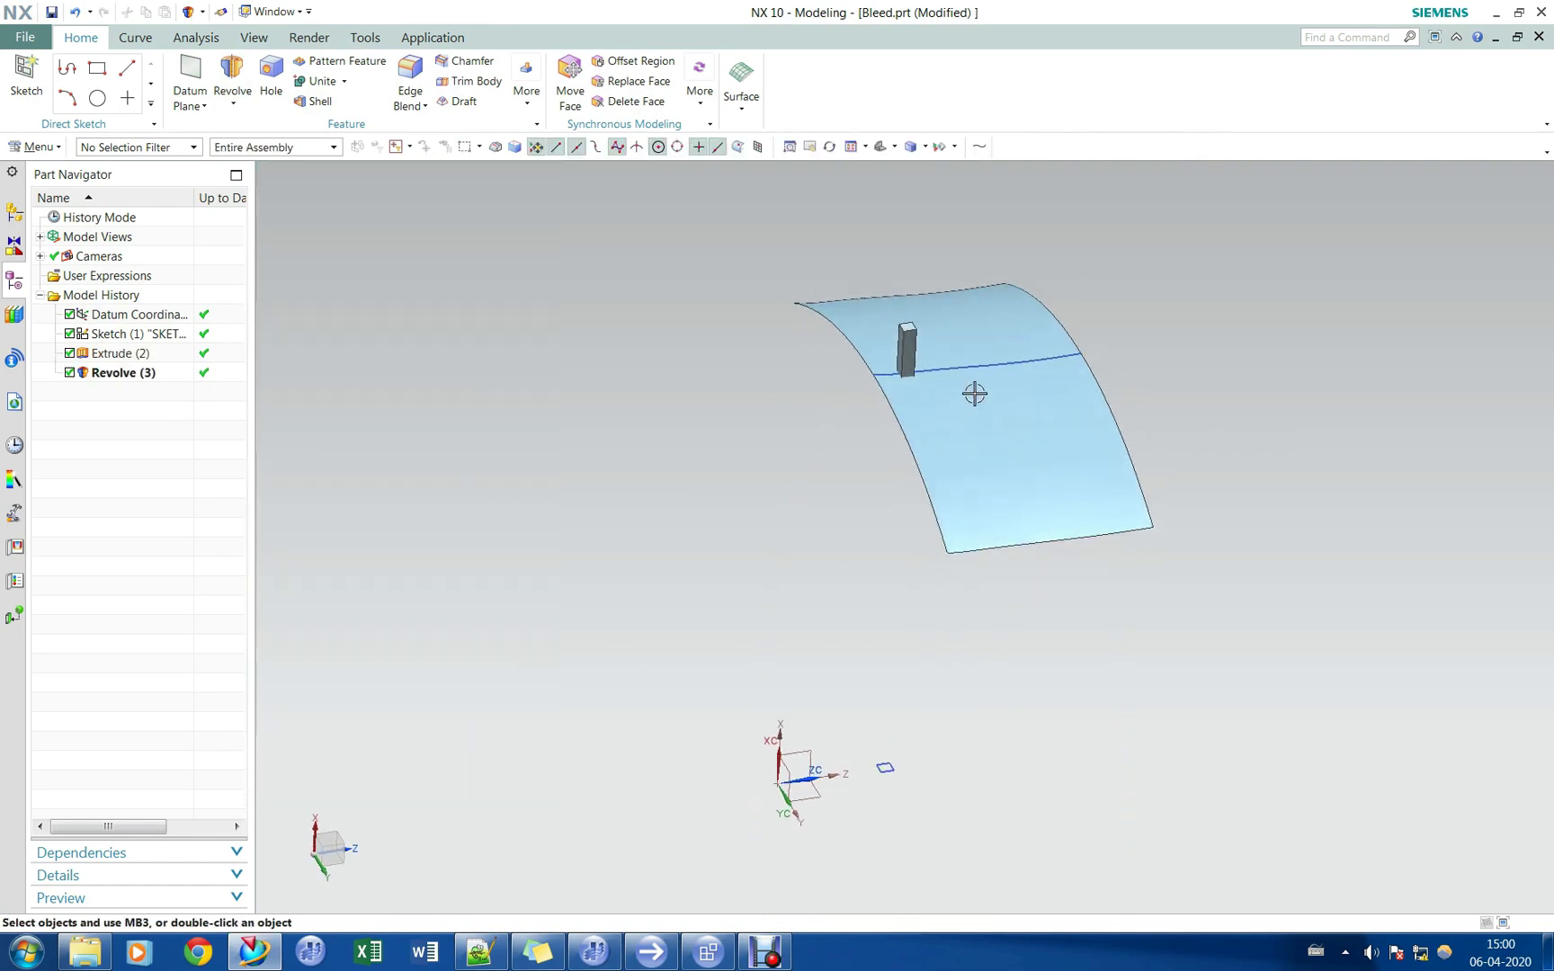
Trim the extruded block with the revolved shroud surface, keeping the portion outside the shroud.
{"action": "left_click", "coordinate": [470, 81]}
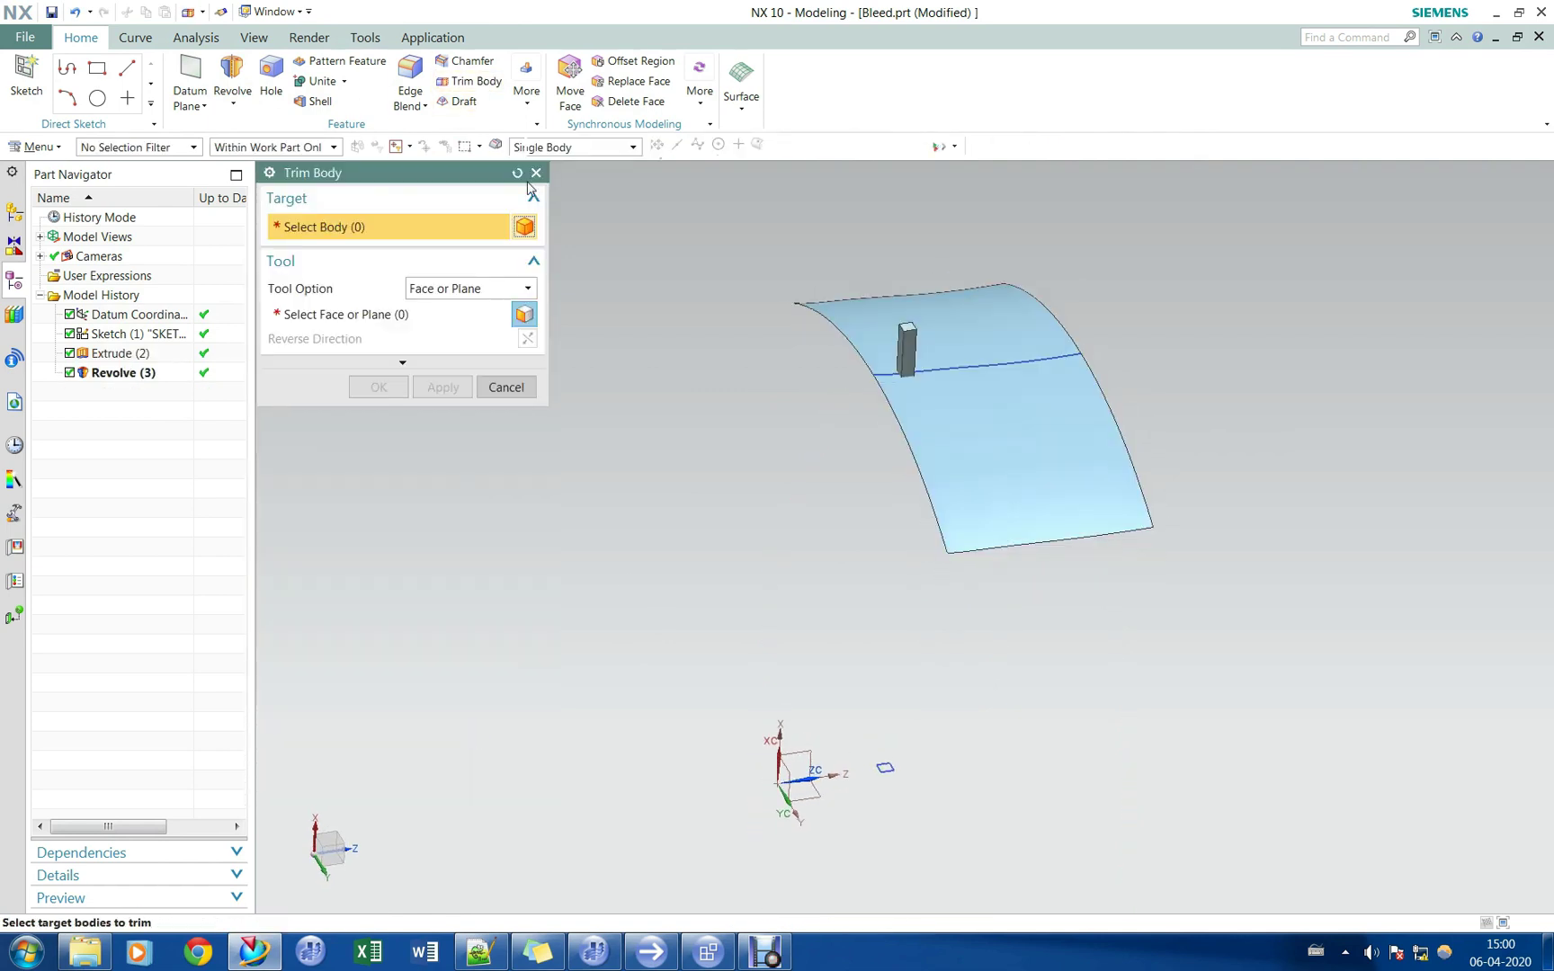
{"action": "left_click", "coordinate": [904, 343]}
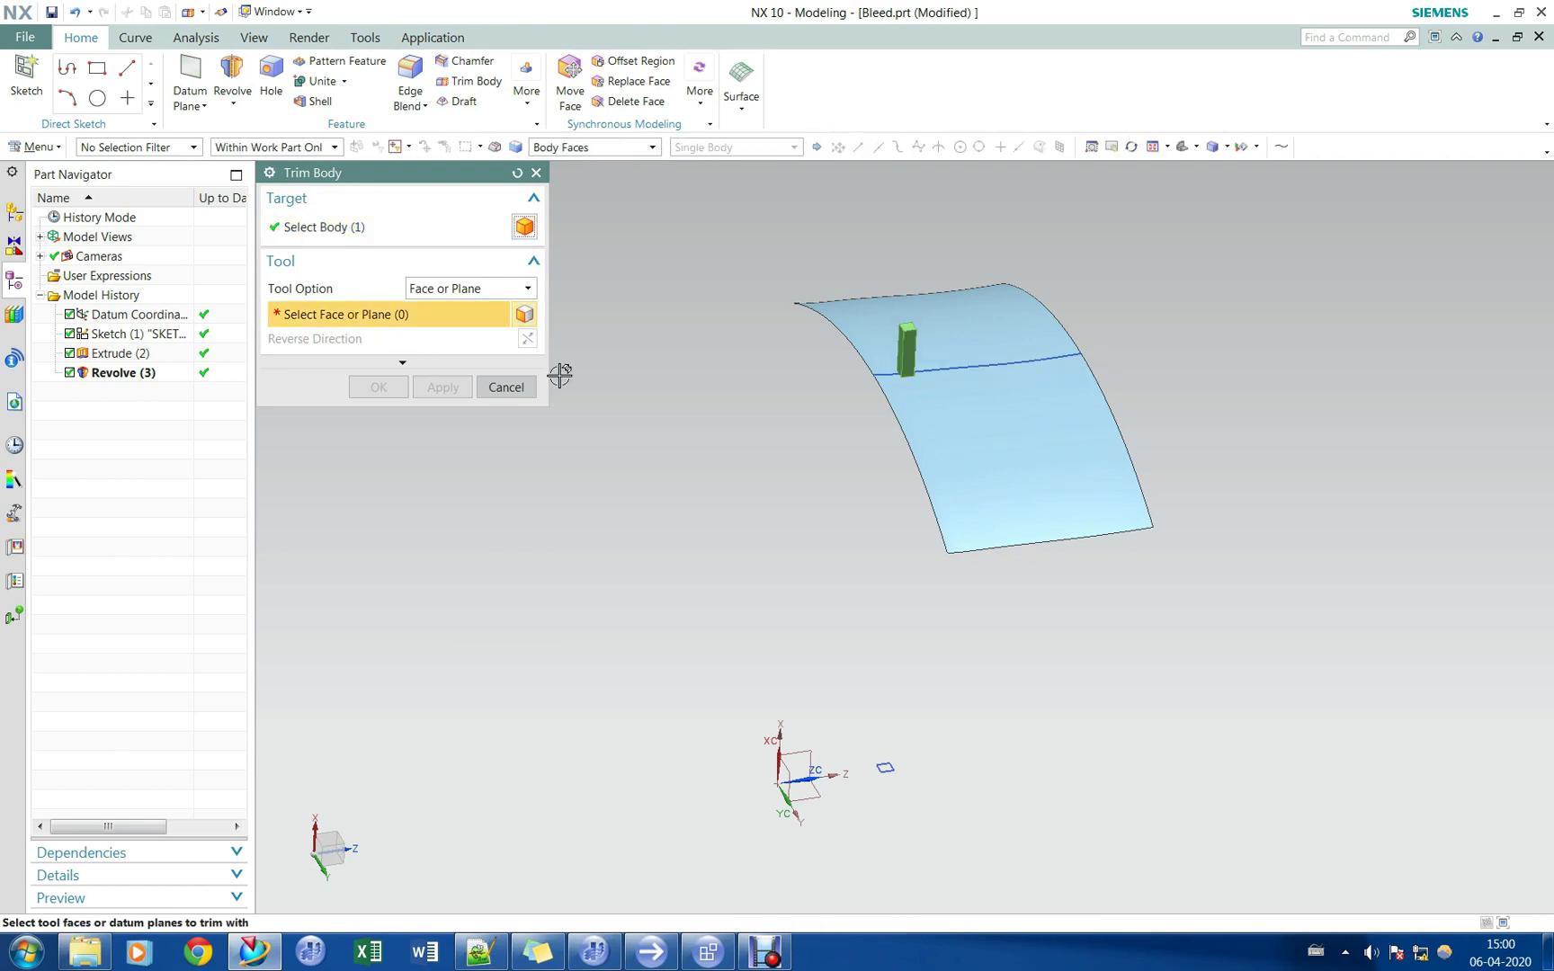
{"action": "left_click", "coordinate": [968, 443]}
{"action": "left_click", "coordinate": [376, 387]}
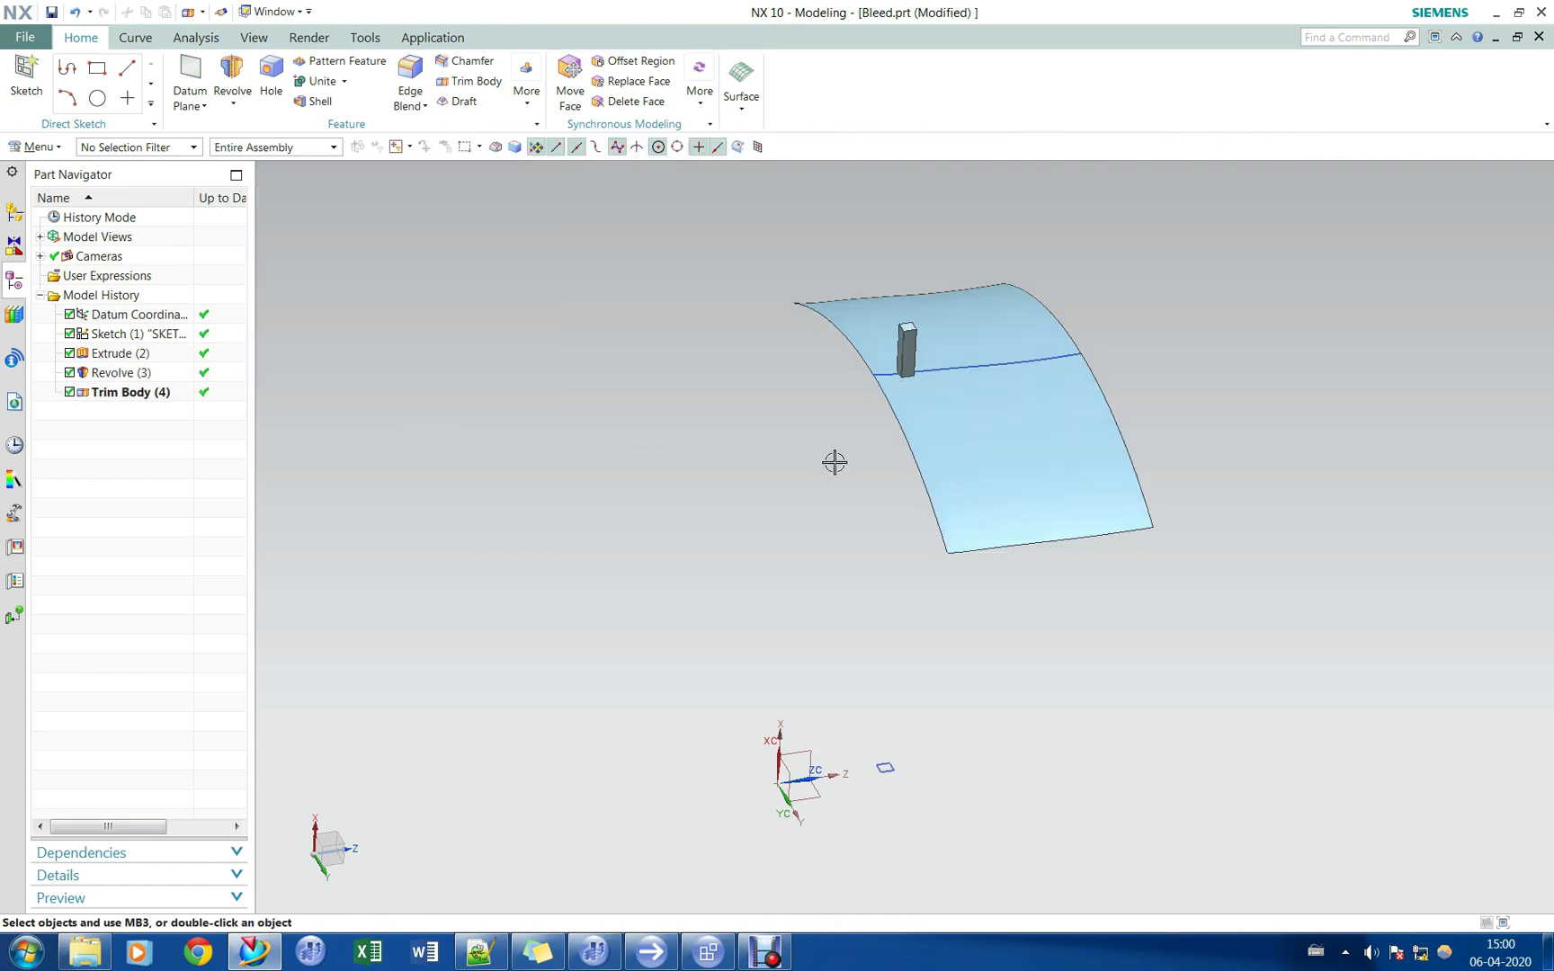
Hide all sketches, curves and sheet bodies, leaving the trimmed slot solid displayed, and save the part.
{"action": "left_click", "coordinate": [144, 372]}
{"action": "left_click", "coordinate": [149, 354], "text": "ctrl"}
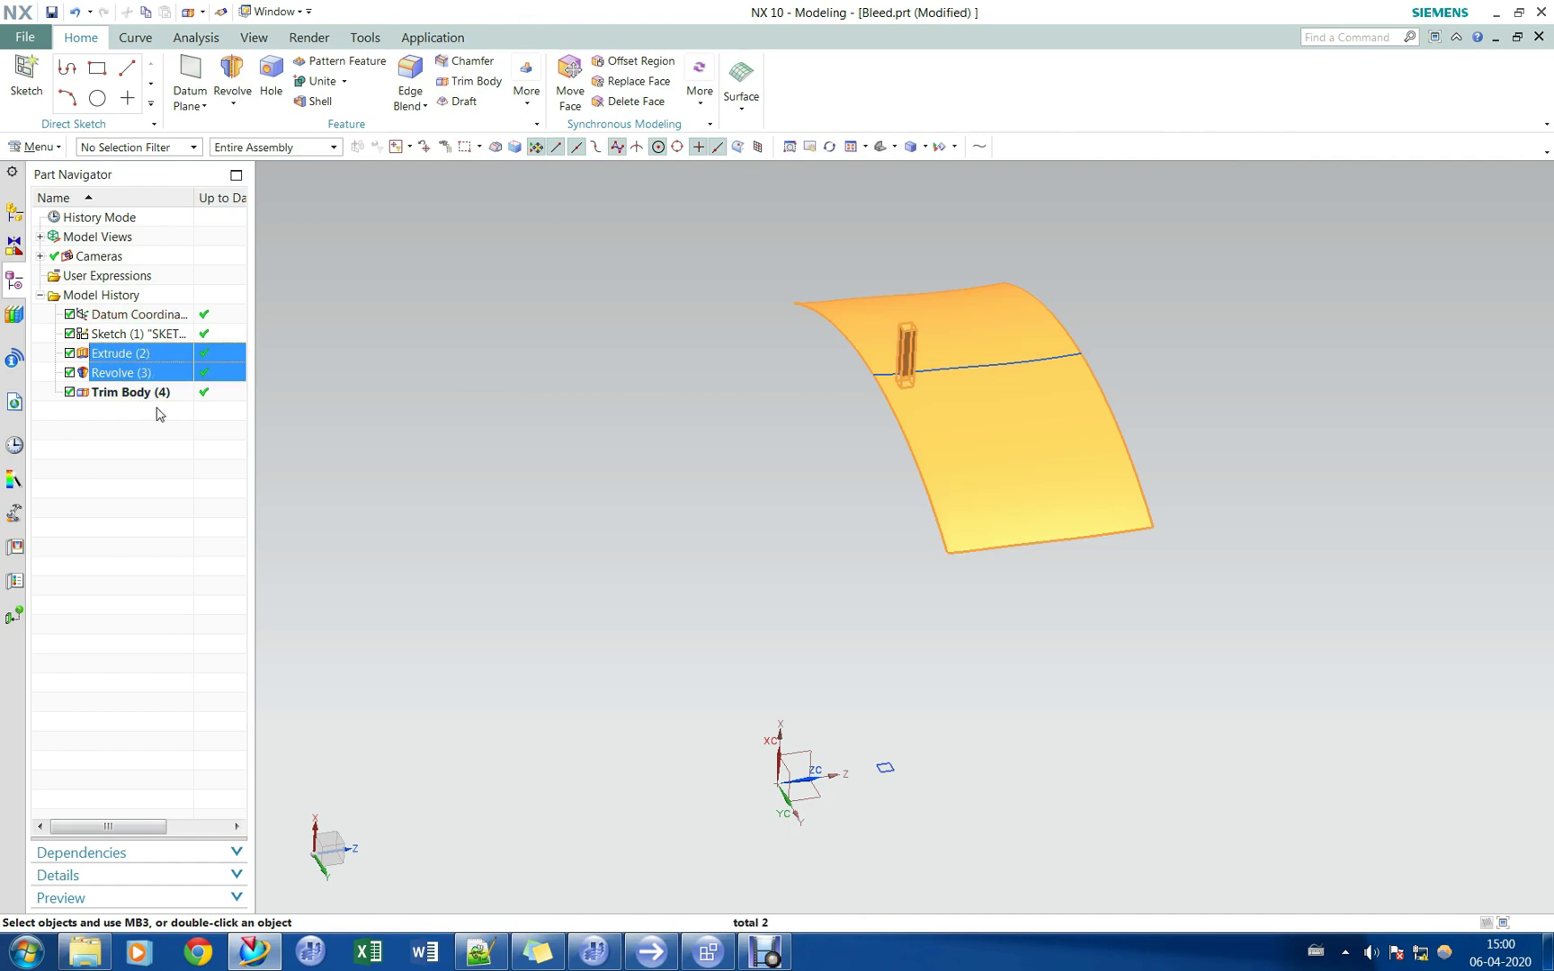
{"action": "left_click", "coordinate": [142, 465]}
{"action": "key", "text": "ctrl+w"}
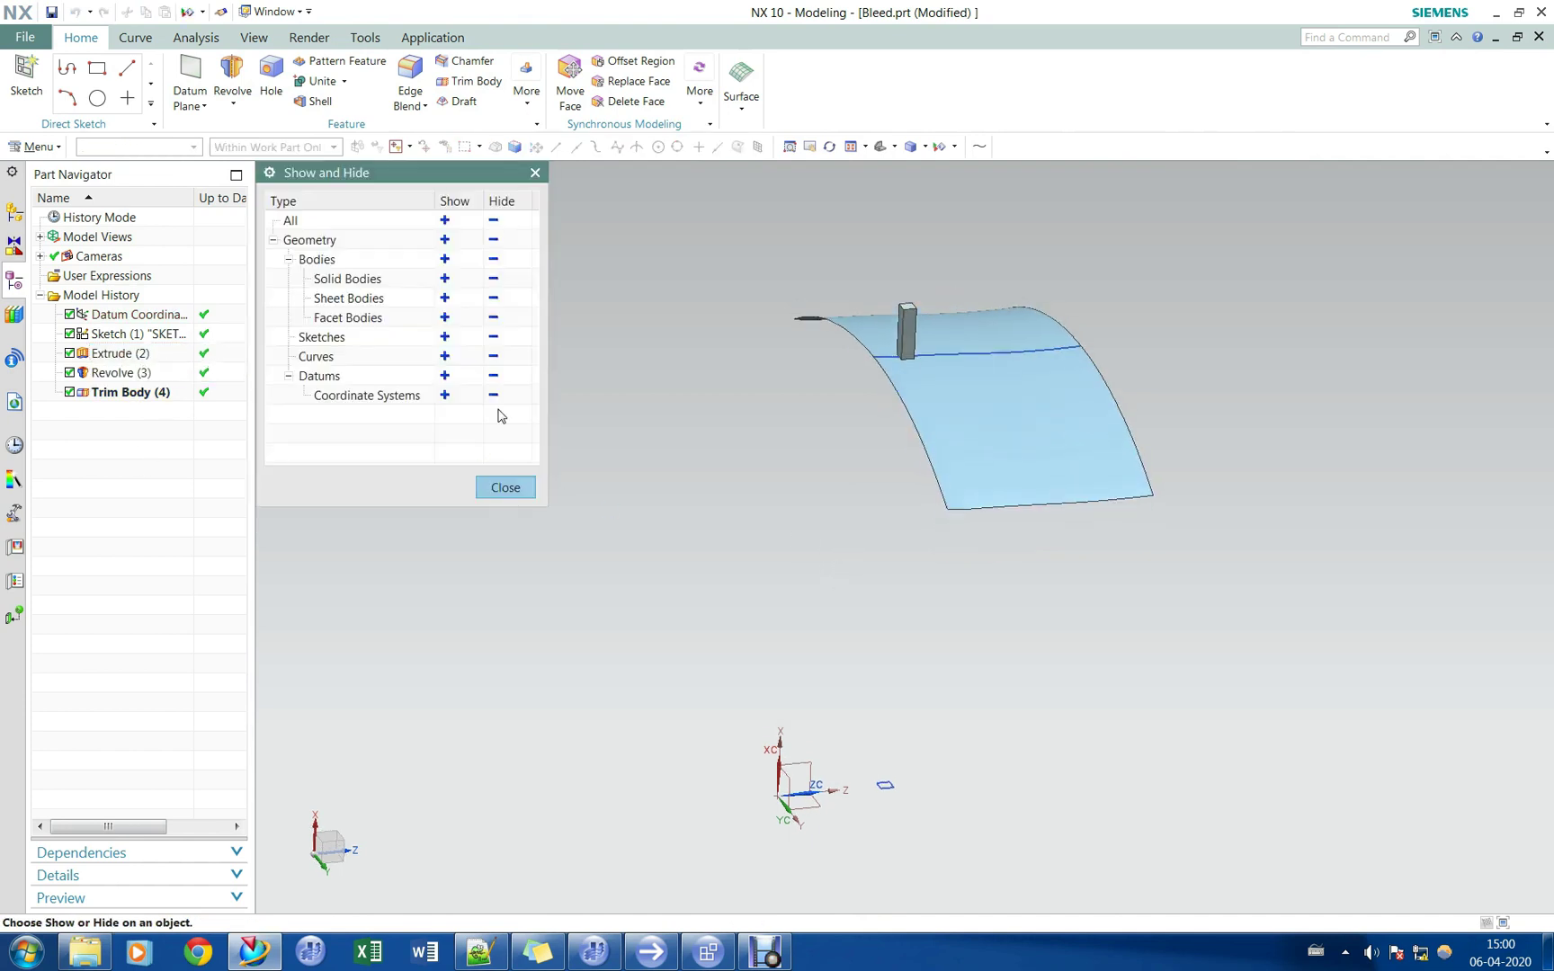
{"action": "left_click", "coordinate": [494, 338]}
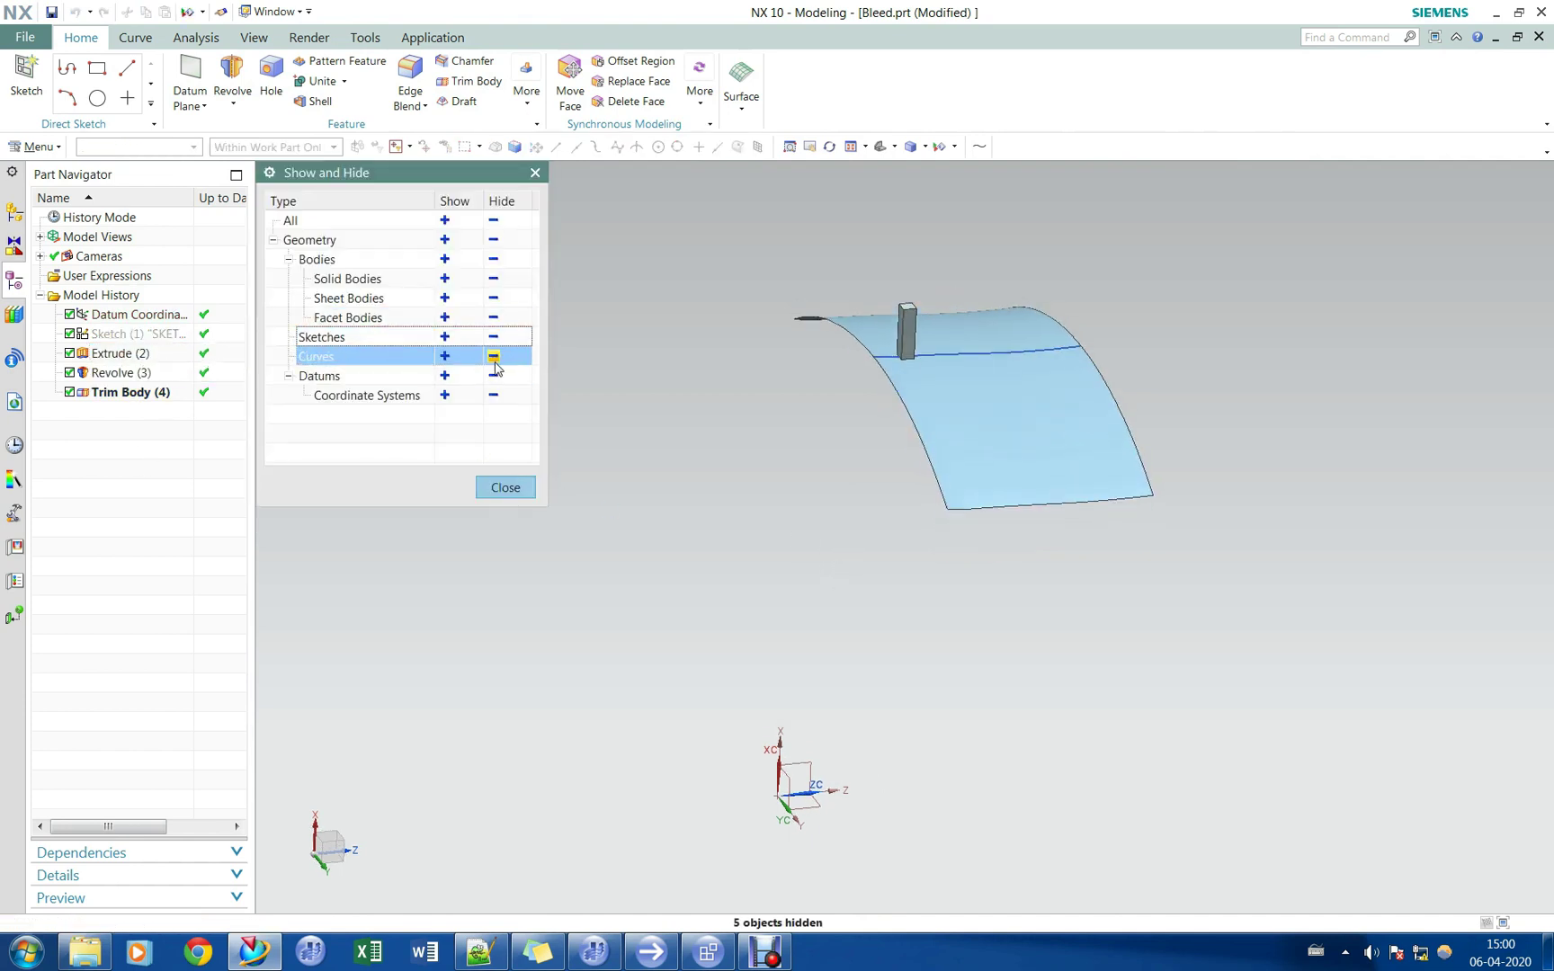
{"action": "left_click", "coordinate": [493, 298]}
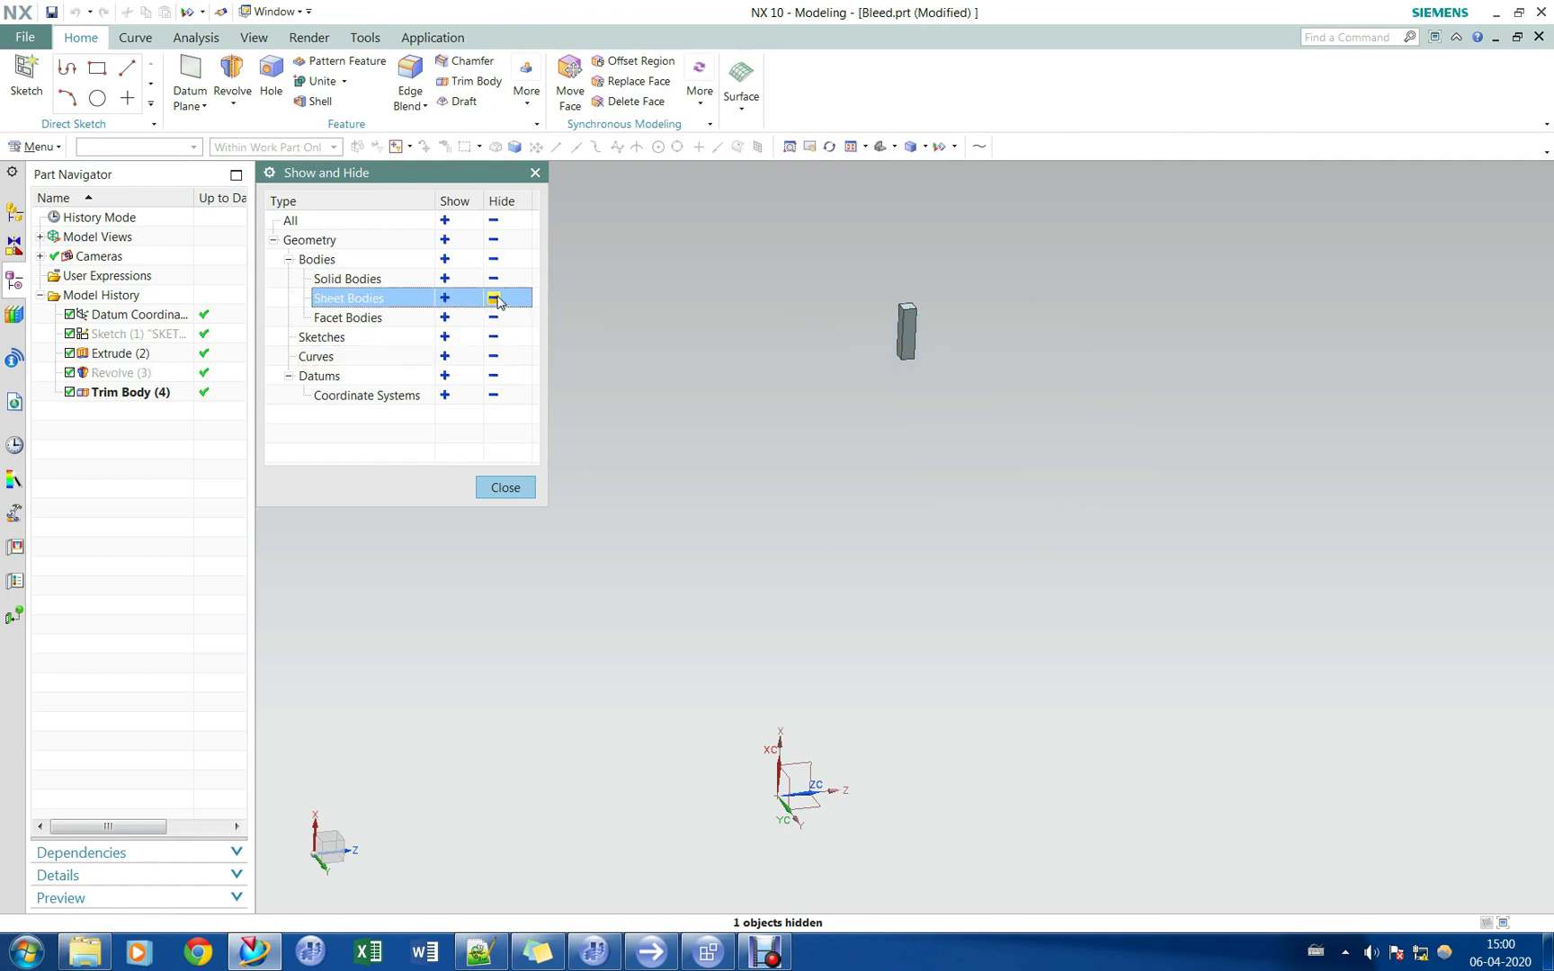
{"action": "left_click", "coordinate": [504, 488]}
{"action": "middle_click_drag", "start_coordinate": [959, 415], "coordinate": [833, 409]}
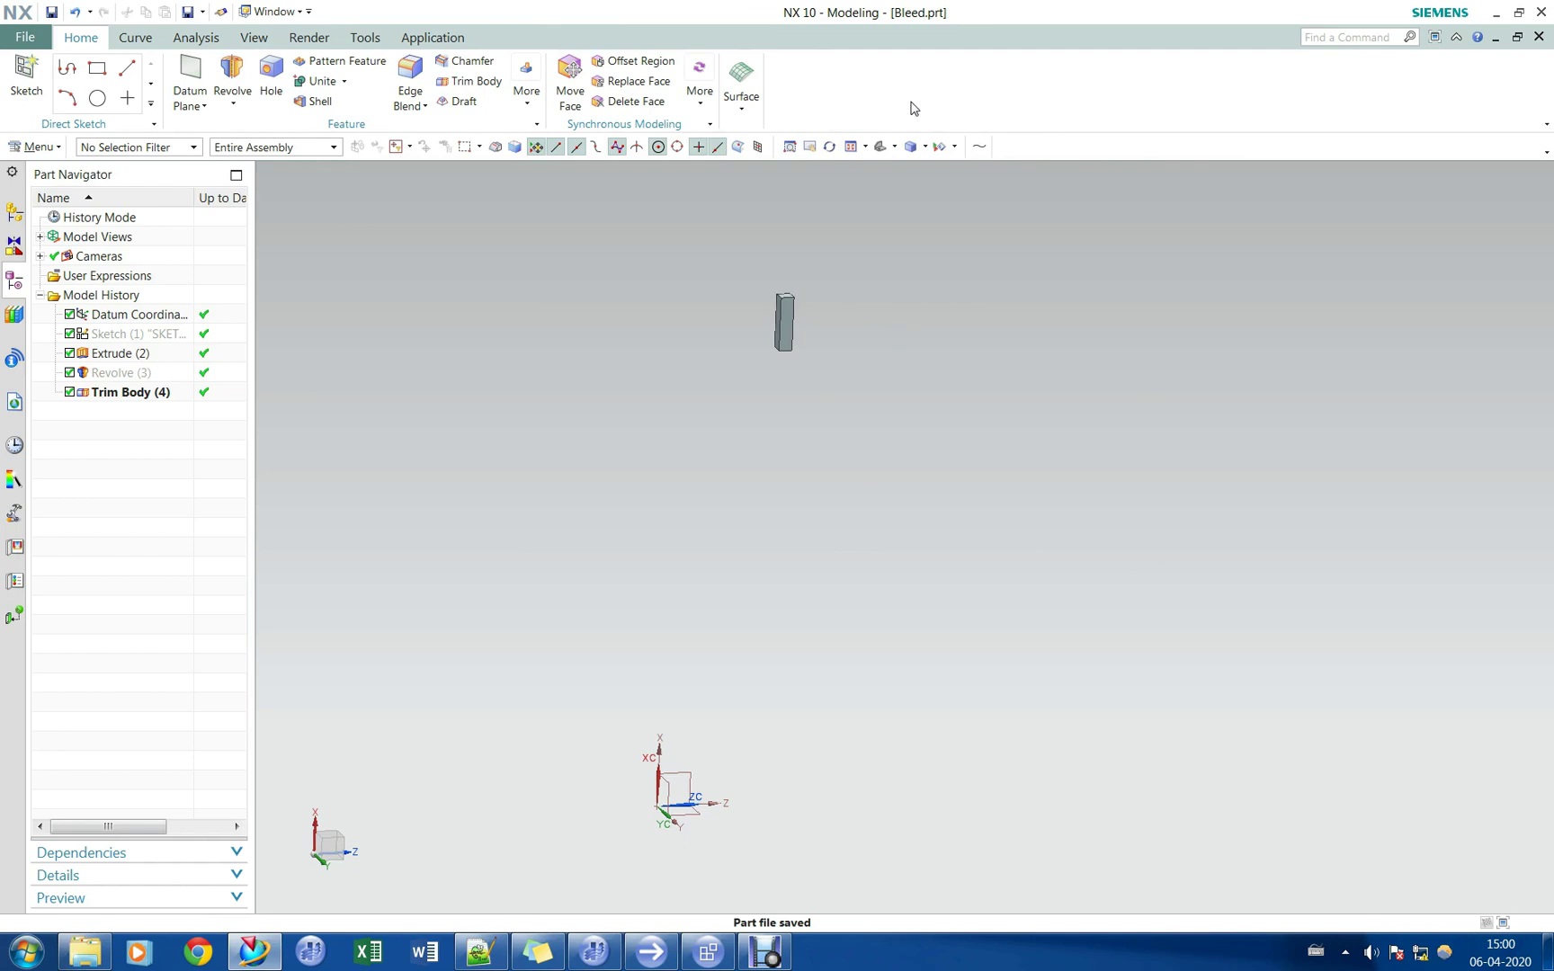
{"action": "middle_click_drag", "start_coordinate": [697, 260], "coordinate": [665, 236], "text": "shift"}
Start a Parasolid export with the trimmed slot solid as the body to export.
{"action": "left_click", "coordinate": [26, 37]}
{"action": "mouse_move", "coordinate": [50, 265]}
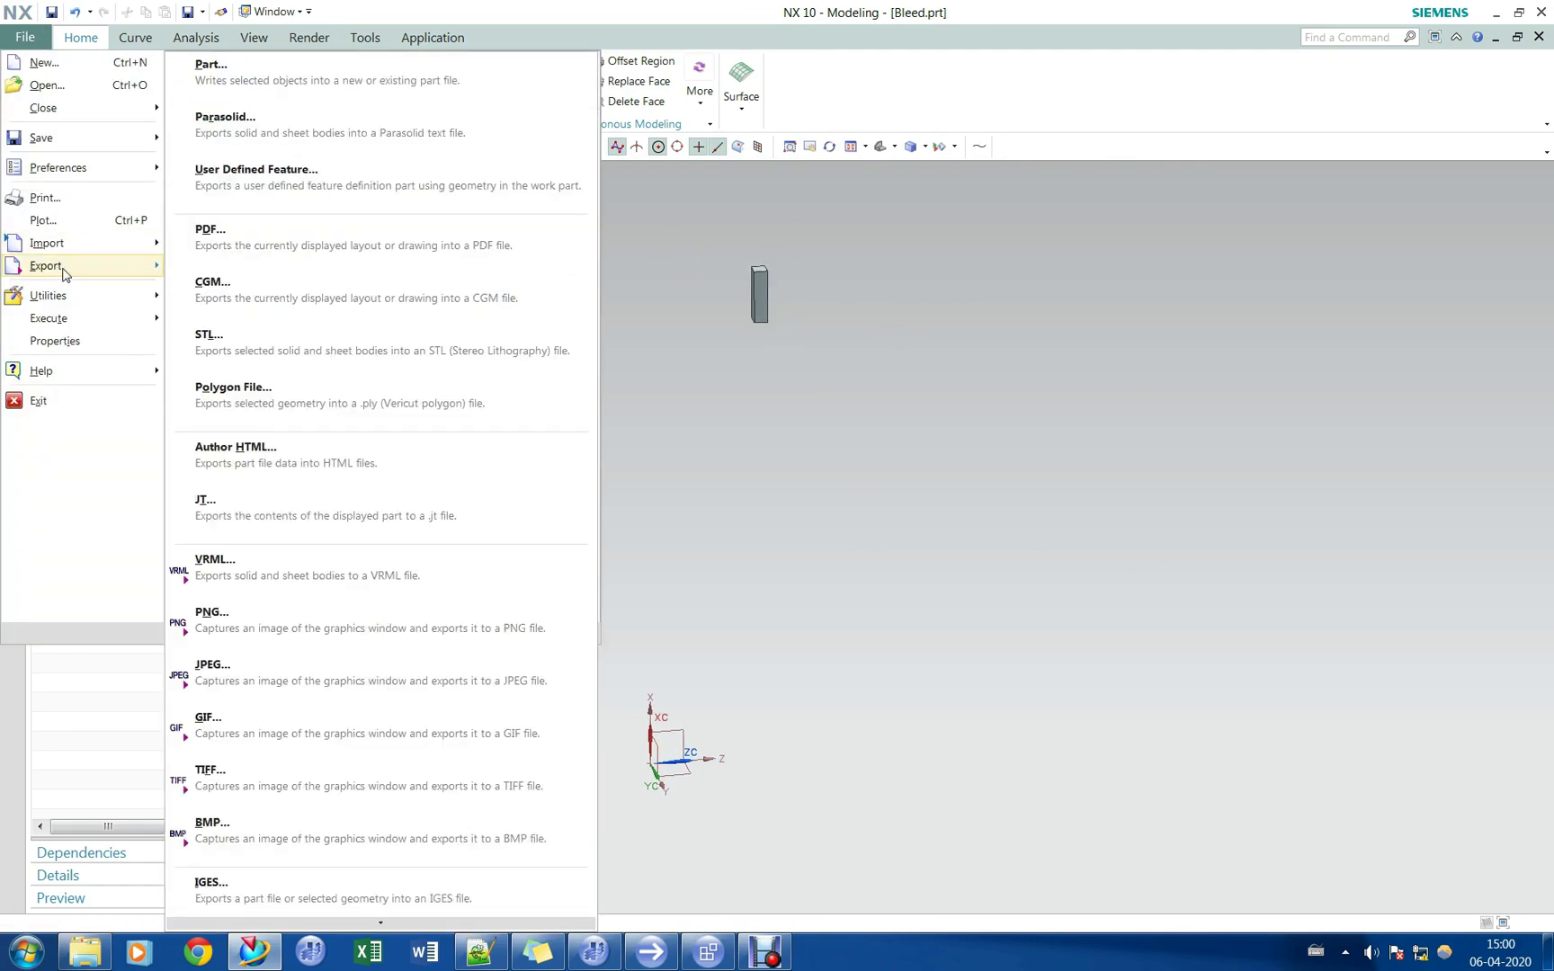
{"action": "left_click", "coordinate": [270, 124]}
{"action": "left_click", "coordinate": [760, 294]}
{"action": "left_click", "coordinate": [378, 304]}
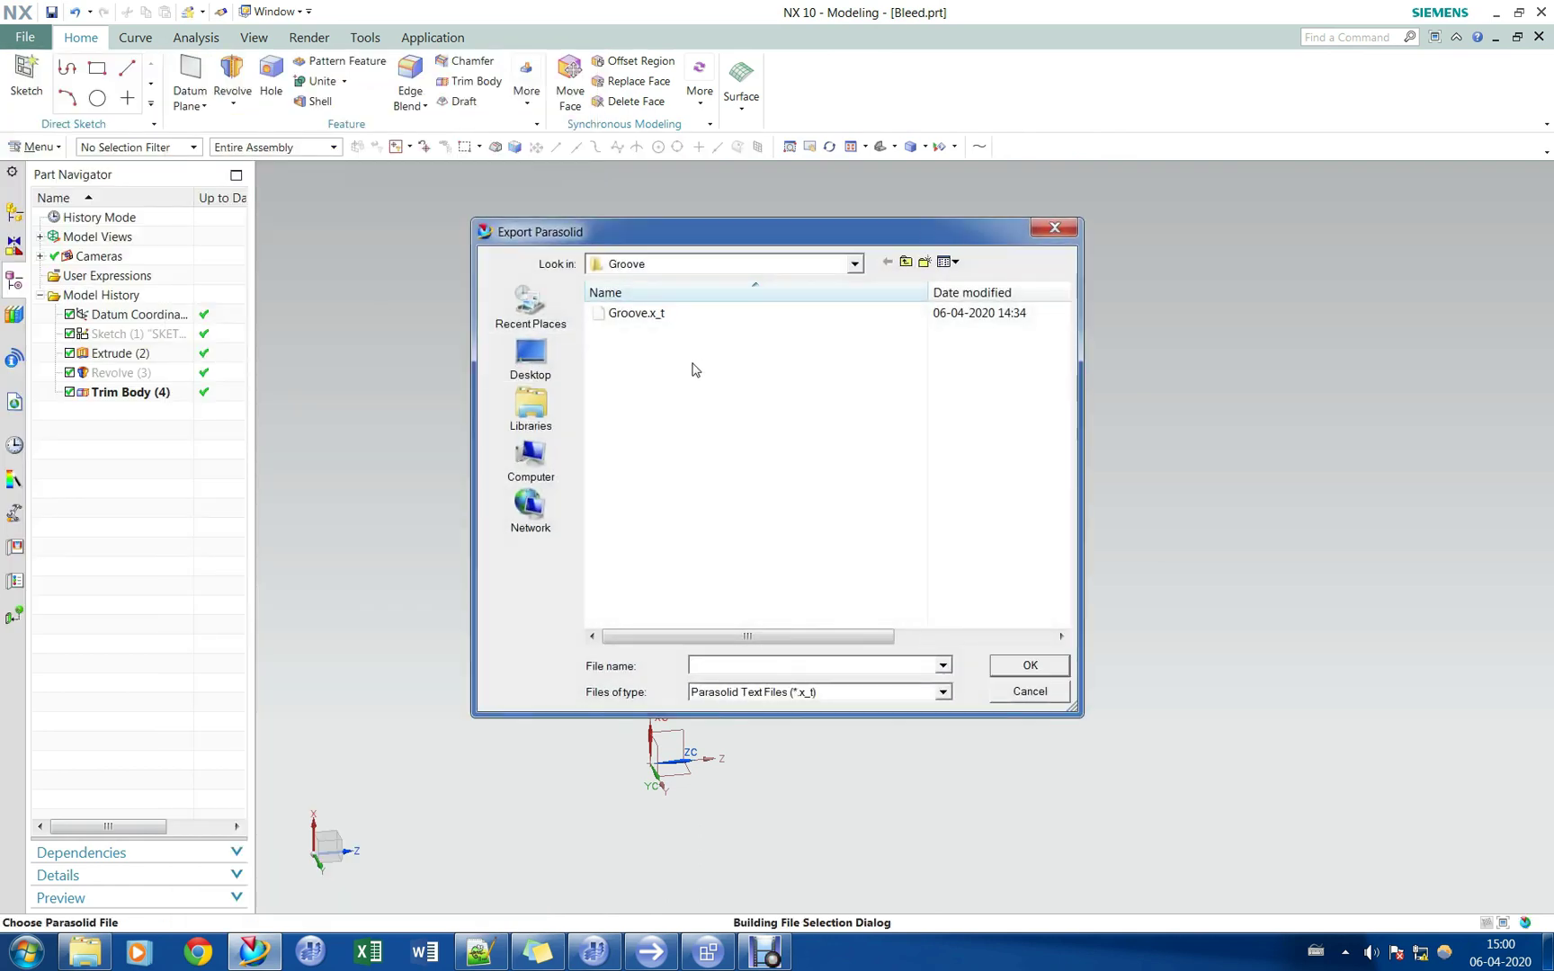
Save the Parasolid text file in the Bleed folder inside the MESH folder of Bleed_slot.
{"action": "left_click", "coordinate": [903, 262]}
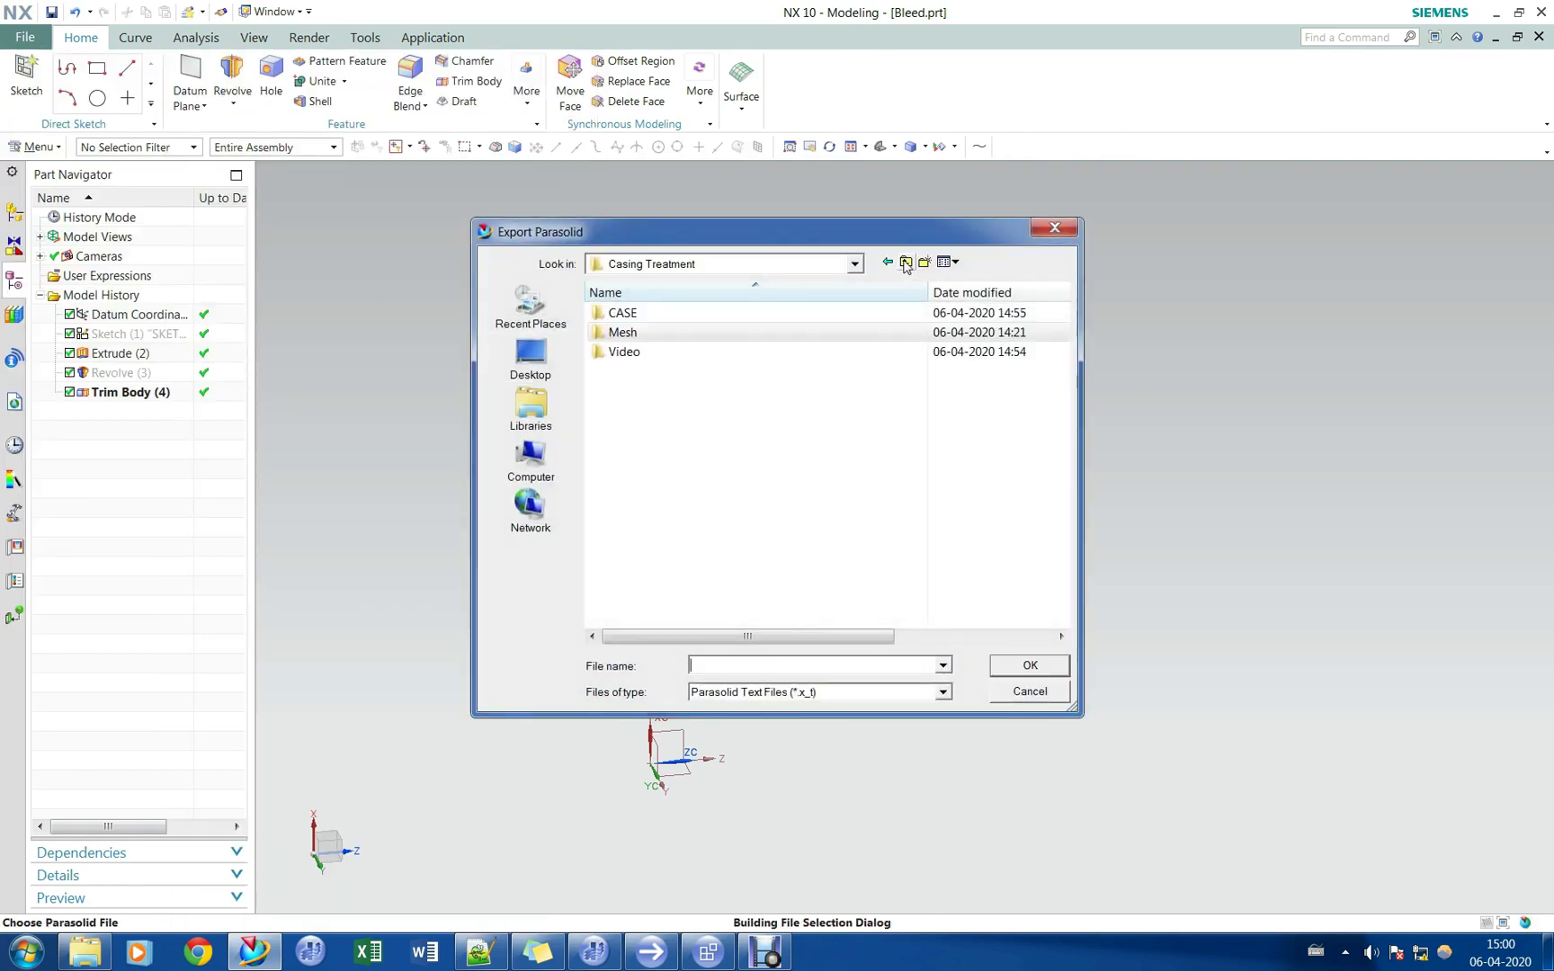
{"action": "left_click", "coordinate": [906, 263]}
{"action": "double_click", "coordinate": [640, 414]}
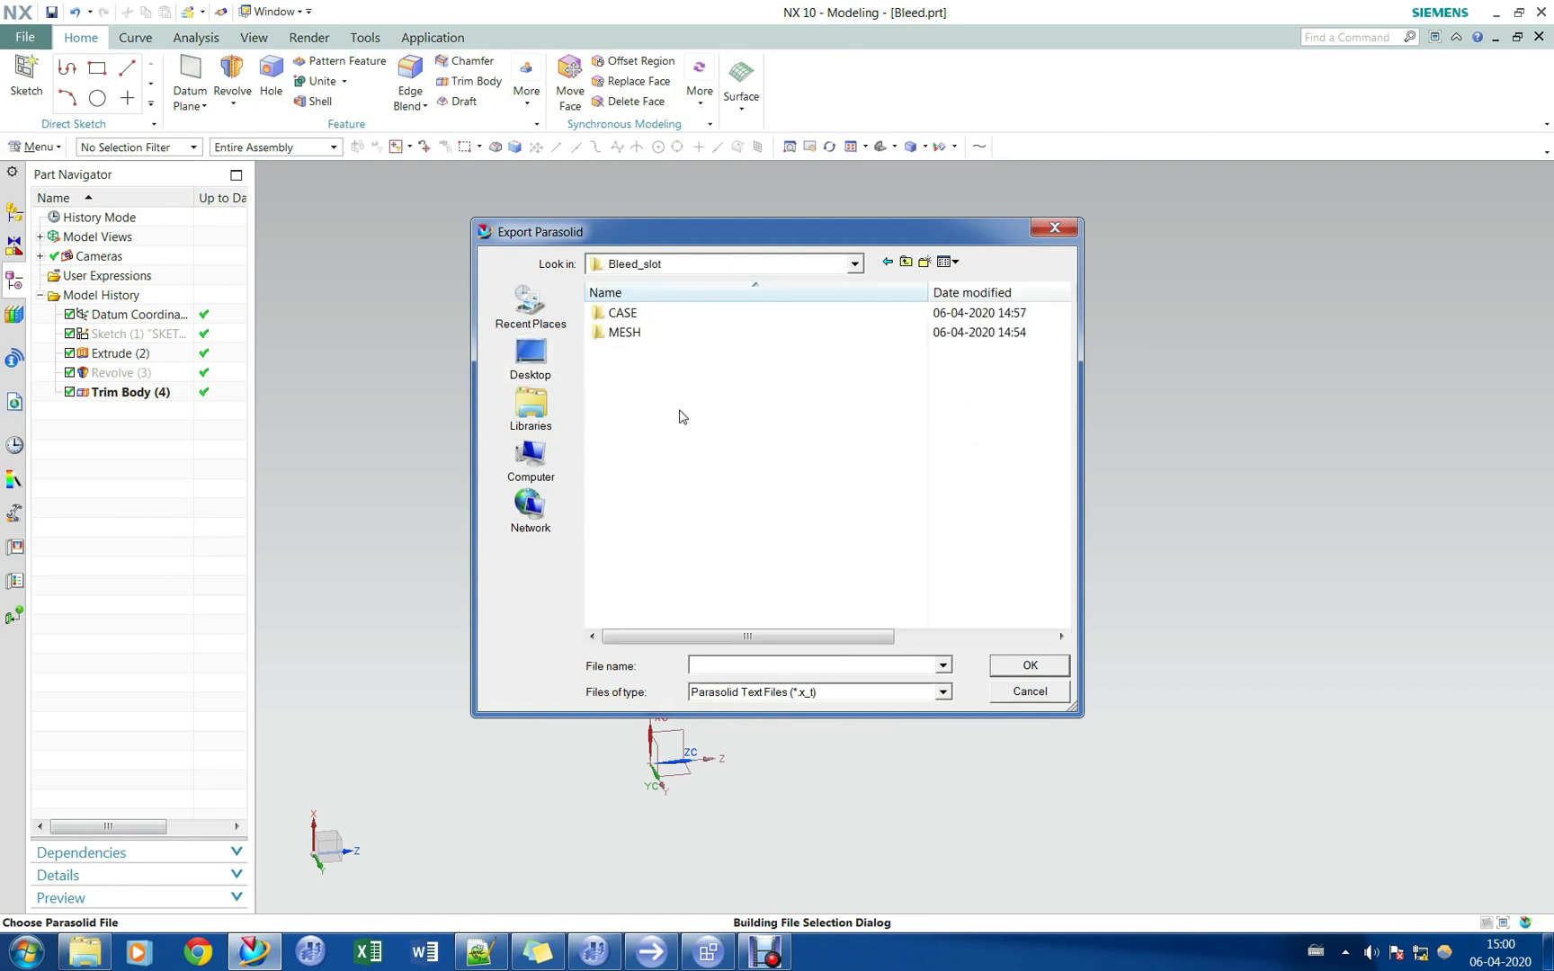
{"action": "double_click", "coordinate": [647, 332]}
{"action": "double_click", "coordinate": [640, 314]}
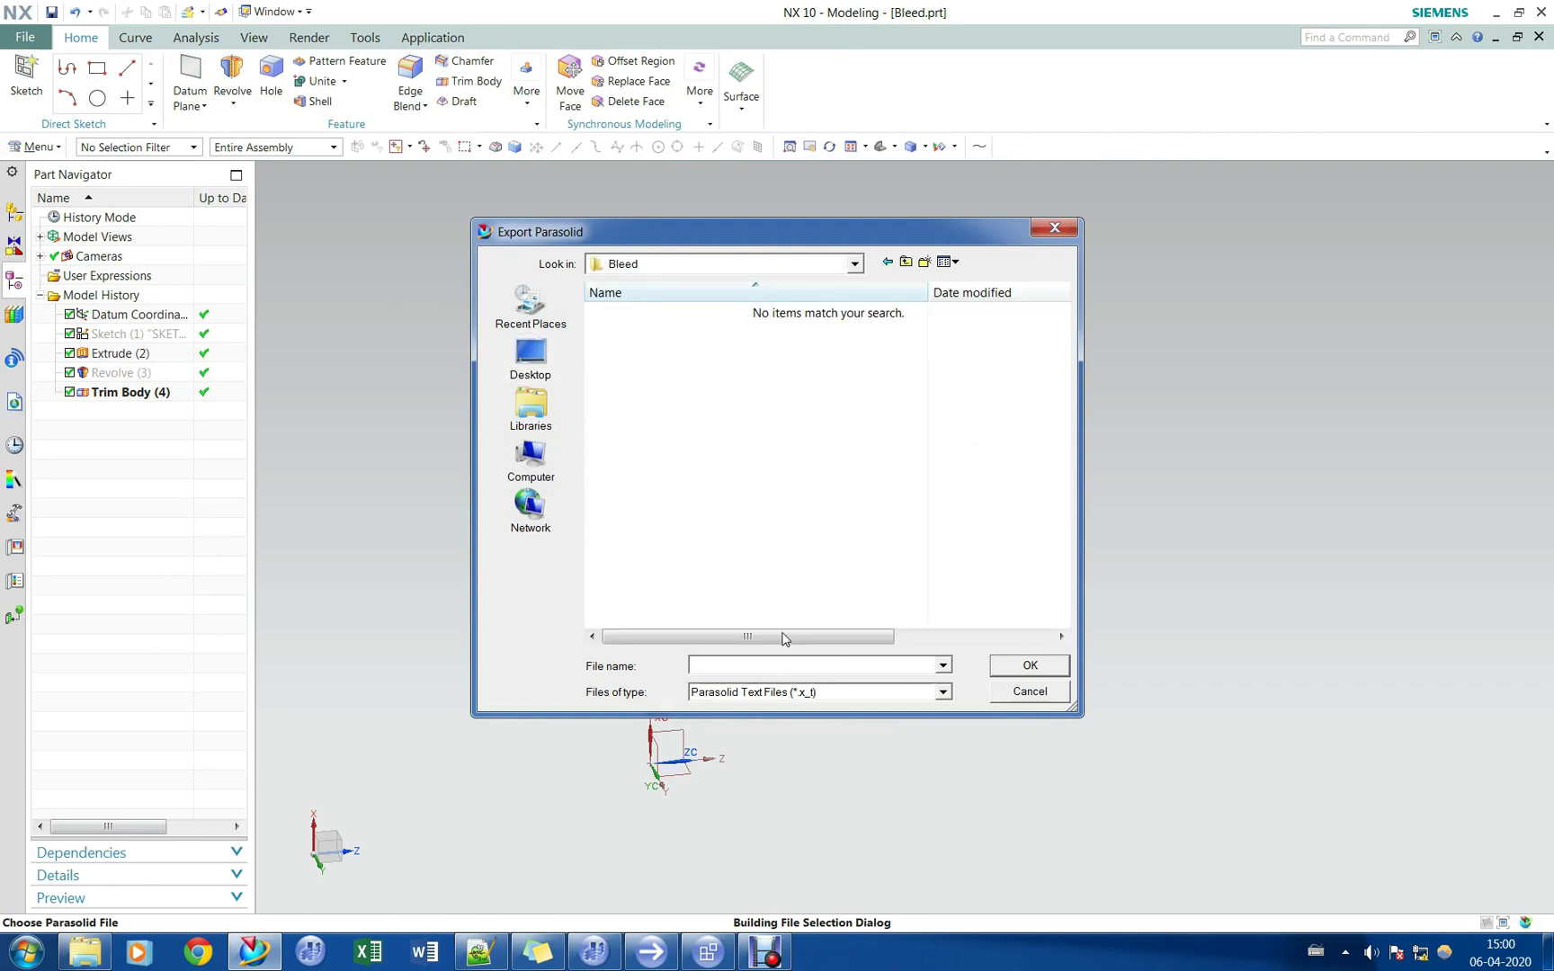
{"action": "type", "text": "Blee"}
{"action": "key", "text": "Return"}
Search the installed programs for ICEM and launch ICEM CFD 14.5.
{"action": "left_click", "coordinate": [27, 952]}
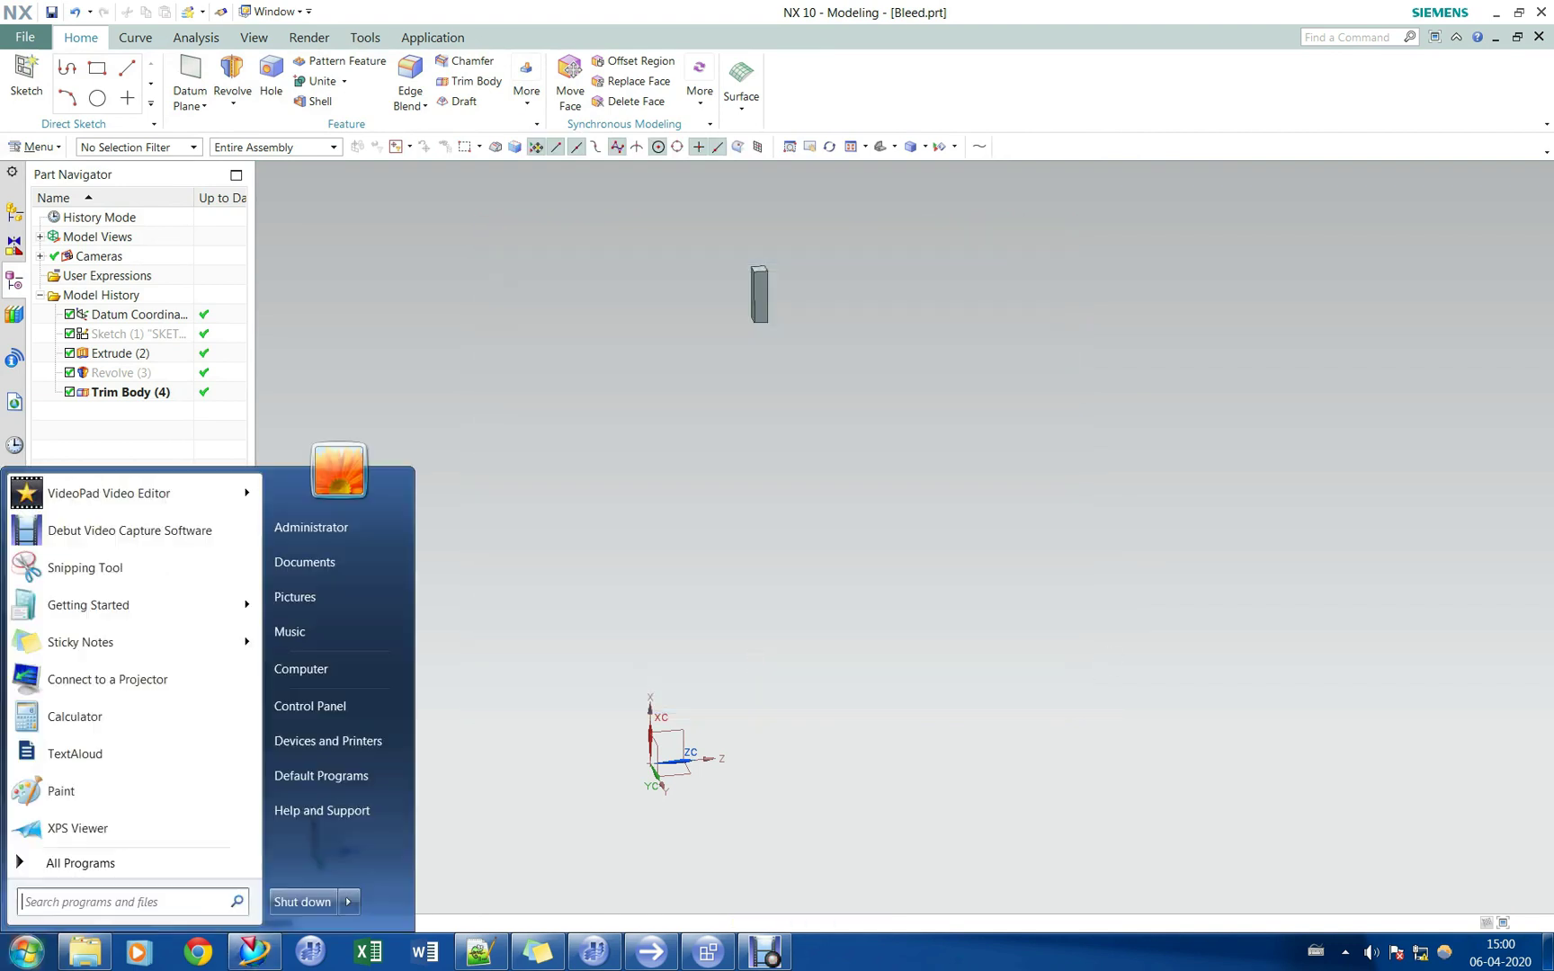
{"action": "type", "text": "ice"}
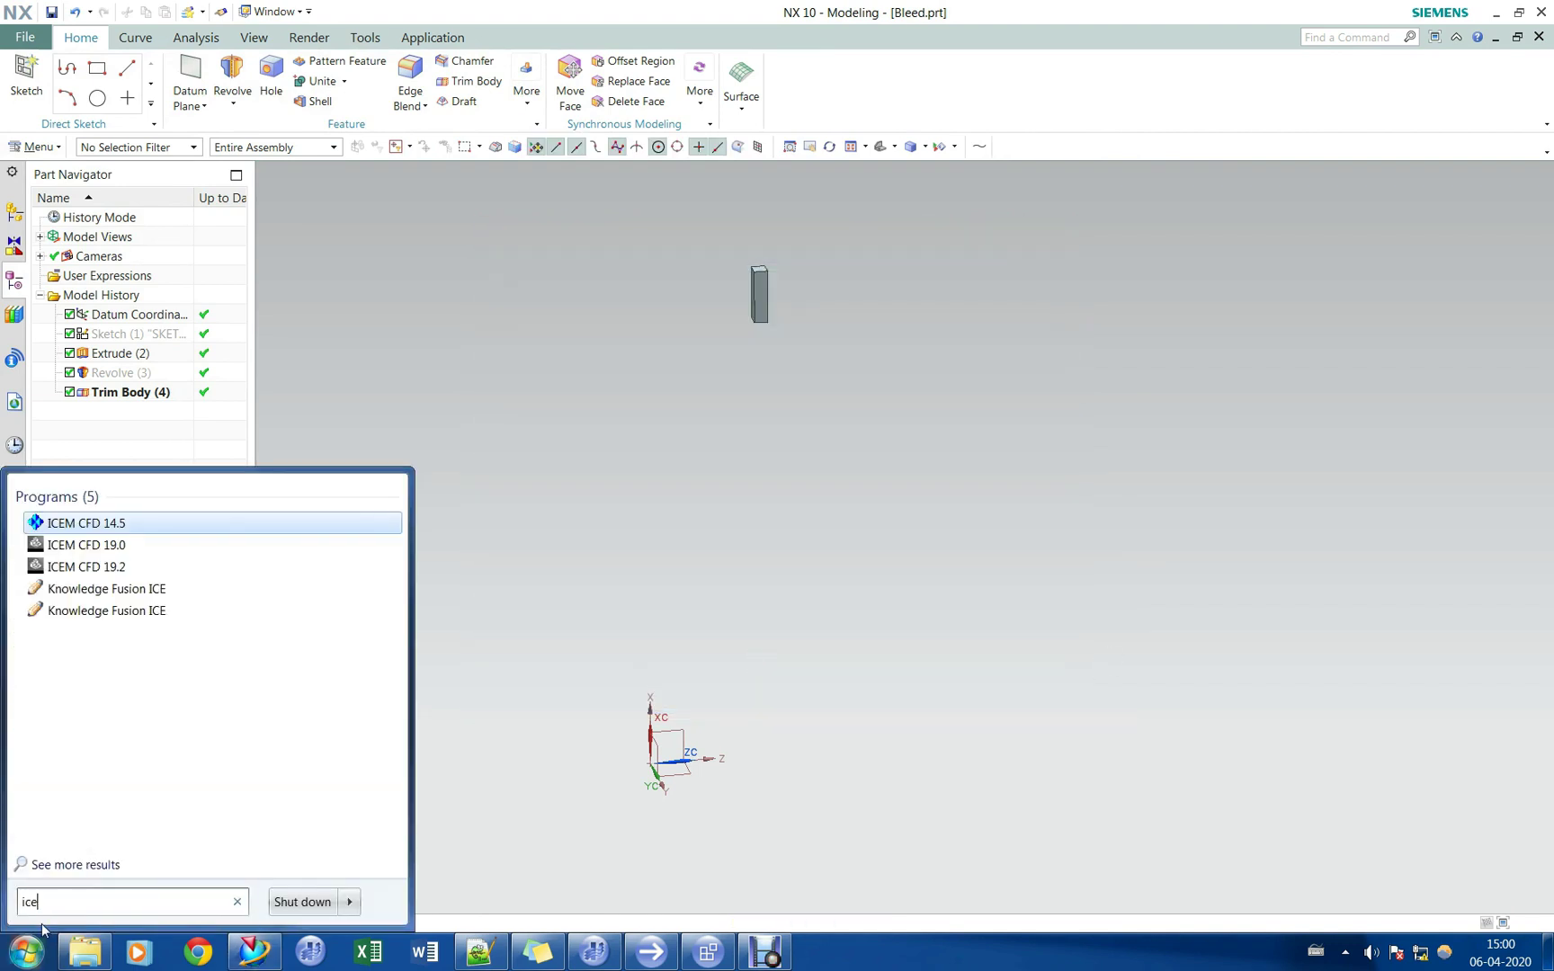
{"action": "type", "text": "m"}
{"action": "key", "text": "Return"}
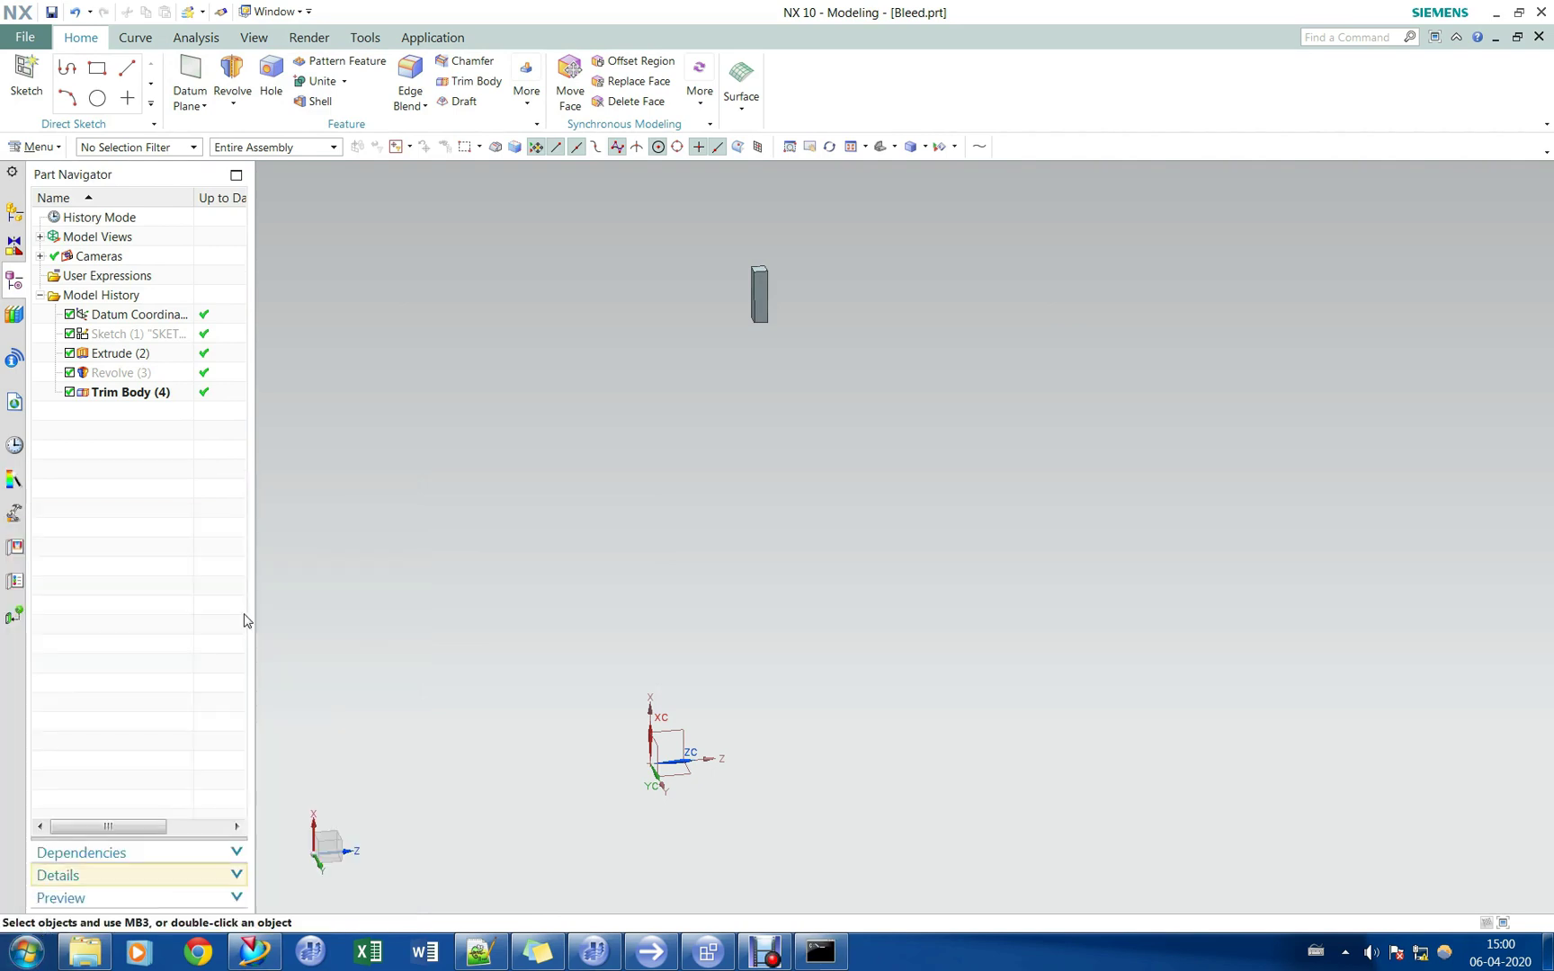
{"action": "scroll", "coordinate": [760, 351], "scroll_direction": "up", "scroll_amount": 2}
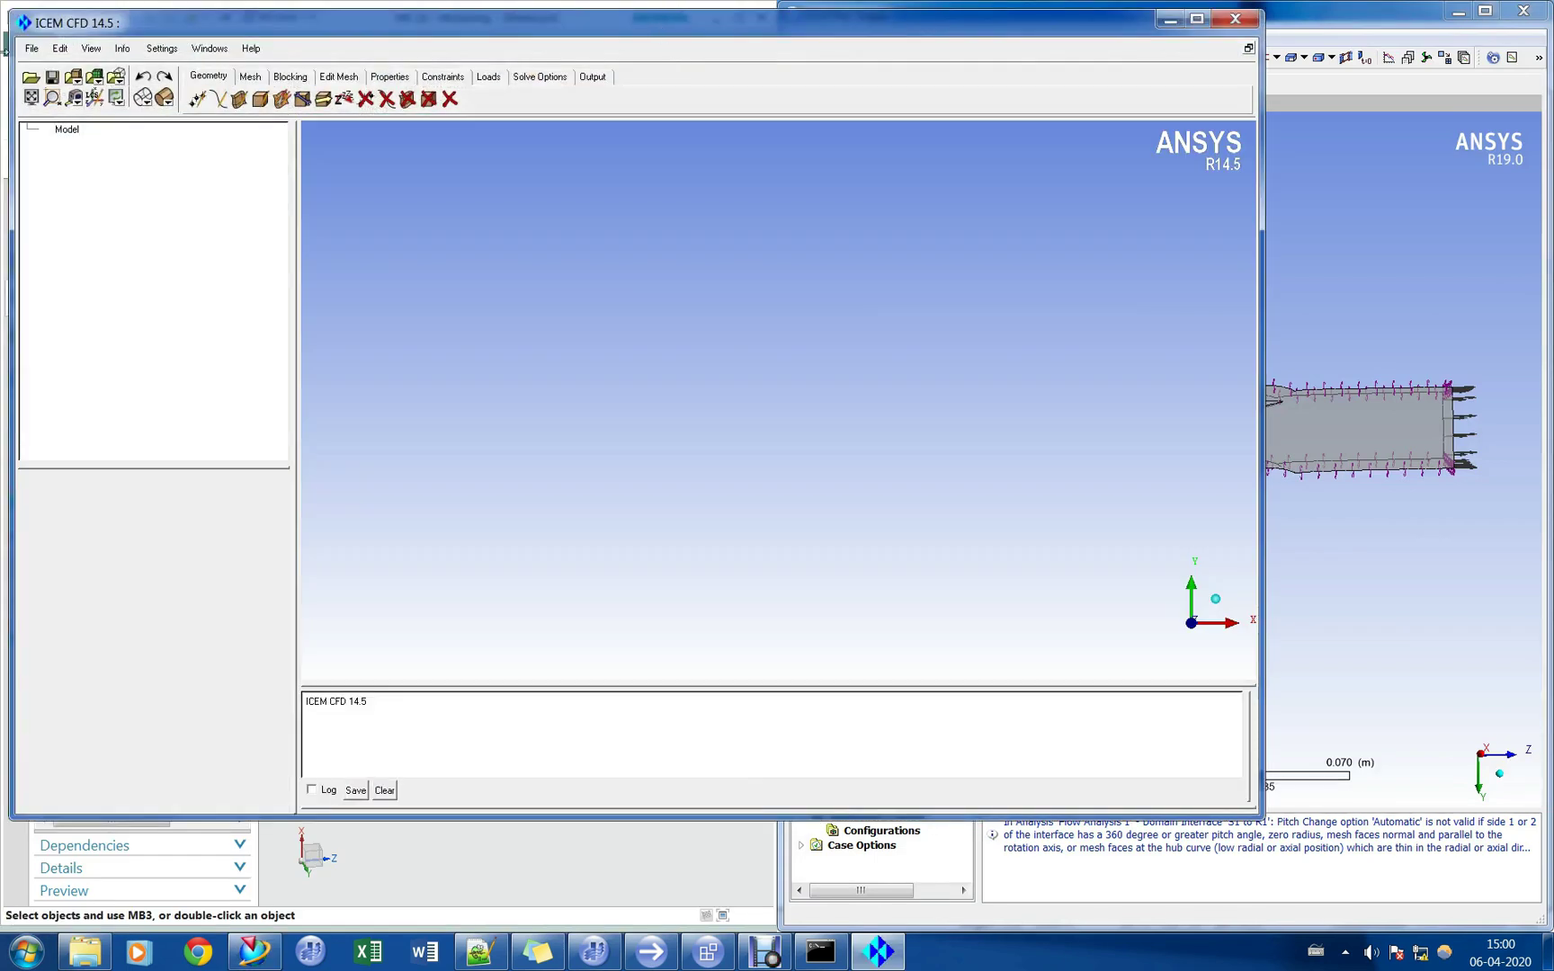
Save the new project as Bleed in the Bleed folder inside the MESH folder of Bleed_slot.
{"action": "double_click", "coordinate": [121, 25]}
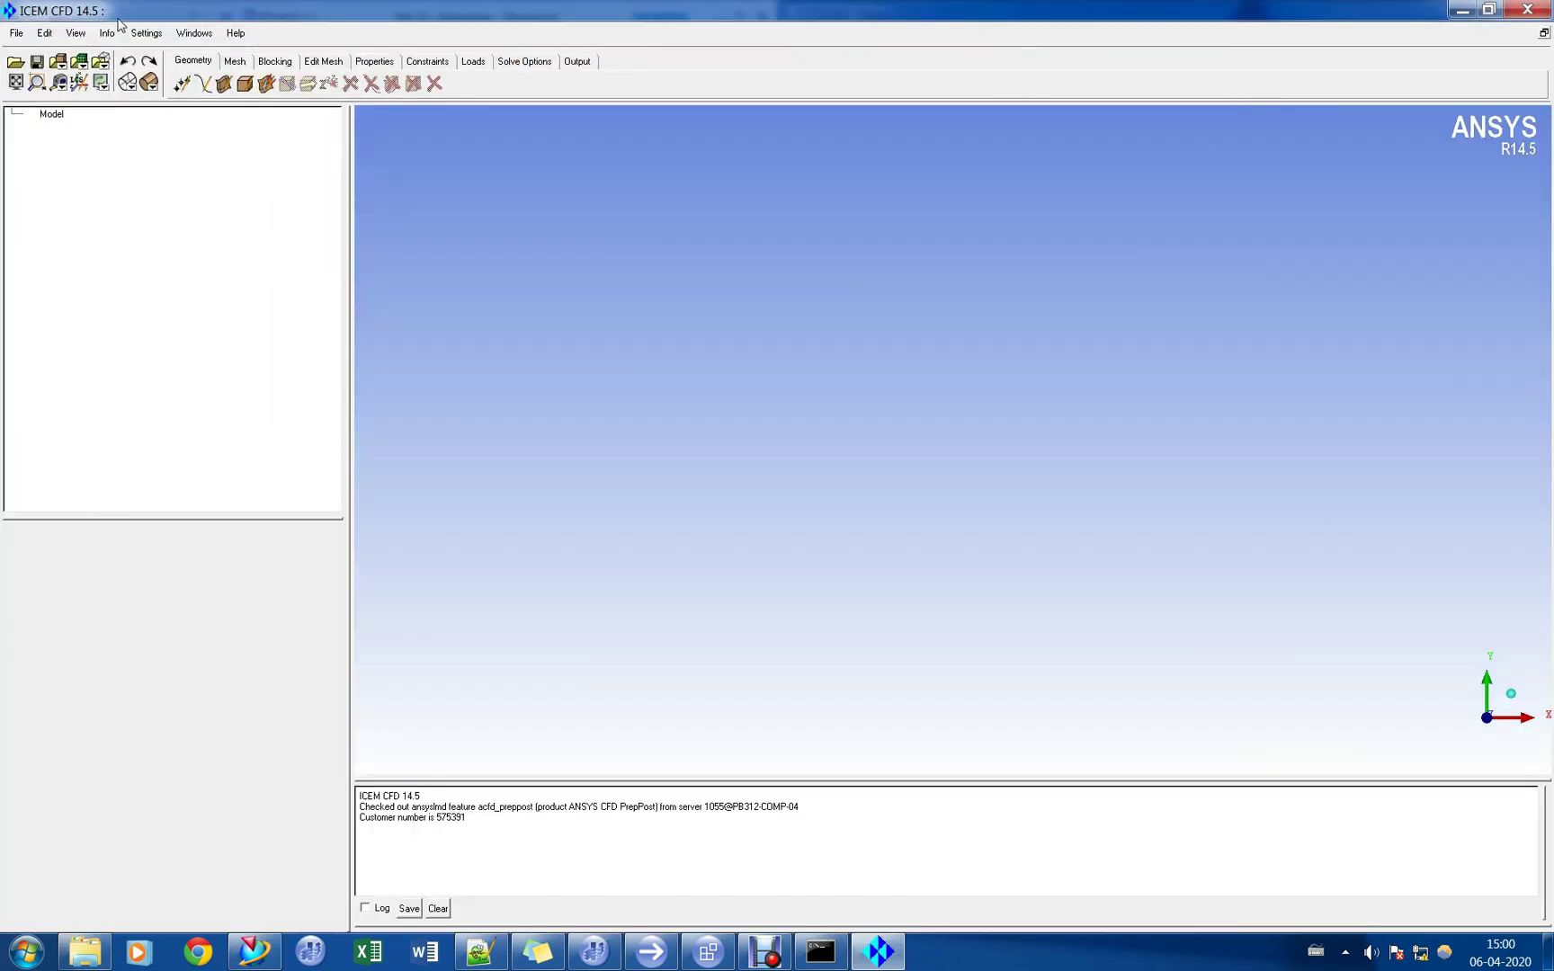
{"action": "left_click", "coordinate": [16, 33]}
{"action": "left_click", "coordinate": [54, 108]}
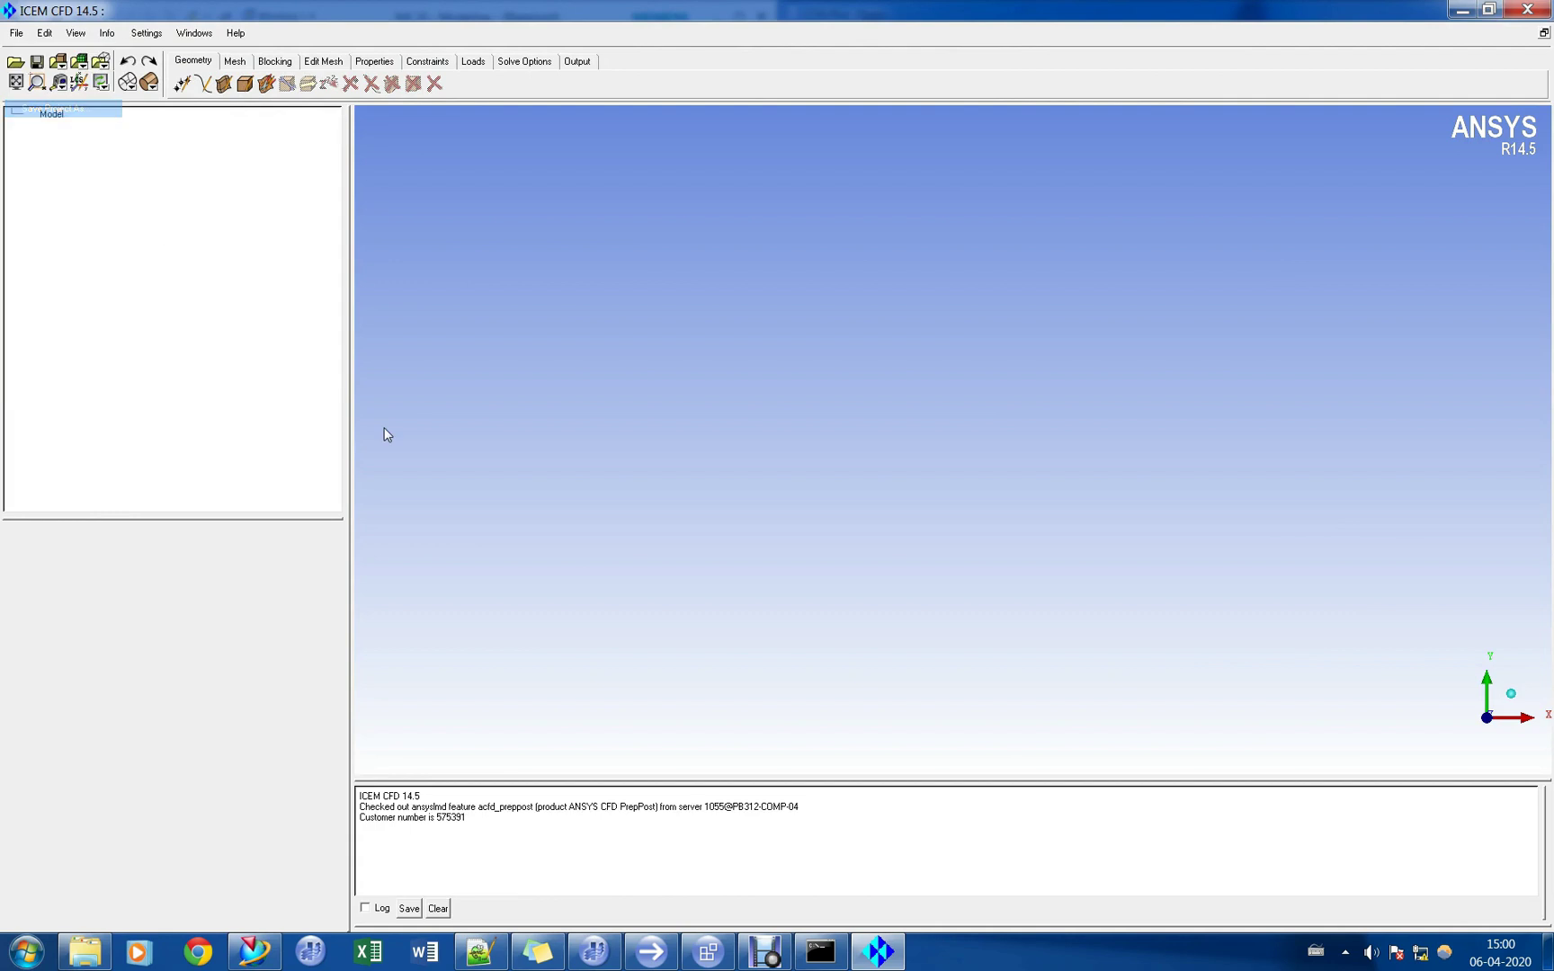
{"action": "type", "text": "C:\\Users\\Administrator\\Desktop\\Bleed_slot\\MESH\\Bleed"}
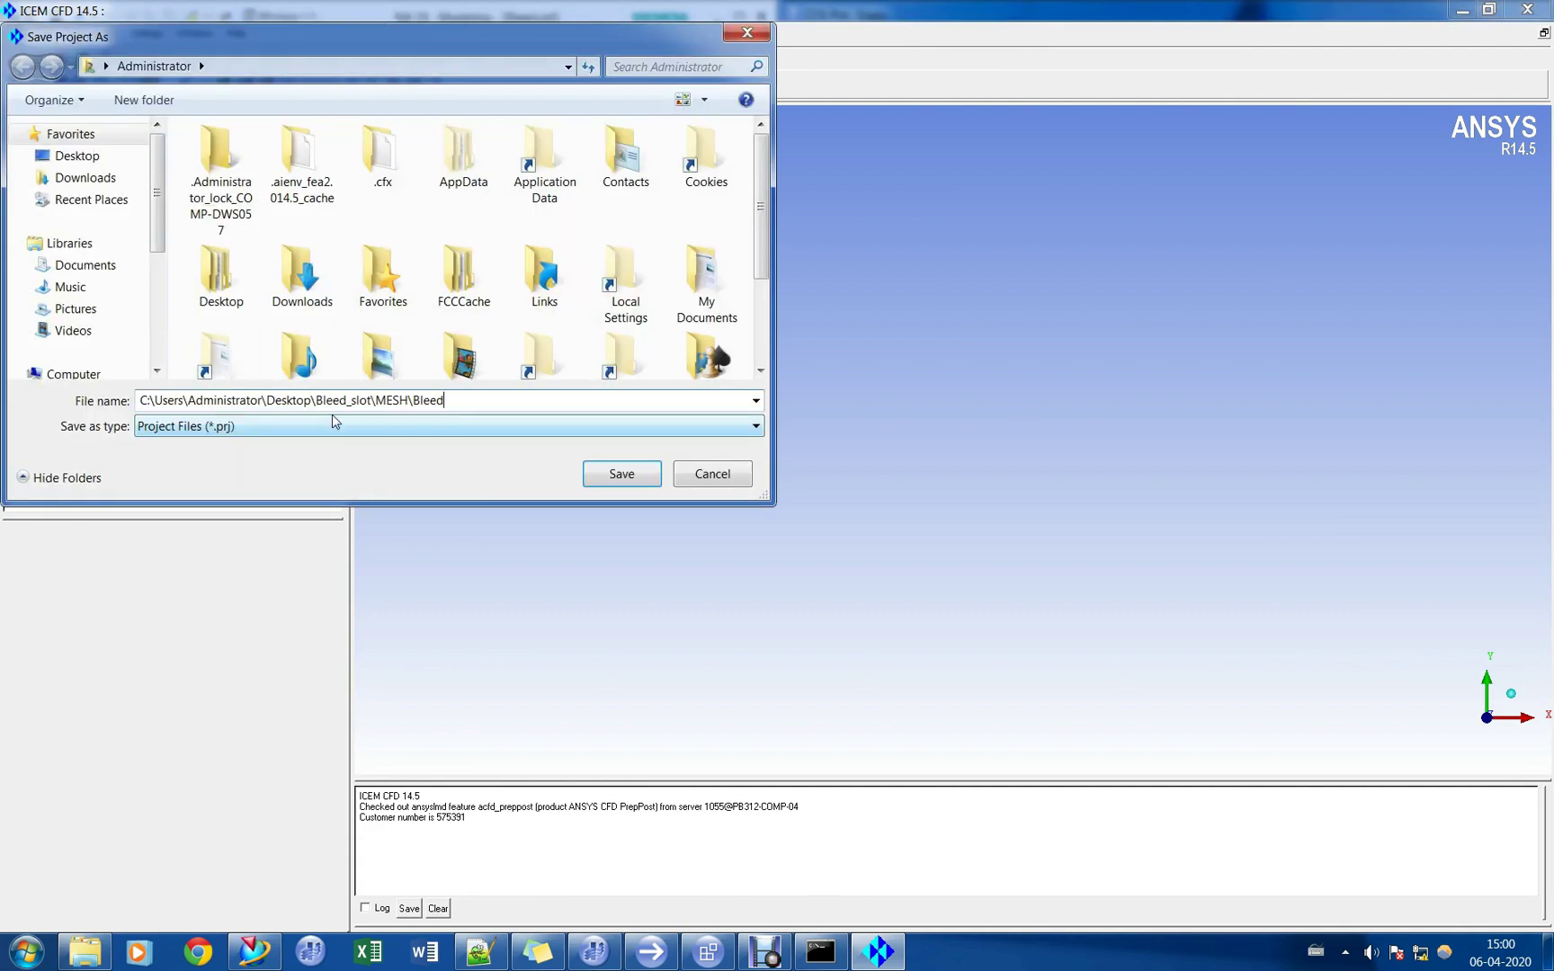
{"action": "key", "text": "Return"}
{"action": "type", "text": "Bleed"}
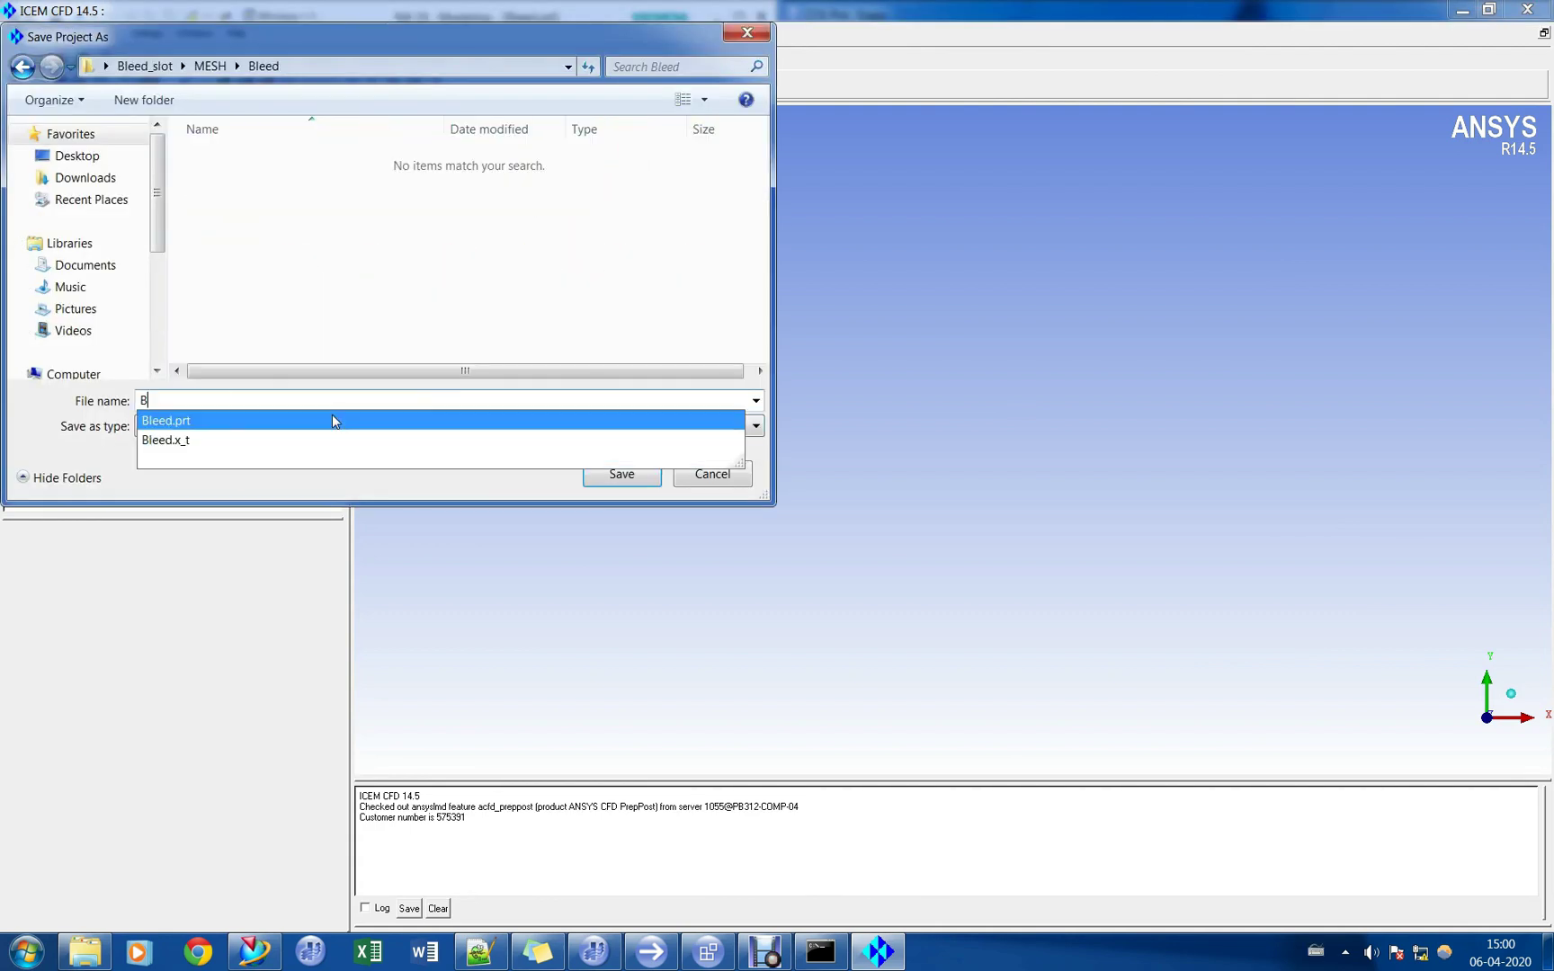
{"action": "key", "text": "Return"}
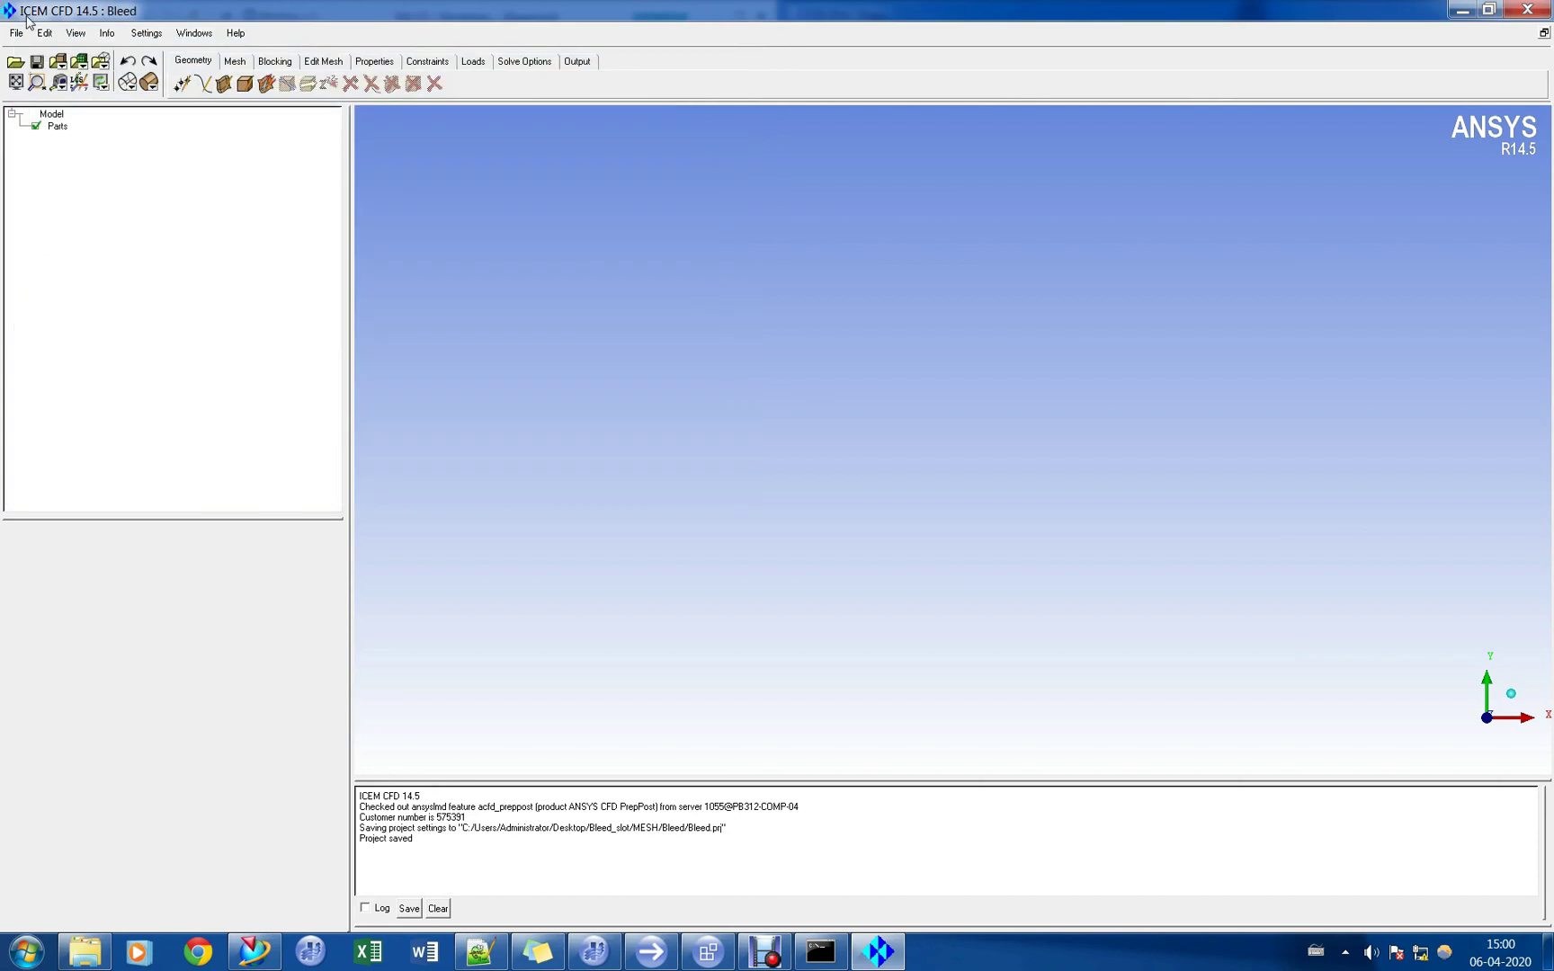
Import the Parasolid geometry Bleed.x_t into the project with millimeter units.
{"action": "left_click", "coordinate": [17, 36]}
{"action": "mouse_move", "coordinate": [90, 284]}
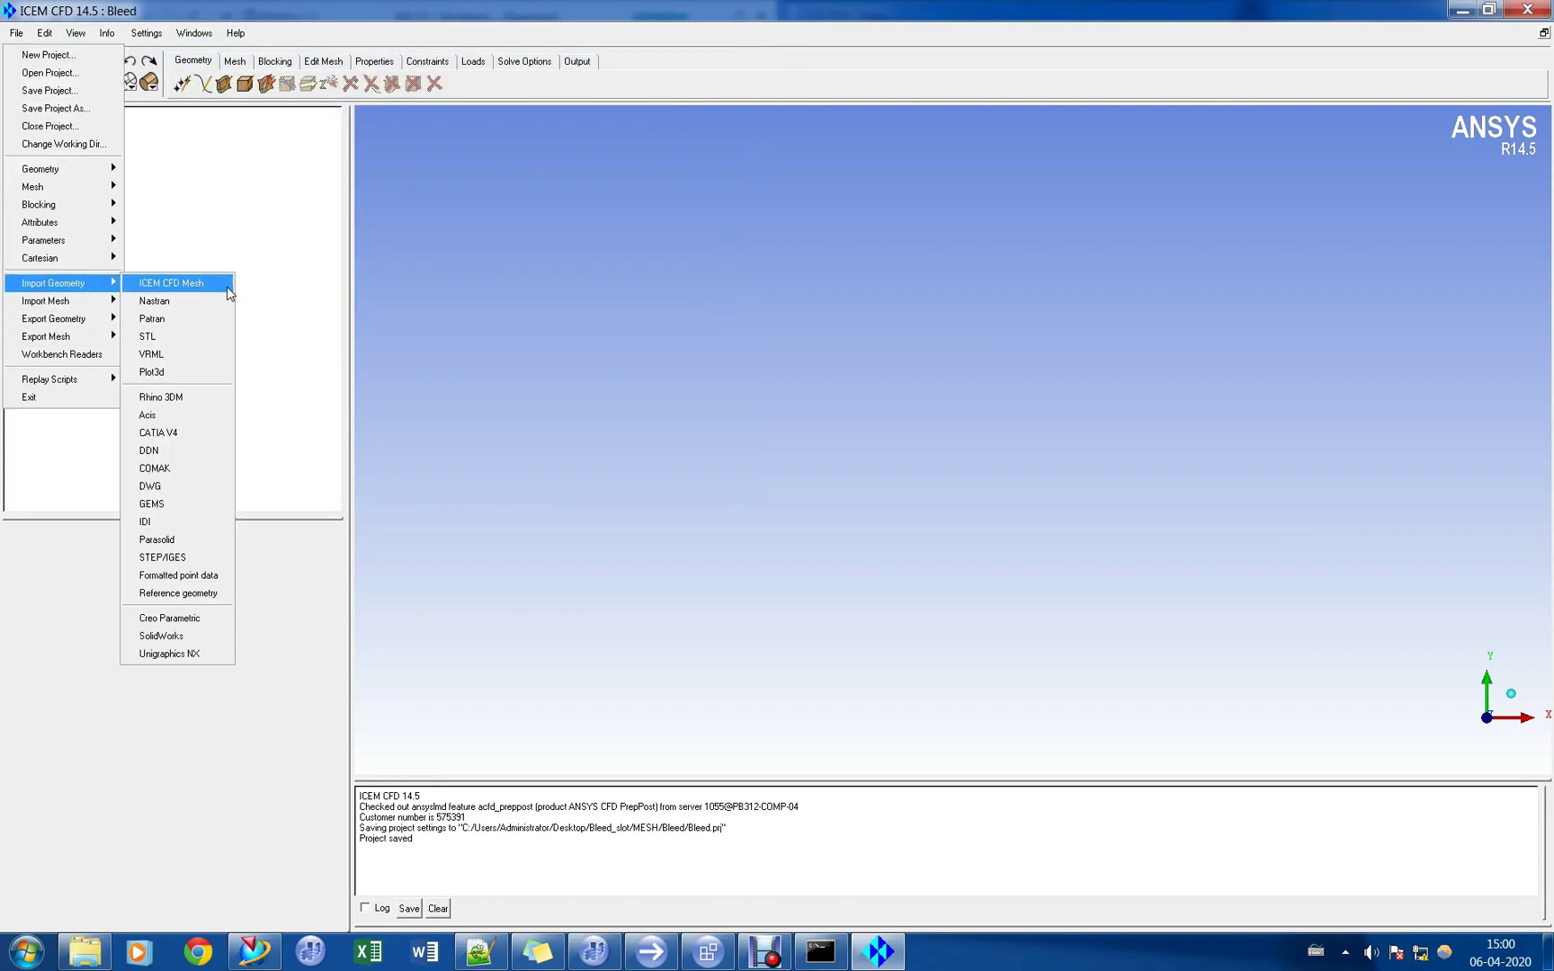
{"action": "left_click", "coordinate": [184, 539]}
{"action": "double_click", "coordinate": [248, 165]}
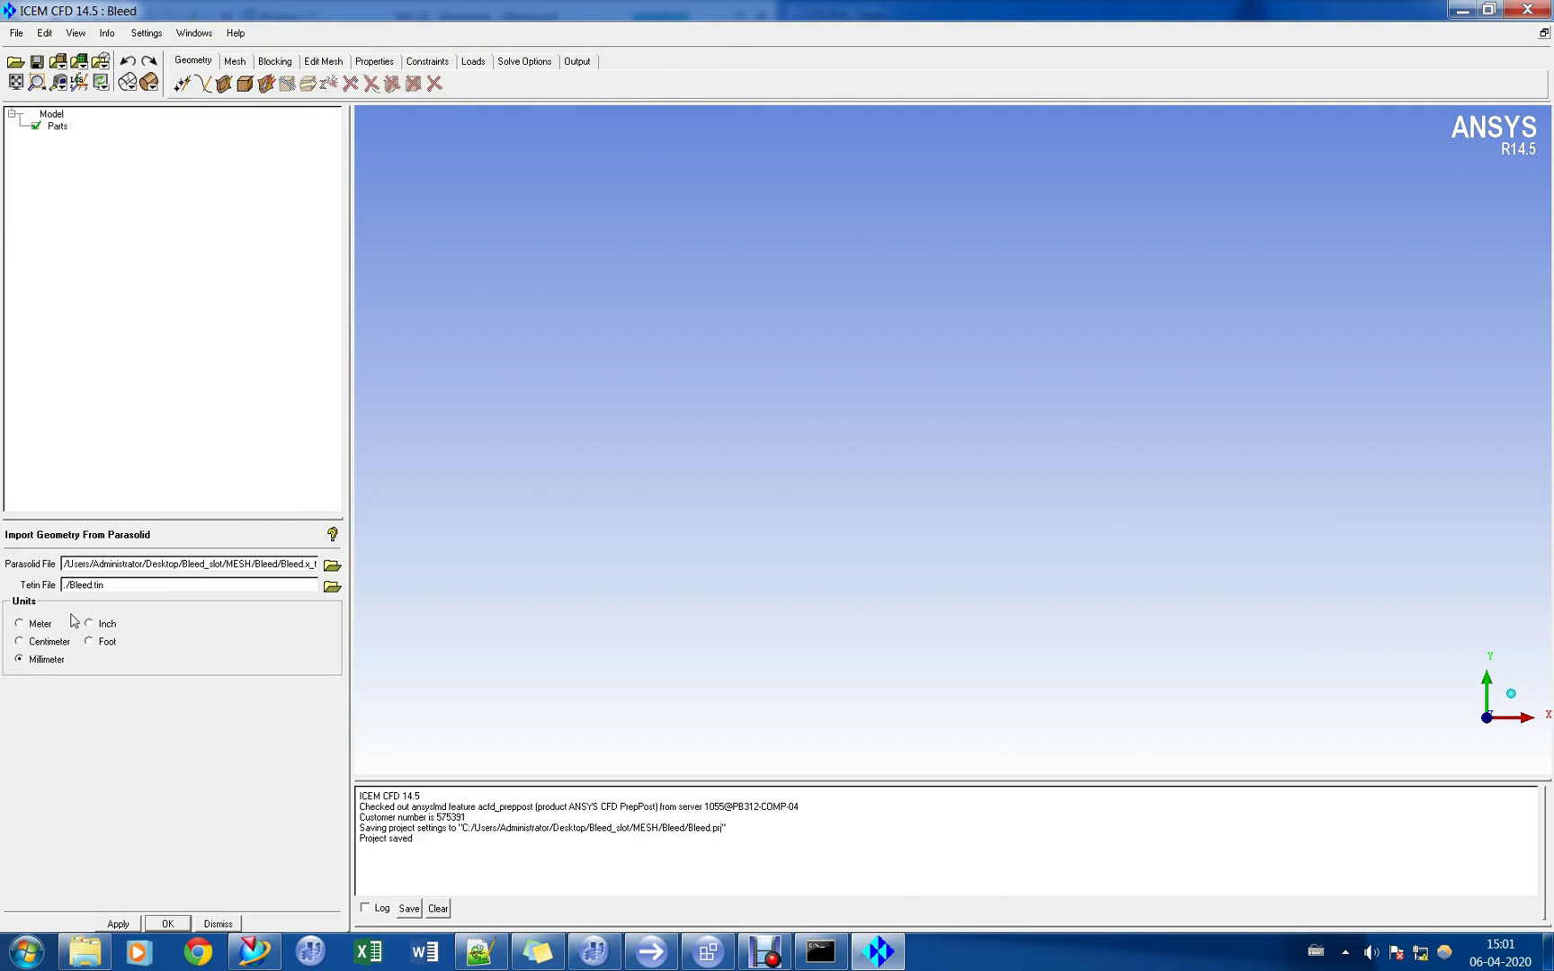
{"action": "left_click", "coordinate": [165, 924]}
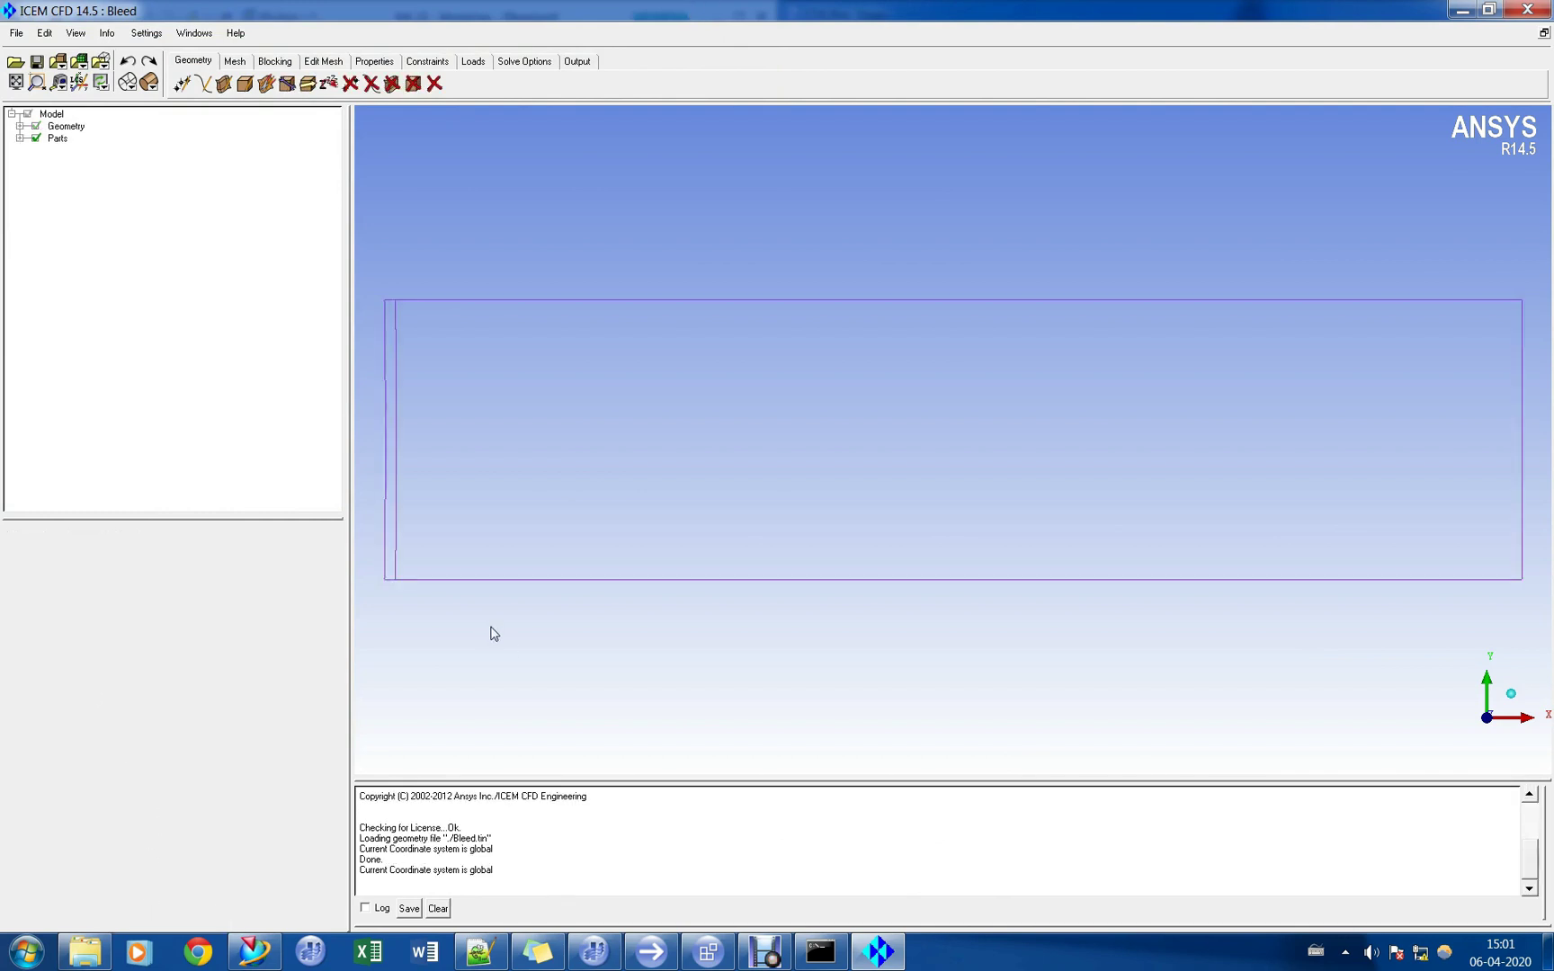
Compare the imported slot's orientation with the compressor stage in CFX-Pre, placing both windows side by side.
{"action": "left_click_drag", "start_coordinate": [721, 336], "coordinate": [902, 8]}
{"action": "double_click", "coordinate": [902, 7]}
{"action": "key", "text": "super+Left"}
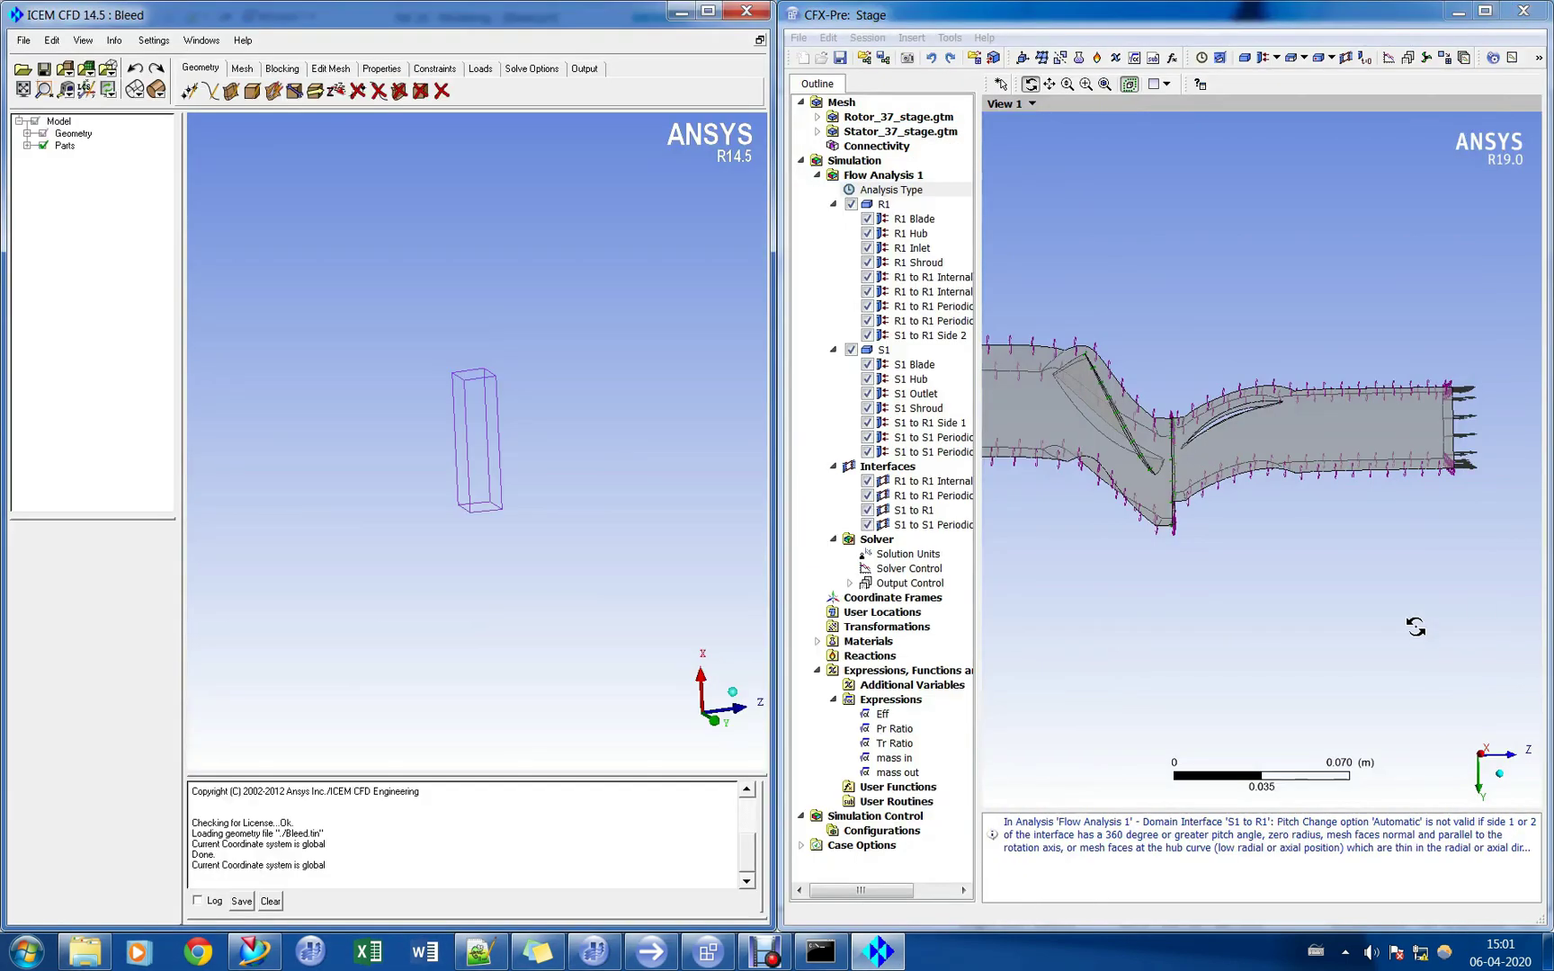
{"action": "left_click", "coordinate": [1363, 611]}
{"action": "left_click_drag", "start_coordinate": [1363, 611], "coordinate": [1398, 486]}
{"action": "left_click", "coordinate": [475, 538]}
{"action": "left_click_drag", "start_coordinate": [475, 537], "coordinate": [578, 191]}
{"action": "double_click", "coordinate": [554, 8]}
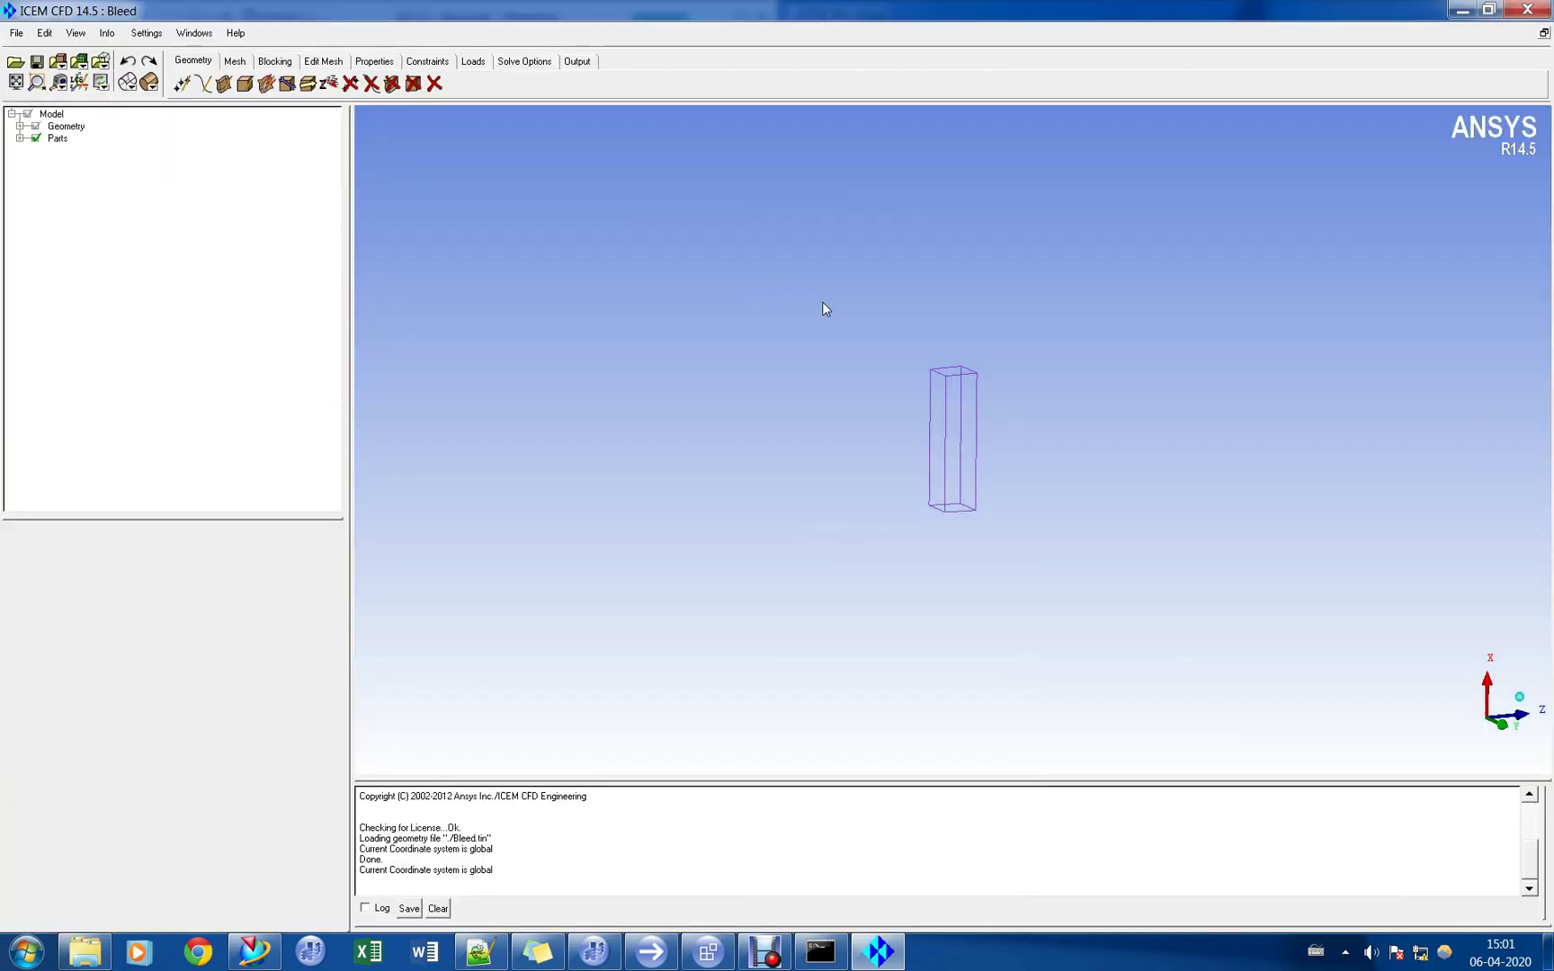
Expand the geometry and parts in the model tree and display the slot's surfaces as shaded solids.
{"action": "left_click_drag", "start_coordinate": [727, 377], "coordinate": [759, 397]}
{"action": "right_click_drag", "start_coordinate": [760, 397], "coordinate": [835, 397]}
{"action": "left_click", "coordinate": [18, 140]}
{"action": "left_click", "coordinate": [19, 126]}
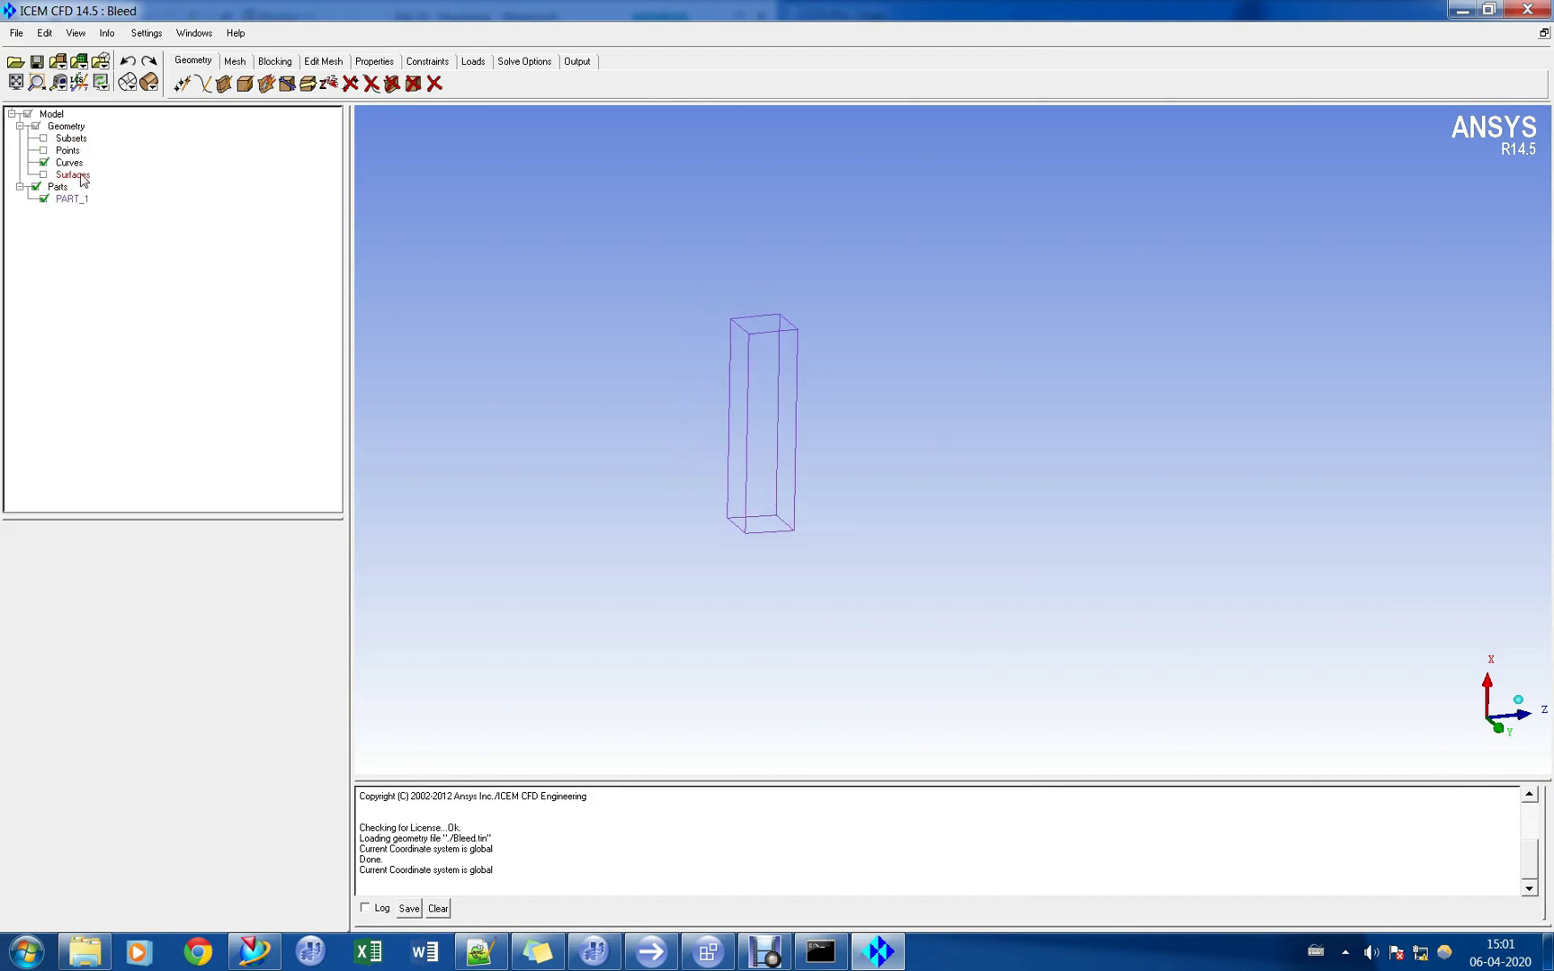
{"action": "left_click", "coordinate": [45, 174]}
{"action": "left_click", "coordinate": [157, 86]}
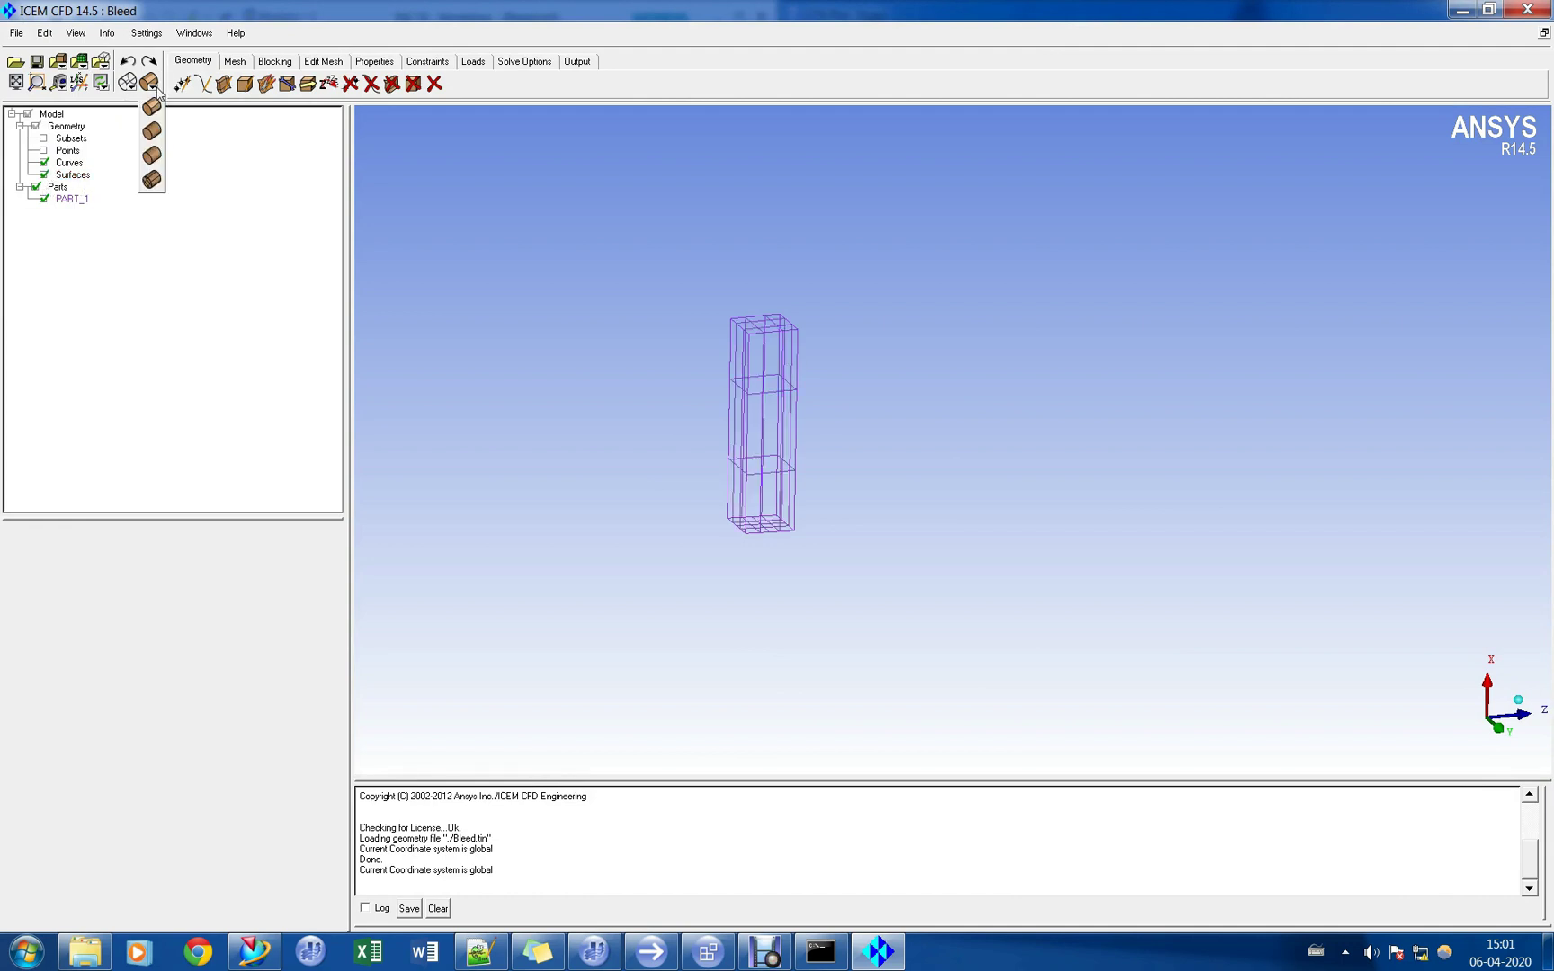
{"action": "left_click", "coordinate": [159, 137]}
Create a part named Inlet_bleed from the slot's end face at the low-X end.
{"action": "right_click", "coordinate": [61, 192]}
{"action": "left_click", "coordinate": [135, 199]}
{"action": "double_click", "coordinate": [103, 564]}
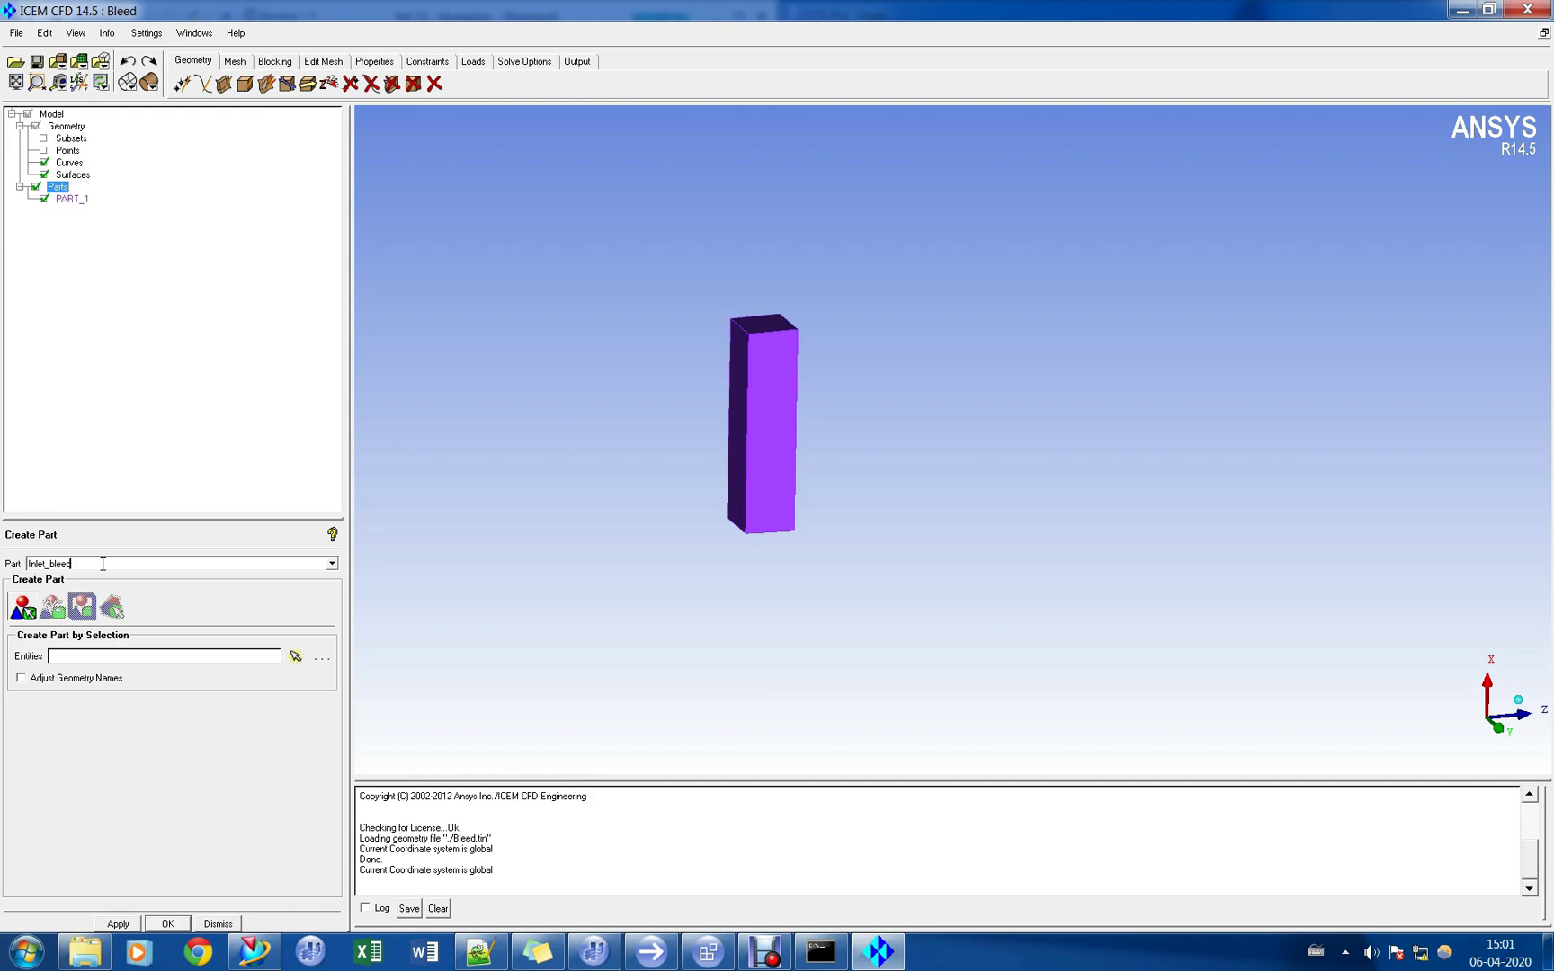
{"action": "left_click", "coordinate": [297, 660]}
{"action": "left_click_drag", "start_coordinate": [1078, 284], "coordinate": [870, 187]}
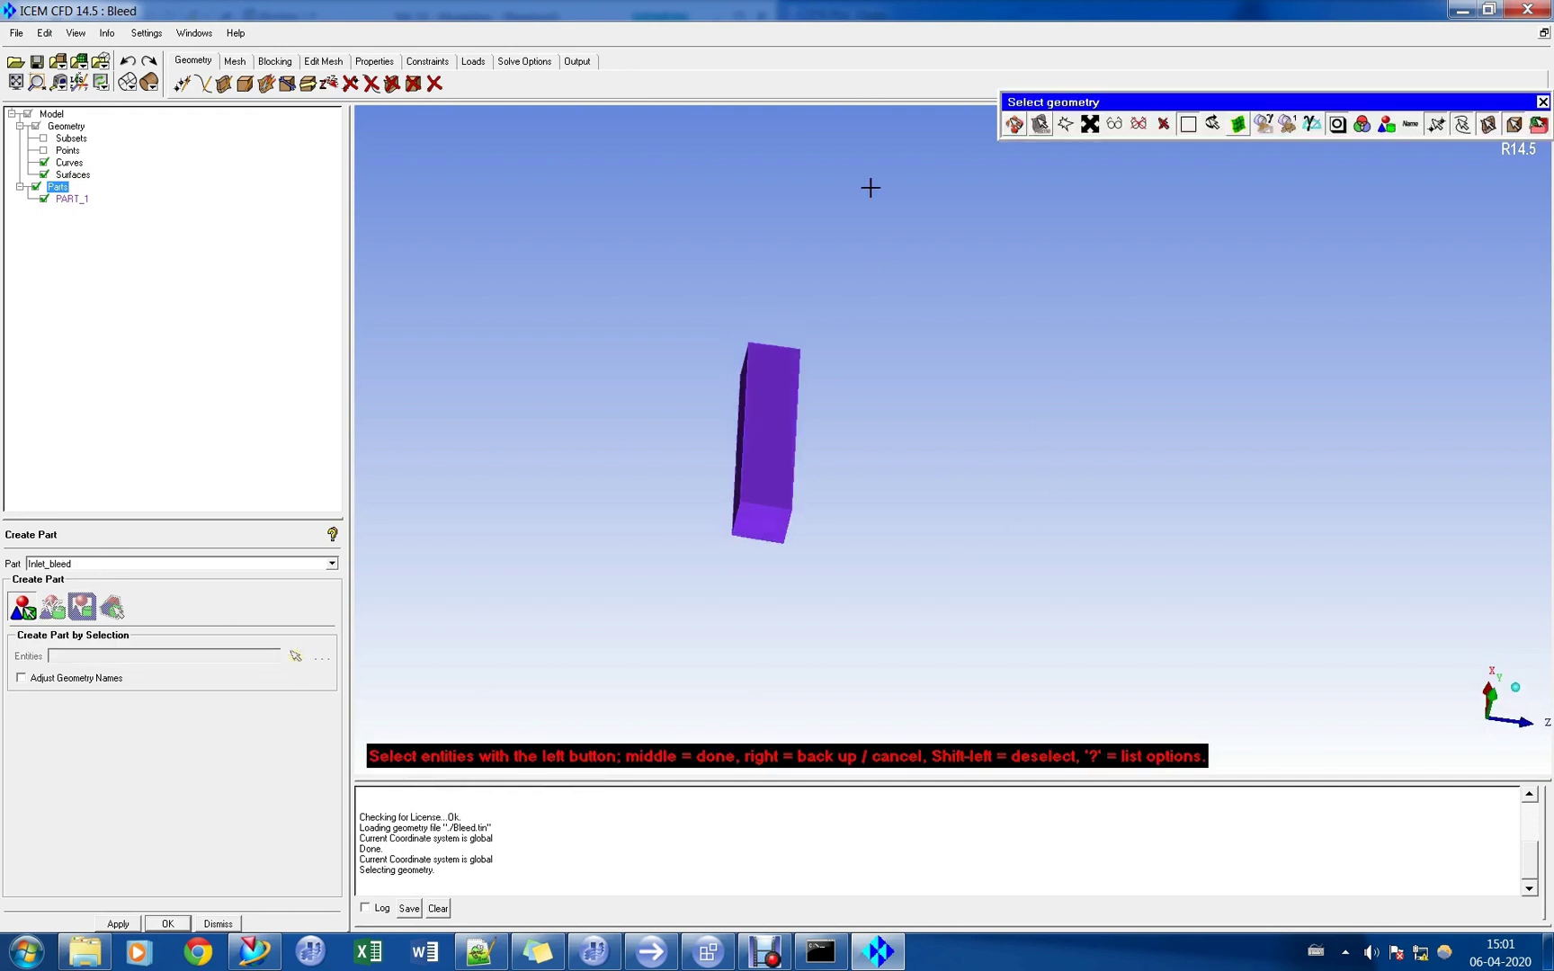
{"action": "left_click", "coordinate": [760, 519]}
{"action": "middle_click", "coordinate": [867, 528]}
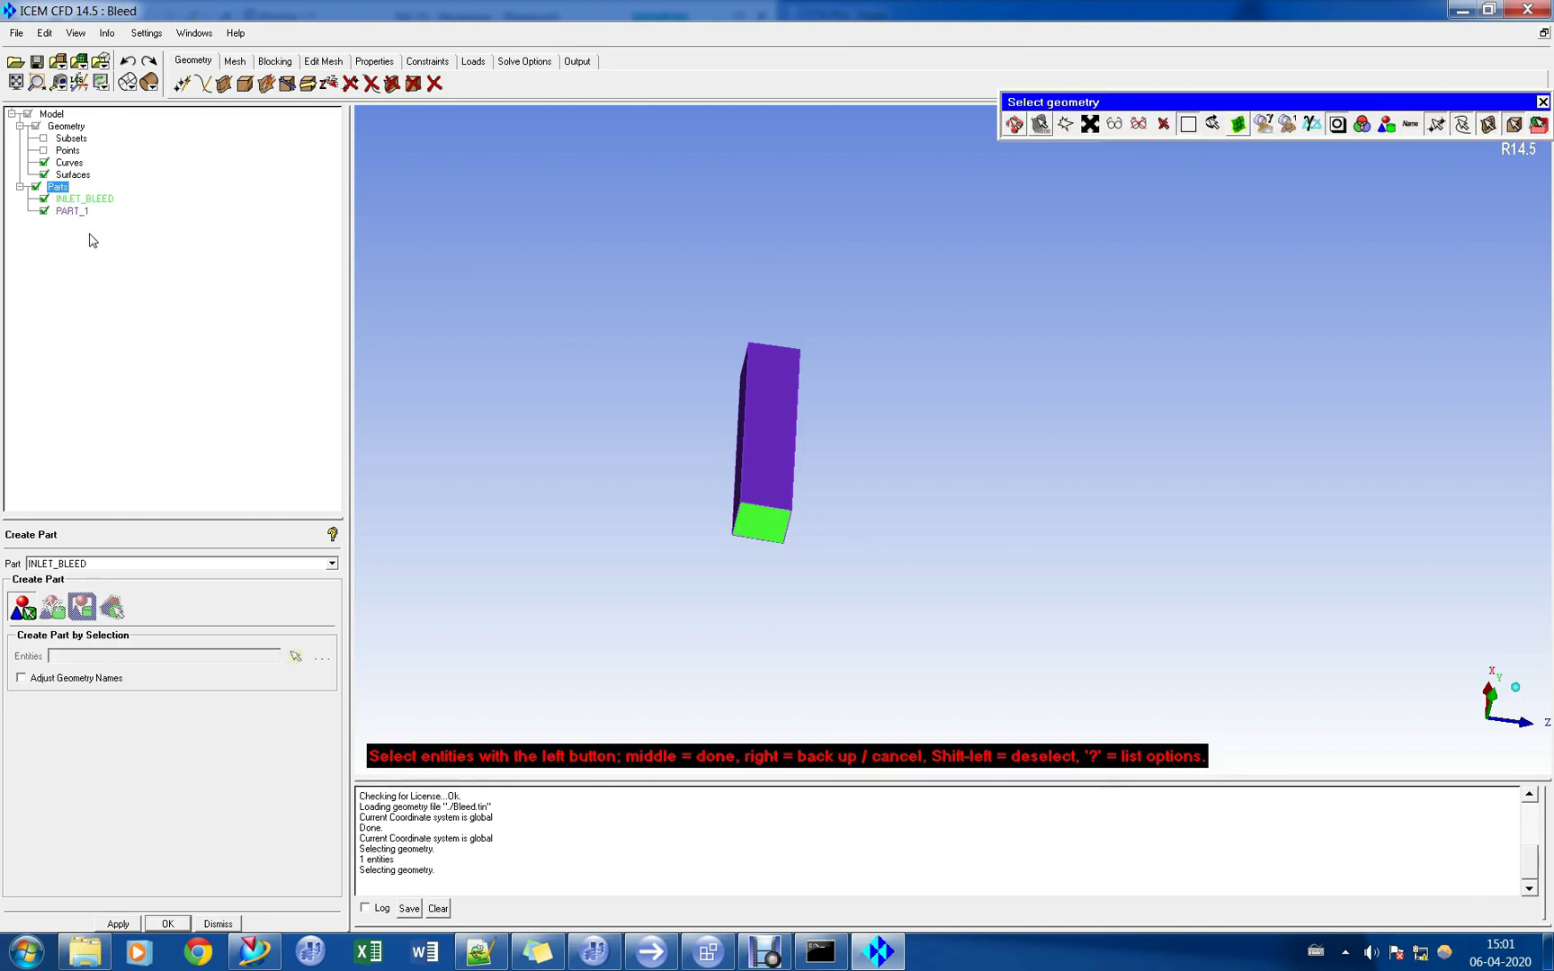
Hide the INLET_BLEED part and create a part named OUTLET_BLEED from the end face at the high-X end.
{"action": "left_click", "coordinate": [43, 198]}
{"action": "left_click_drag", "start_coordinate": [829, 295], "coordinate": [694, 441]}
{"action": "left_click_drag", "start_coordinate": [40, 563], "coordinate": [3, 555]}
{"action": "type", "text": "OUT"}
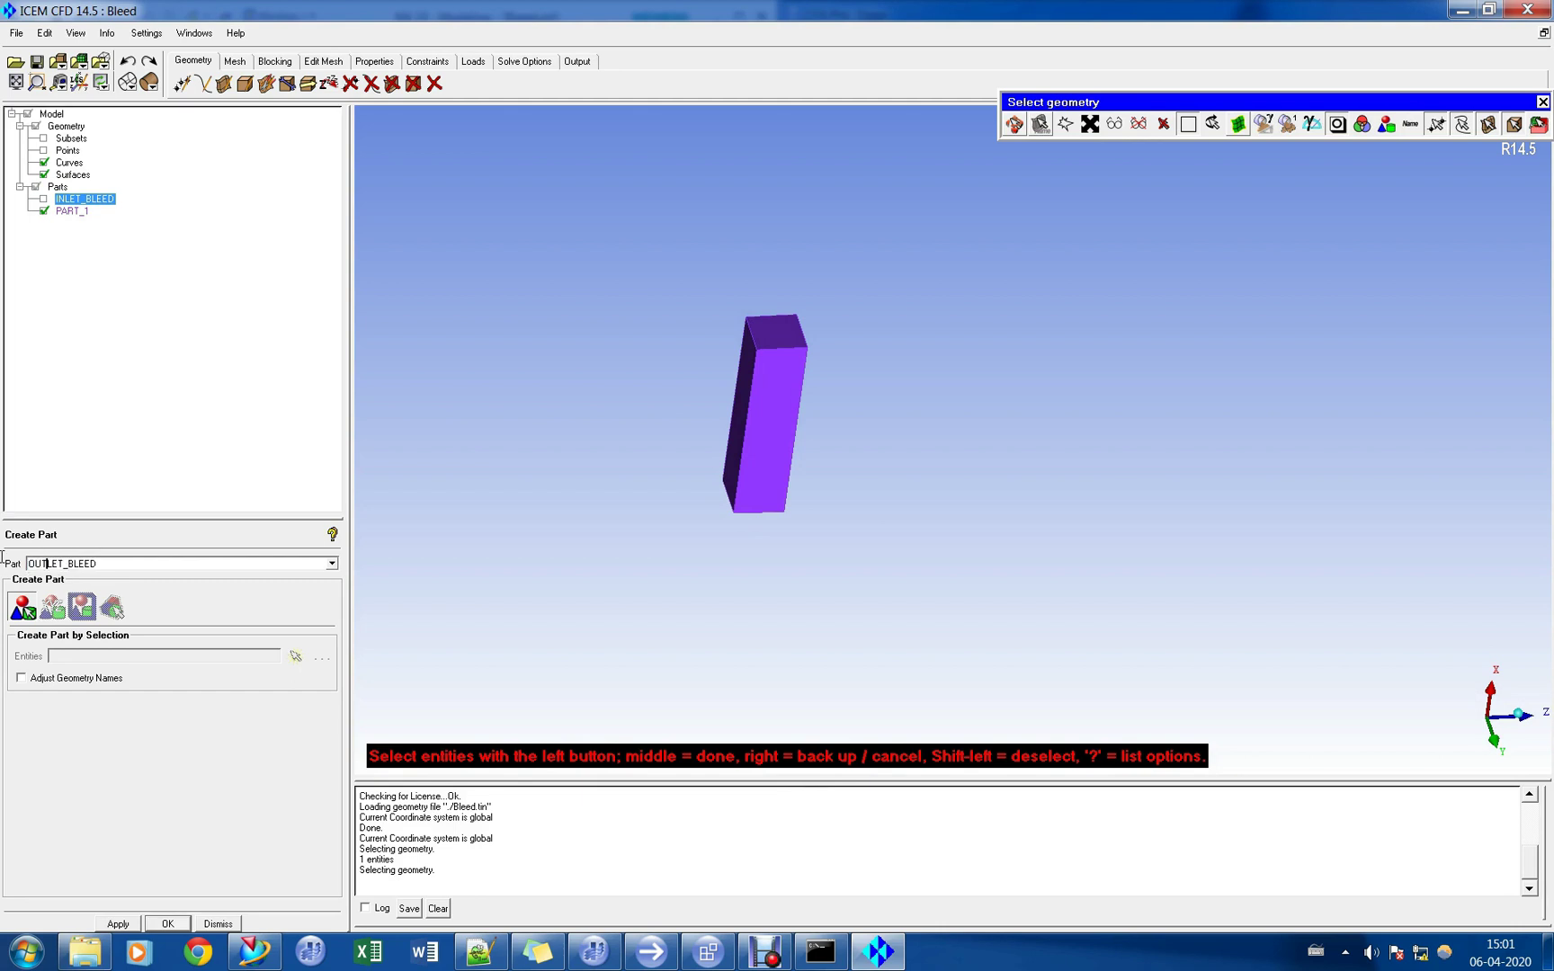
{"action": "left_click", "coordinate": [777, 336]}
{"action": "middle_click", "coordinate": [635, 288]}
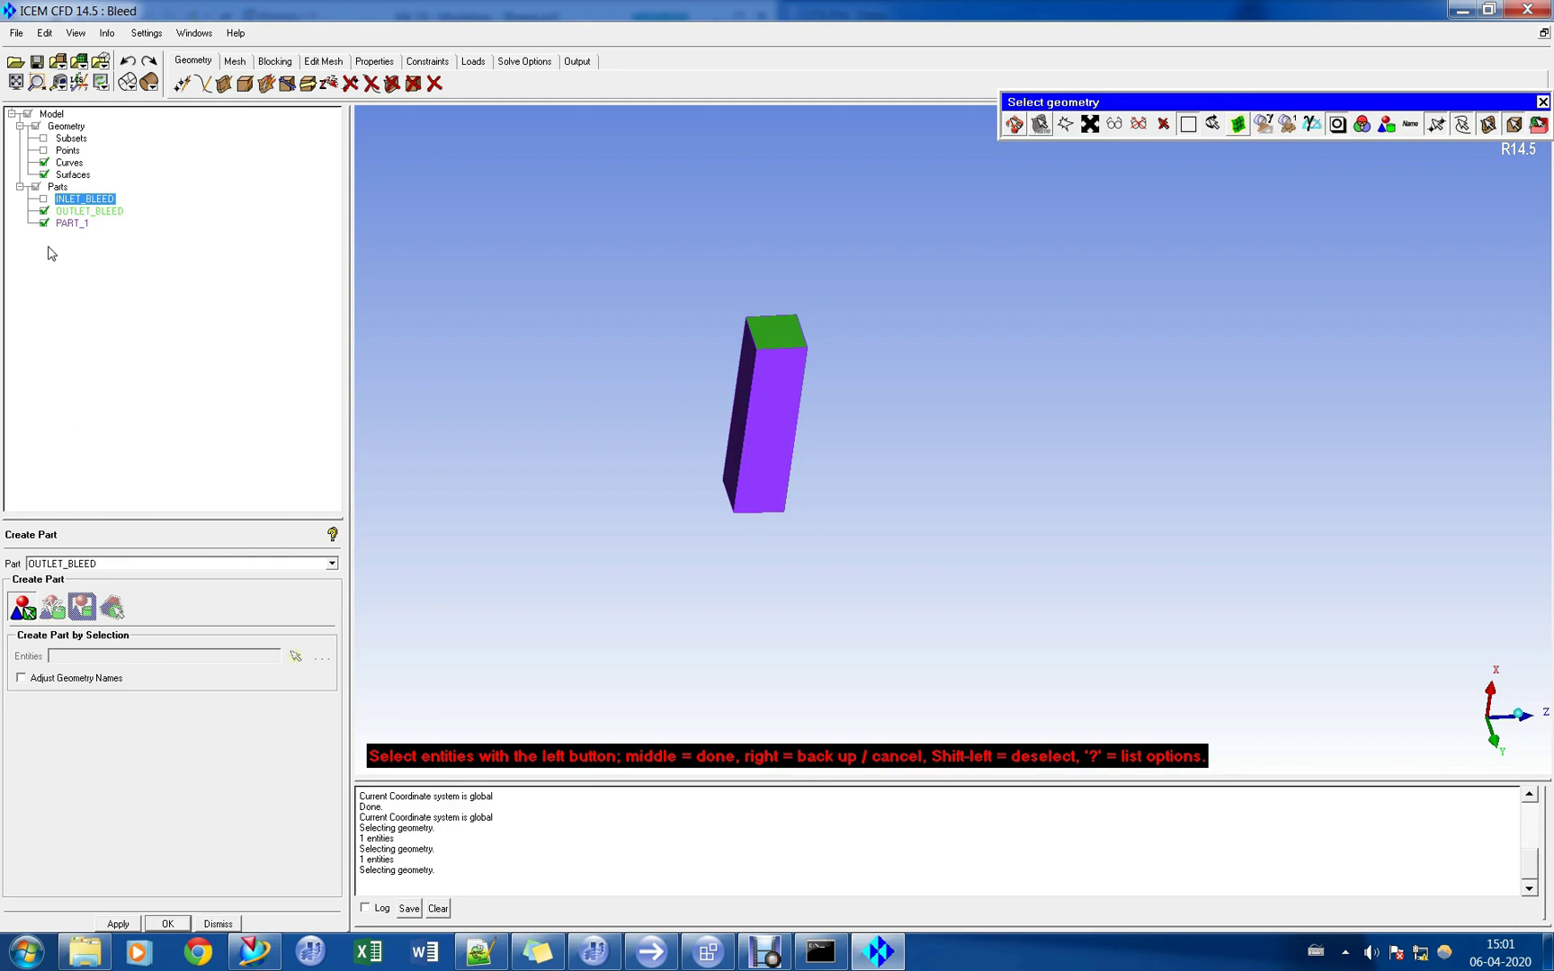
Hide the OUTLET_BLEED part and set the name of the next part to wall_BLEED.
{"action": "left_click", "coordinate": [43, 210]}
{"action": "right_click", "coordinate": [56, 187]}
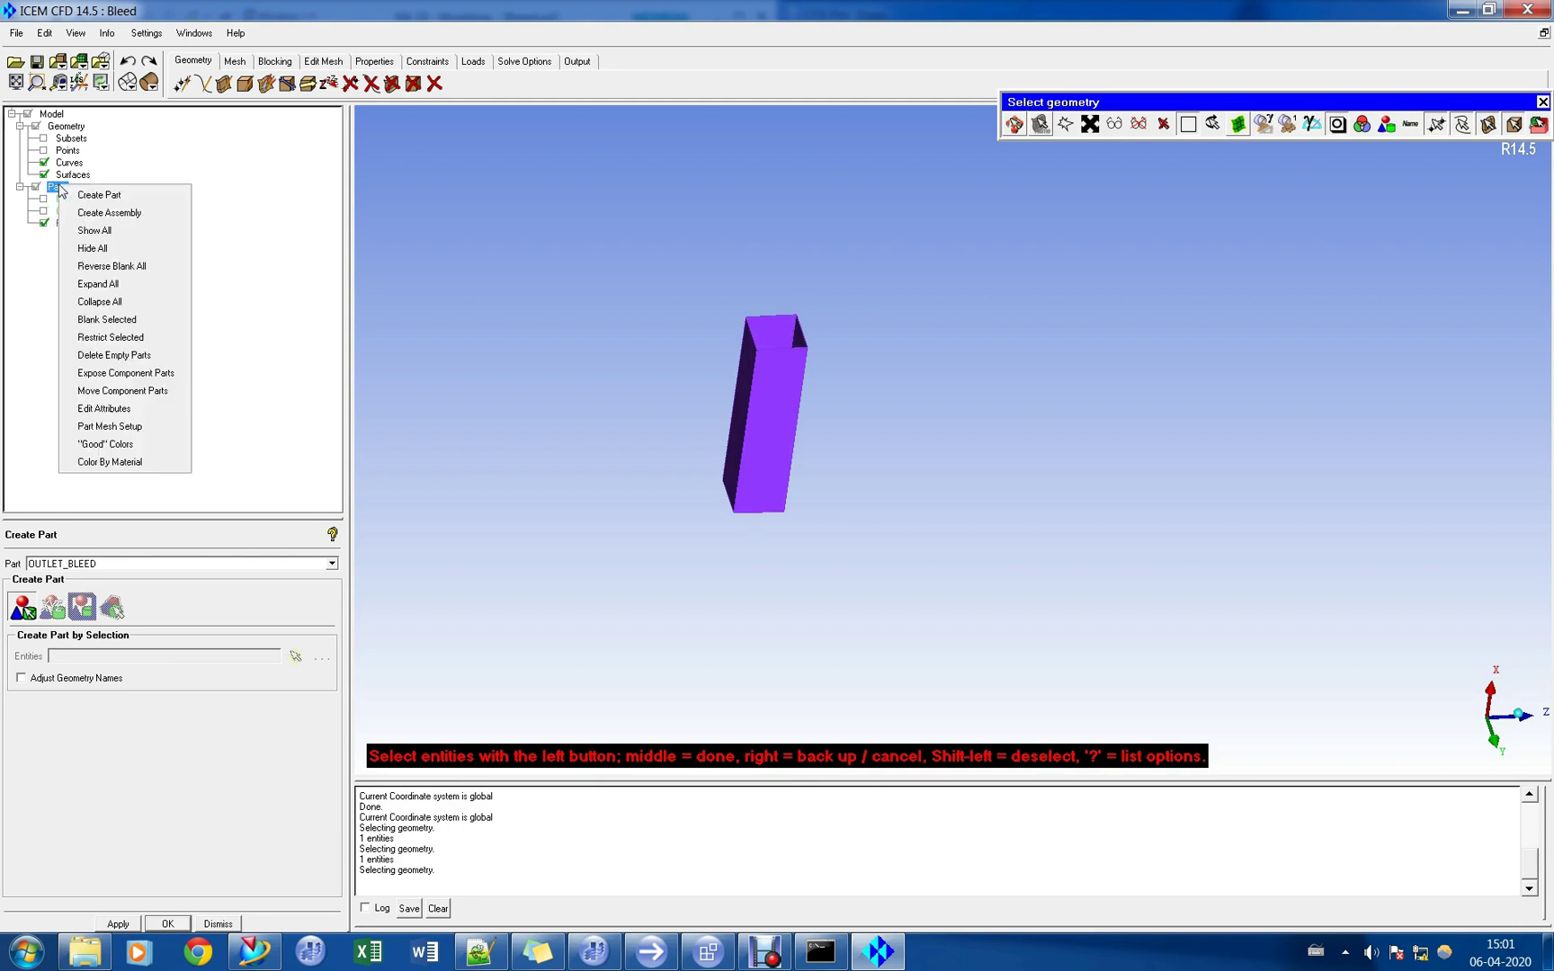
{"action": "left_click", "coordinate": [110, 563]}
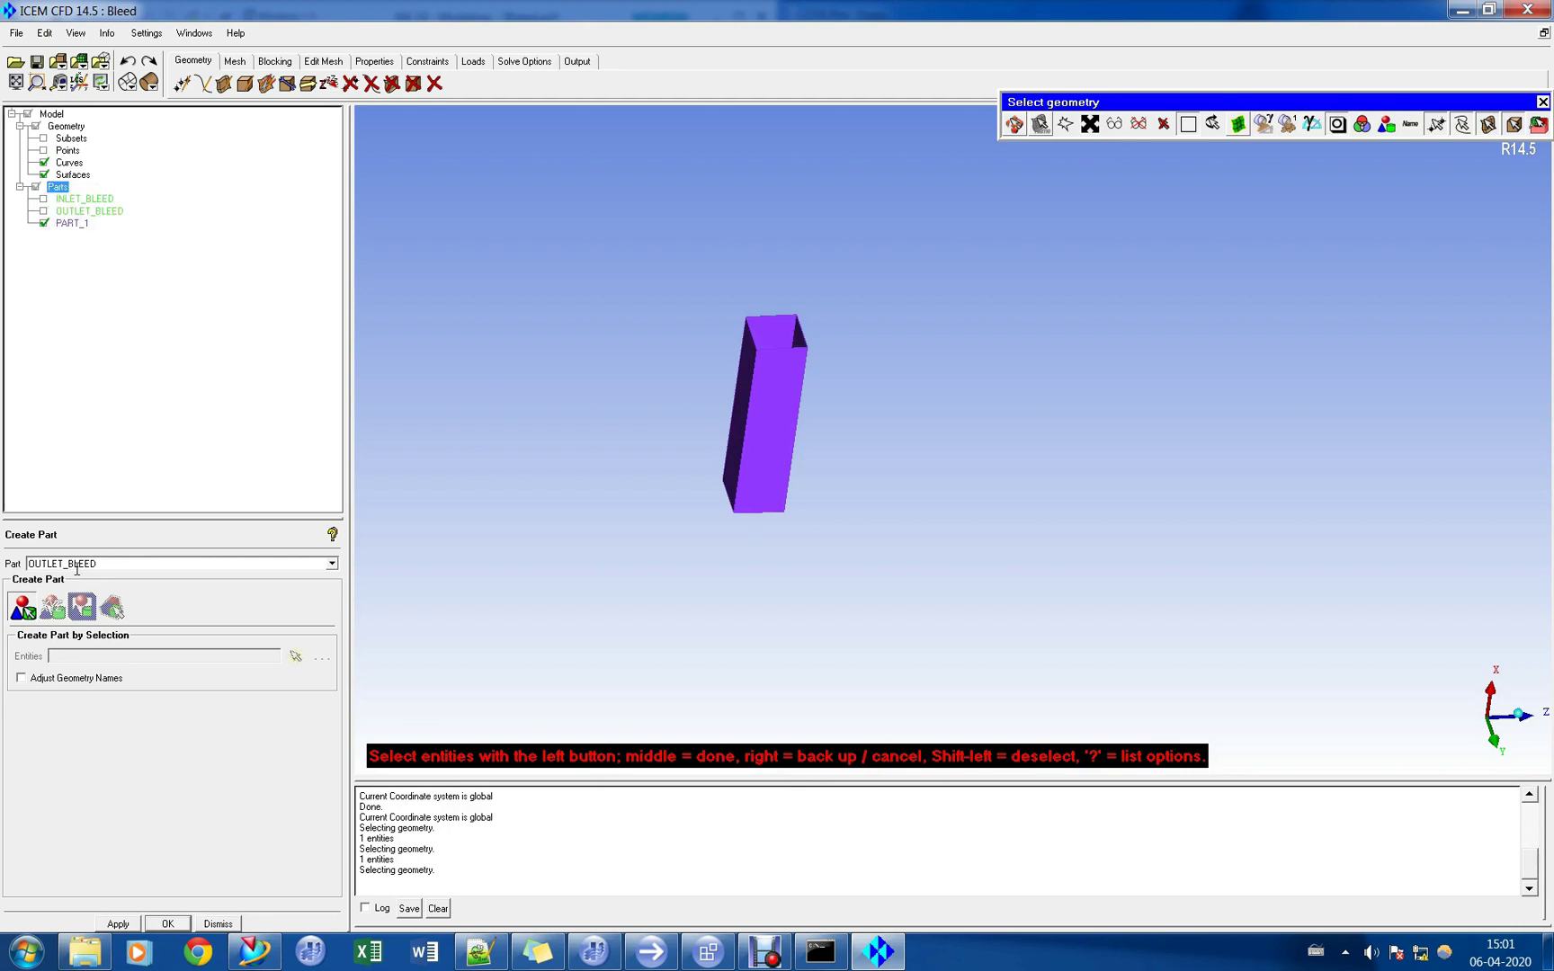
{"action": "left_click_drag", "start_coordinate": [68, 563], "coordinate": [5, 533]}
{"action": "type", "text": "wall"}
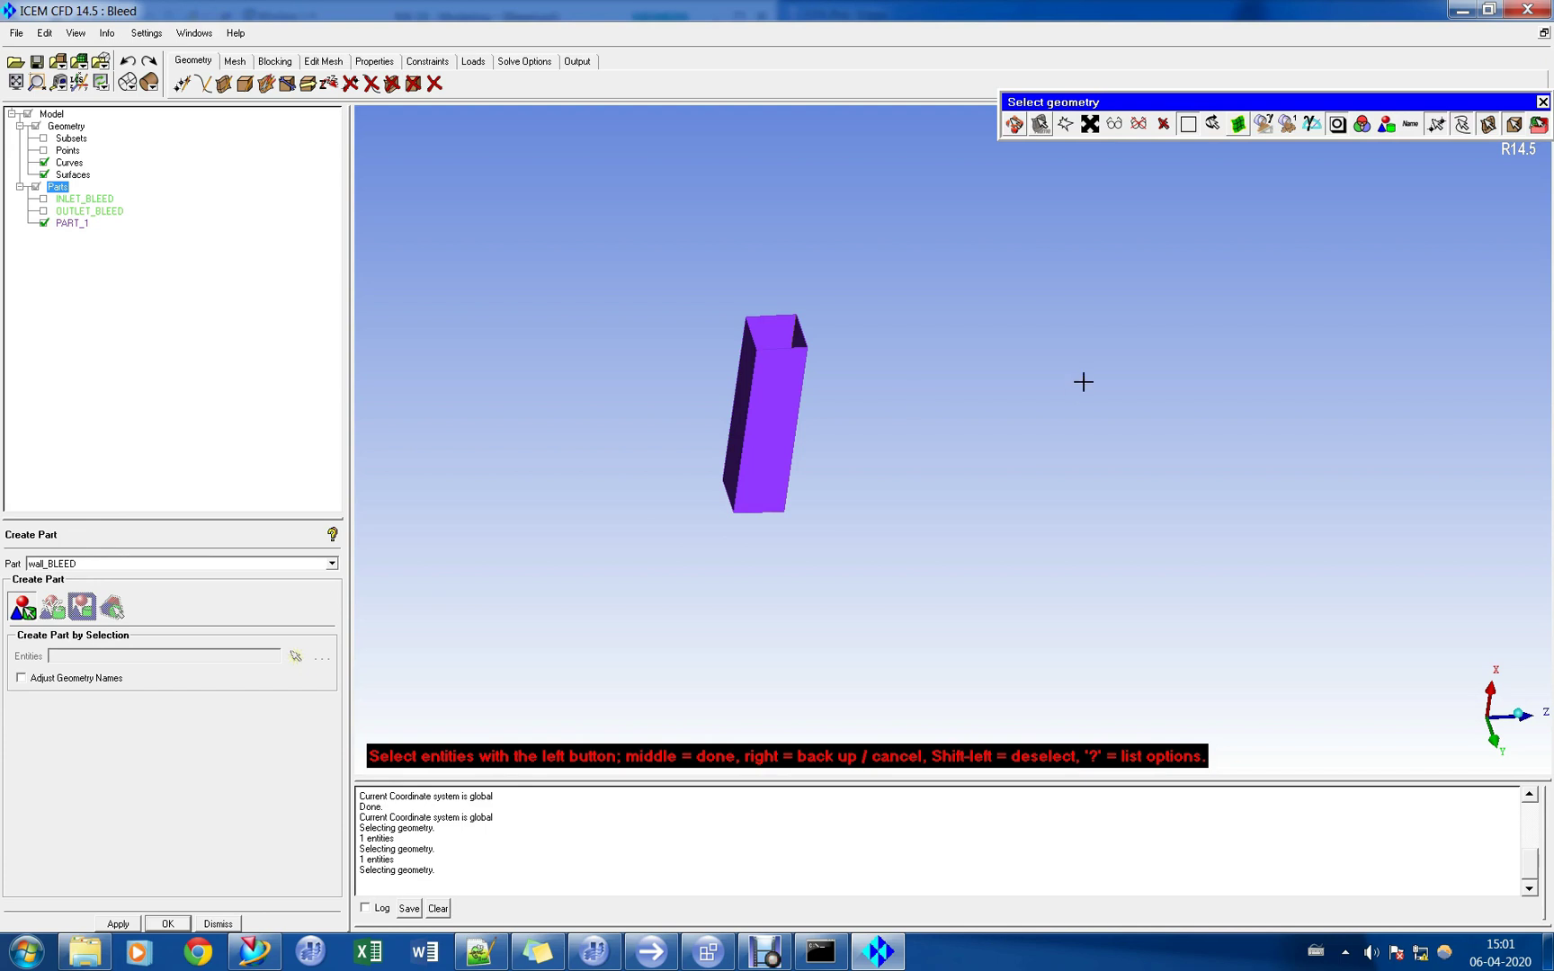
{"action": "middle_click", "coordinate": [443, 540]}
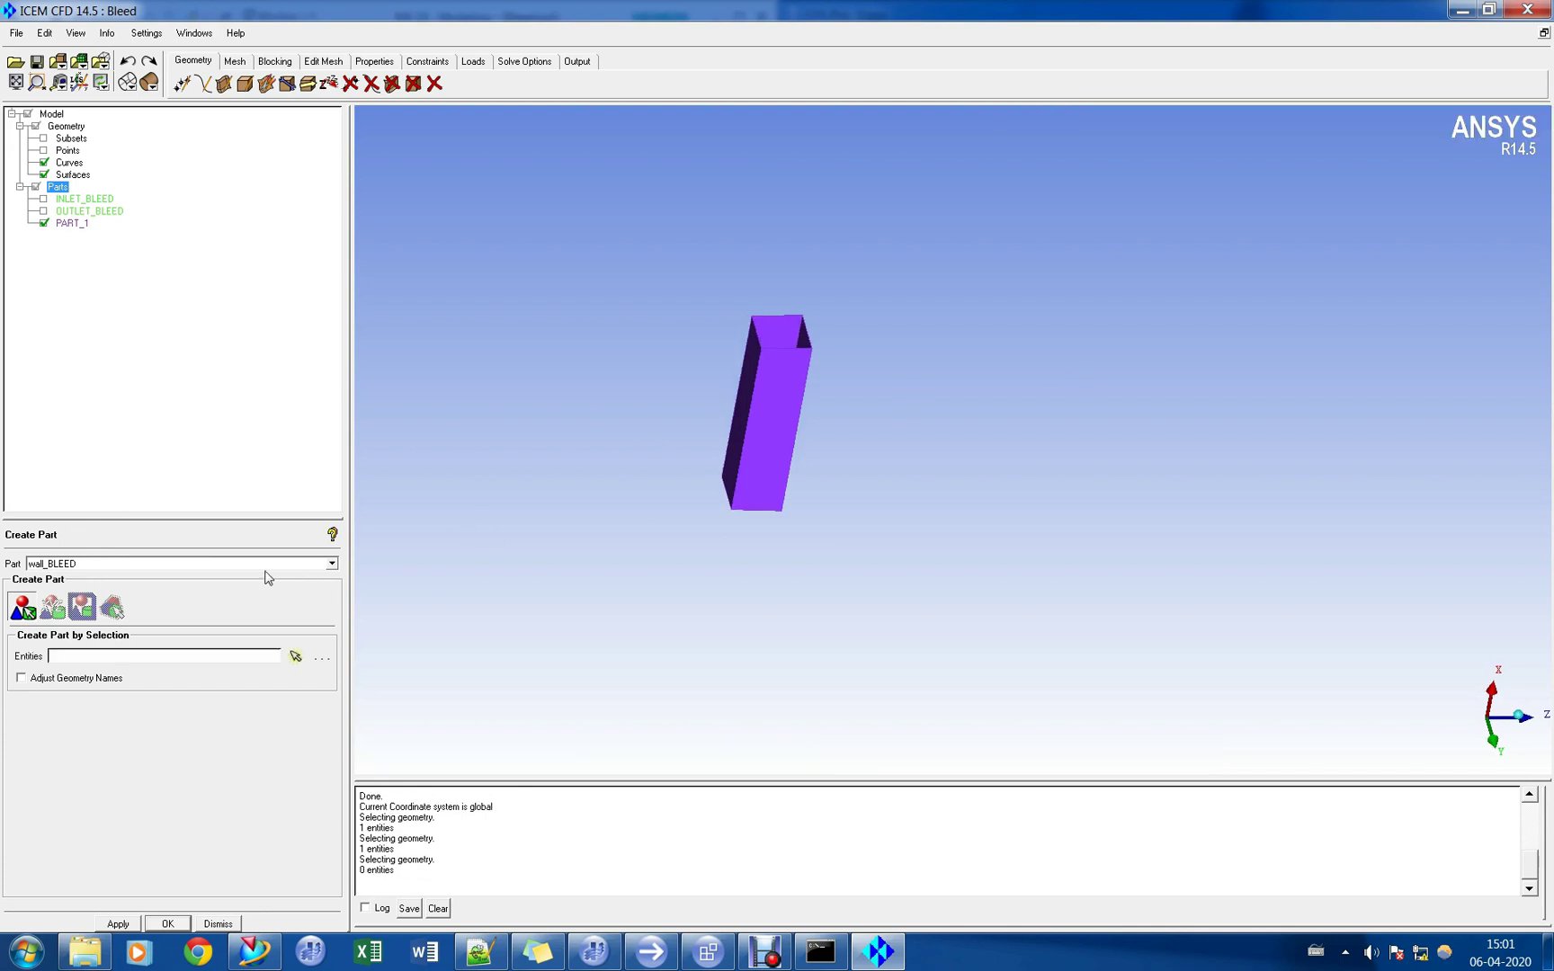
Assign the slot's four side faces to the wall_BLEED part, excluding points and curves from the selection.
{"action": "left_click", "coordinate": [297, 659]}
{"action": "left_click", "coordinate": [1461, 125]}
{"action": "left_click", "coordinate": [1436, 125]}
{"action": "left_click", "coordinate": [773, 417]}
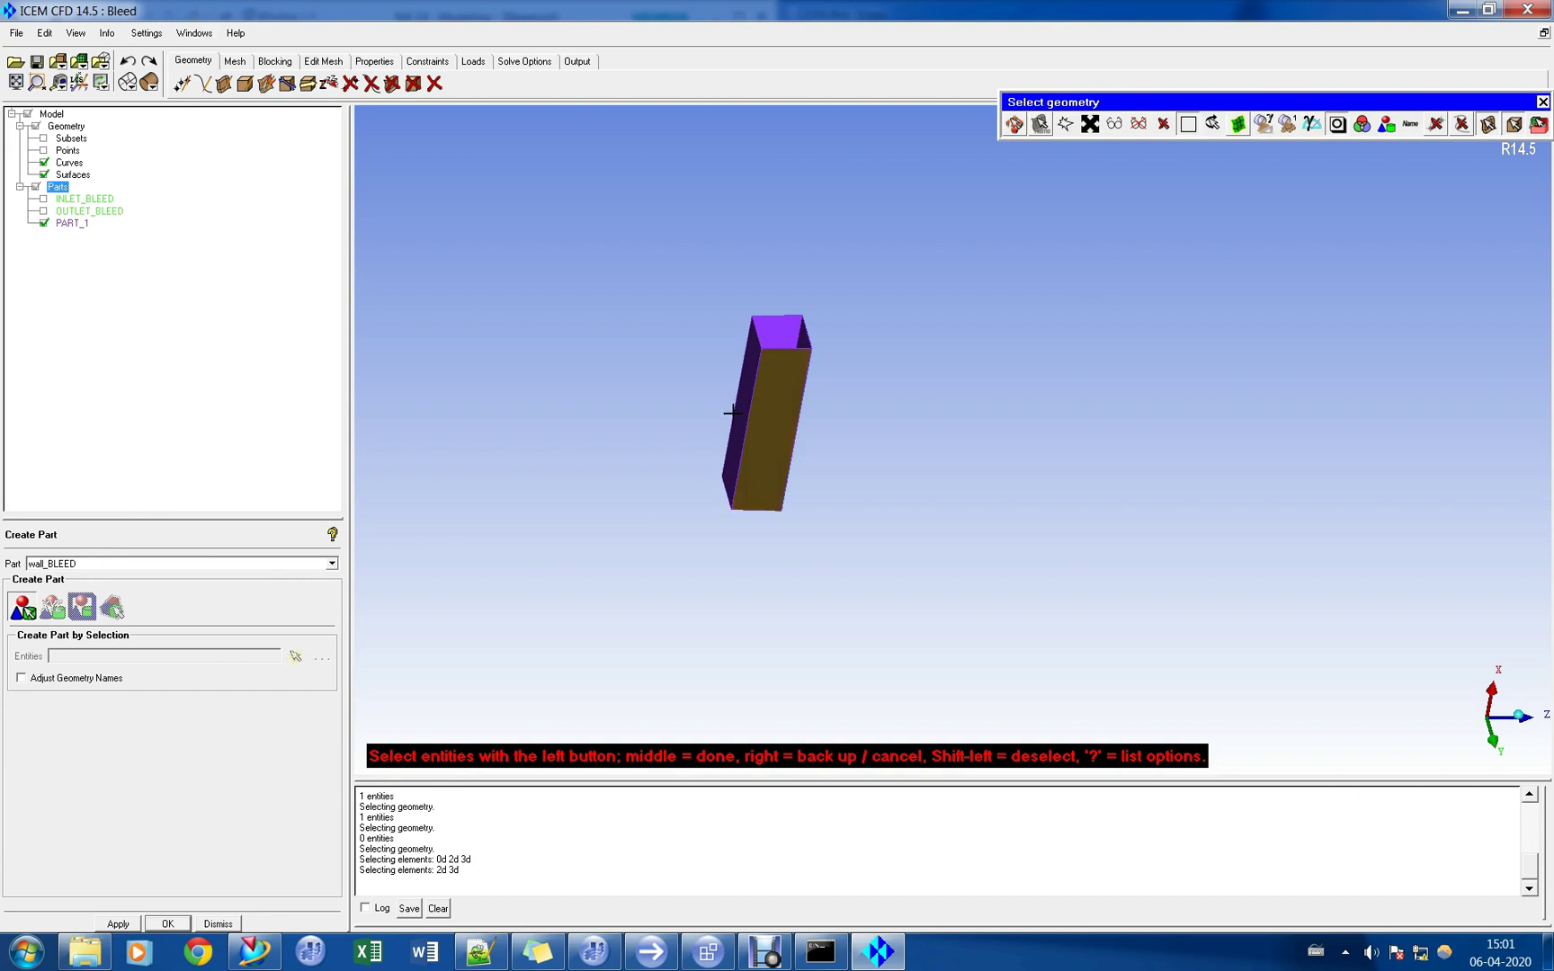
{"action": "left_click", "coordinate": [740, 416]}
{"action": "left_click", "coordinate": [780, 331]}
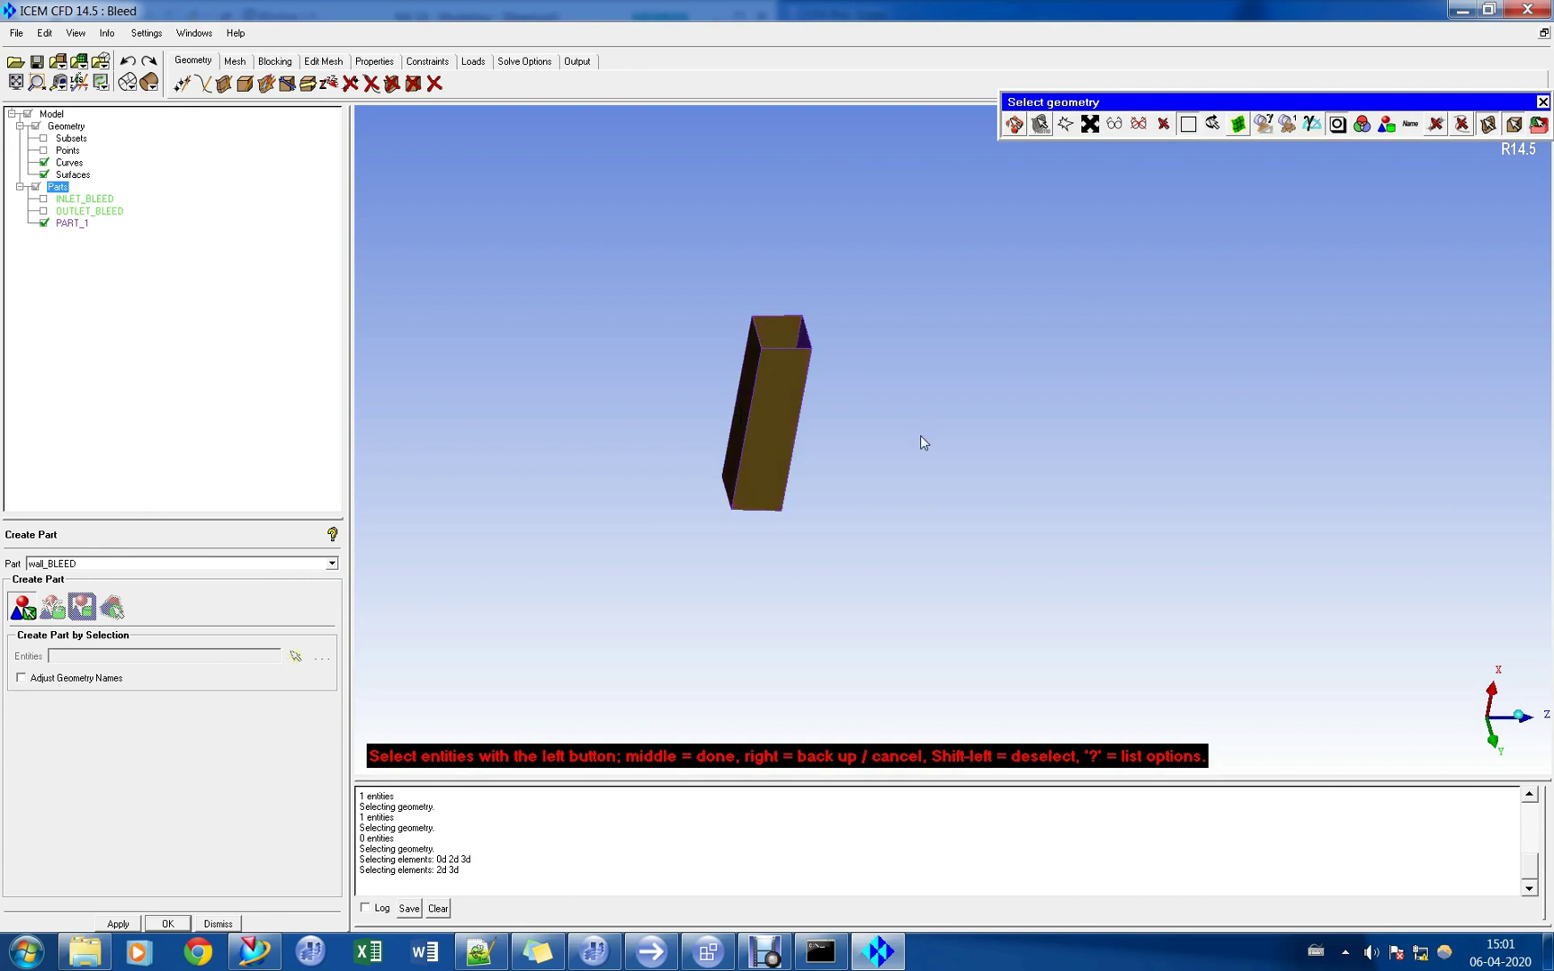
{"action": "key", "text": "F9"}
{"action": "left_click_drag", "start_coordinate": [927, 437], "coordinate": [679, 387]}
{"action": "left_click_drag", "start_coordinate": [963, 472], "coordinate": [572, 441]}
{"action": "key", "text": "F9"}
{"action": "left_click", "coordinate": [817, 438]}
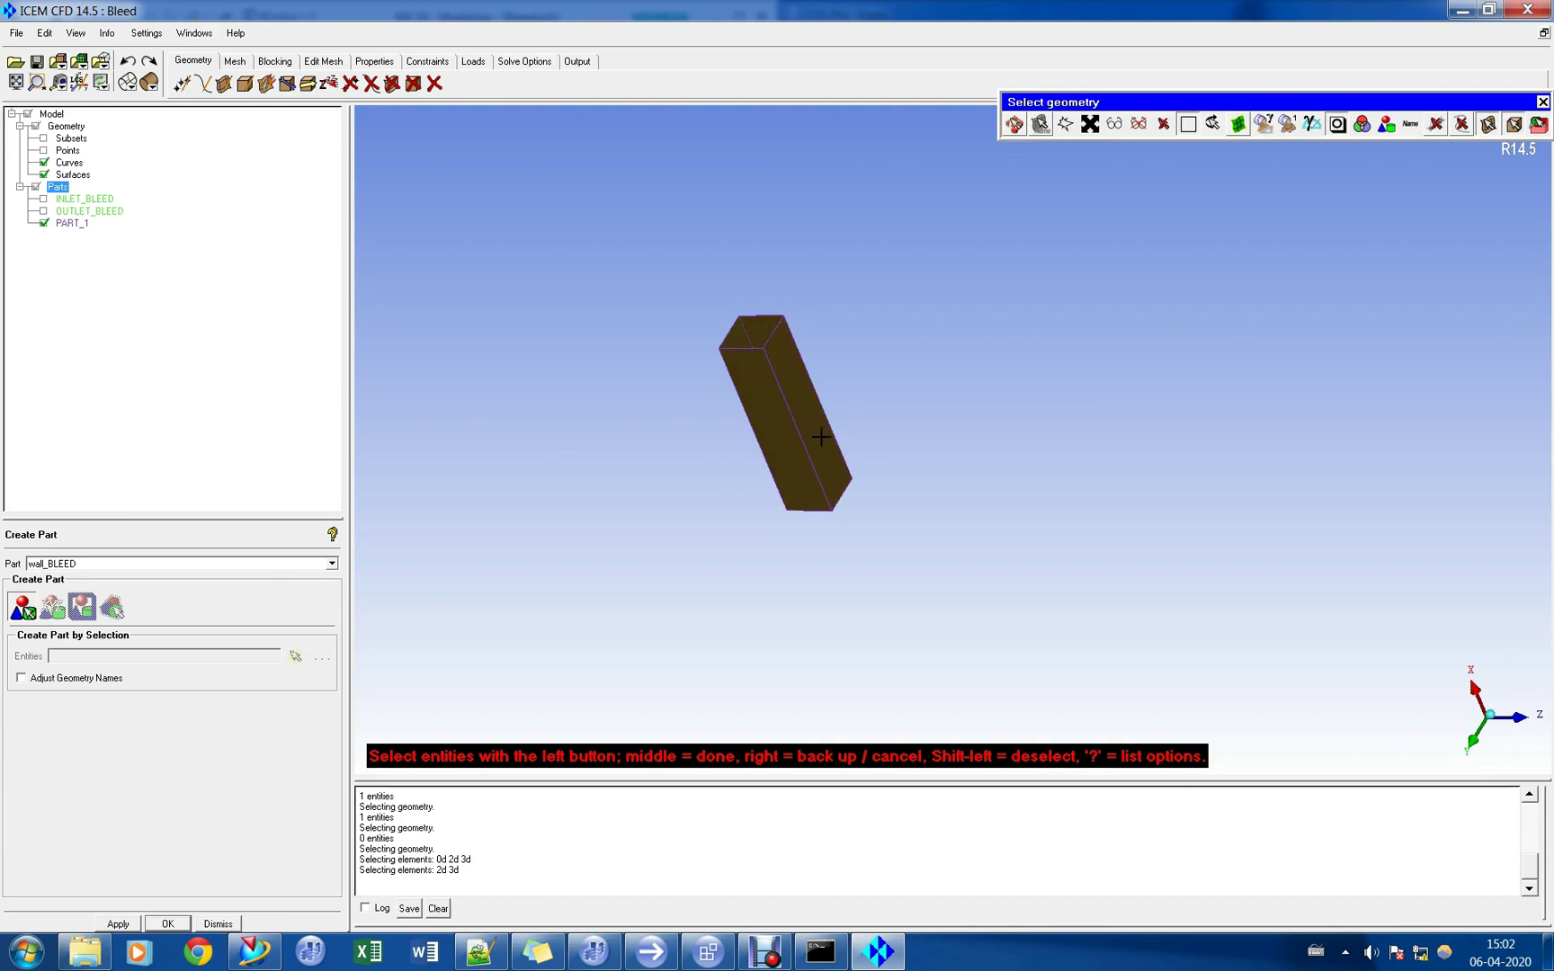
{"action": "left_click", "coordinate": [127, 924]}
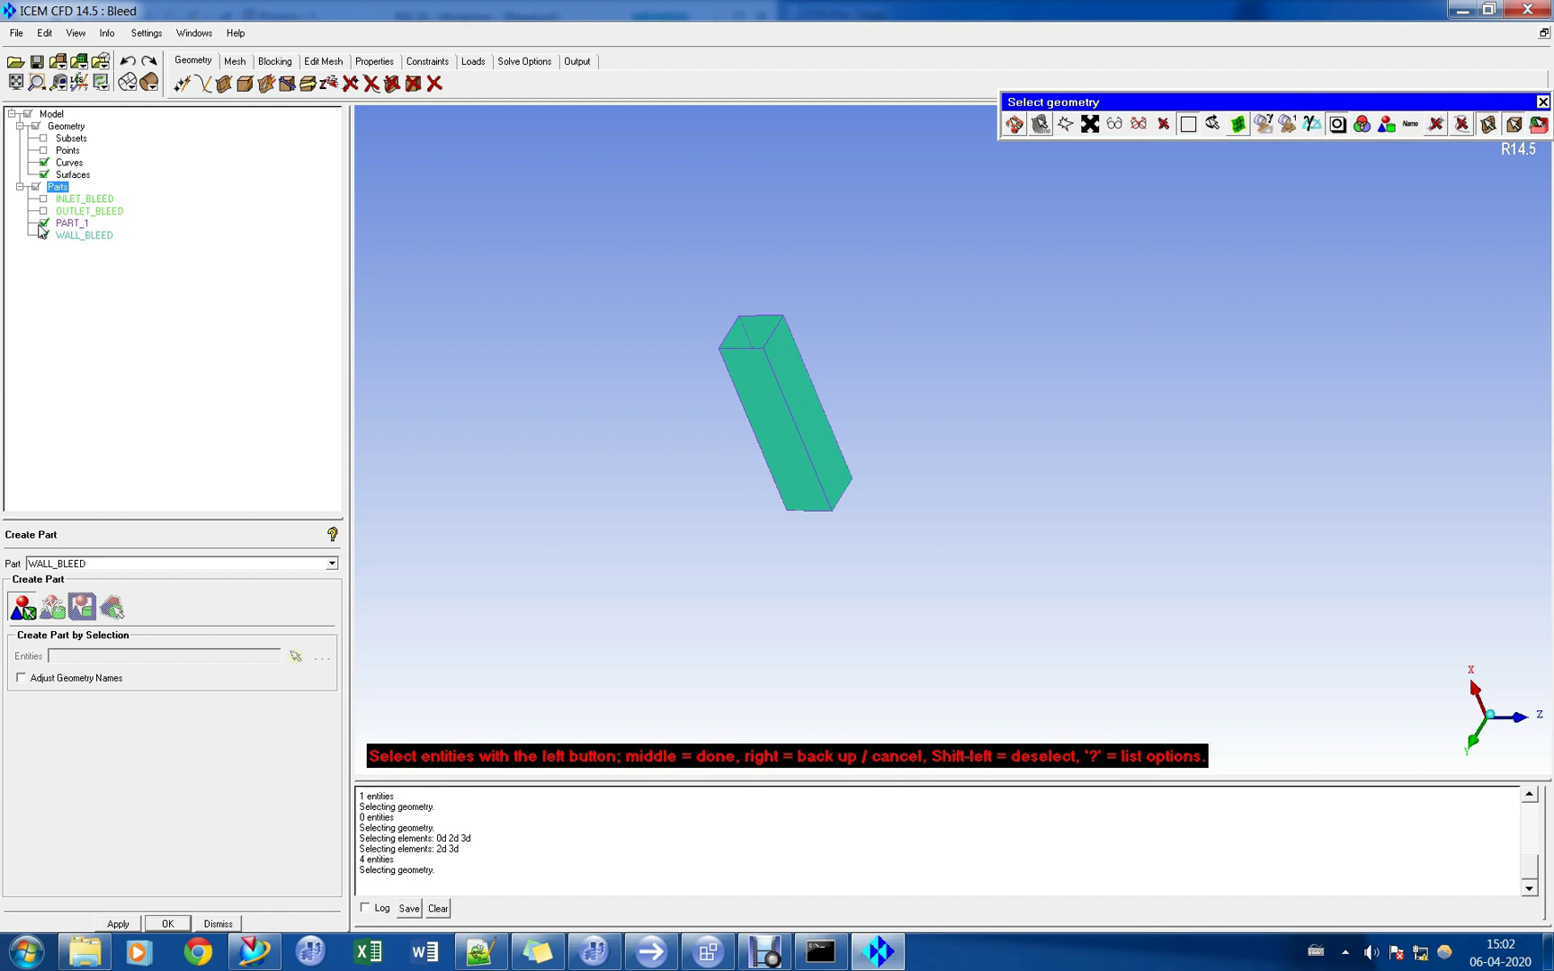
Show the inlet and outlet parts again and hide the surfaces, leaving the curves displayed.
{"action": "left_click", "coordinate": [40, 241]}
{"action": "left_click", "coordinate": [41, 236]}
{"action": "left_click", "coordinate": [41, 236]}
{"action": "middle_click", "coordinate": [695, 379]}
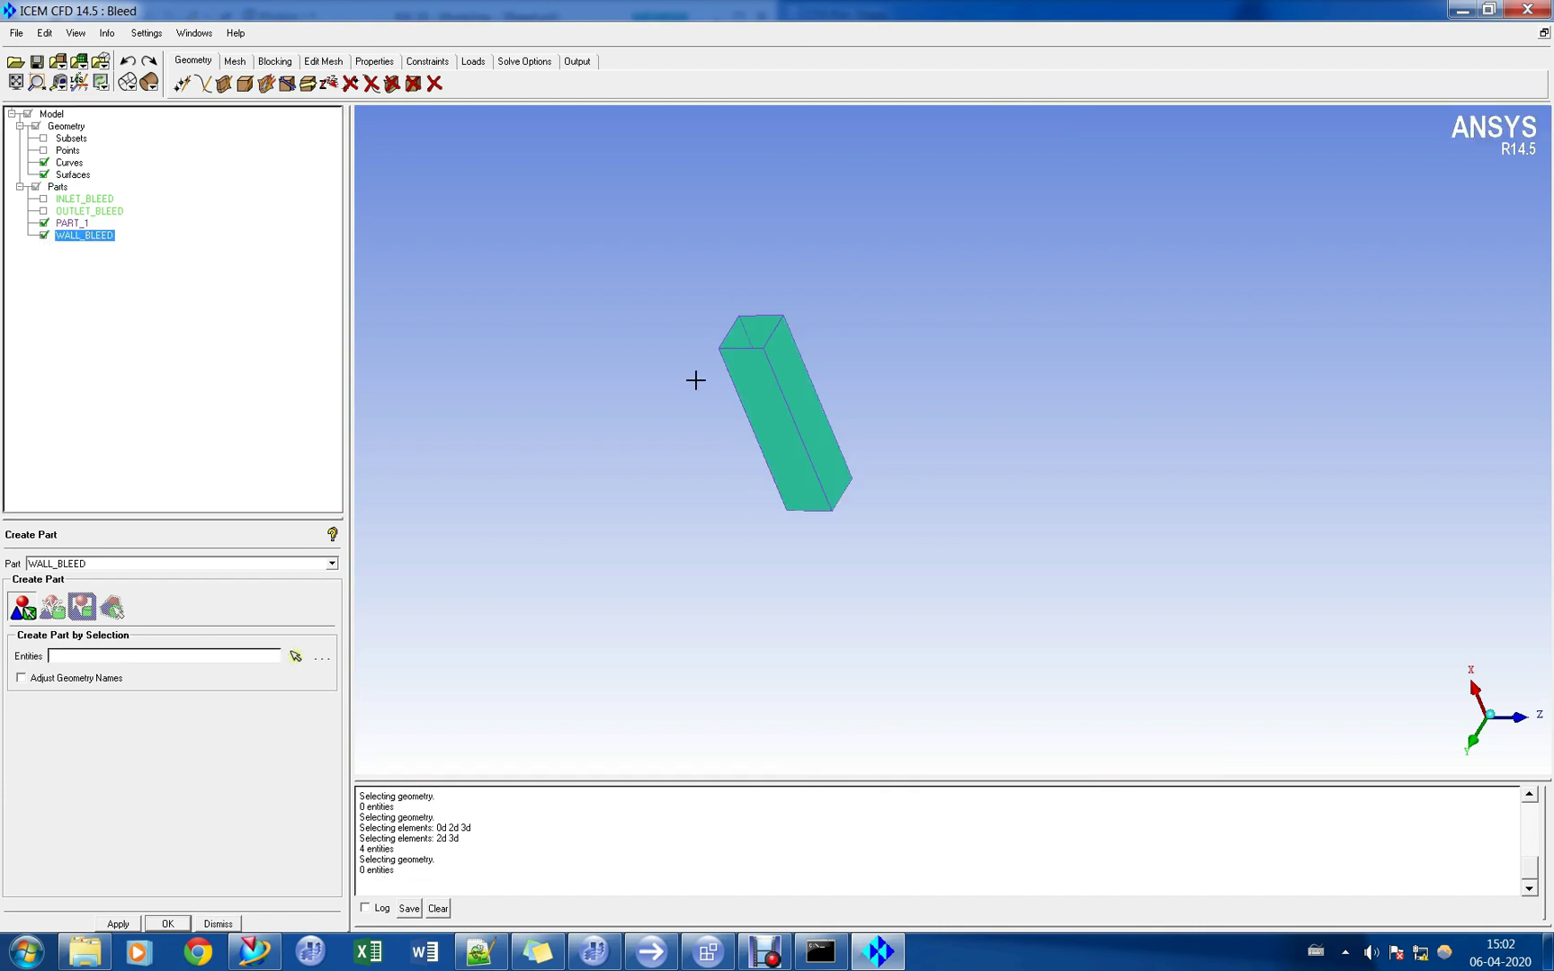
{"action": "left_click_drag", "start_coordinate": [592, 573], "coordinate": [993, 426]}
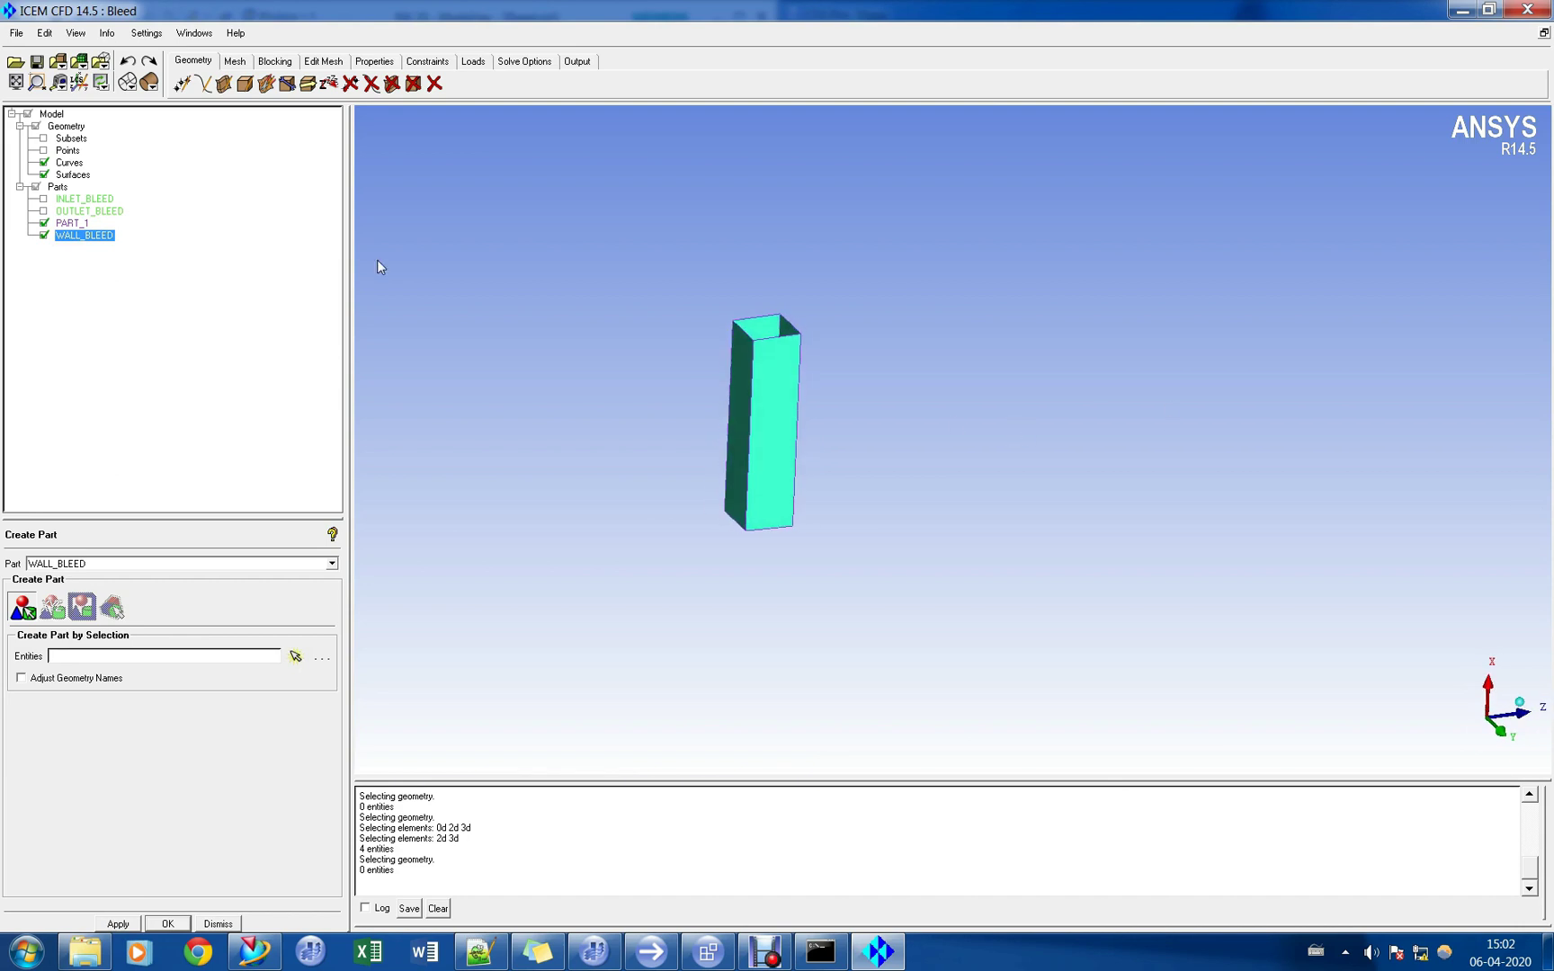
{"action": "left_click", "coordinate": [44, 198]}
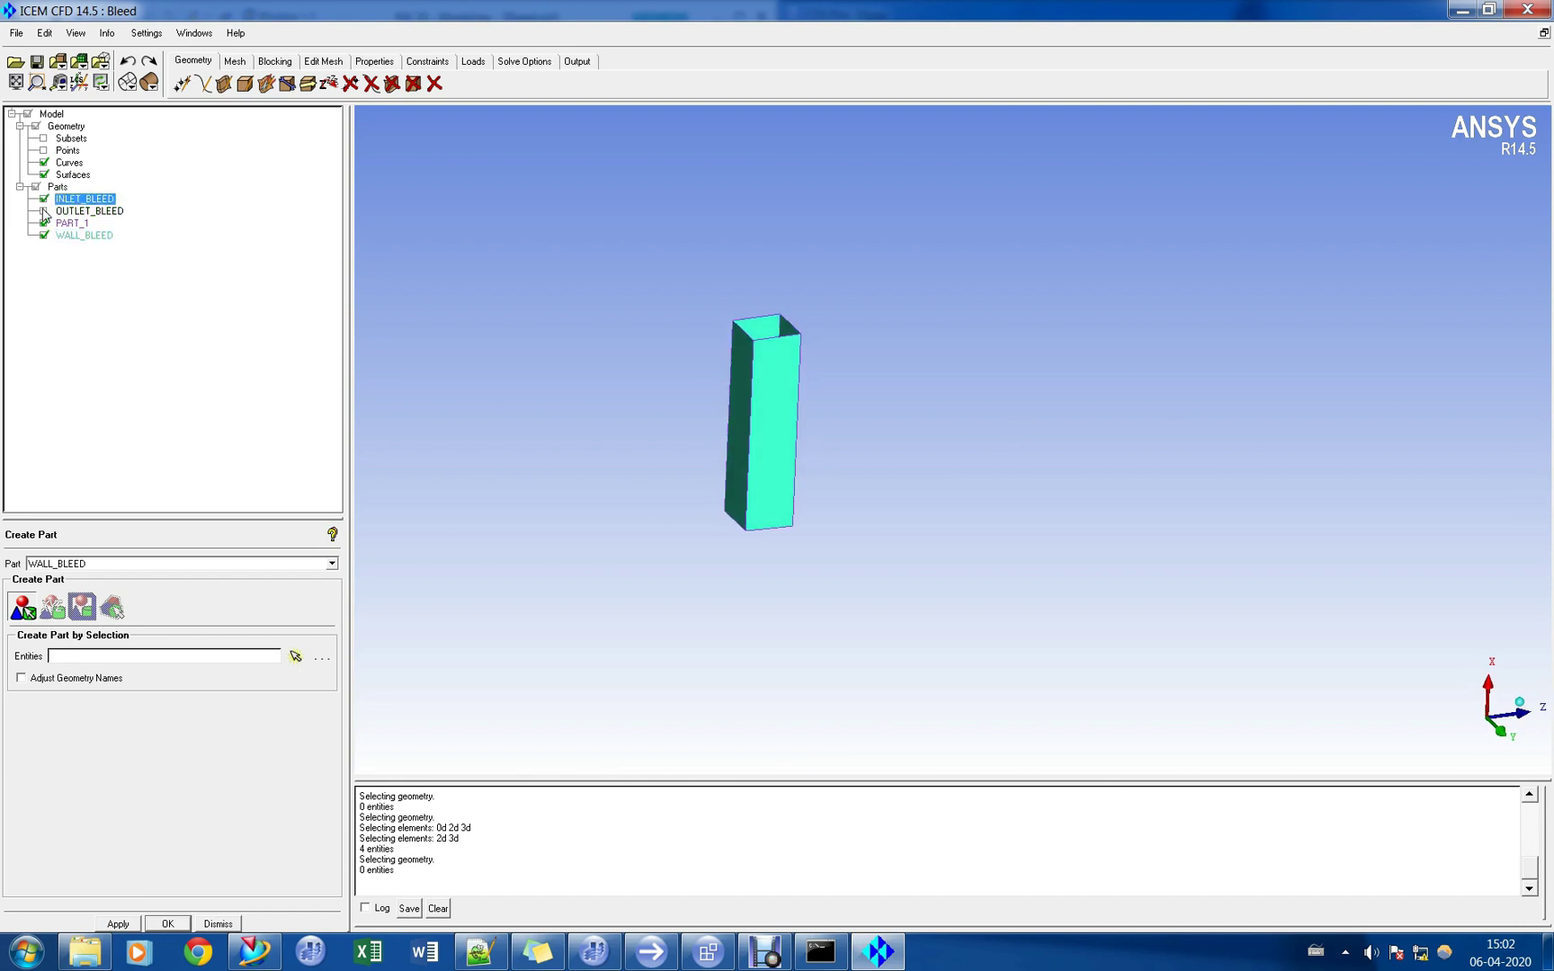
{"action": "left_click", "coordinate": [43, 211]}
{"action": "left_click", "coordinate": [43, 163]}
{"action": "left_click", "coordinate": [43, 163]}
{"action": "left_click", "coordinate": [43, 175]}
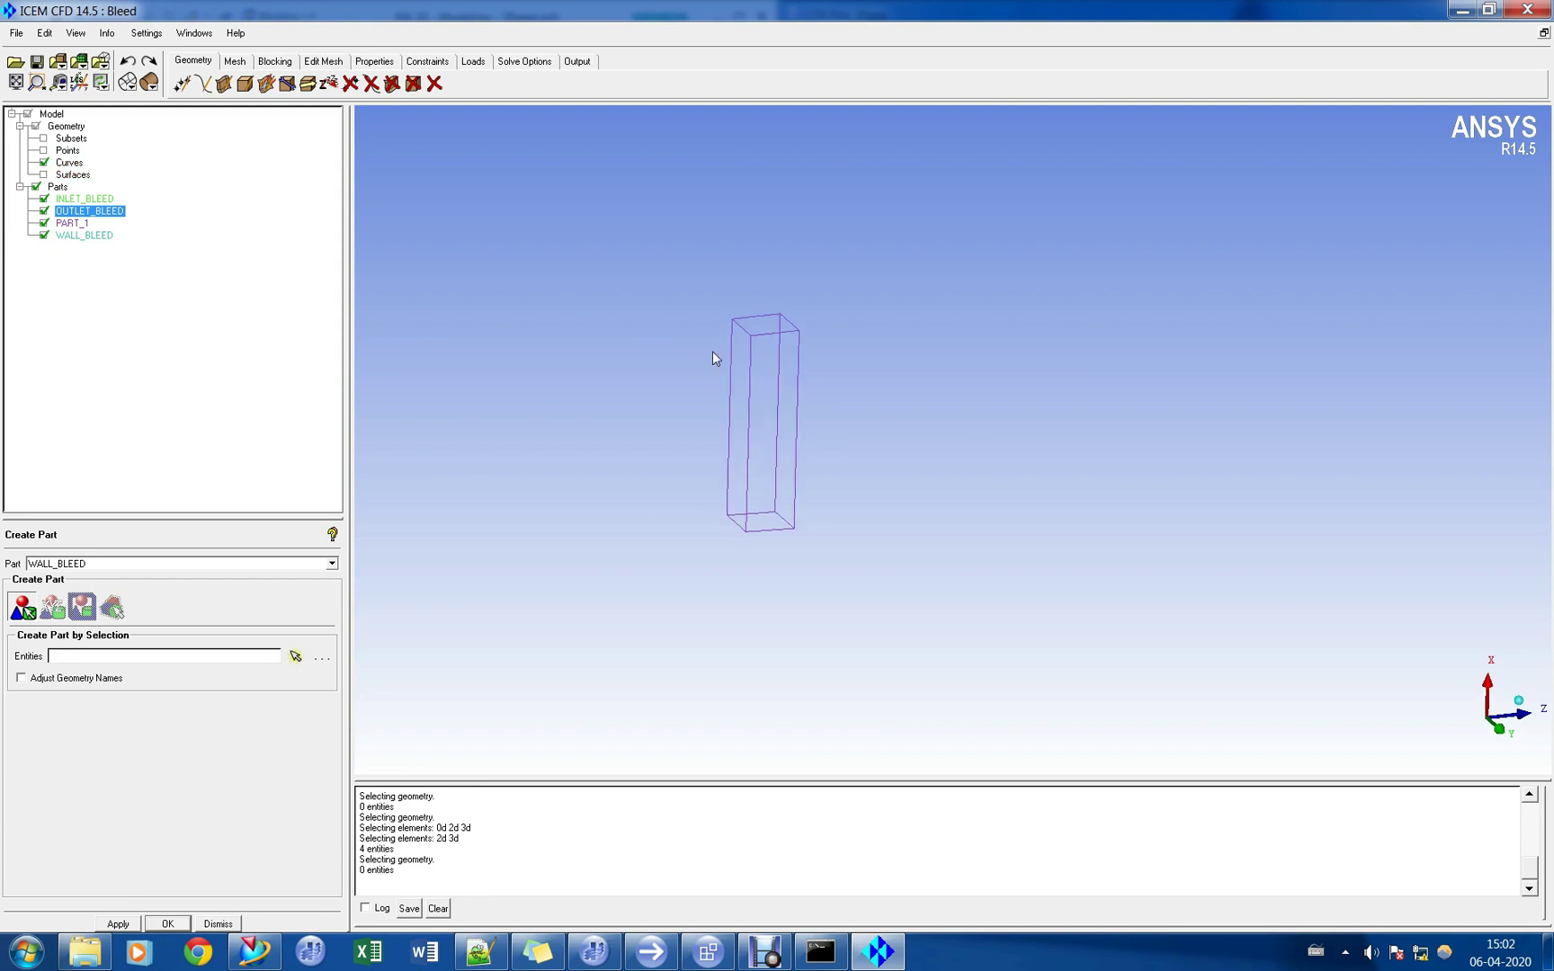
Initialize a 3D Bounding Box block around all slot geometry in part SOLID, and clear the message log.
{"action": "left_click", "coordinate": [275, 63]}
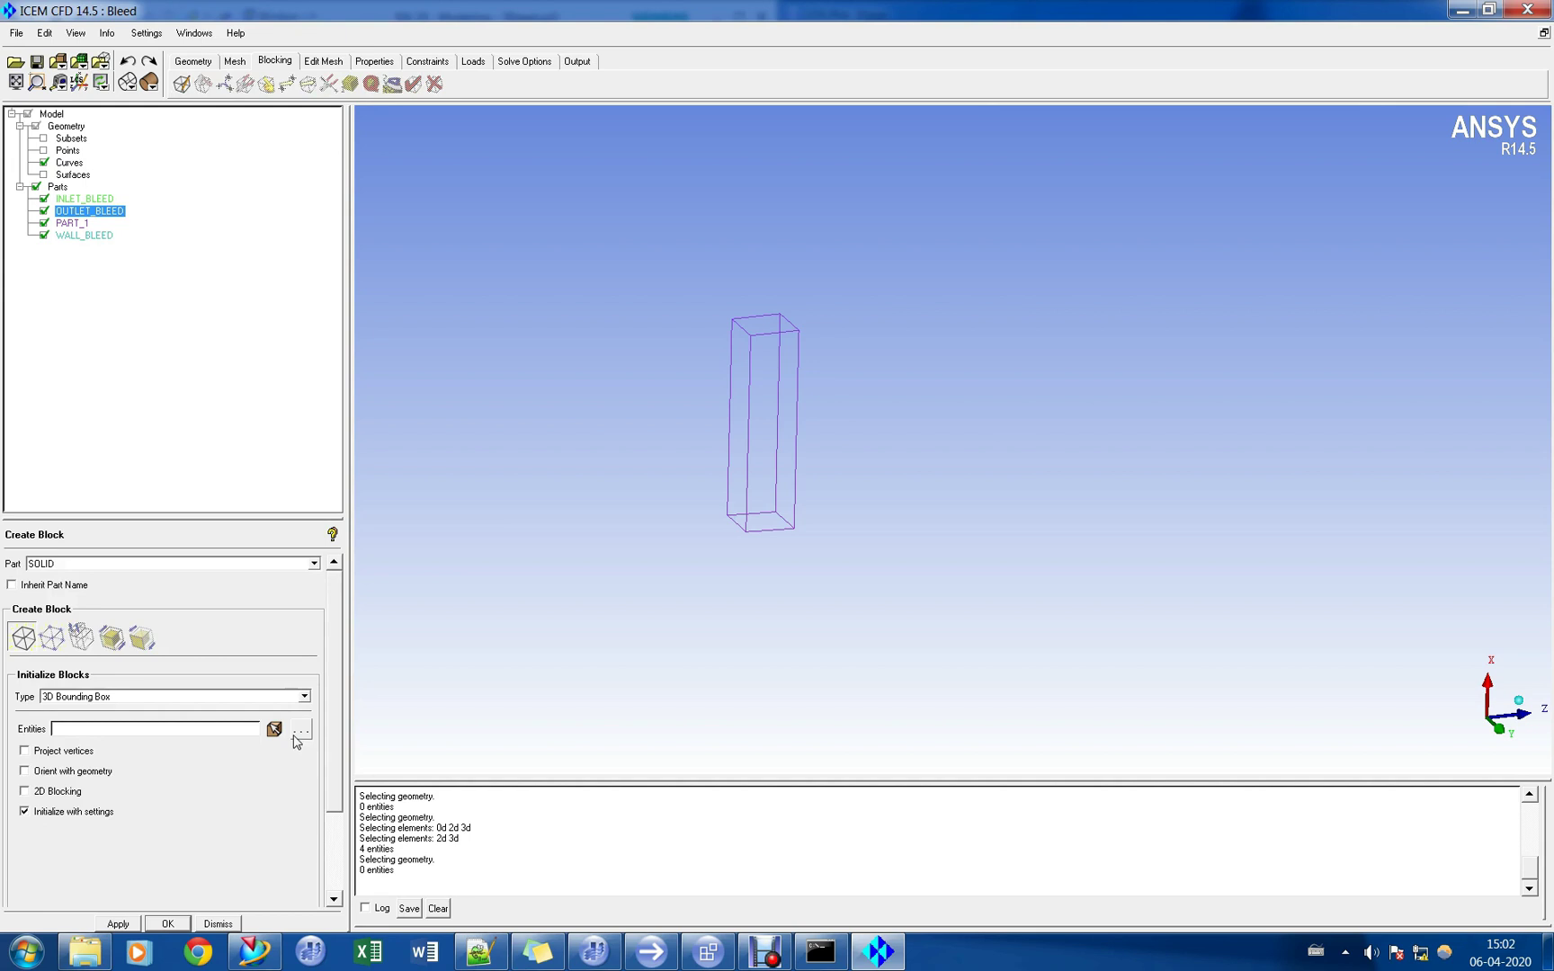
{"action": "left_click", "coordinate": [274, 730]}
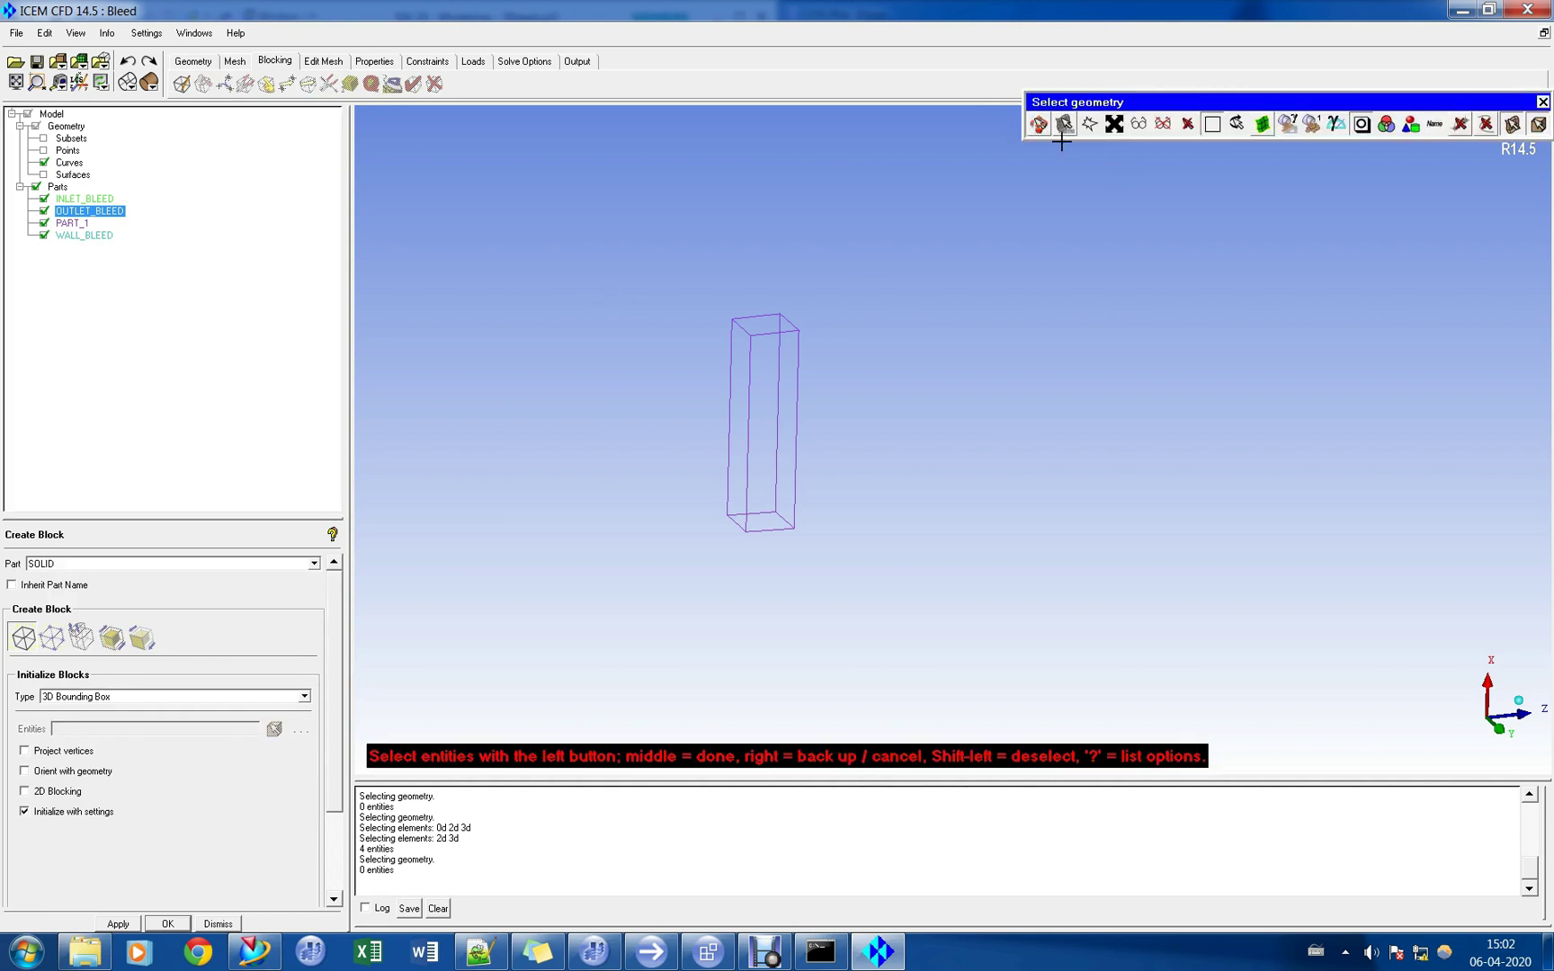
{"action": "left_click", "coordinate": [1115, 123]}
{"action": "middle_click", "coordinate": [769, 379]}
{"action": "left_click_drag", "start_coordinate": [754, 422], "coordinate": [764, 504]}
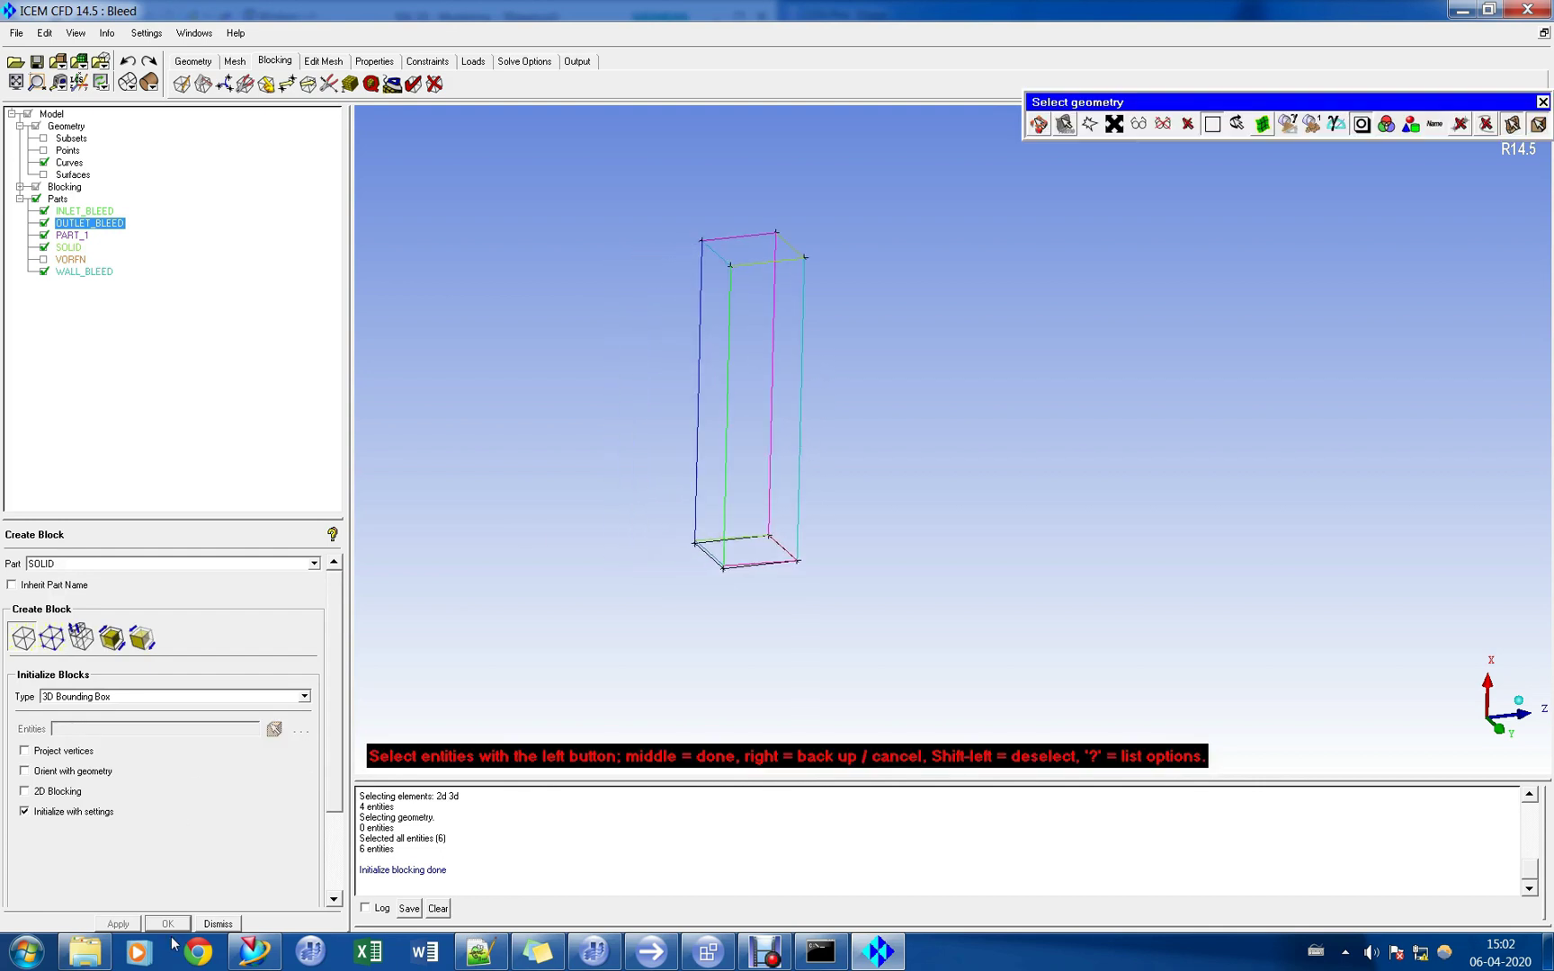
{"action": "left_click", "coordinate": [438, 909]}
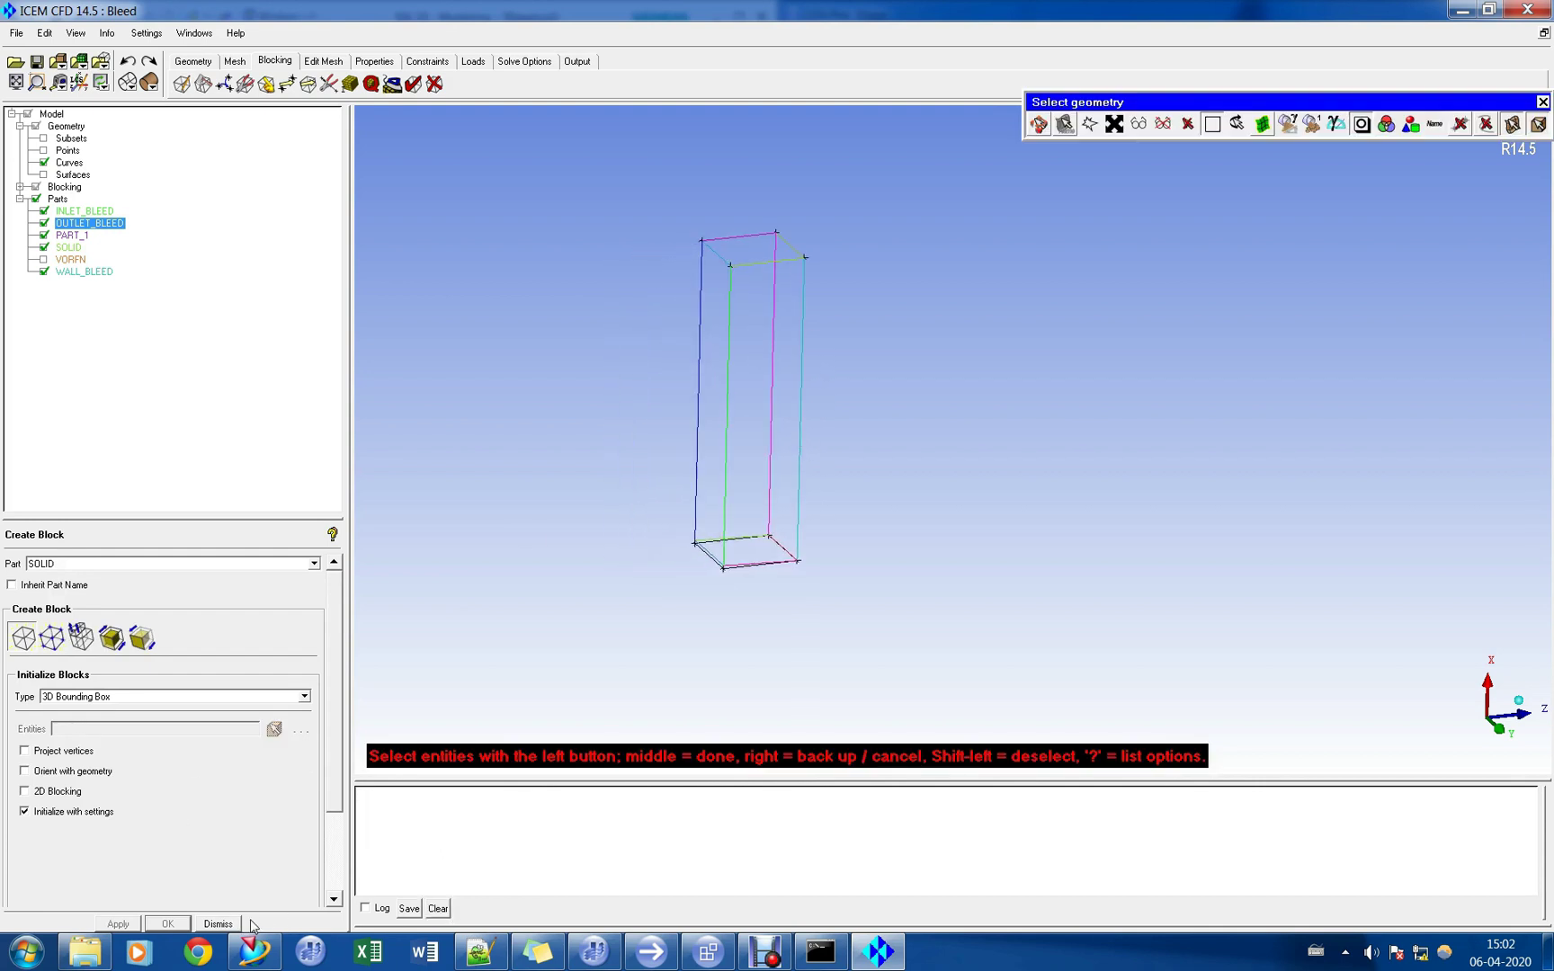
{"action": "left_click", "coordinate": [217, 924]}
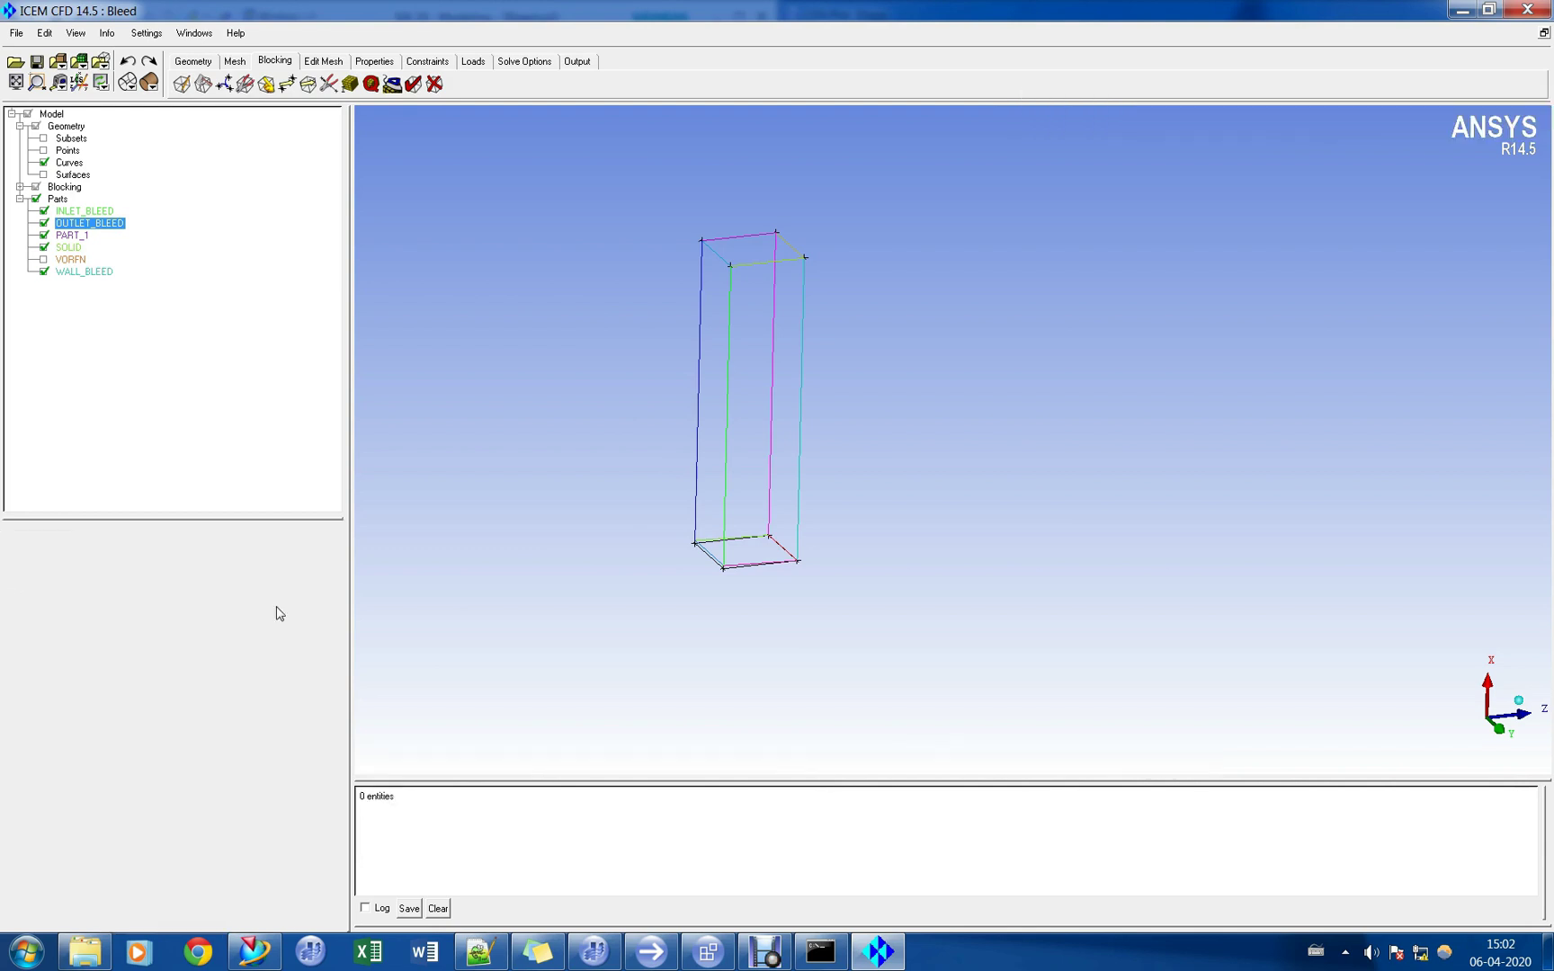
Start the block vertex-to-point association and turn on the display of the geometry points.
{"action": "left_click", "coordinate": [270, 87]}
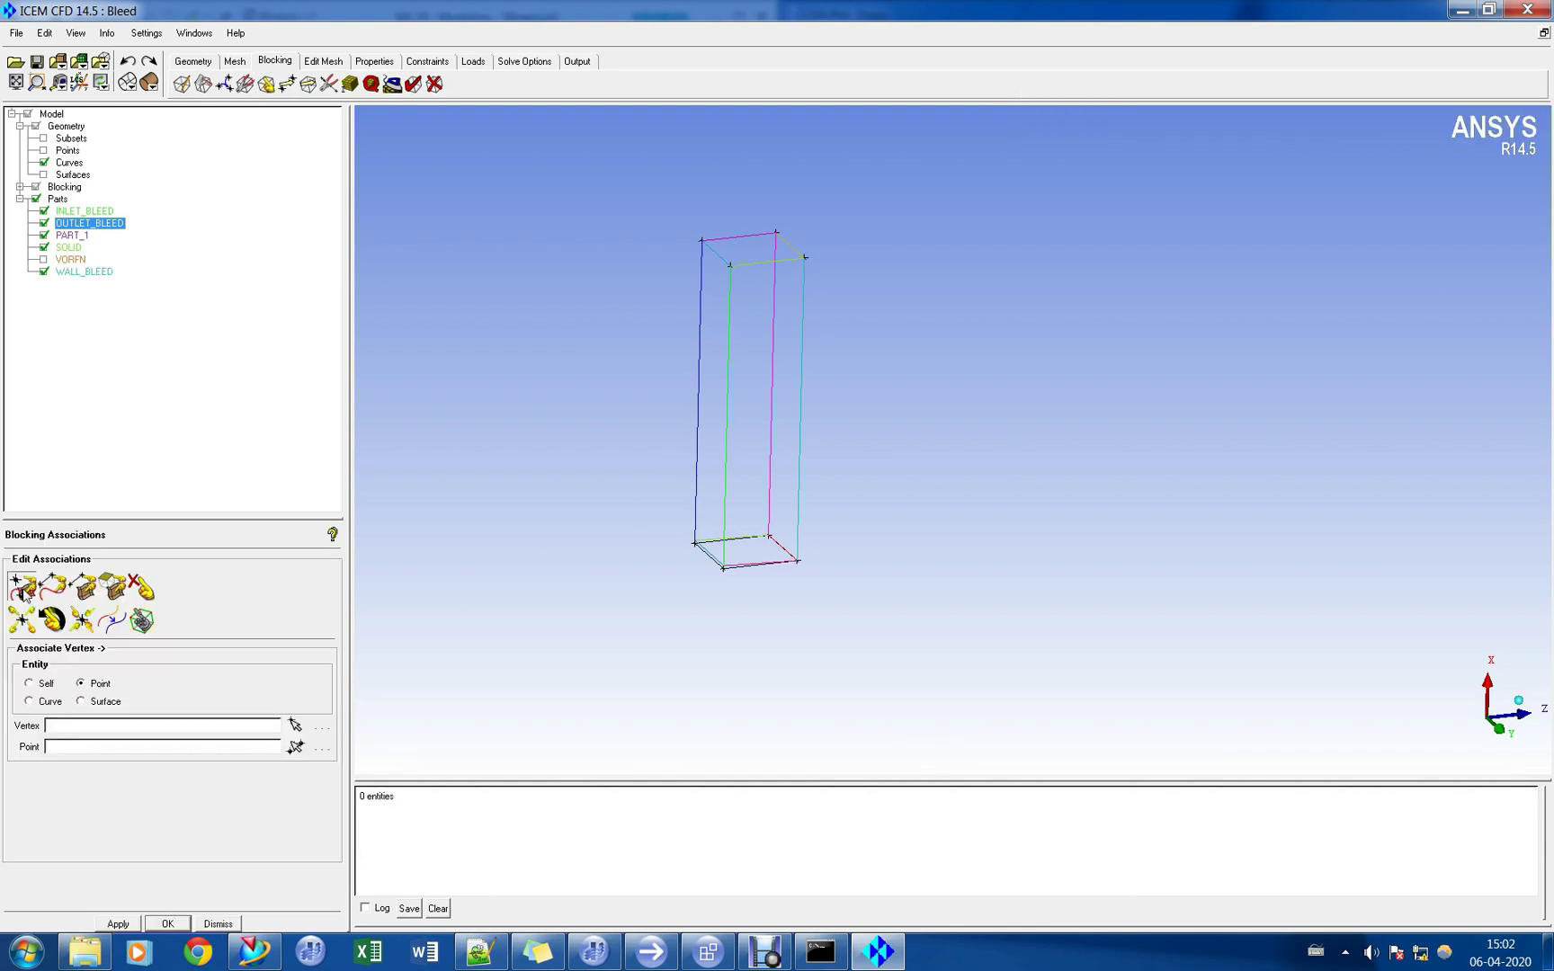
{"action": "left_click", "coordinate": [721, 573]}
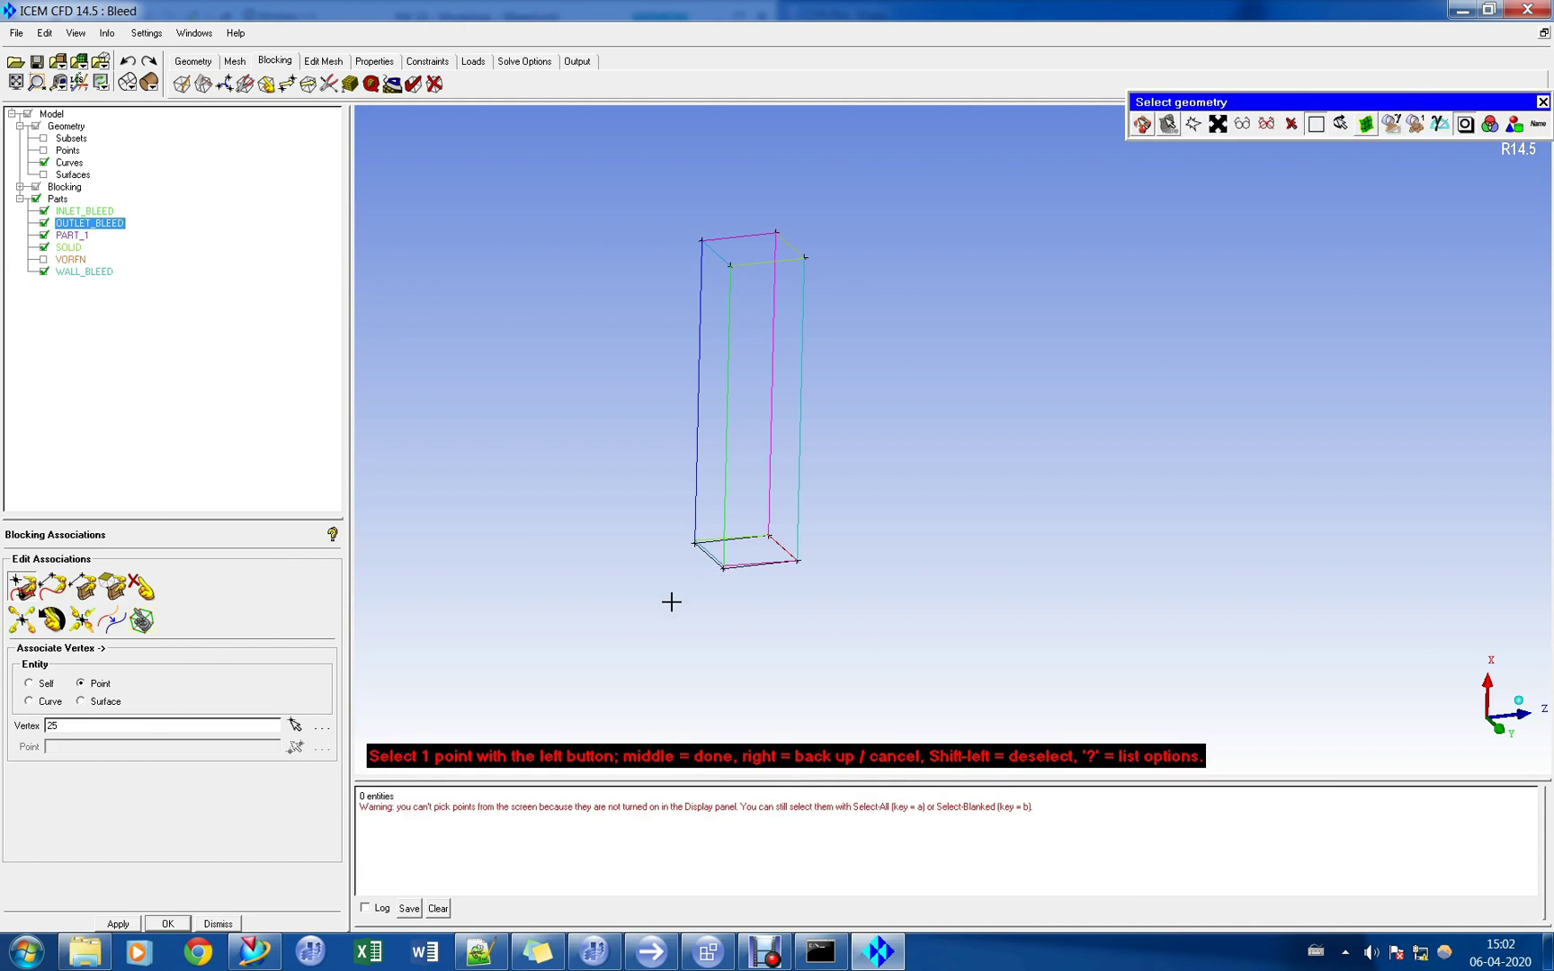
{"action": "left_click", "coordinate": [43, 150]}
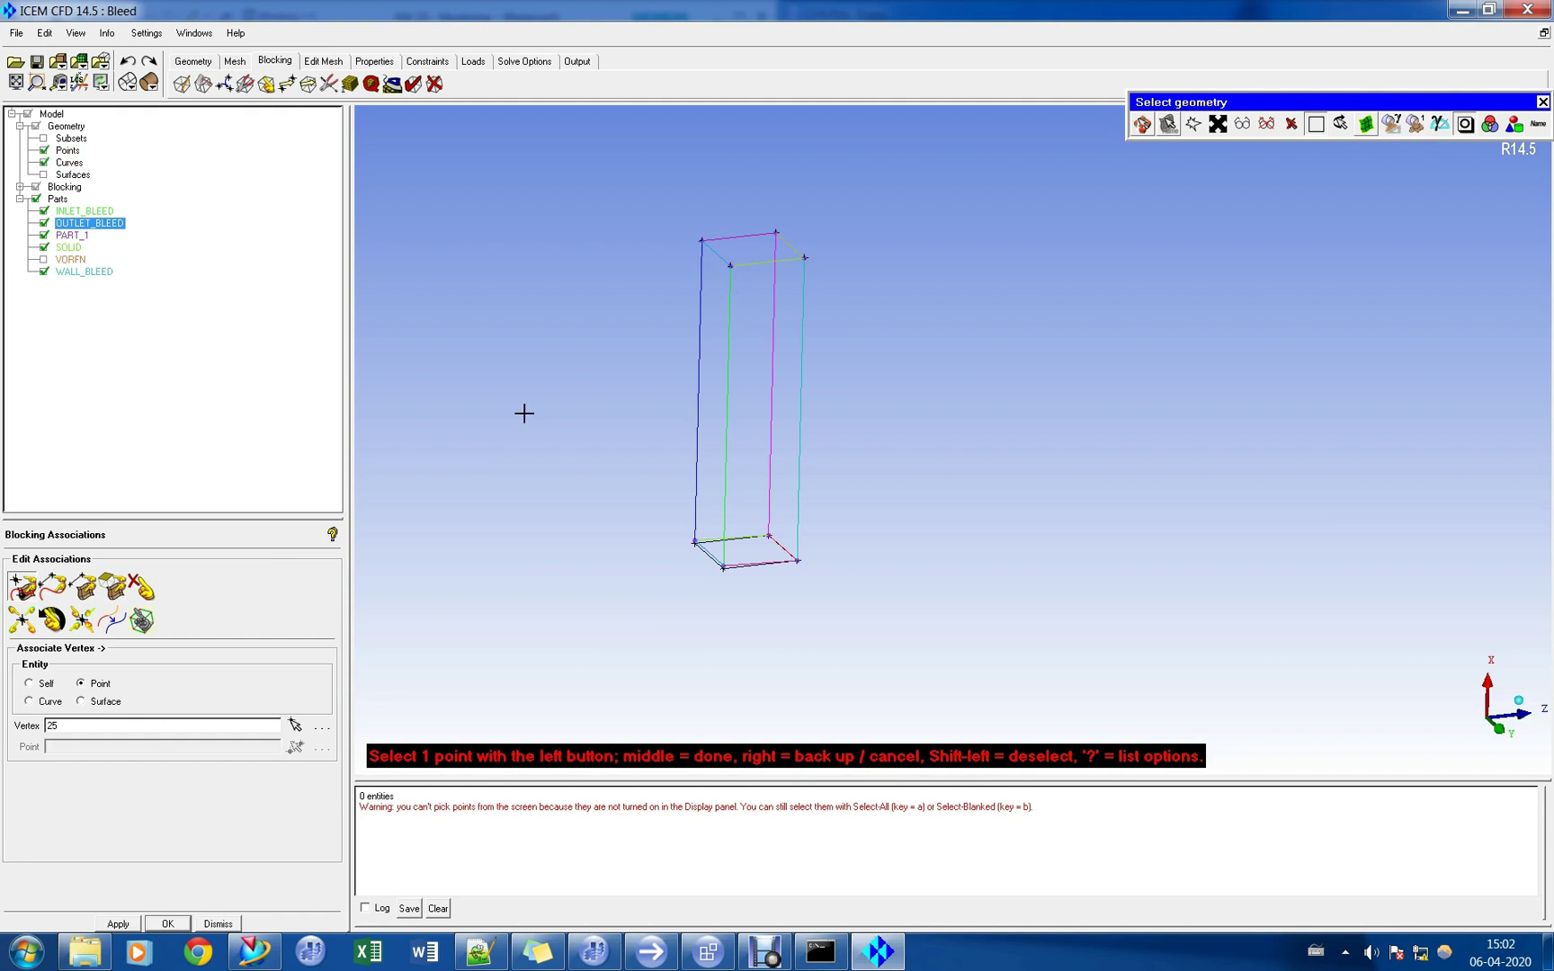
{"action": "middle_click", "coordinate": [559, 429]}
Associate the four block vertices at the slot's lower end with their matching geometry corner points.
{"action": "right_click_drag", "start_coordinate": [727, 648], "coordinate": [642, 392]}
{"action": "middle_click_drag", "start_coordinate": [641, 392], "coordinate": [888, 356]}
{"action": "scroll", "coordinate": [809, 415], "scroll_direction": "up", "scroll_amount": 1}
{"action": "middle_click_drag", "start_coordinate": [807, 476], "coordinate": [804, 433]}
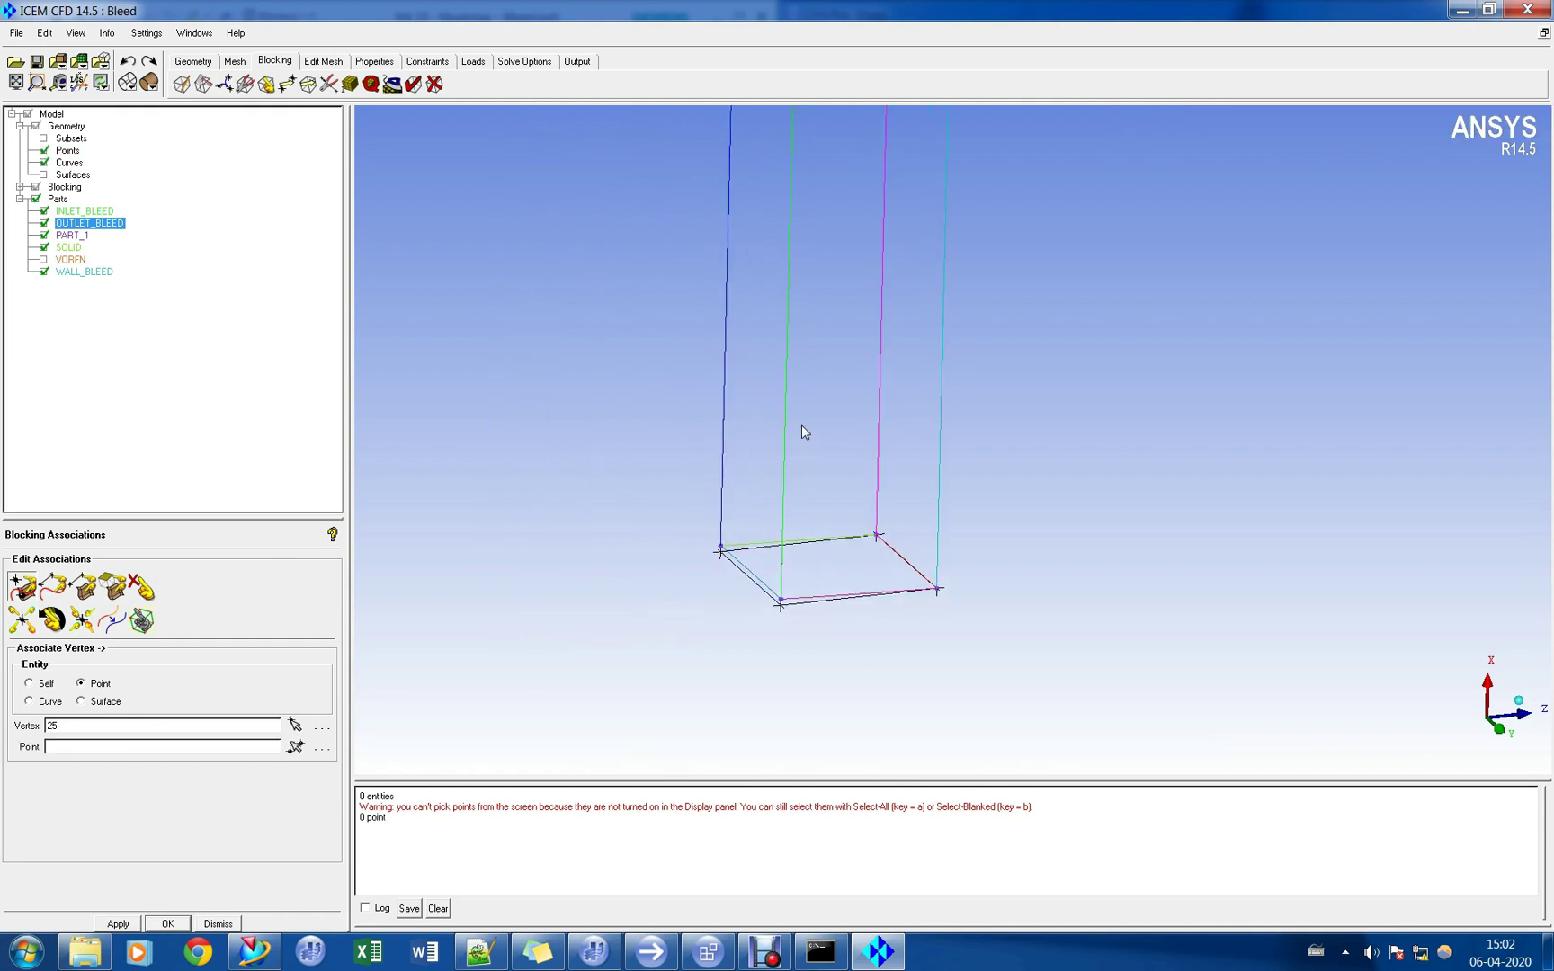
{"action": "left_click", "coordinate": [297, 727]}
{"action": "right_click", "coordinate": [469, 656]}
{"action": "left_click", "coordinate": [297, 727]}
{"action": "left_click", "coordinate": [779, 600]}
{"action": "left_click", "coordinate": [739, 624]}
{"action": "left_click", "coordinate": [722, 555]}
{"action": "left_click", "coordinate": [895, 576]}
{"action": "left_click", "coordinate": [938, 591]}
{"action": "left_click", "coordinate": [940, 593]}
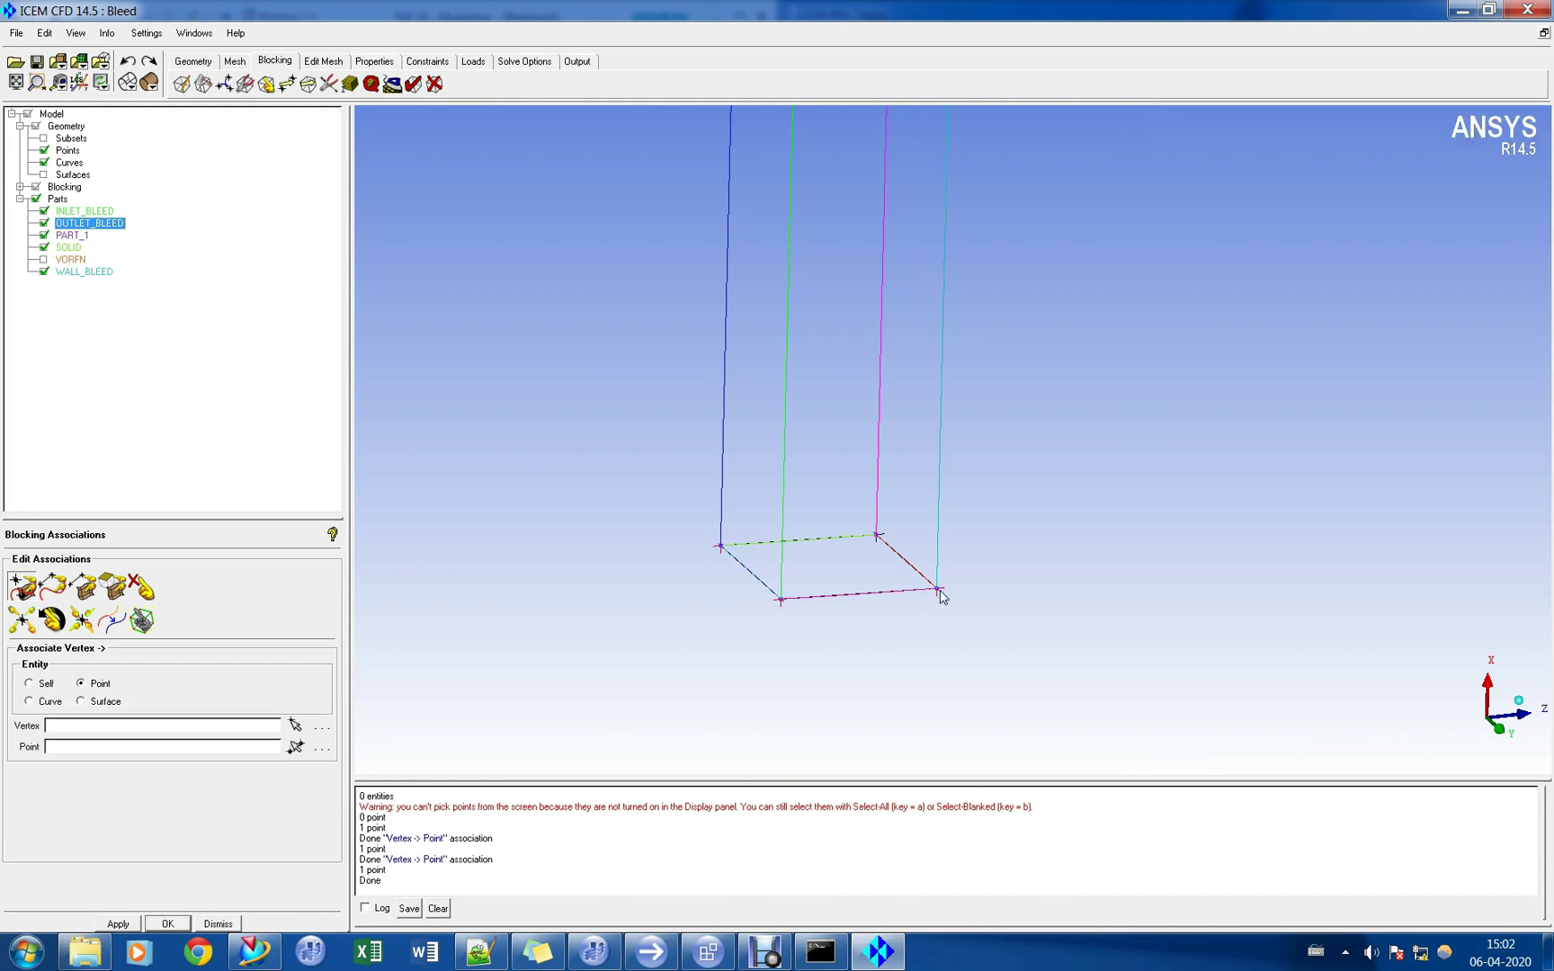
{"action": "left_click", "coordinate": [874, 537]}
{"action": "left_click", "coordinate": [874, 537]}
Associate the four block vertices at the slot's upper end with their matching geometry corner points.
{"action": "right_click", "coordinate": [1070, 459]}
{"action": "left_click_drag", "start_coordinate": [1065, 437], "coordinate": [909, 340]}
{"action": "left_click", "coordinate": [295, 725]}
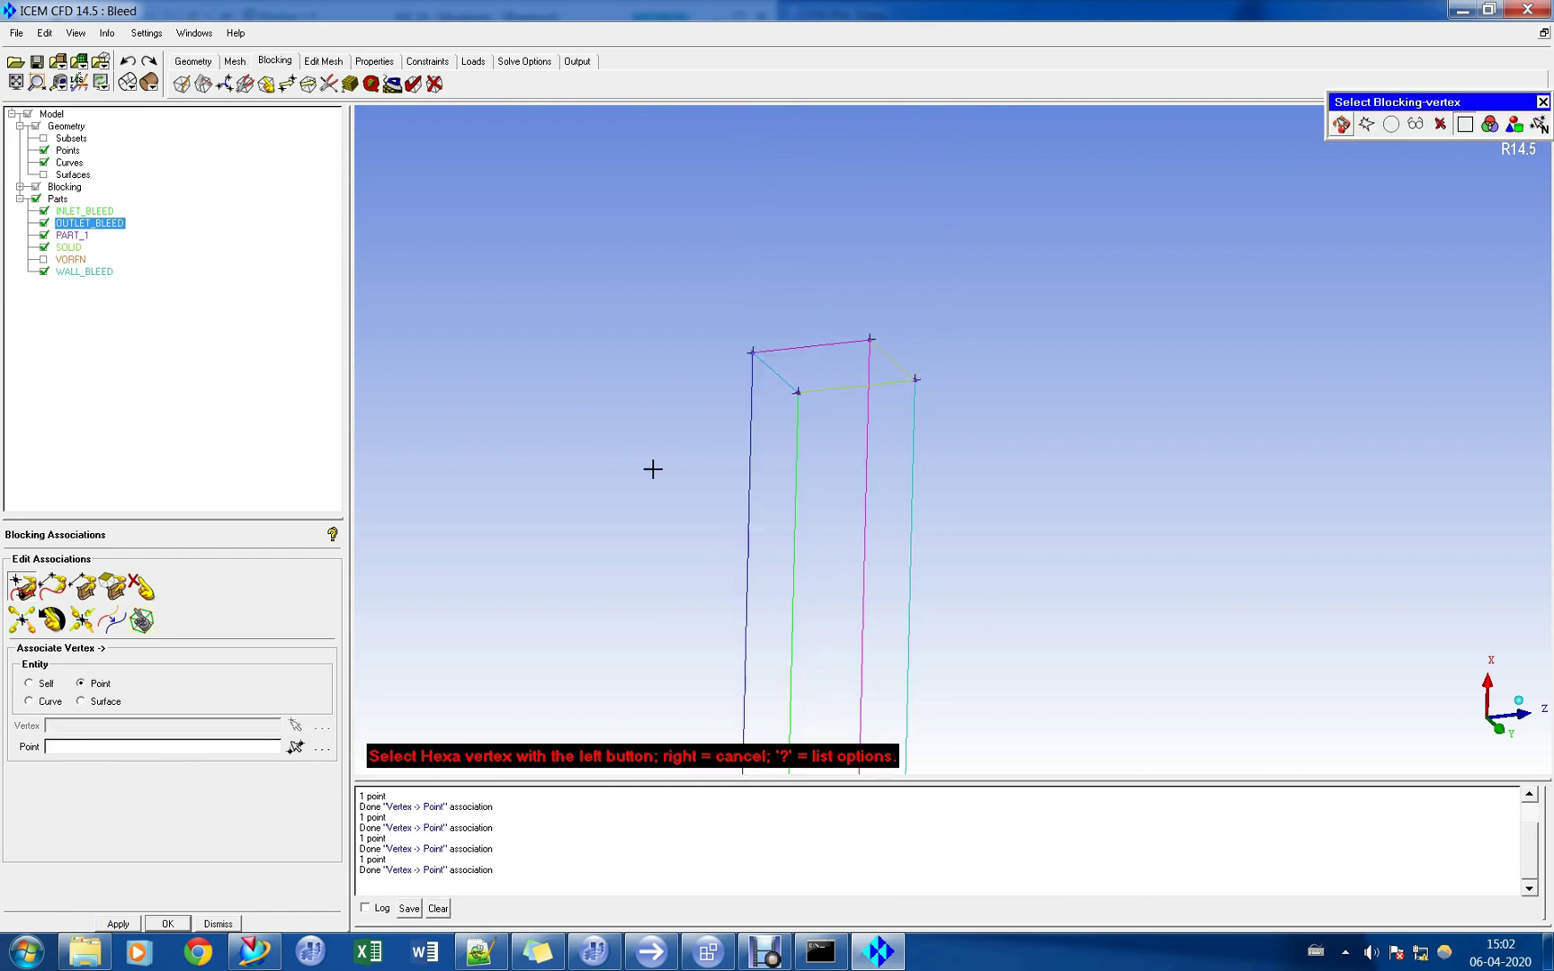
{"action": "left_click", "coordinate": [917, 375]}
{"action": "left_click", "coordinate": [918, 375]}
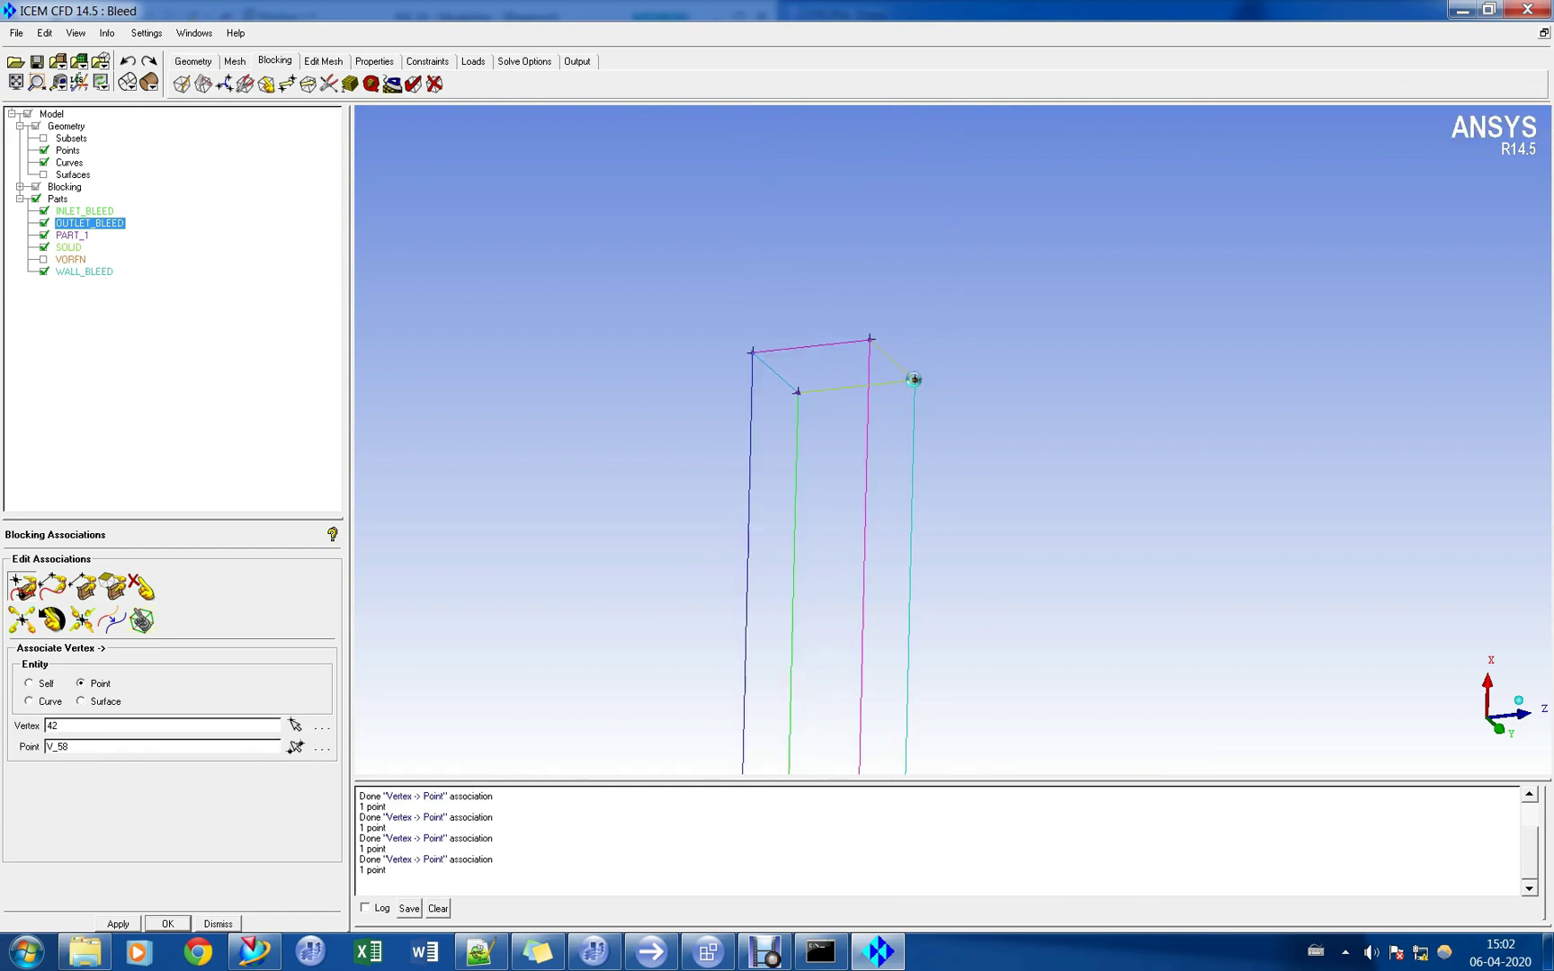
{"action": "left_click", "coordinate": [871, 340]}
{"action": "left_click", "coordinate": [871, 341]}
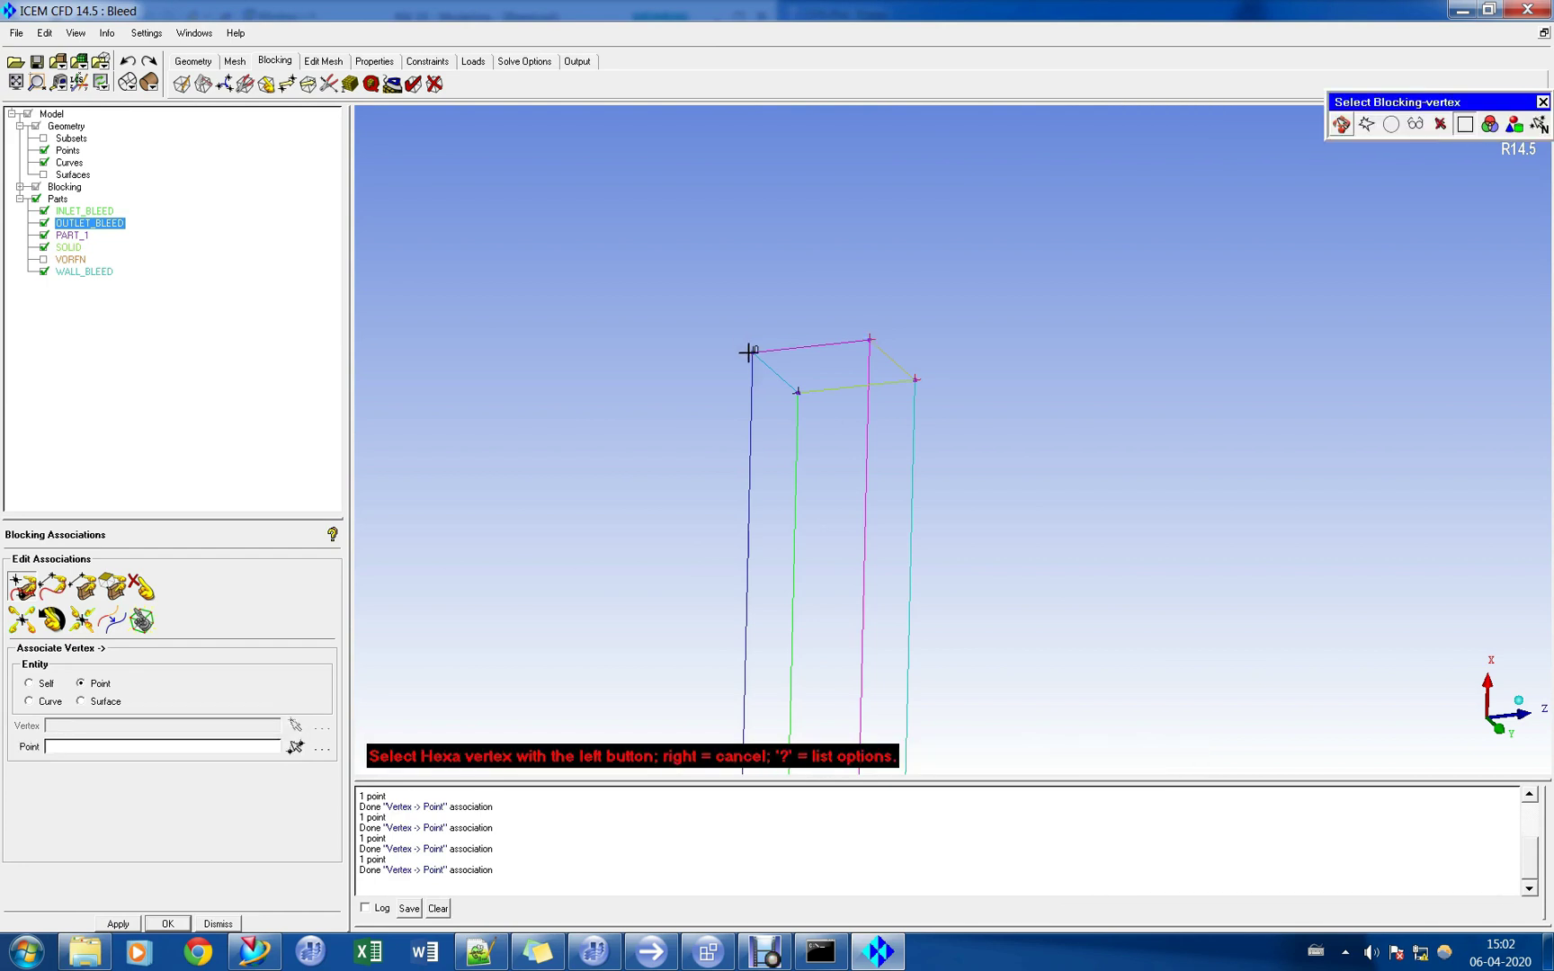
{"action": "left_click", "coordinate": [797, 392]}
{"action": "left_click", "coordinate": [796, 392]}
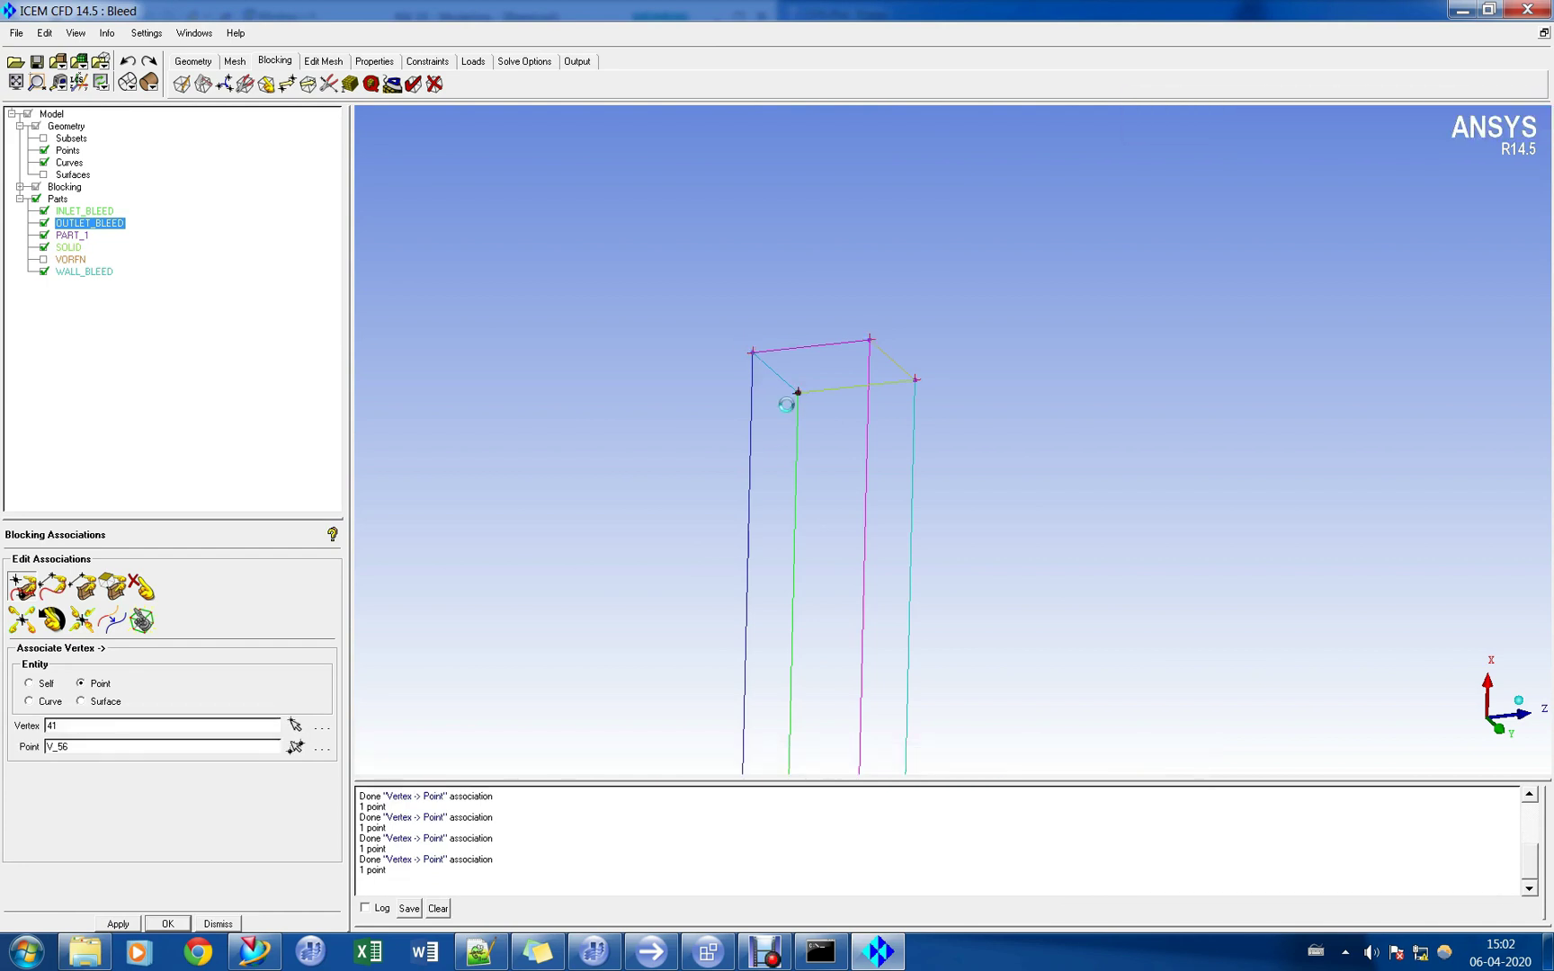
{"action": "middle_click", "coordinate": [781, 454]}
Associate the four block edges of the slot's lower face with the corresponding geometry curves.
{"action": "right_click_drag", "start_coordinate": [781, 687], "coordinate": [742, 441]}
{"action": "right_click_drag", "start_coordinate": [776, 548], "coordinate": [747, 450]}
{"action": "left_click", "coordinate": [51, 586]}
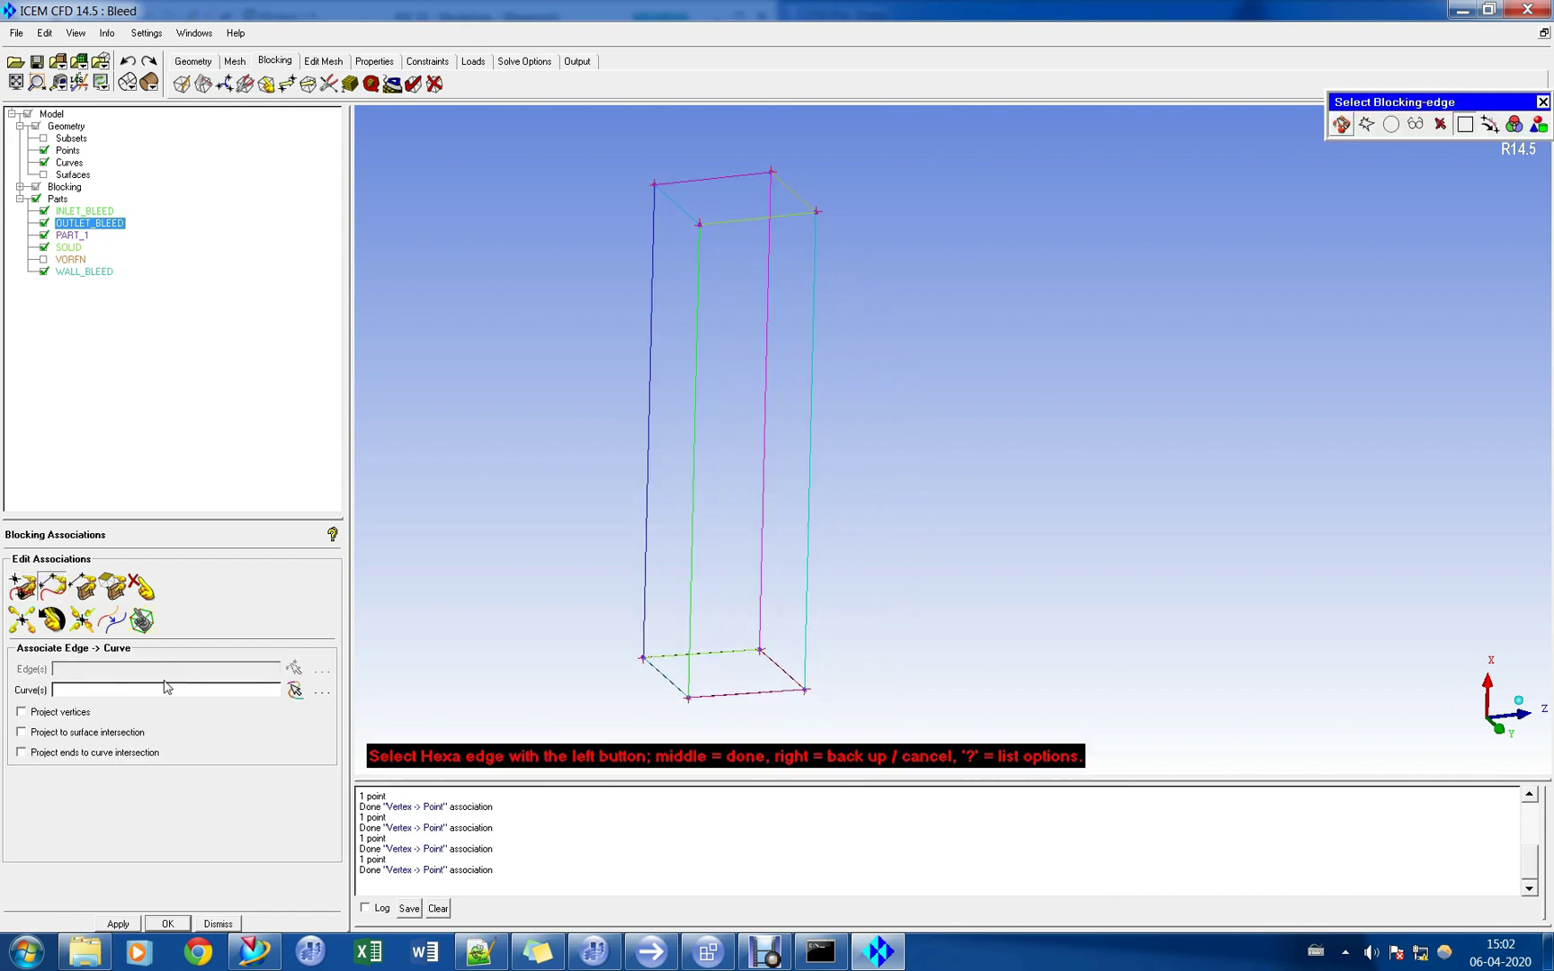
{"action": "left_click", "coordinate": [650, 682]}
{"action": "middle_click", "coordinate": [650, 682]}
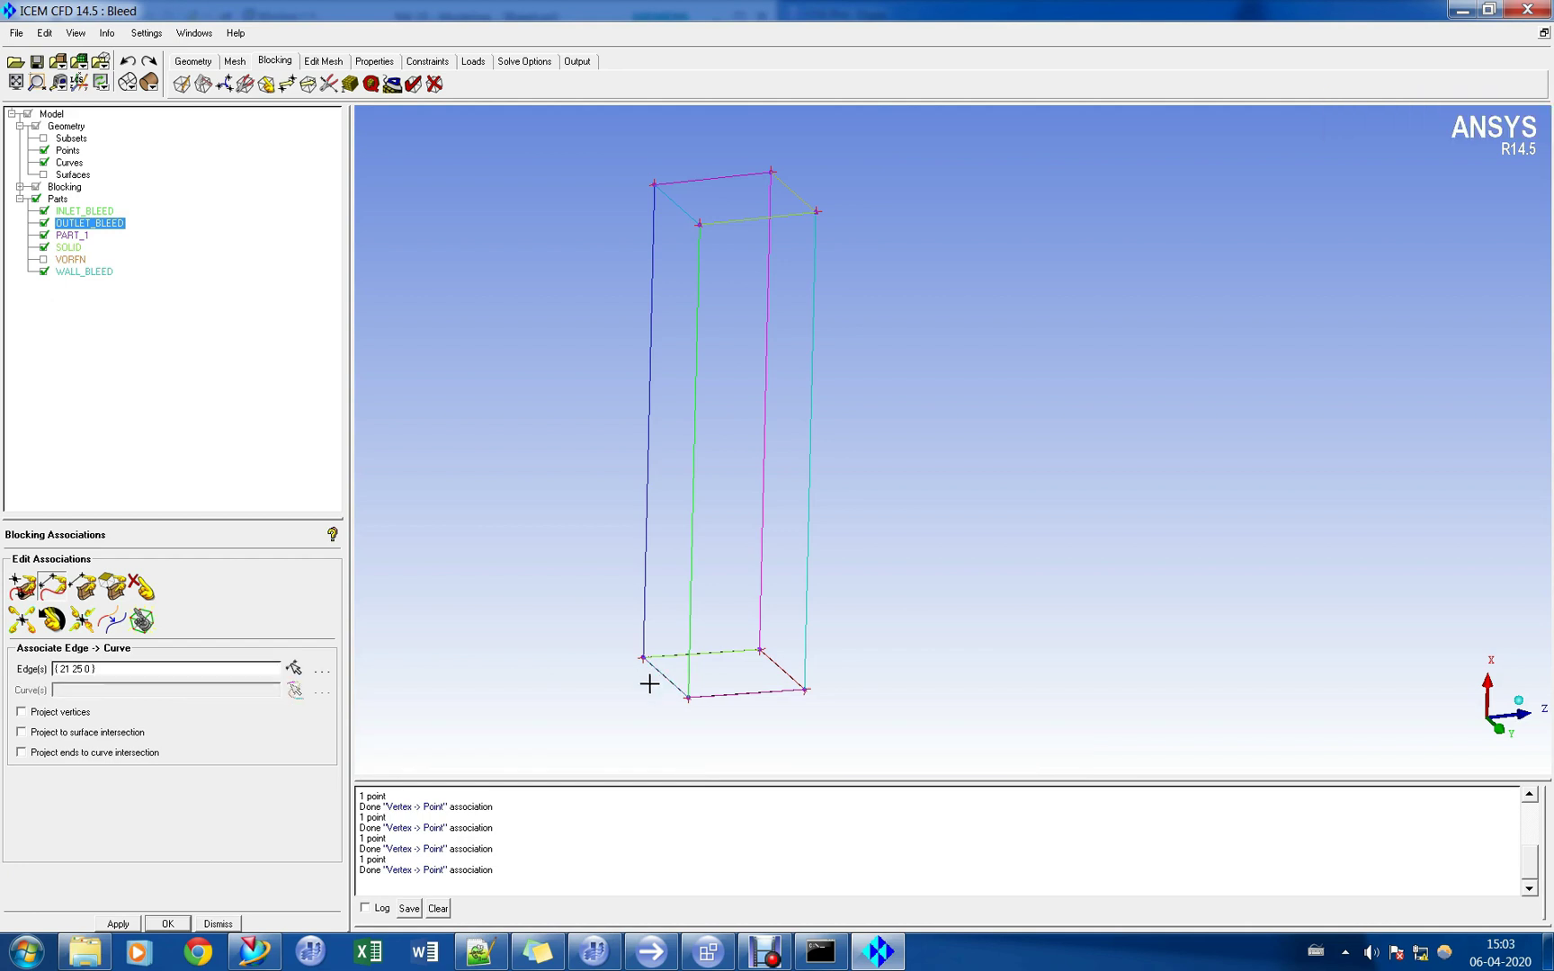
{"action": "left_click", "coordinate": [652, 680]}
{"action": "middle_click", "coordinate": [652, 680]}
{"action": "left_click", "coordinate": [756, 687]}
{"action": "middle_click", "coordinate": [756, 688]}
{"action": "left_click", "coordinate": [754, 688]}
{"action": "middle_click", "coordinate": [753, 688]}
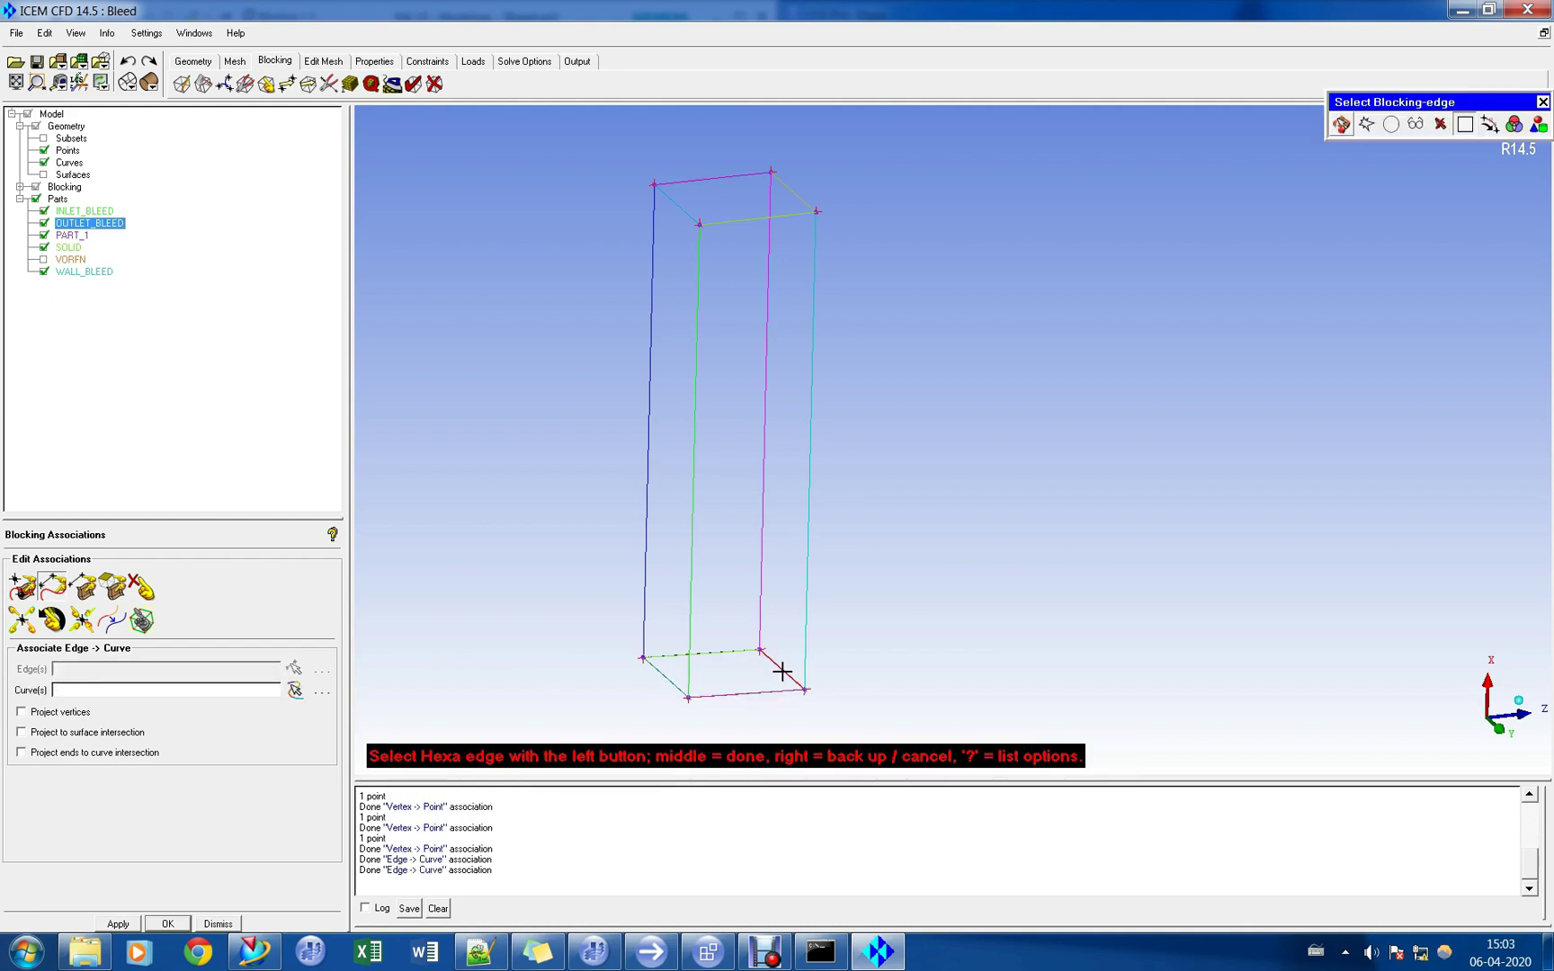
{"action": "left_click", "coordinate": [781, 670]}
{"action": "middle_click", "coordinate": [780, 670]}
{"action": "left_click", "coordinate": [730, 652]}
{"action": "middle_click", "coordinate": [730, 651]}
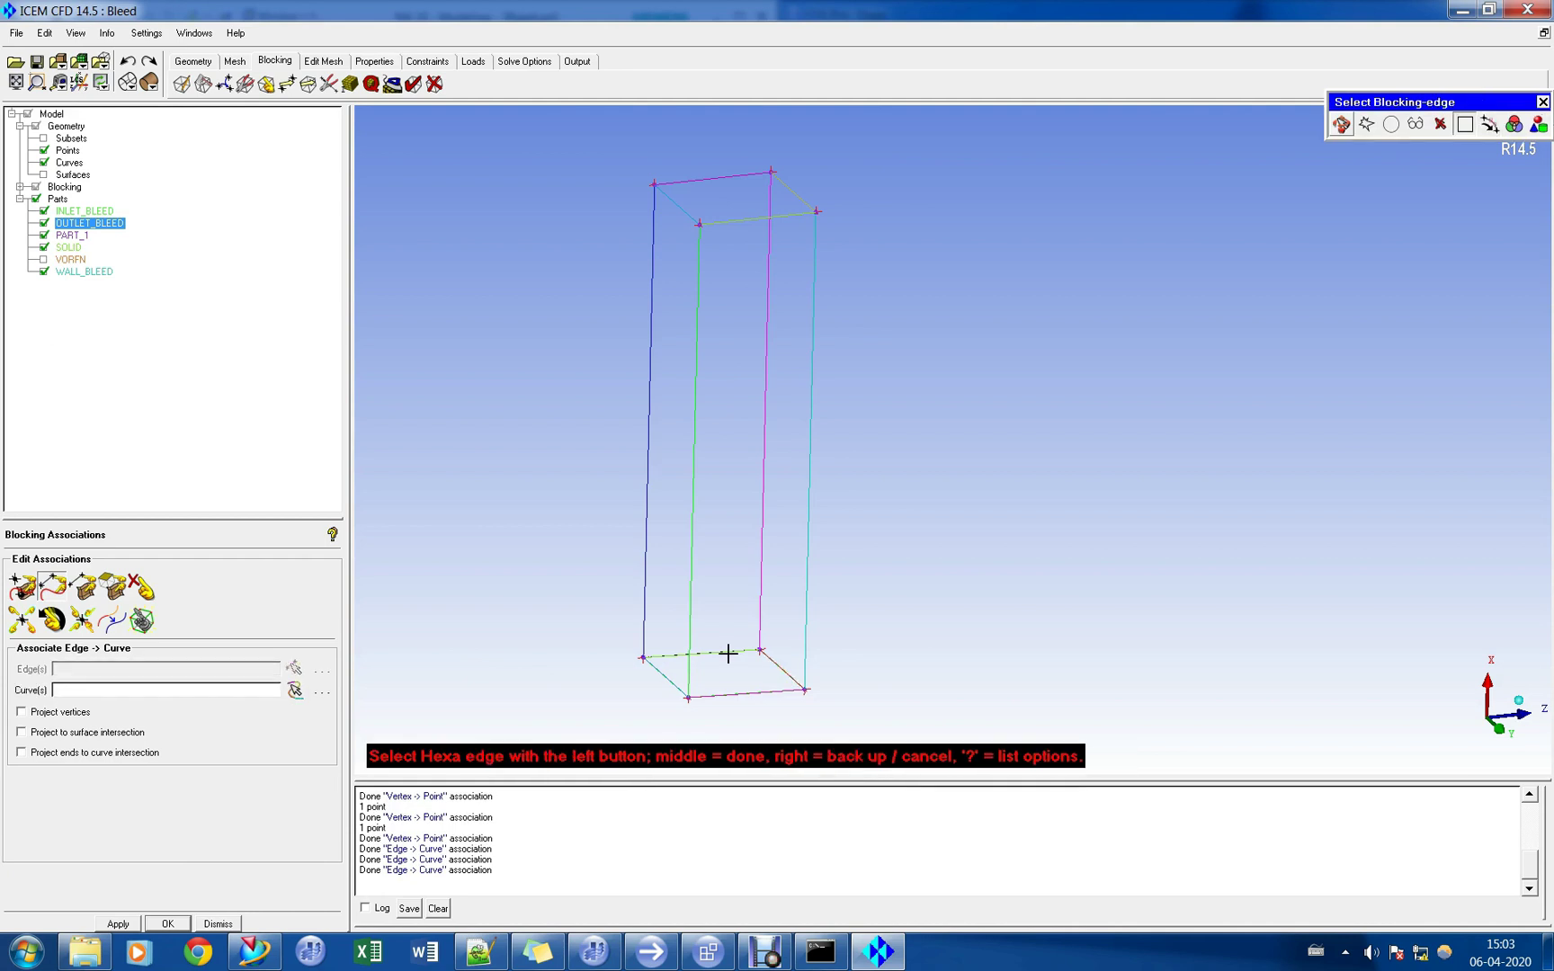
{"action": "left_click", "coordinate": [728, 655]}
{"action": "middle_click", "coordinate": [728, 654]}
{"action": "left_click", "coordinate": [731, 644]}
{"action": "middle_click", "coordinate": [731, 644]}
Associate the four block edges of the slot's upper face with the corresponding geometry curves.
{"action": "left_click", "coordinate": [732, 224]}
{"action": "middle_click", "coordinate": [732, 225]}
{"action": "left_click", "coordinate": [735, 223]}
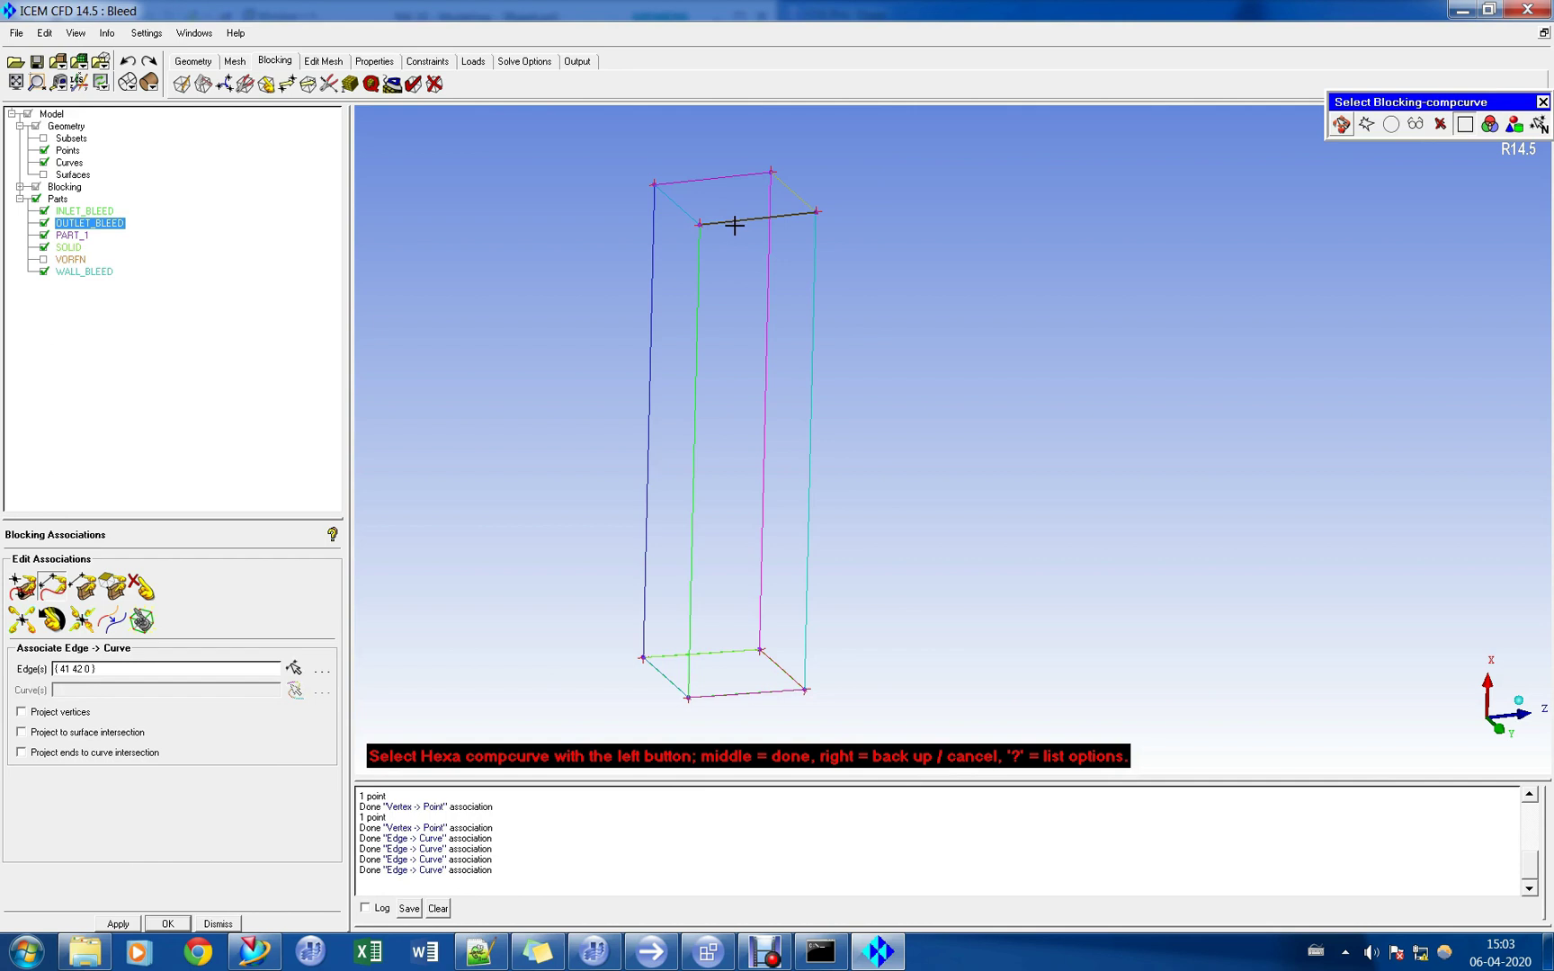
{"action": "middle_click", "coordinate": [735, 225]}
{"action": "left_click", "coordinate": [686, 211]}
{"action": "middle_click", "coordinate": [686, 211]}
{"action": "left_click", "coordinate": [686, 210]}
{"action": "middle_click", "coordinate": [687, 208]}
{"action": "left_click", "coordinate": [691, 188]}
{"action": "middle_click", "coordinate": [694, 186]}
{"action": "left_click", "coordinate": [697, 180]}
{"action": "middle_click", "coordinate": [791, 181]}
{"action": "left_click", "coordinate": [803, 197]}
{"action": "middle_click", "coordinate": [804, 195]}
{"action": "left_click", "coordinate": [805, 196]}
{"action": "middle_click", "coordinate": [836, 190]}
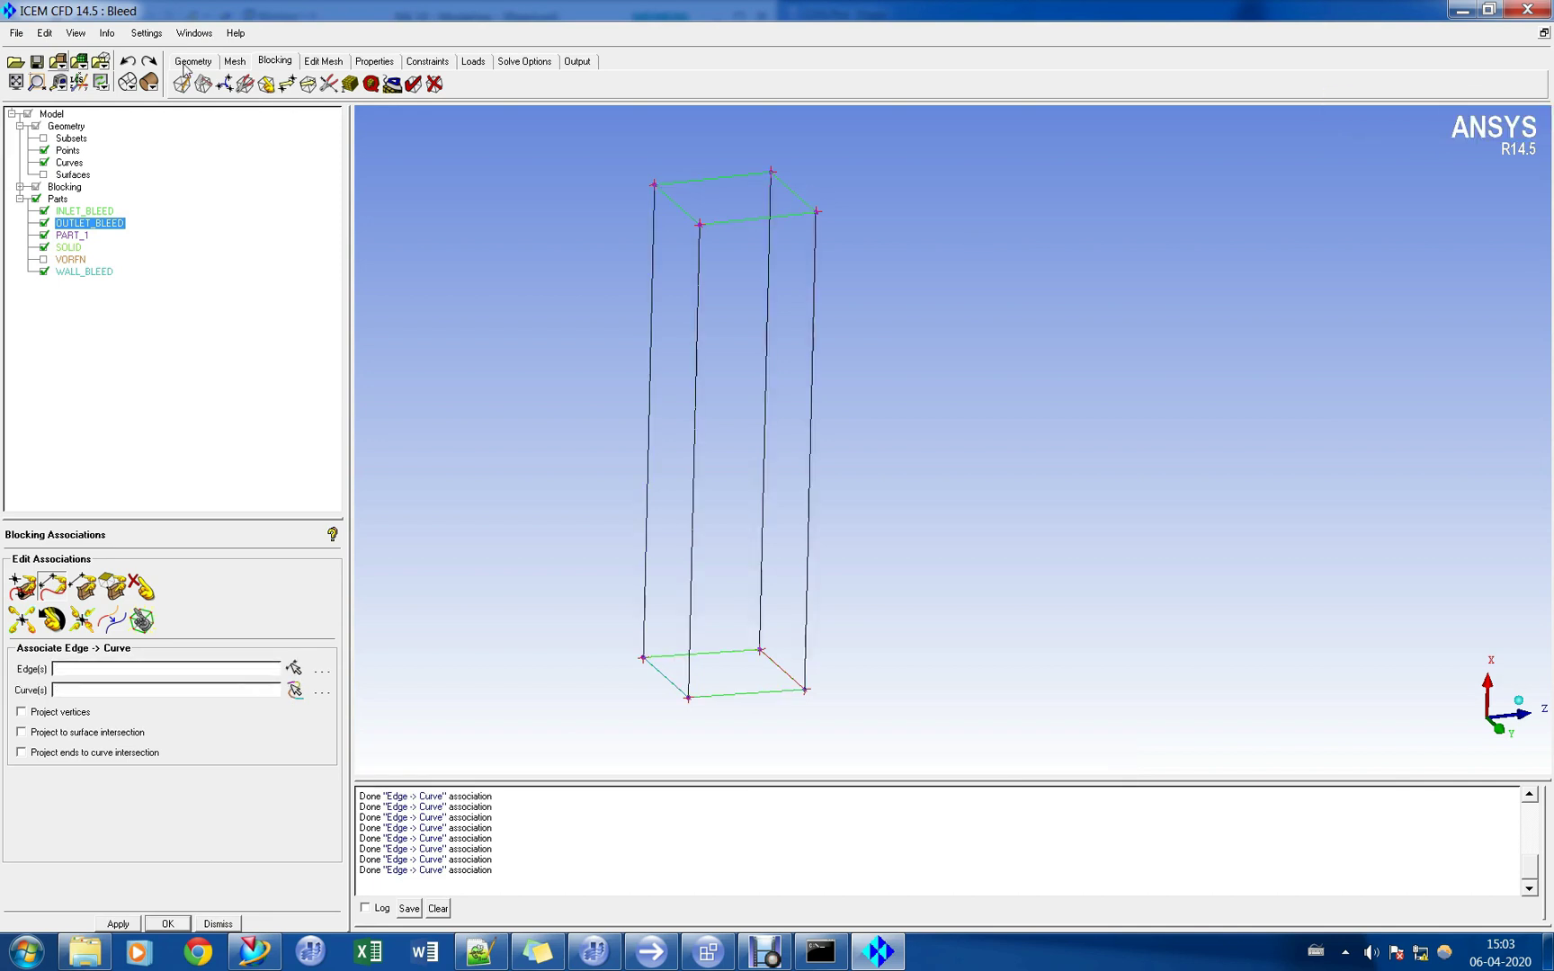
{"action": "left_click", "coordinate": [325, 62]}
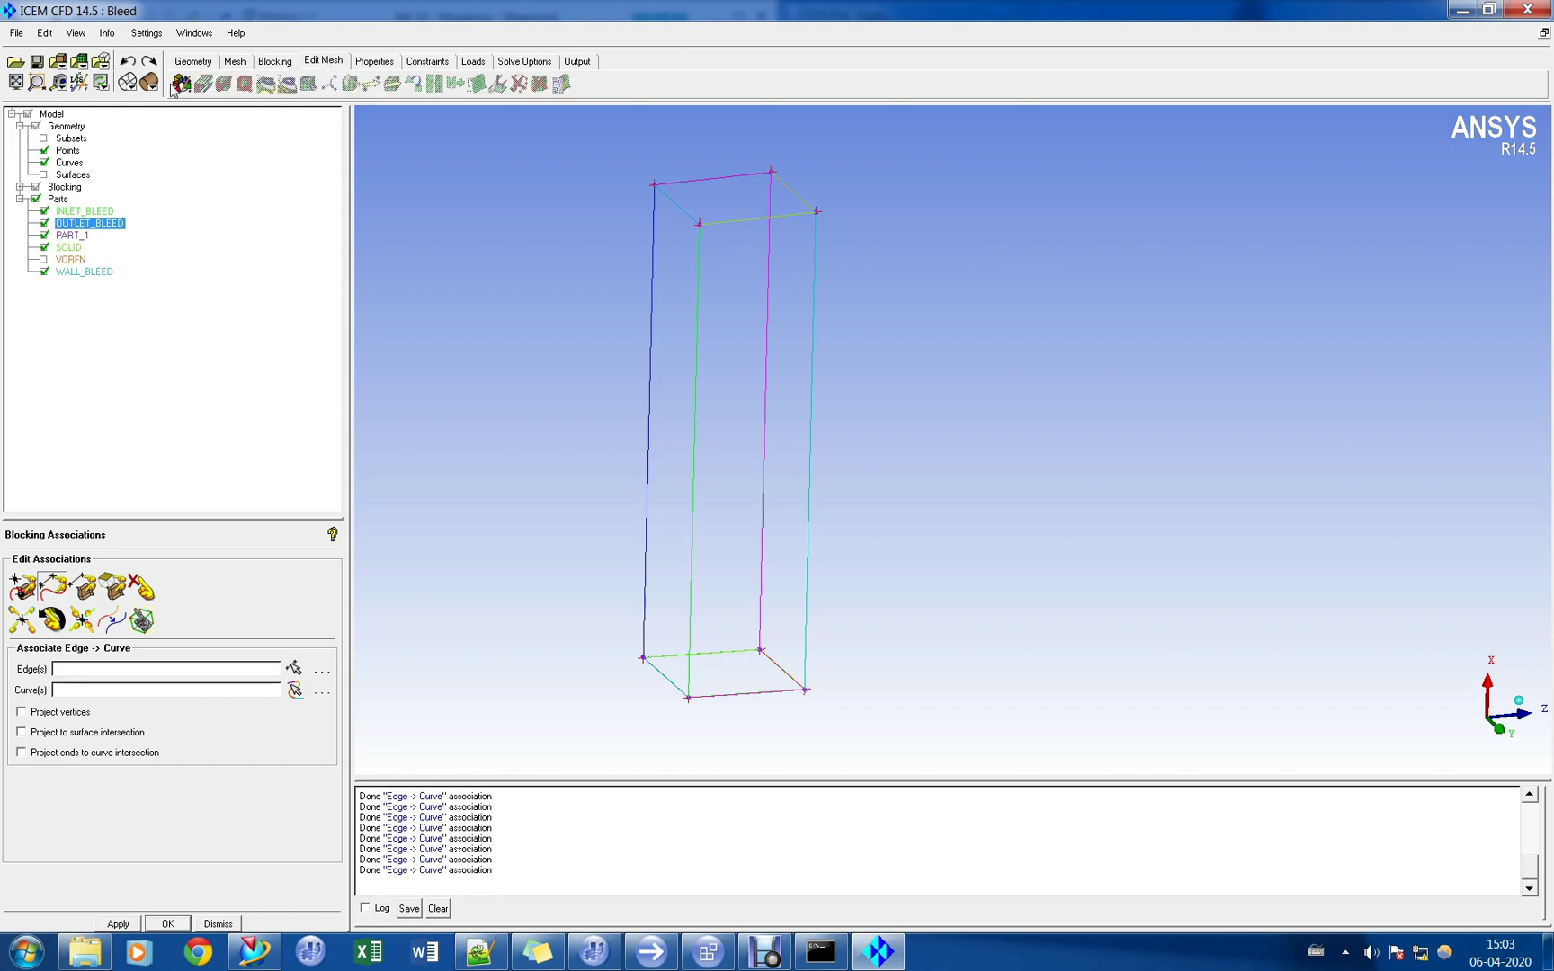
{"action": "left_click", "coordinate": [275, 63]}
{"action": "left_click", "coordinate": [325, 63]}
{"action": "left_click", "coordinate": [277, 63]}
{"action": "left_click", "coordinate": [329, 85]}
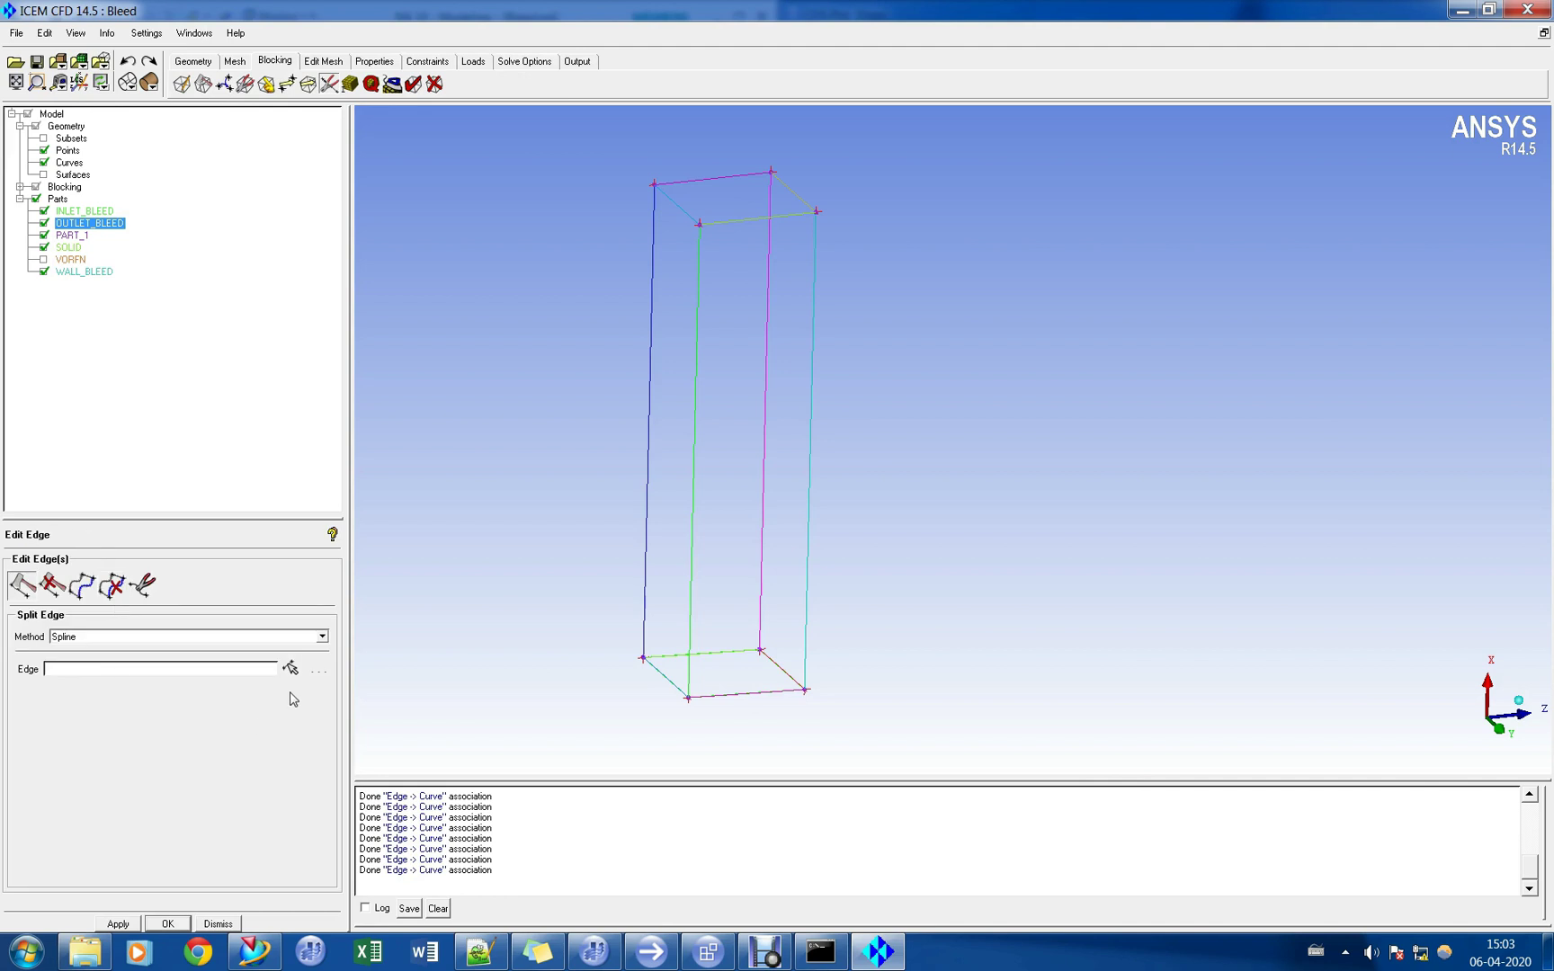
Set 20 nodes on a vertical edge of the block and copy the edge parameters to all parallel edges.
{"action": "left_click", "coordinate": [350, 84]}
{"action": "left_click", "coordinate": [82, 587]}
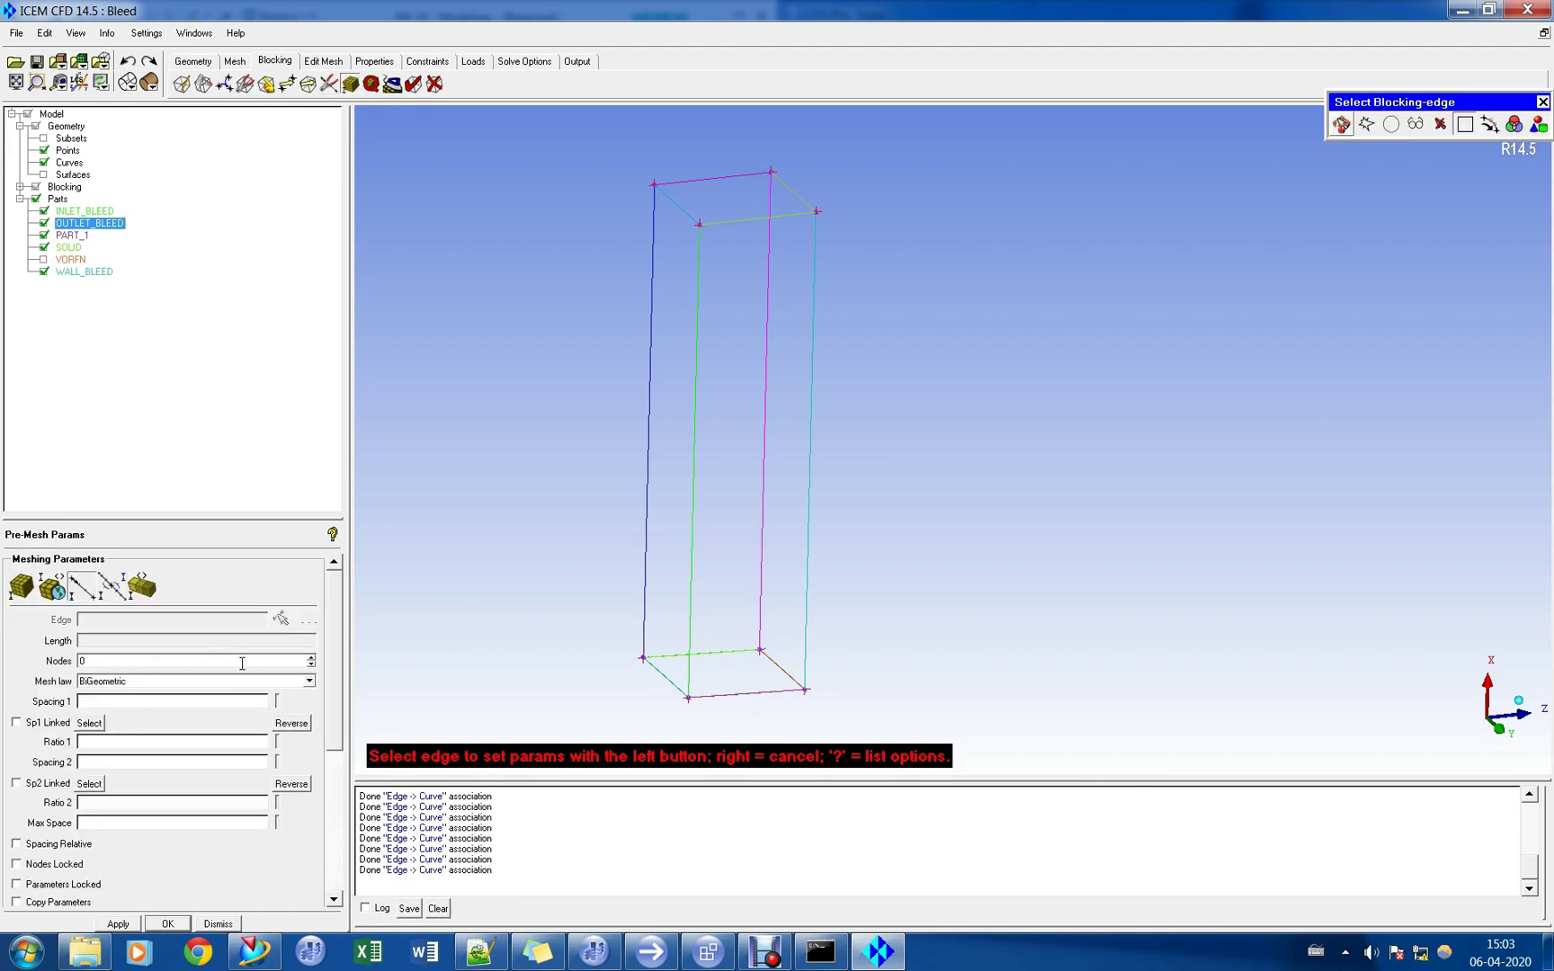
{"action": "left_click", "coordinate": [644, 469]}
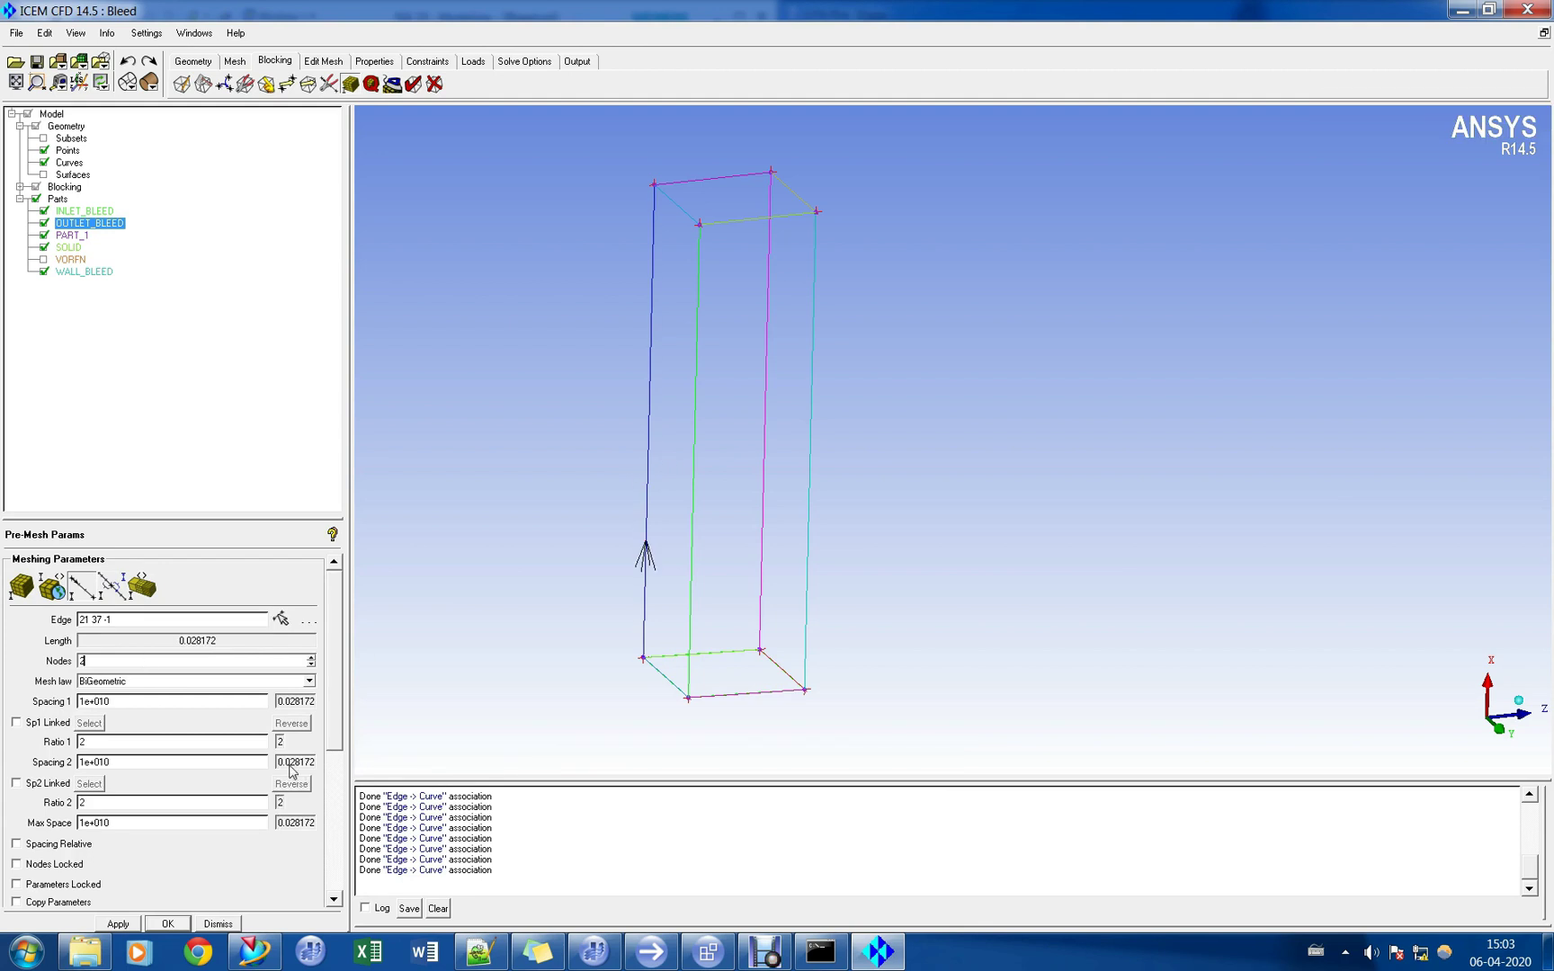
{"action": "type", "text": "0"}
{"action": "key", "text": "Return"}
{"action": "scroll", "coordinate": [339, 769], "scroll_direction": "down", "scroll_amount": 3}
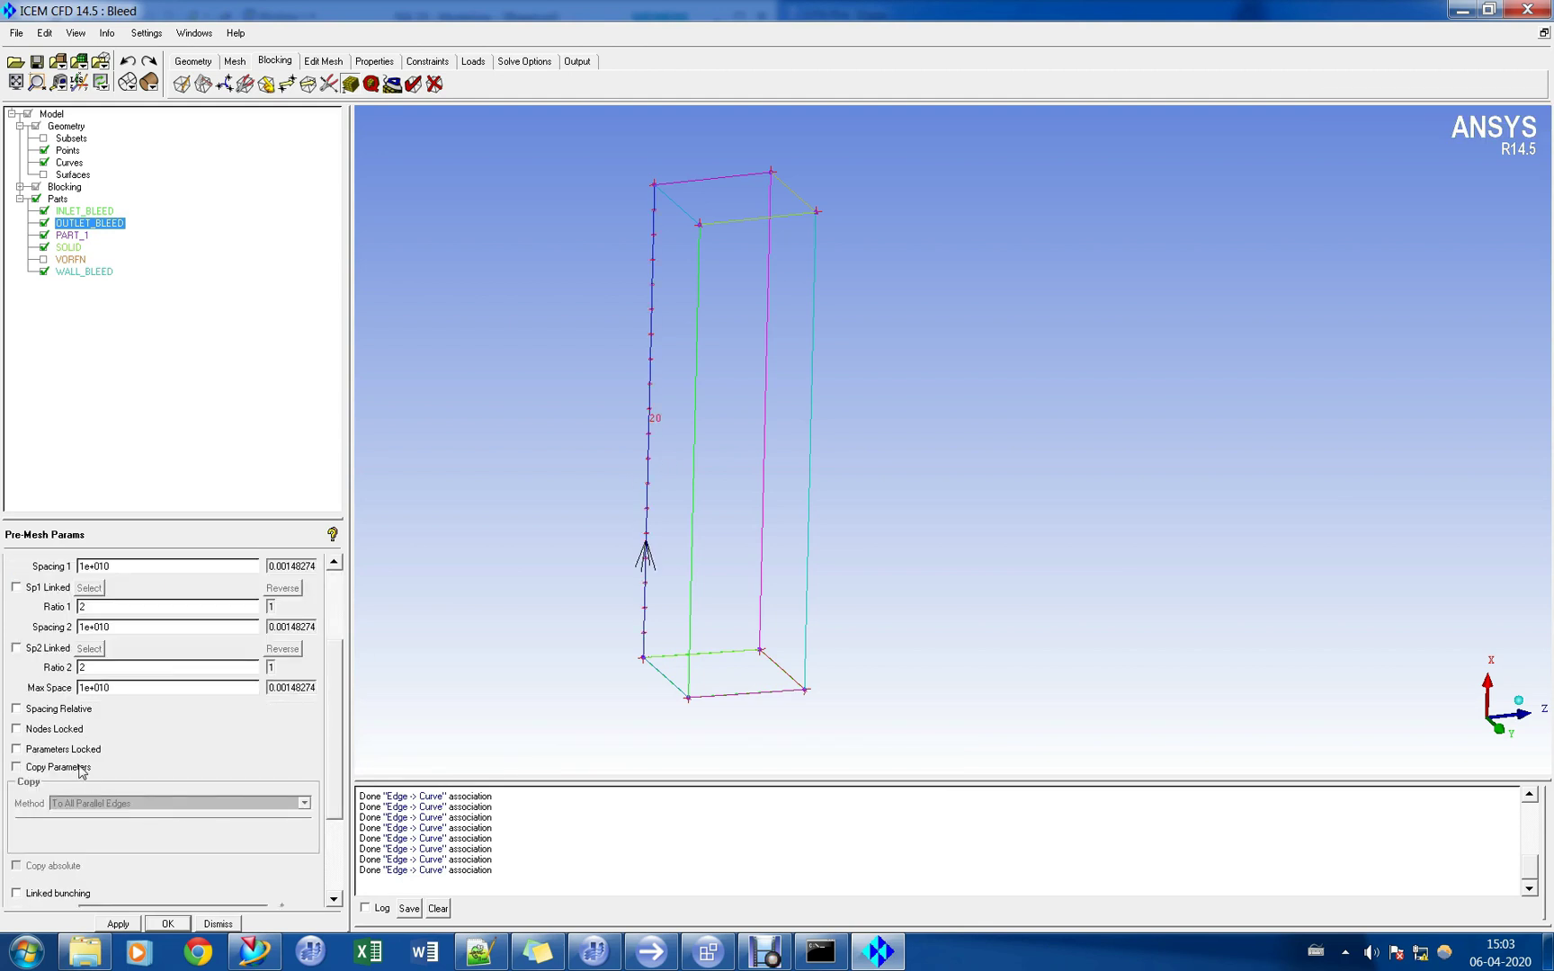
{"action": "left_click", "coordinate": [81, 769]}
{"action": "scroll", "coordinate": [129, 616], "scroll_direction": "up", "scroll_amount": 3}
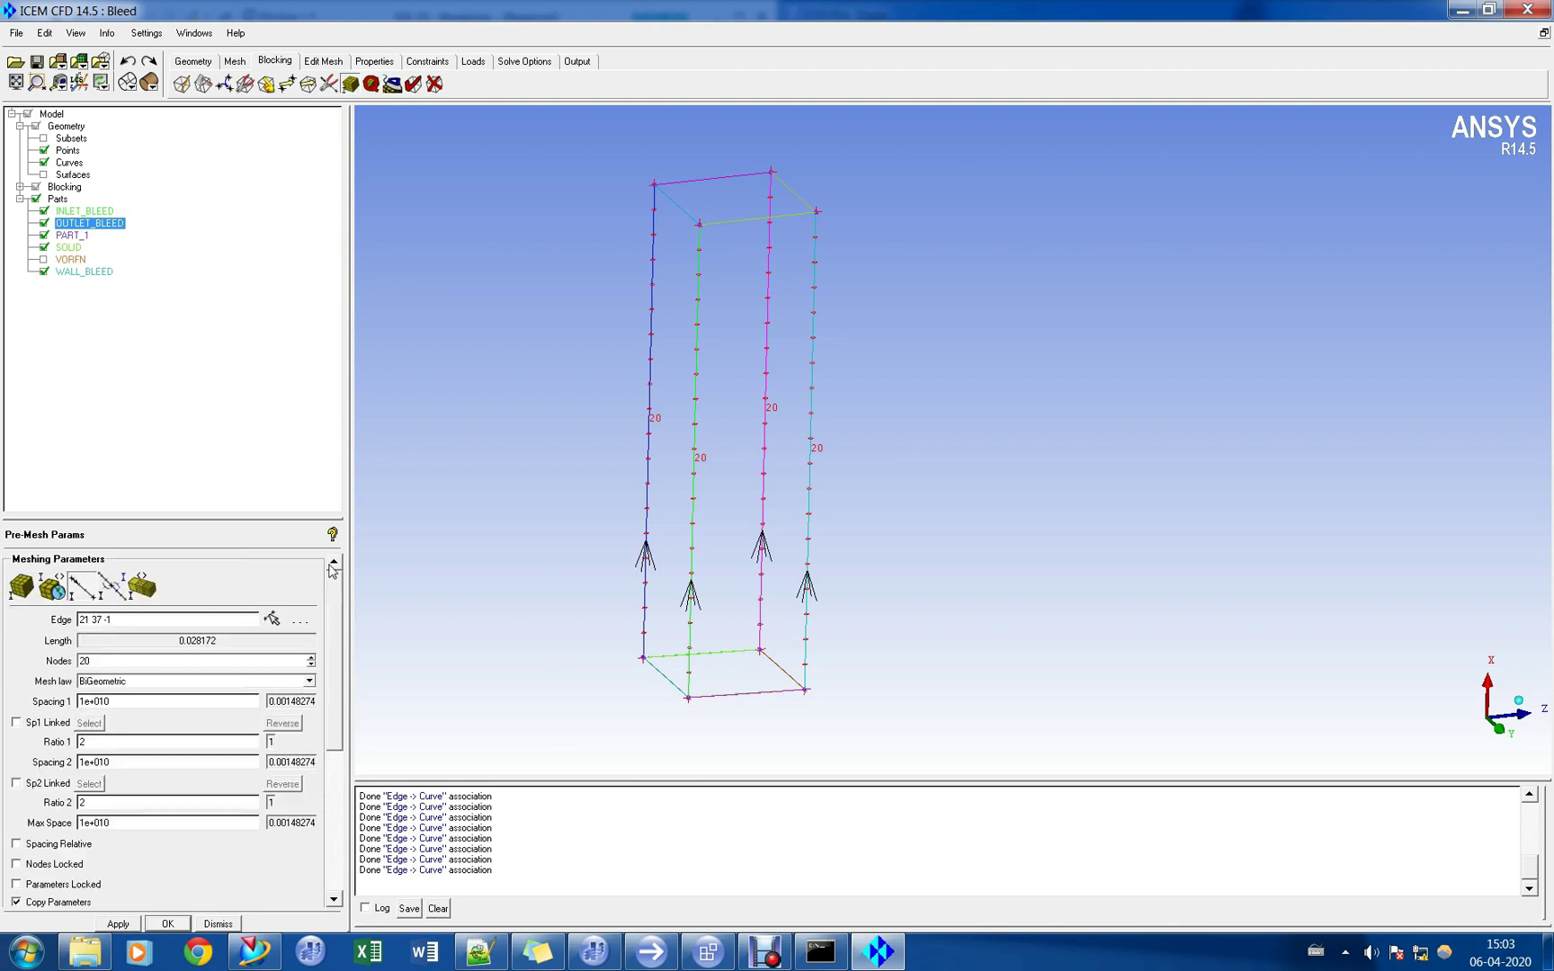
Set 20 nodes on the front lower edge along Z and its parallel edges.
{"action": "left_click", "coordinate": [272, 619]}
{"action": "left_click", "coordinate": [748, 701]}
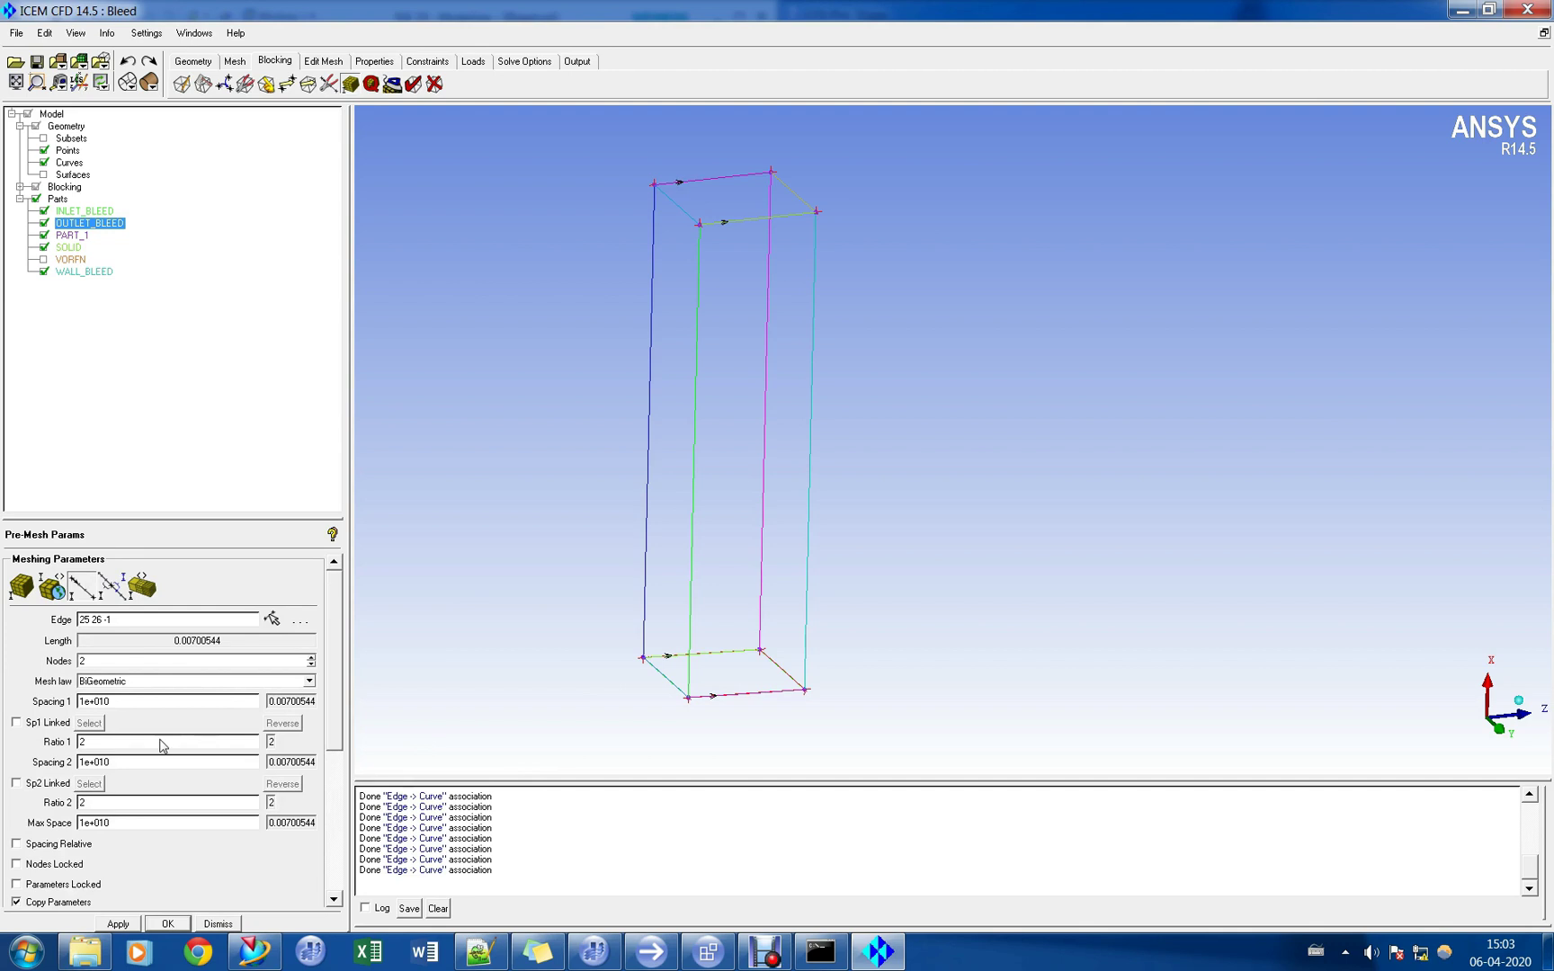
{"action": "key", "text": "Return"}
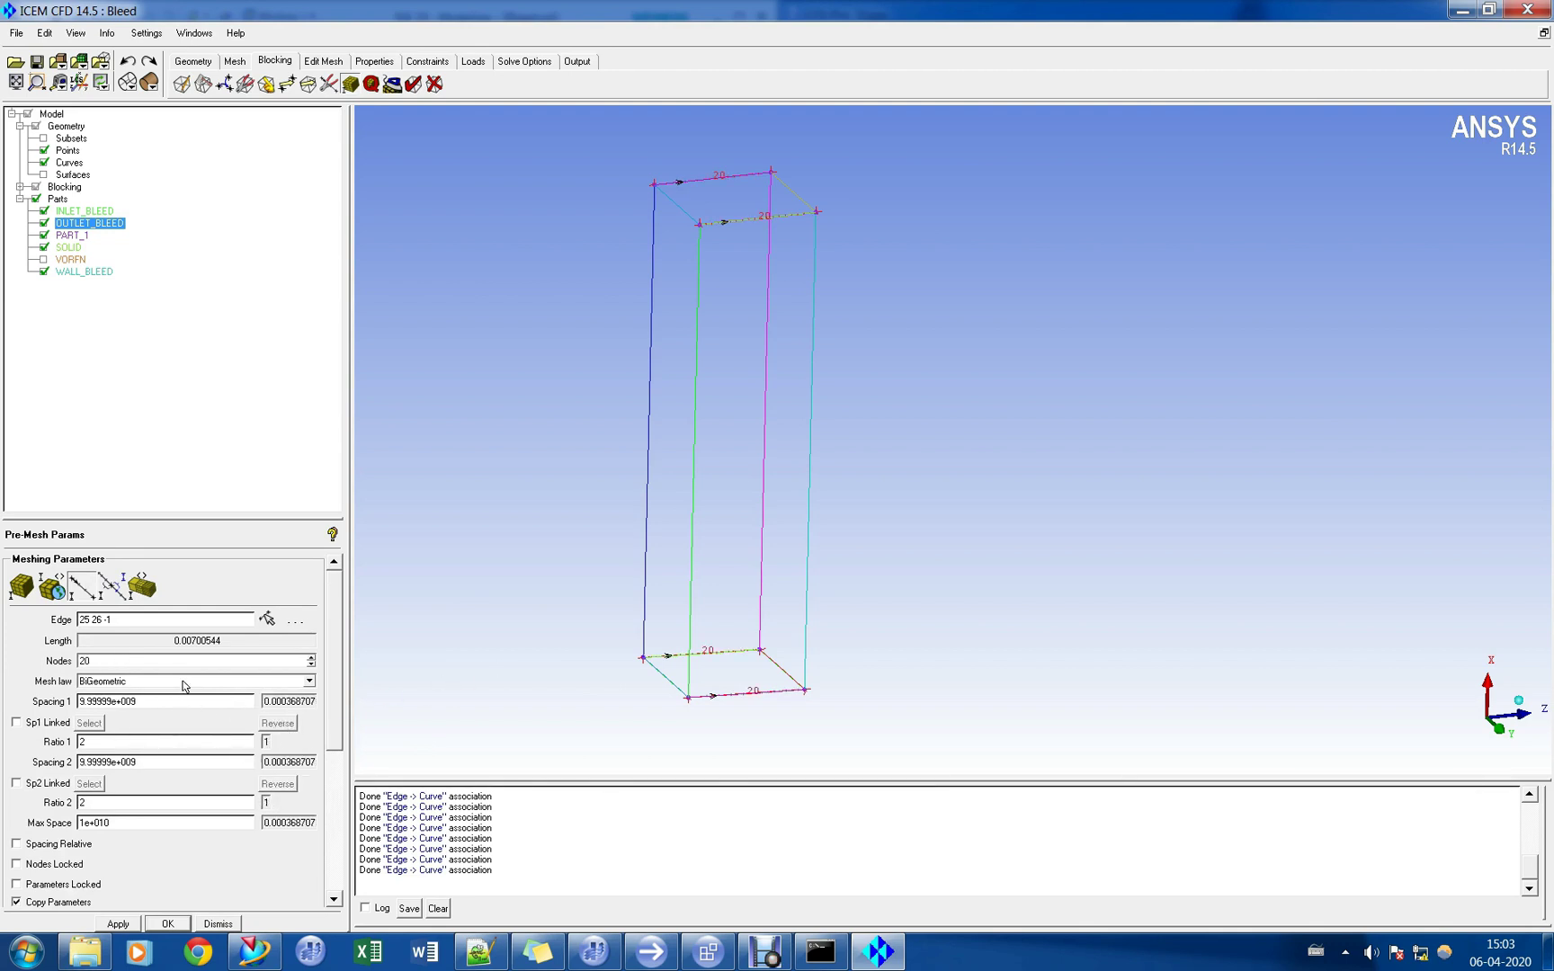
Set Spacing 1 and Spacing 2 of the Z-direction edges to about 1e-005.
{"action": "key", "text": "shift+Home"}
{"action": "type", "text": "0"}
{"action": "key", "text": "shift+Home"}
{"action": "key", "text": "ctrl+c"}
{"action": "left_click_drag", "start_coordinate": [155, 769], "coordinate": [77, 764]}
{"action": "key", "text": "ctrl+v"}
{"action": "left_click", "coordinate": [133, 928]}
{"action": "scroll", "coordinate": [760, 549], "scroll_direction": "up", "scroll_amount": 3}
{"action": "middle_click_drag", "start_coordinate": [771, 521], "coordinate": [998, 191]}
{"action": "right_click_drag", "start_coordinate": [790, 195], "coordinate": [737, 401]}
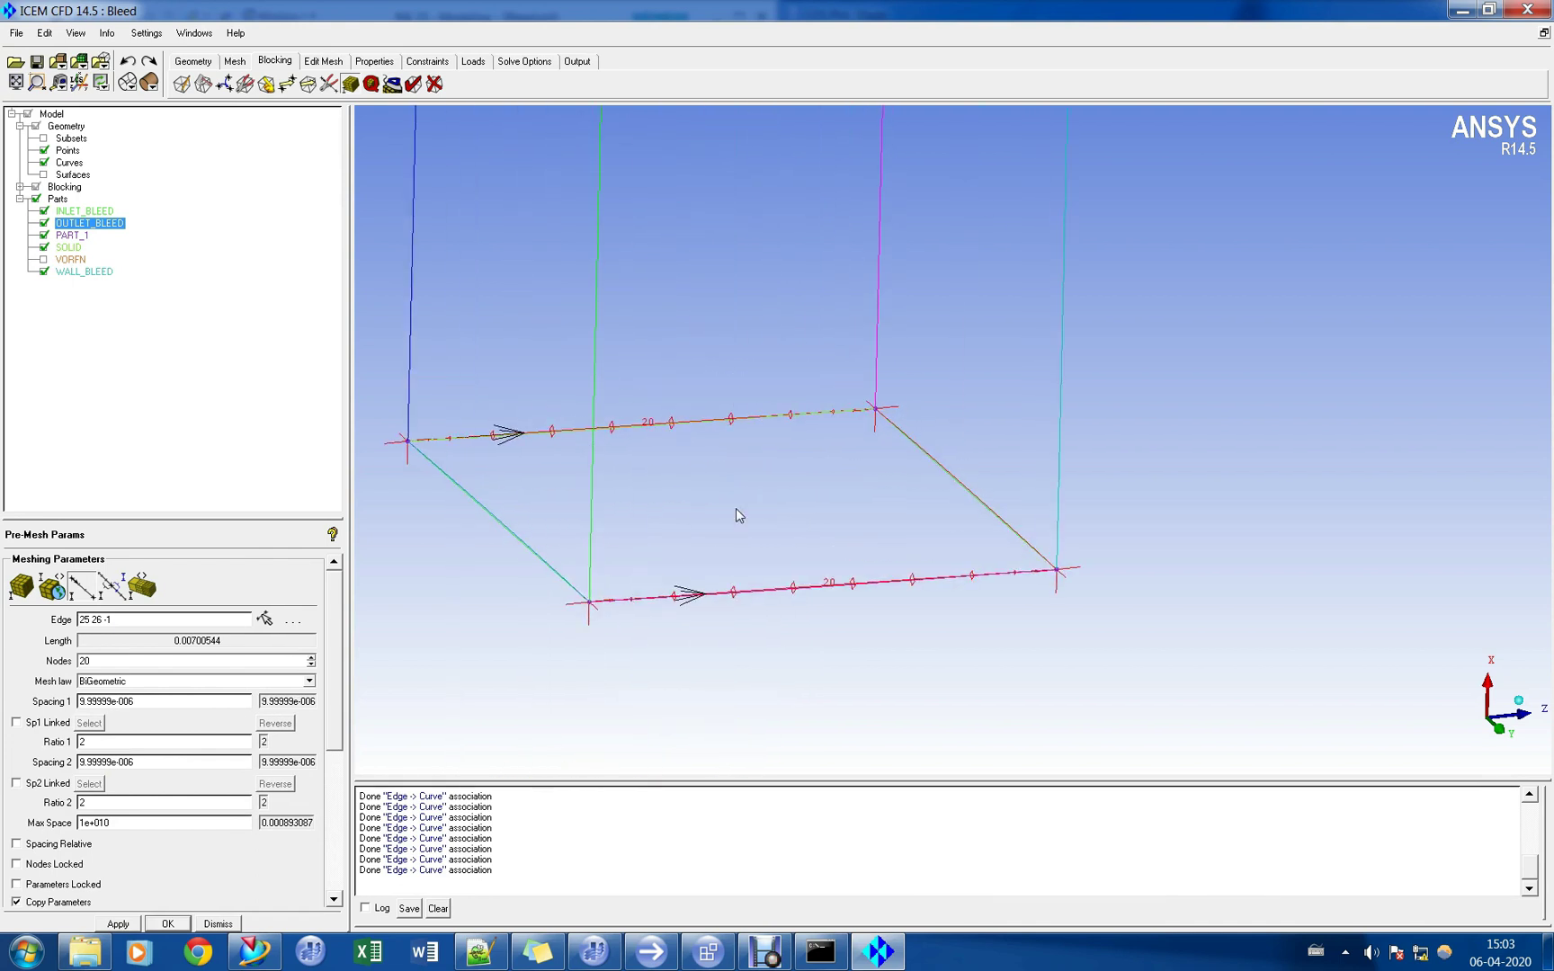
{"action": "right_click_drag", "start_coordinate": [736, 511], "coordinate": [807, 501]}
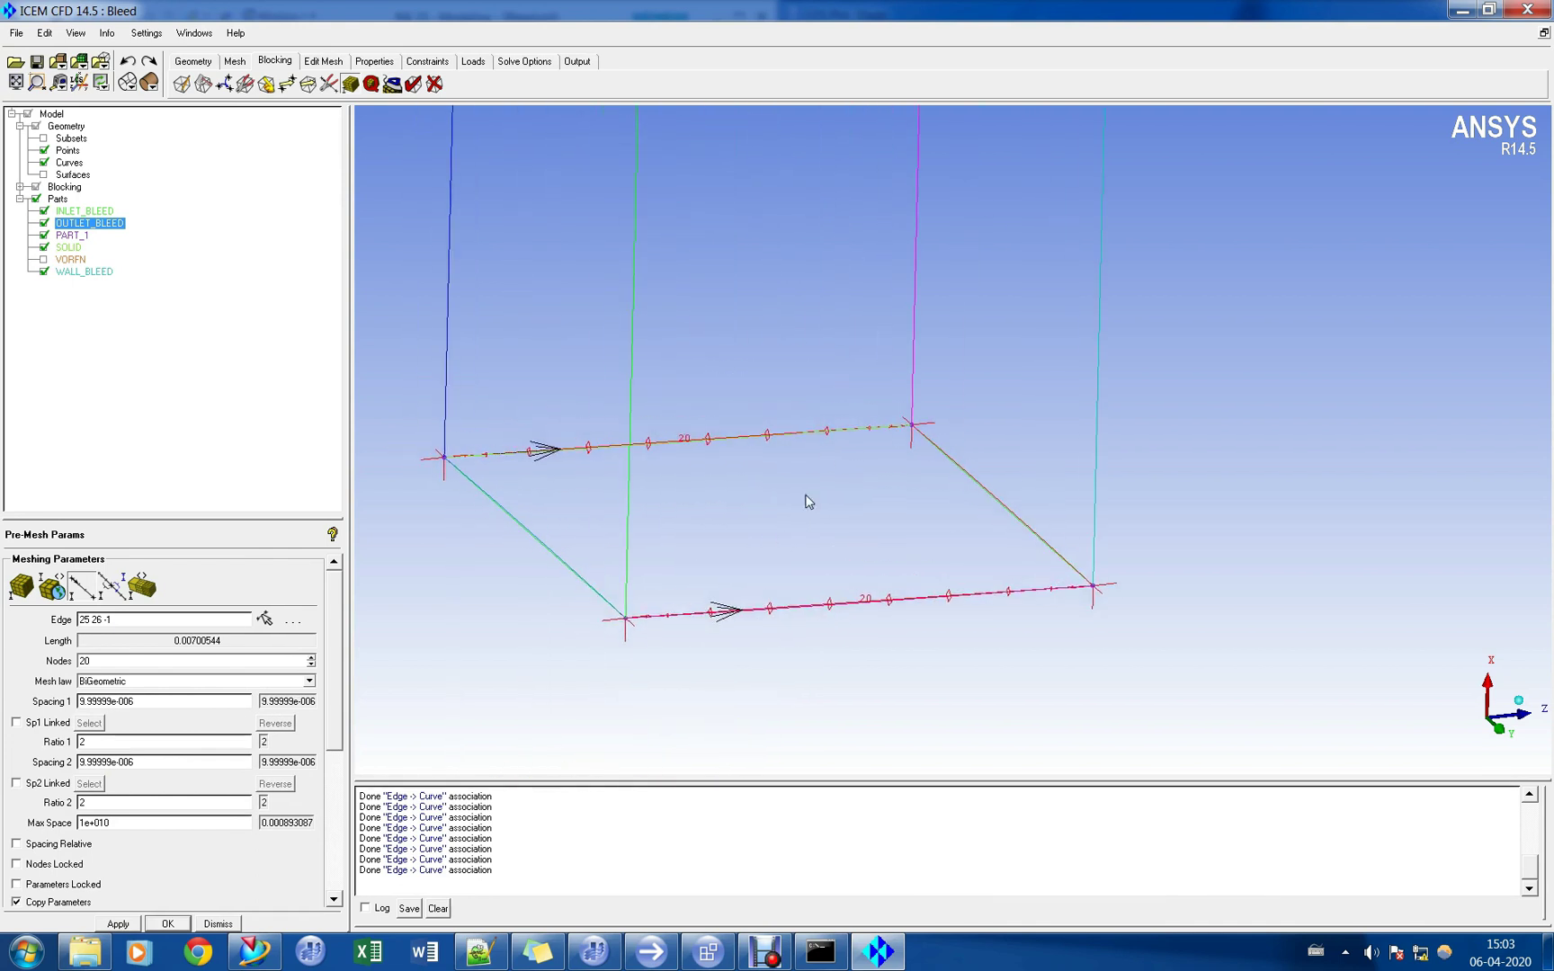
Give the lower side edge along Y and its parallel edges 20 nodes, with Spacing 1 and Spacing 2 of 1e-005.
{"action": "left_click", "coordinate": [265, 620]}
{"action": "left_click", "coordinate": [542, 550]}
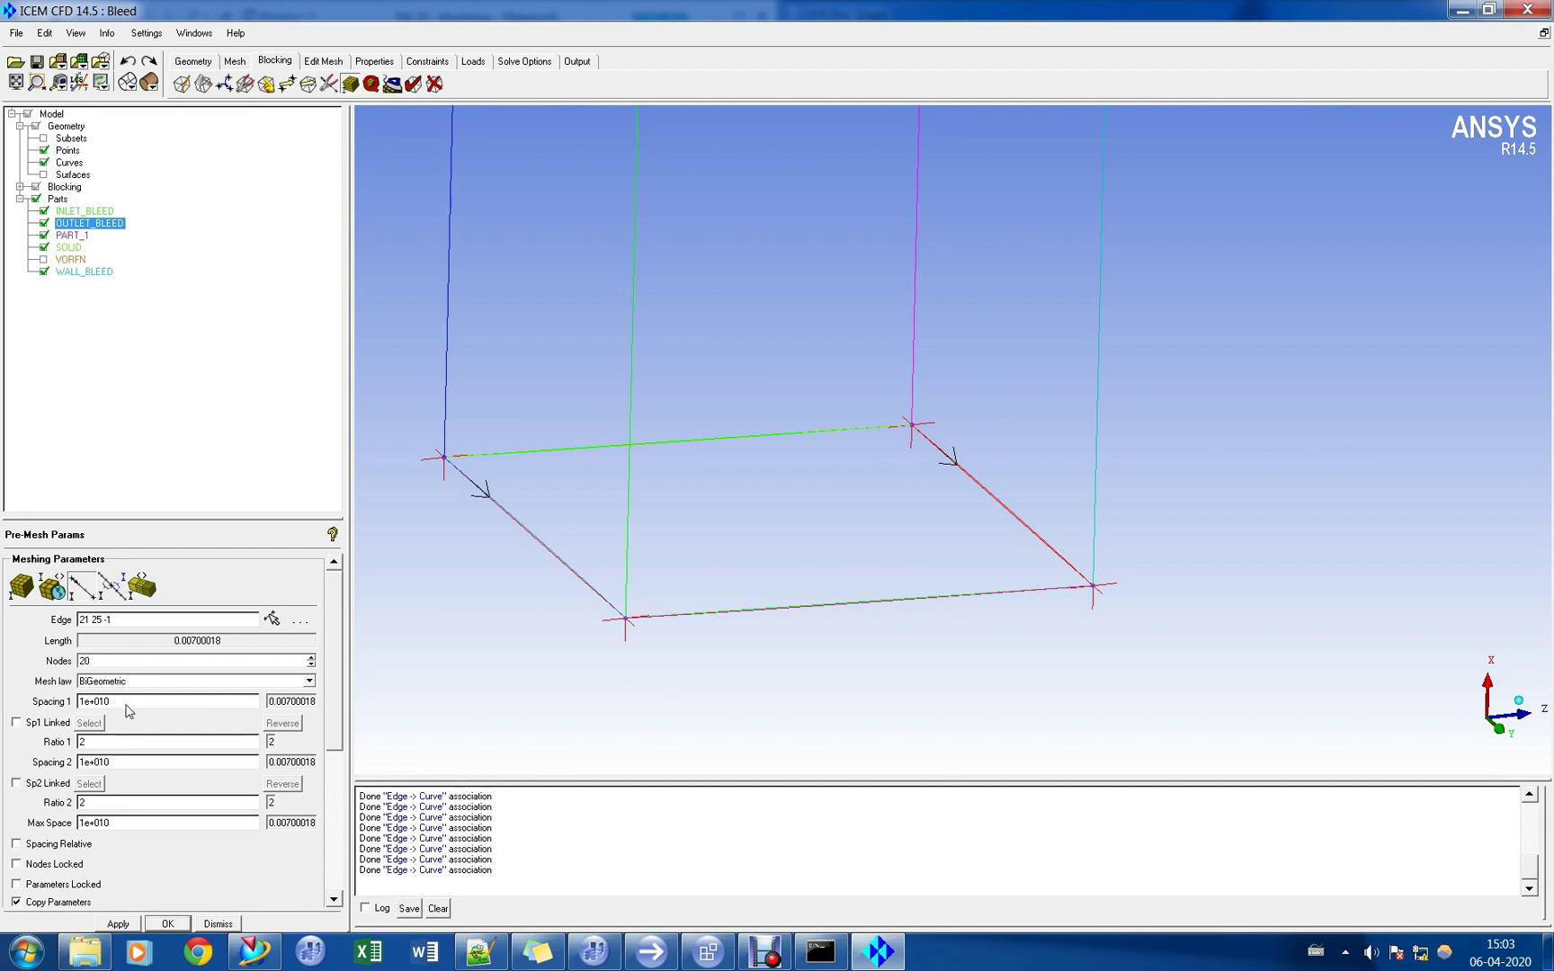
{"action": "type", "text": "0"}
{"action": "key", "text": "Tab"}
{"action": "type", "text": "0"}
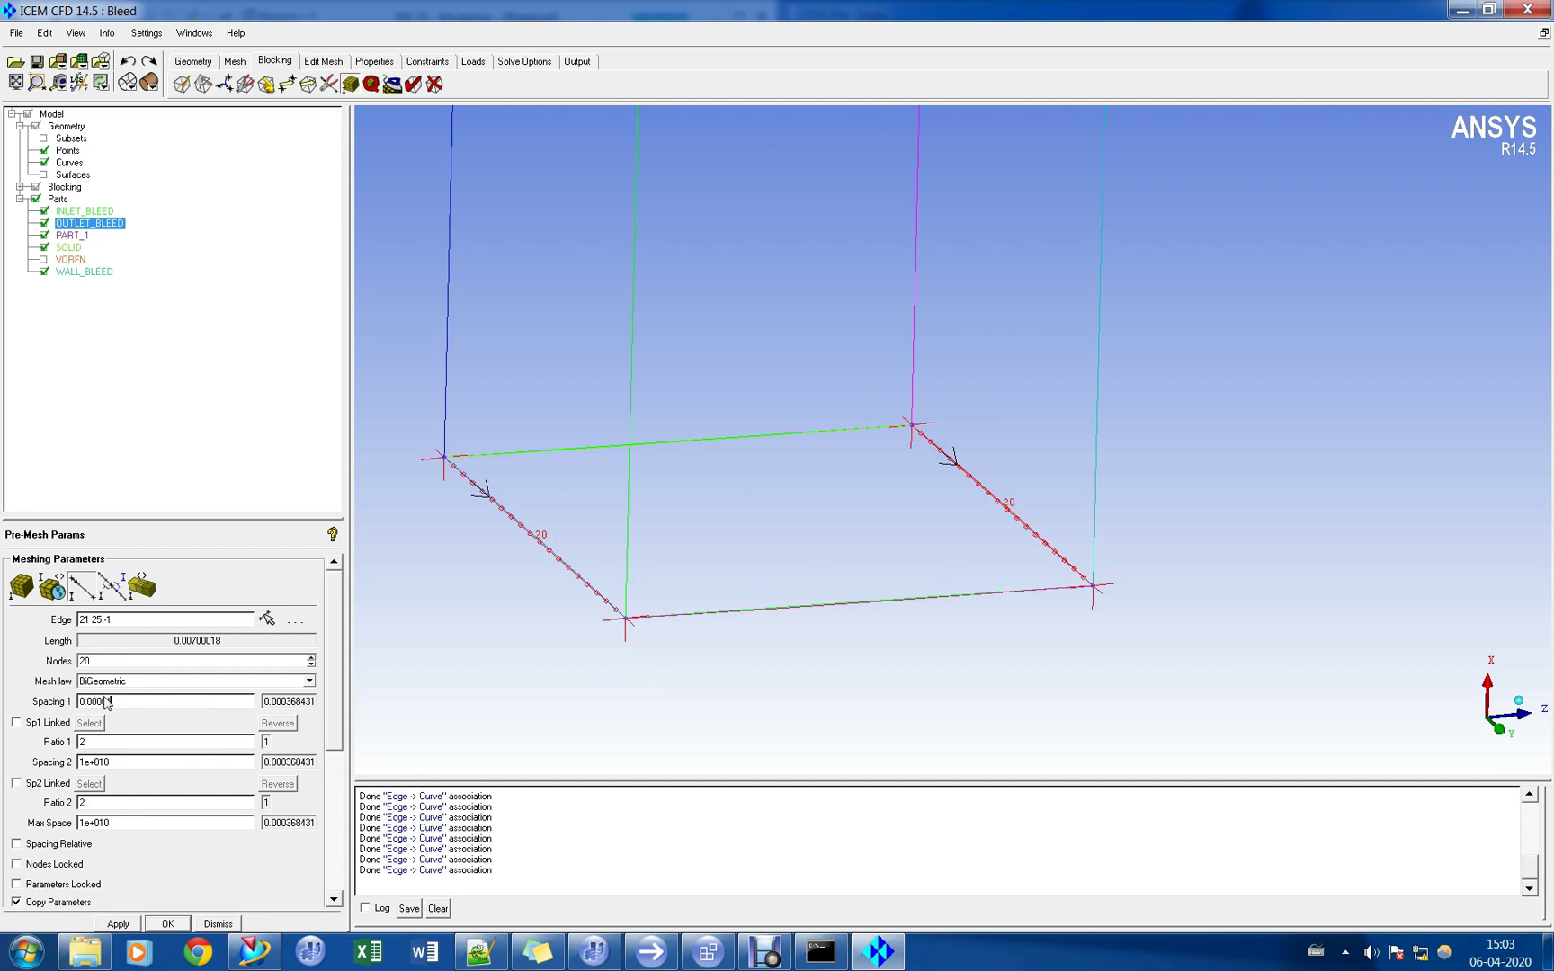
{"action": "left_click_drag", "start_coordinate": [129, 707], "coordinate": [31, 699]}
{"action": "key", "text": "ctrl+c"}
{"action": "left_click_drag", "start_coordinate": [117, 763], "coordinate": [7, 765]}
{"action": "key", "text": "ctrl+v"}
{"action": "left_click", "coordinate": [117, 923]}
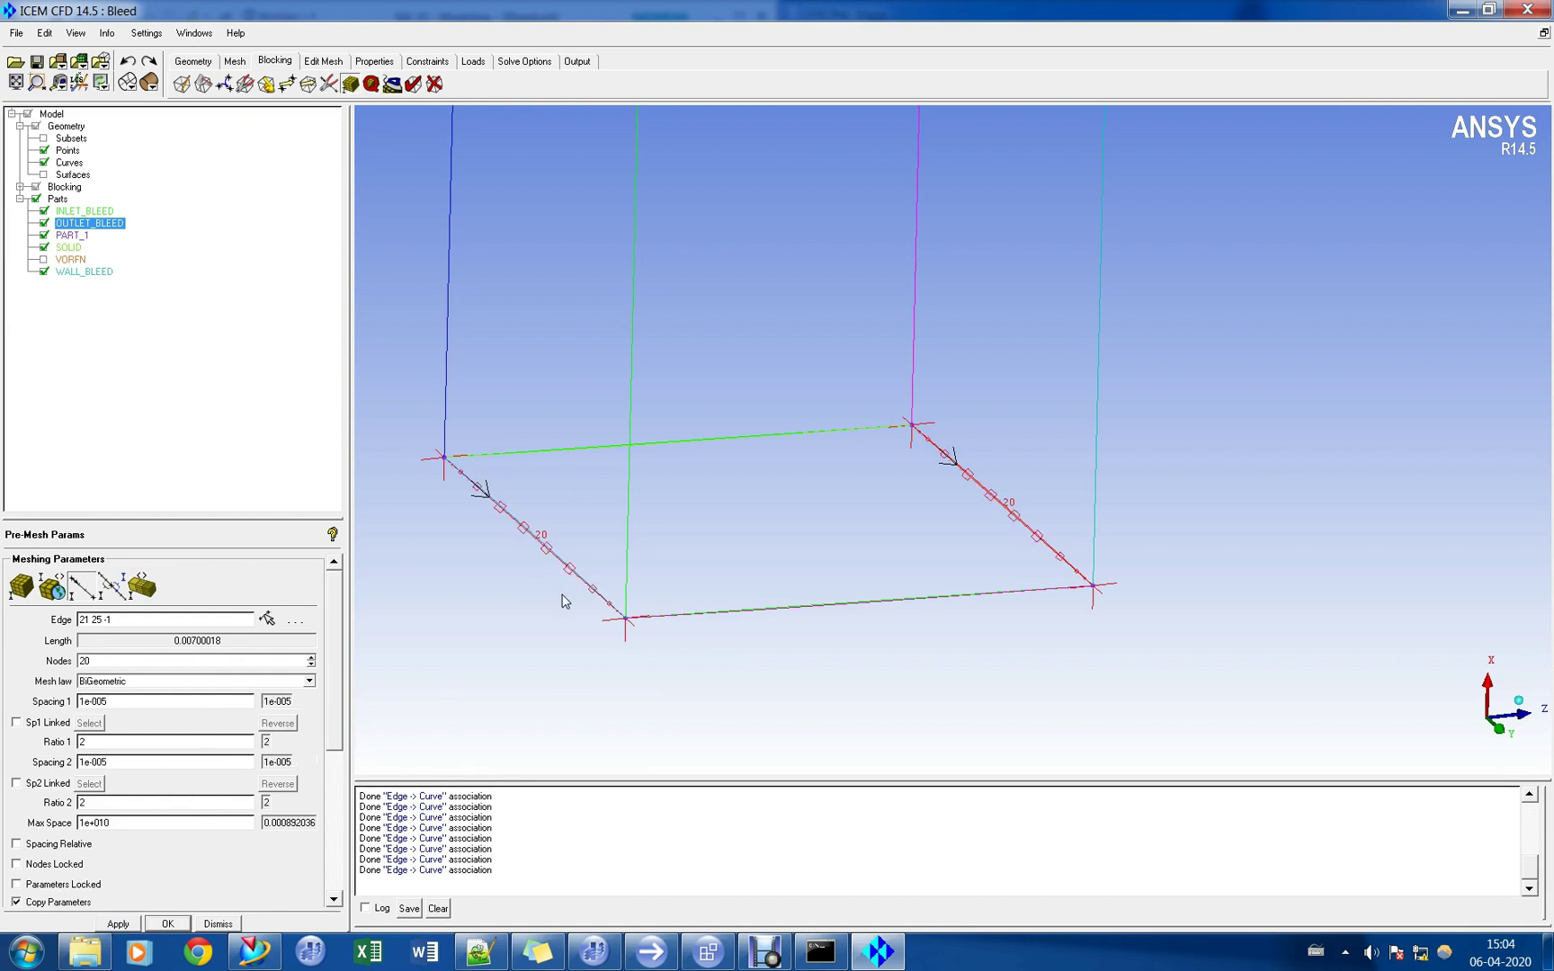
Check the meshing parameters applied to the Z-direction and Y-direction edges of the block.
{"action": "left_click", "coordinate": [267, 618]}
{"action": "left_click", "coordinate": [792, 610]}
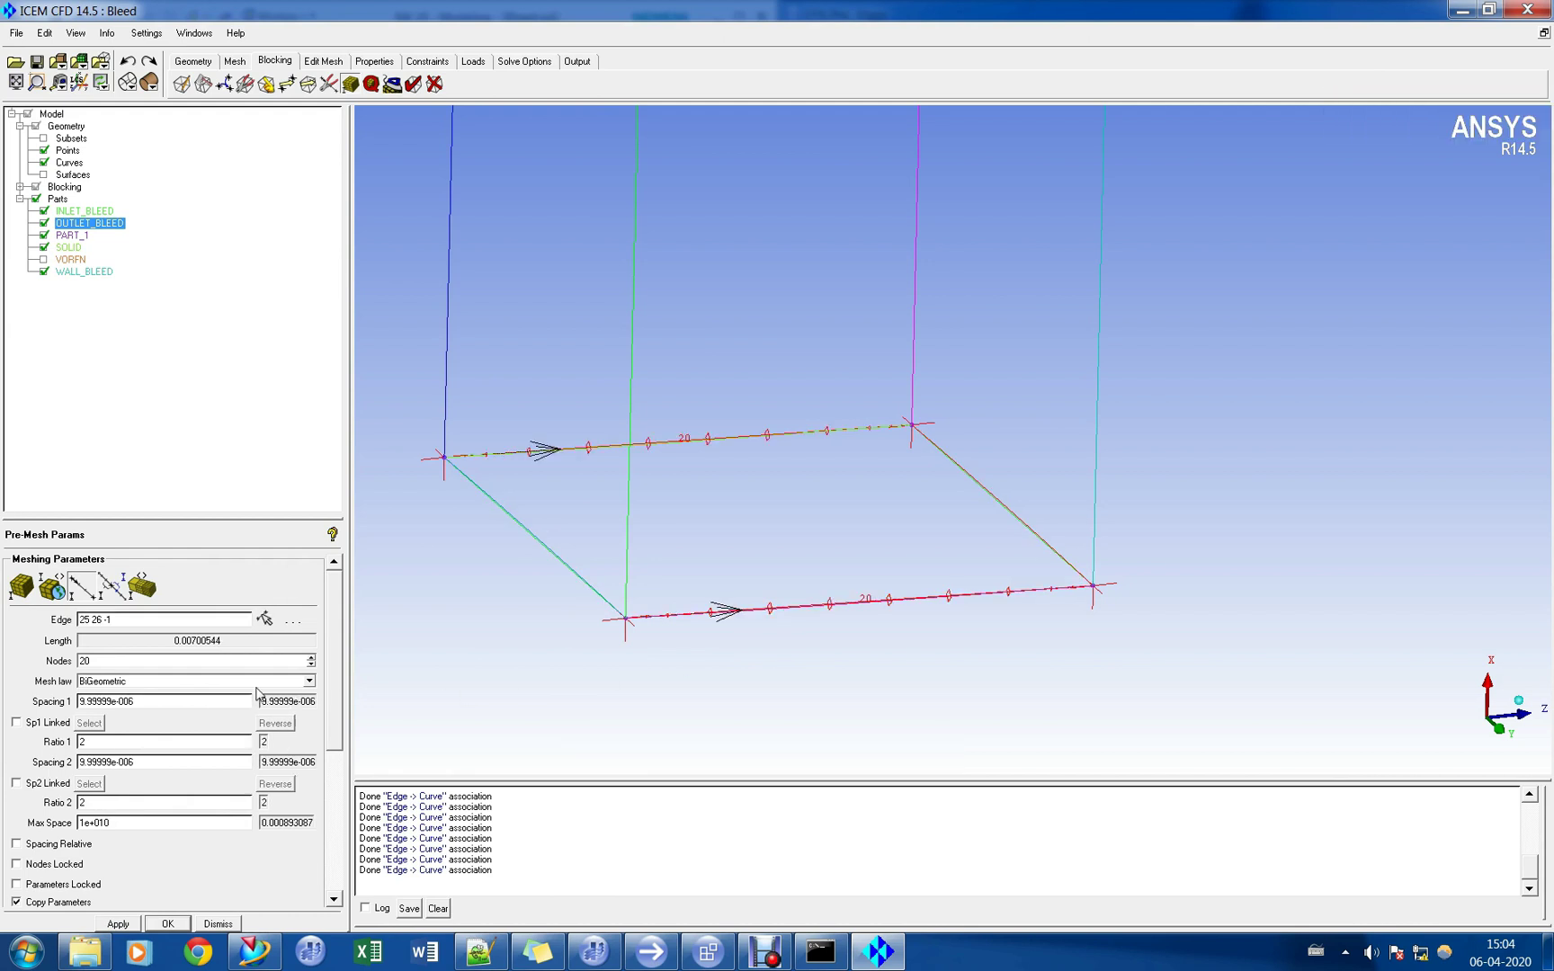
{"action": "left_click", "coordinate": [267, 619]}
{"action": "left_click", "coordinate": [558, 564]}
{"action": "scroll", "coordinate": [557, 565], "scroll_direction": "down", "scroll_amount": 5}
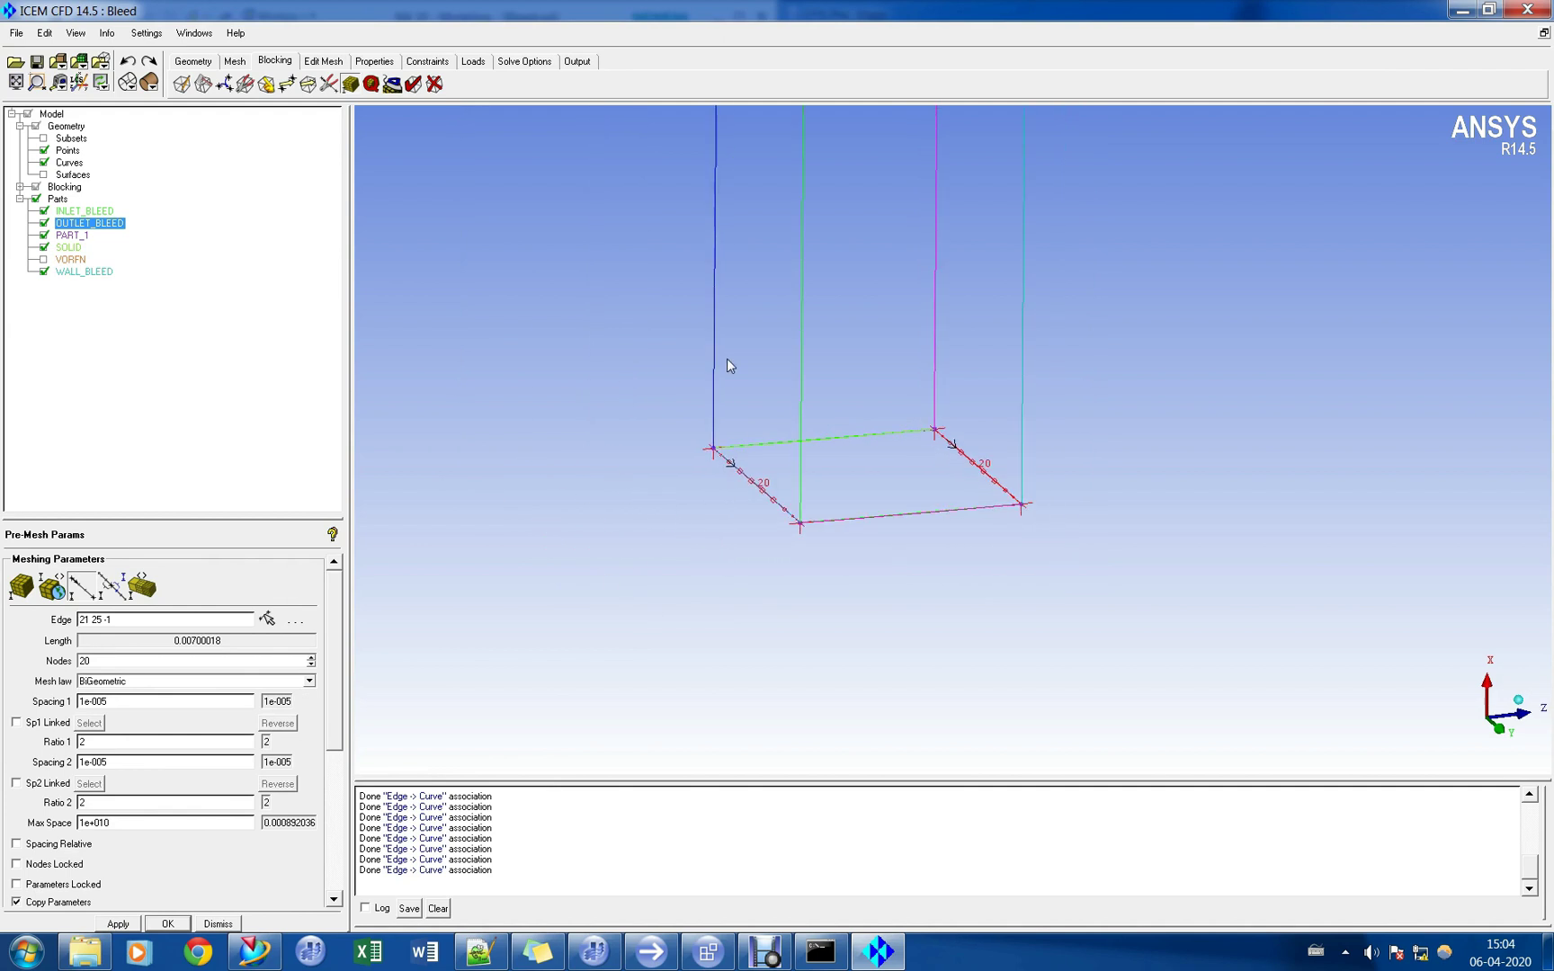
{"action": "middle_click_drag", "start_coordinate": [742, 604], "coordinate": [749, 557]}
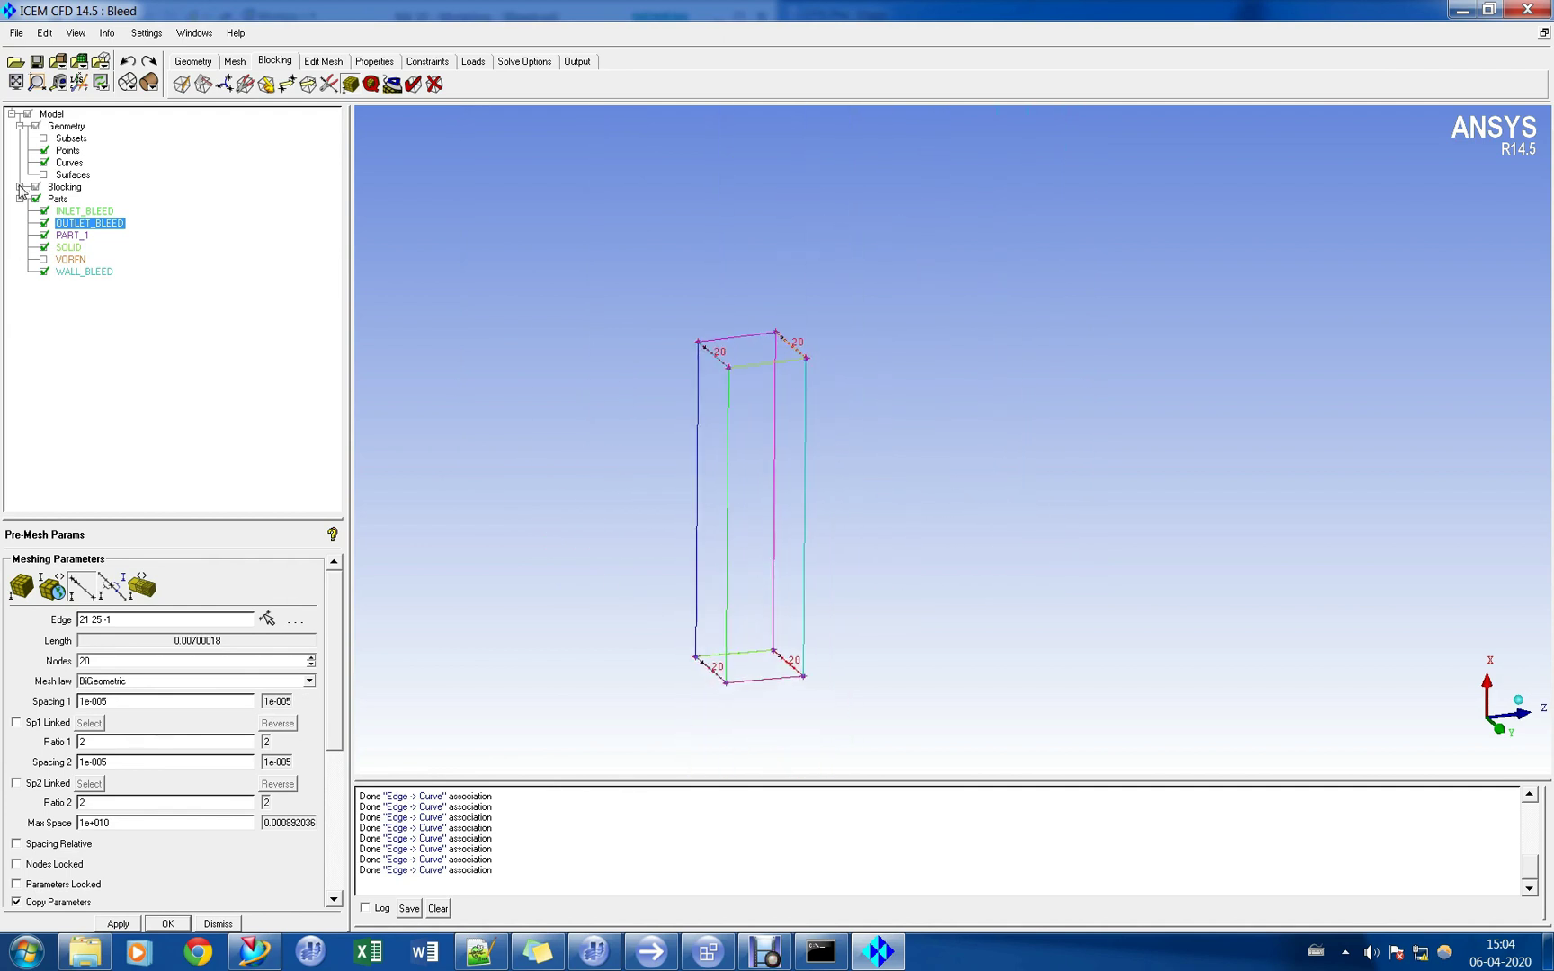
Turn on the Pre-Mesh display and recompute the mesh for the whole block.
{"action": "left_click", "coordinate": [19, 187]}
{"action": "left_click", "coordinate": [44, 259]}
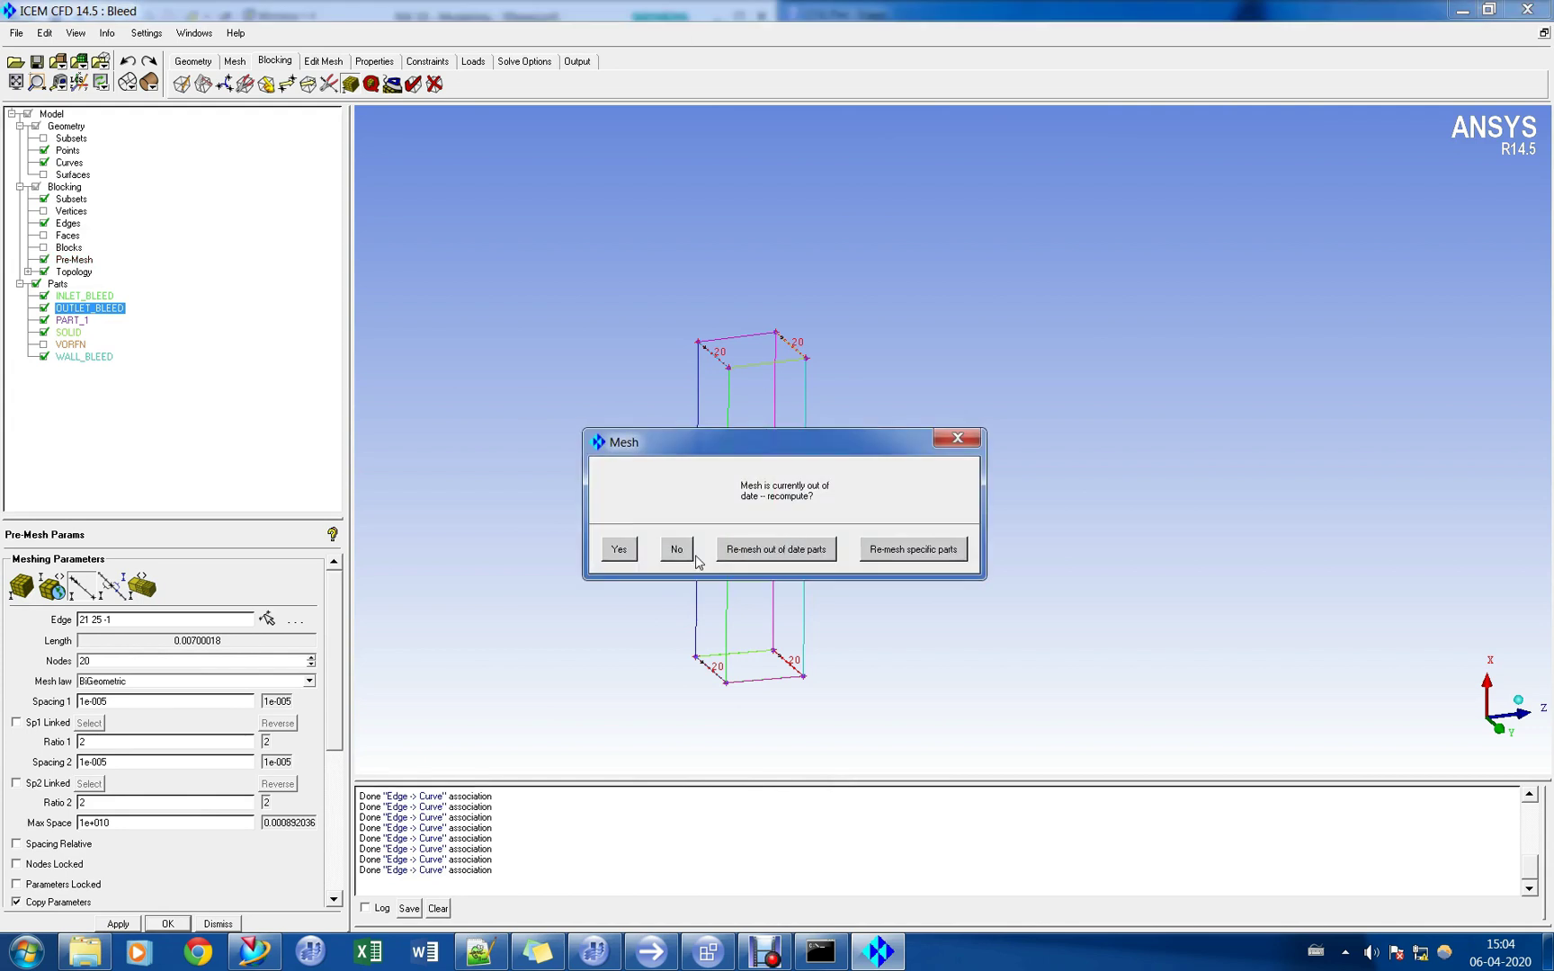
{"action": "left_click", "coordinate": [620, 549]}
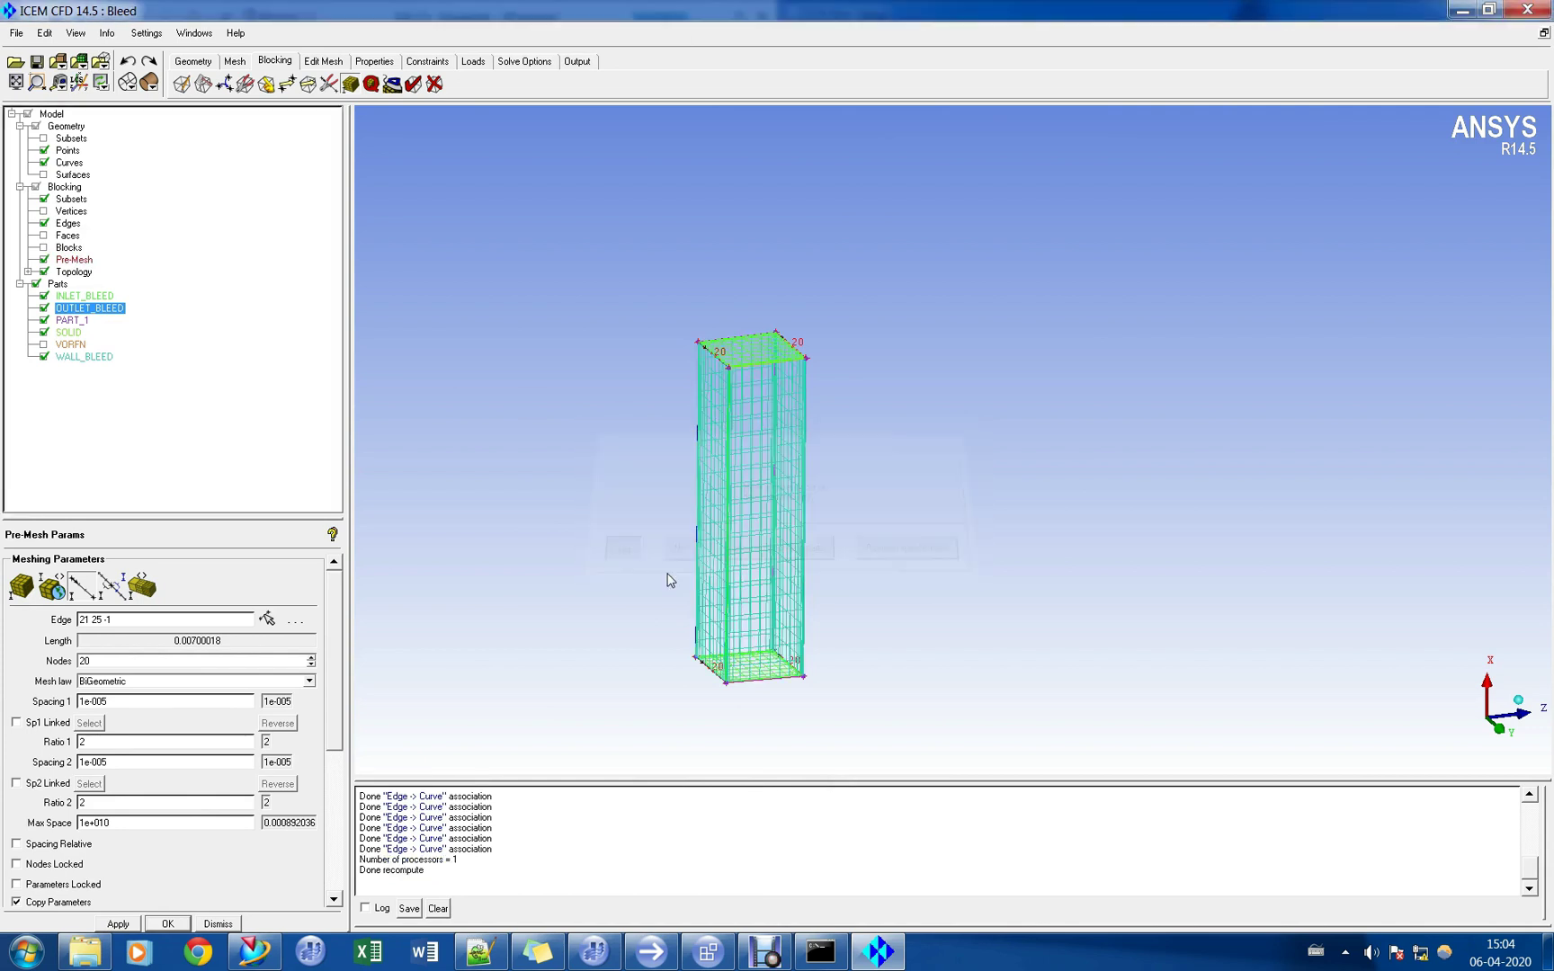
Display the pre-mesh as a shaded solid with mesh lines and inspect the refinement near the slot walls.
{"action": "right_click", "coordinate": [74, 261]}
{"action": "left_click", "coordinate": [150, 288]}
{"action": "left_click_drag", "start_coordinate": [736, 546], "coordinate": [805, 652]}
{"action": "scroll", "coordinate": [516, 403], "scroll_direction": "up", "scroll_amount": 5}
{"action": "middle_click_drag", "start_coordinate": [516, 403], "coordinate": [870, 421]}
{"action": "scroll", "coordinate": [712, 178], "scroll_direction": "up", "scroll_amount": 5}
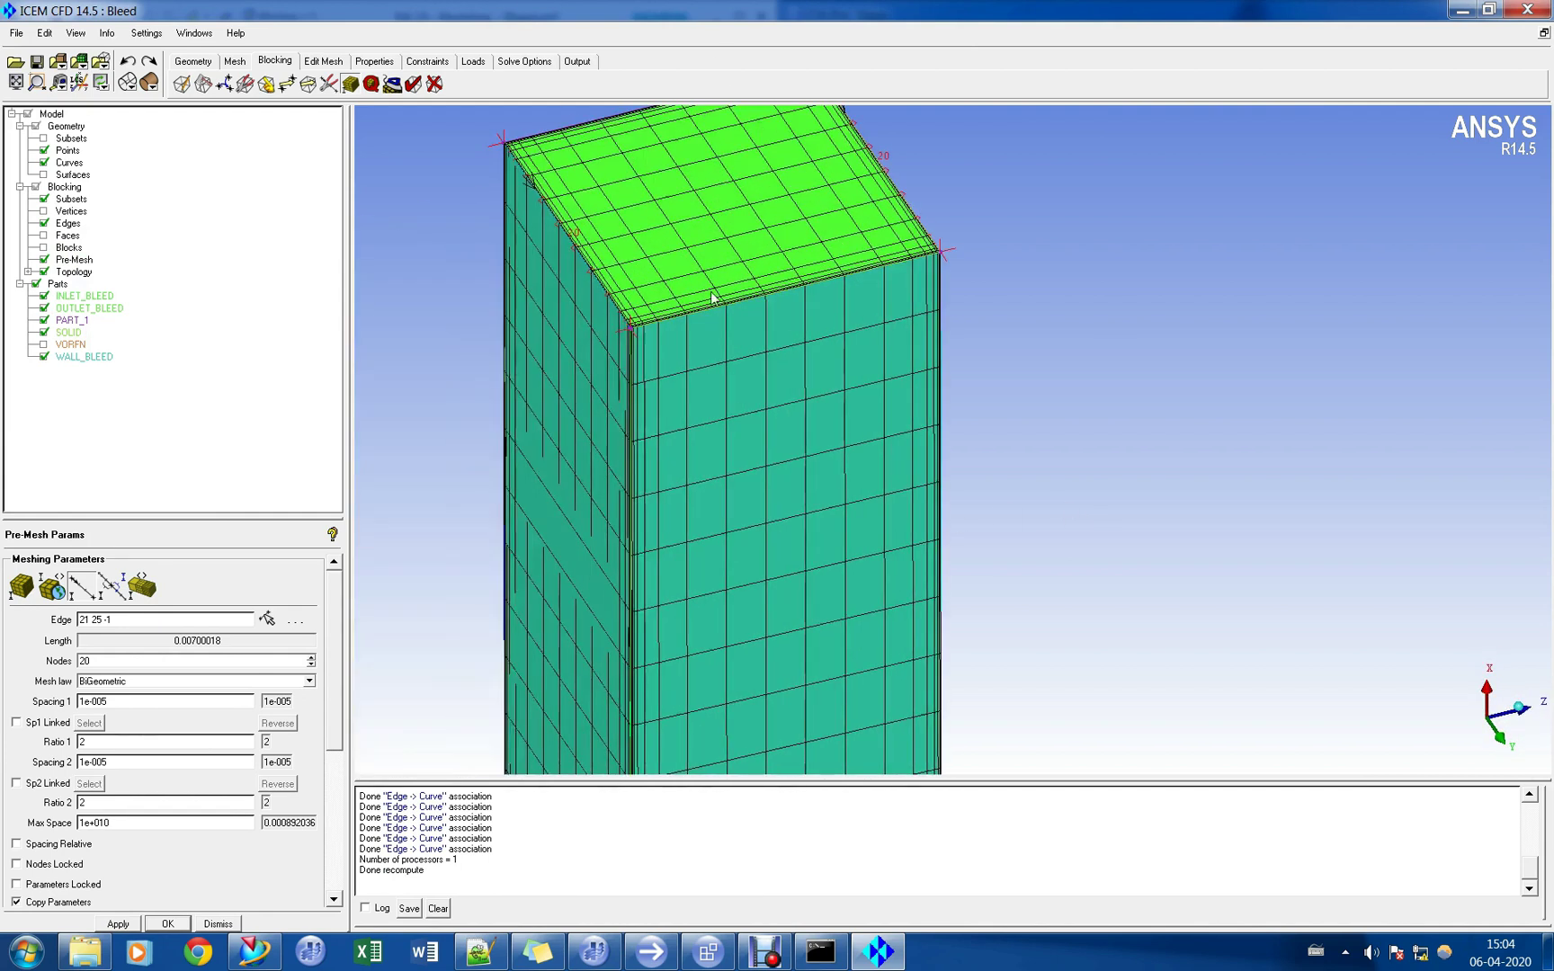
{"action": "scroll", "coordinate": [671, 298], "scroll_direction": "down", "scroll_amount": 6}
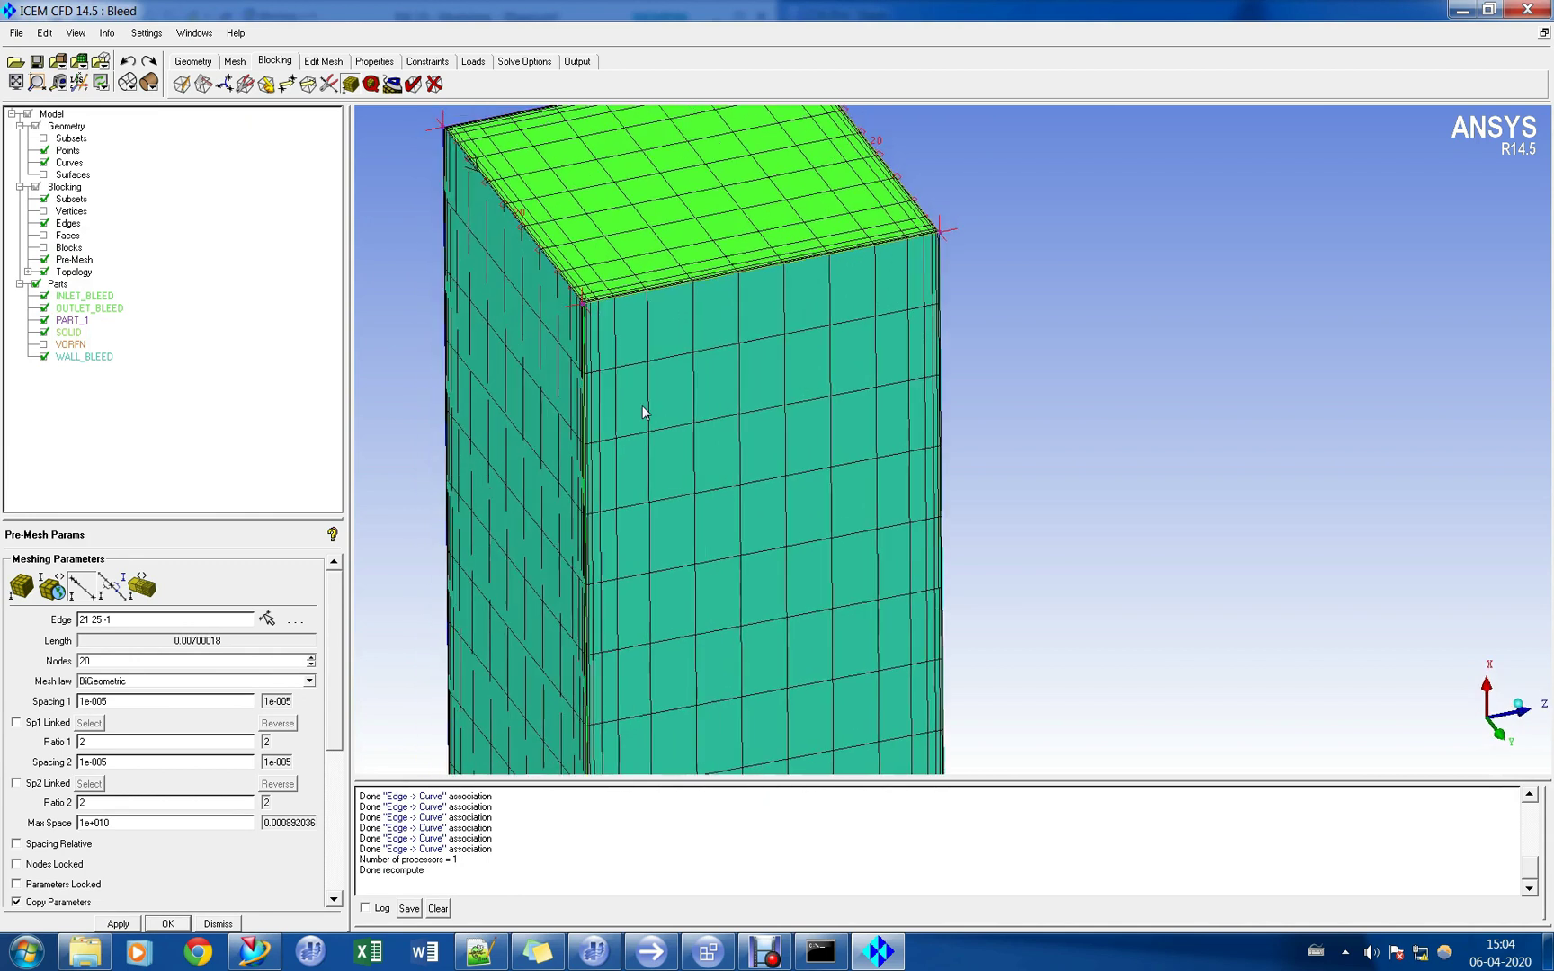
Convert the pre-mesh of the bleed slot to an unstructured mesh and hide the Pre-Mesh display.
{"action": "scroll", "coordinate": [716, 342], "scroll_direction": "down", "scroll_amount": 3}
{"action": "middle_click_drag", "start_coordinate": [745, 597], "coordinate": [604, 599]}
{"action": "left_click_drag", "start_coordinate": [604, 599], "coordinate": [656, 530]}
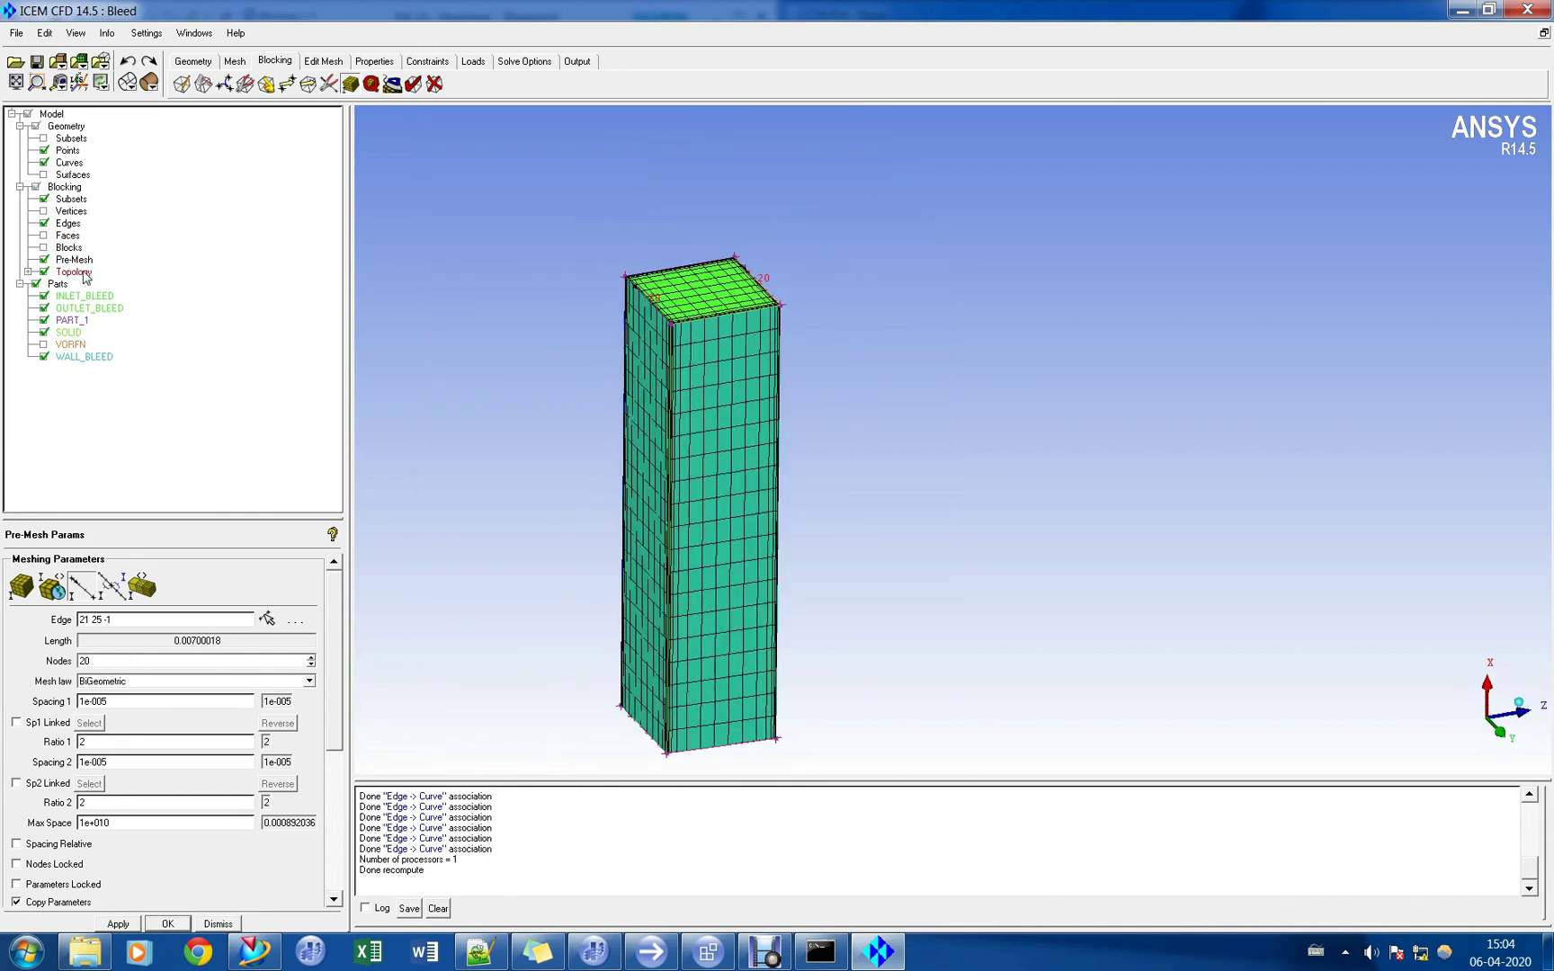
{"action": "right_click", "coordinate": [78, 261]}
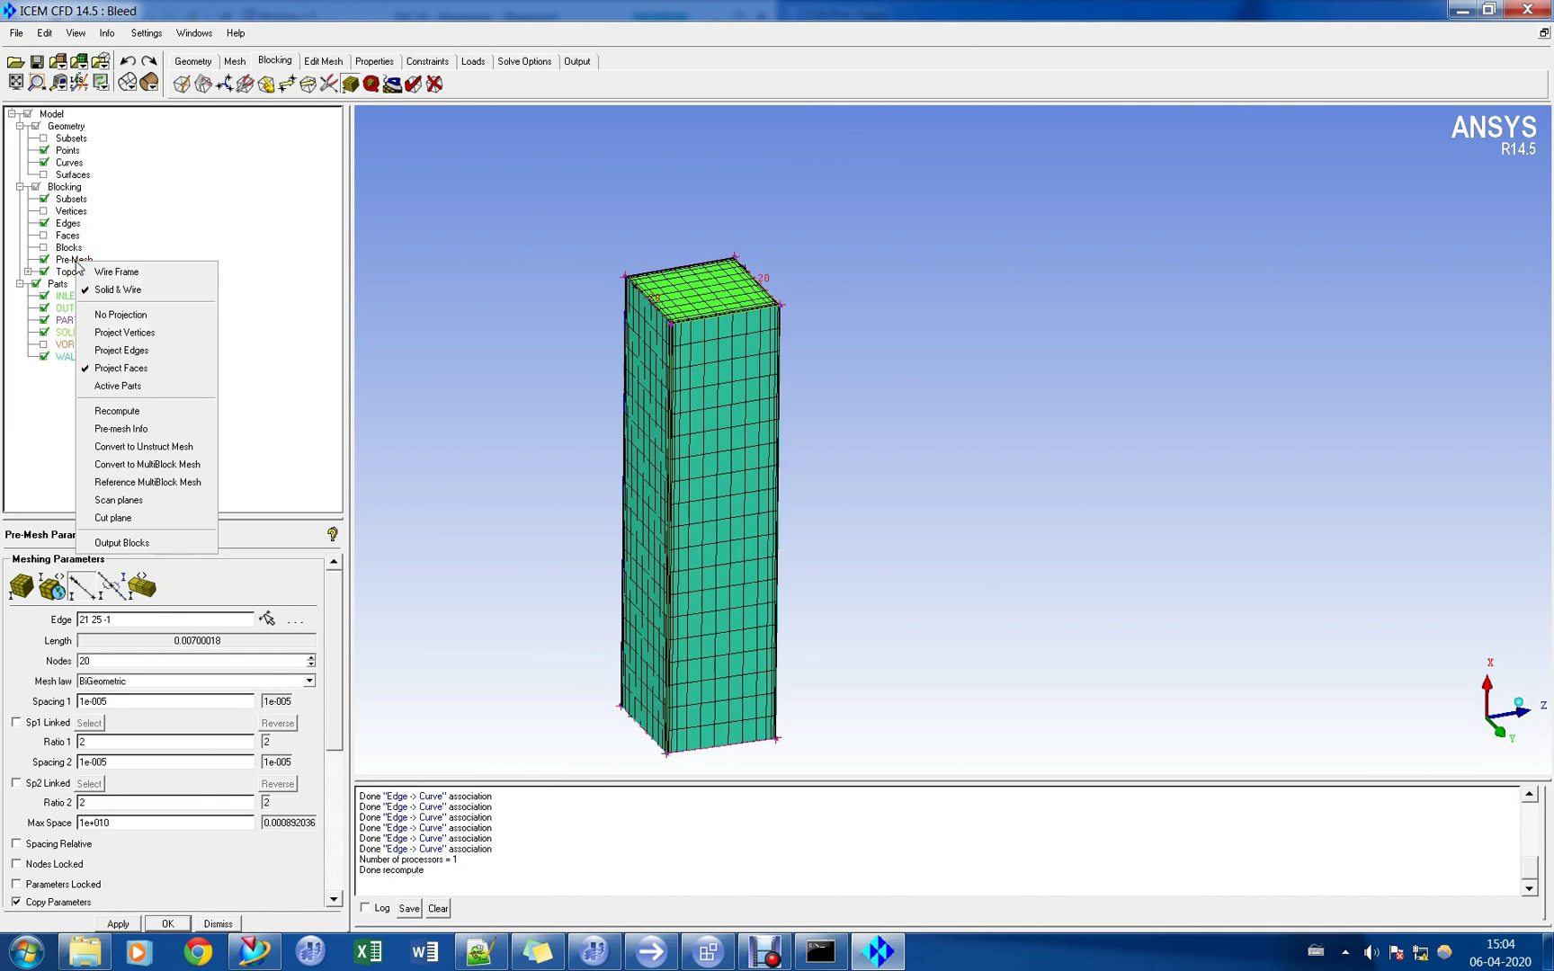
{"action": "left_click", "coordinate": [144, 446]}
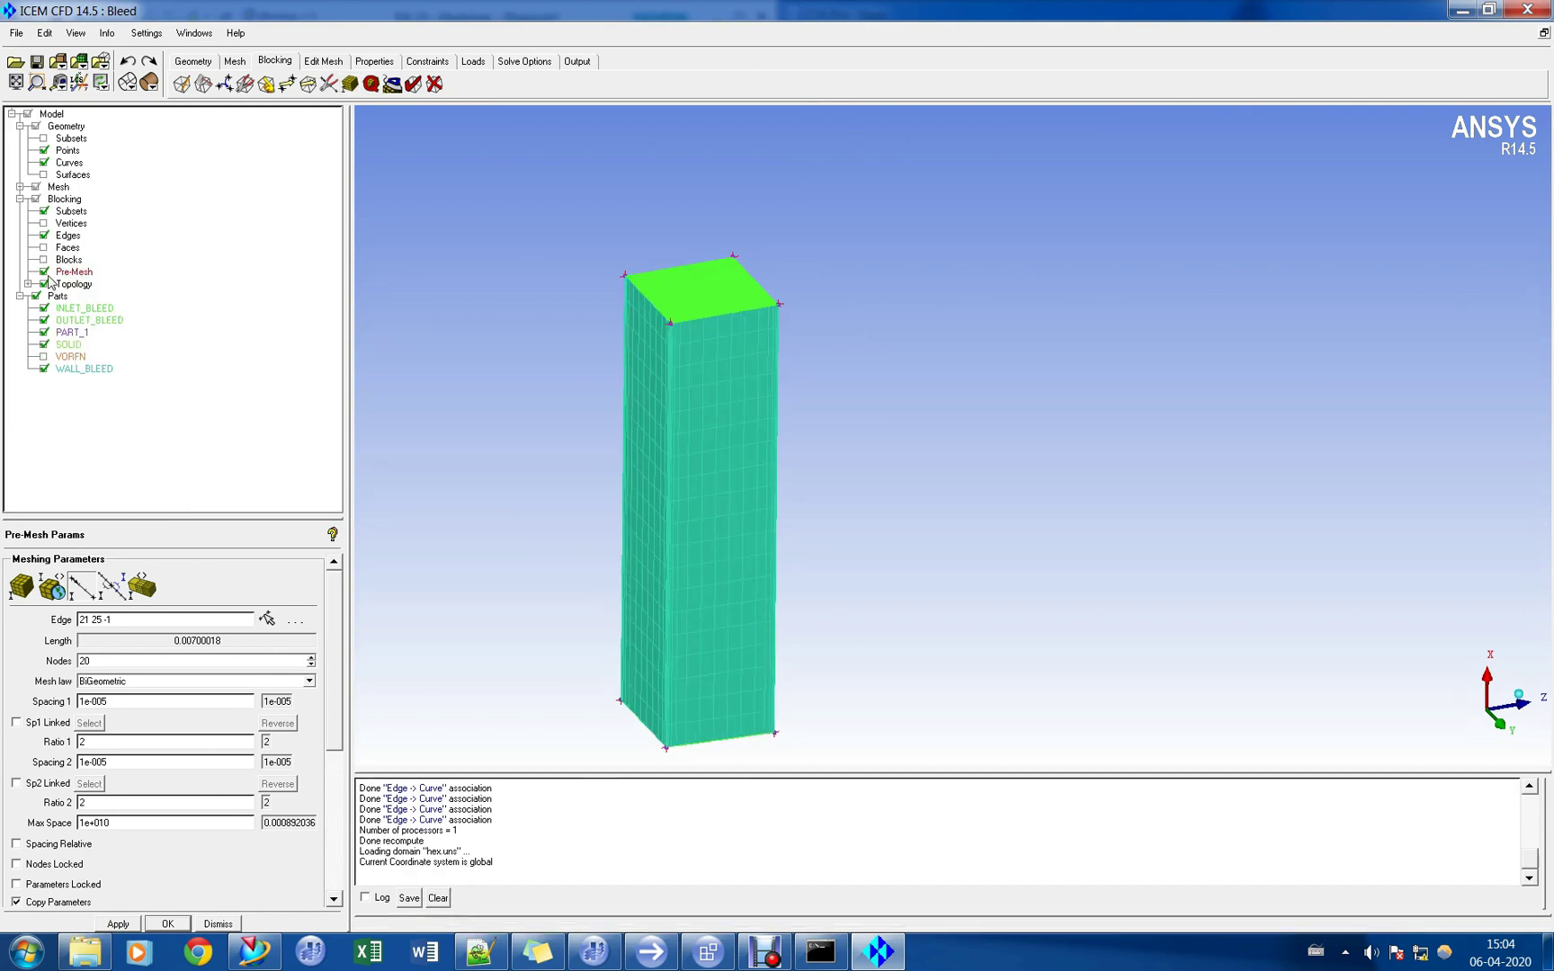
{"action": "left_click", "coordinate": [45, 273]}
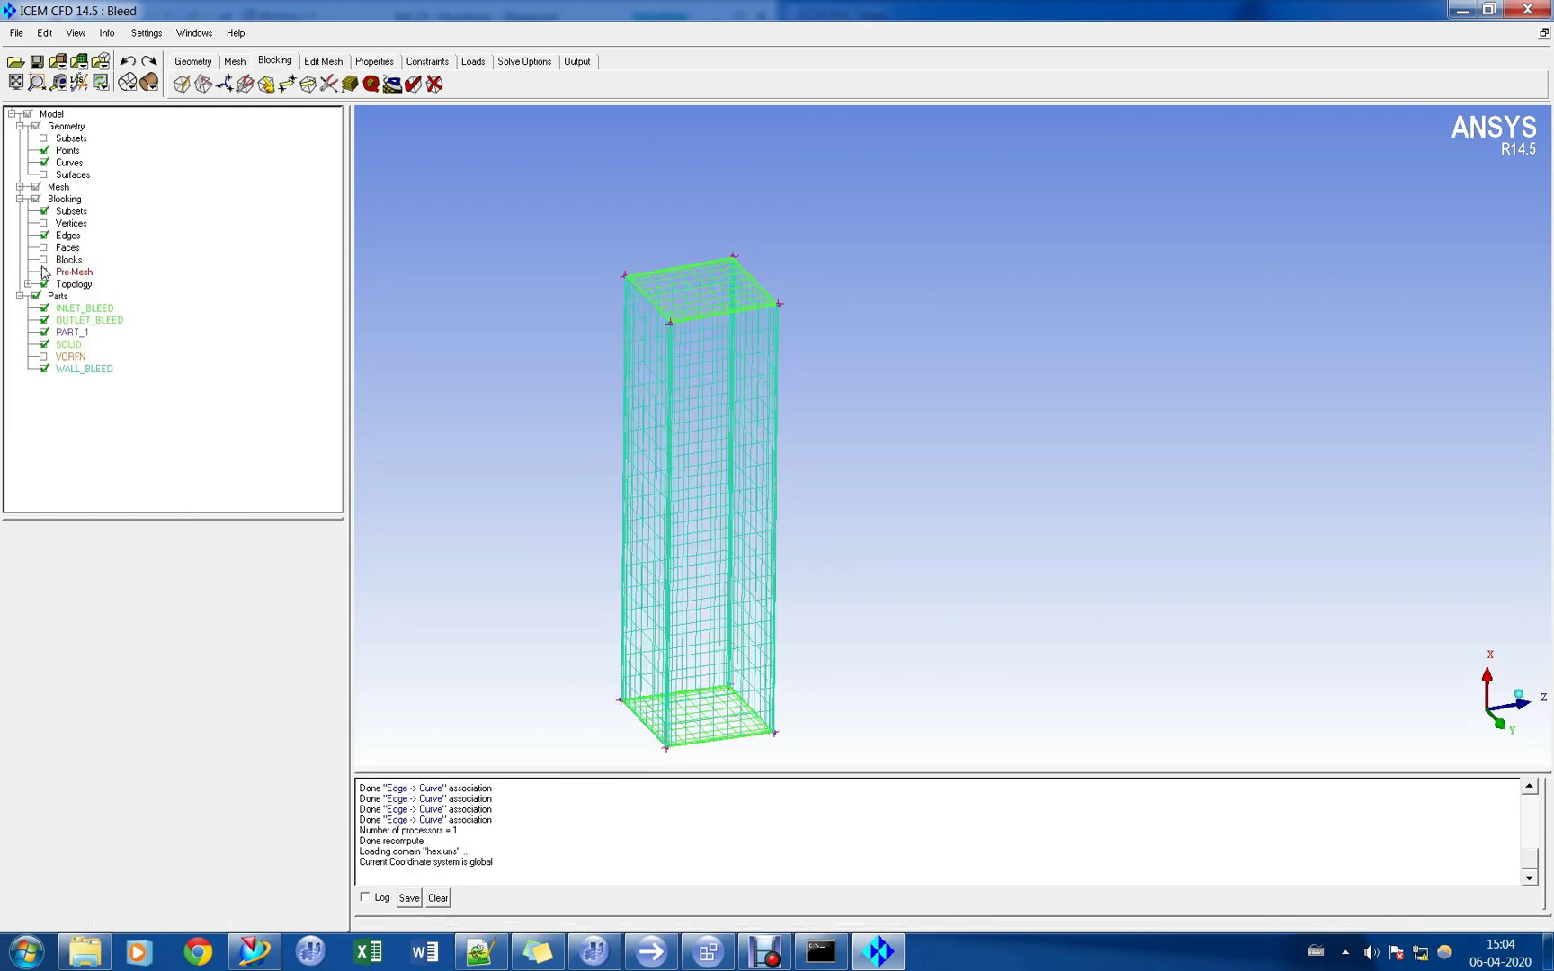
Display the shell elements of the unstructured mesh as Solid & Wire and look over the slot.
{"action": "left_click", "coordinate": [20, 187]}
{"action": "right_click", "coordinate": [73, 236]}
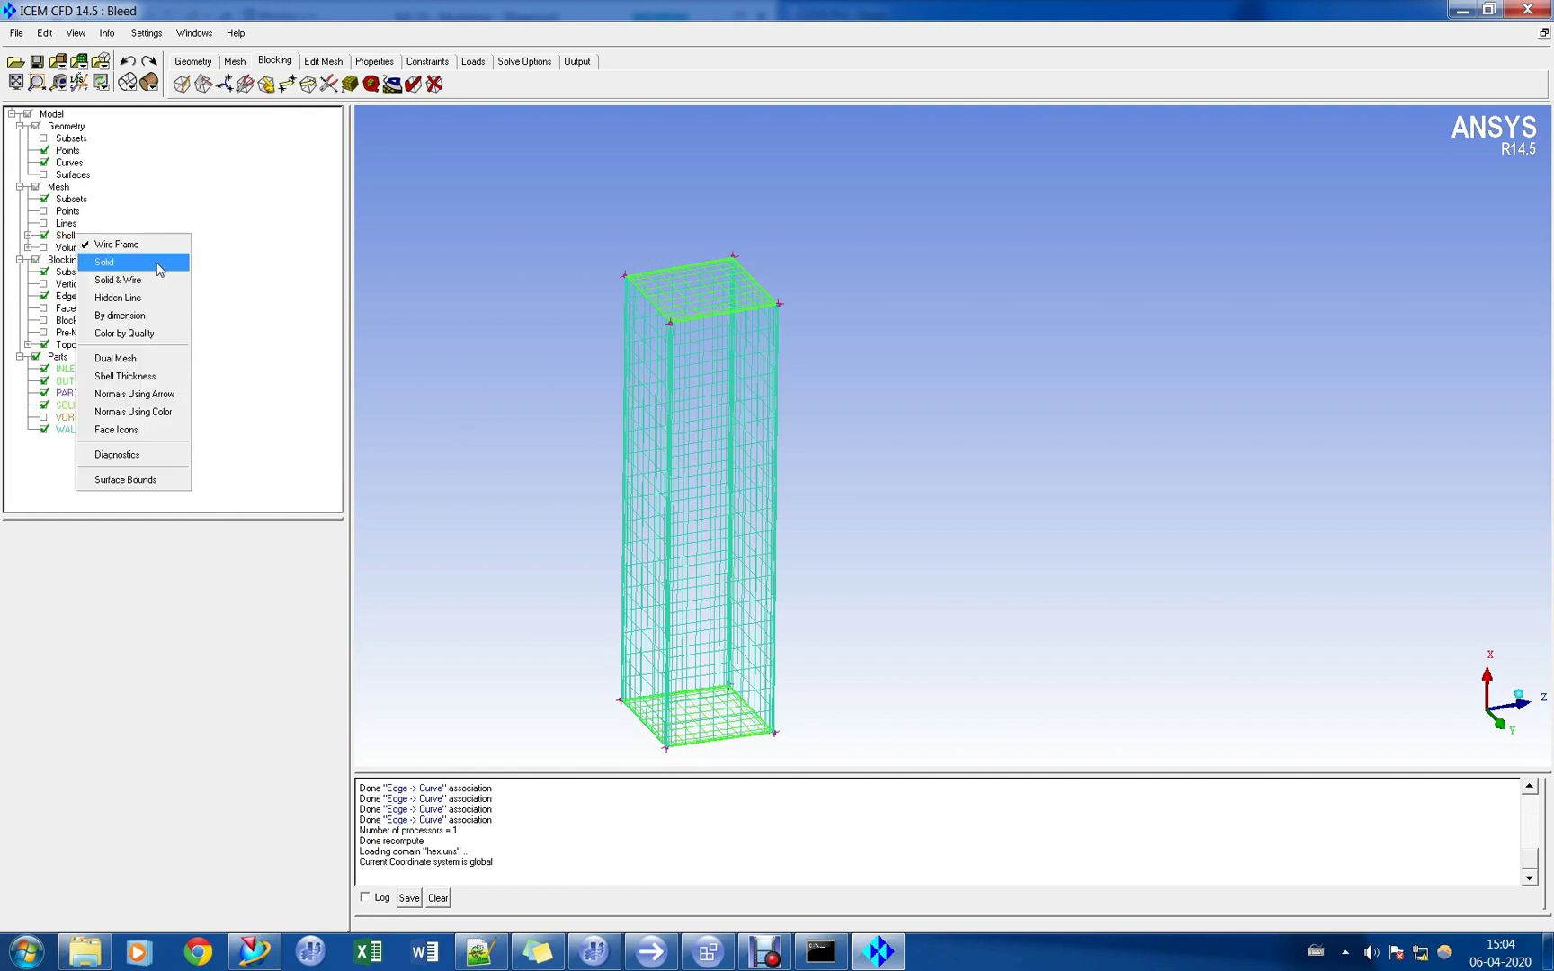
{"action": "left_click", "coordinate": [160, 281]}
{"action": "left_click_drag", "start_coordinate": [586, 441], "coordinate": [630, 450]}
Save the project and set the output solver to ANSYS CFX.
{"action": "left_click", "coordinate": [38, 62]}
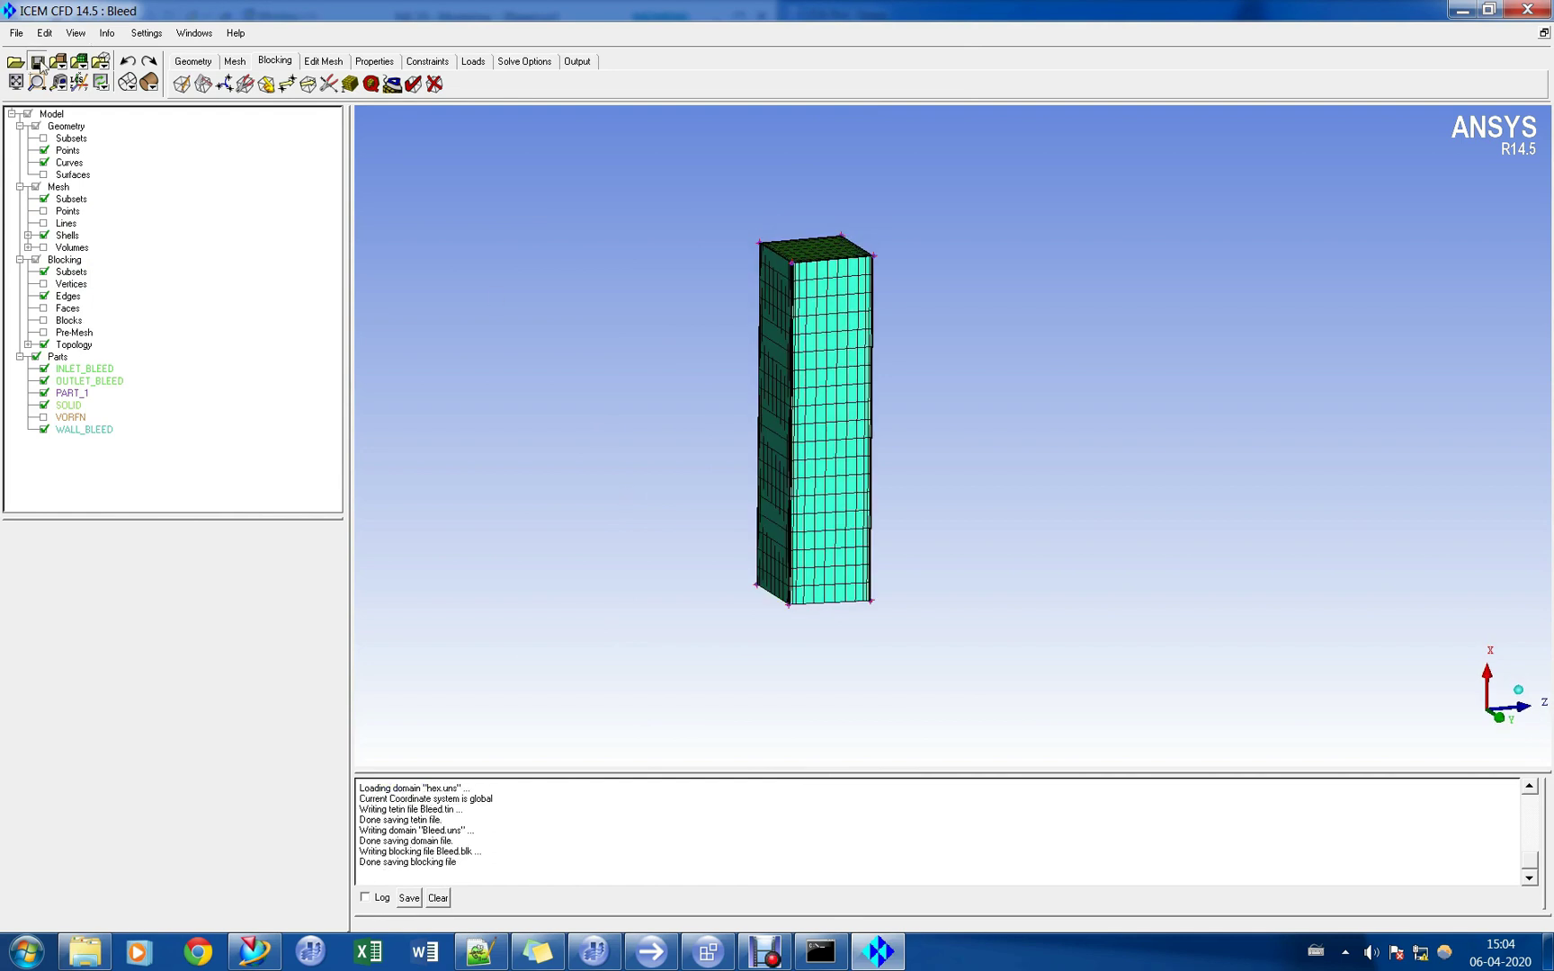
{"action": "left_click", "coordinate": [579, 61]}
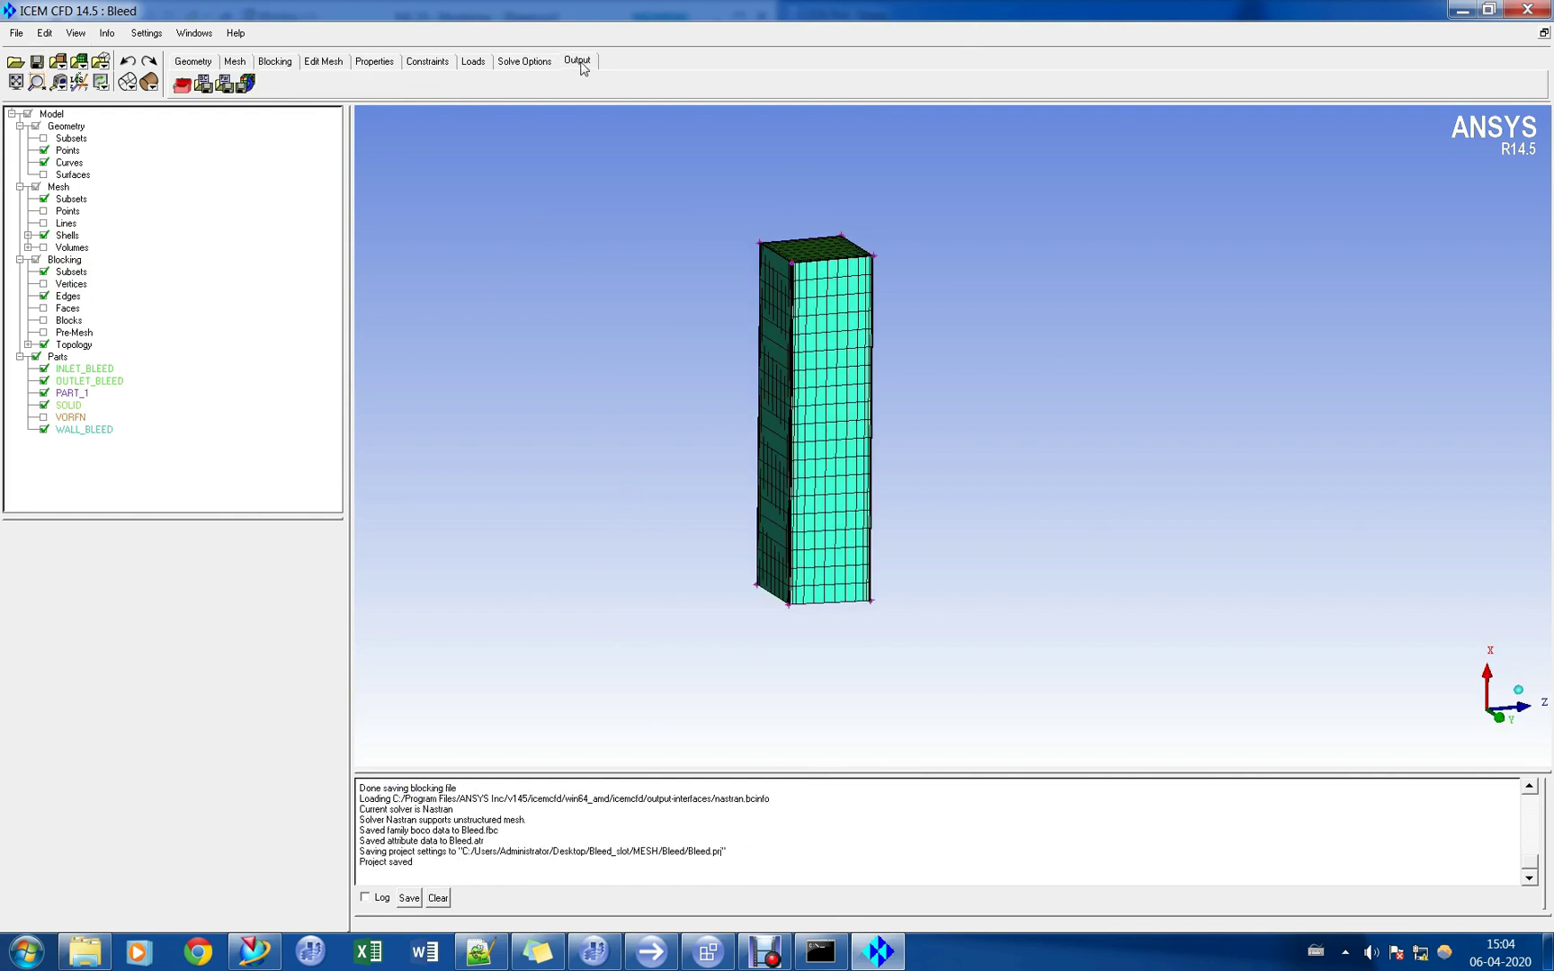
{"action": "left_click", "coordinate": [182, 83]}
{"action": "left_click", "coordinate": [166, 576]}
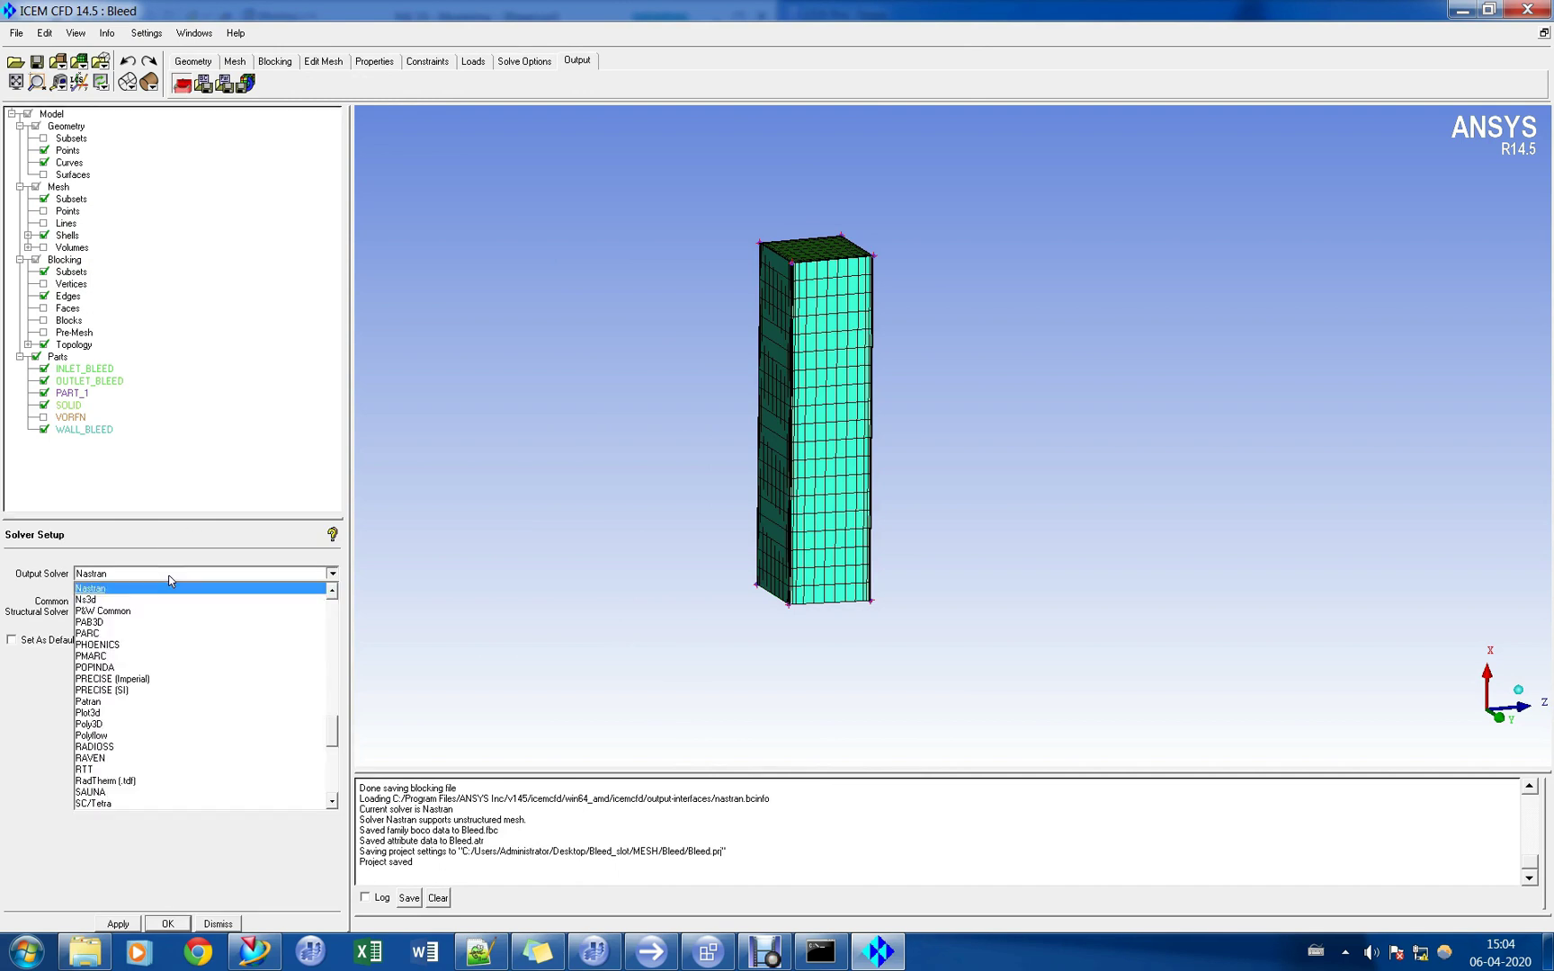
{"action": "scroll", "coordinate": [137, 682], "scroll_direction": "up", "scroll_amount": 20}
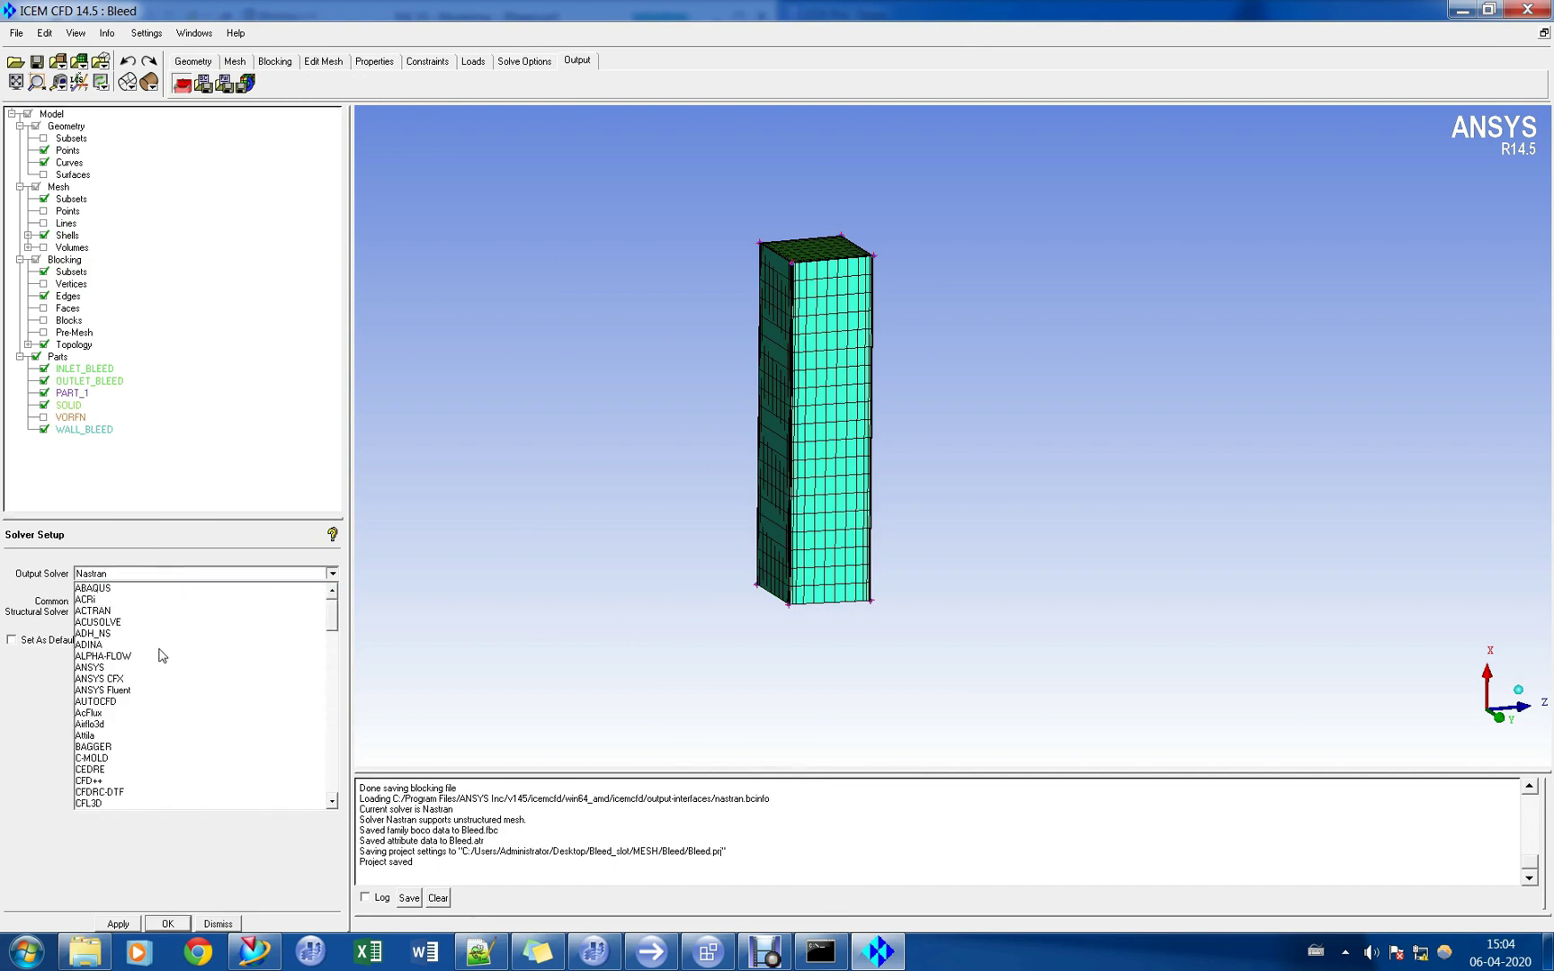
{"action": "left_click", "coordinate": [126, 678]}
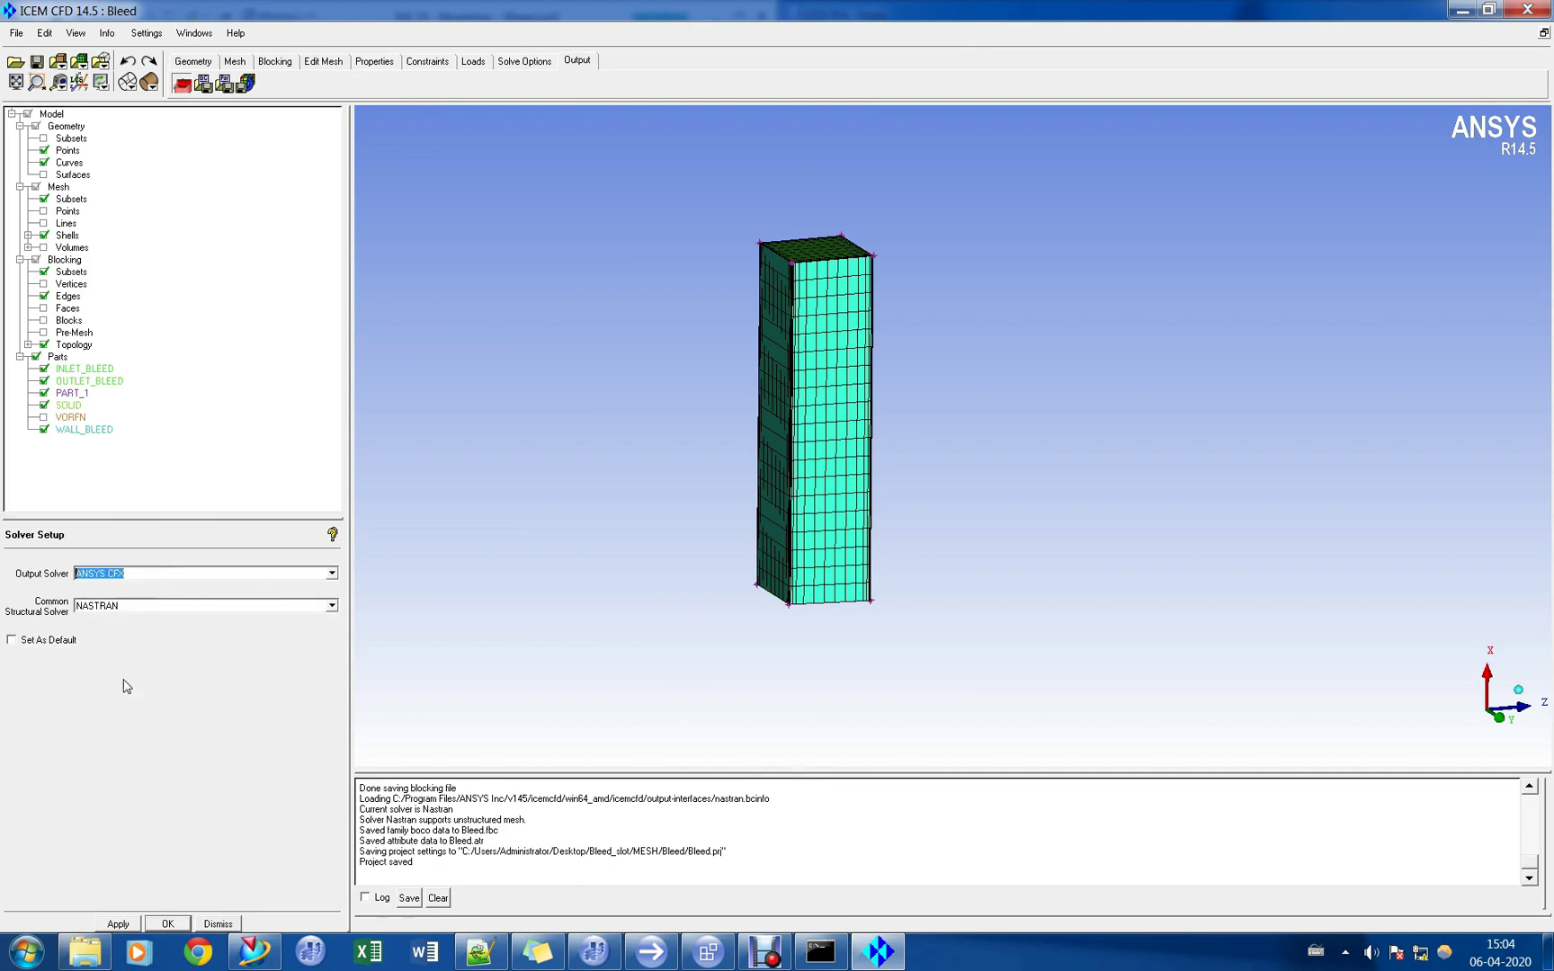
{"action": "left_click", "coordinate": [168, 924]}
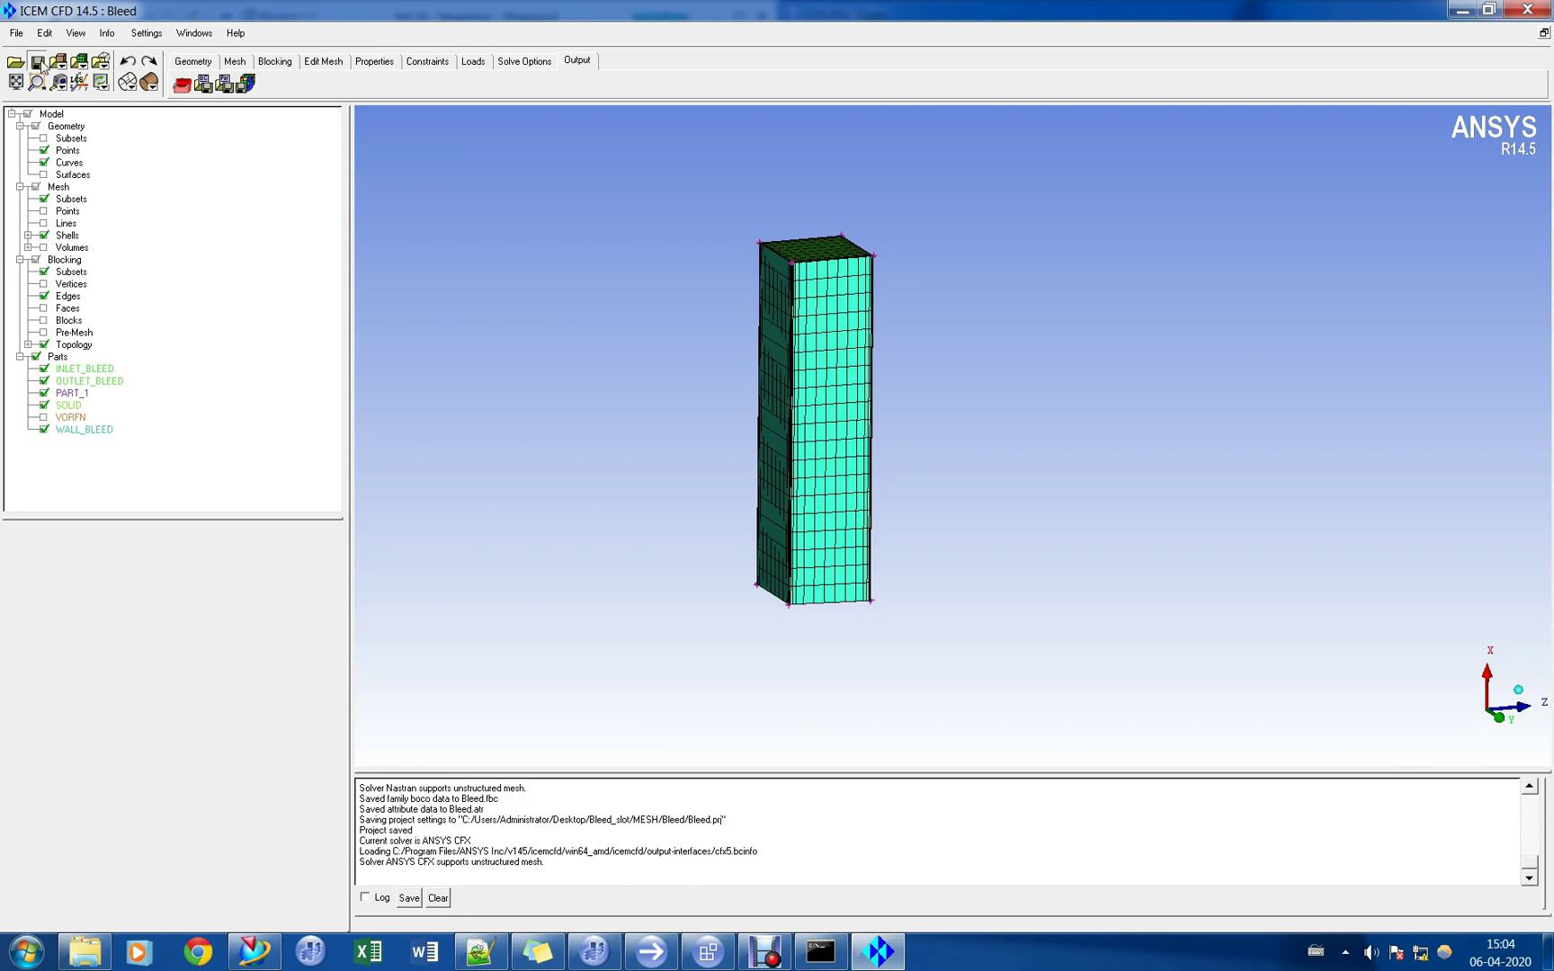
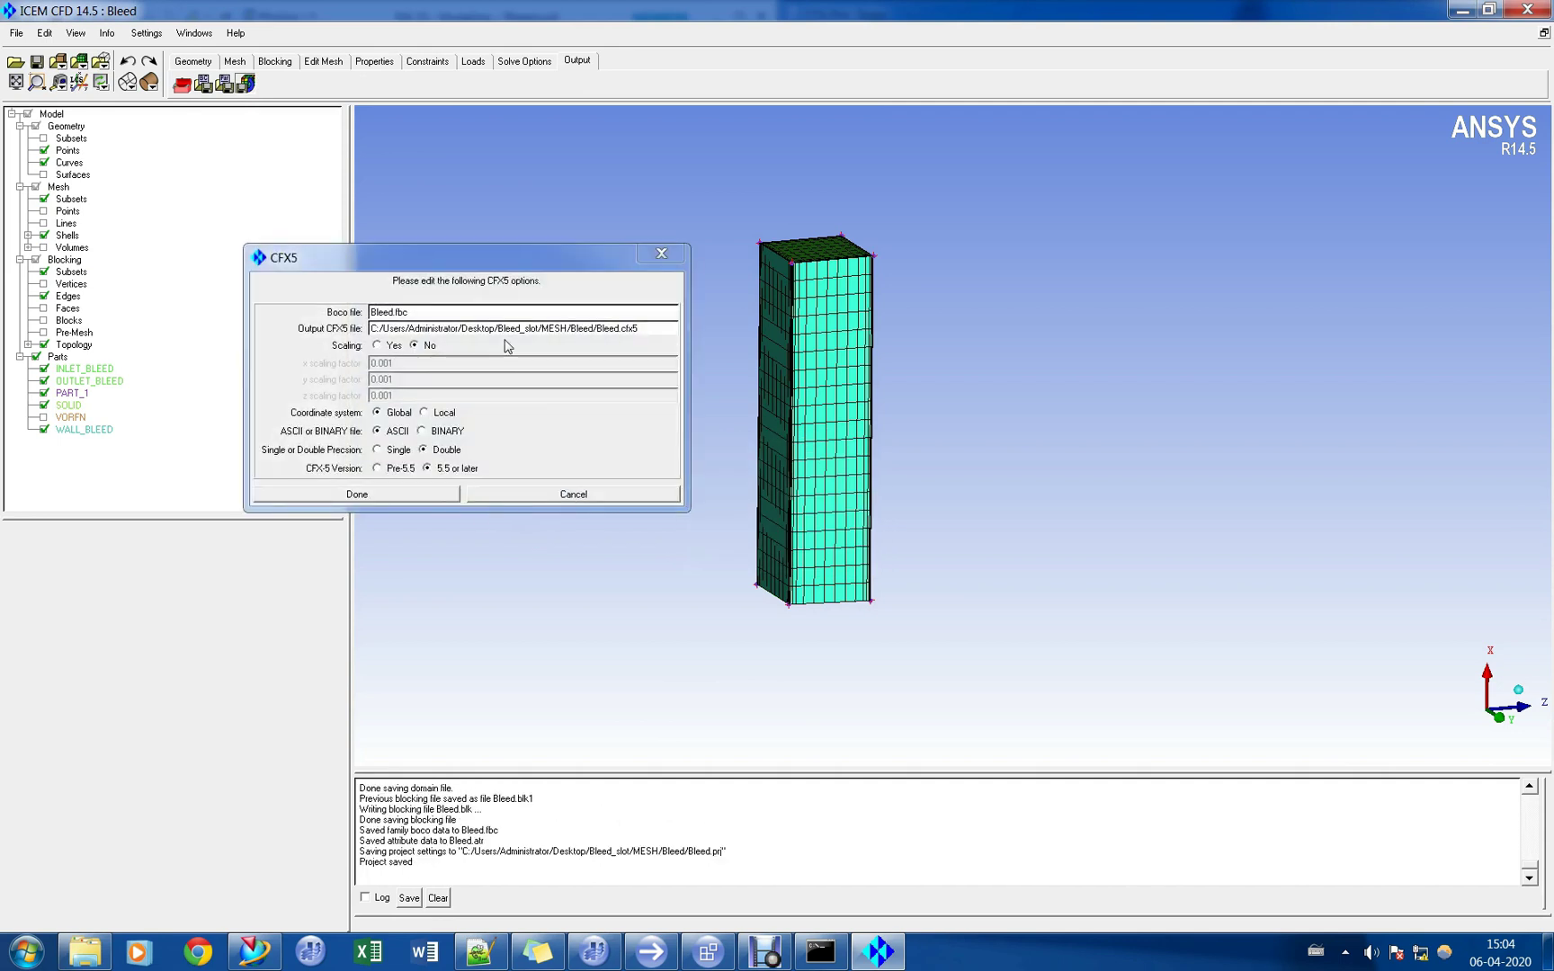
Write the mesh to the CFX5 file Bleed.cfx5 without scaling, then save and close the ICEM CFD project.
{"action": "left_click", "coordinate": [345, 489]}
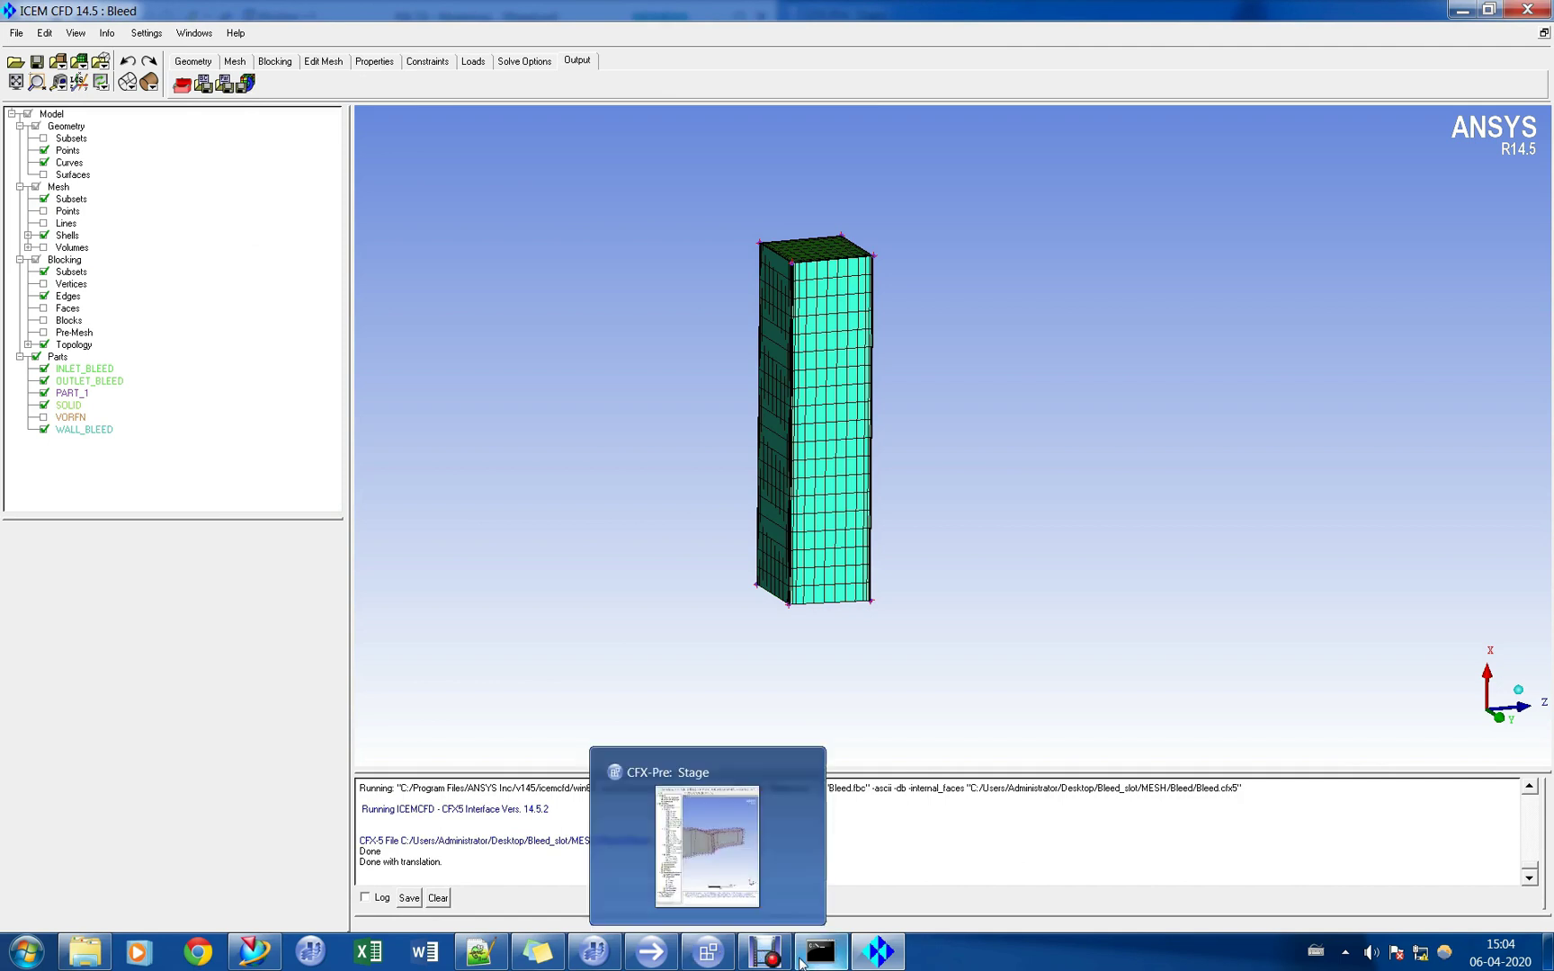
{"action": "left_click", "coordinate": [444, 898]}
{"action": "left_click", "coordinate": [37, 61]}
{"action": "left_click", "coordinate": [1531, 12]}
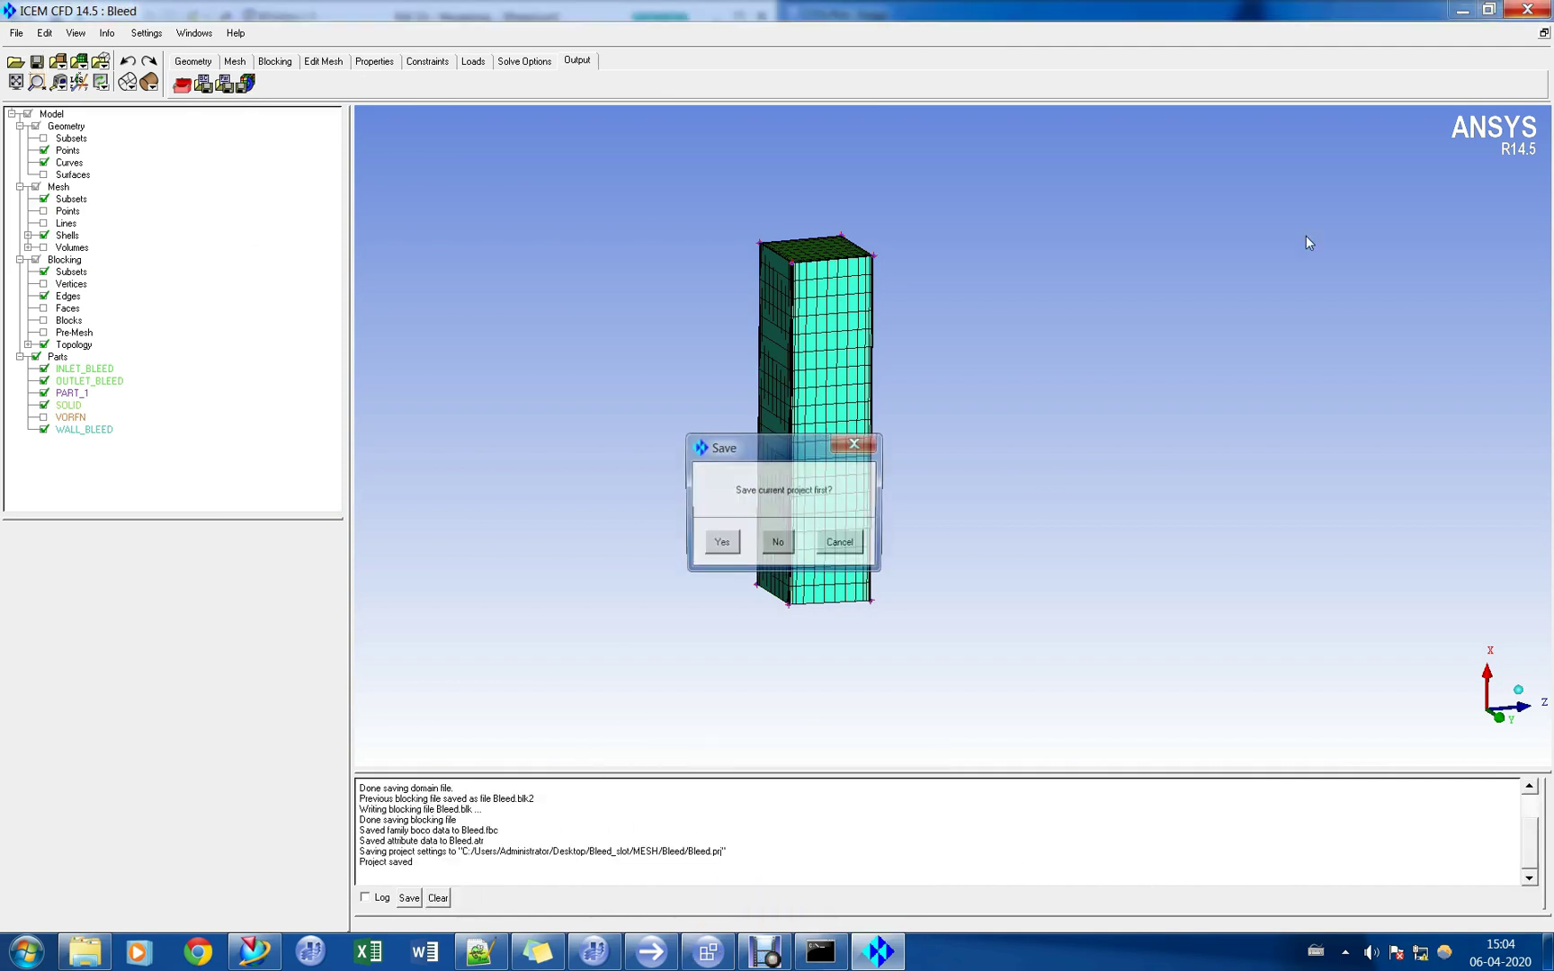
{"action": "left_click", "coordinate": [720, 544]}
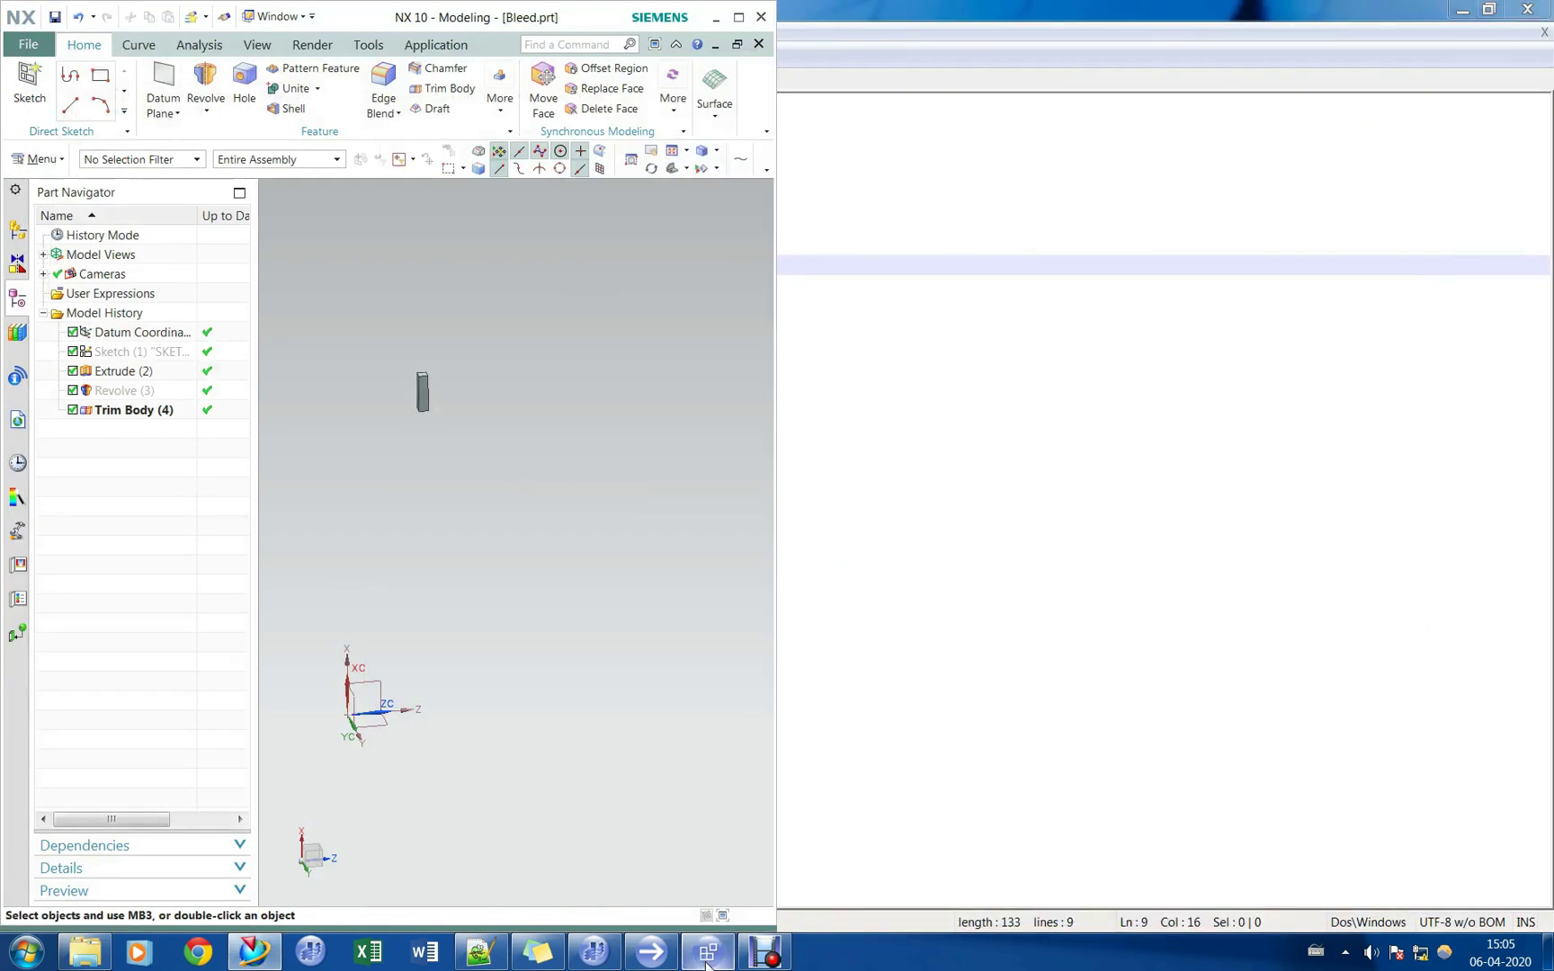
Switch to the Stage case in CFX-Pre and import the ICEM CFD mesh Bleed.cfx5 from the MESH folder with mesh units of m.
{"action": "left_click", "coordinate": [695, 959]}
{"action": "double_click", "coordinate": [1209, 32]}
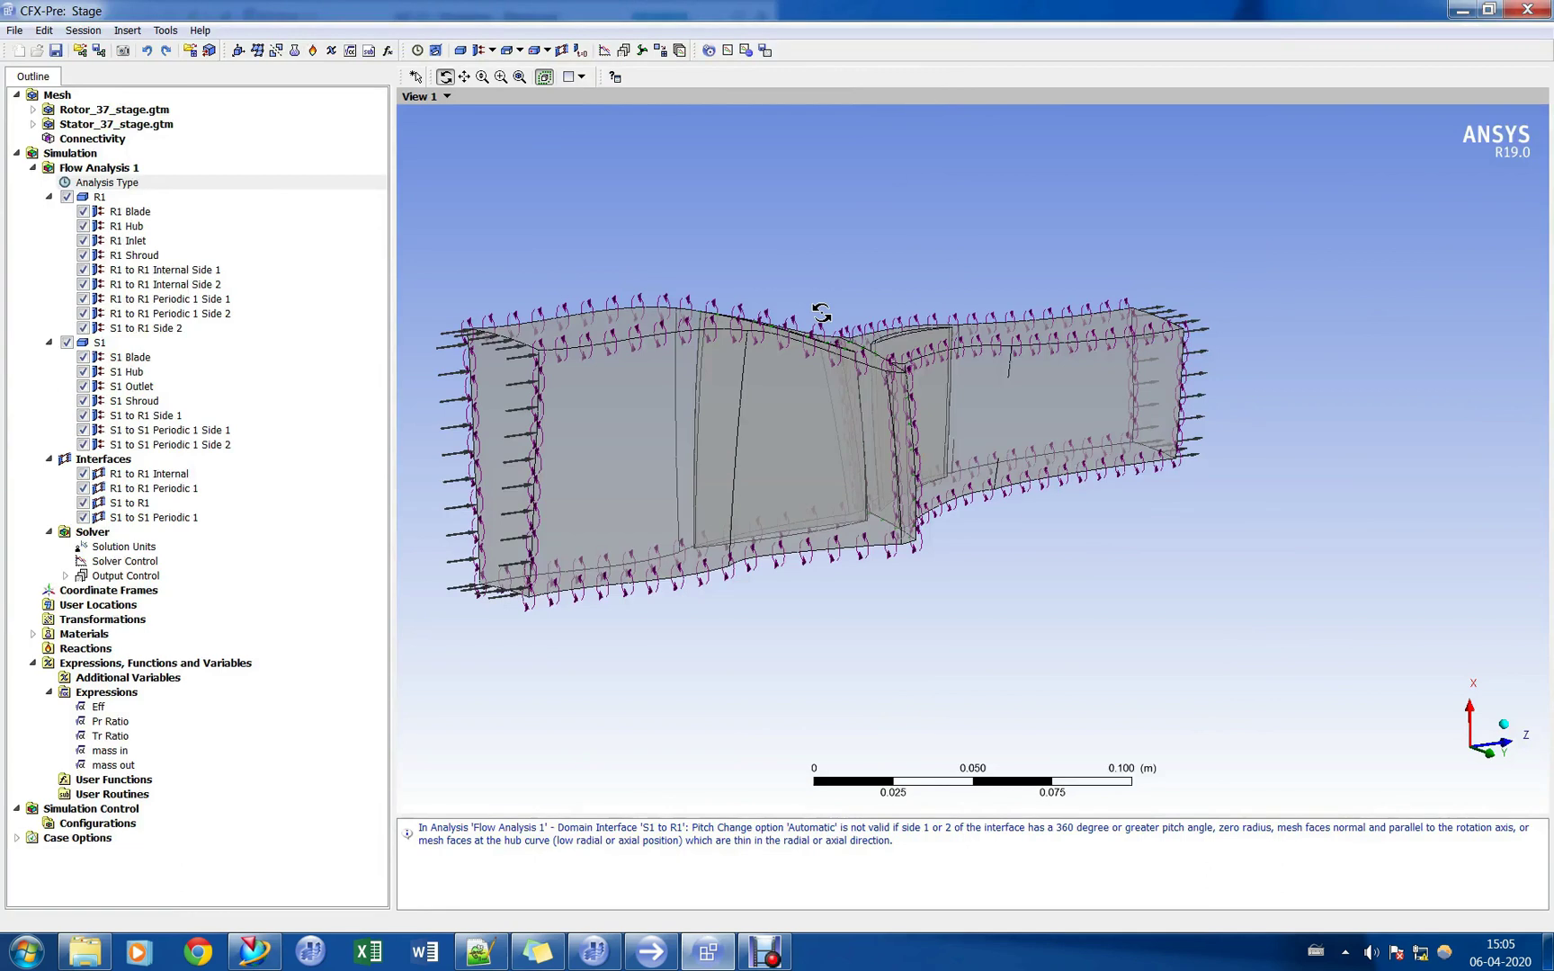
{"action": "right_click", "coordinate": [76, 94]}
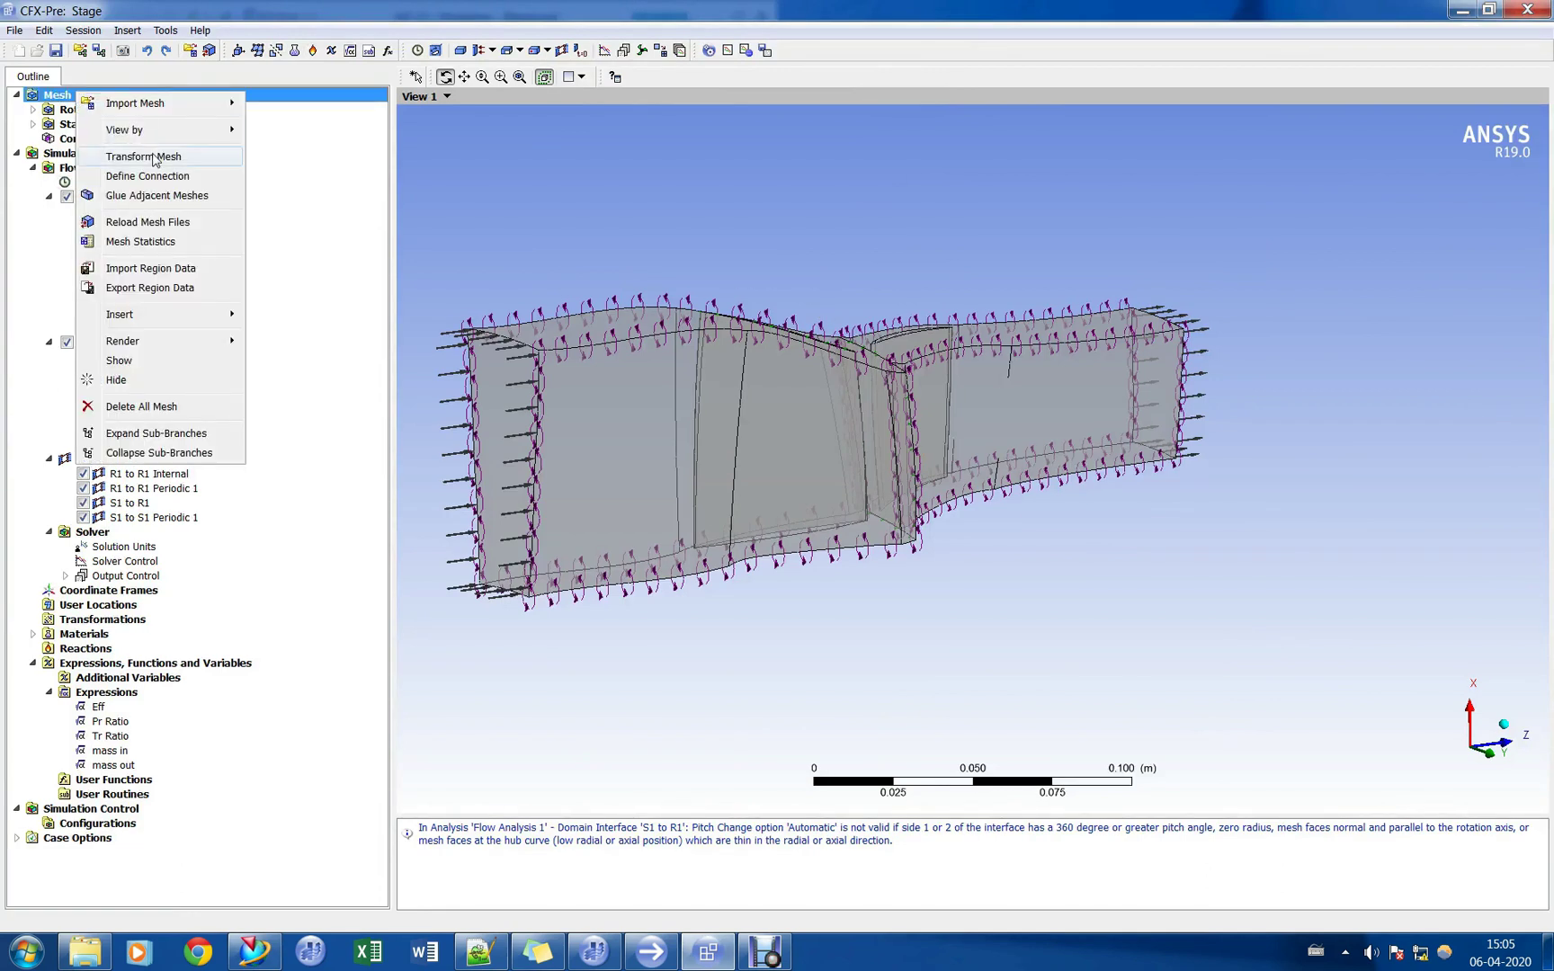
{"action": "mouse_move", "coordinate": [171, 110]}
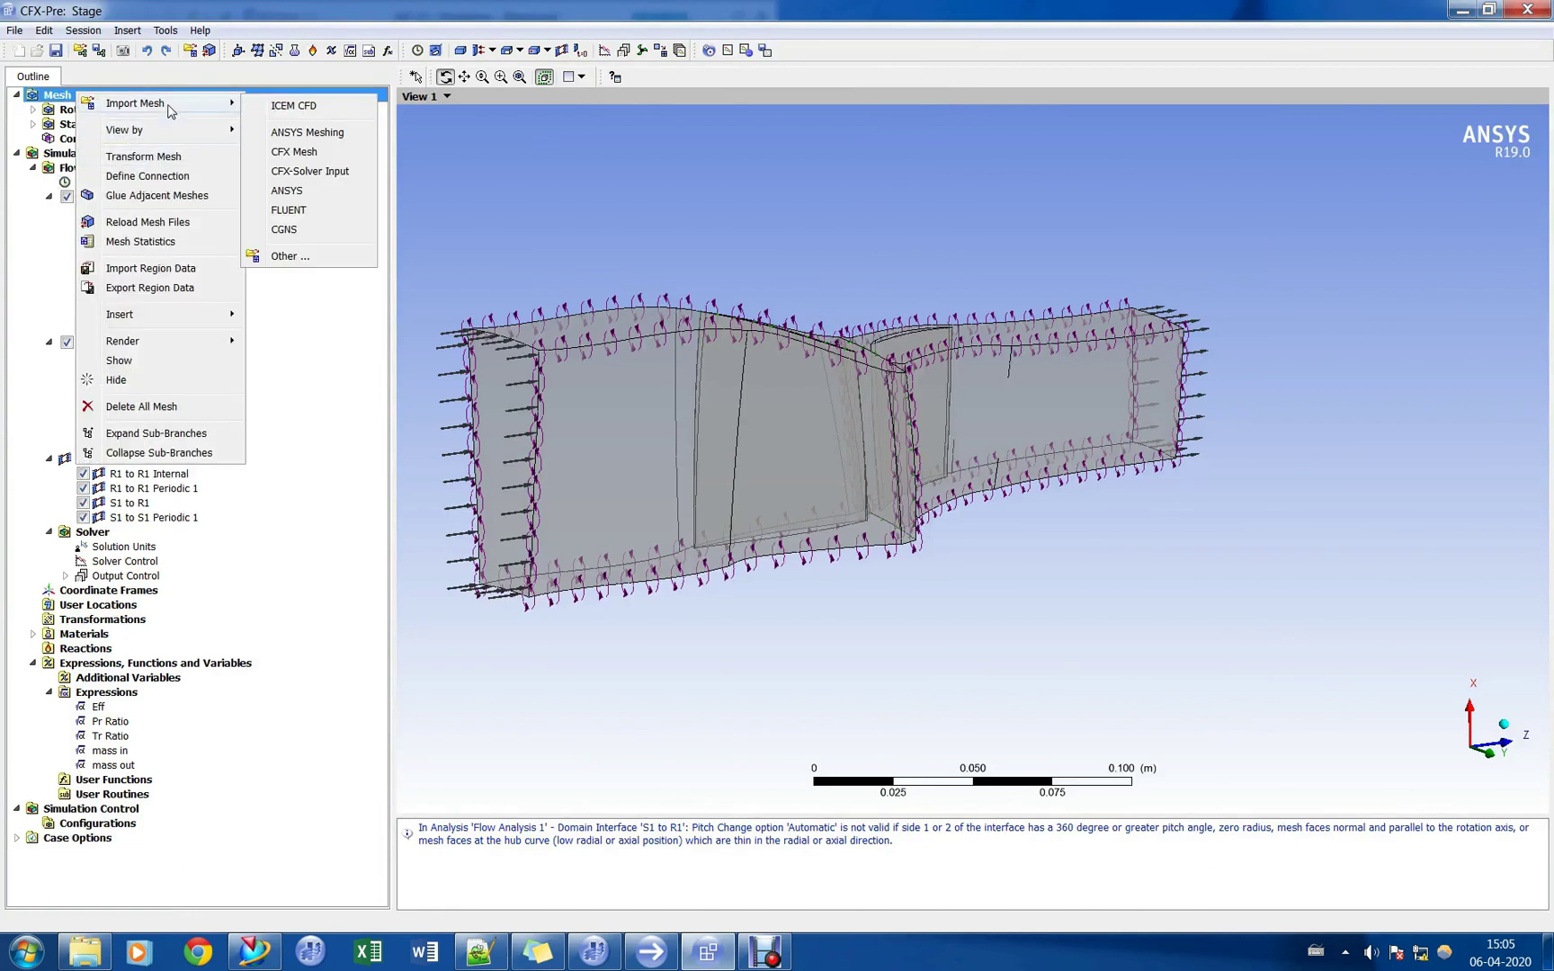
{"action": "left_click", "coordinate": [288, 106]}
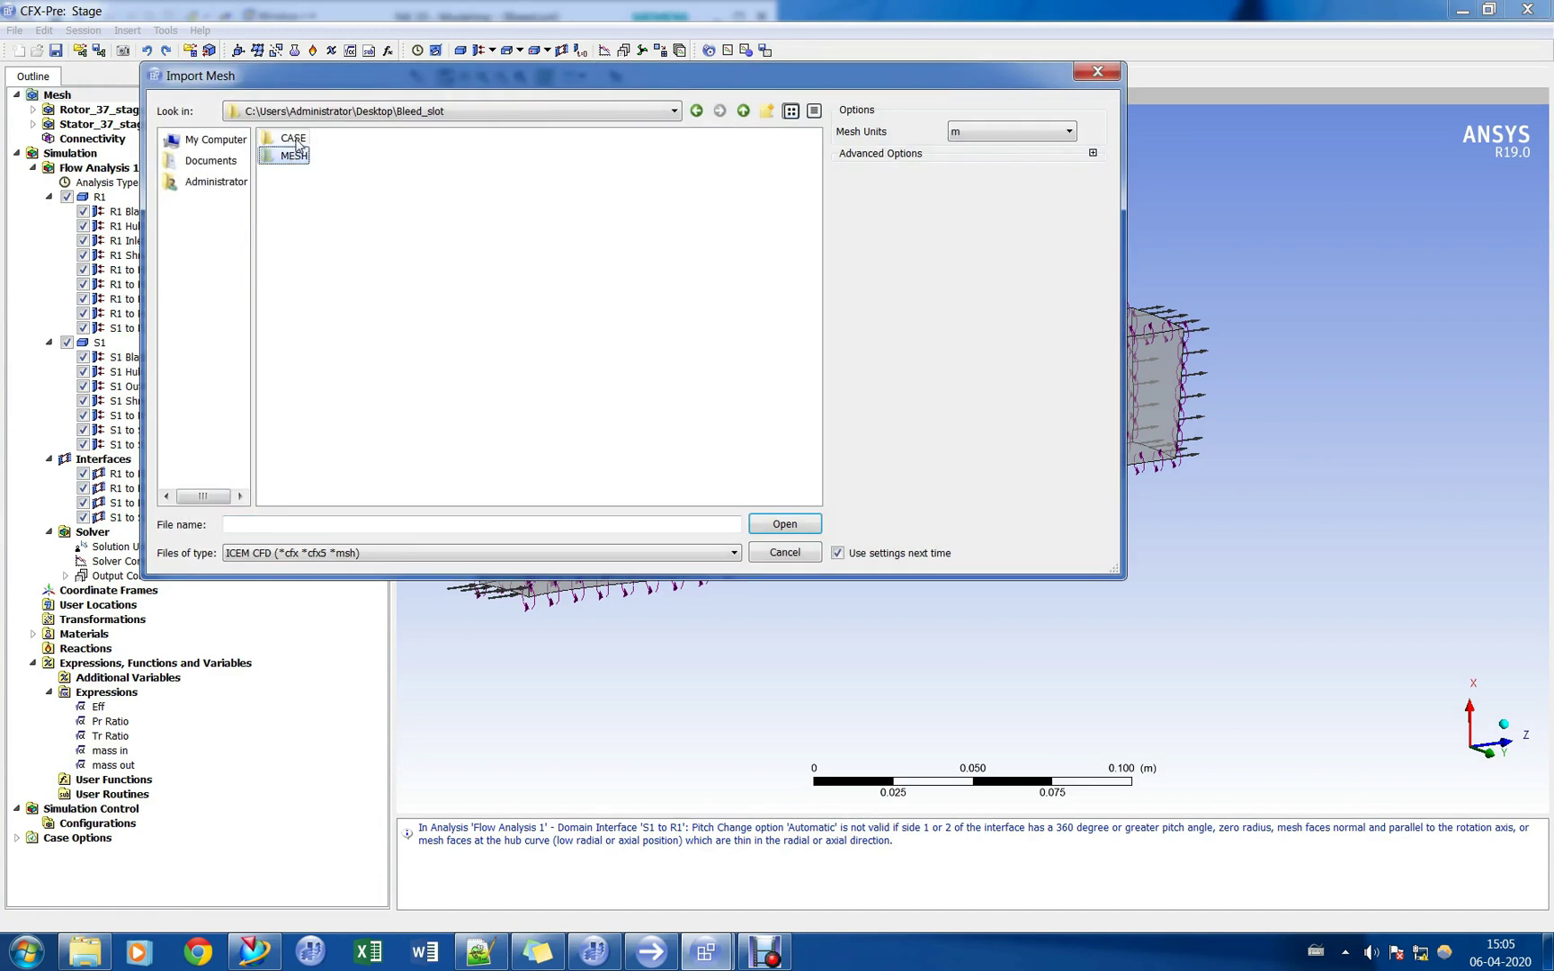
{"action": "double_click", "coordinate": [295, 139]}
{"action": "key", "text": "BackSpace"}
{"action": "double_click", "coordinate": [292, 153]}
{"action": "double_click", "coordinate": [295, 142]}
{"action": "double_click", "coordinate": [293, 137]}
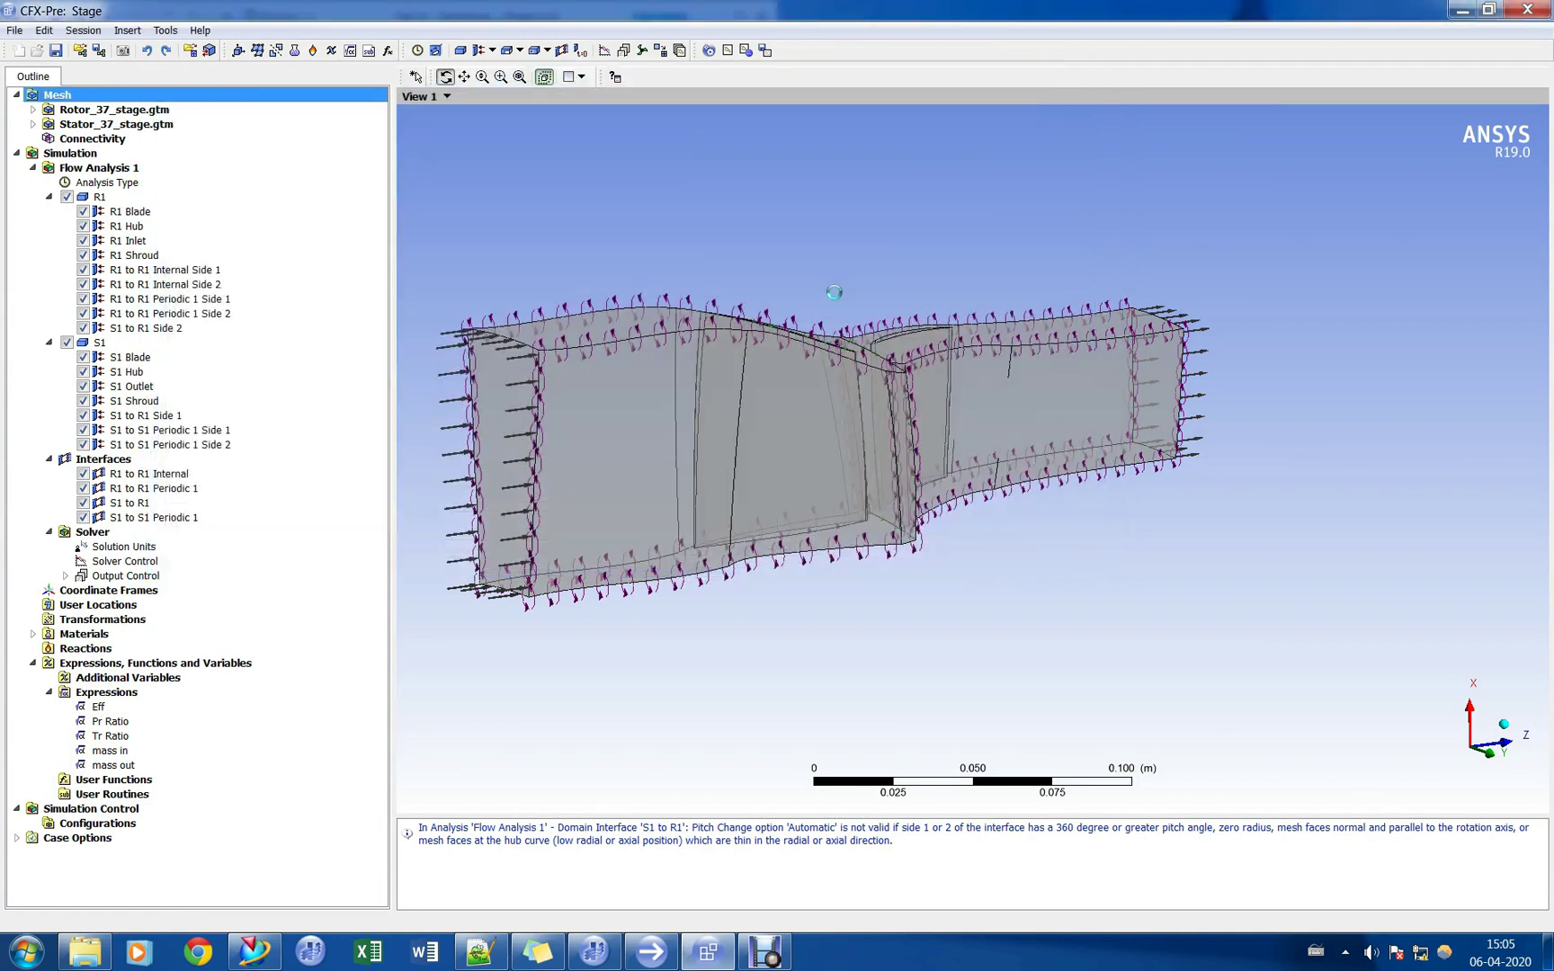
Set up a rotation of the Bleed.cfx5 mesh about the principal Z axis and preview it at 5 degrees.
{"action": "scroll", "coordinate": [999, 340], "scroll_direction": "up", "scroll_amount": 4}
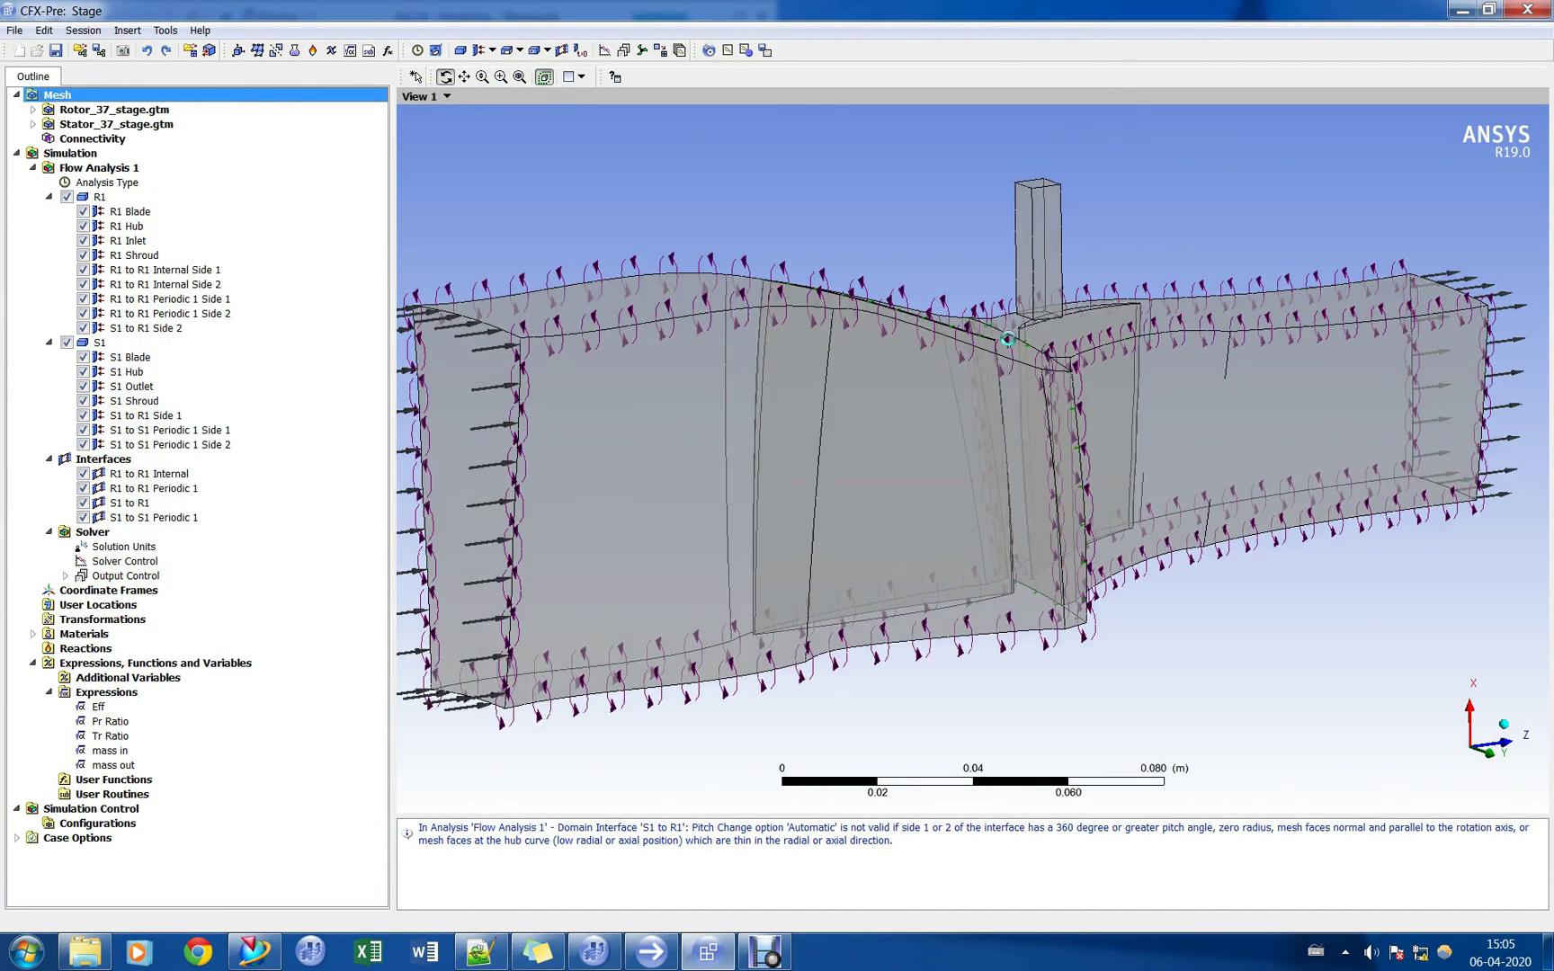
{"action": "left_click_drag", "start_coordinate": [1109, 355], "coordinate": [866, 450]}
{"action": "scroll", "coordinate": [866, 449], "scroll_direction": "up", "scroll_amount": 3}
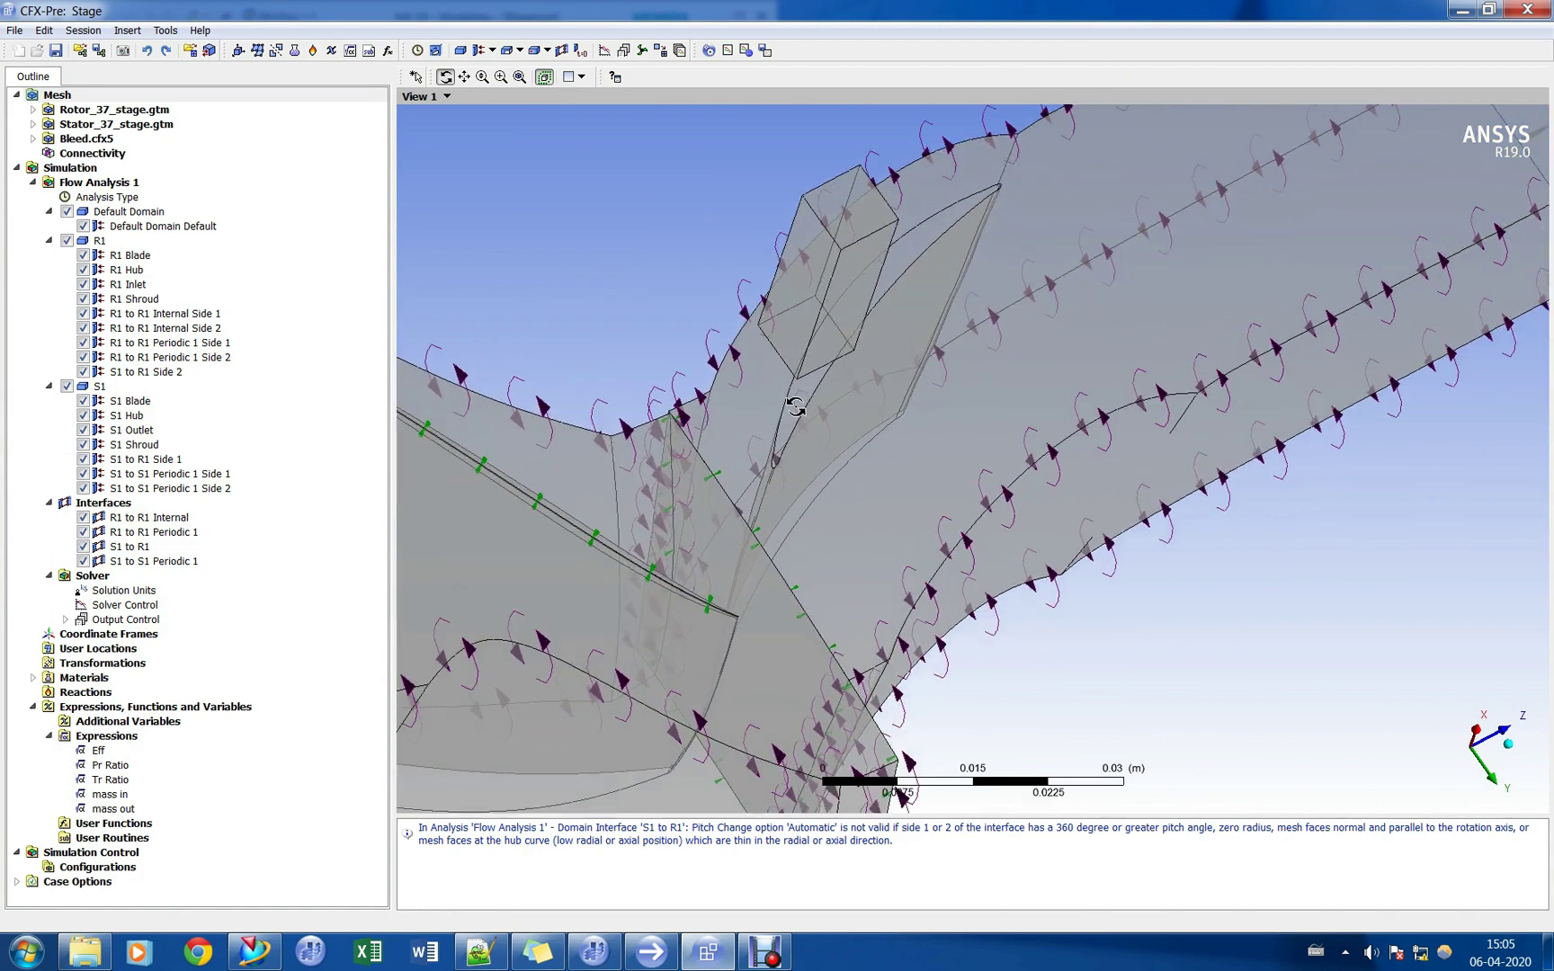
{"action": "left_click", "coordinate": [90, 139]}
{"action": "right_click", "coordinate": [94, 140]}
{"action": "left_click", "coordinate": [158, 158]}
{"action": "left_click_drag", "start_coordinate": [1160, 236], "coordinate": [185, 256]}
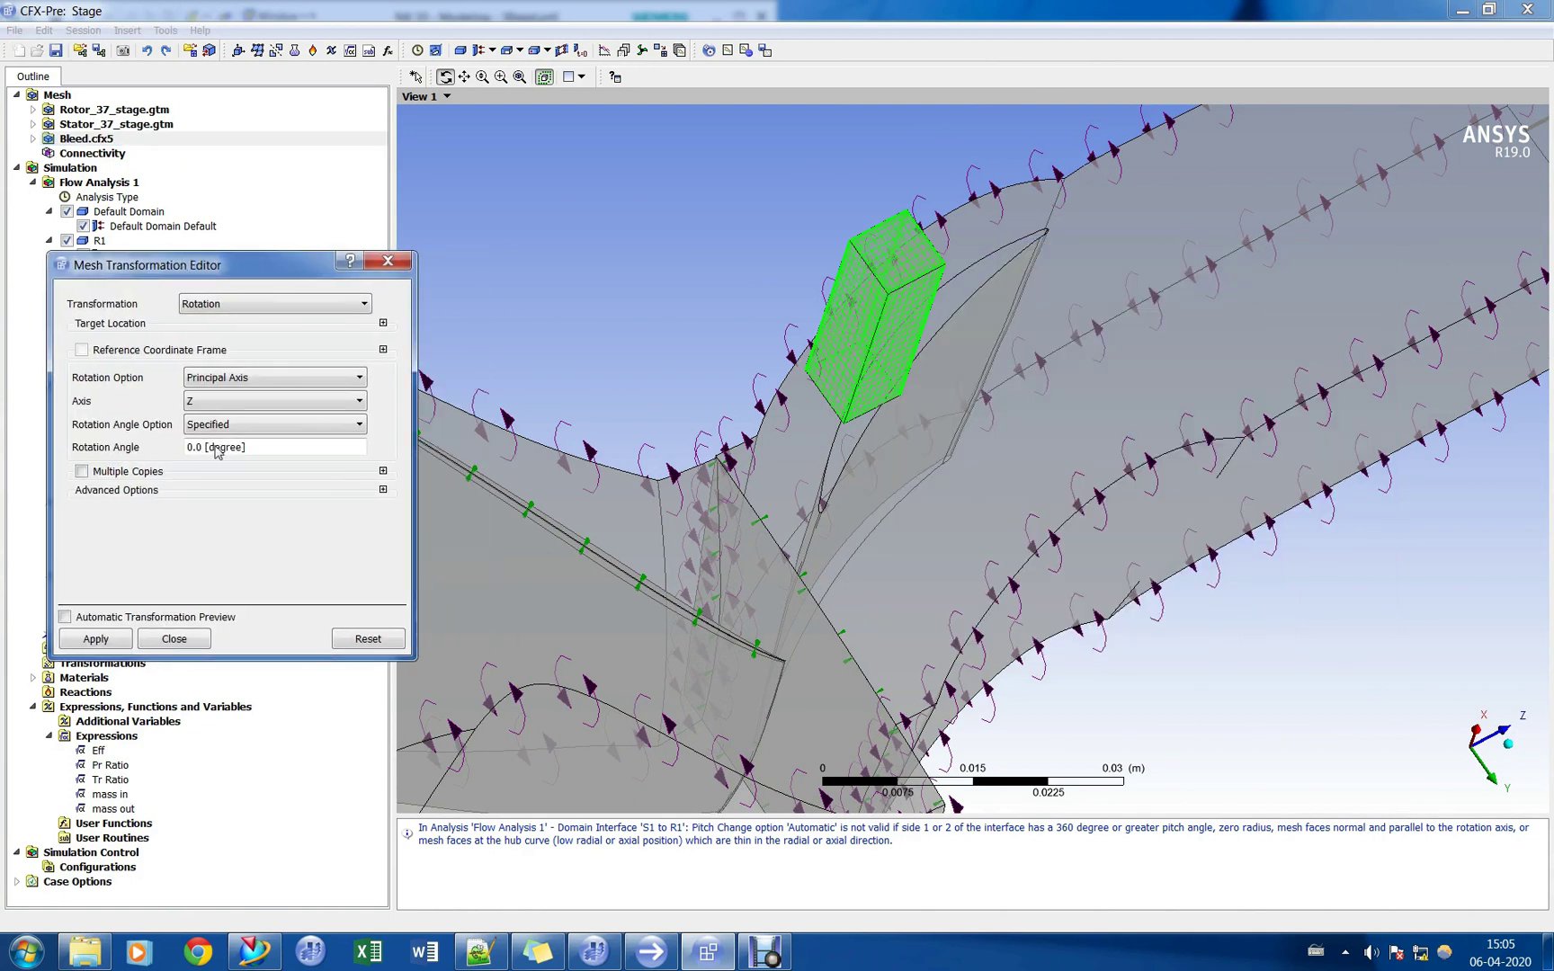
{"action": "left_click", "coordinate": [216, 447]}
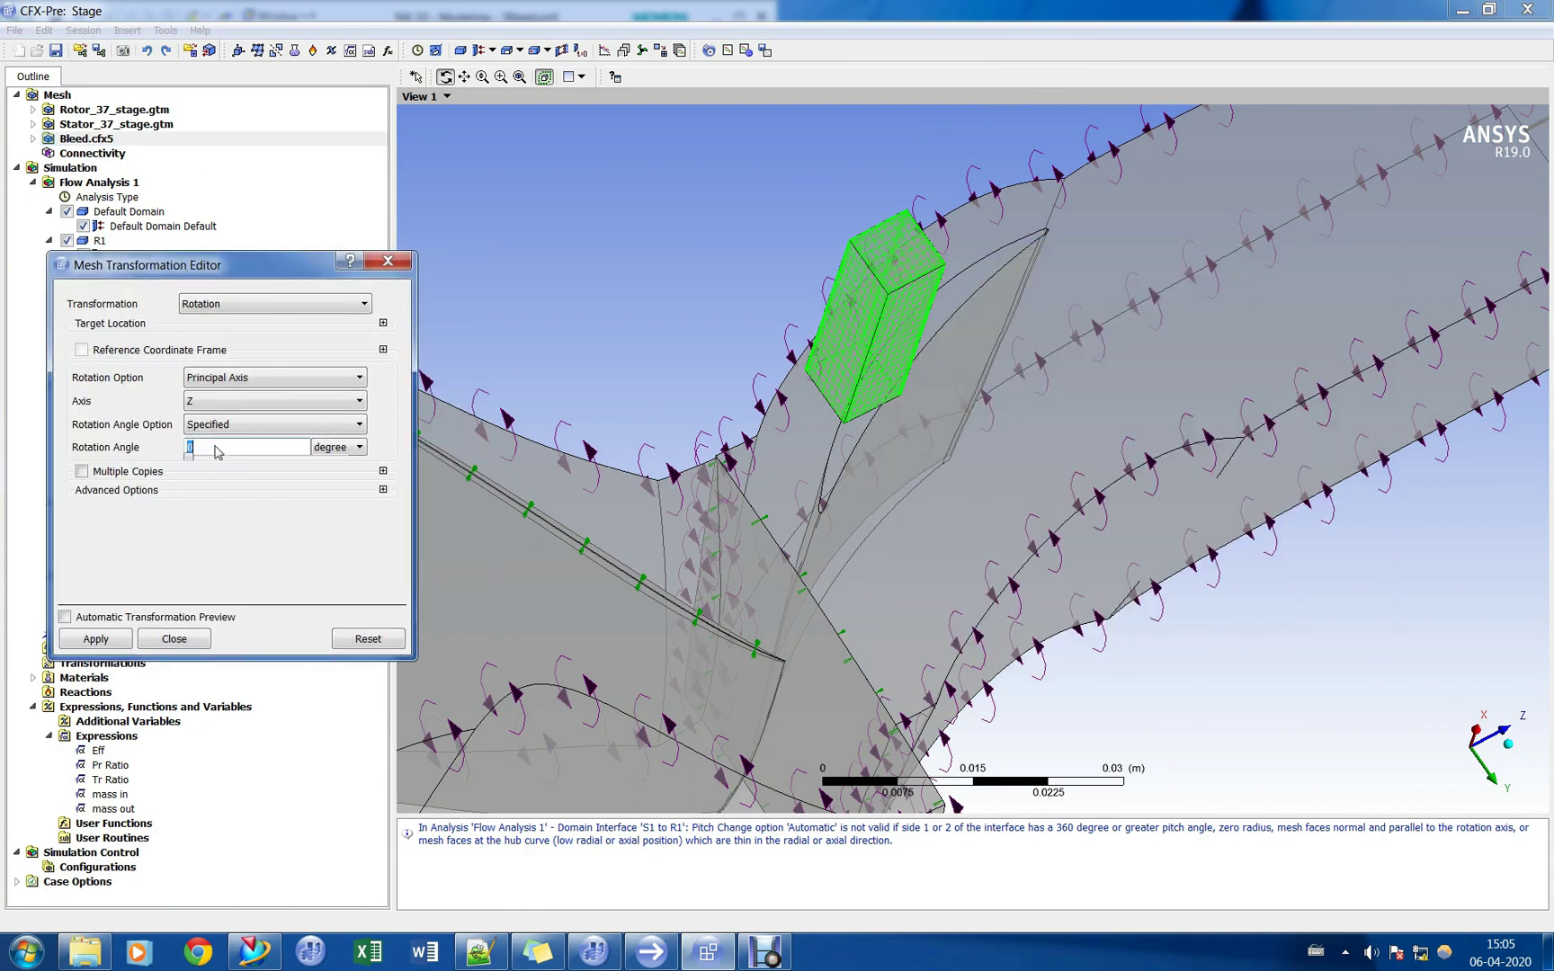
{"action": "left_click", "coordinate": [155, 618]}
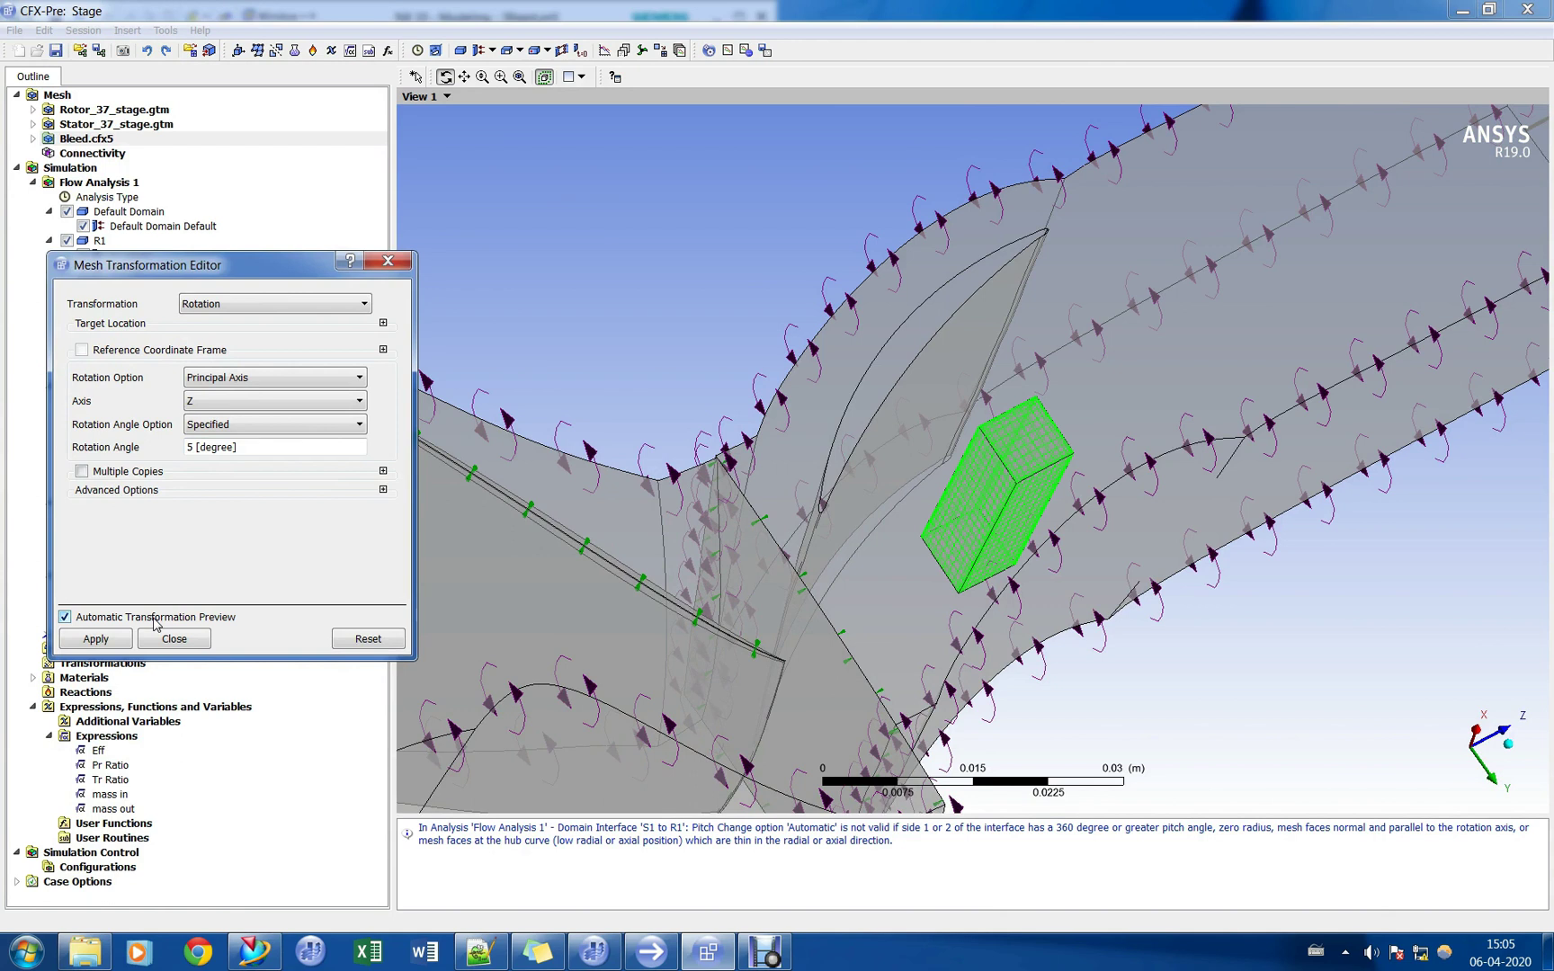
Preview the slot mesh's rotation about Z at 4 degrees and at 3.5 degrees.
{"action": "left_click", "coordinate": [214, 447]}
{"action": "type", "text": "4"}
{"action": "left_click", "coordinate": [154, 619]}
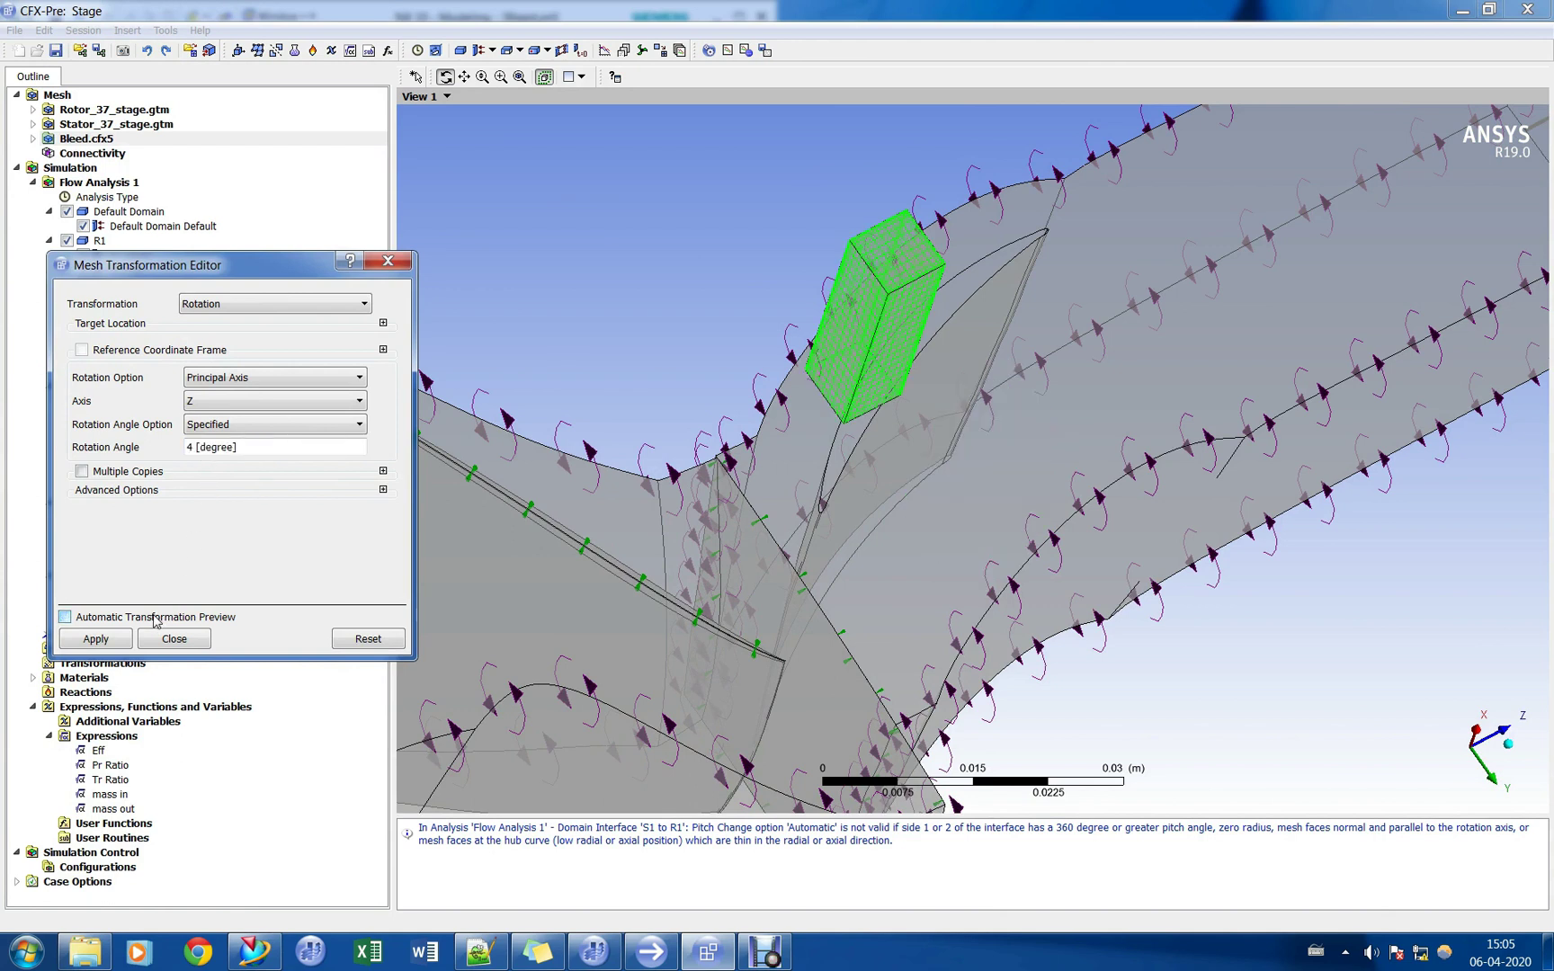
{"action": "left_click", "coordinate": [213, 454]}
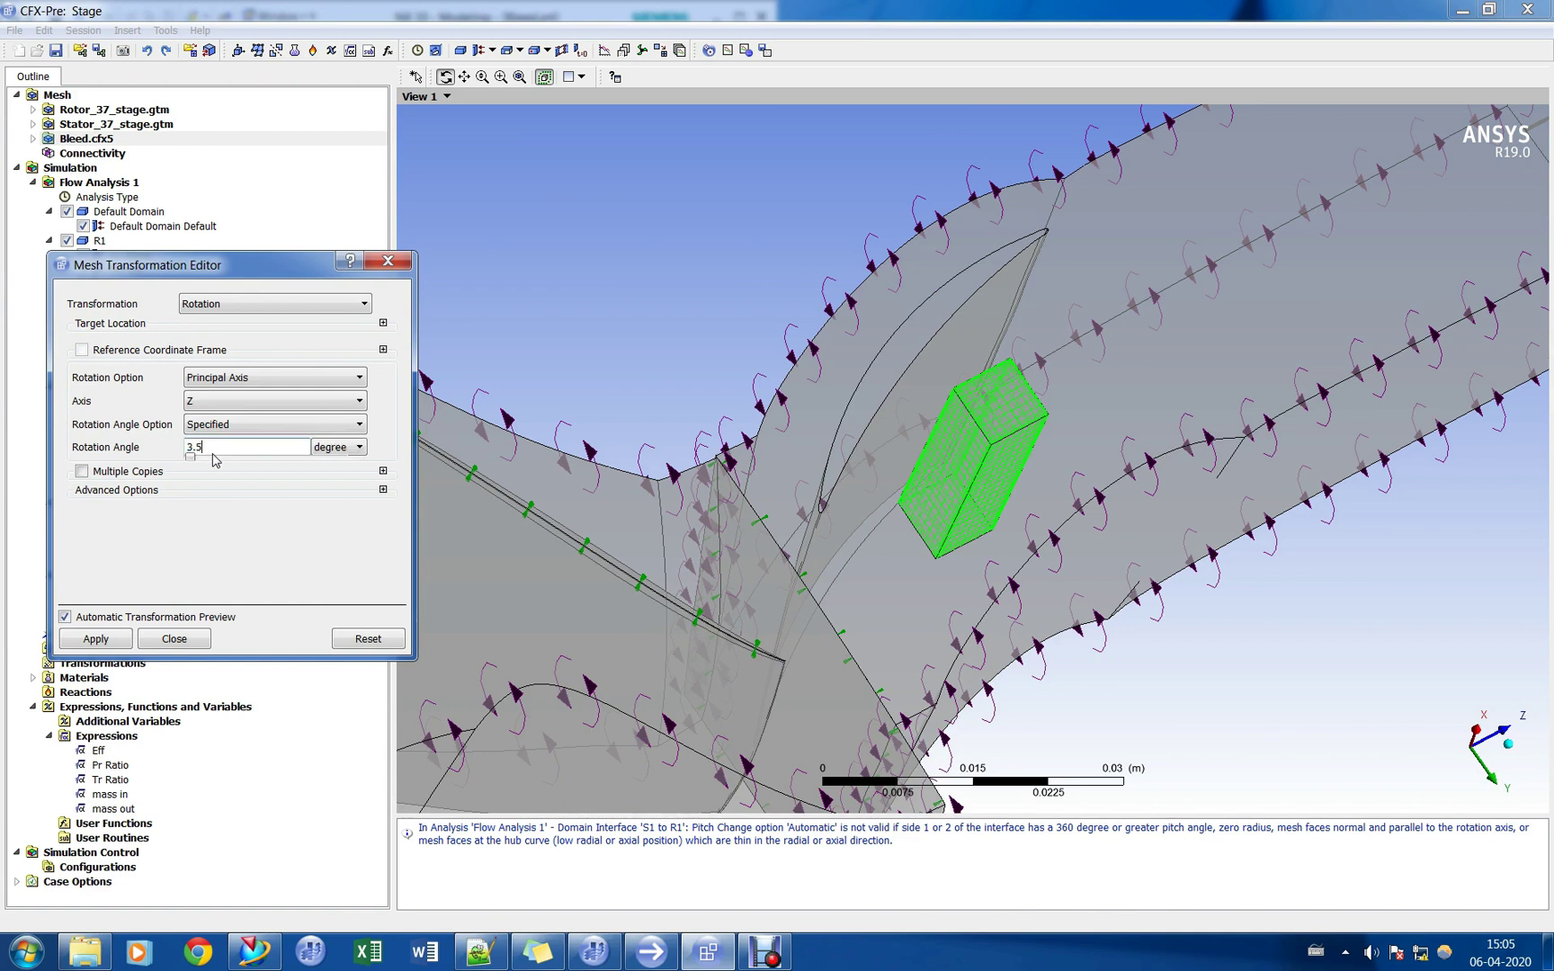
{"action": "type", "text": "3.5"}
{"action": "left_click", "coordinate": [144, 623]}
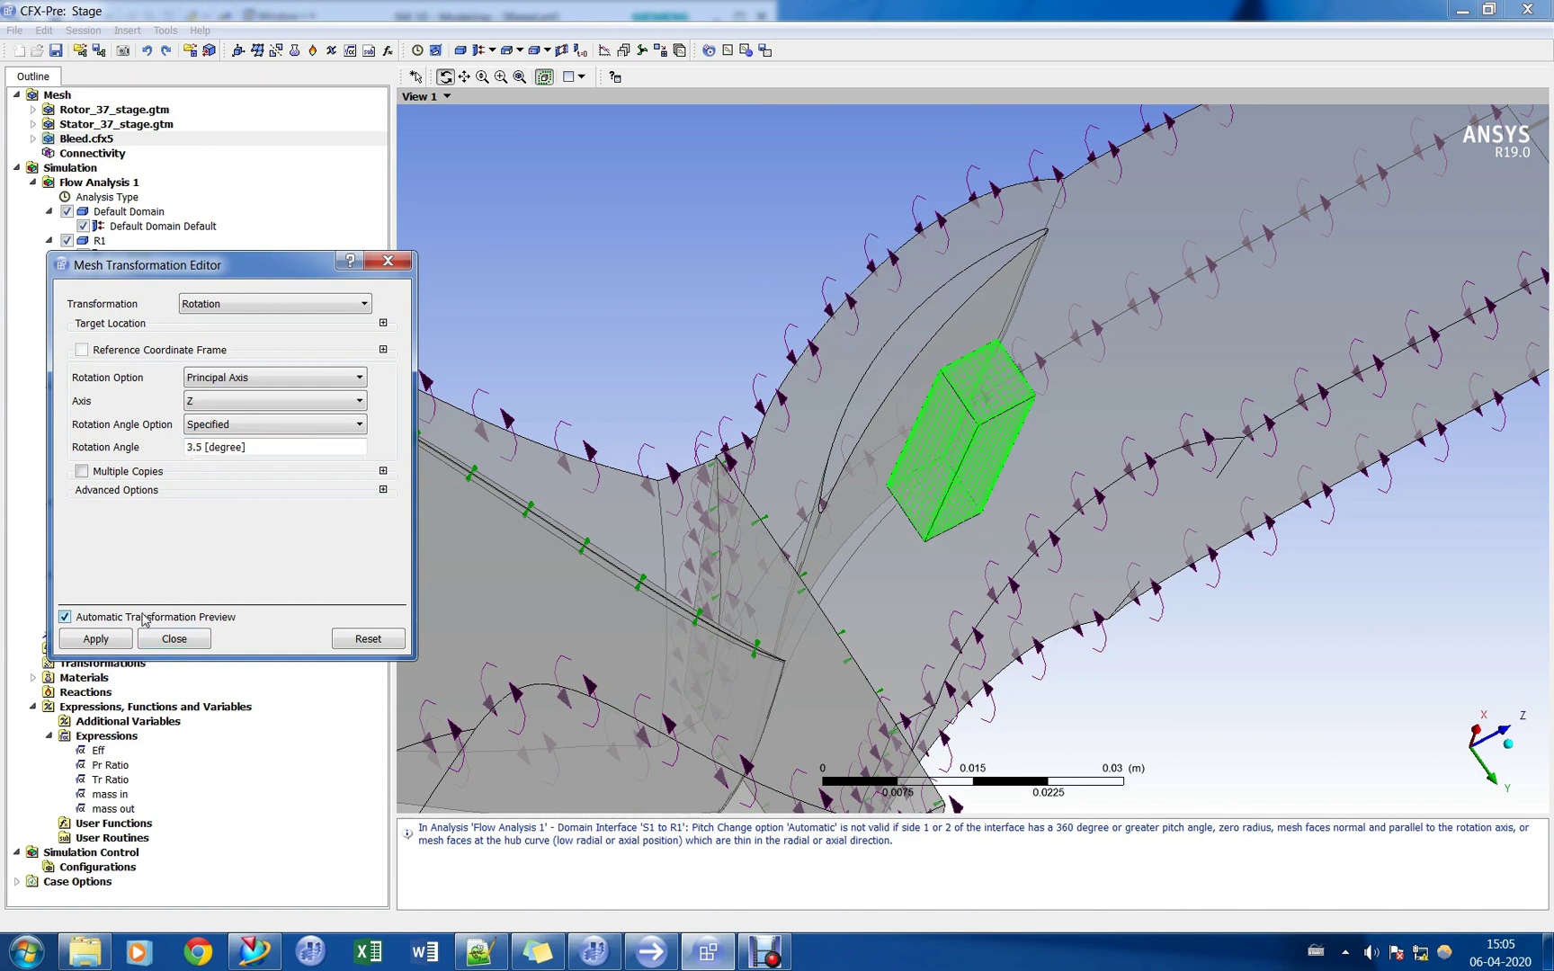
Set the slot mesh's rotation angle to 4 degrees, apply the transformation and close the editor.
{"action": "left_click", "coordinate": [225, 450]}
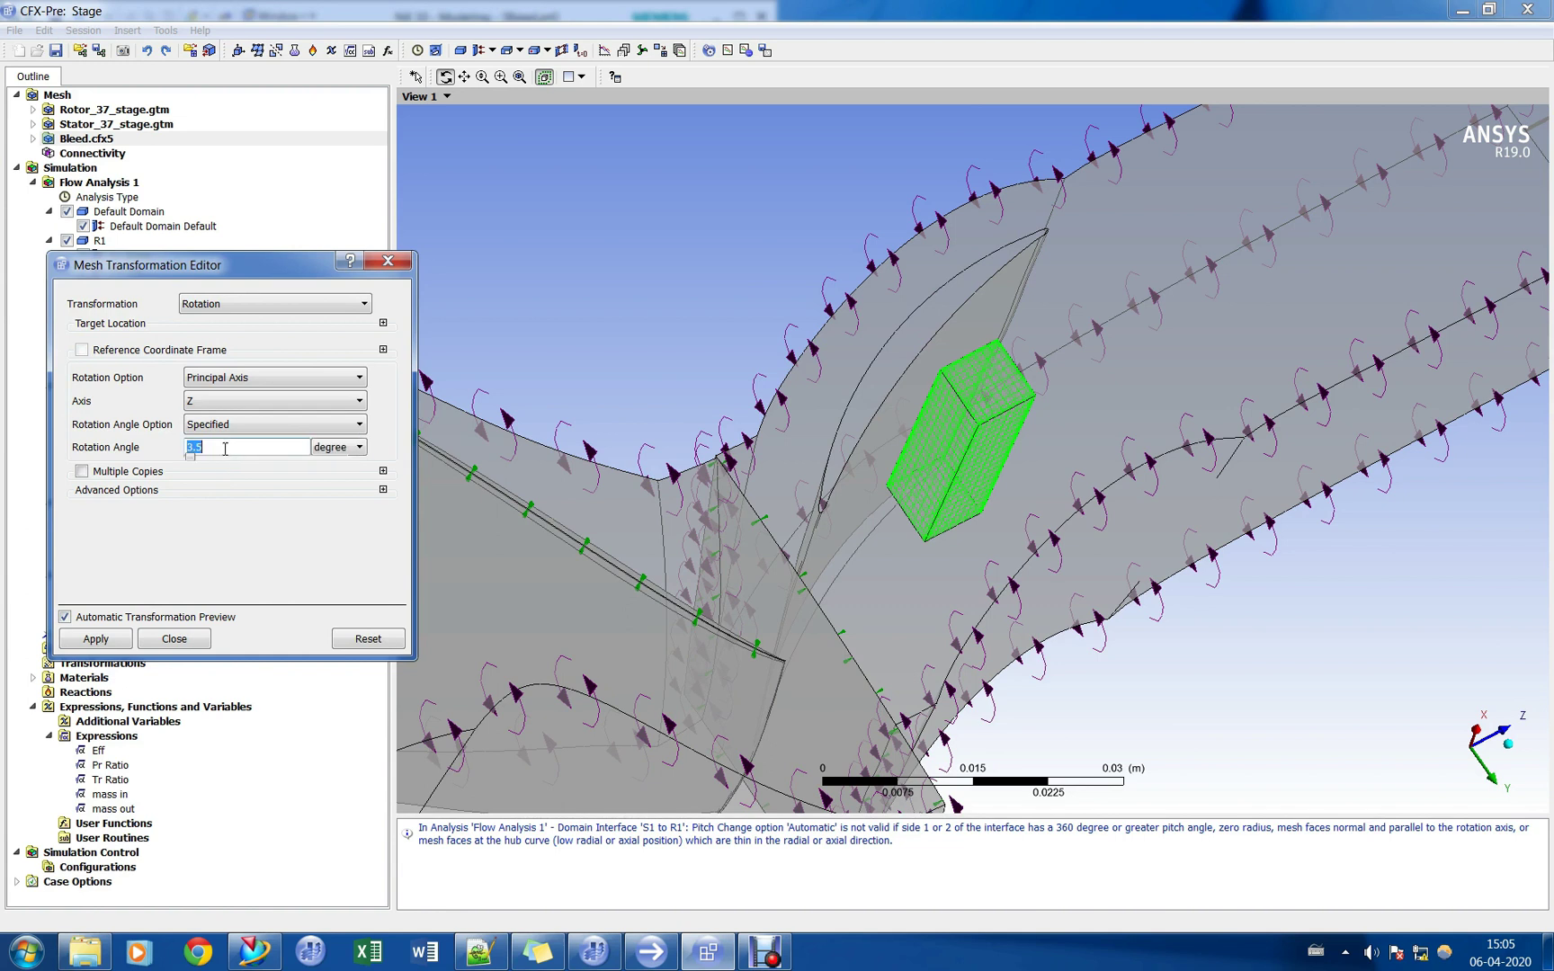
{"action": "type", "text": "4"}
{"action": "left_click", "coordinate": [101, 640]}
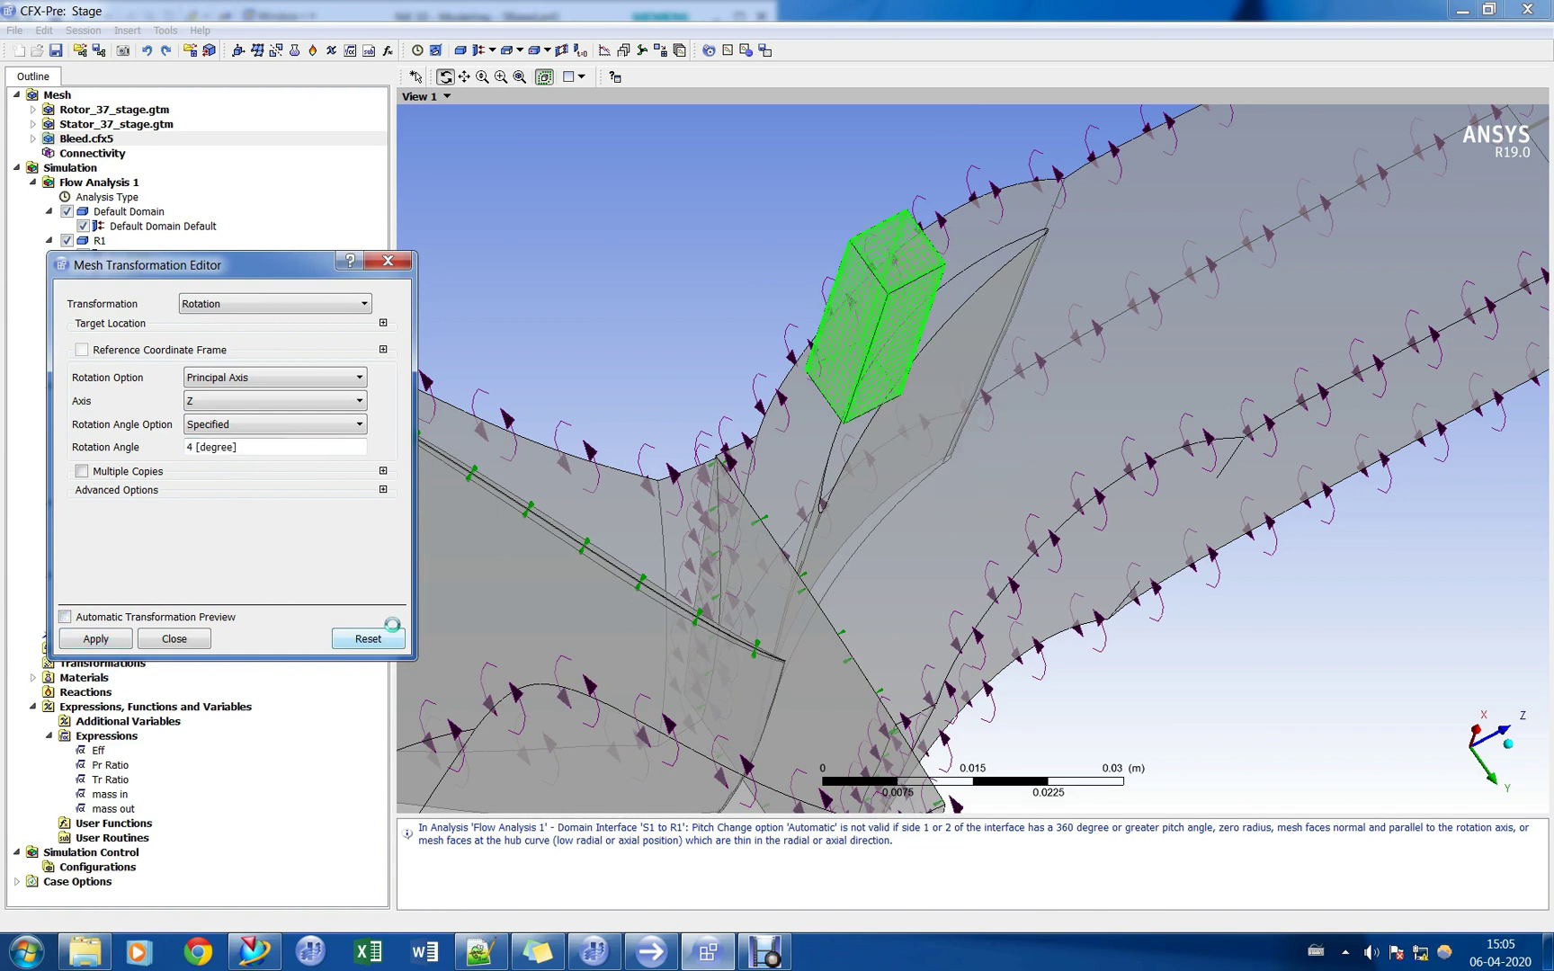
{"action": "left_click", "coordinate": [174, 639]}
Rename the Default Domain as Bleed_slot.
{"action": "left_click", "coordinate": [142, 215]}
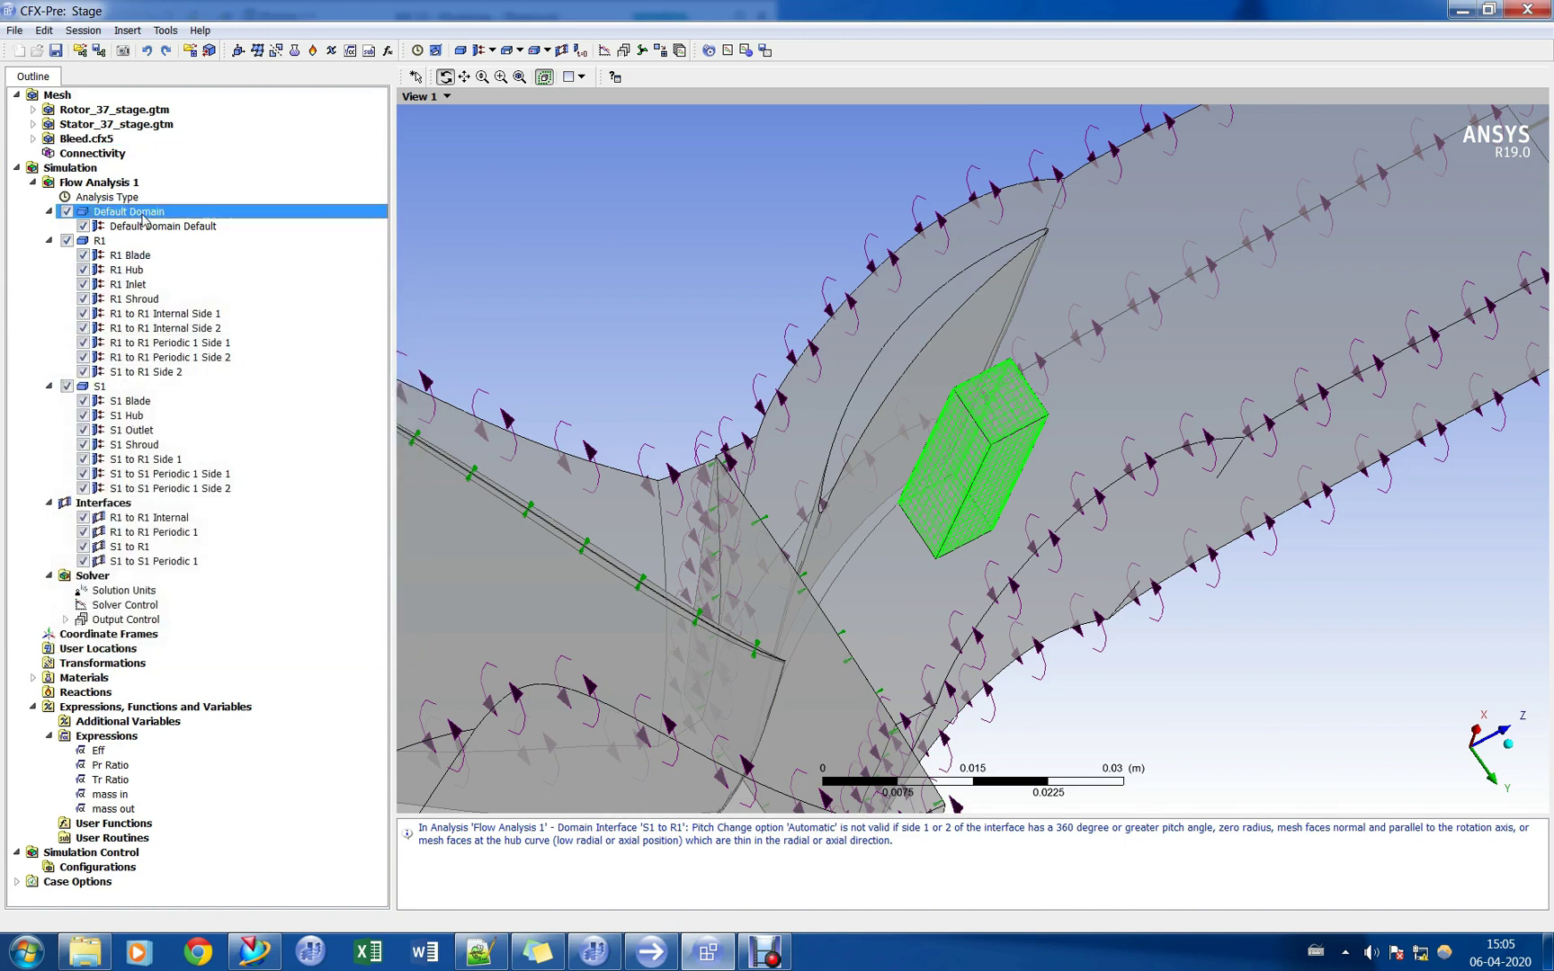
{"action": "right_click", "coordinate": [153, 214]}
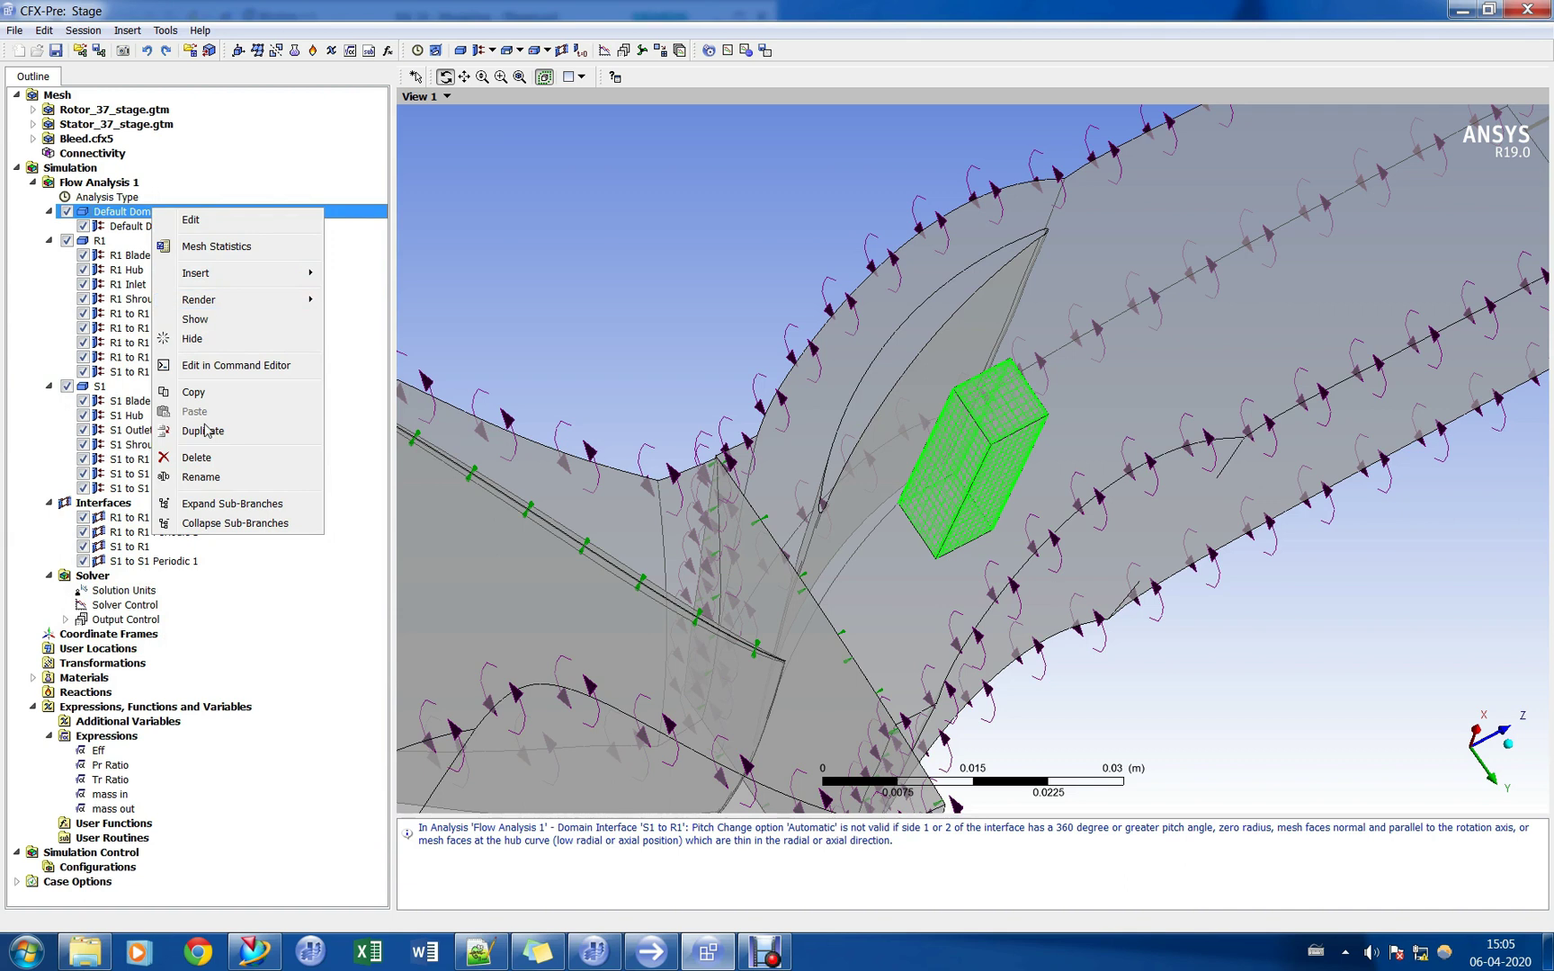
{"action": "left_click", "coordinate": [200, 478]}
{"action": "type", "text": "eed_slot"}
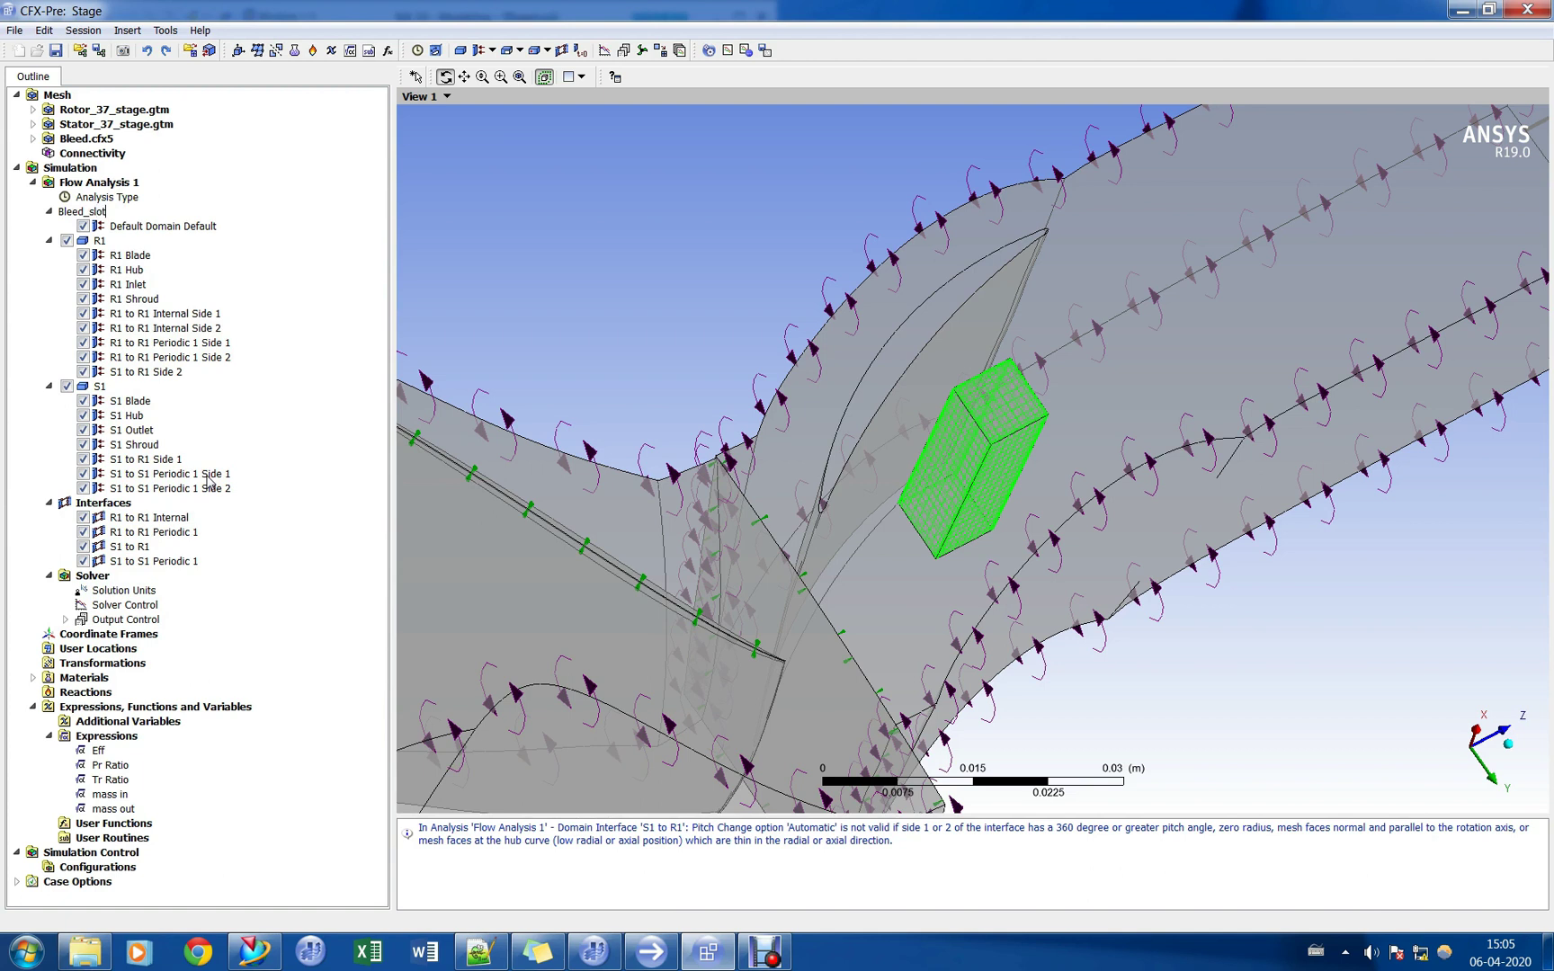
{"action": "type", "text": "leed_slot"}
{"action": "key", "text": "Return"}
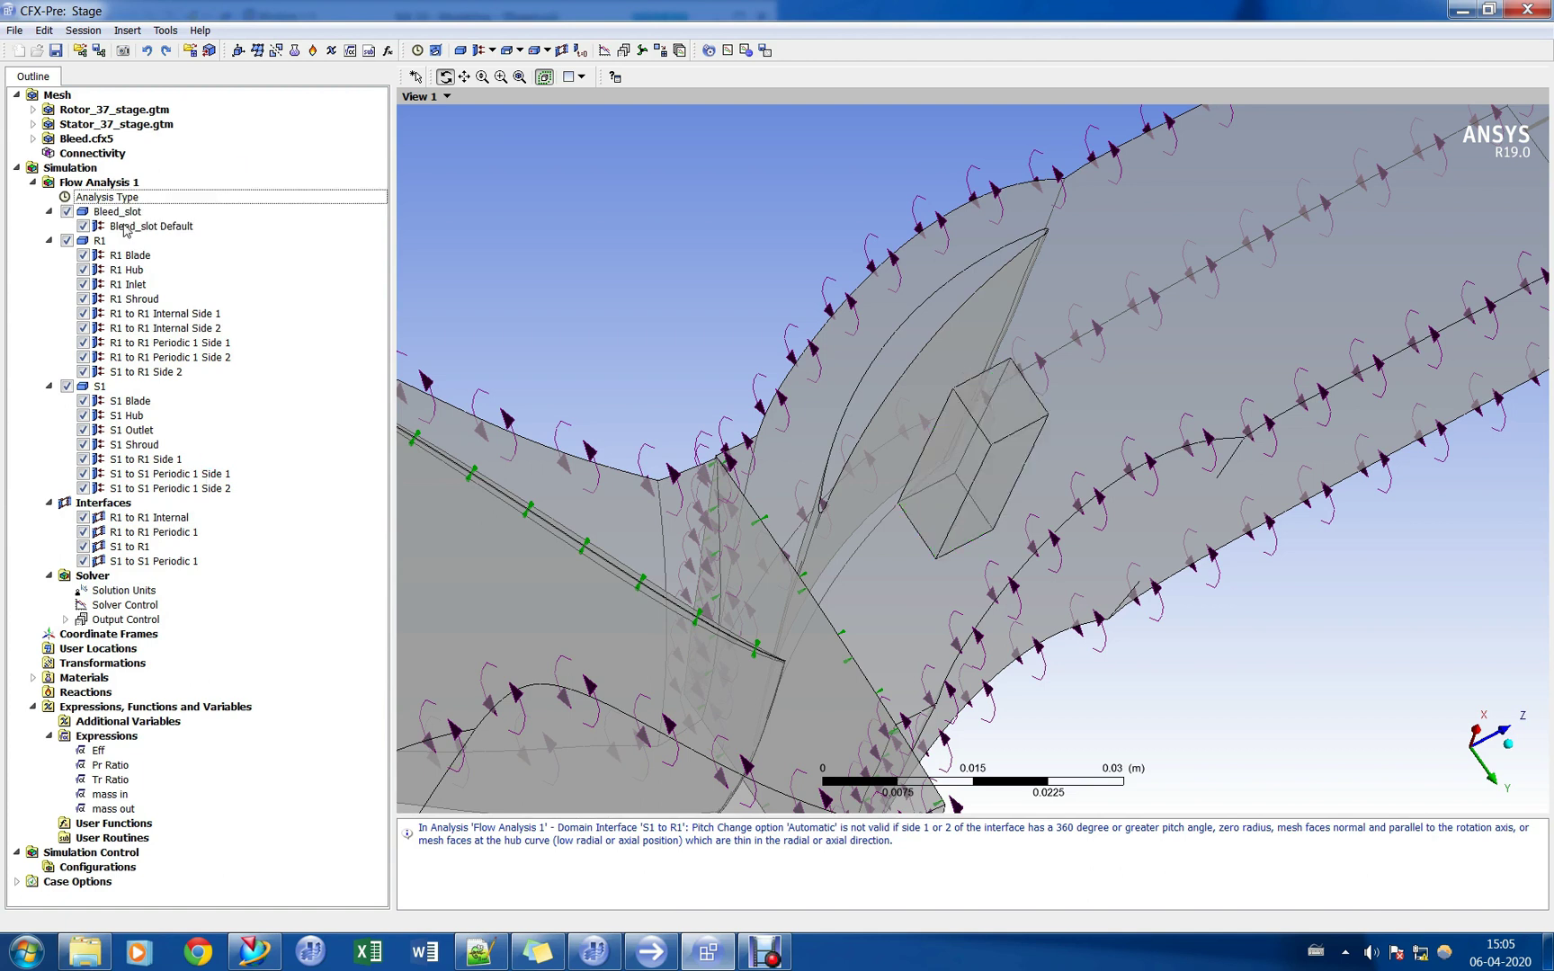
Insert a boundary named Bleed_wall in the Bleed_slot domain.
{"action": "right_click", "coordinate": [135, 212]}
{"action": "mouse_move", "coordinate": [225, 277]}
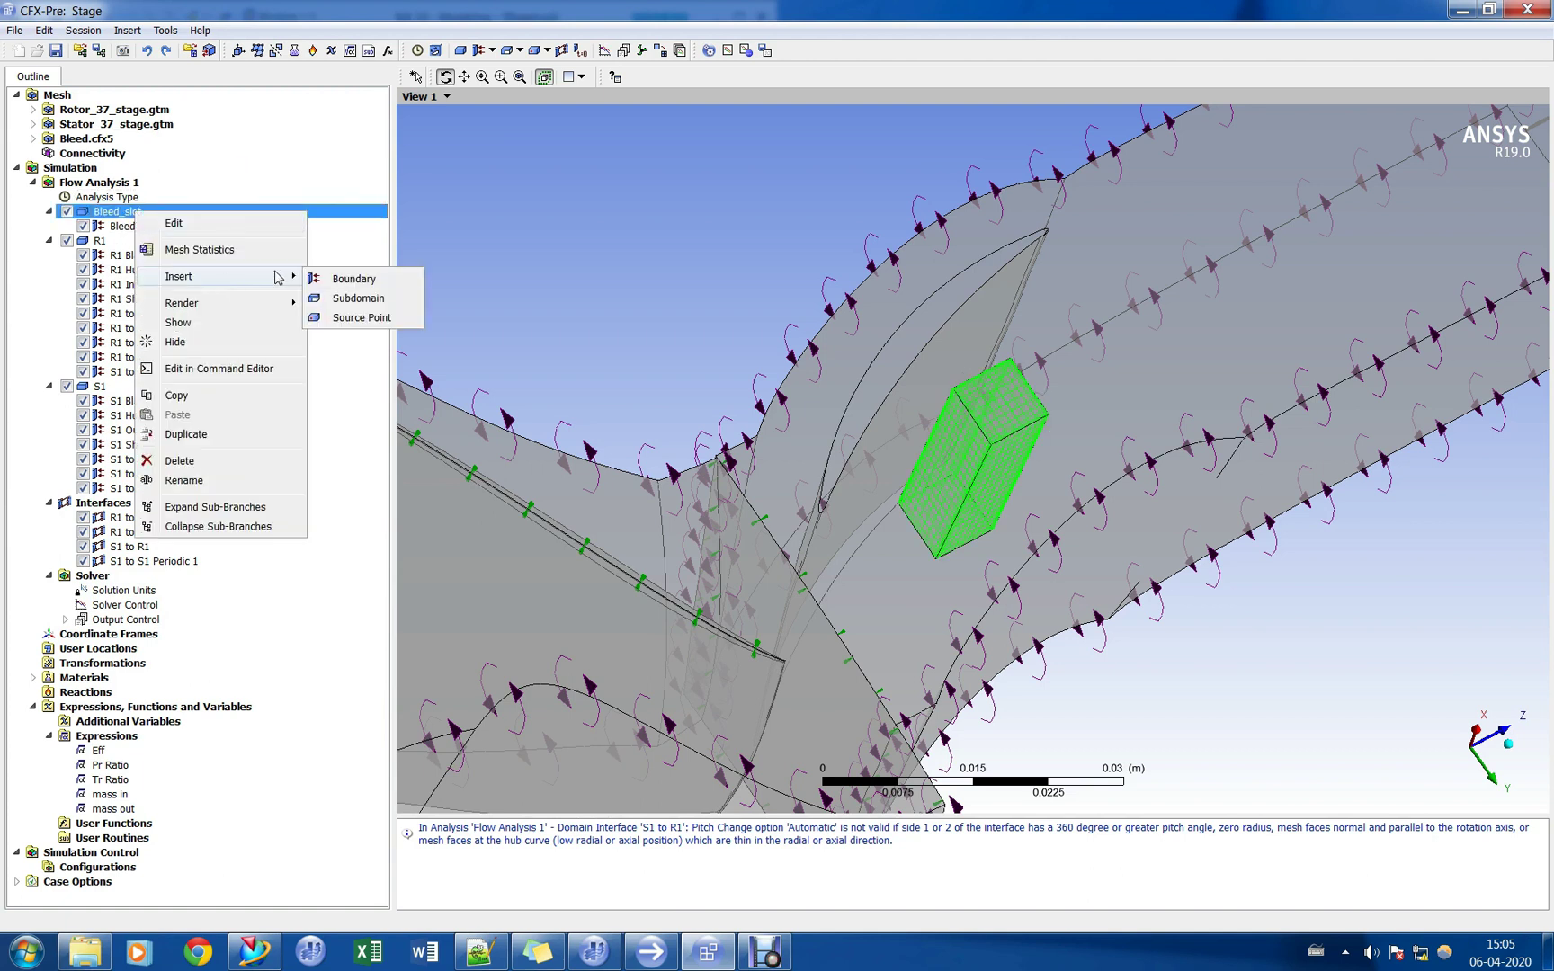
{"action": "left_click", "coordinate": [365, 279]}
{"action": "type", "text": "Bleed_wall"}
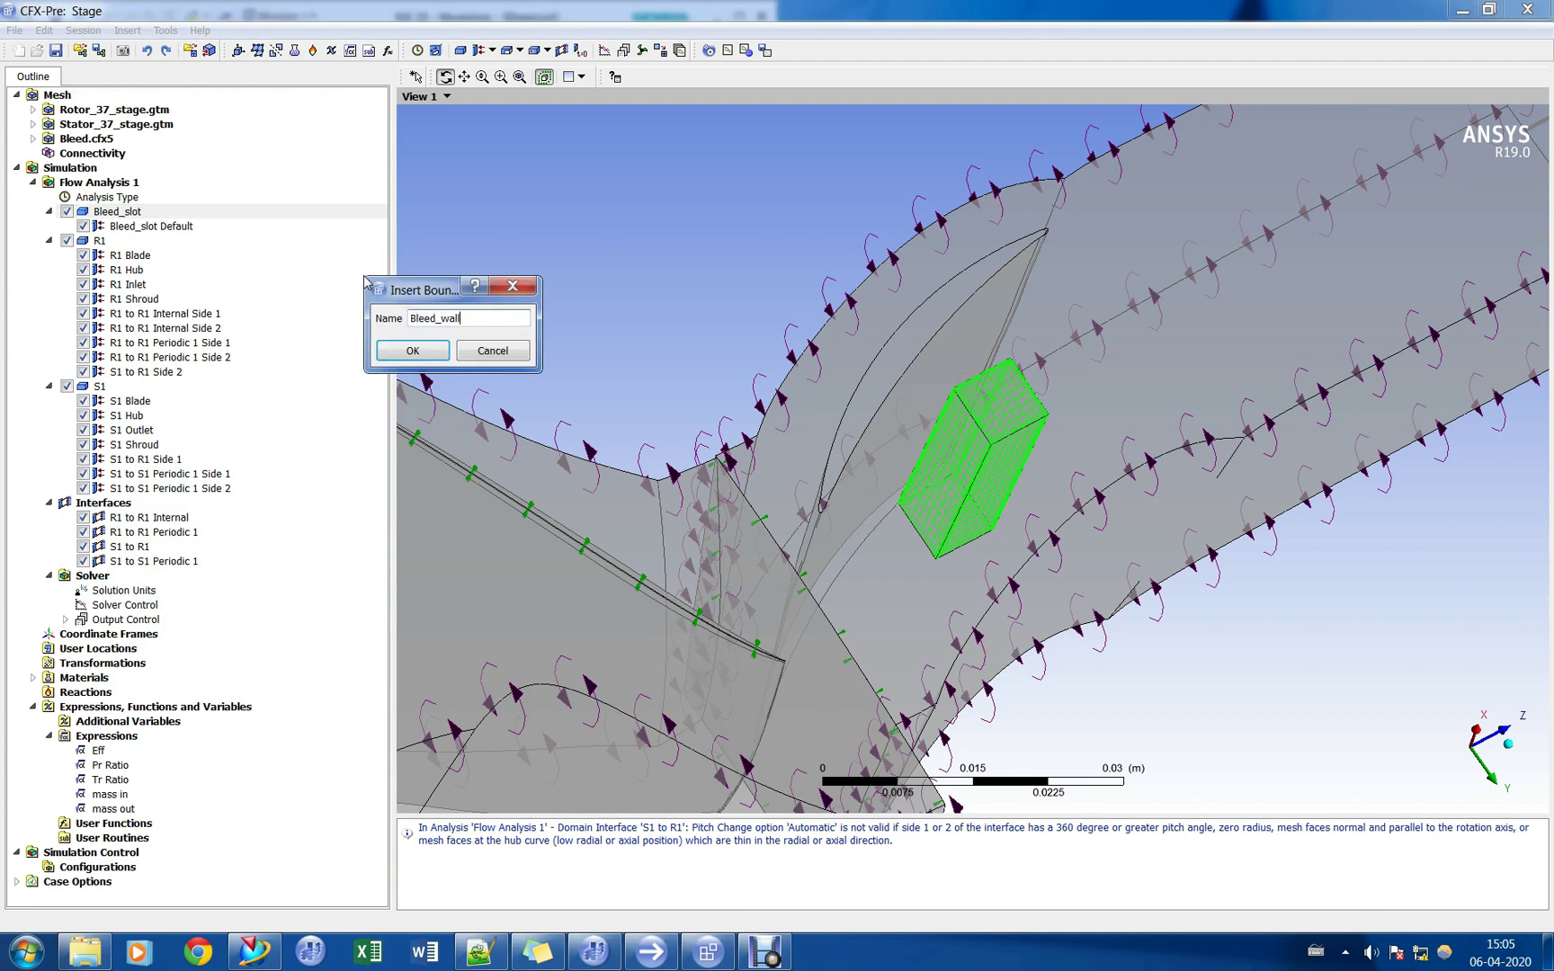
{"action": "key", "text": "Return"}
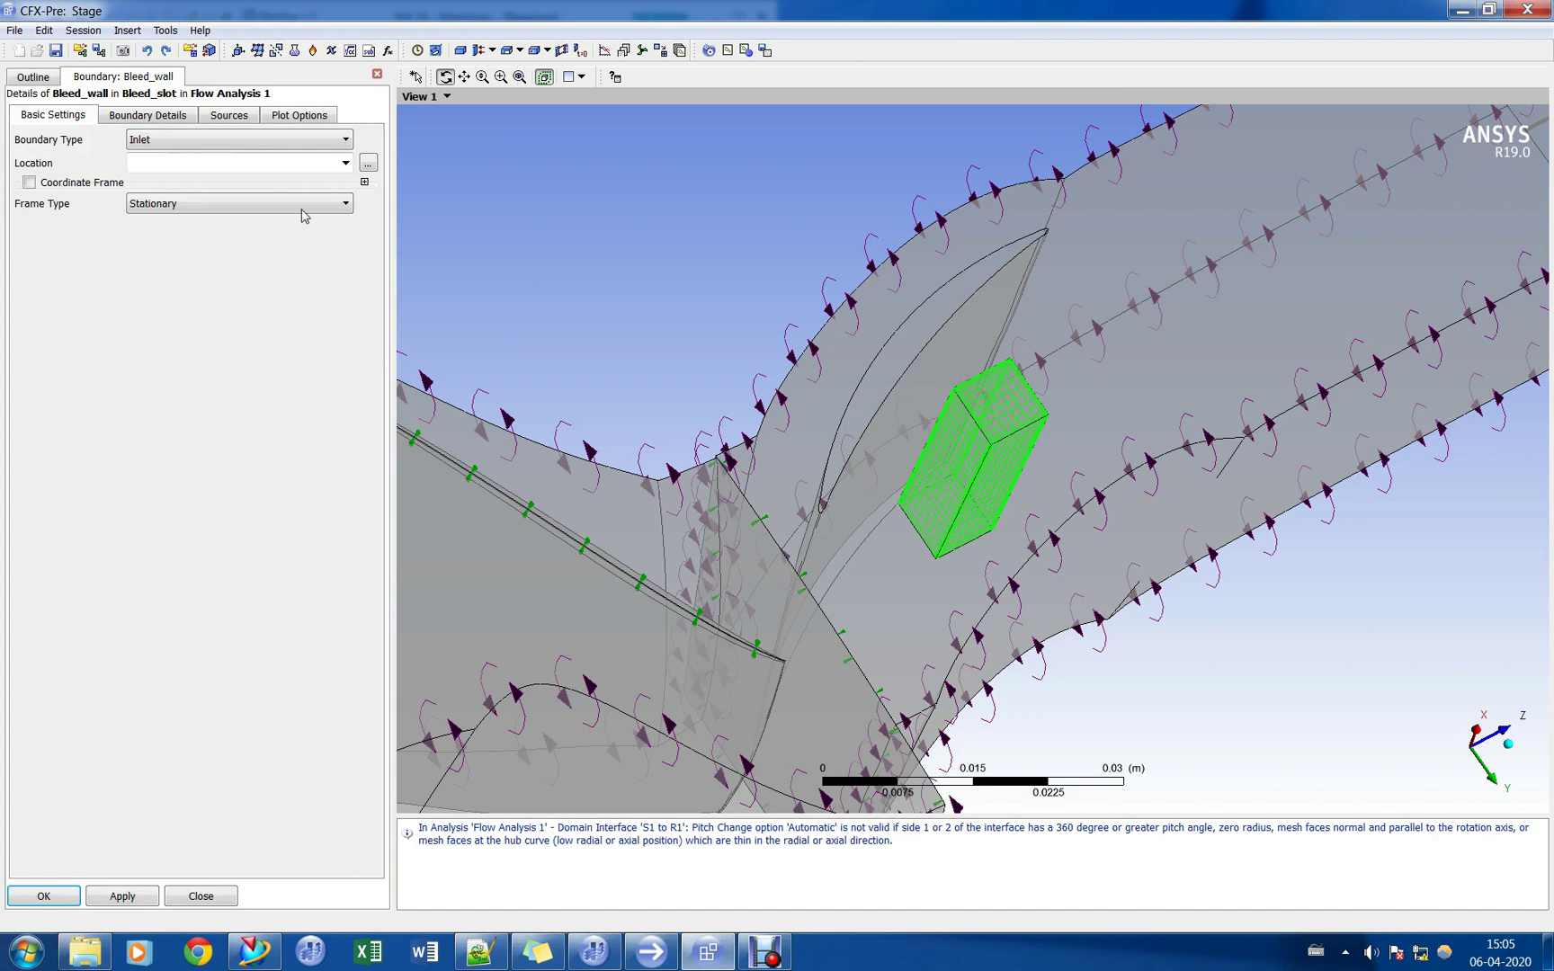
Define Bleed_wall as a Wall boundary located on WALL_BLEED and confirm it.
{"action": "left_click", "coordinate": [166, 141]}
{"action": "left_click", "coordinate": [168, 205]}
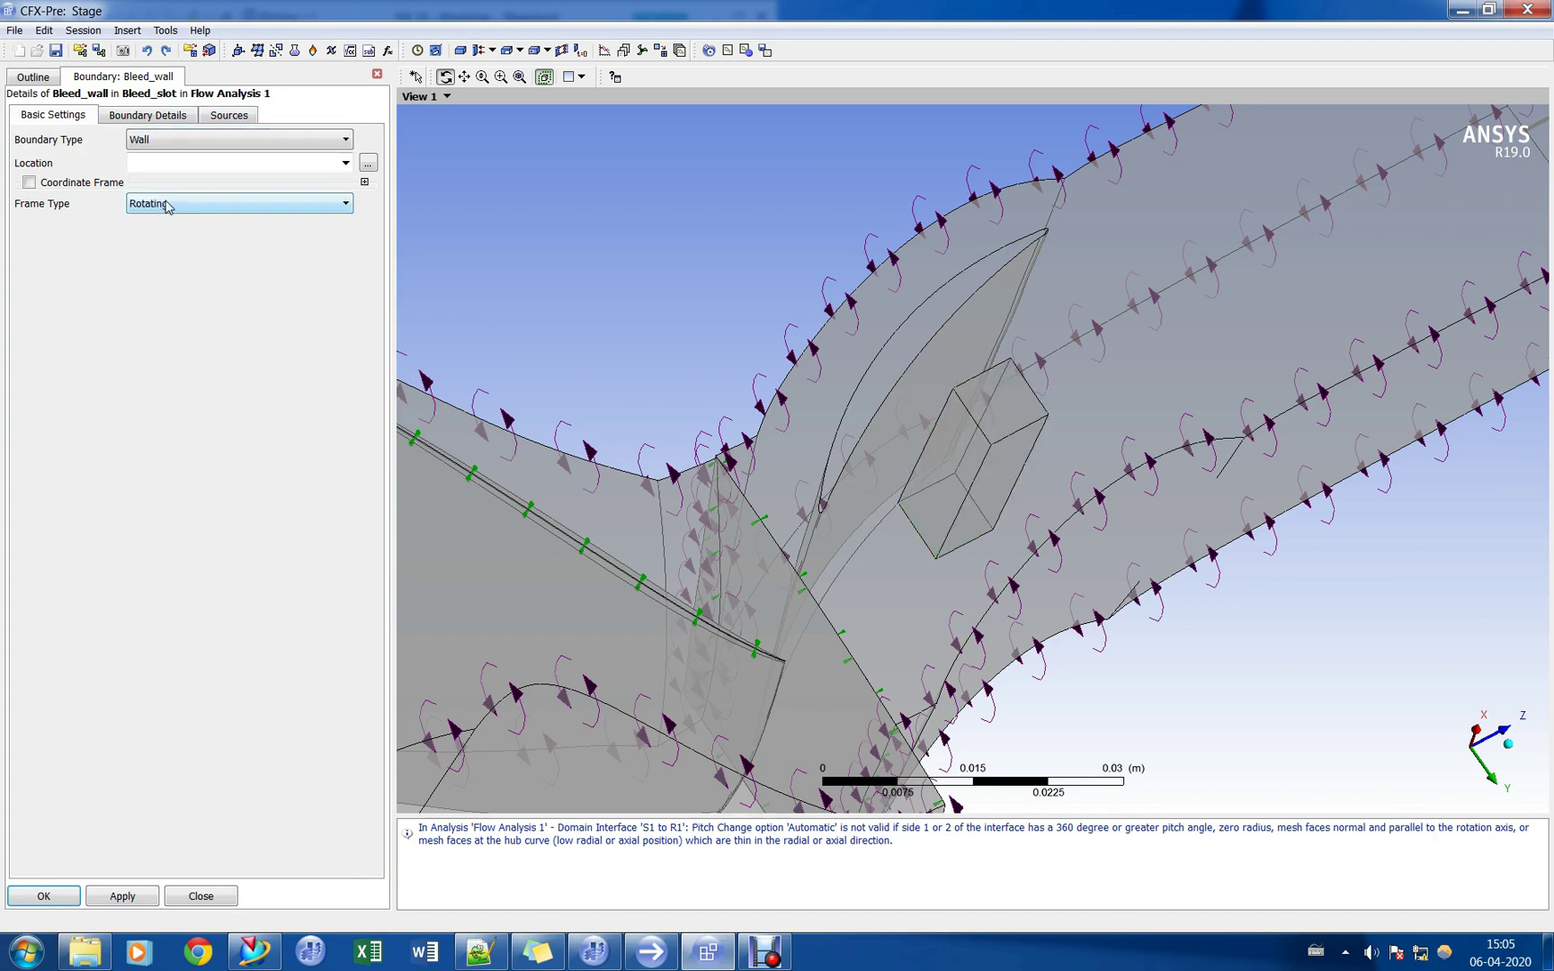
{"action": "left_click", "coordinate": [346, 163]}
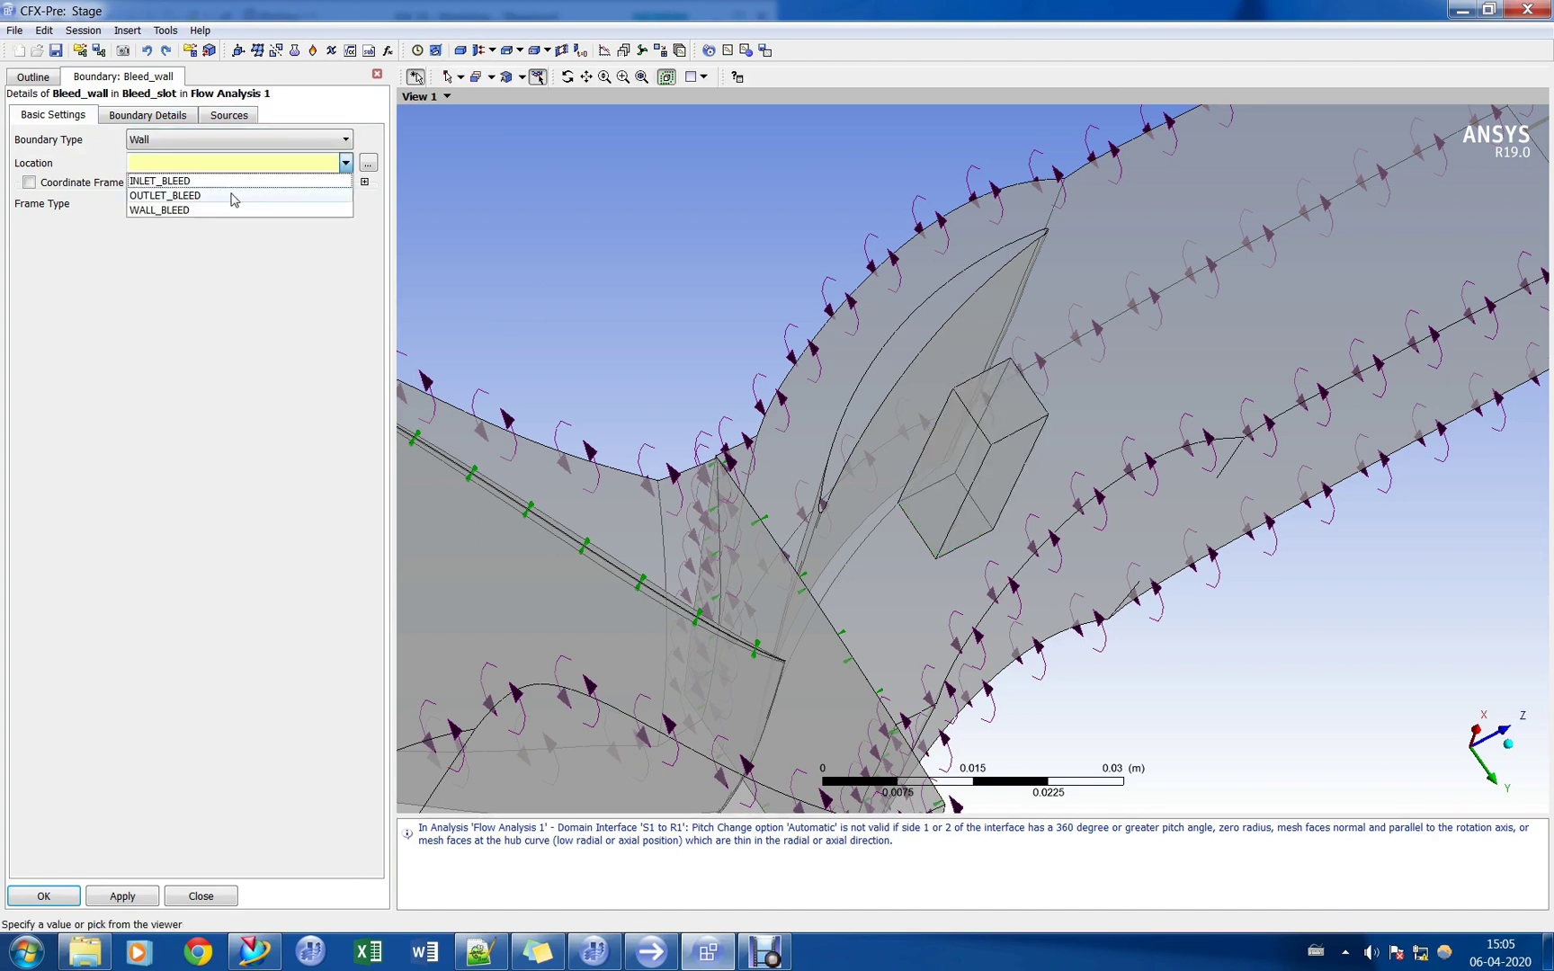
{"action": "left_click", "coordinate": [162, 211]}
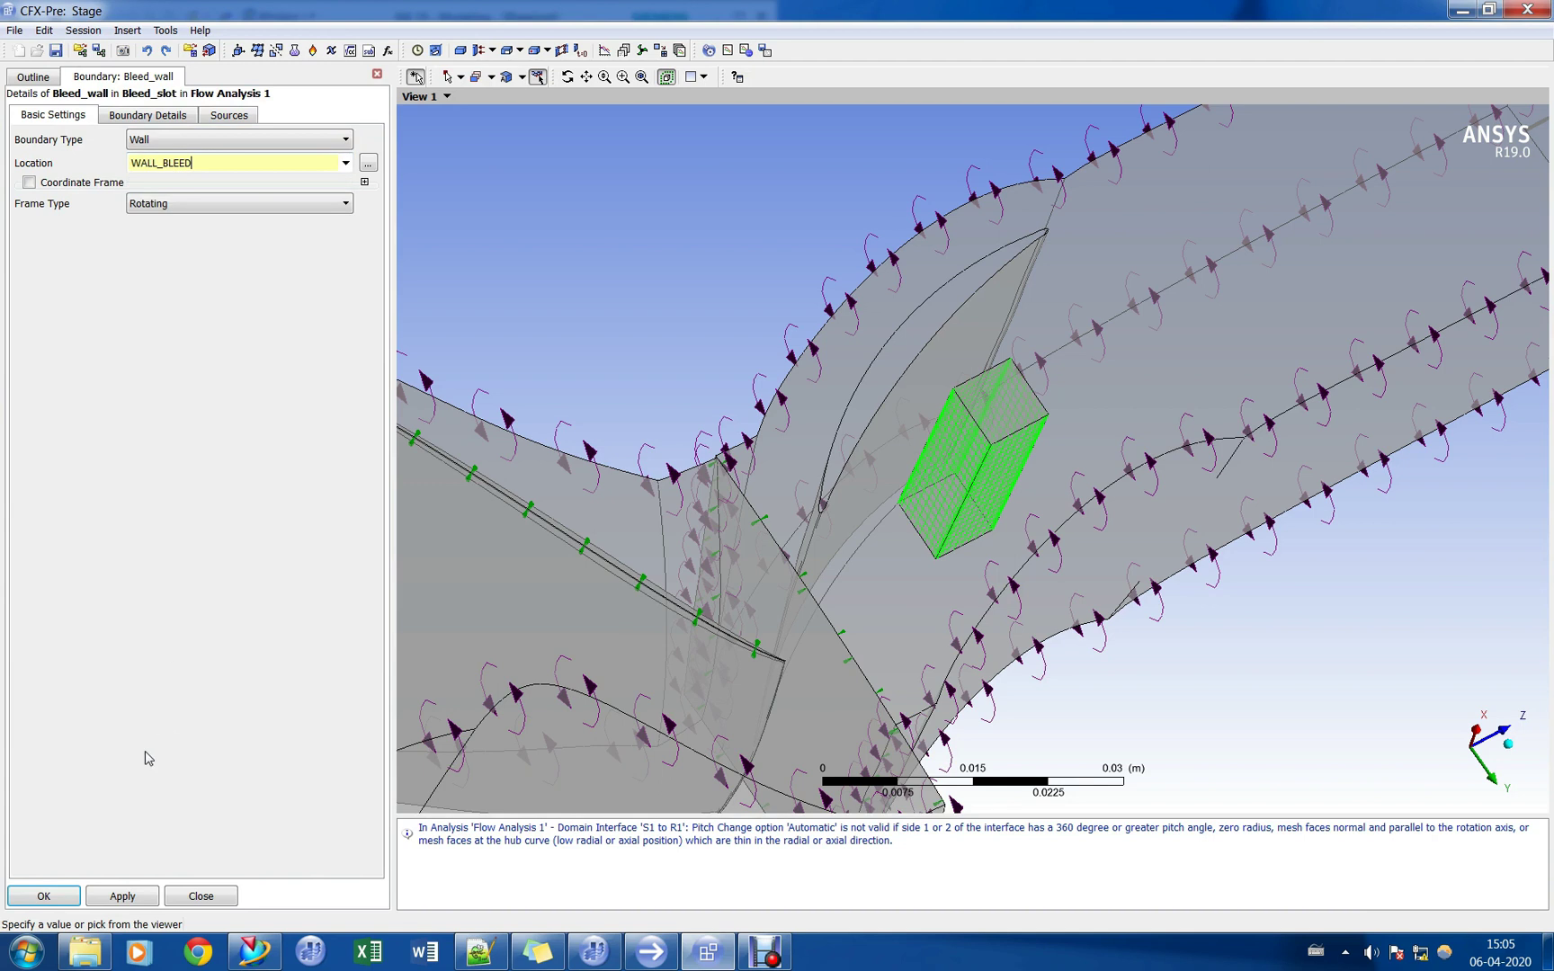
{"action": "left_click", "coordinate": [41, 896]}
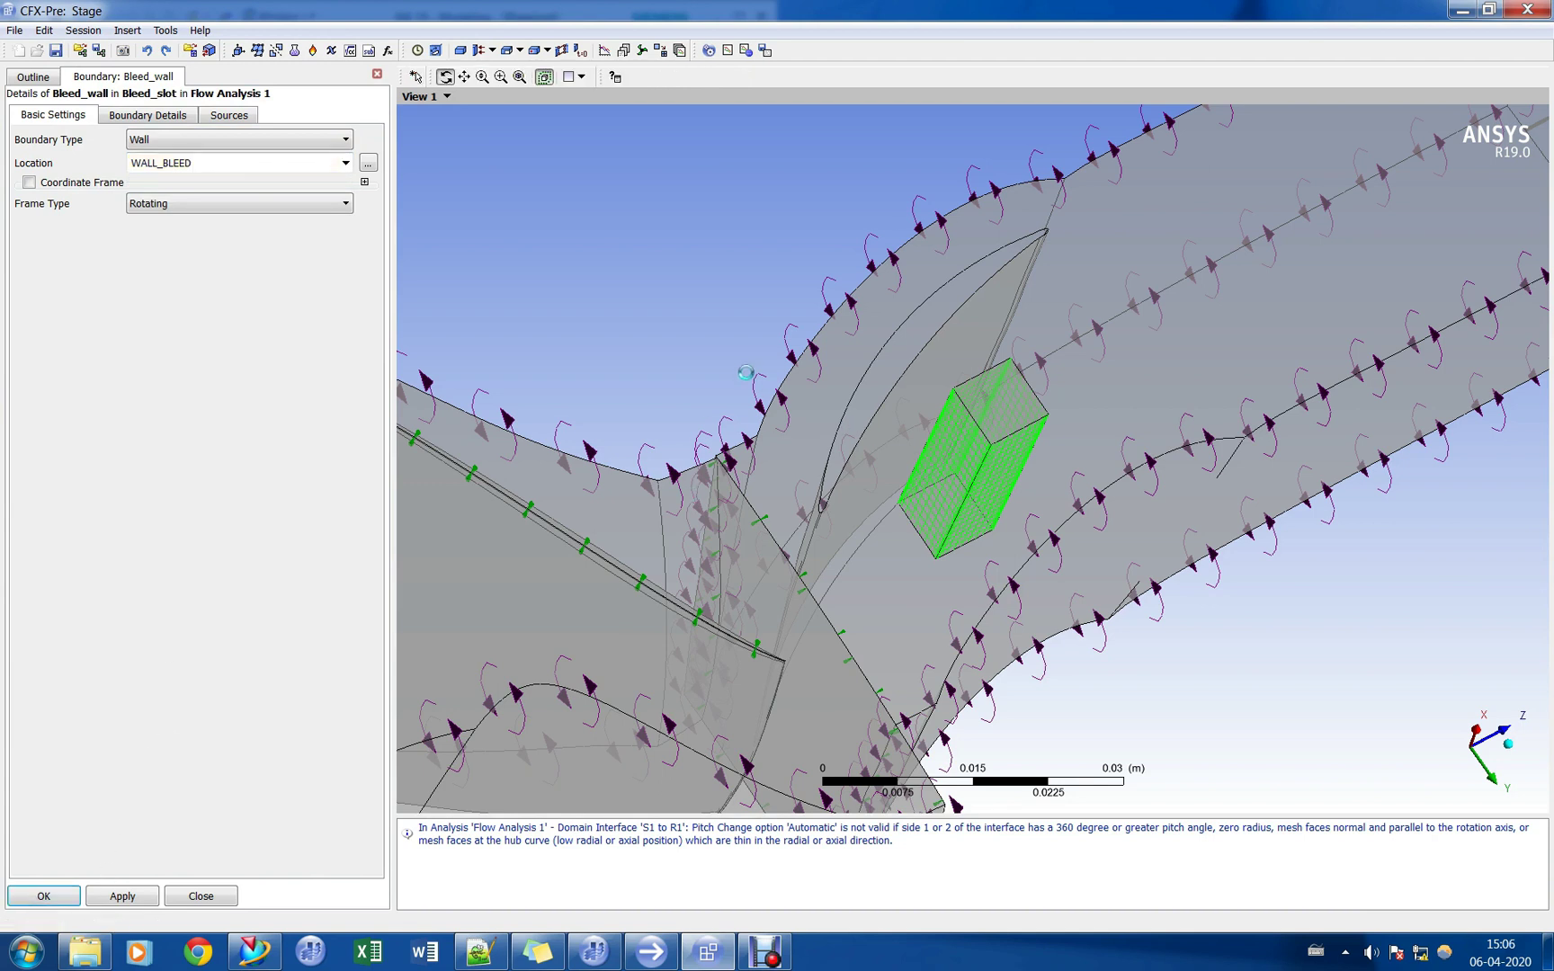
Insert a second boundary named Bleed_Outlet in the Bleed_slot domain.
{"action": "left_click_drag", "start_coordinate": [688, 343], "coordinate": [769, 341]}
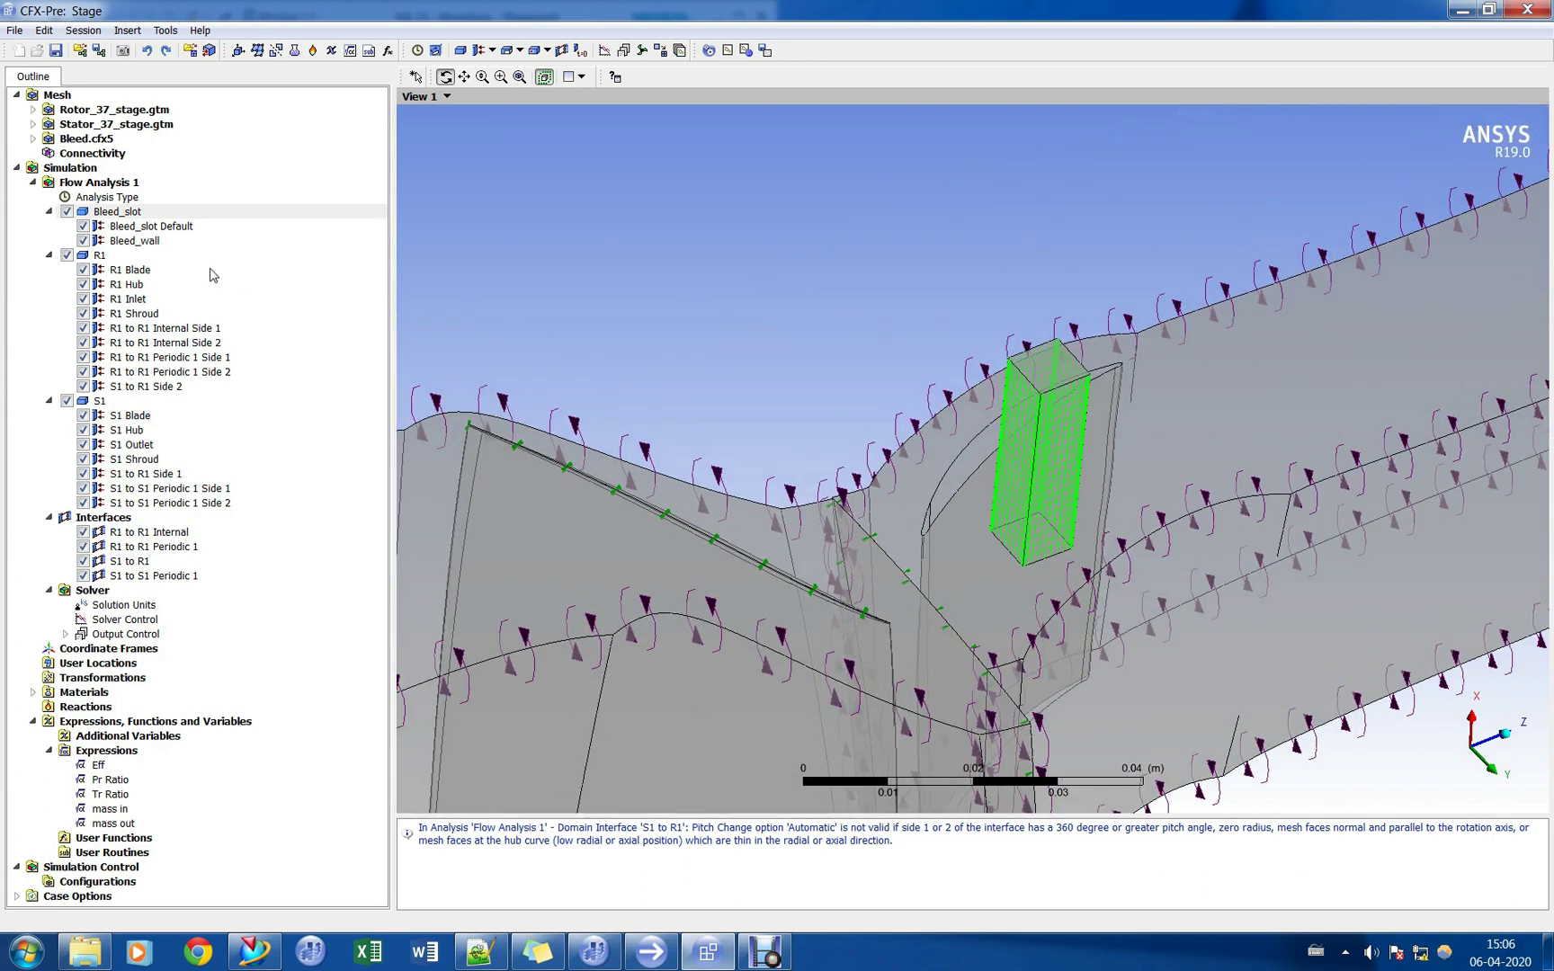
{"action": "left_click", "coordinate": [166, 217]}
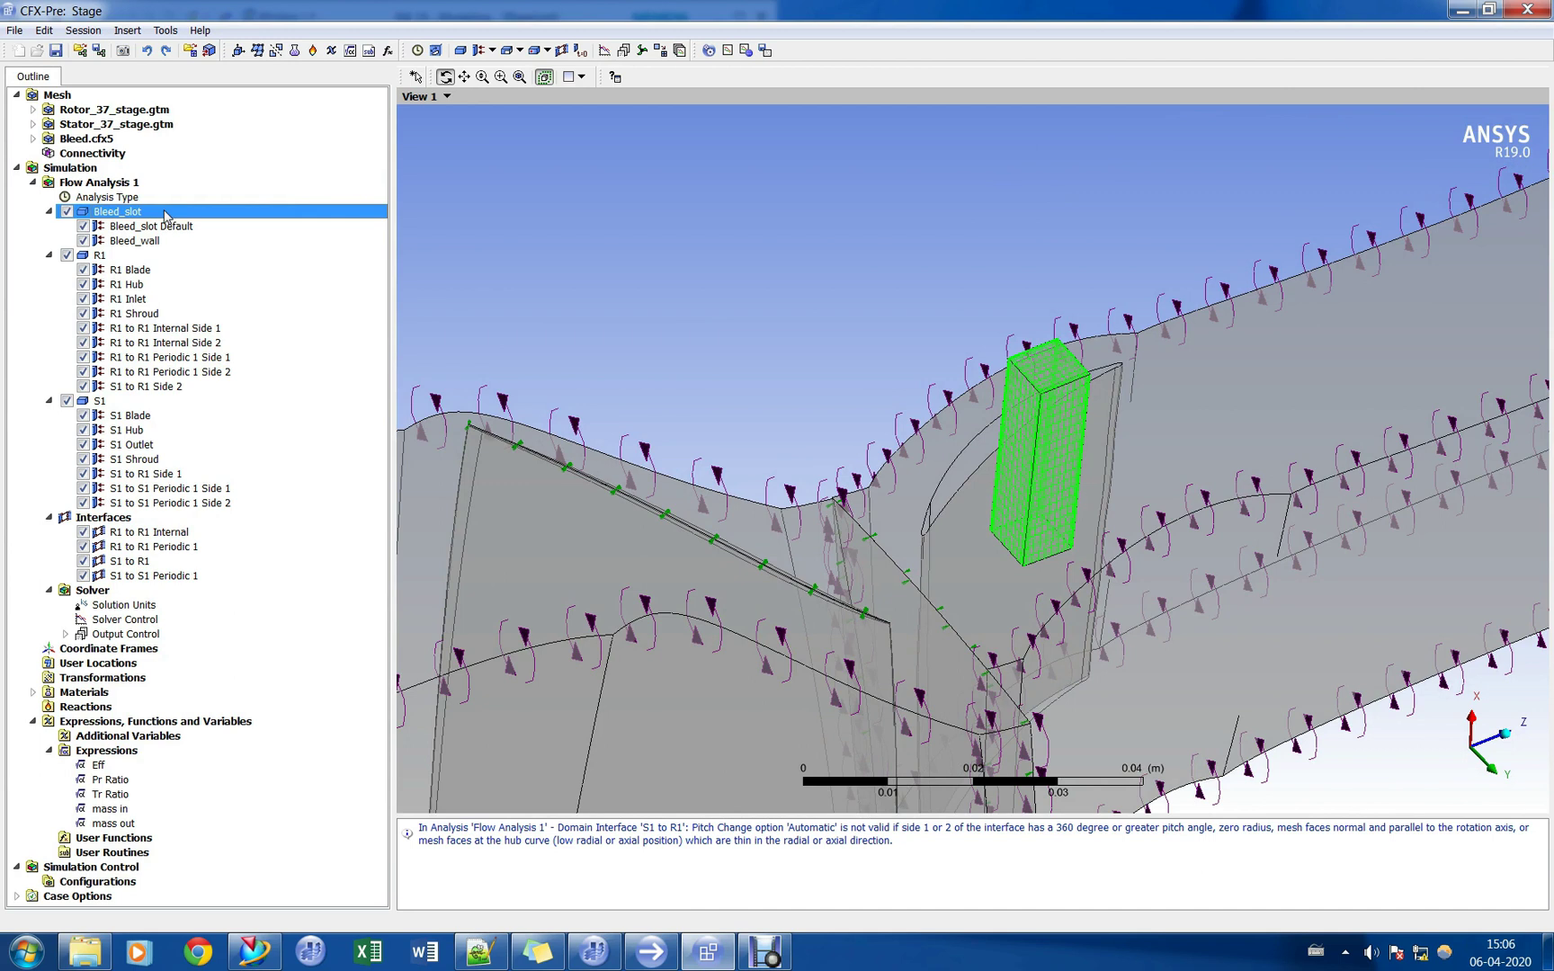
{"action": "right_click", "coordinate": [163, 216]}
{"action": "left_click", "coordinate": [121, 216]}
{"action": "right_click", "coordinate": [136, 211]}
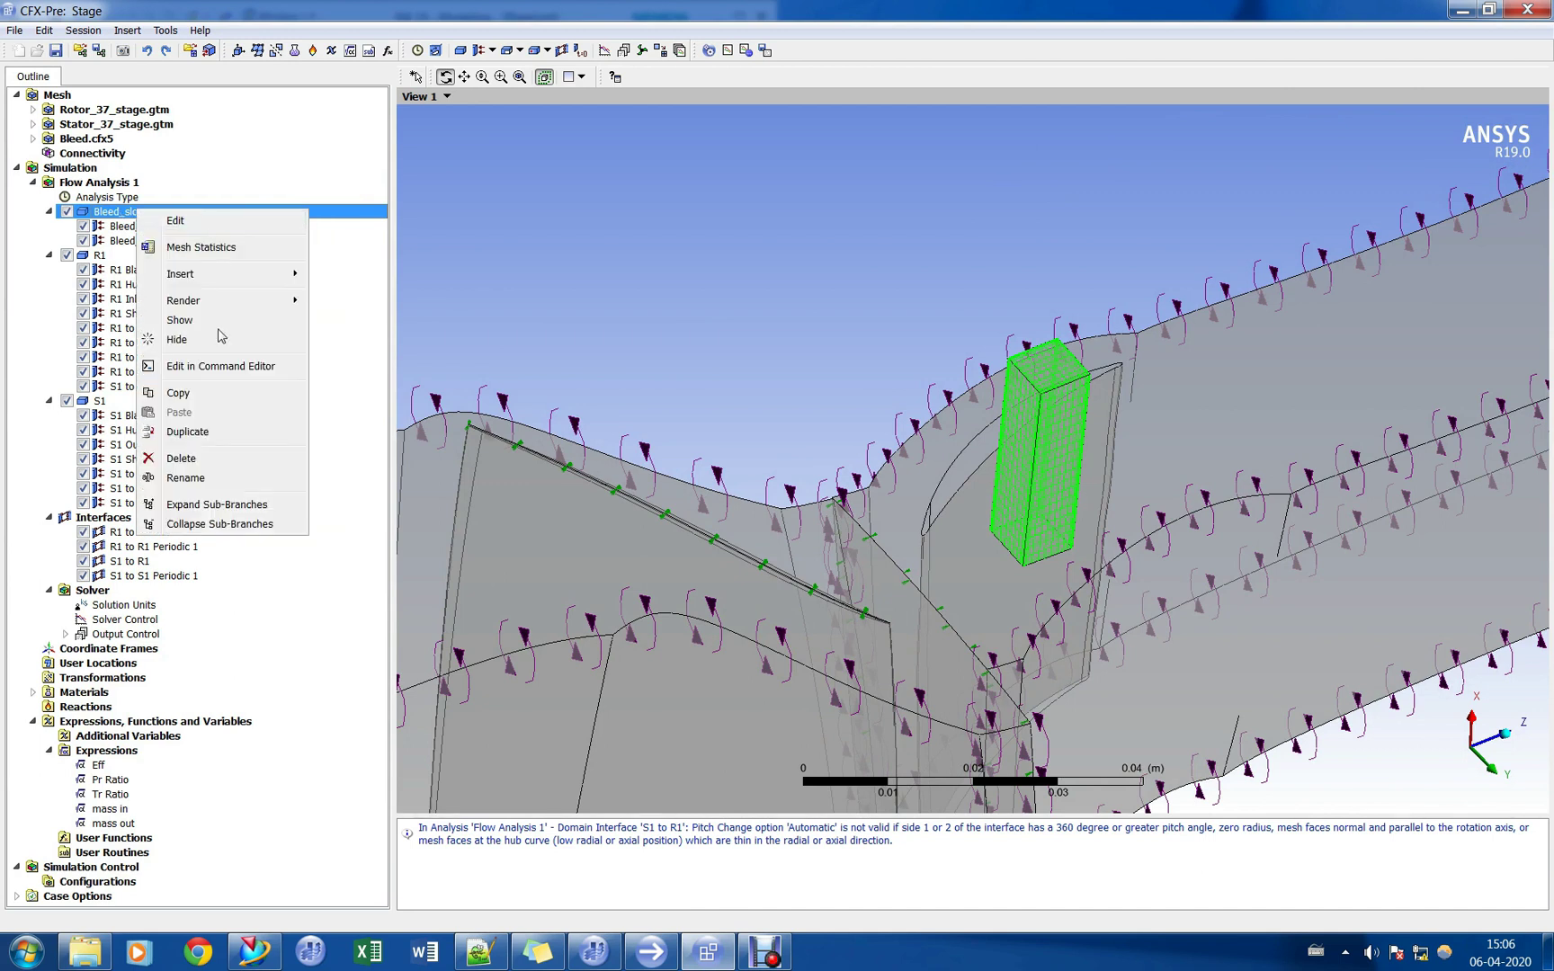
{"action": "mouse_move", "coordinate": [232, 276]}
{"action": "left_click", "coordinate": [353, 277]}
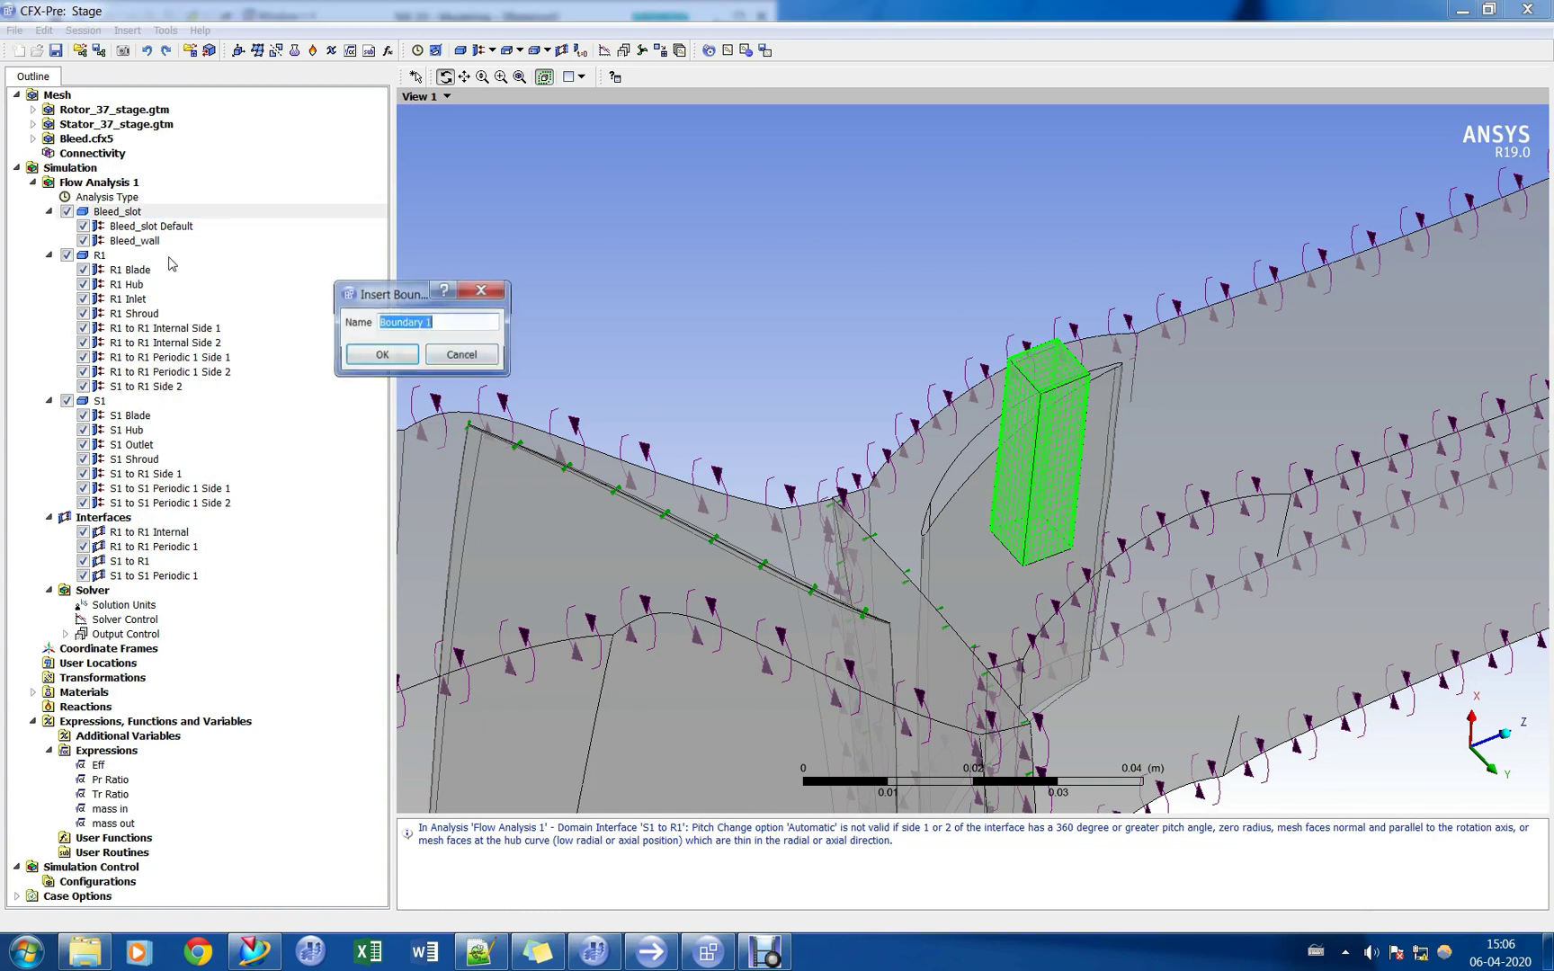
{"action": "type", "text": "Bleed_O"}
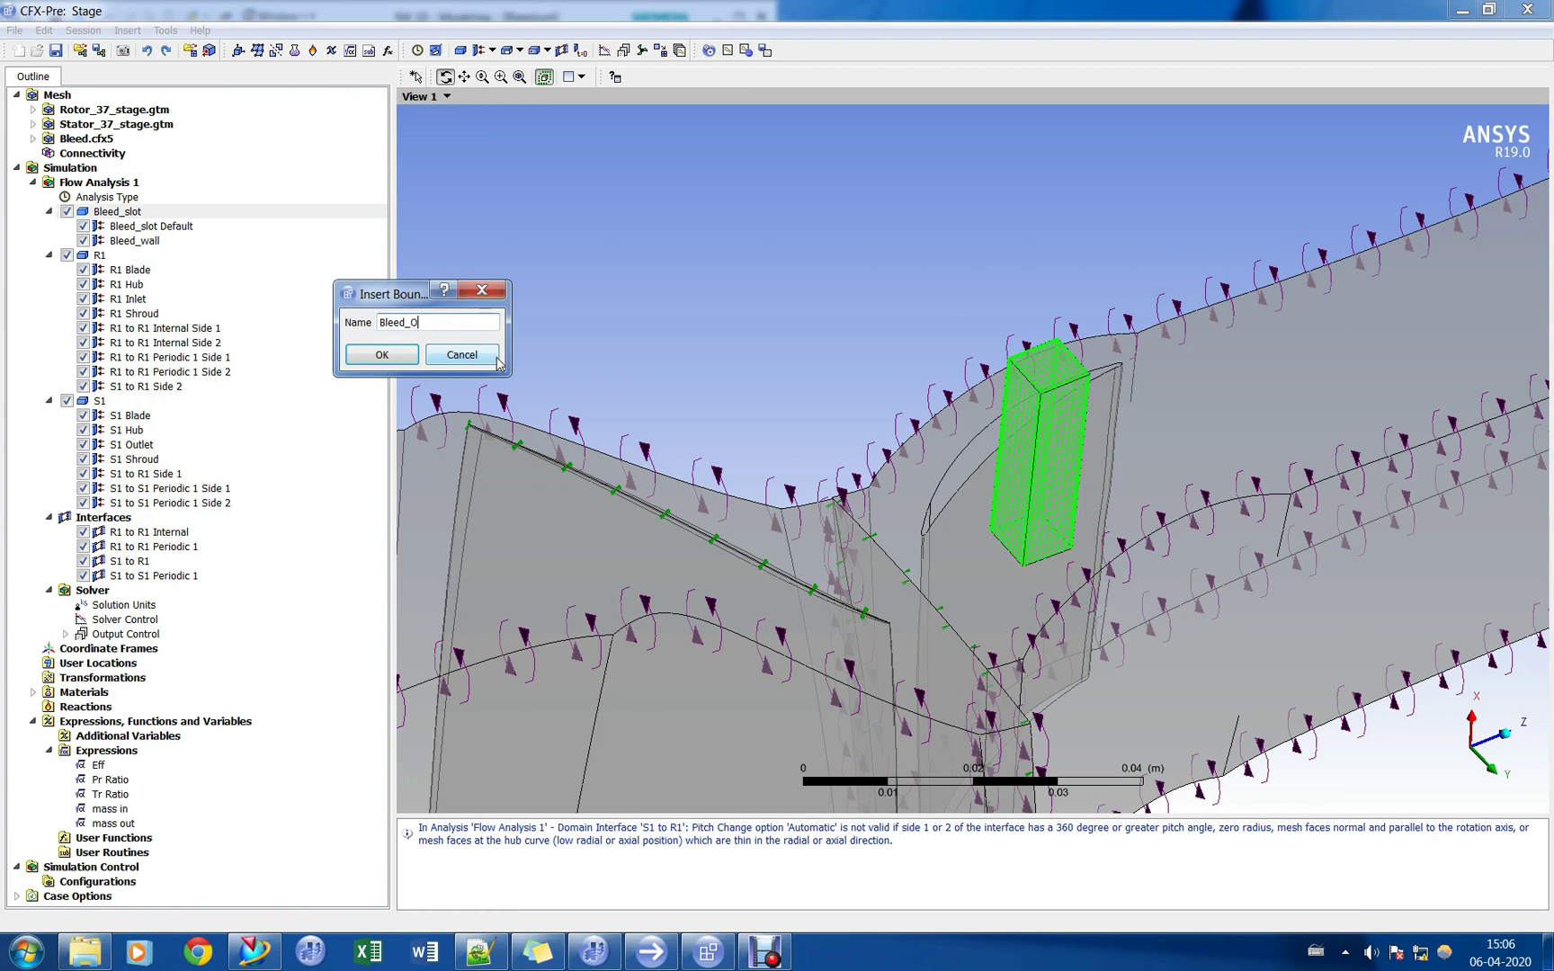
{"action": "key", "text": "Return"}
Make Bleed_Outlet an Outlet boundary located on OUTLET_BLEED.
{"action": "left_click", "coordinate": [270, 138]}
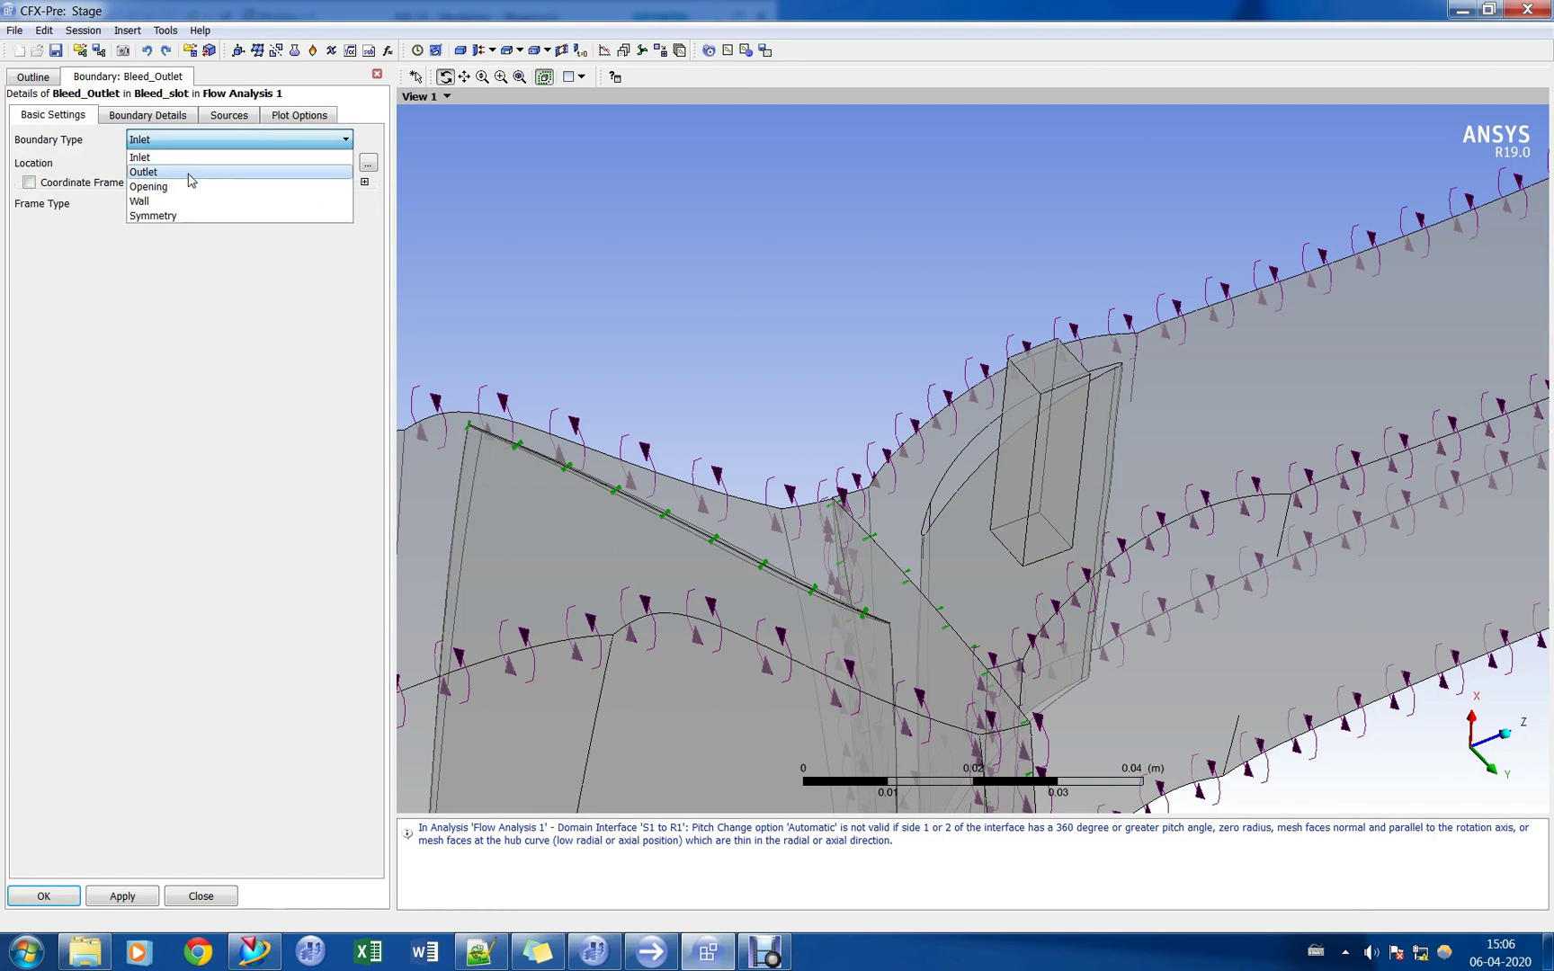
{"action": "left_click", "coordinate": [188, 173]}
{"action": "left_click", "coordinate": [338, 164]}
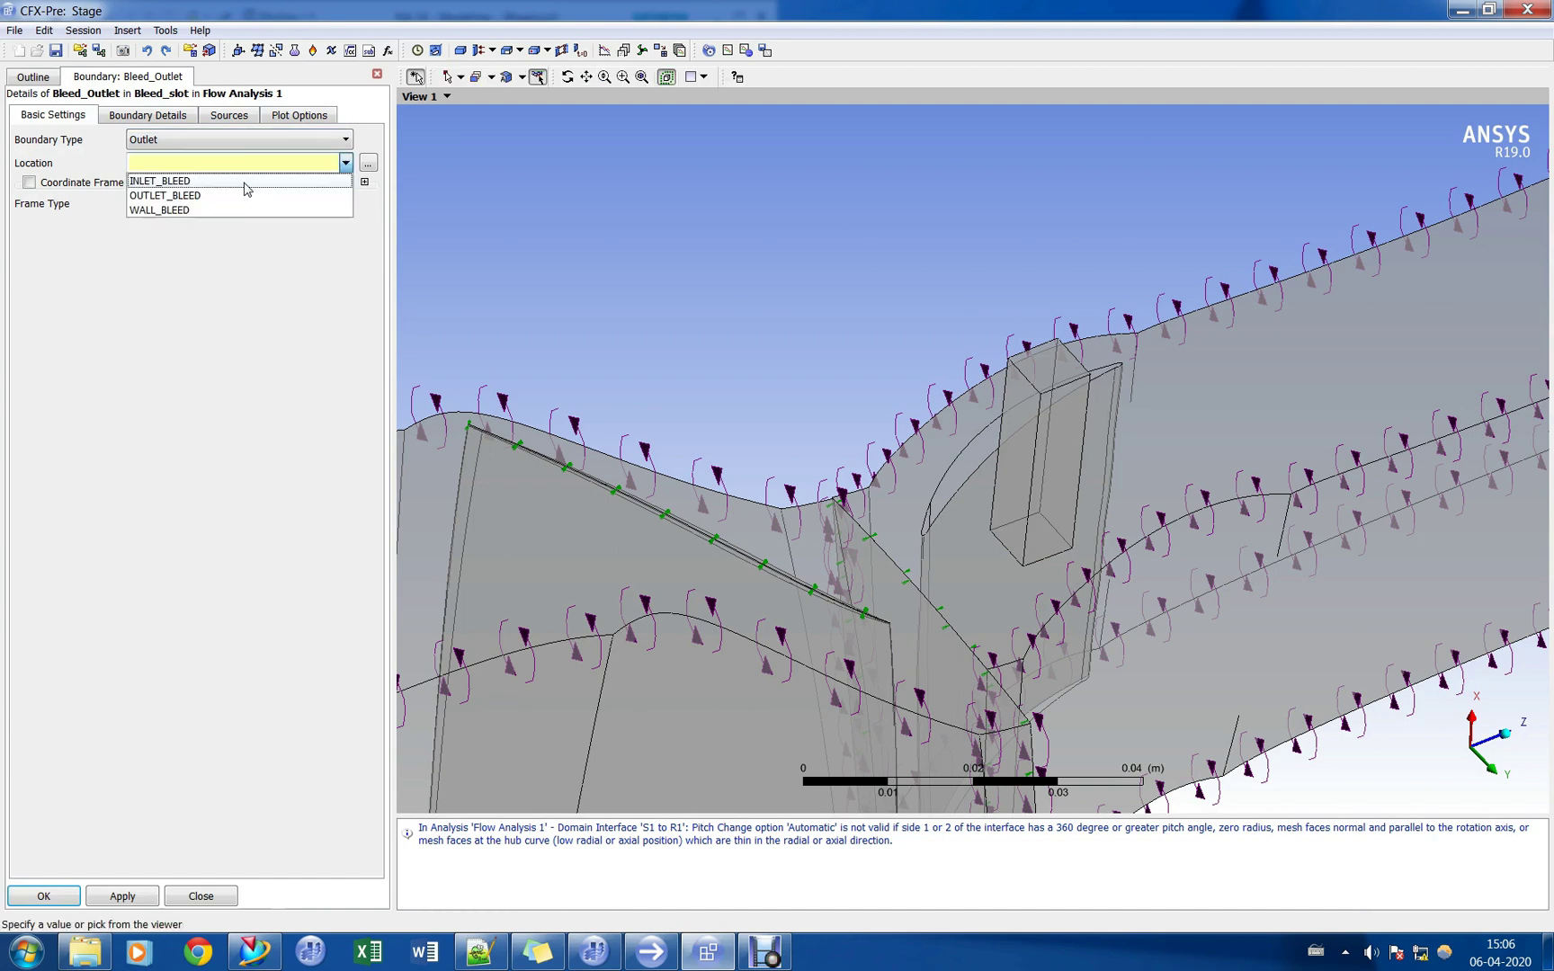
{"action": "left_click", "coordinate": [185, 196]}
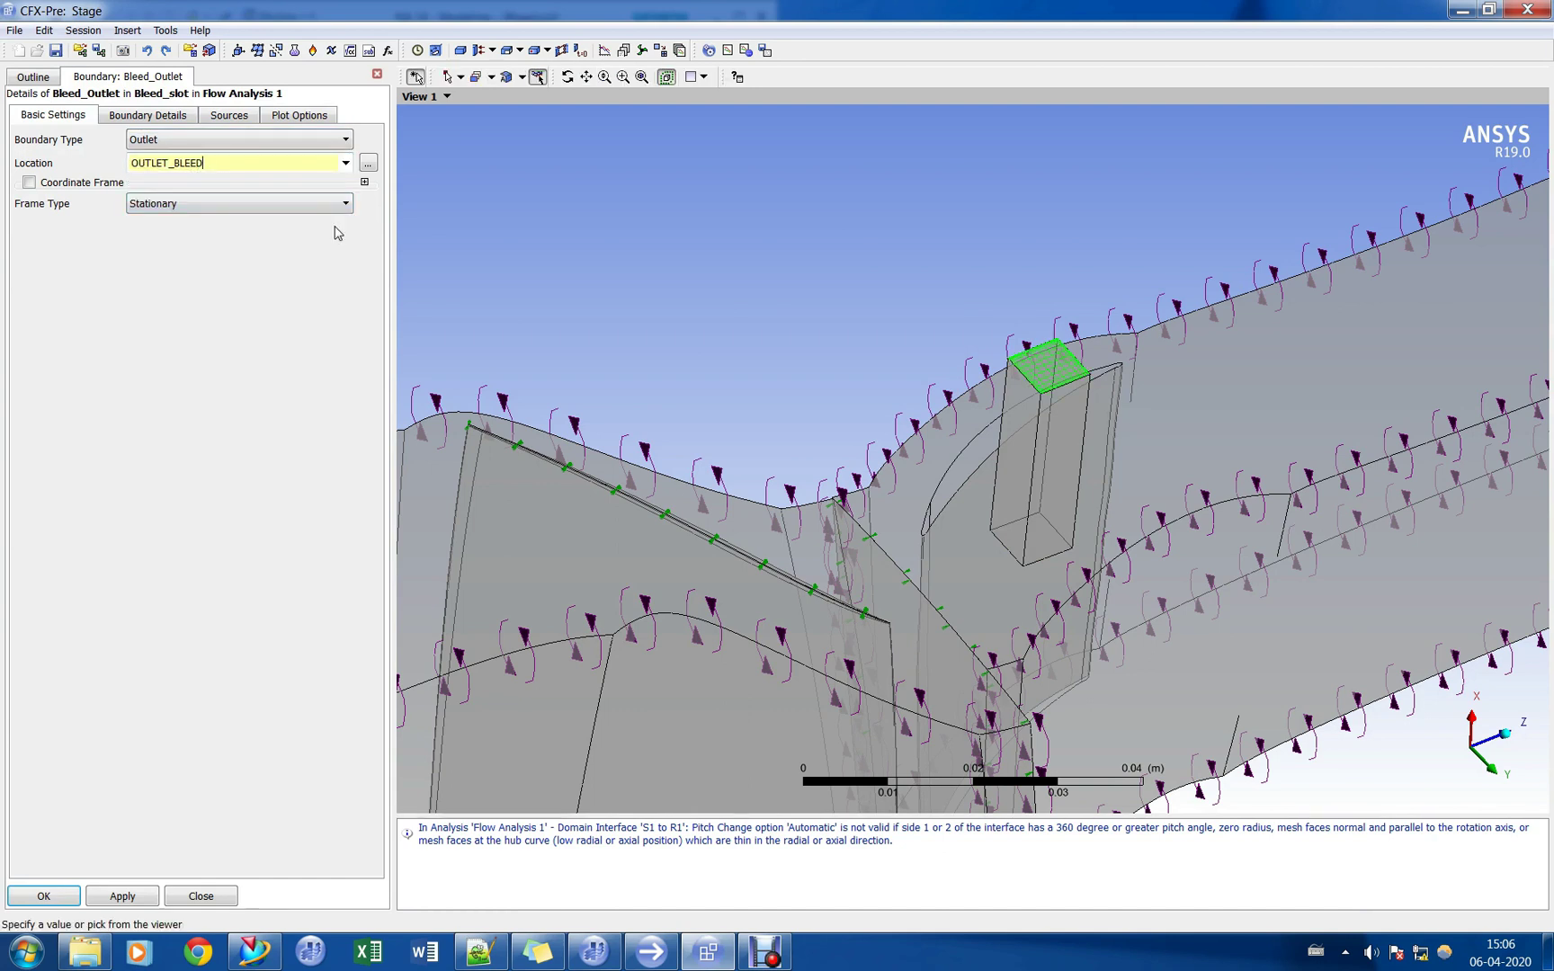
Give Bleed_Outlet a subsonic Average Static Pressure condition with a relative pressure of 120 kPa and confirm the boundary.
{"action": "left_click", "coordinate": [177, 117]}
{"action": "left_click", "coordinate": [172, 157]}
{"action": "left_click", "coordinate": [175, 165]}
{"action": "left_click", "coordinate": [187, 202]}
{"action": "left_click", "coordinate": [187, 218]}
{"action": "left_click", "coordinate": [314, 225]}
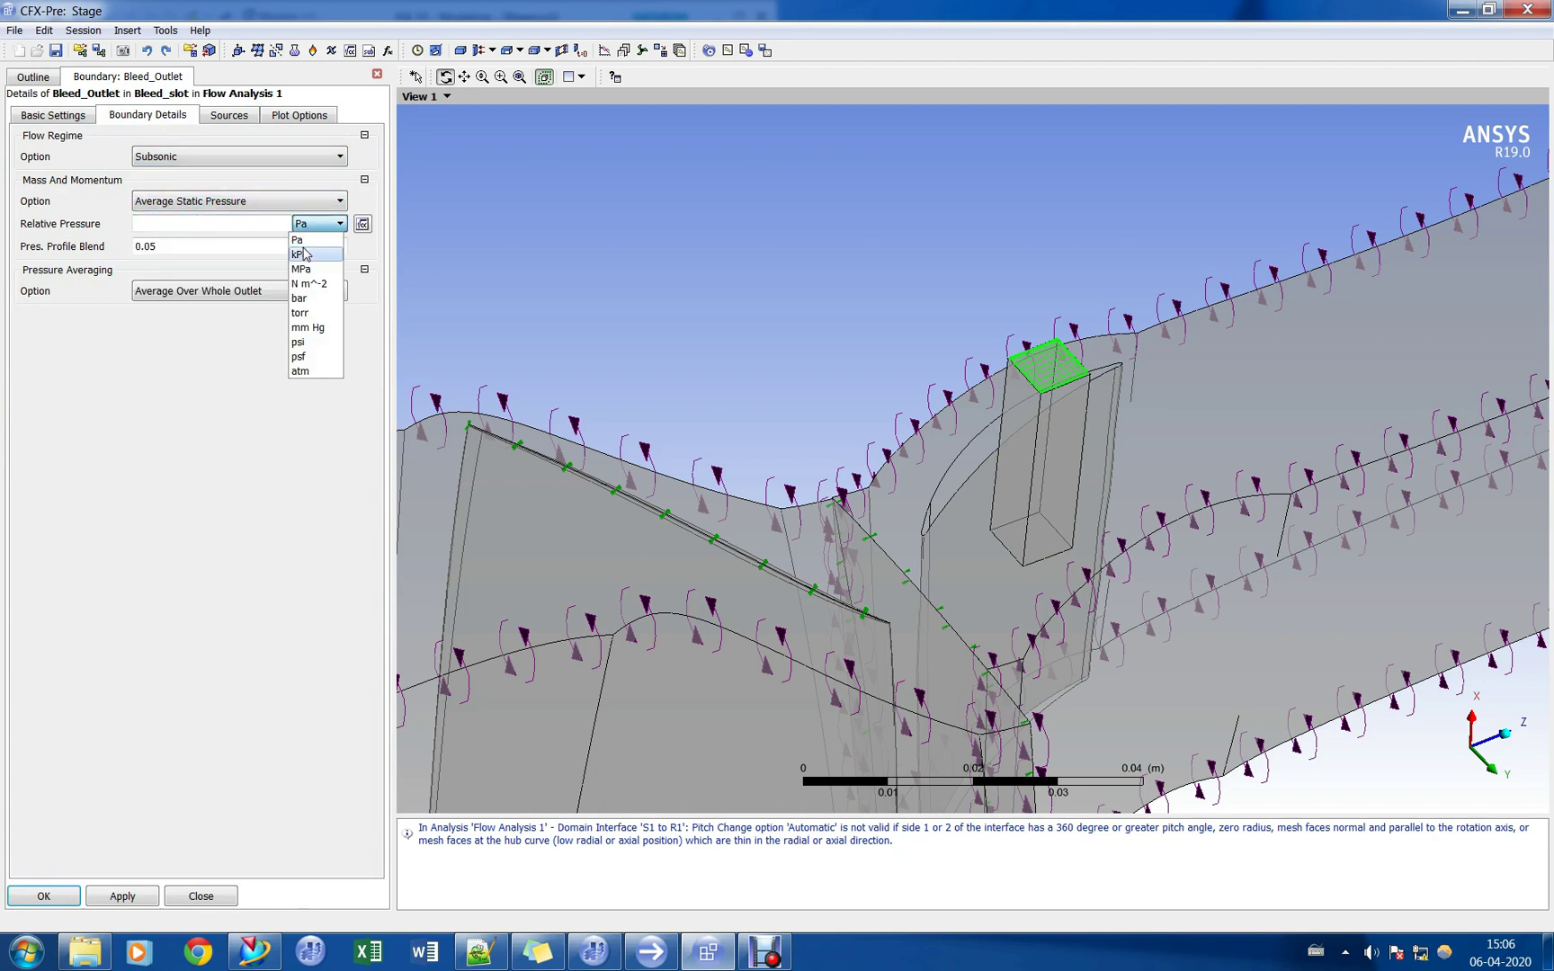
{"action": "left_click", "coordinate": [304, 254]}
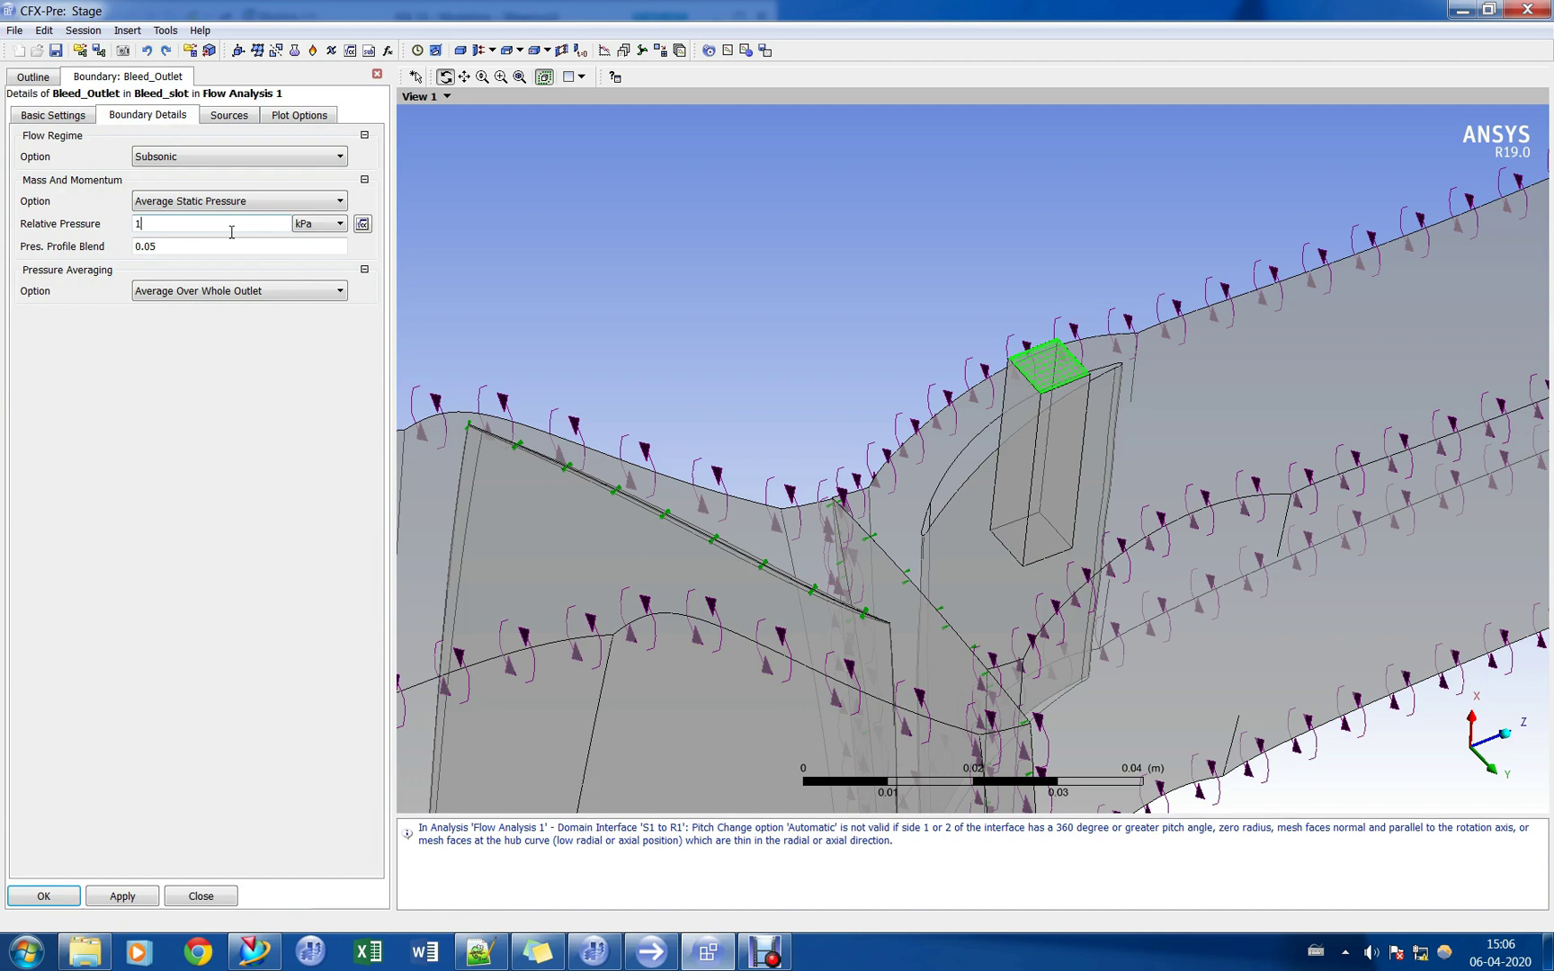
{"action": "left_click", "coordinate": [225, 661]}
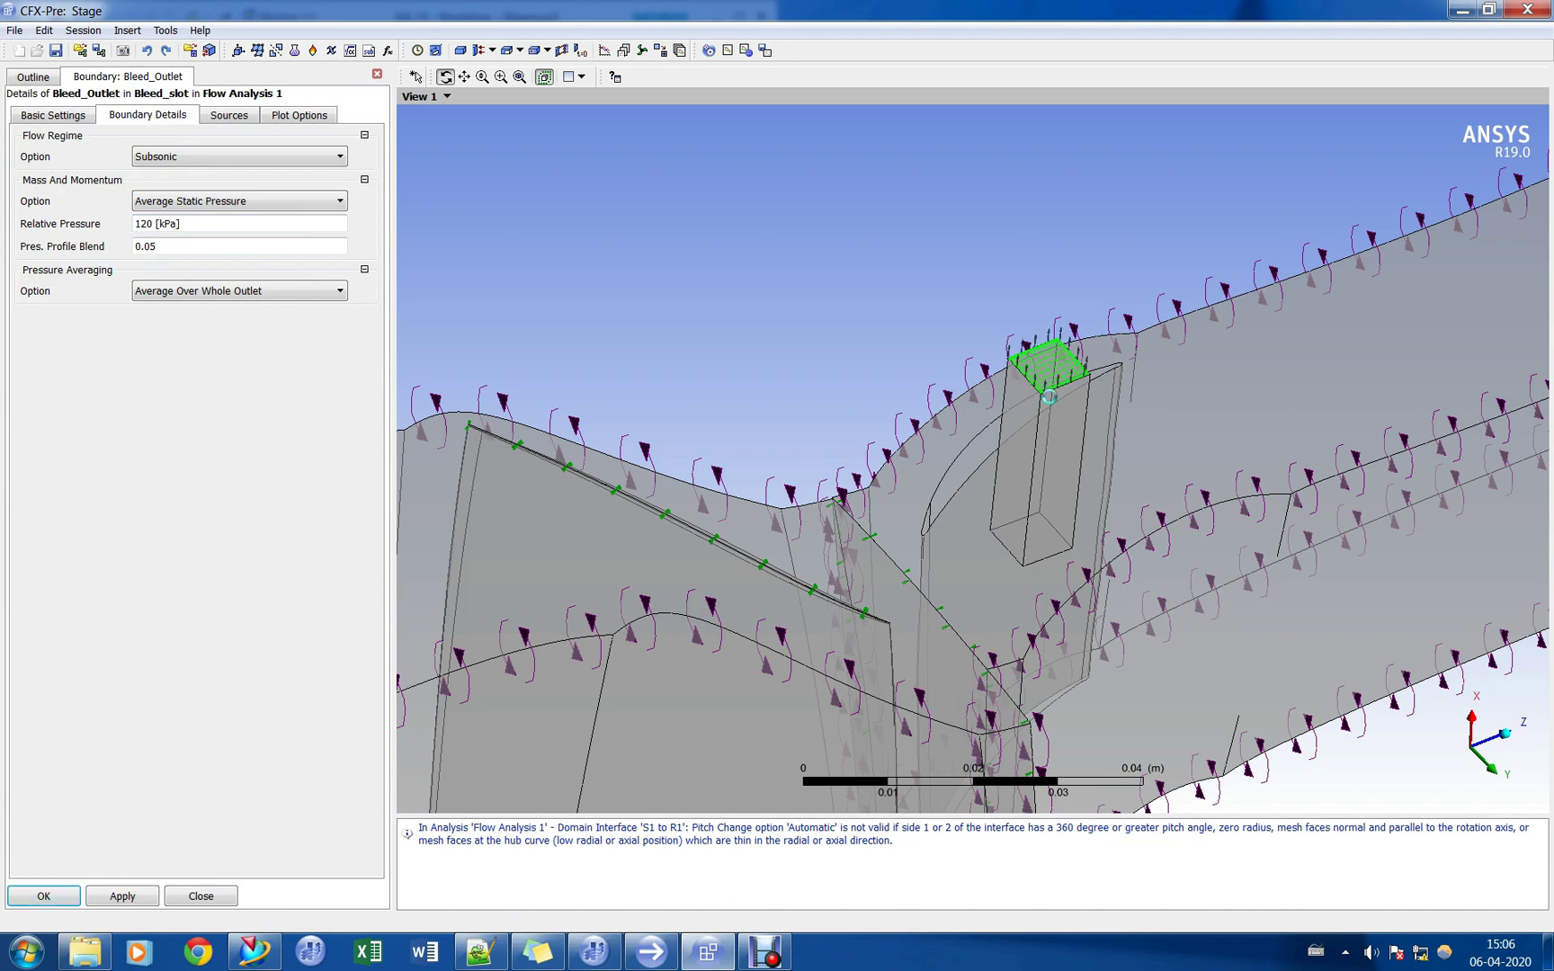
Hide all boundaries of the S1 domain except S1 Shroud.
{"action": "left_click_drag", "start_coordinate": [1049, 387], "coordinate": [1043, 423]}
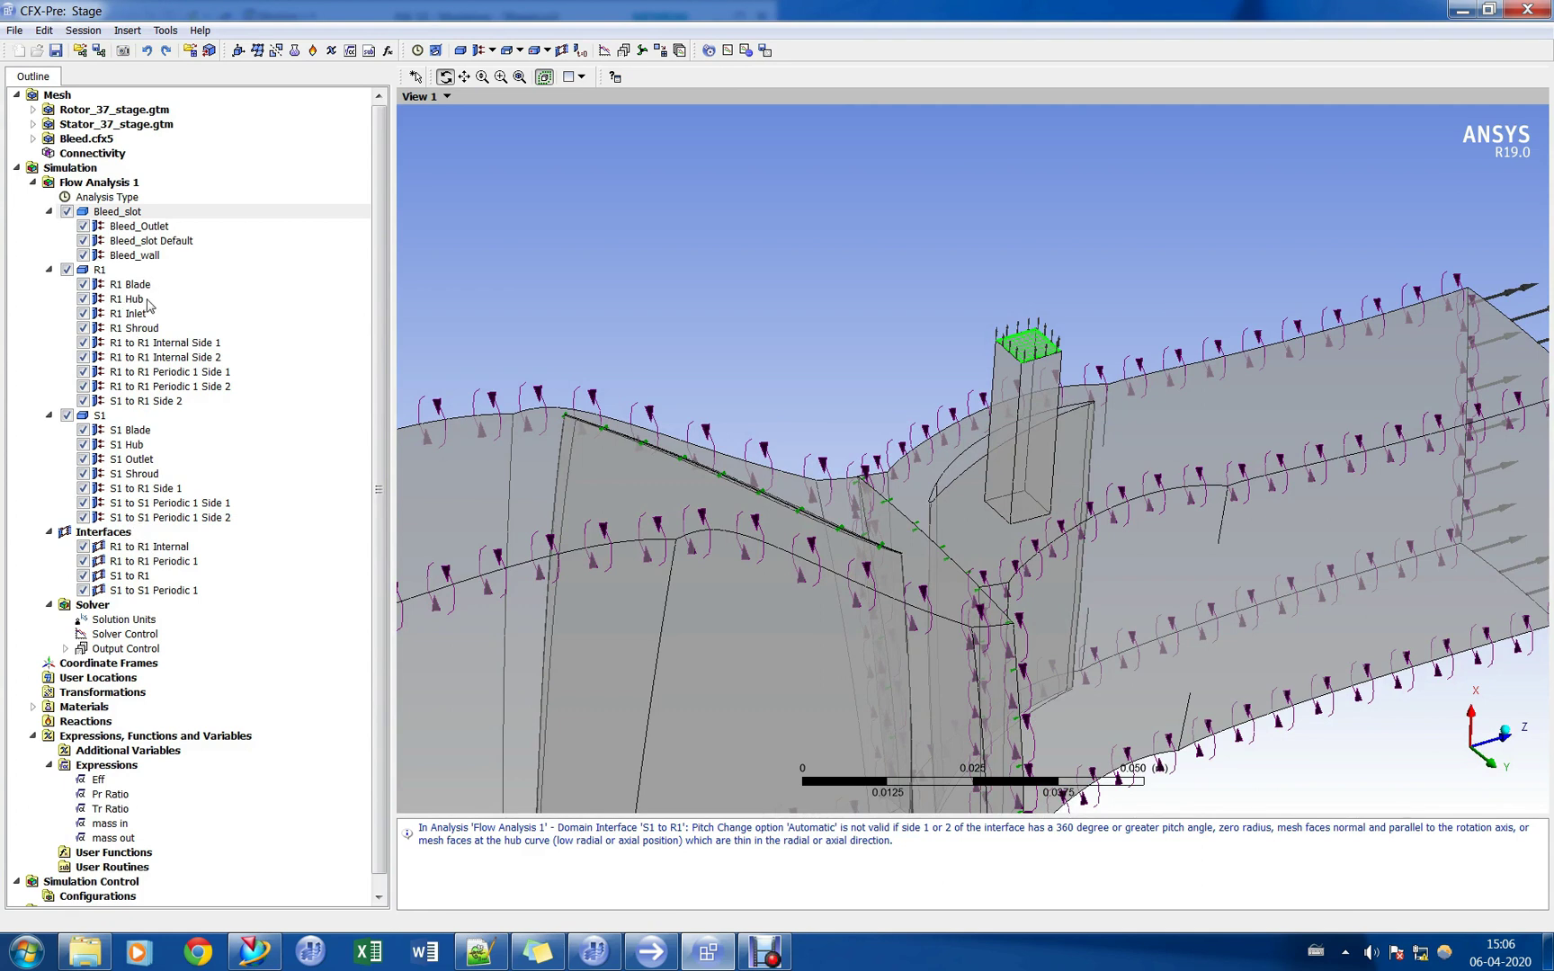
{"action": "left_click", "coordinate": [144, 436]}
{"action": "left_click", "coordinate": [165, 519], "text": "shift"}
{"action": "left_click", "coordinate": [162, 473], "text": "ctrl"}
{"action": "right_click", "coordinate": [201, 454]}
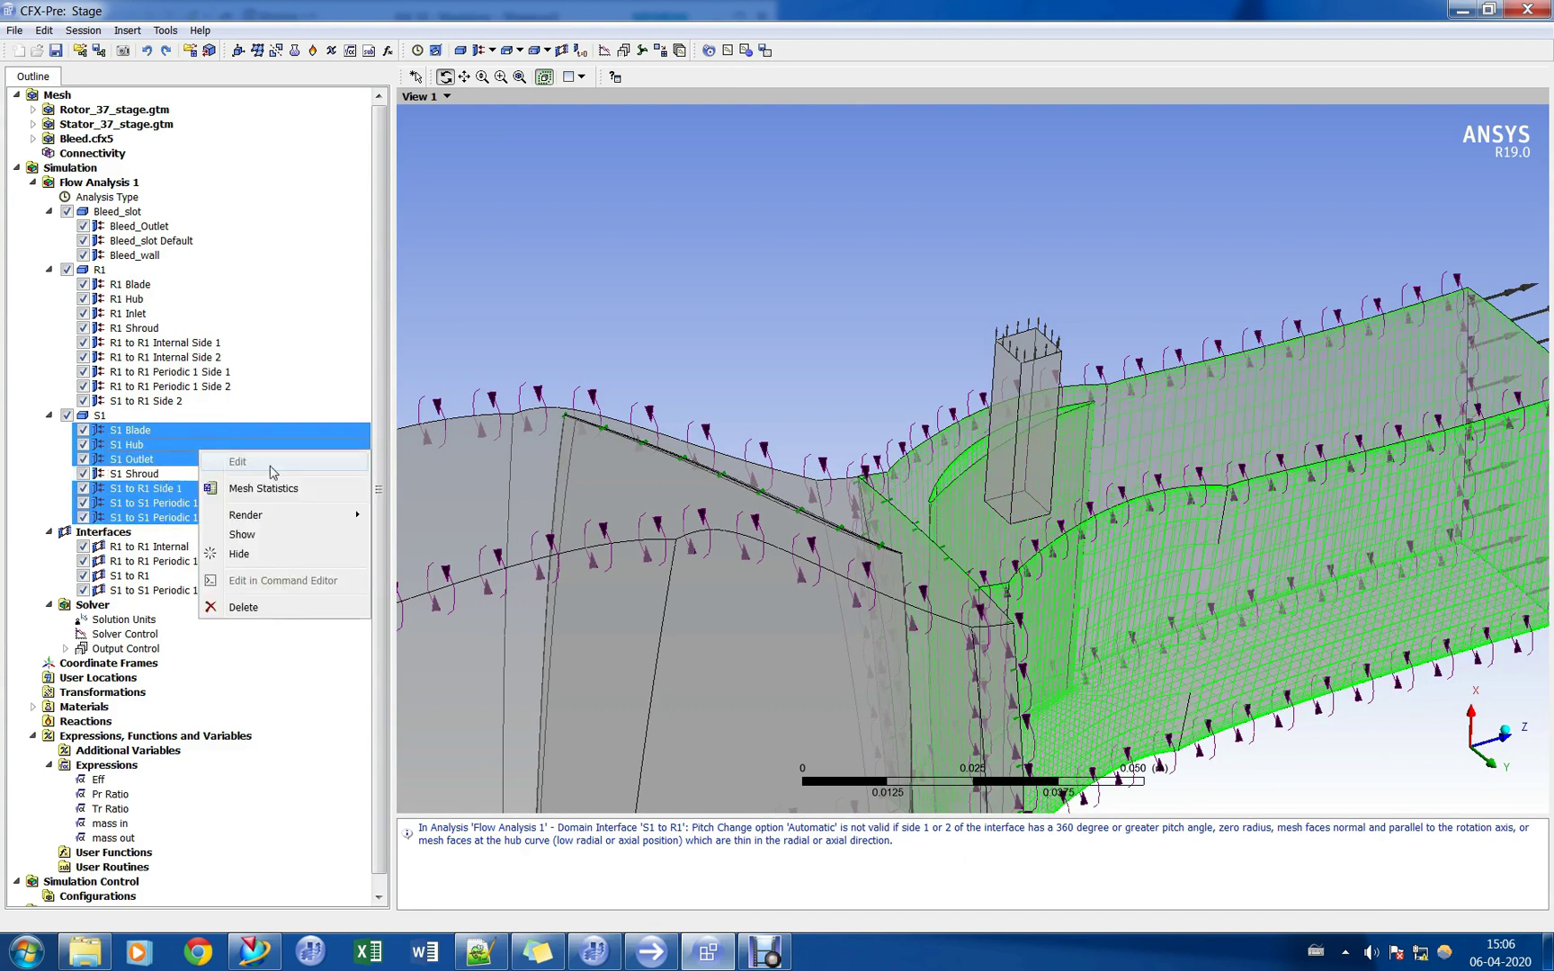
{"action": "left_click", "coordinate": [260, 554]}
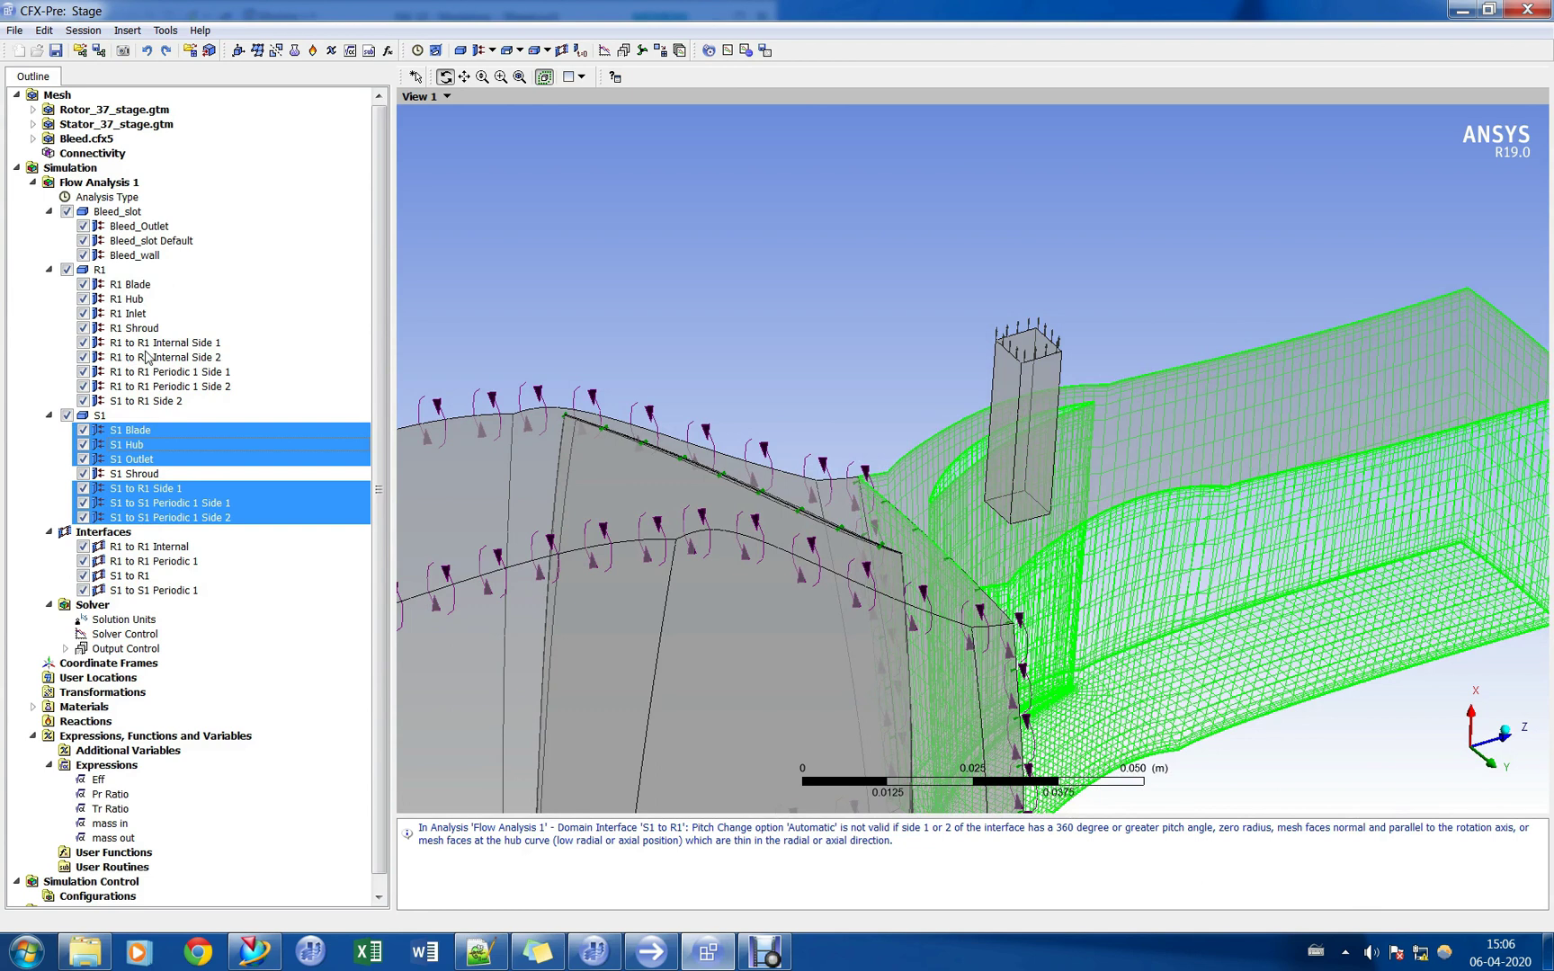
Save the case under the new name Stage_Bleed.cfx.
{"action": "left_click", "coordinate": [14, 30]}
{"action": "left_click", "coordinate": [66, 138]}
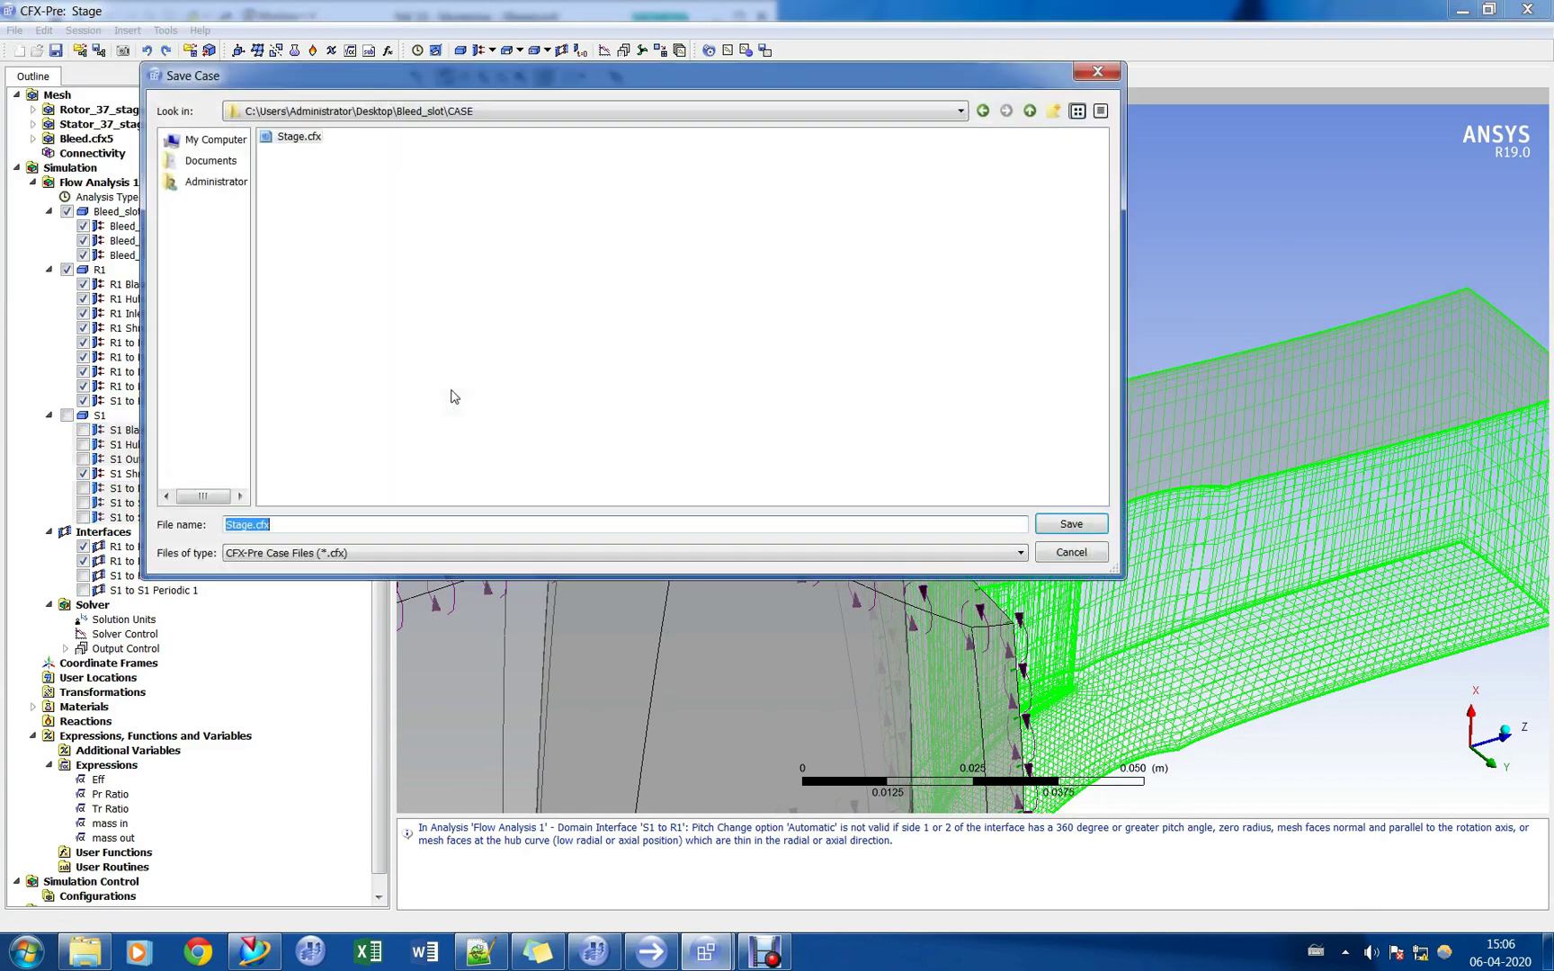
{"action": "left_click", "coordinate": [249, 525]}
{"action": "type", "text": "_Bleed"}
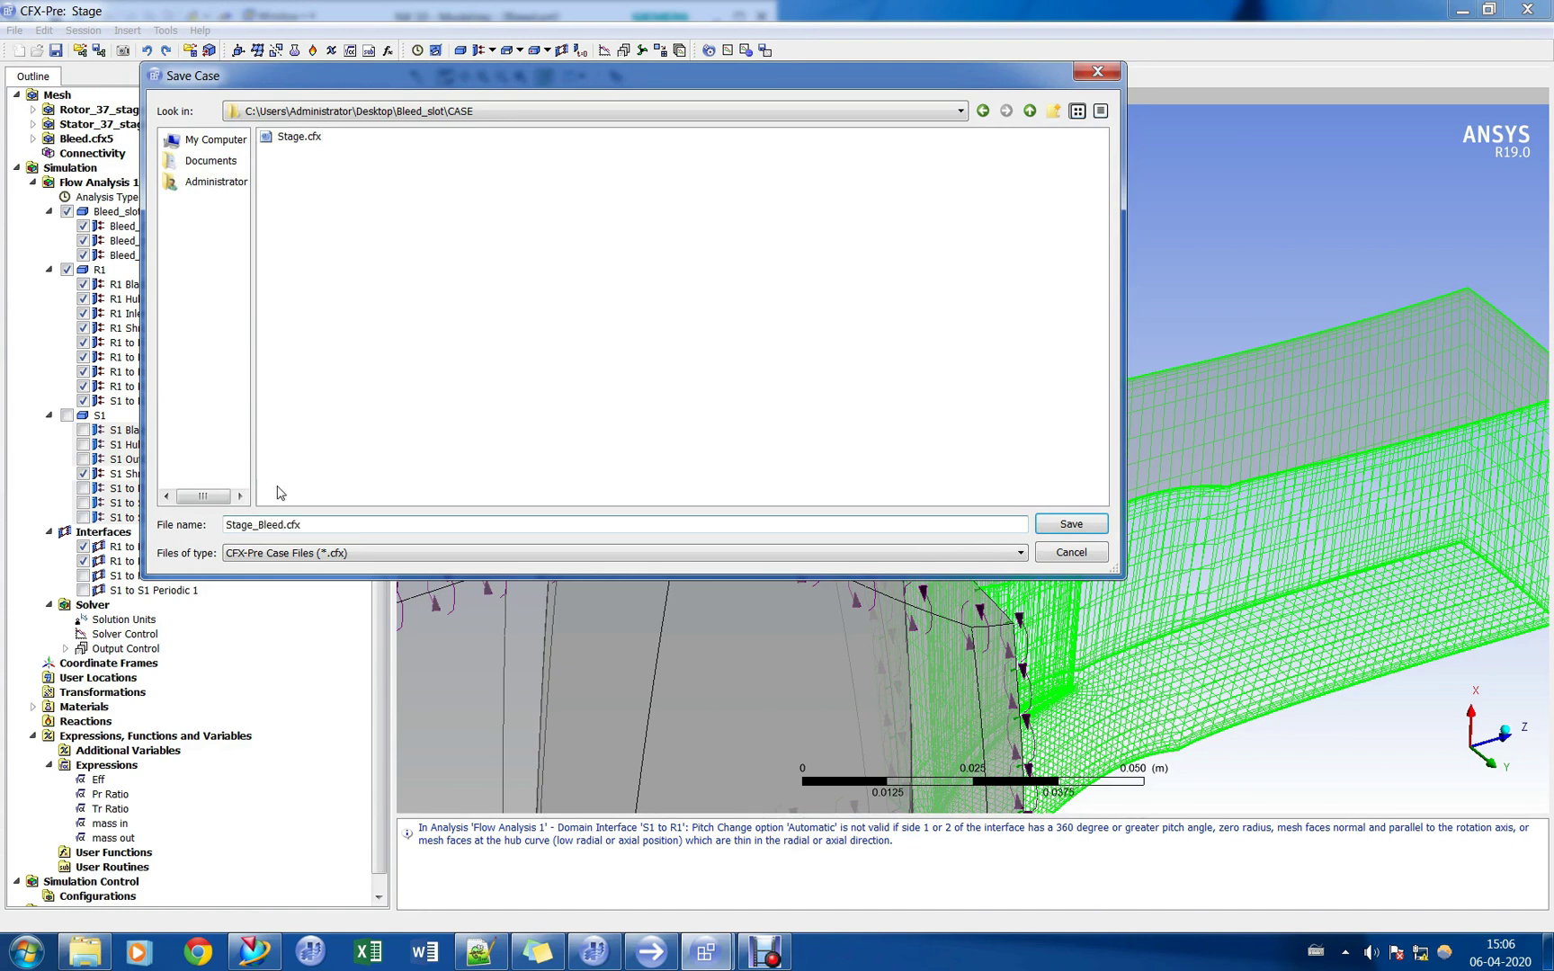
{"action": "key", "text": "Return"}
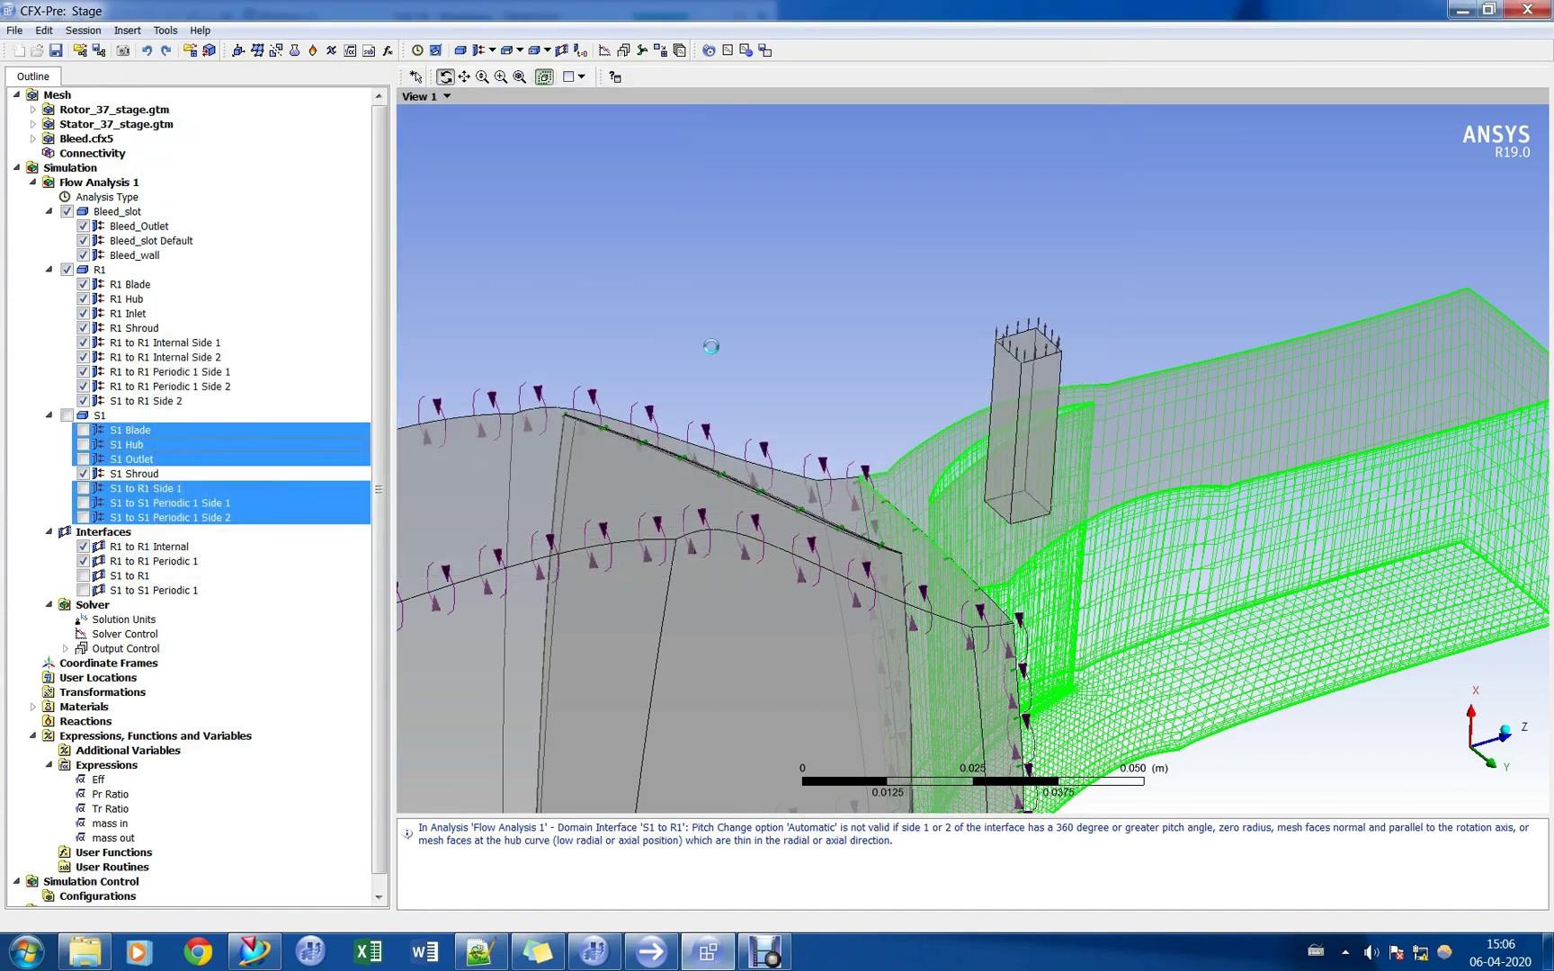
List the principal 2D regions of Stator_37_stage.gtm and look straight along the X axis at the slot and stator shroud.
{"action": "left_click", "coordinate": [33, 124]}
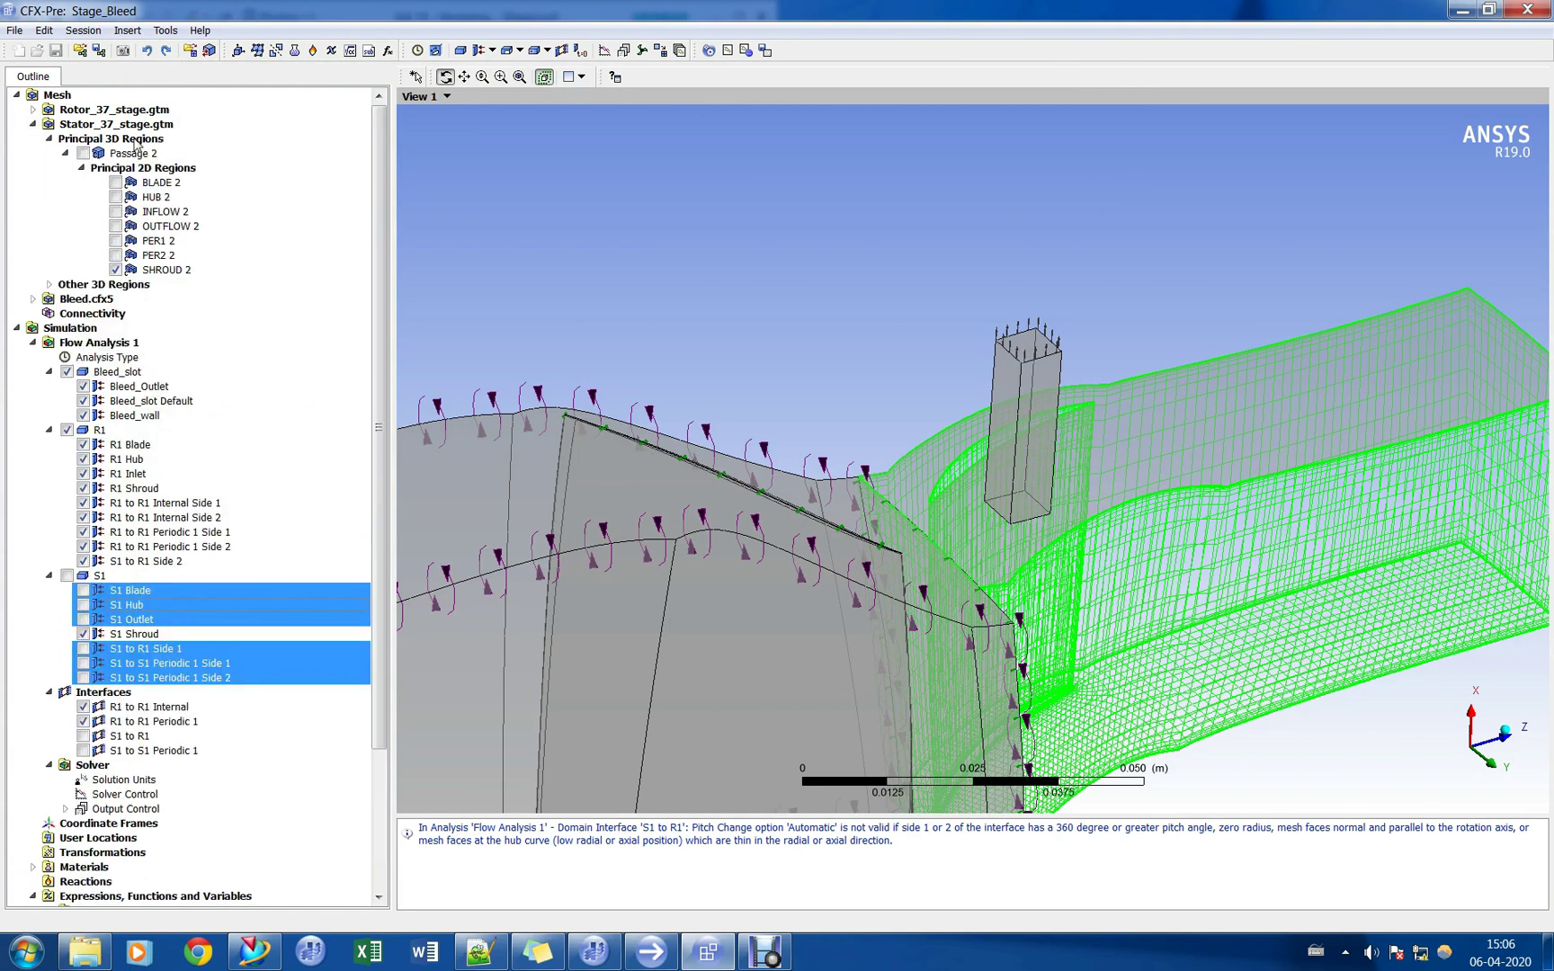
{"action": "left_click", "coordinate": [174, 168]}
{"action": "left_click_drag", "start_coordinate": [924, 324], "coordinate": [958, 424]}
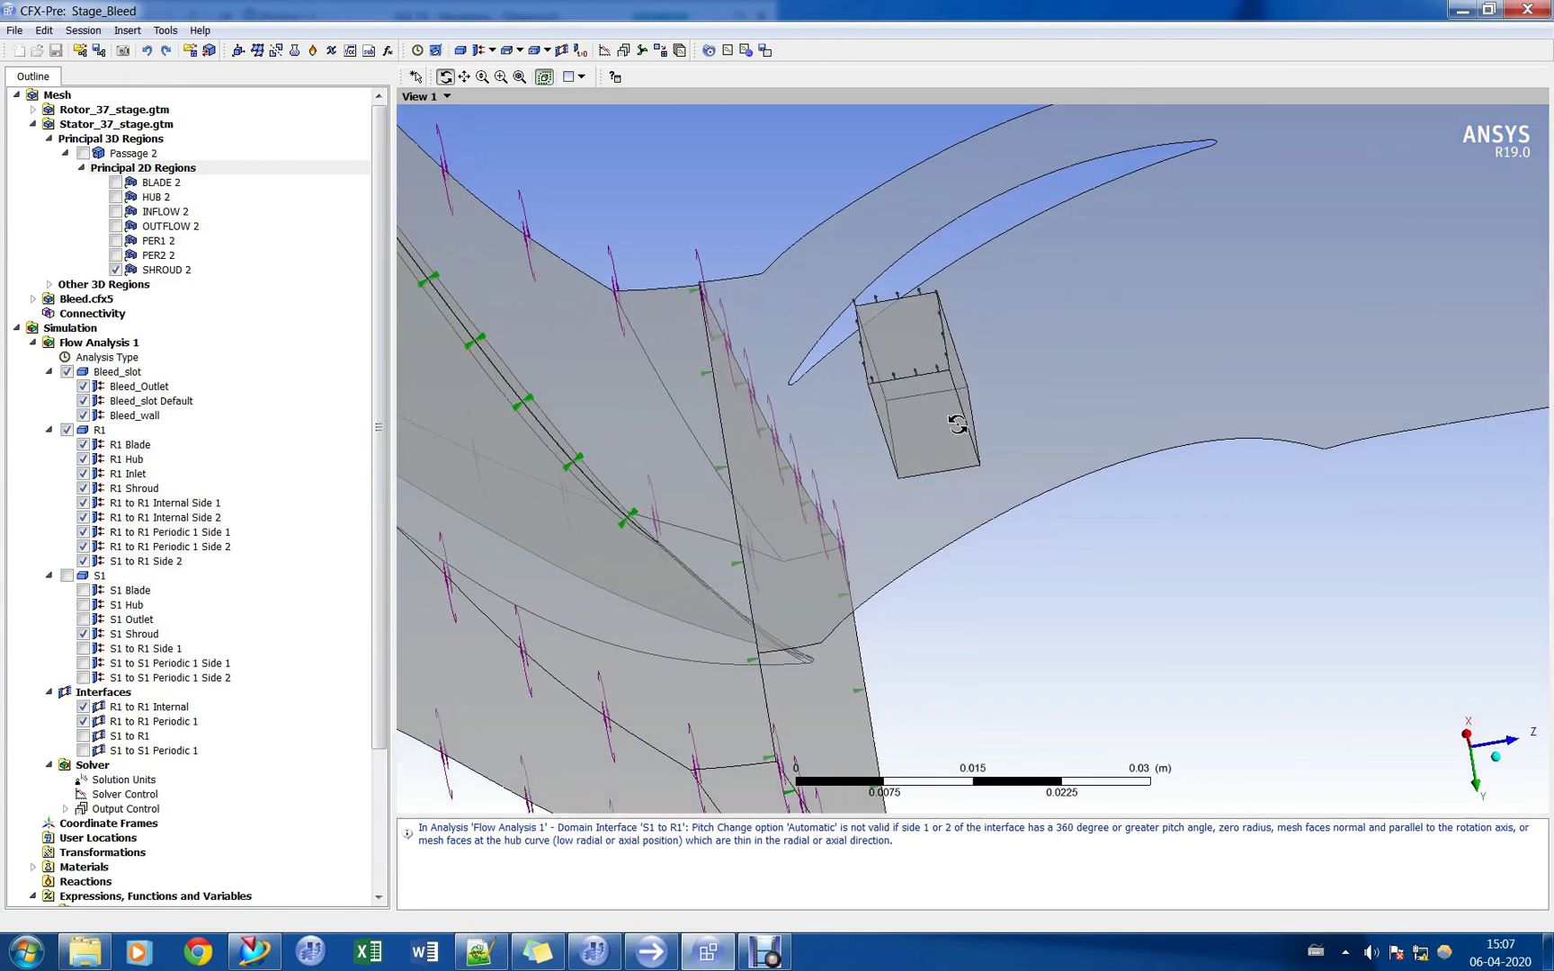
{"action": "scroll", "coordinate": [958, 424], "scroll_direction": "up", "scroll_amount": 2}
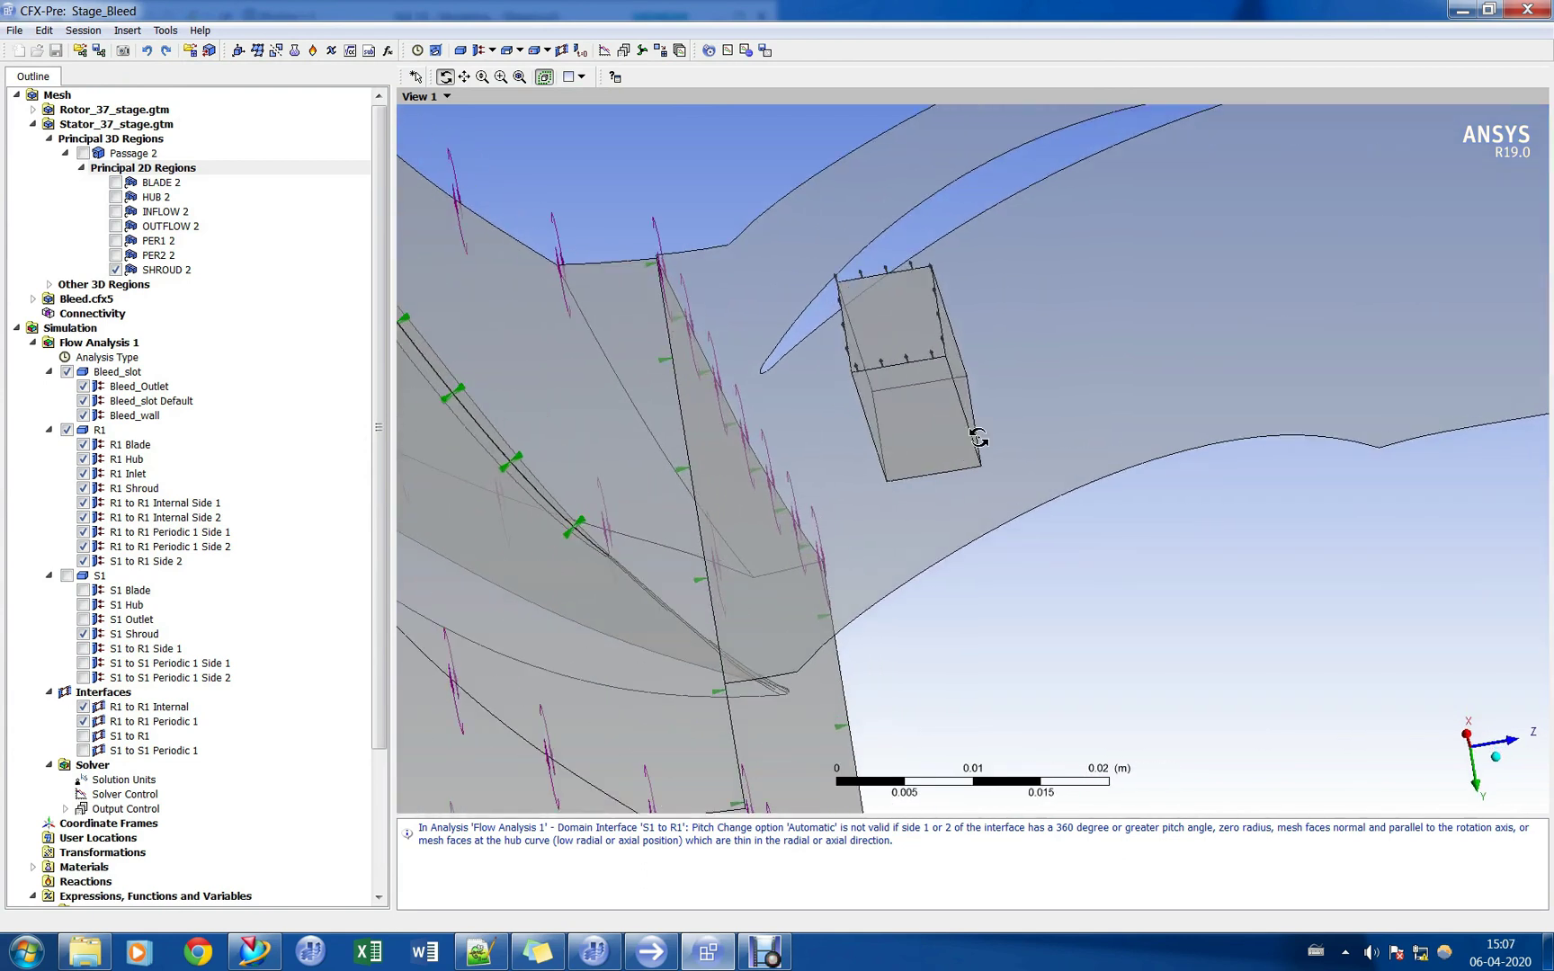
{"action": "left_click", "coordinate": [1471, 730]}
{"action": "left_click_drag", "start_coordinate": [1097, 628], "coordinate": [1102, 523]}
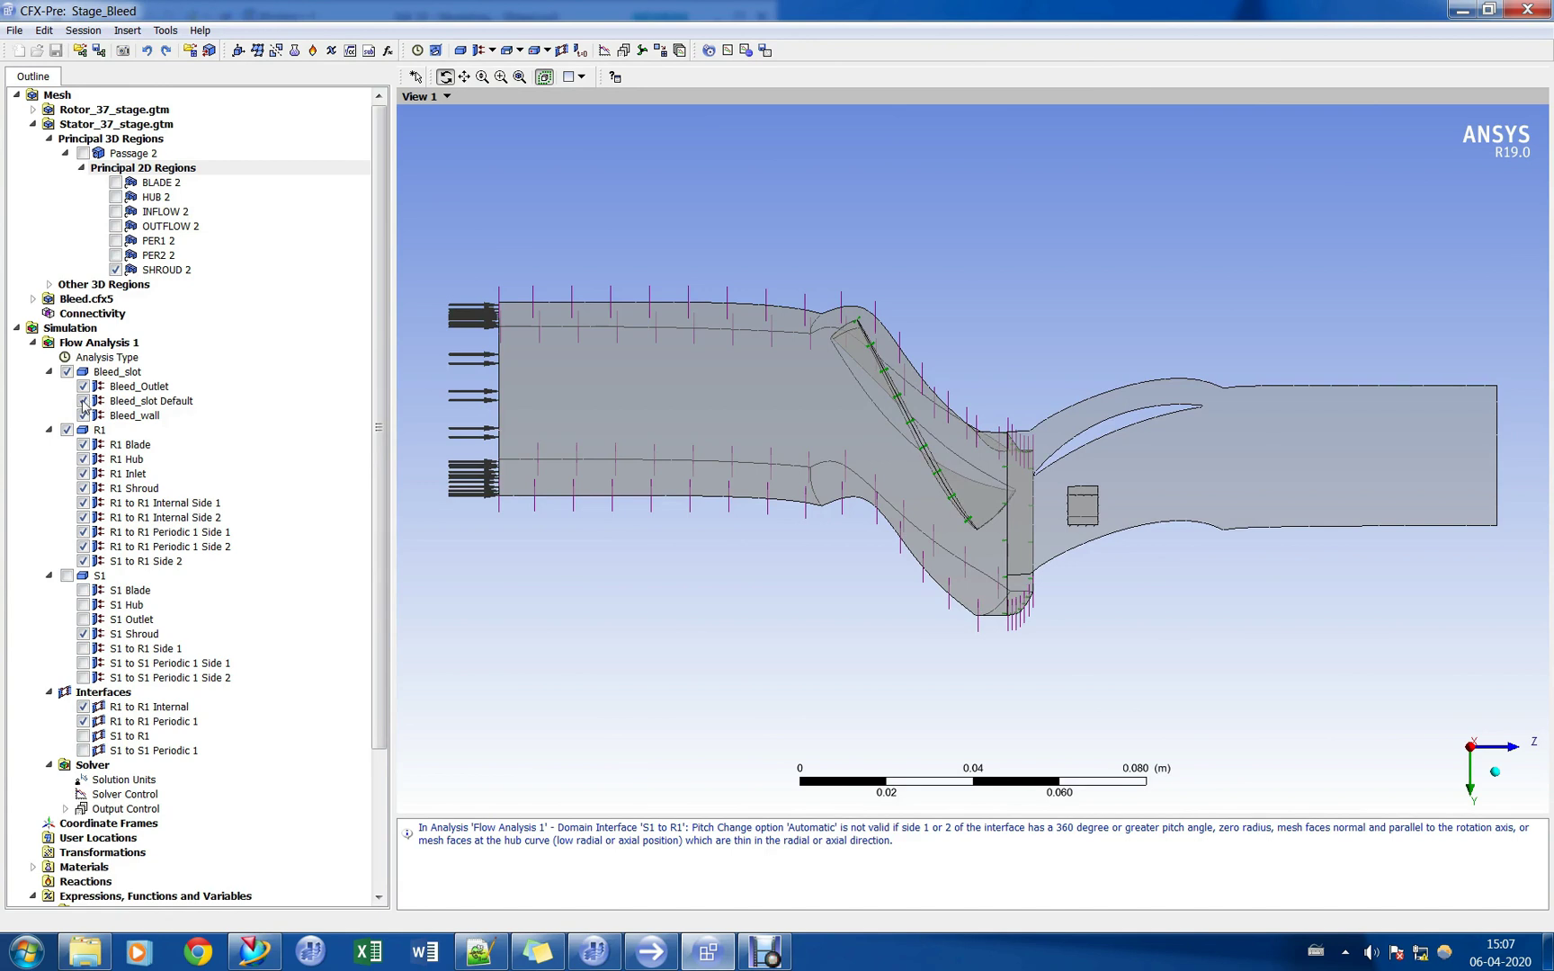
Hide the Bleed_wall and Bleed_Outlet boundaries, keeping only the slot's inlet face displayed over the stator shroud.
{"action": "left_click", "coordinate": [83, 416]}
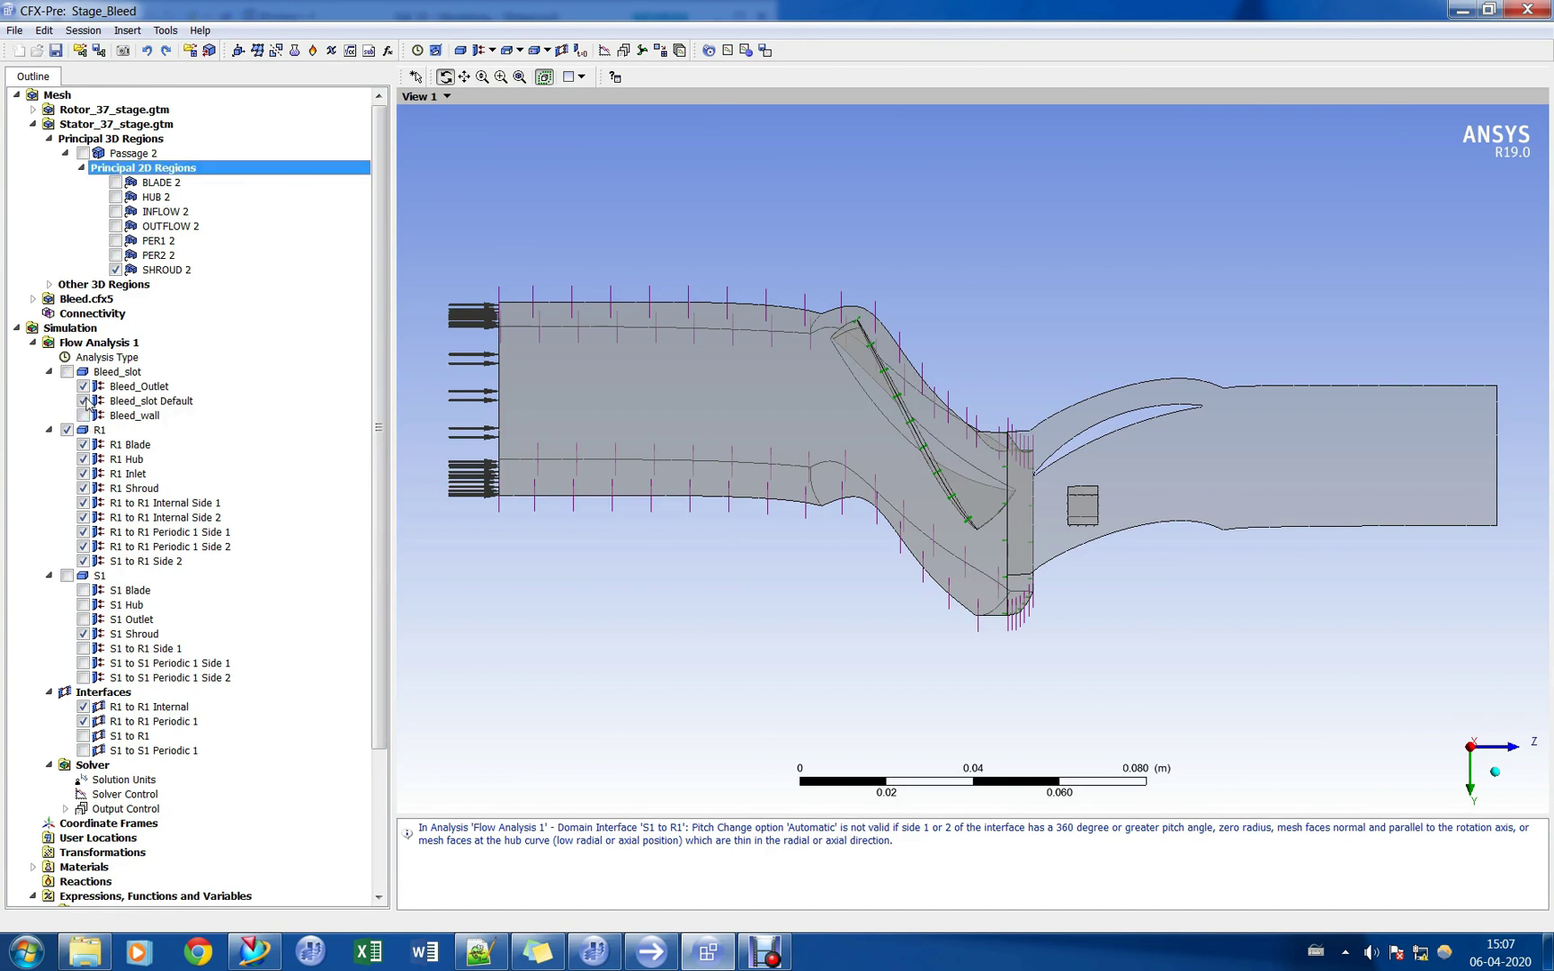
{"action": "left_click", "coordinate": [84, 386]}
{"action": "scroll", "coordinate": [1127, 495], "scroll_direction": "up", "scroll_amount": 5}
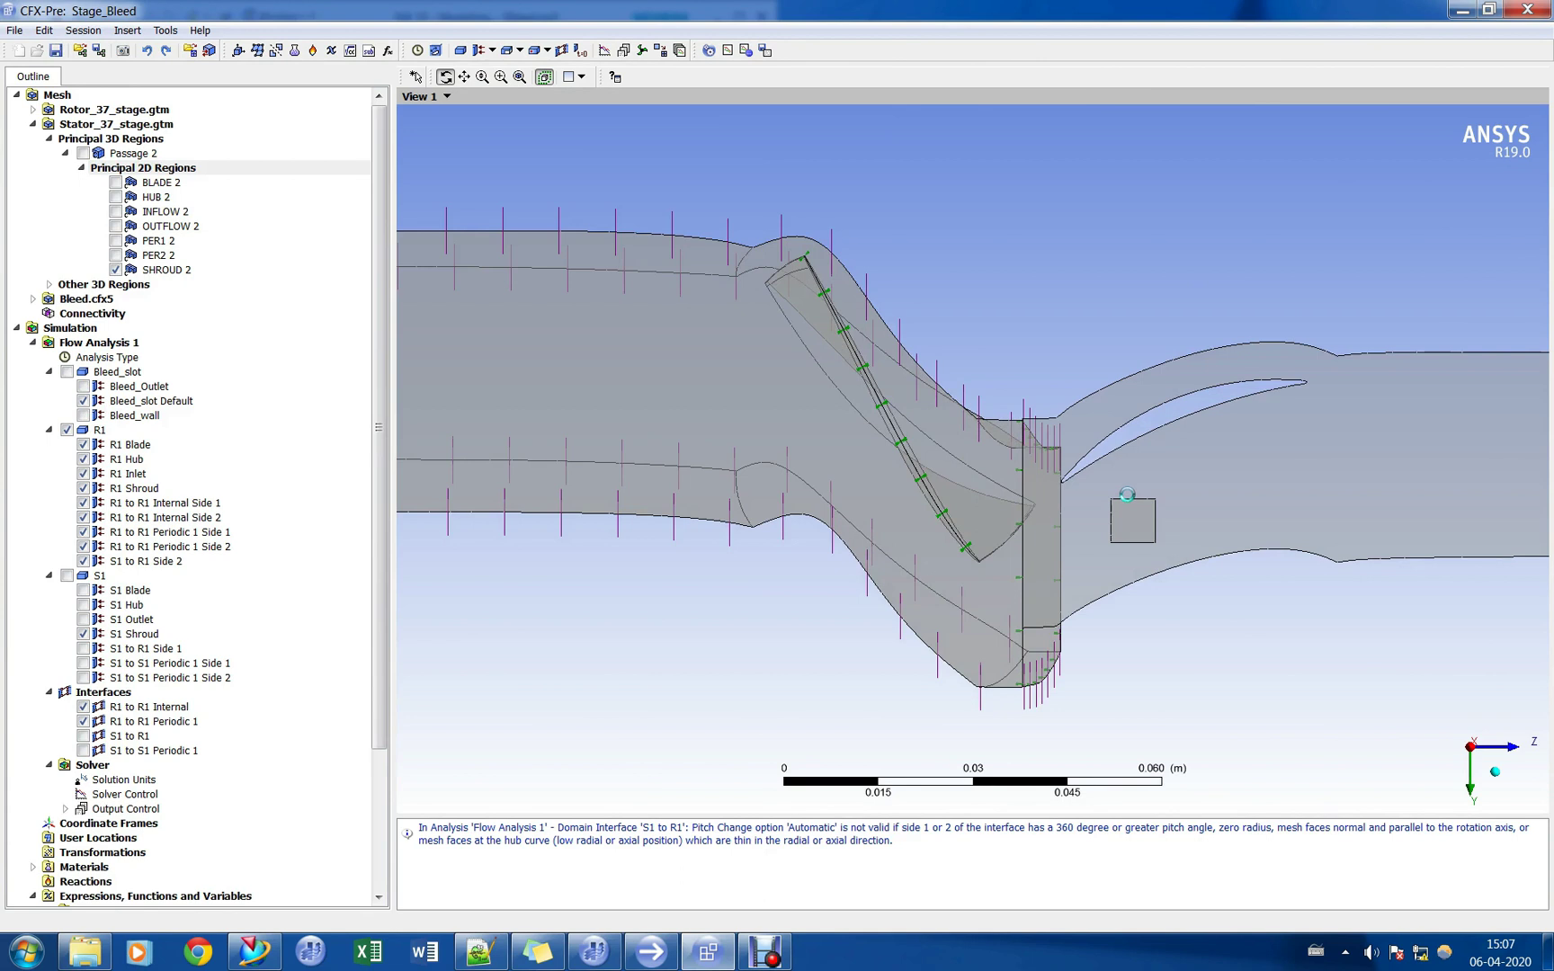
{"action": "middle_click_drag", "start_coordinate": [1126, 495], "coordinate": [908, 514], "text": "ctrl"}
{"action": "scroll", "coordinate": [842, 316], "scroll_direction": "up", "scroll_amount": 4}
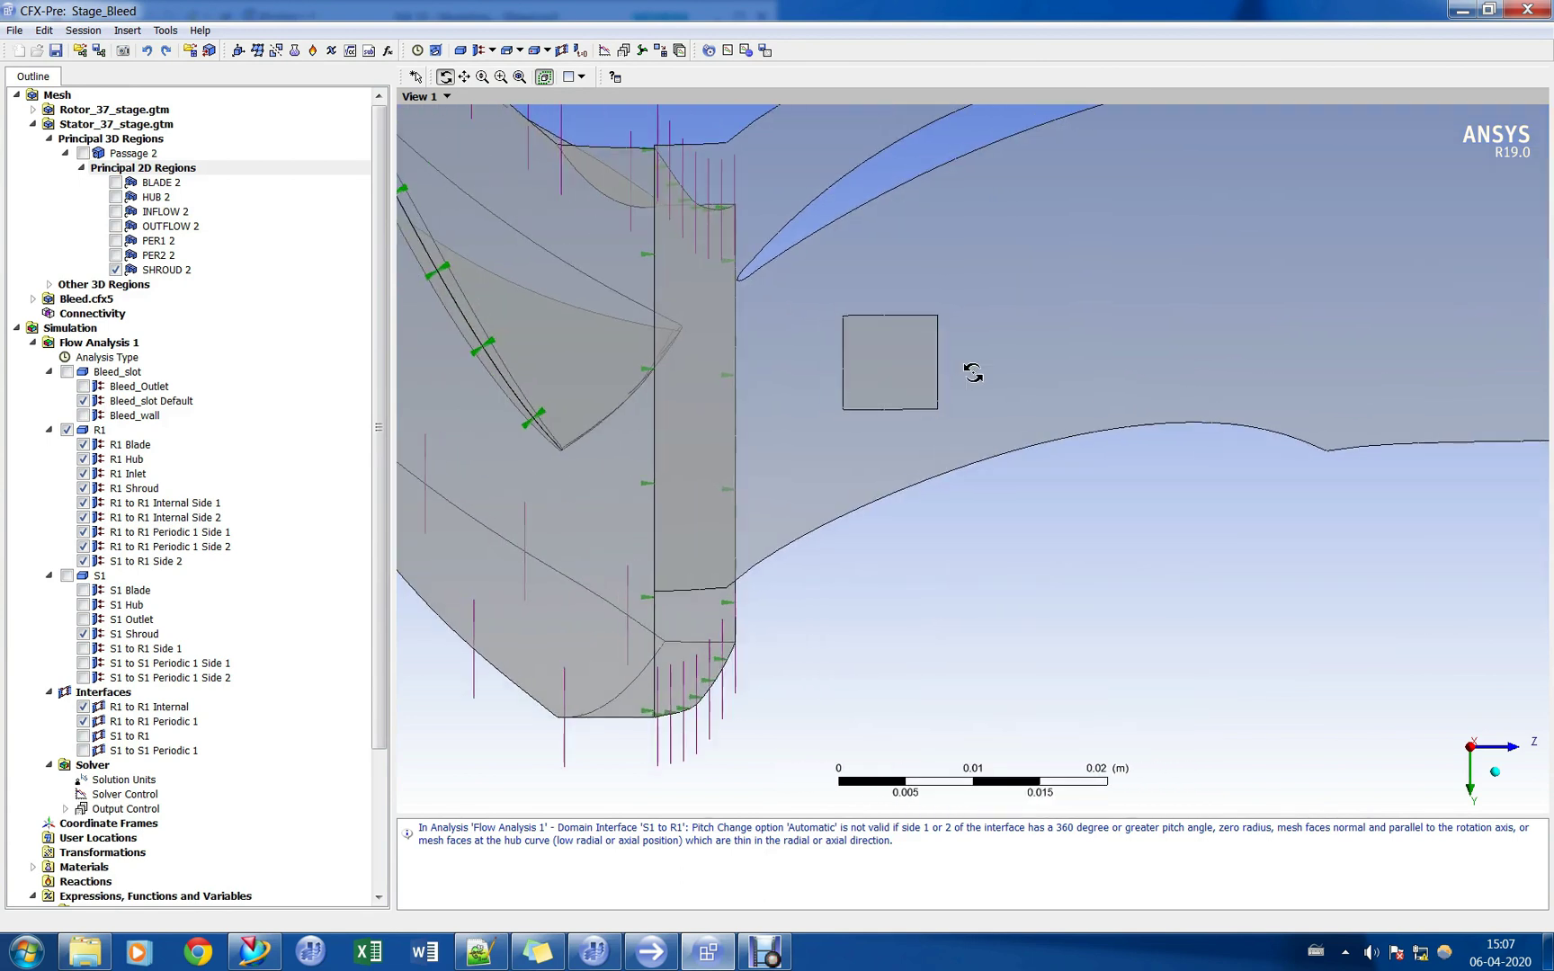
In the Mesh Editor, pick the SHROUD 2 mesh faces covering the slot's footprint and move them to Region 1.
{"action": "left_click", "coordinate": [176, 270]}
{"action": "right_click", "coordinate": [175, 270]}
{"action": "left_click", "coordinate": [243, 306]}
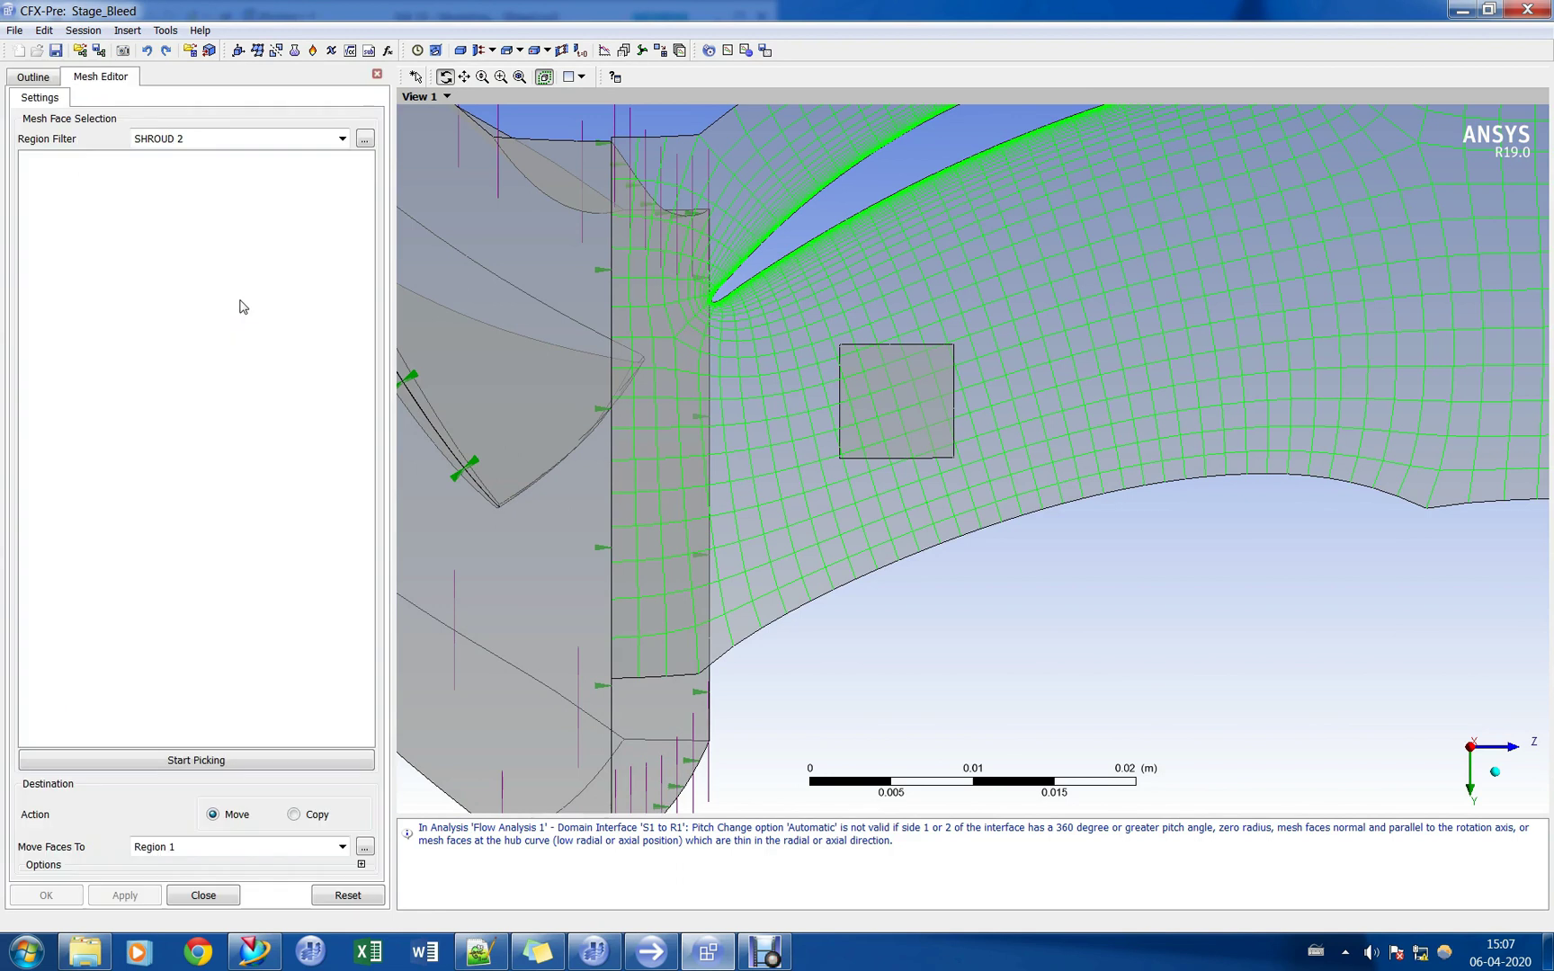
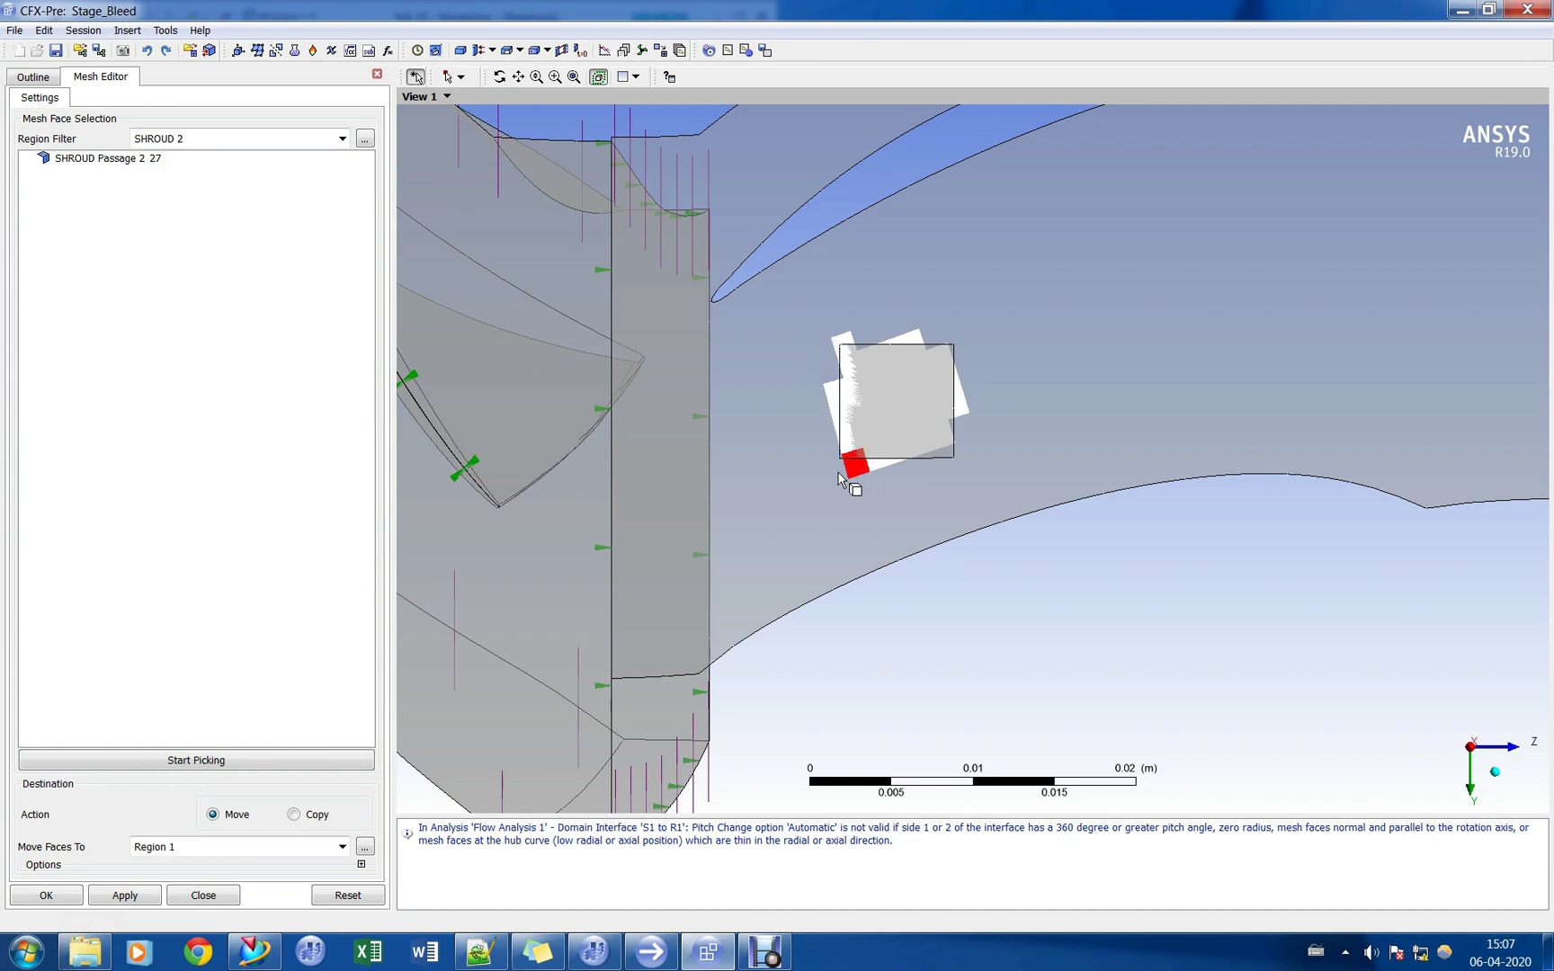
{"action": "left_click", "coordinate": [992, 491]}
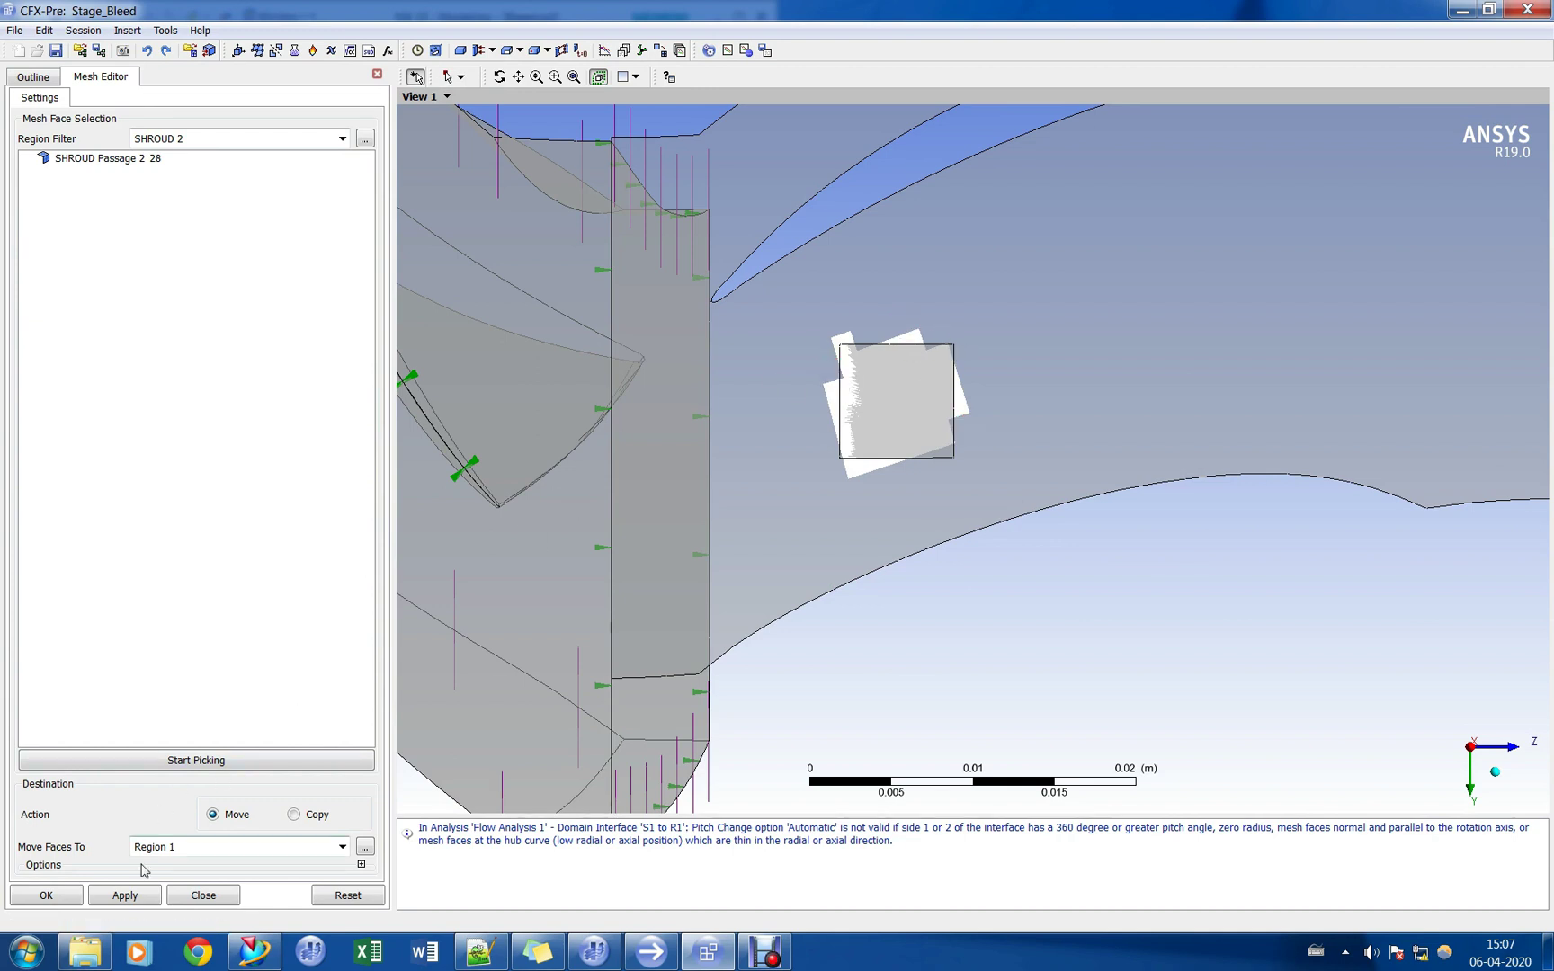
{"action": "left_click", "coordinate": [113, 896]}
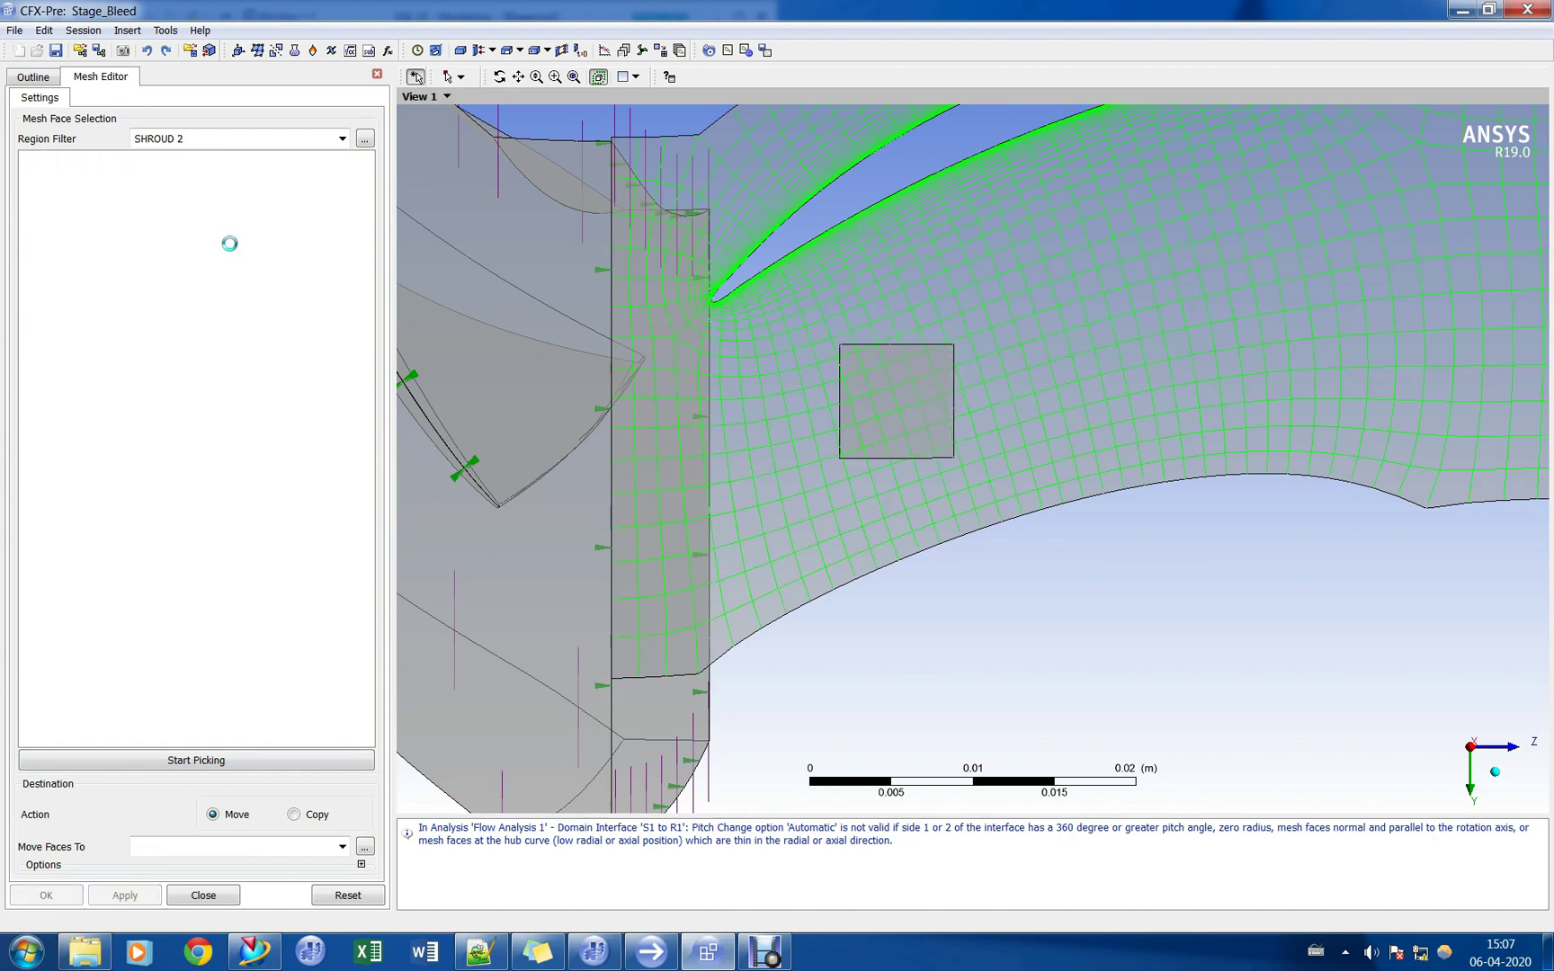
Set Region 1 as the source of the mesh faces and Stator_Bleed as the destination region for moving them.
{"action": "left_click", "coordinate": [343, 141]}
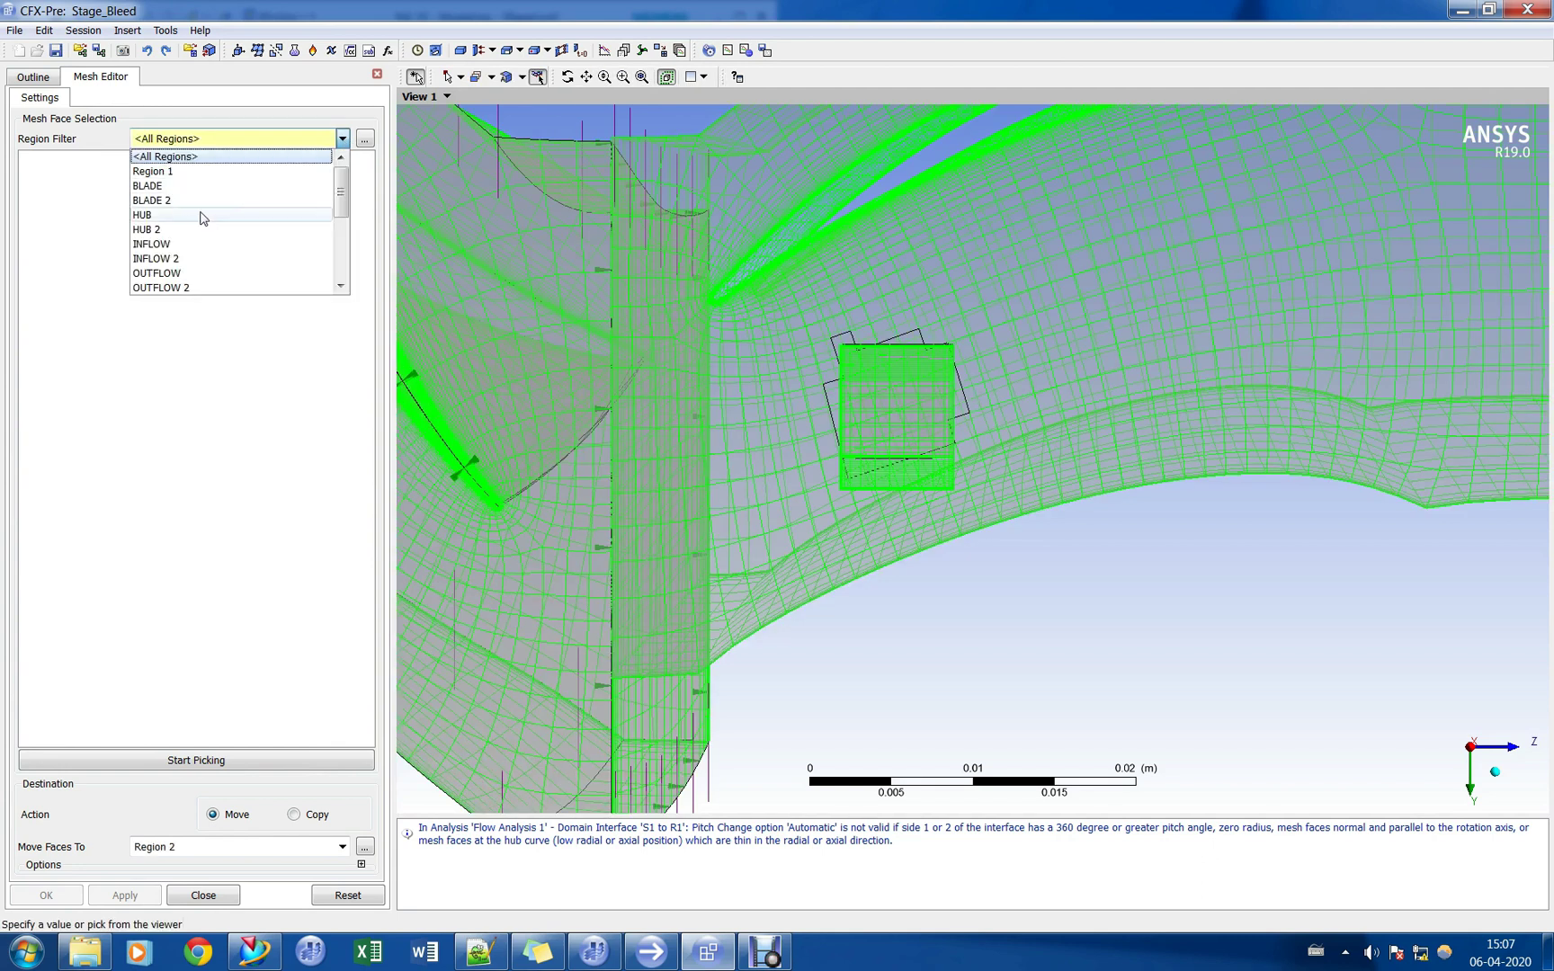
{"action": "scroll", "coordinate": [258, 281], "scroll_direction": "down", "scroll_amount": 5}
{"action": "scroll", "coordinate": [227, 273], "scroll_direction": "up", "scroll_amount": 3}
{"action": "scroll", "coordinate": [205, 240], "scroll_direction": "down", "scroll_amount": 1}
{"action": "scroll", "coordinate": [205, 244], "scroll_direction": "up", "scroll_amount": 4}
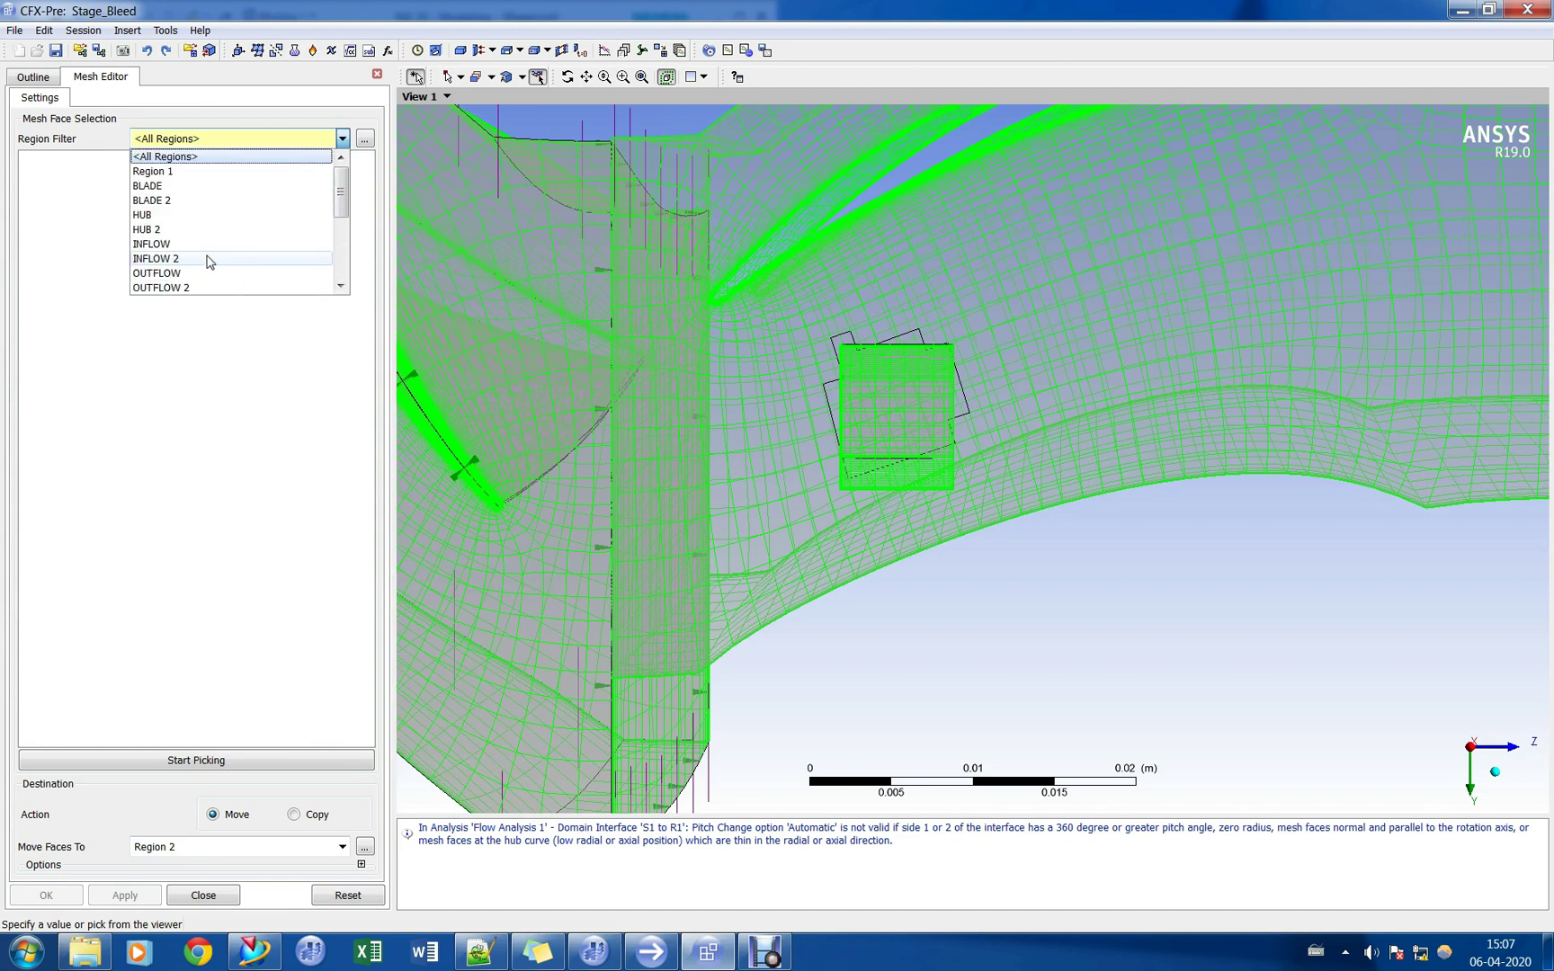
{"action": "left_click", "coordinate": [214, 173]}
{"action": "left_click_drag", "start_coordinate": [198, 847], "coordinate": [3, 823]}
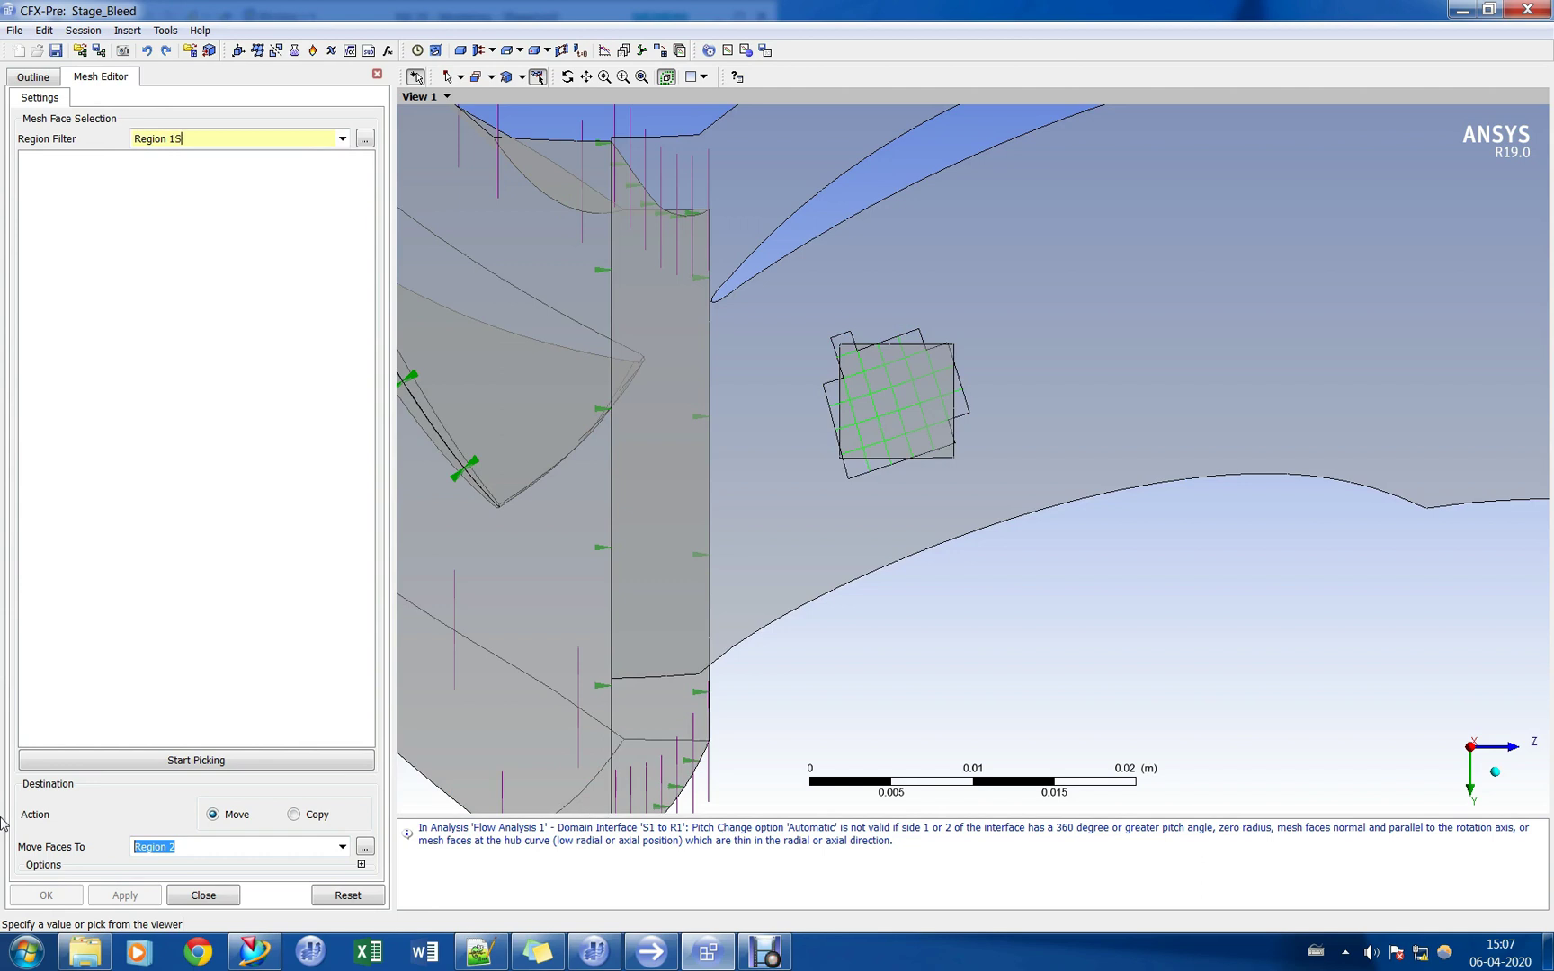
{"action": "left_click_drag", "start_coordinate": [220, 847], "coordinate": [7, 841]}
{"action": "type", "text": "S1"}
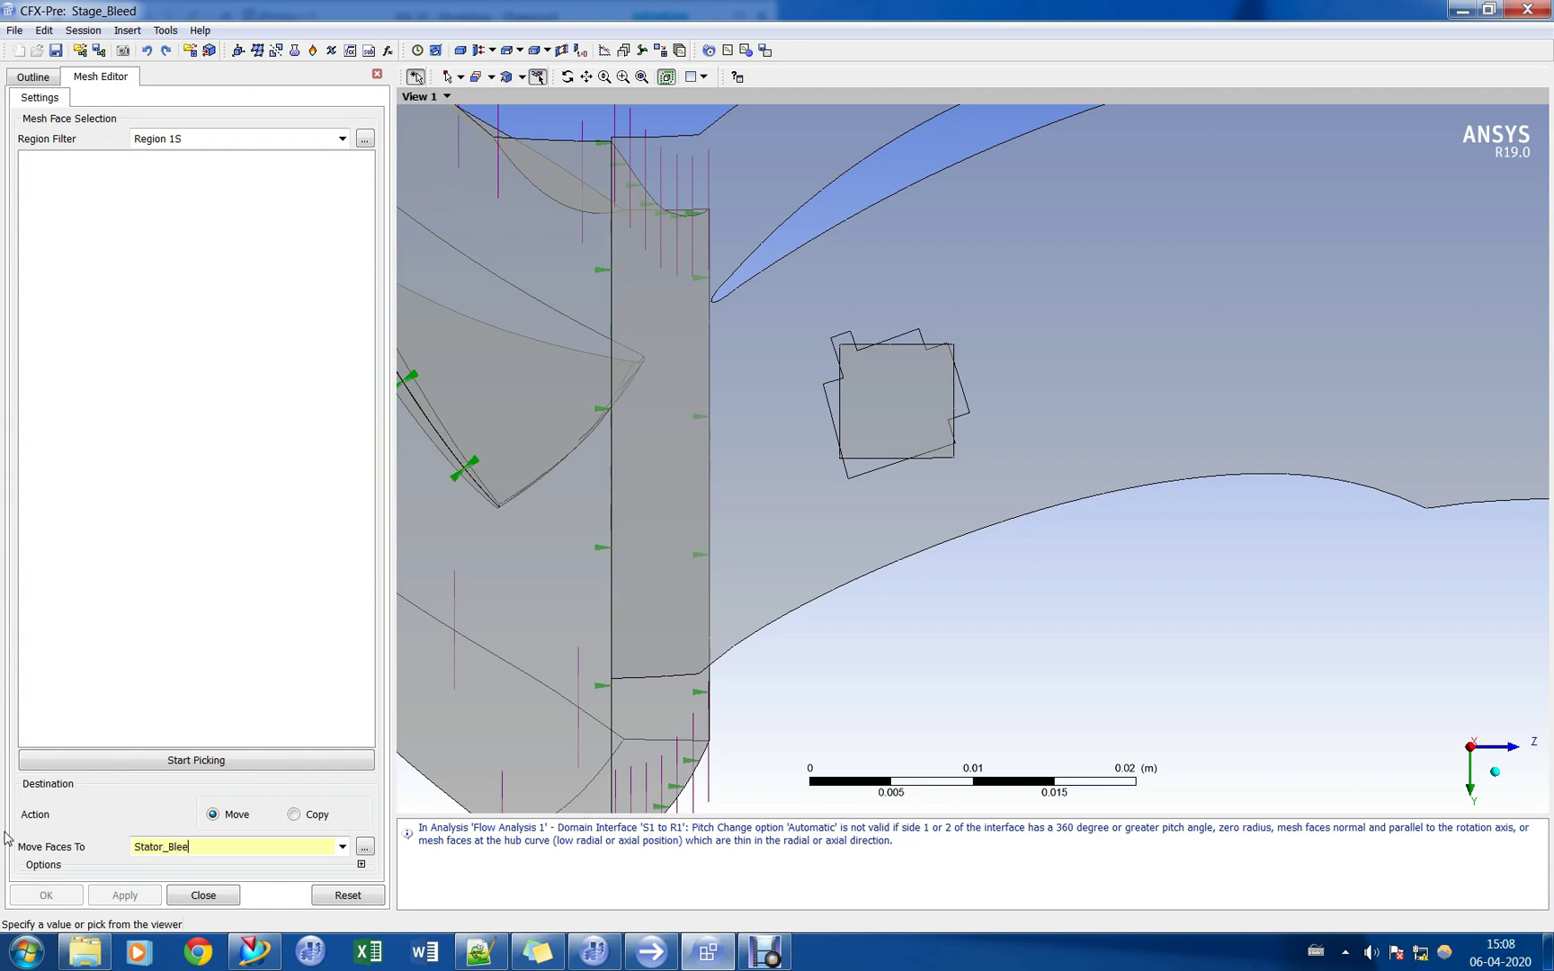
{"action": "left_click", "coordinate": [213, 763]}
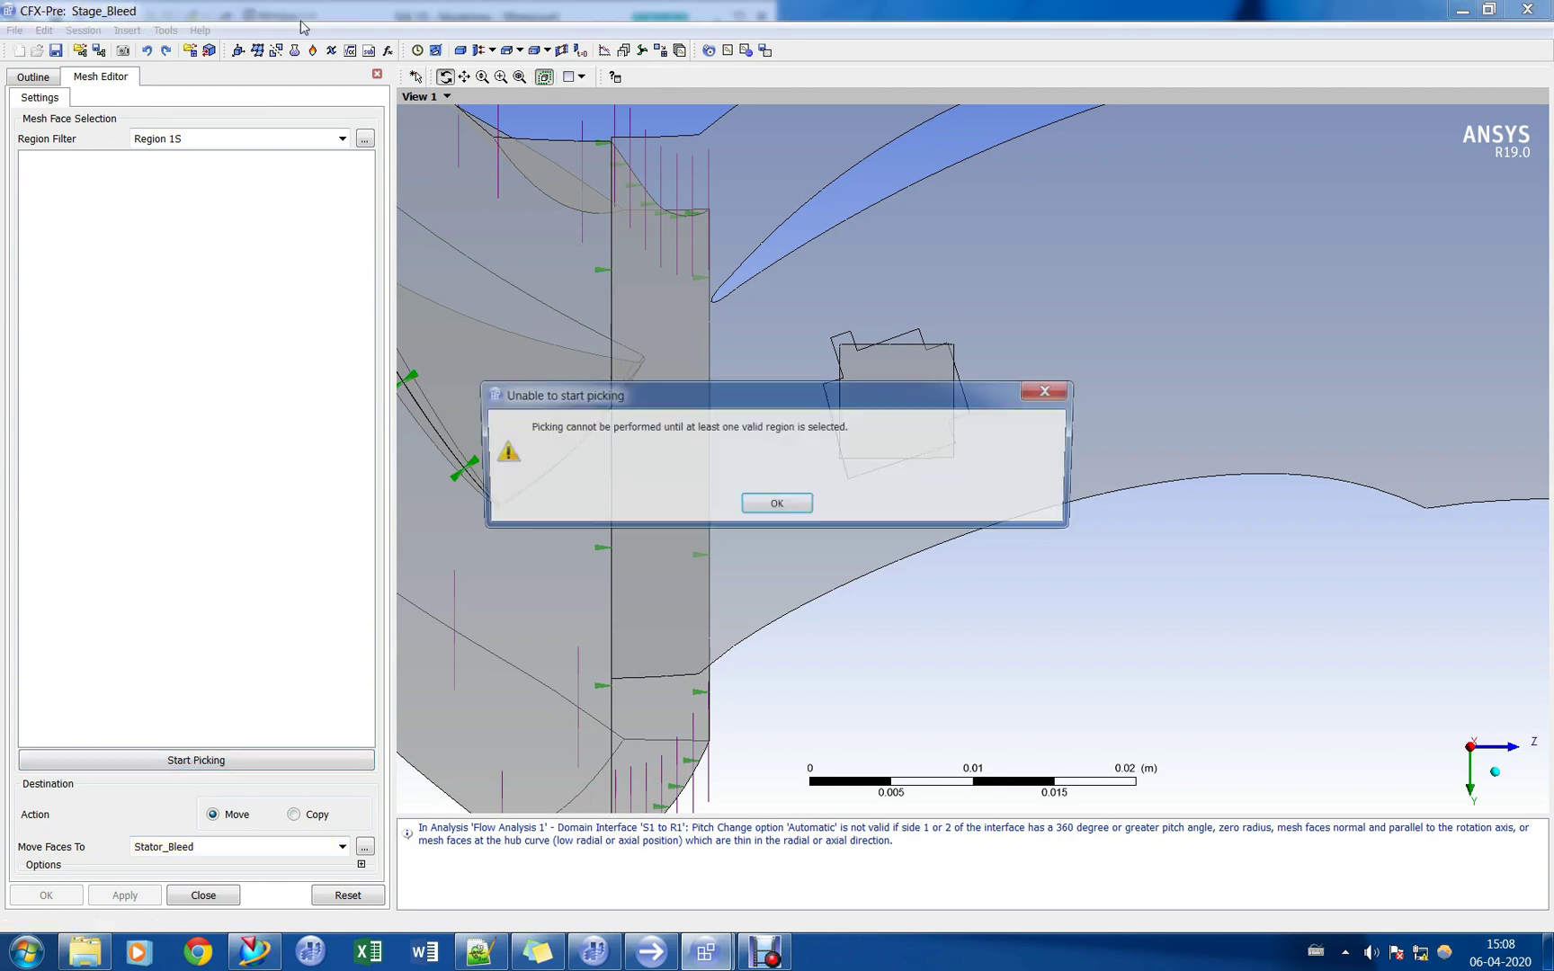
{"action": "left_click", "coordinate": [771, 507]}
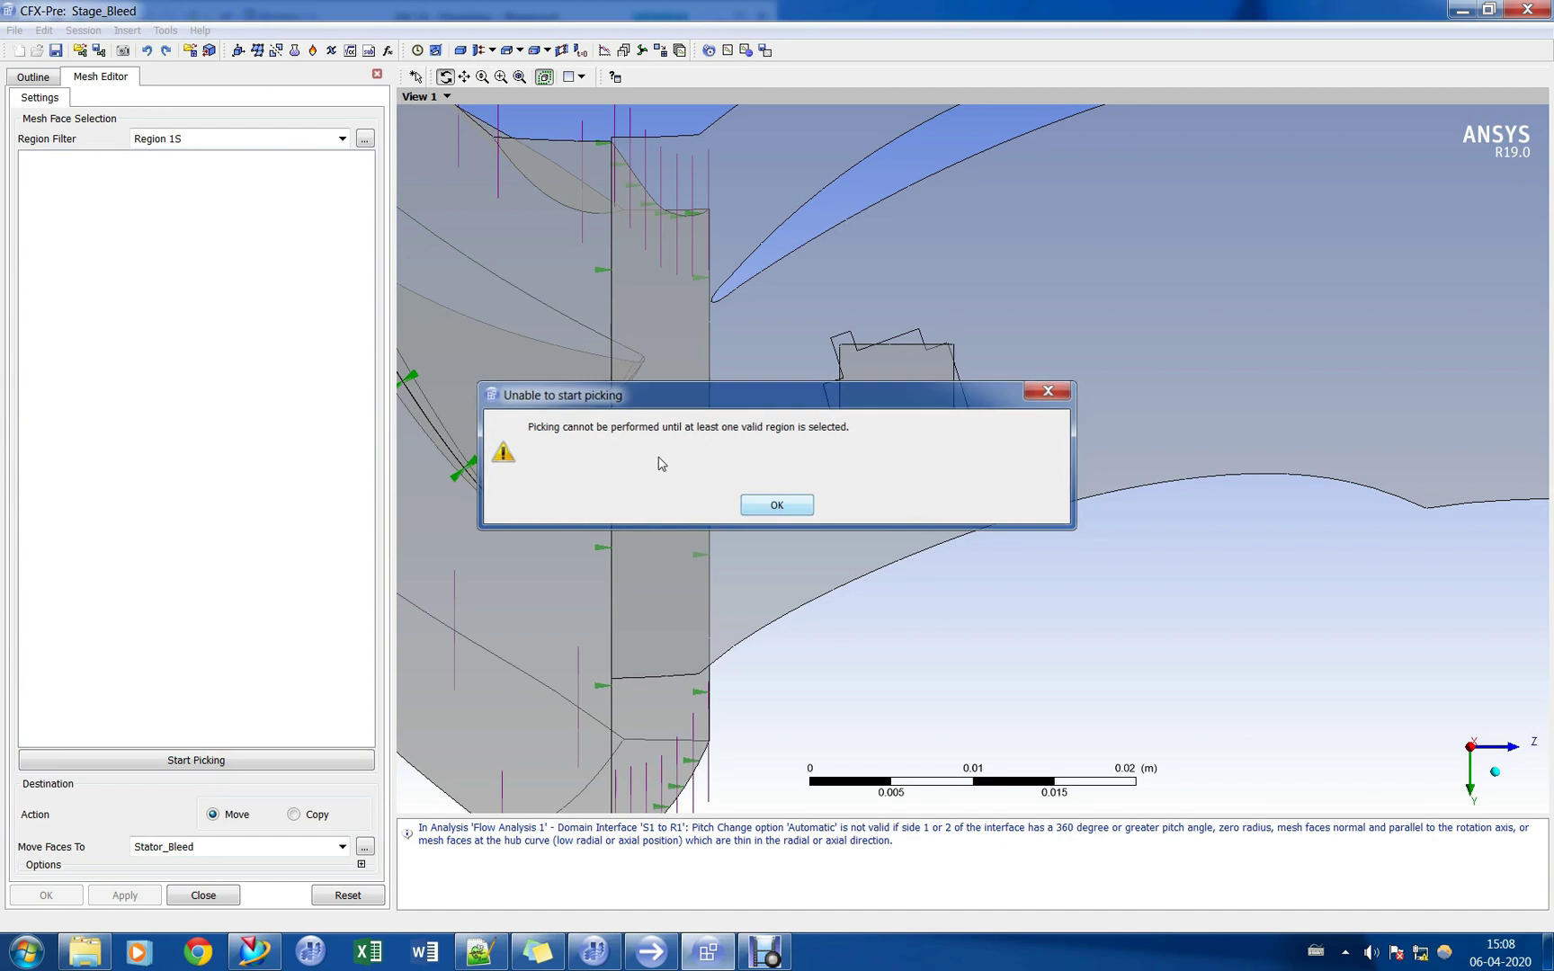
Flood-select the mesh faces of Region 1 over the slot footprint and move them to Stator_Bleed.
{"action": "left_click", "coordinate": [342, 140]}
{"action": "left_click", "coordinate": [165, 170]}
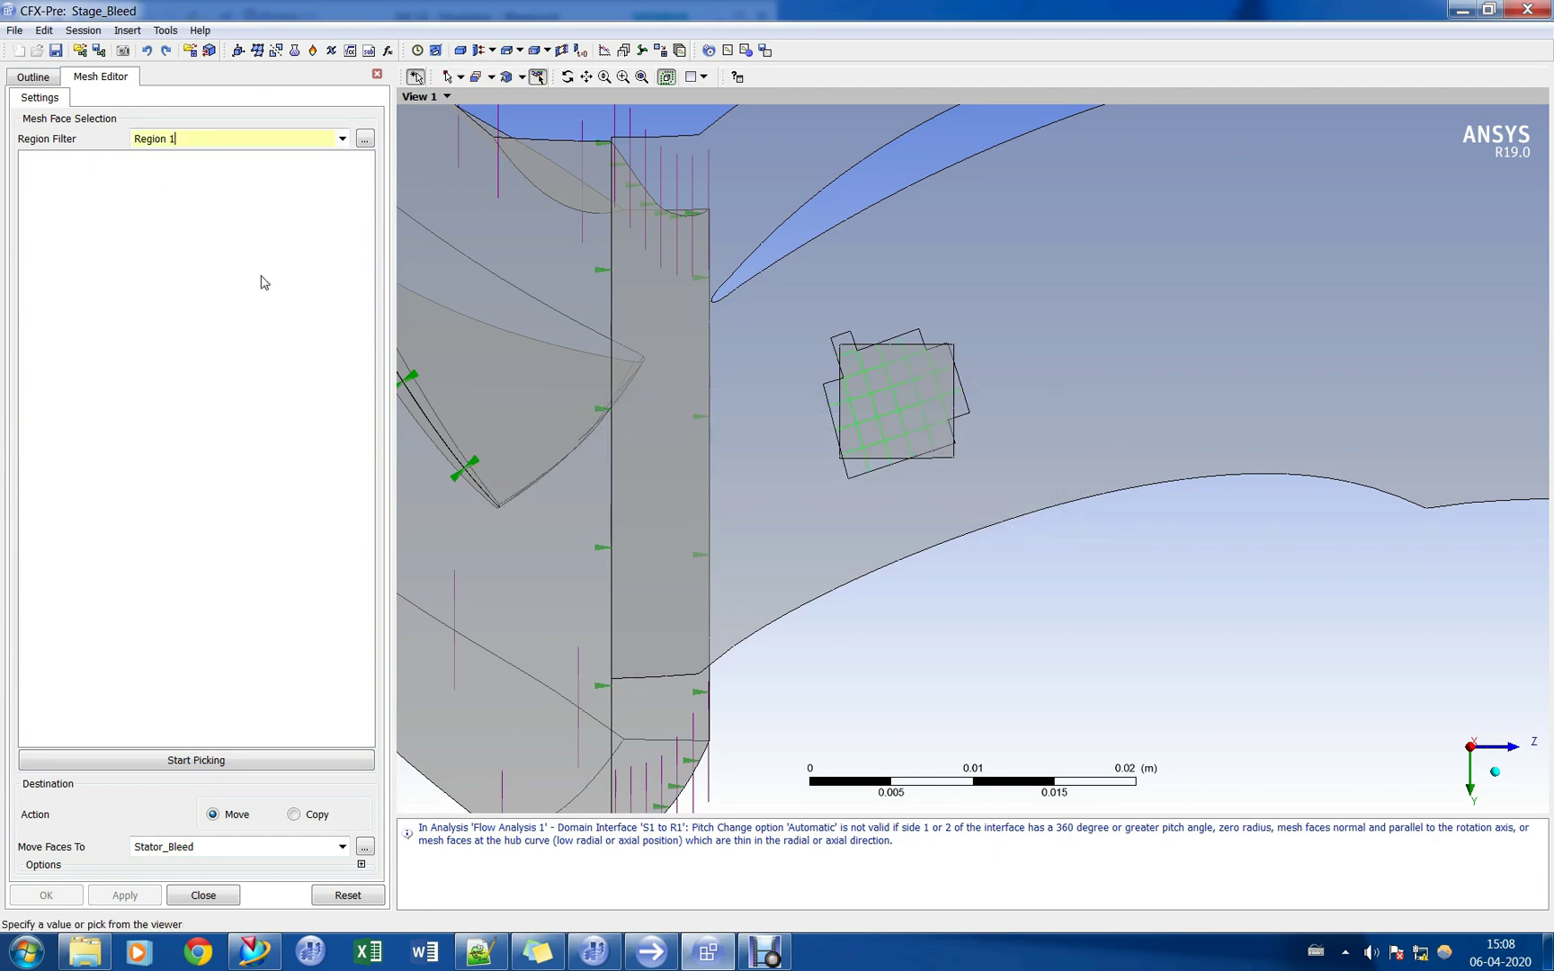
{"action": "left_click", "coordinate": [235, 849]}
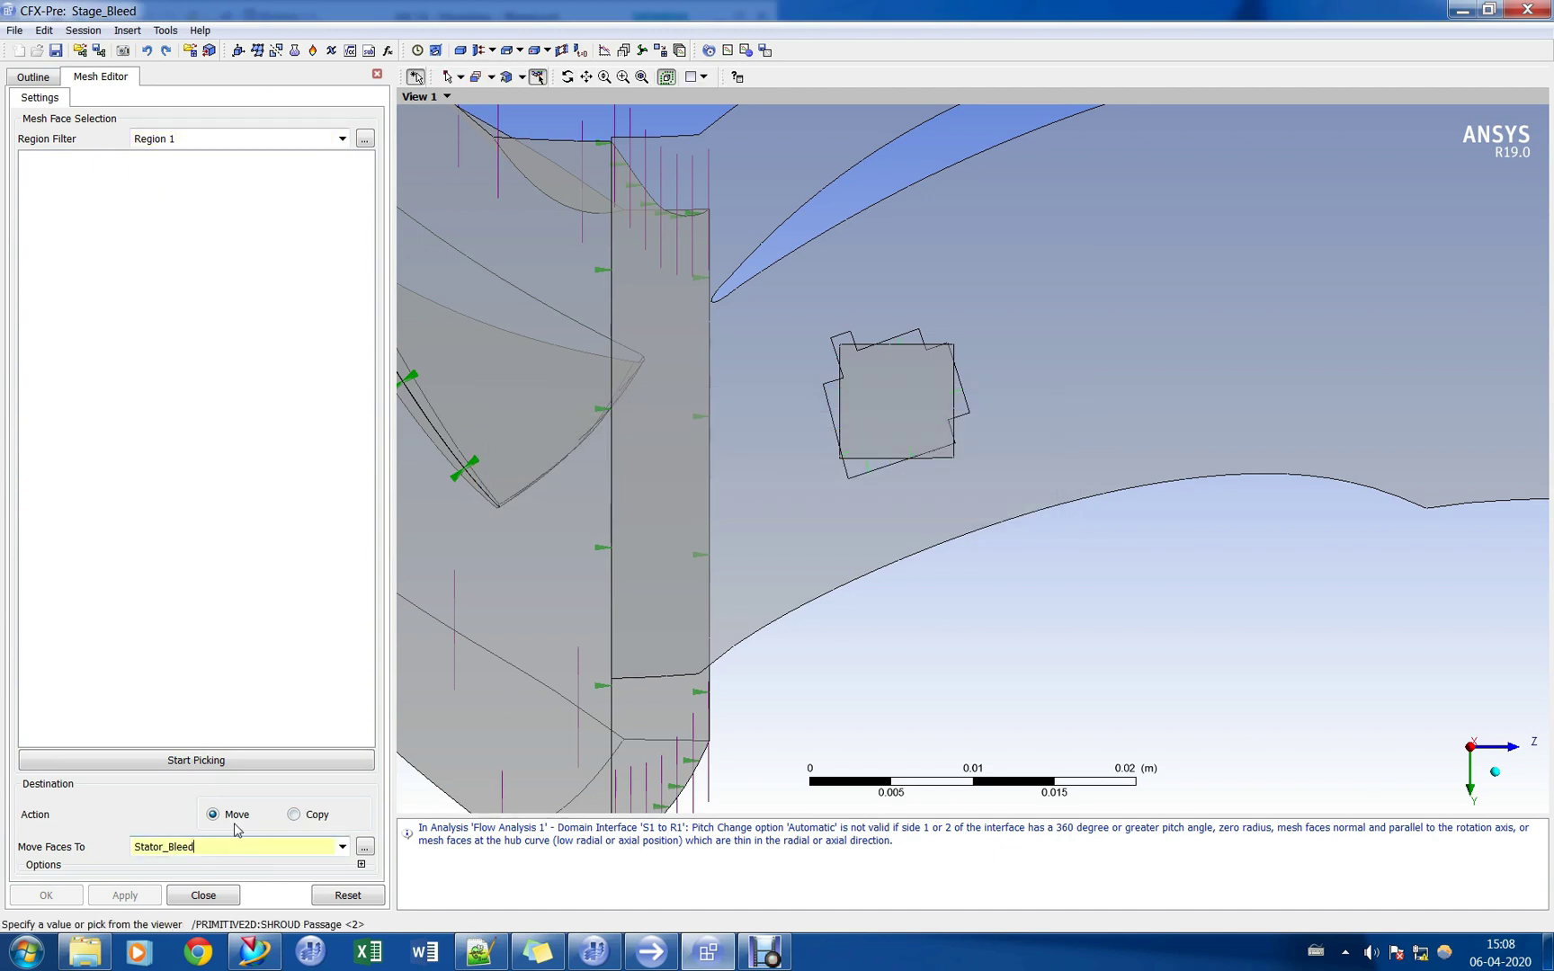
{"action": "left_click", "coordinate": [229, 759]}
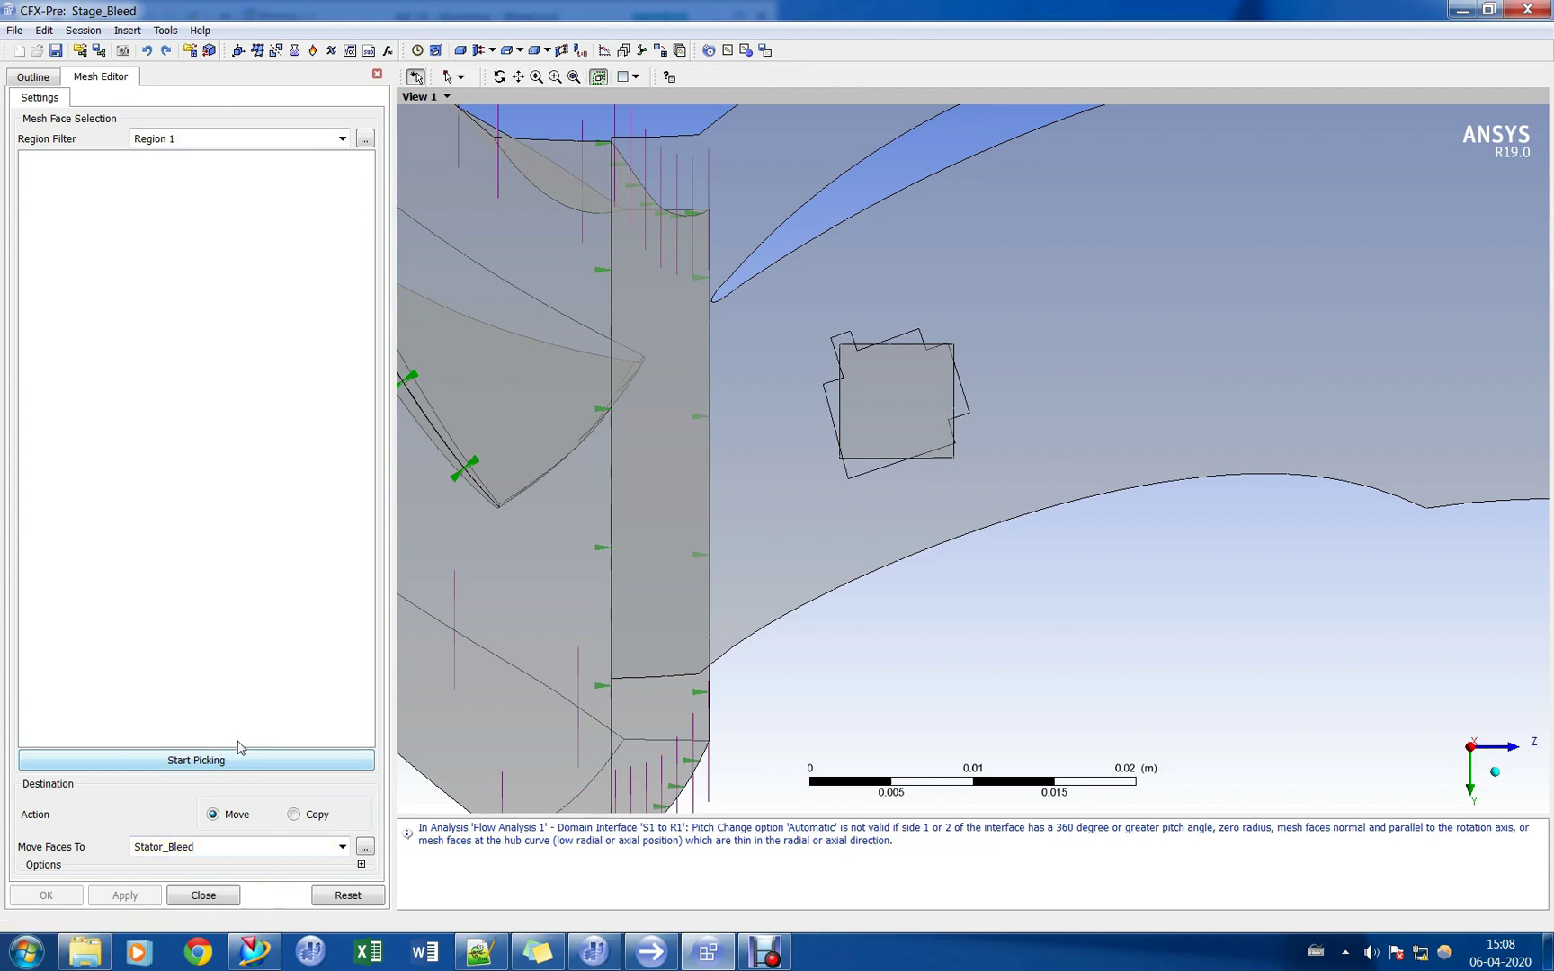
{"action": "left_click", "coordinate": [459, 77]}
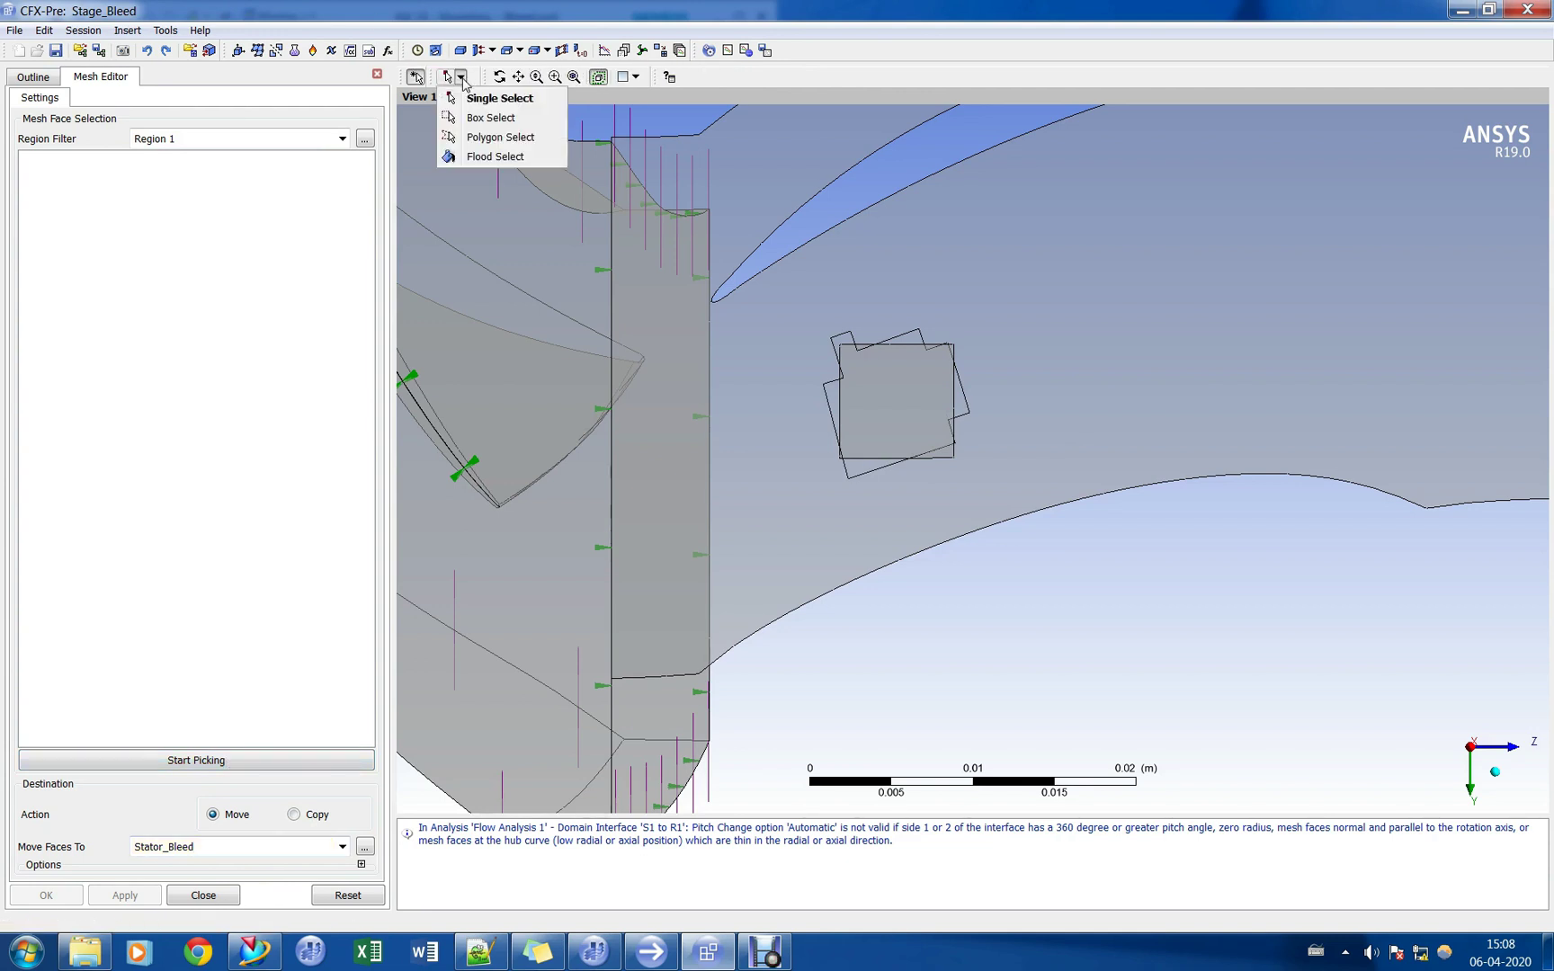
{"action": "left_click", "coordinate": [490, 159]}
{"action": "left_click", "coordinate": [859, 469]}
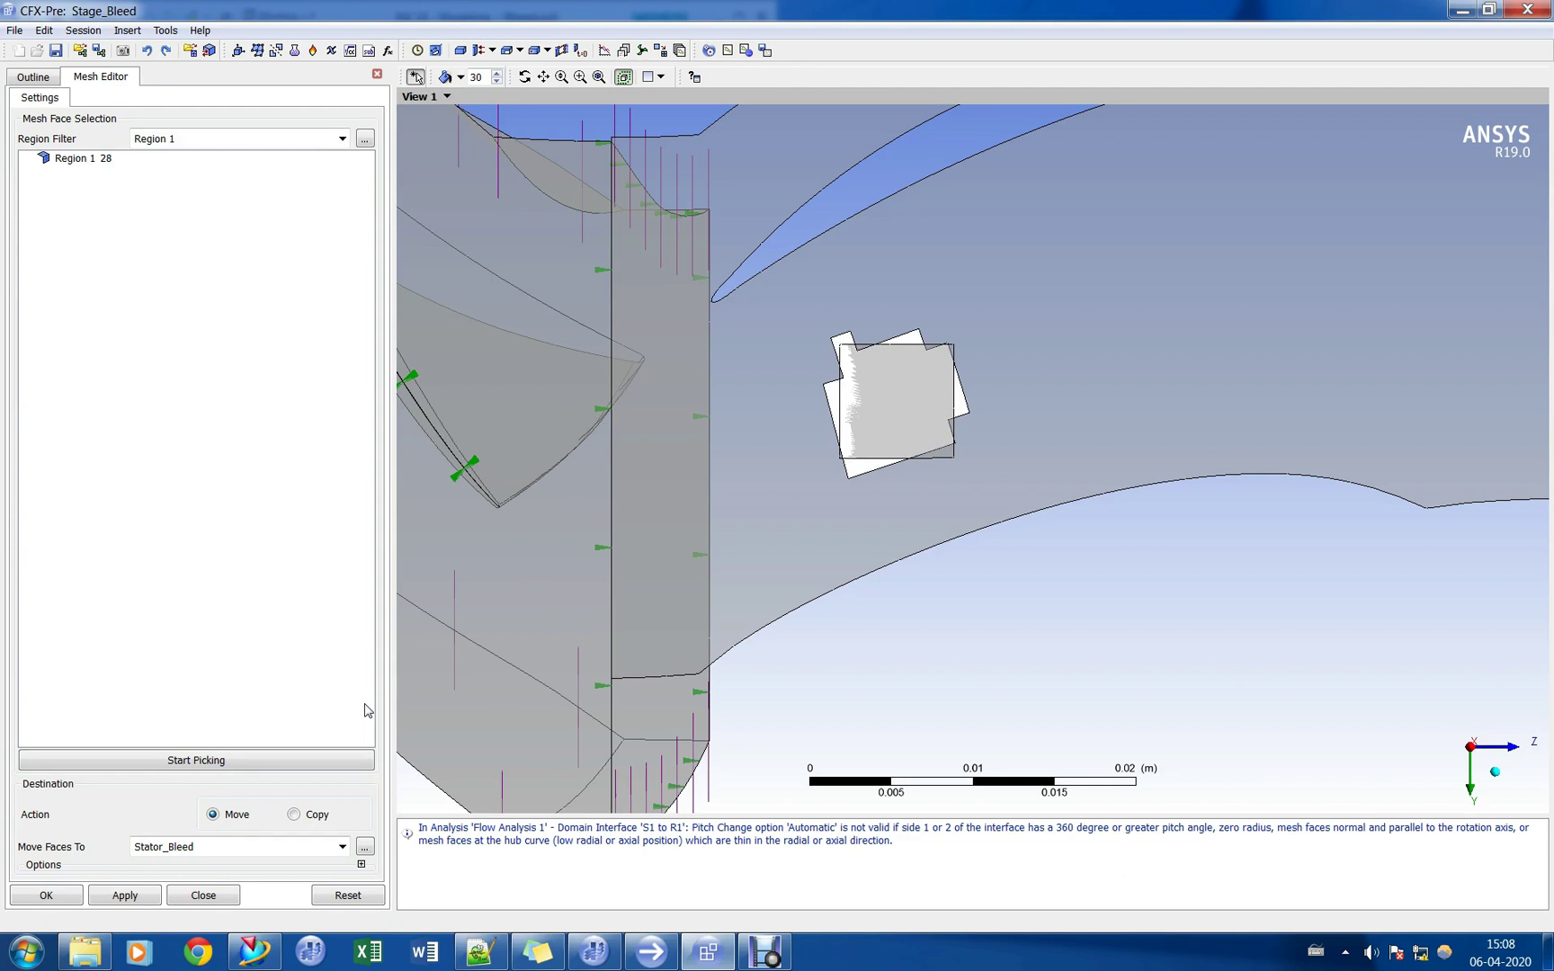
{"action": "left_click", "coordinate": [49, 894]}
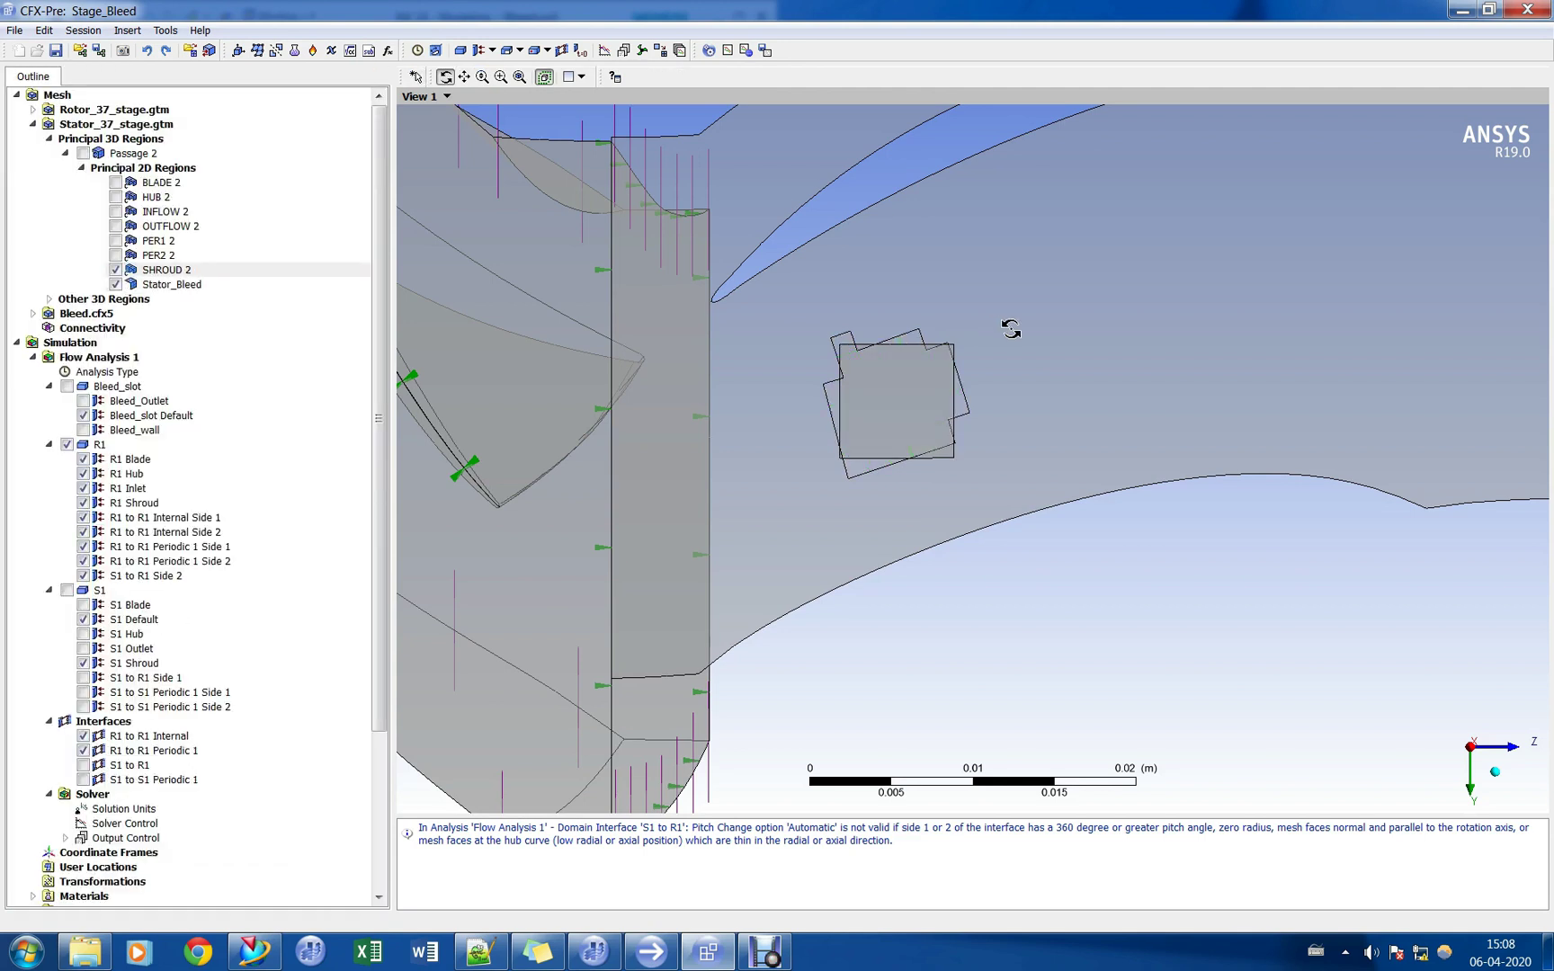
Redisplay all Passage 2 regions together with the Bleed_slot and S1 domains, and view the whole stage obliquely.
{"action": "left_click_drag", "start_coordinate": [1023, 329], "coordinate": [806, 387]}
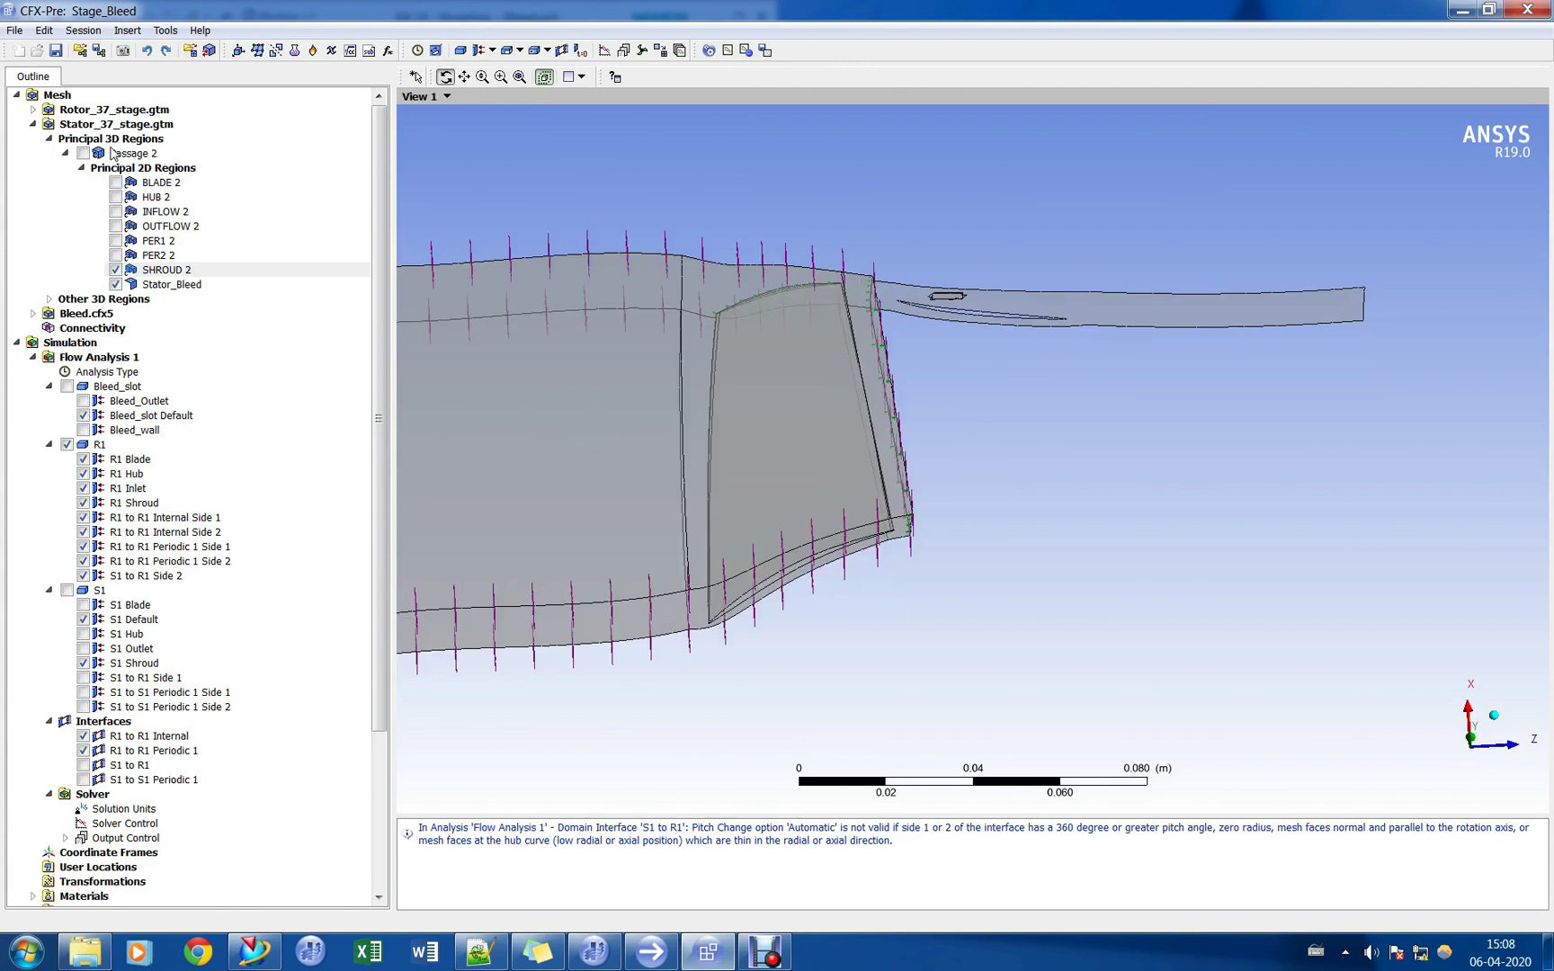
{"action": "left_click", "coordinate": [83, 154]}
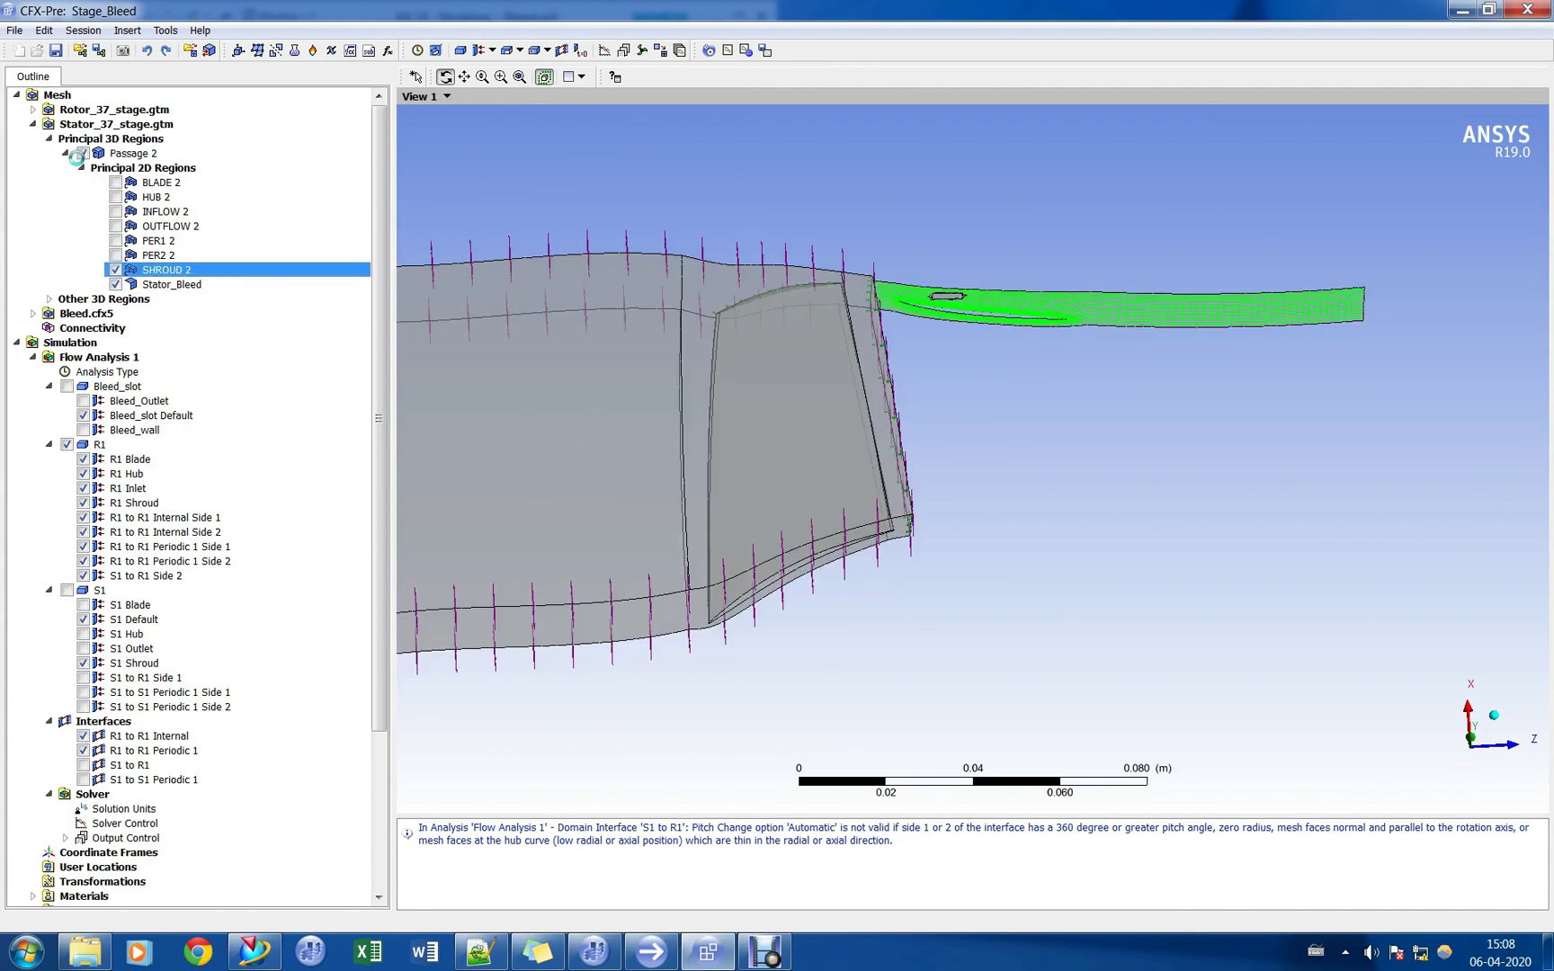
{"action": "left_click", "coordinate": [66, 387]}
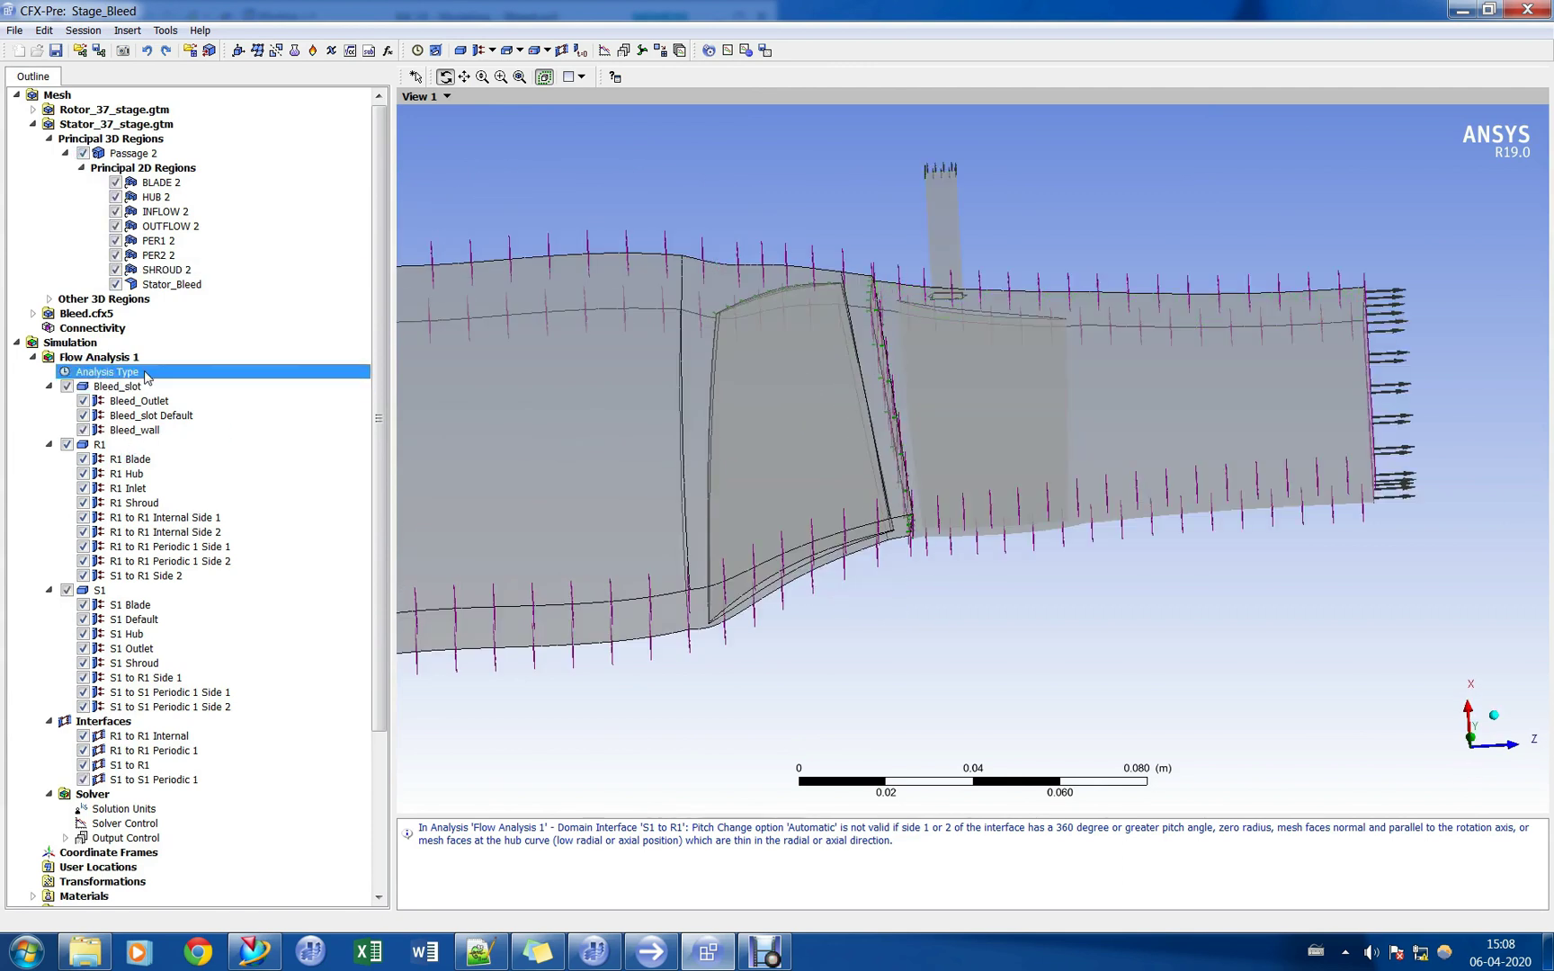
{"action": "left_click_drag", "start_coordinate": [999, 229], "coordinate": [1020, 385]}
Insert a new domain interface named S1 to Bleed.
{"action": "left_click", "coordinate": [135, 620]}
{"action": "scroll", "coordinate": [176, 625], "scroll_direction": "down", "scroll_amount": 5}
{"action": "right_click", "coordinate": [142, 518]}
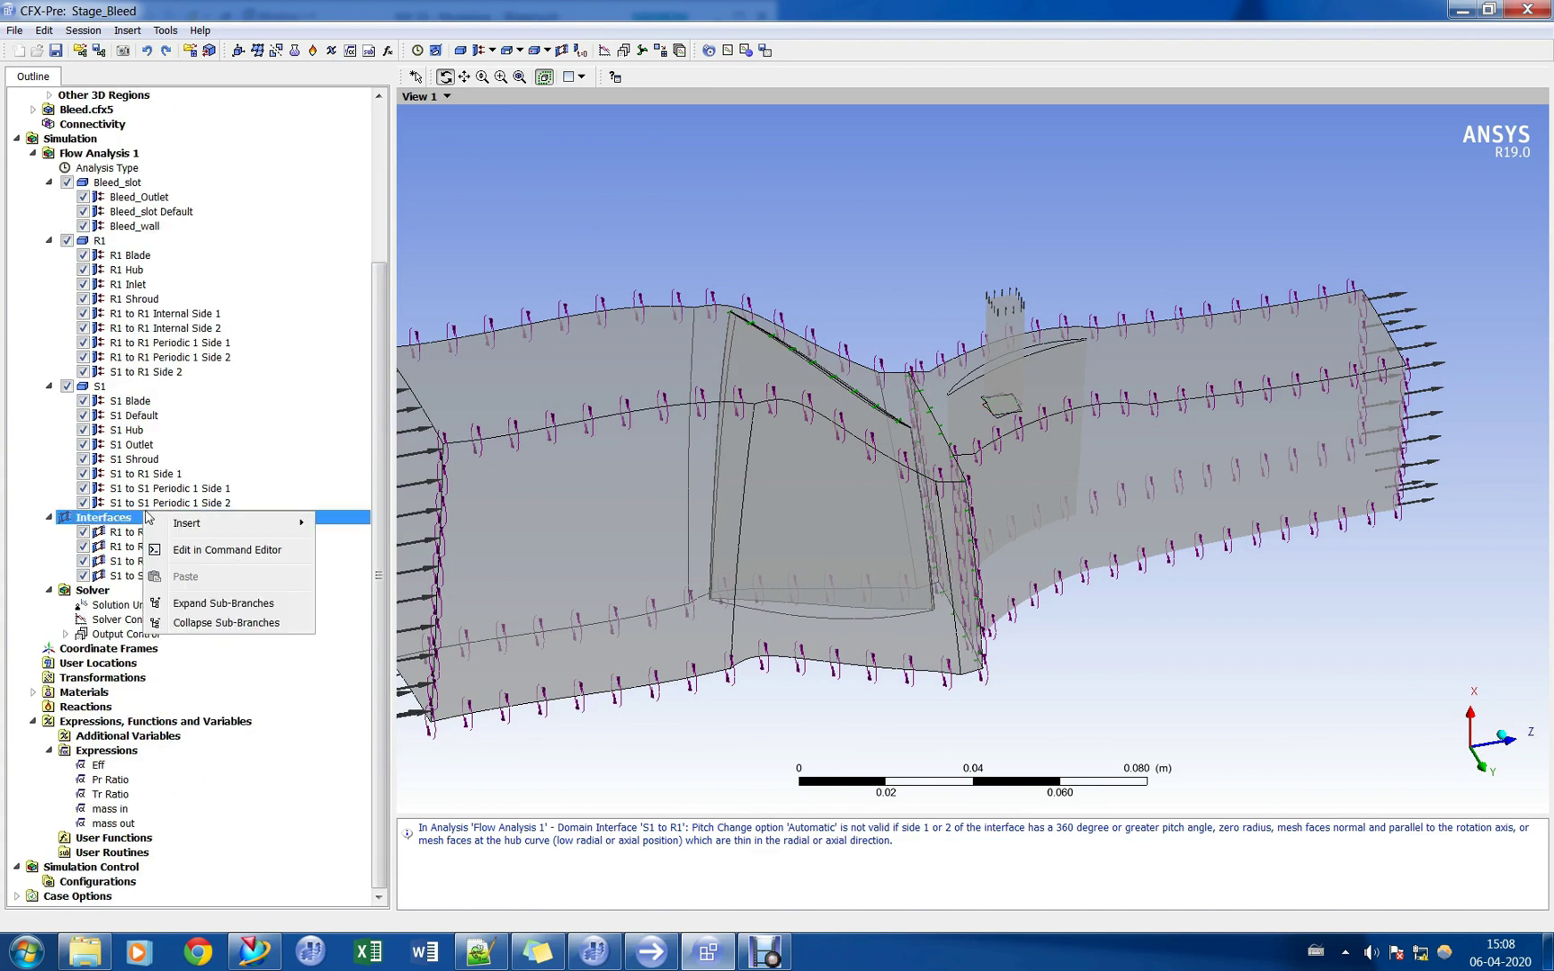
{"action": "mouse_move", "coordinate": [248, 527]}
{"action": "left_click", "coordinate": [364, 529]}
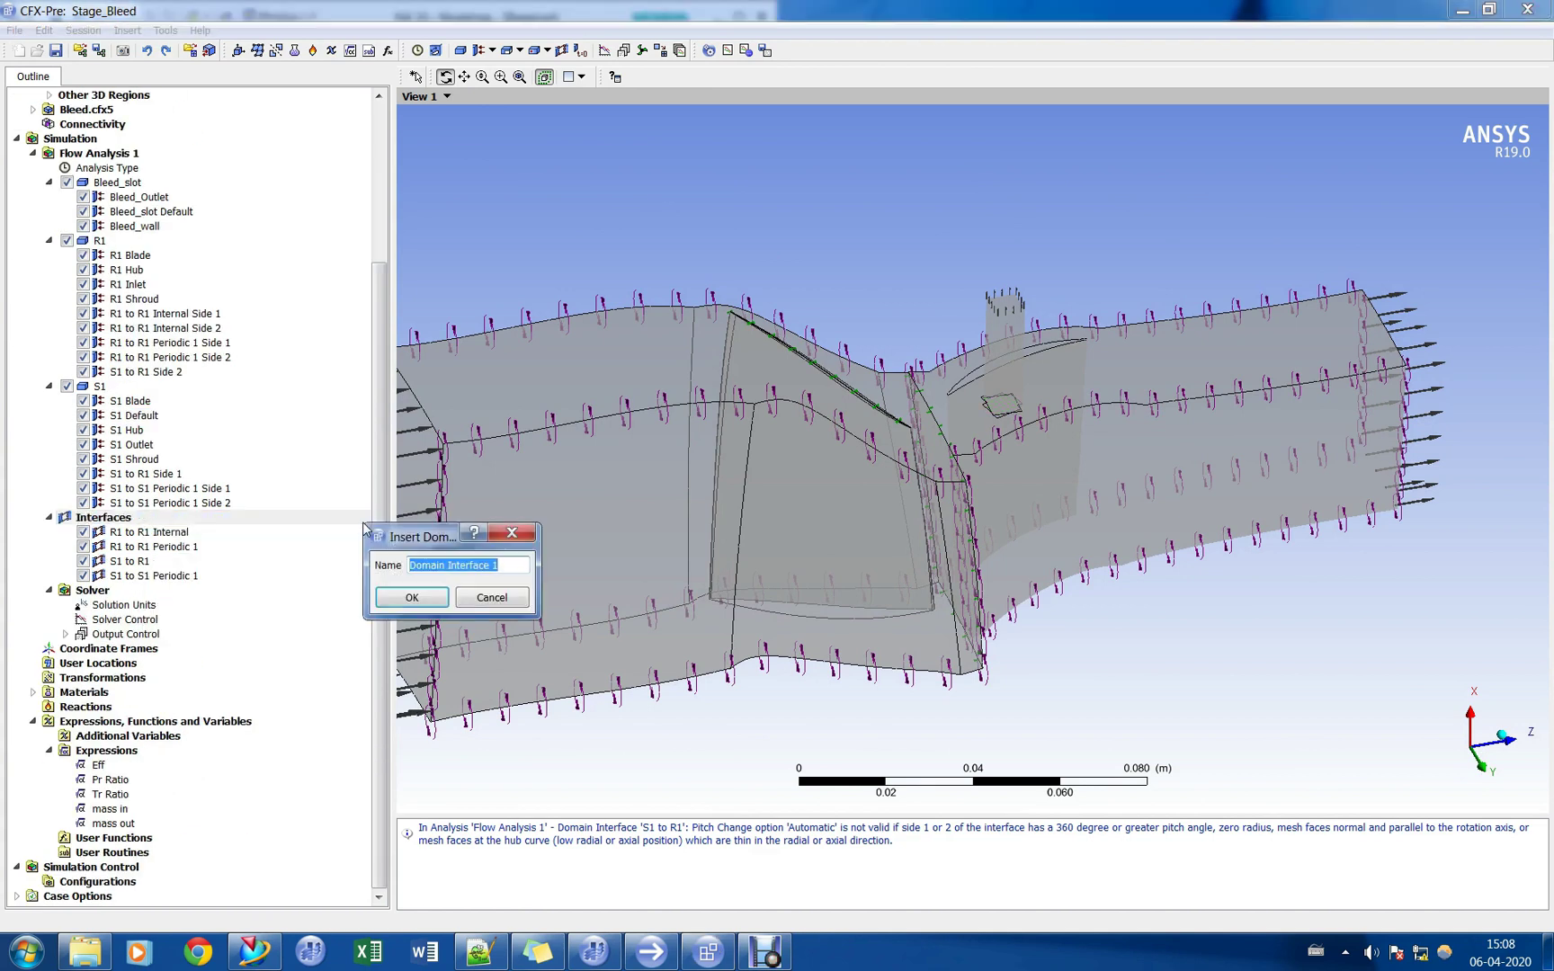
{"action": "type", "text": "S1 to Bleed"}
{"action": "key", "text": "Return"}
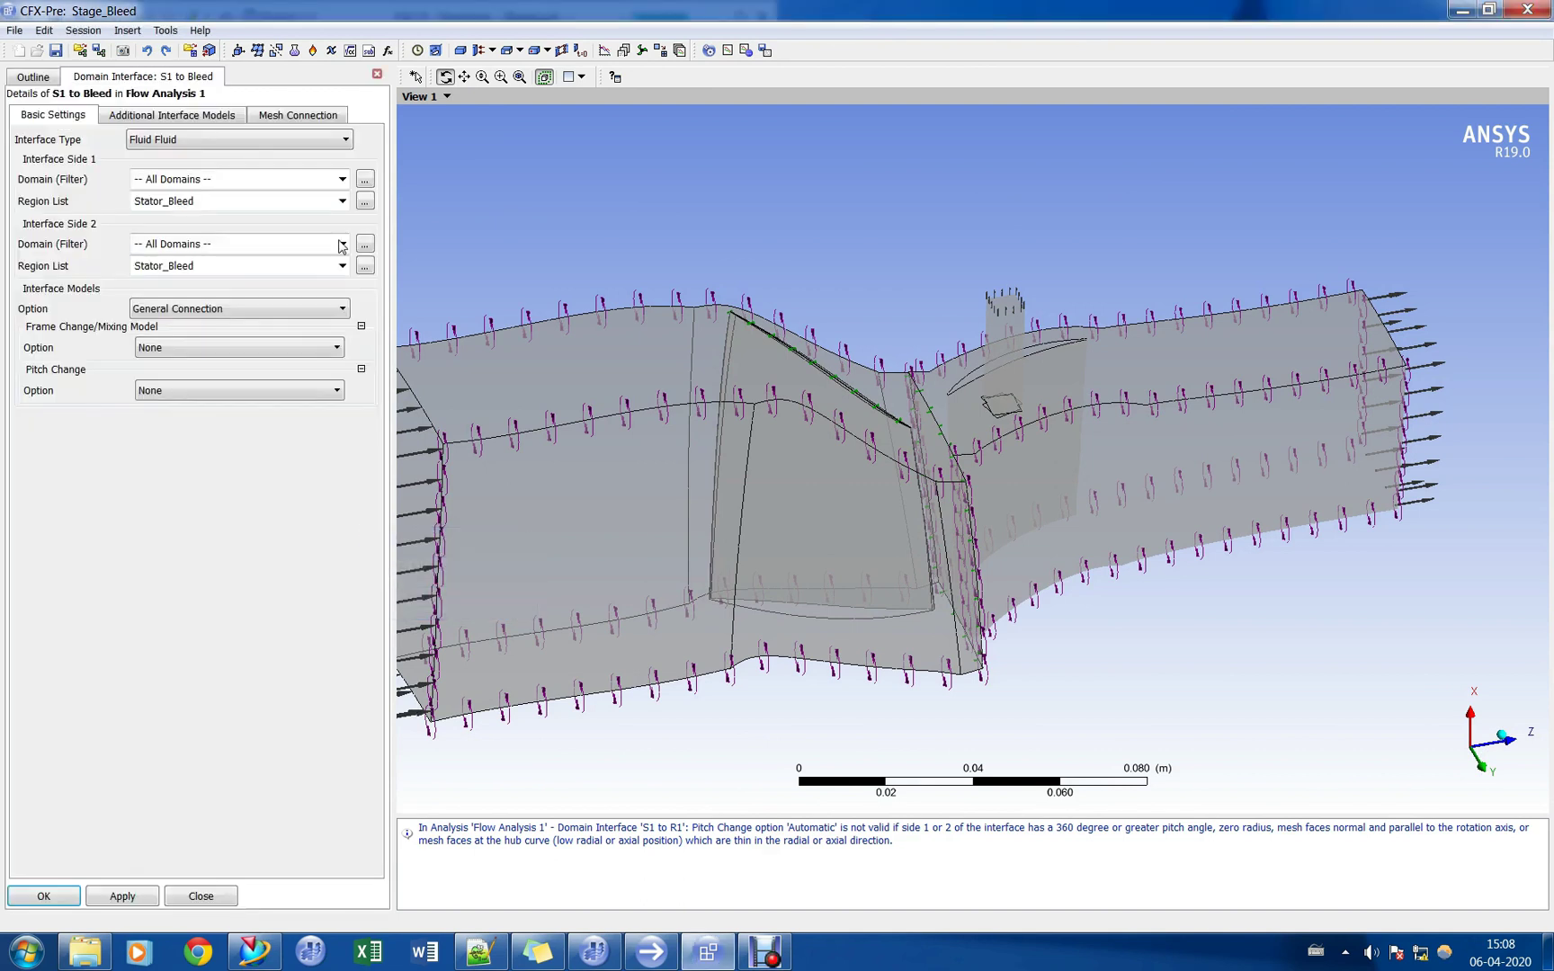
Connect INLET_BLEED of Bleed_slot on side 1 to Stator_Bleed of S1 on side 2, keeping General Connection without frame or pitch change.
{"action": "left_click", "coordinate": [342, 179]}
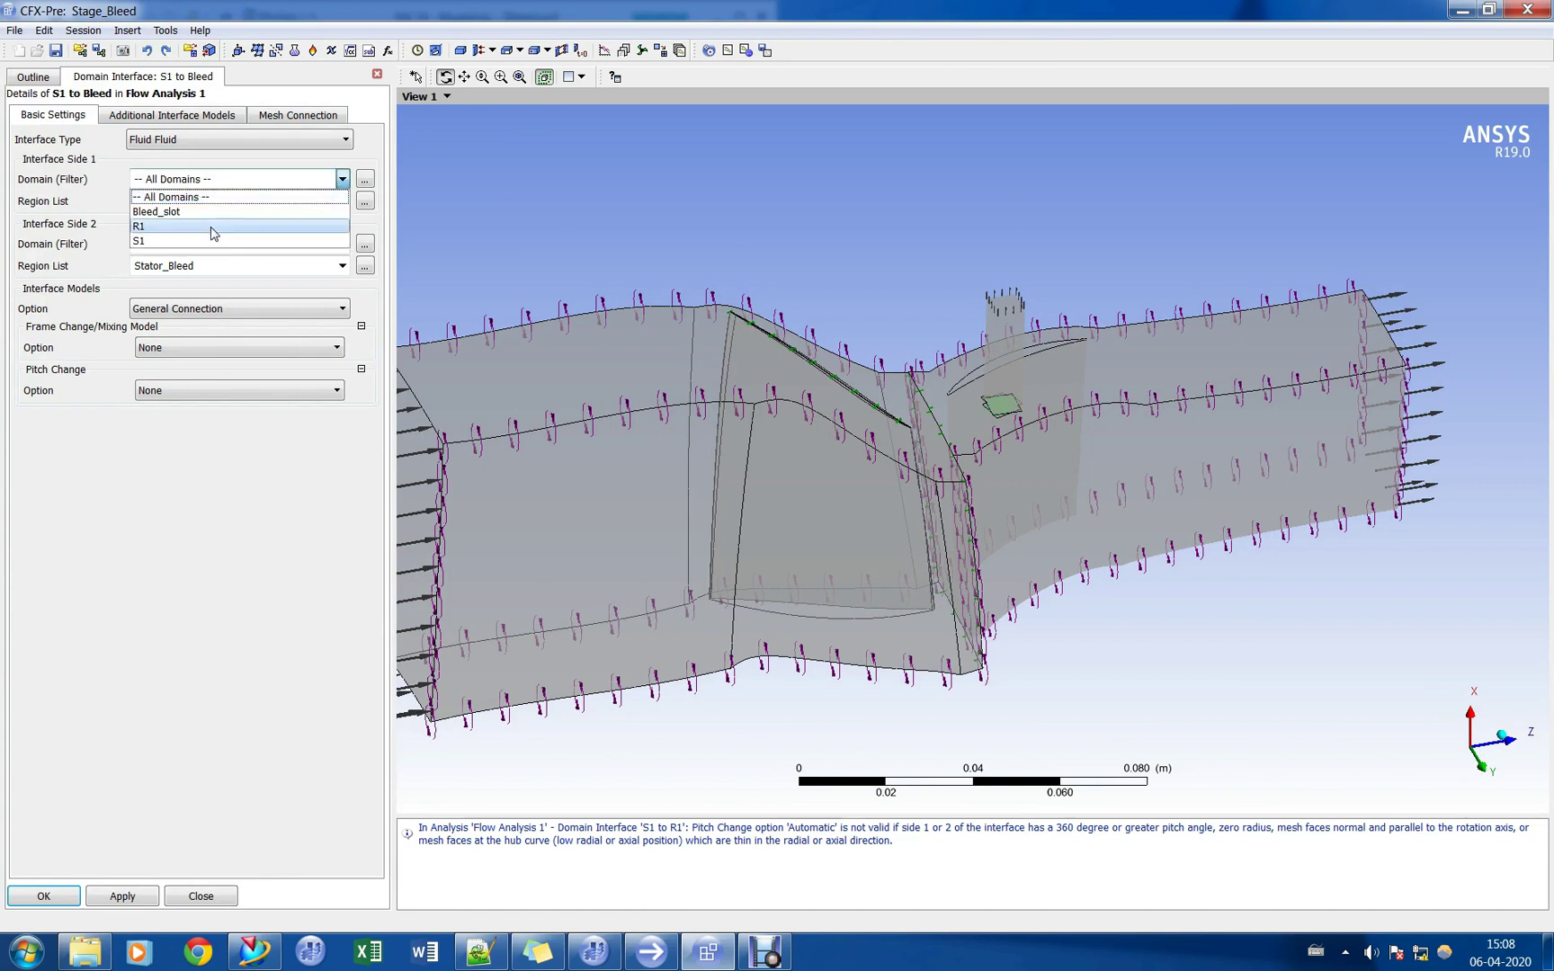
{"action": "left_click", "coordinate": [225, 215]}
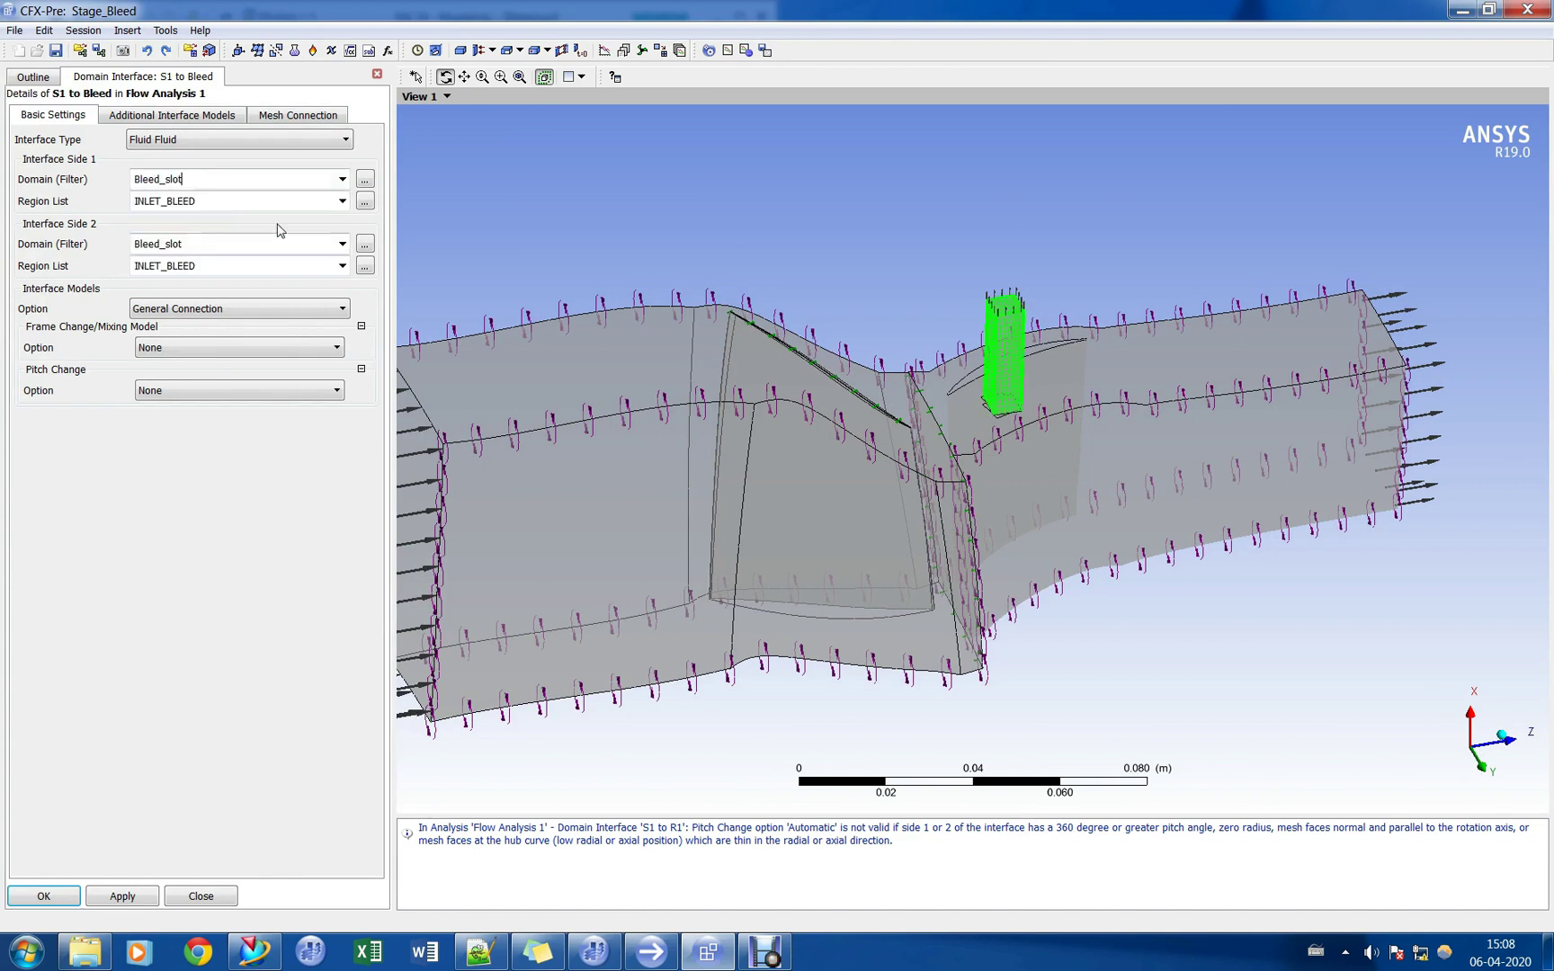
{"action": "left_click", "coordinate": [342, 244]}
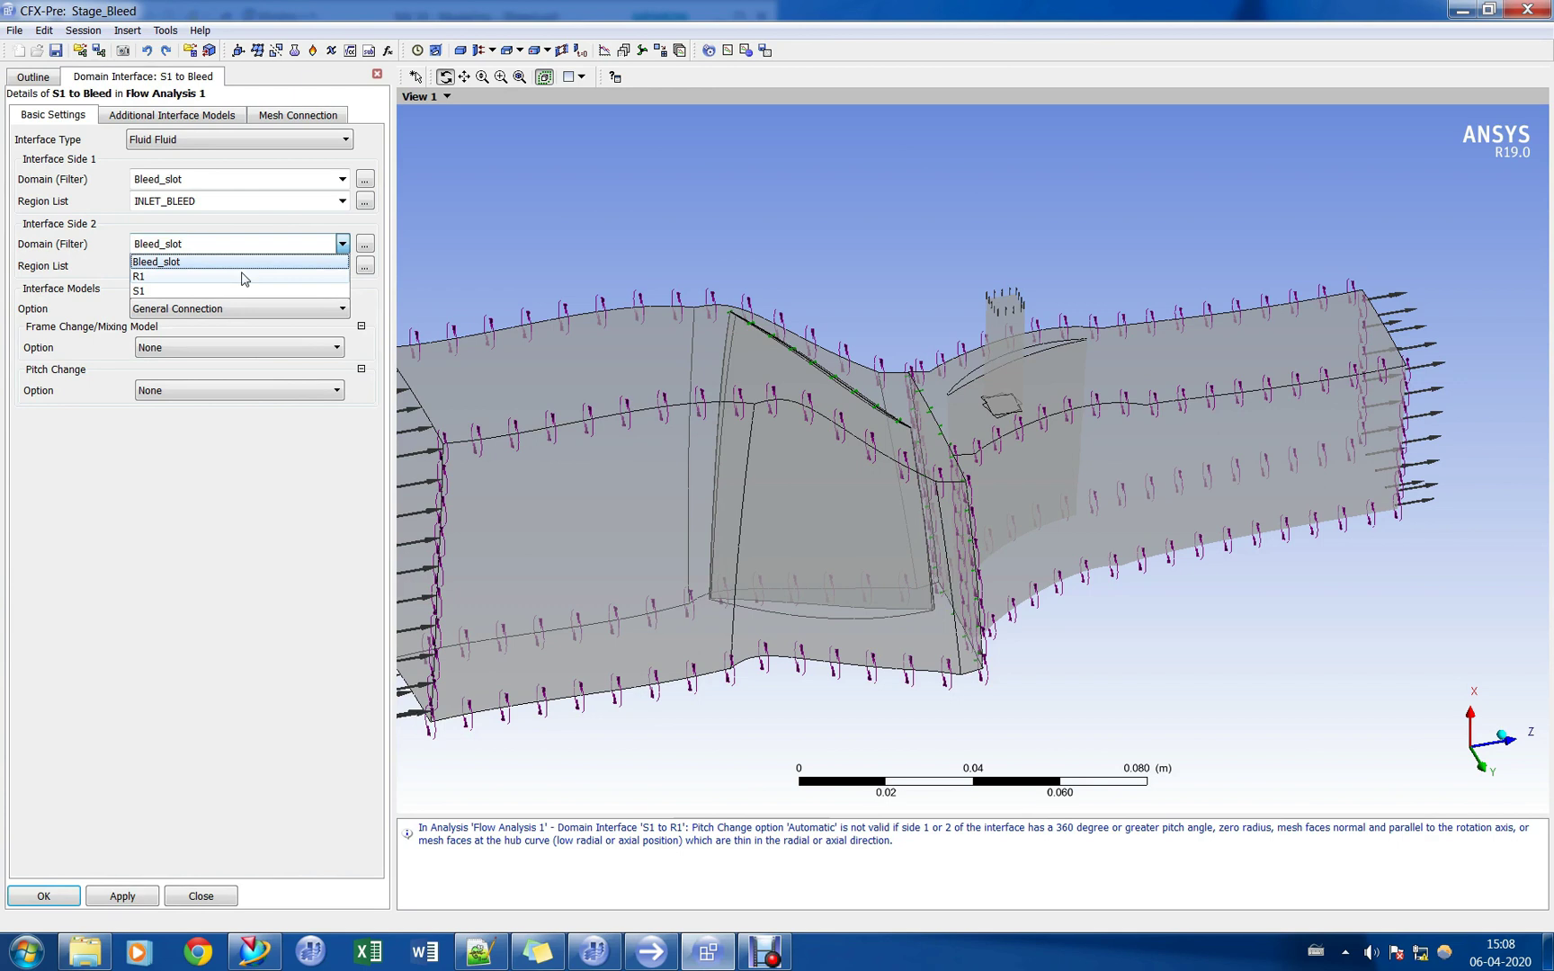
{"action": "left_click", "coordinate": [166, 291]}
{"action": "left_click", "coordinate": [300, 200]}
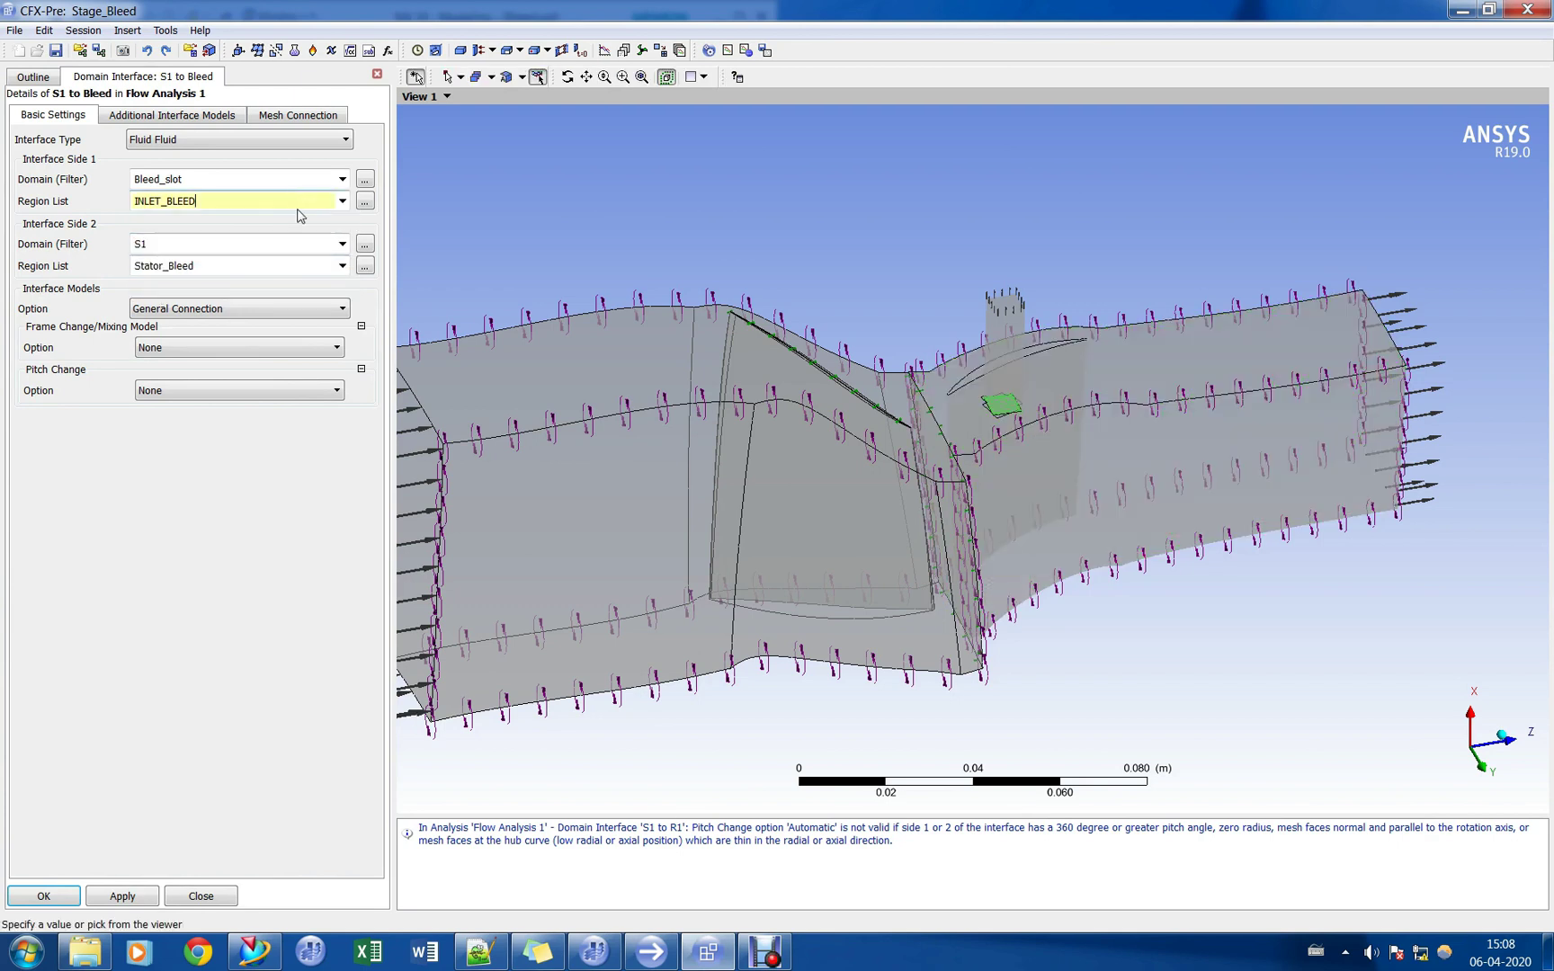
{"action": "left_click", "coordinate": [240, 266]}
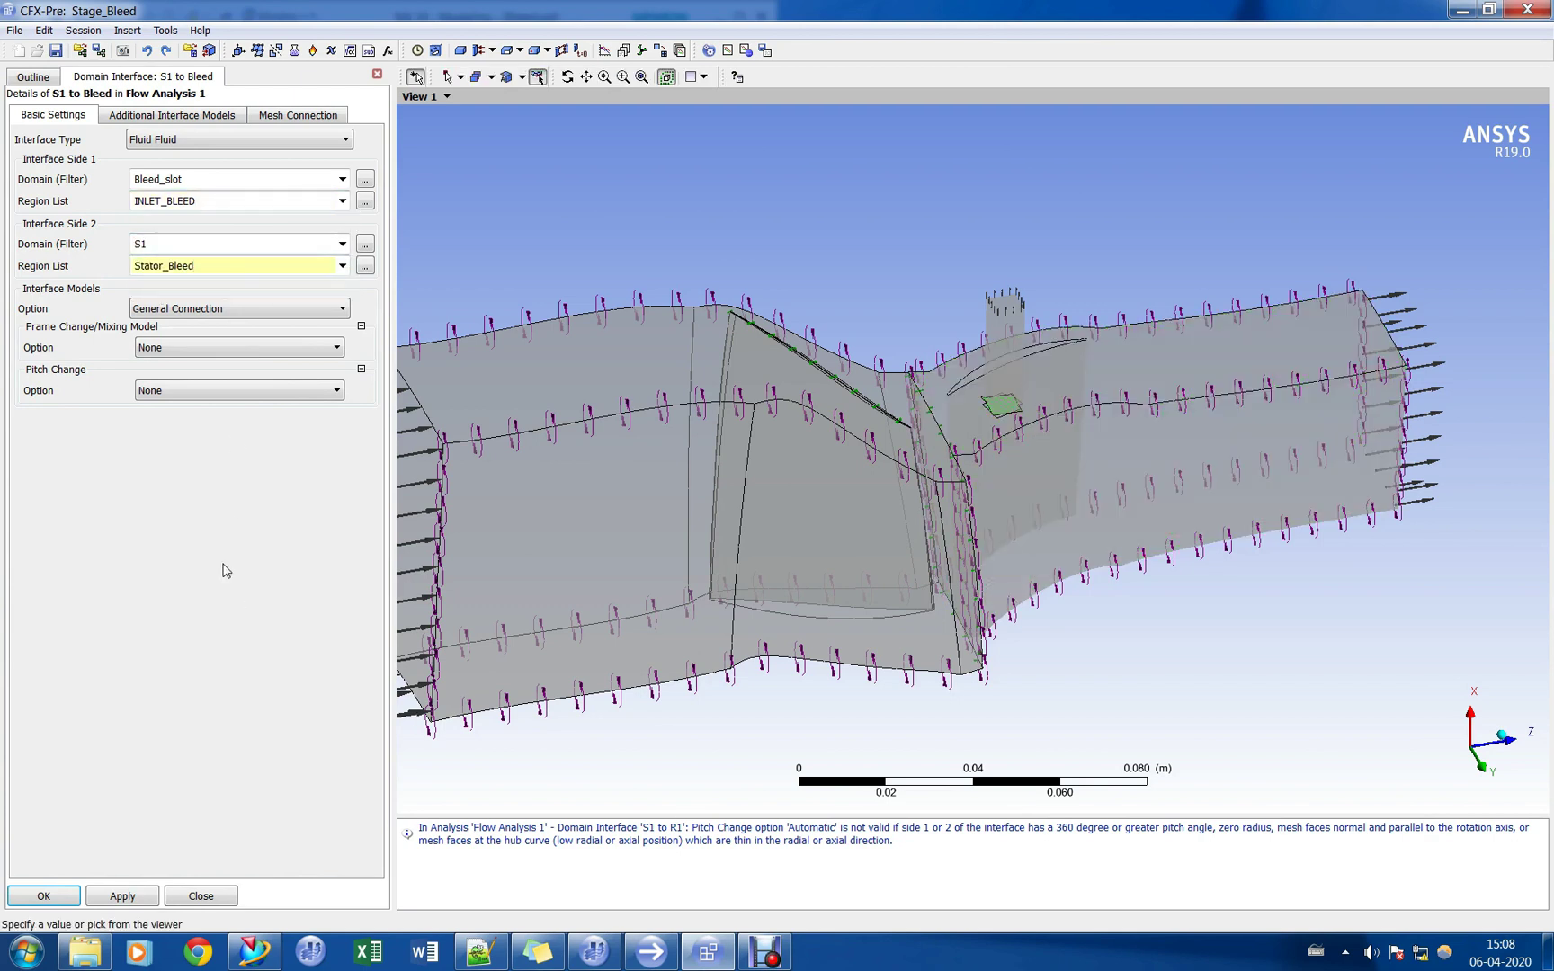
{"action": "left_click", "coordinate": [184, 312]}
{"action": "left_click", "coordinate": [185, 313]}
{"action": "left_click", "coordinate": [183, 349]}
{"action": "left_click", "coordinate": [184, 359]}
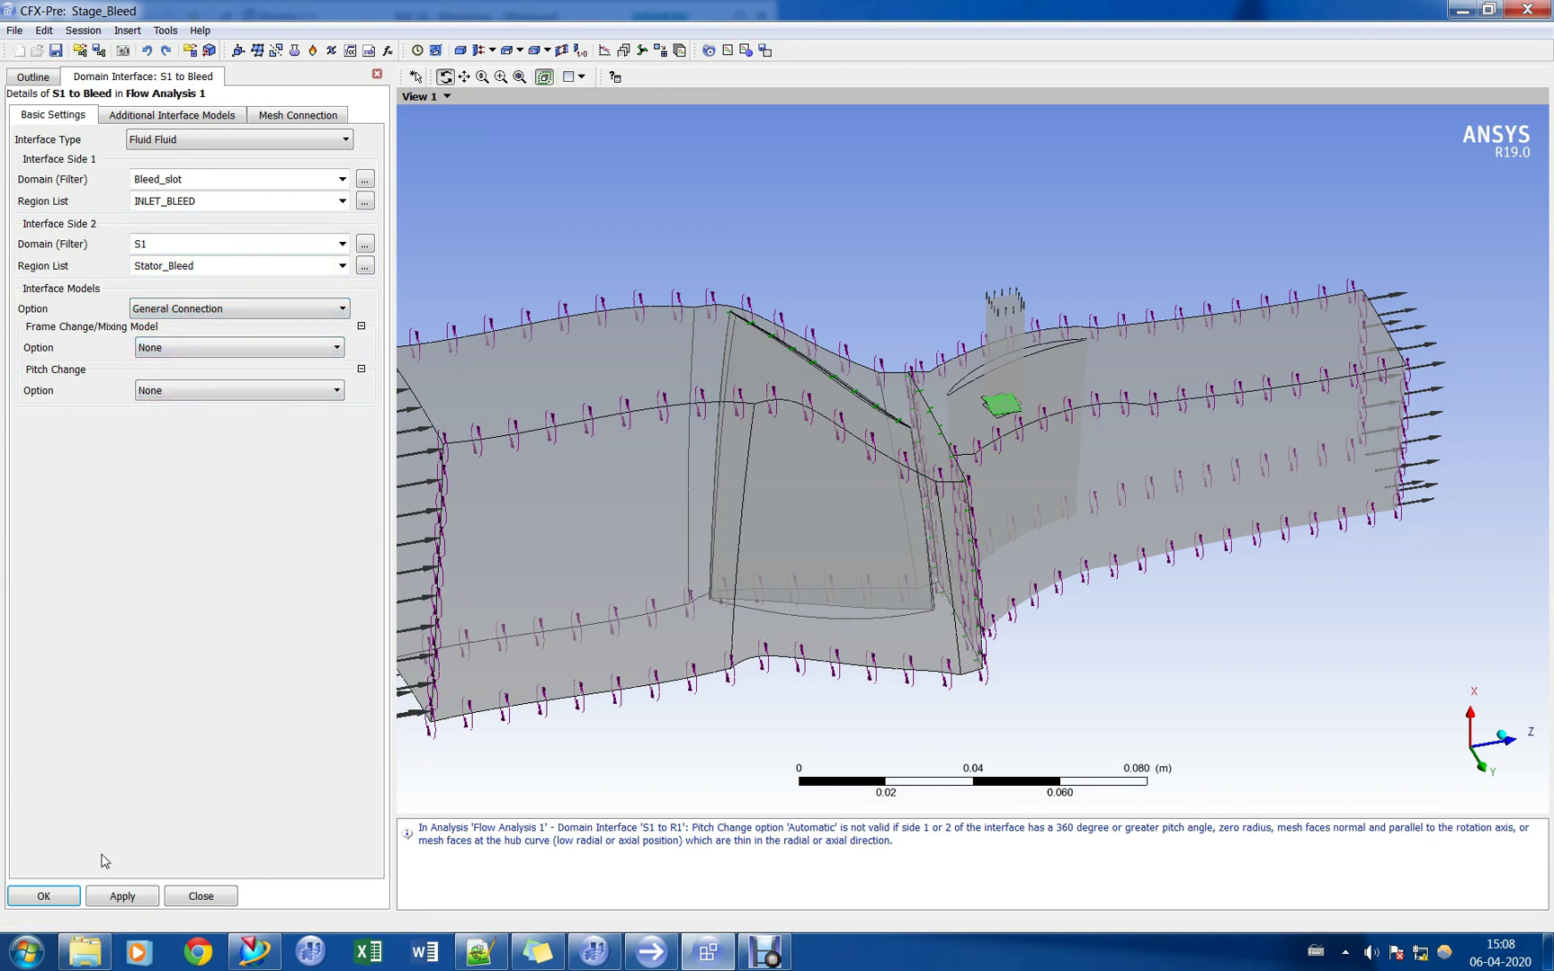
{"action": "left_click", "coordinate": [43, 895]}
{"action": "scroll", "coordinate": [931, 270], "scroll_direction": "up", "scroll_amount": 3}
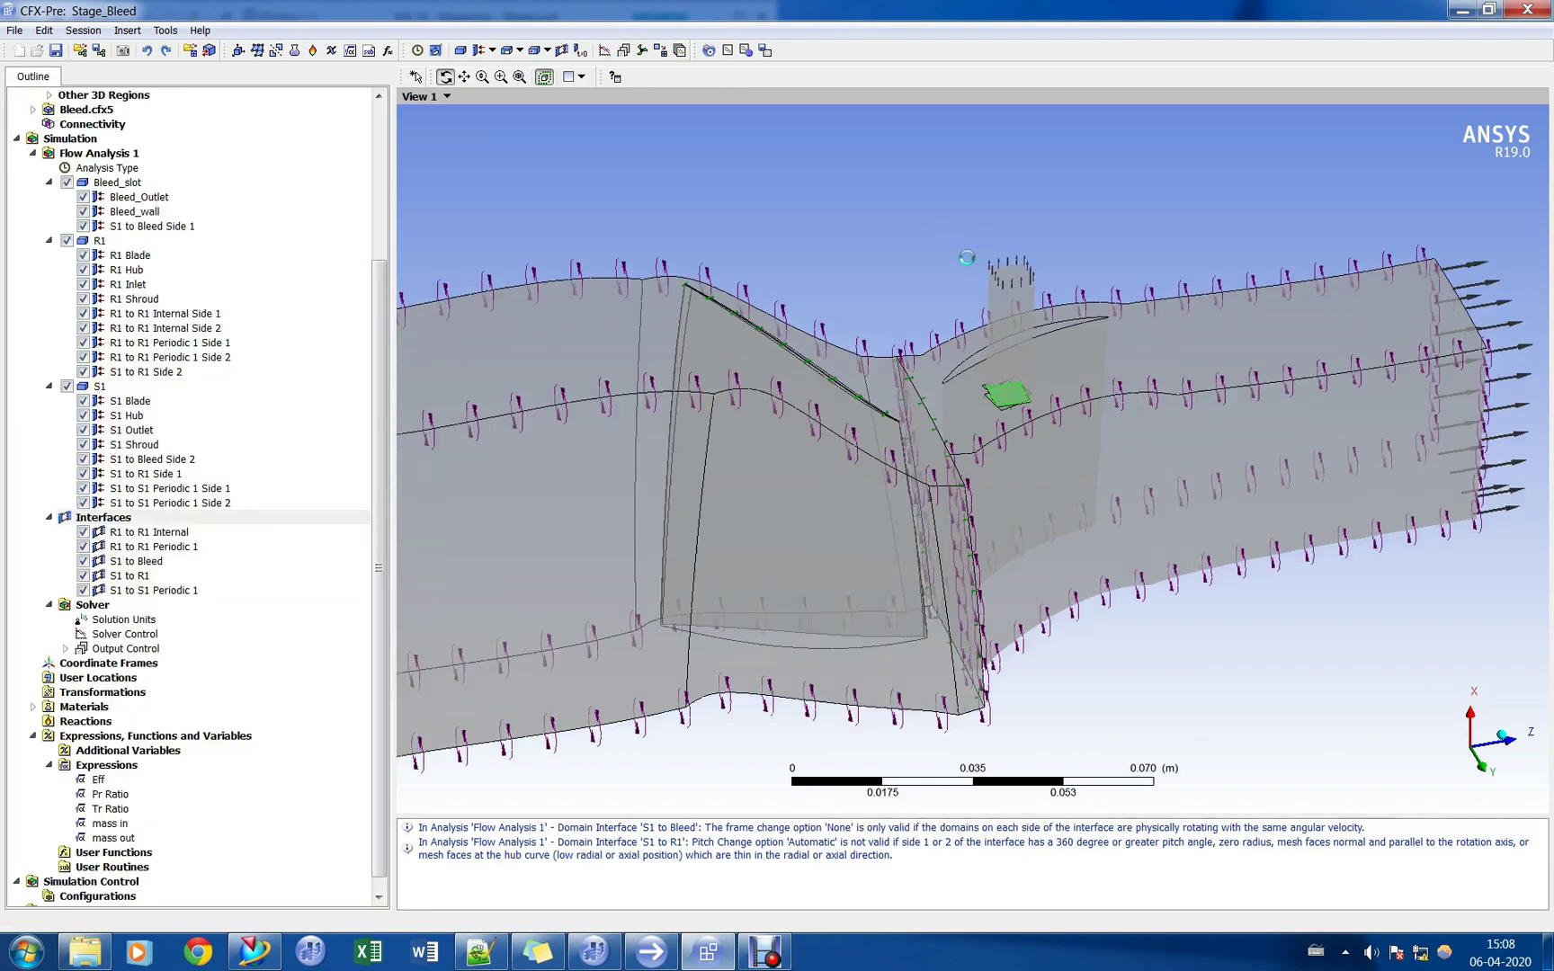
{"action": "scroll", "coordinate": [933, 295], "scroll_direction": "down", "scroll_amount": 1}
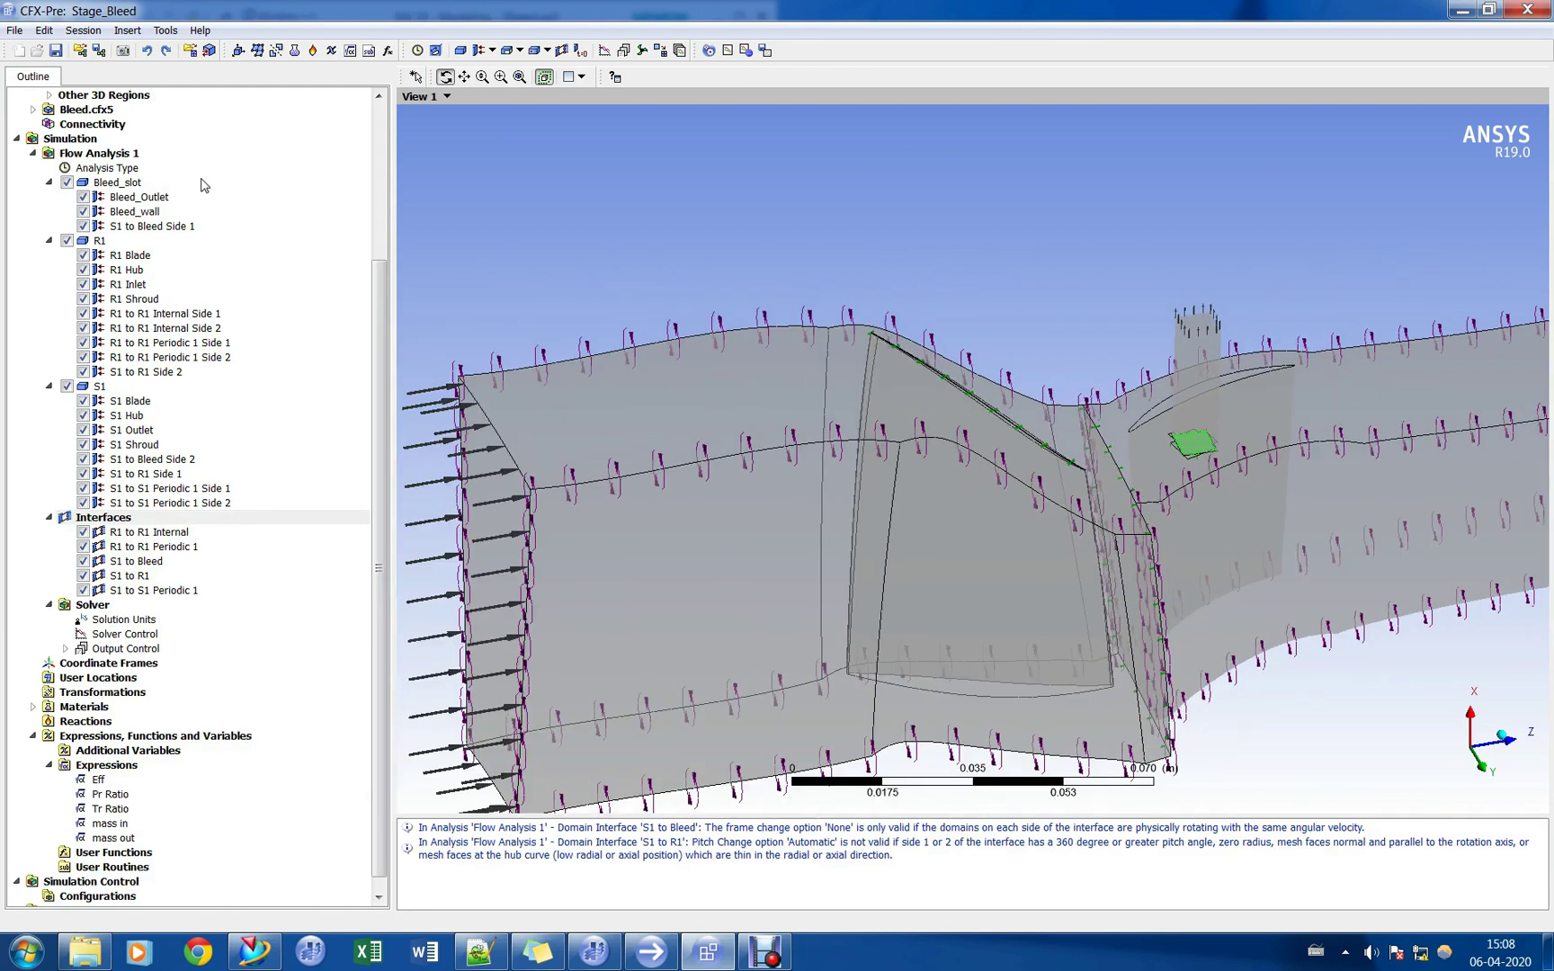
{"action": "left_click", "coordinate": [126, 171]}
{"action": "left_click", "coordinate": [129, 183]}
{"action": "left_click", "coordinate": [133, 169]}
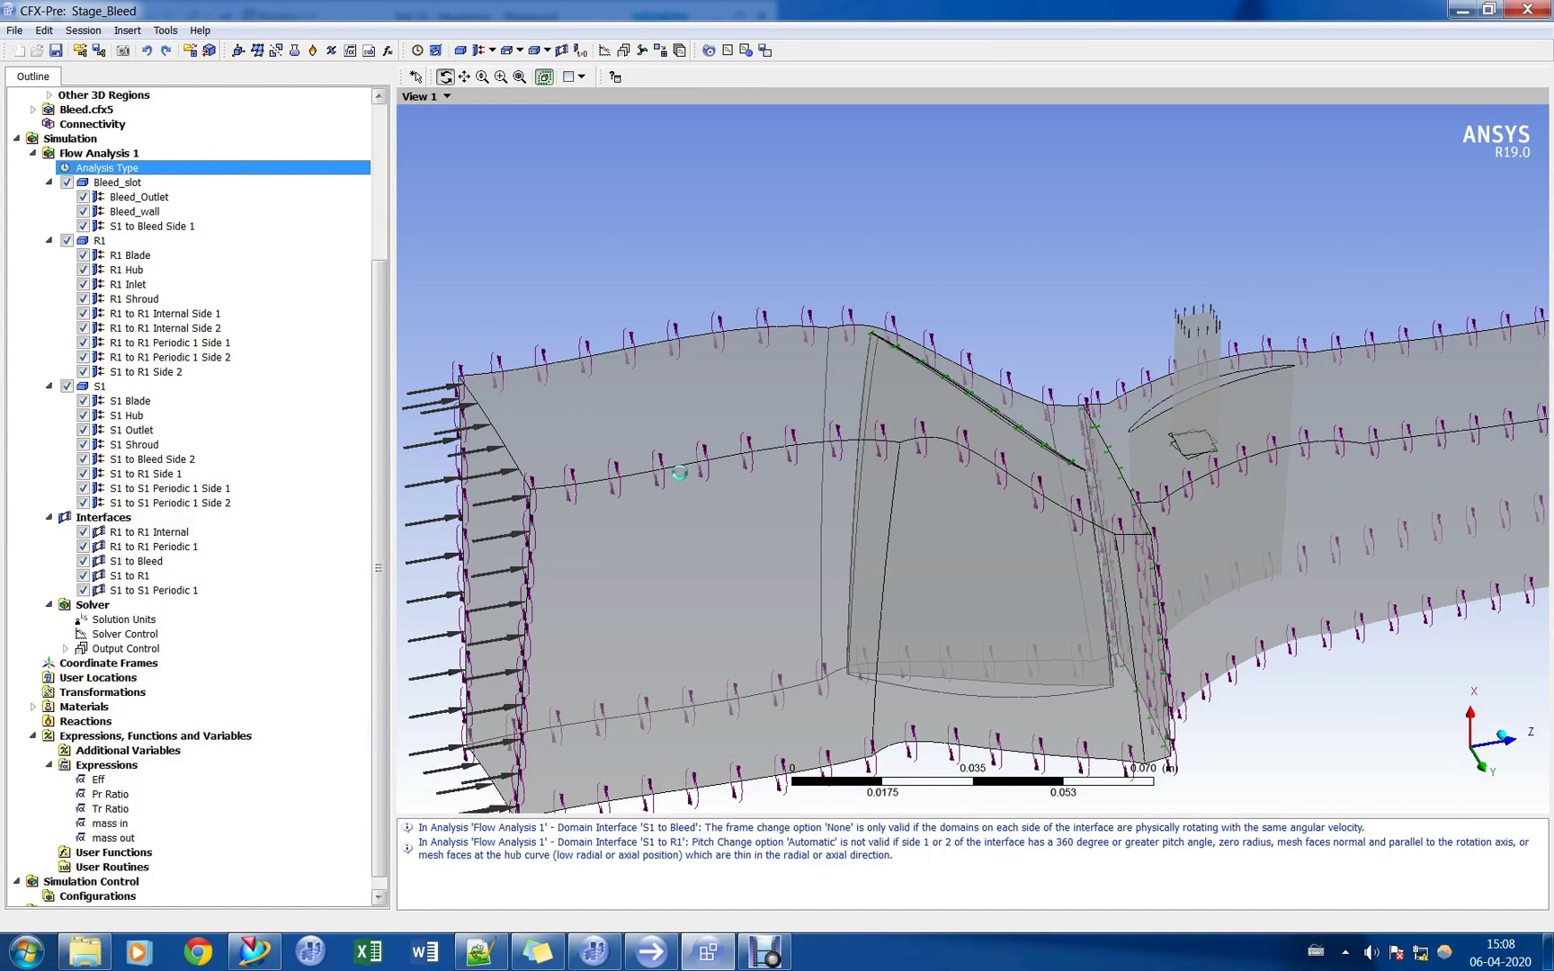
{"action": "scroll", "coordinate": [703, 419], "scroll_direction": "down", "scroll_amount": 1}
{"action": "scroll", "coordinate": [725, 461], "scroll_direction": "down", "scroll_amount": 1}
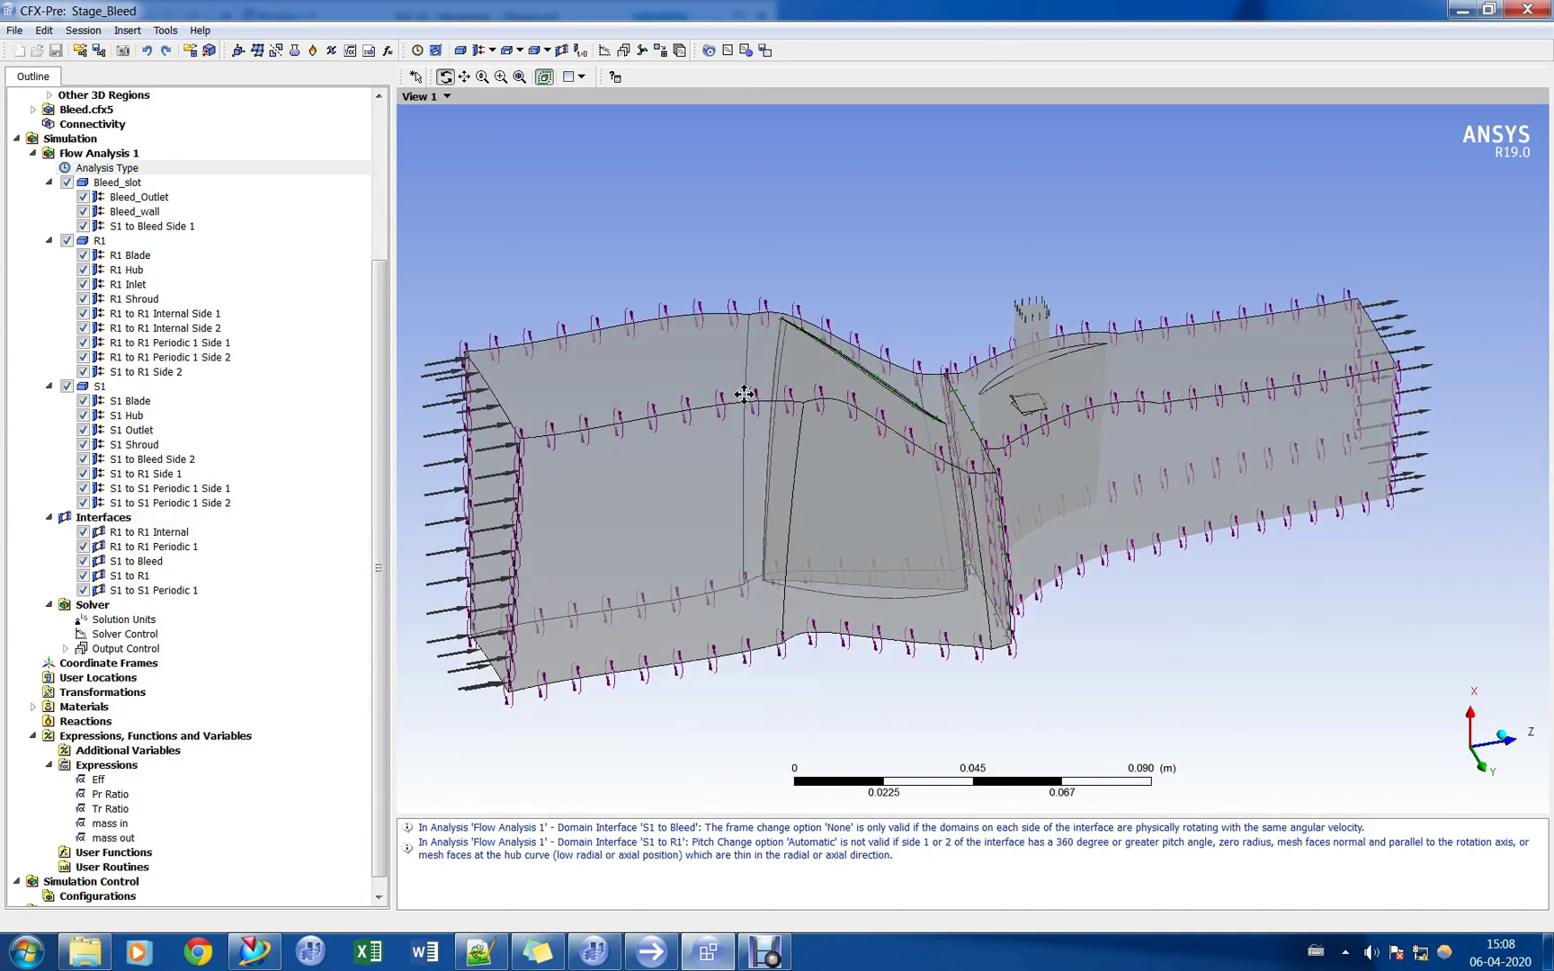
Write the solver input file Stage_Bleed.def into the CASE folder.
{"action": "left_click", "coordinate": [764, 50]}
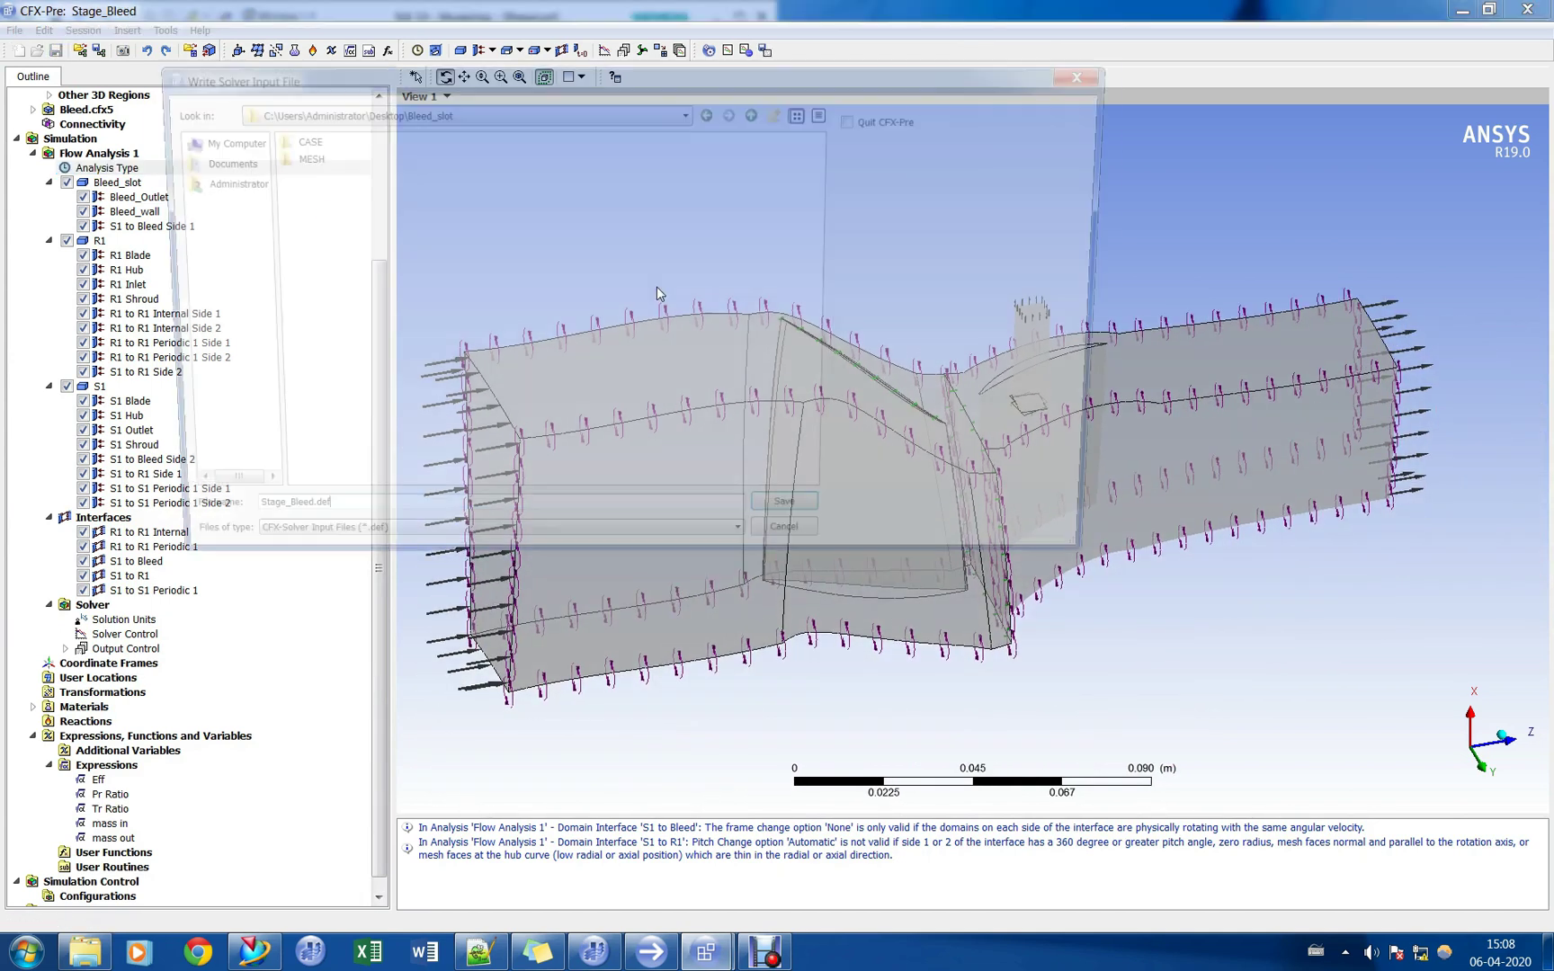
{"action": "double_click", "coordinate": [295, 139]}
{"action": "left_click", "coordinate": [800, 528]}
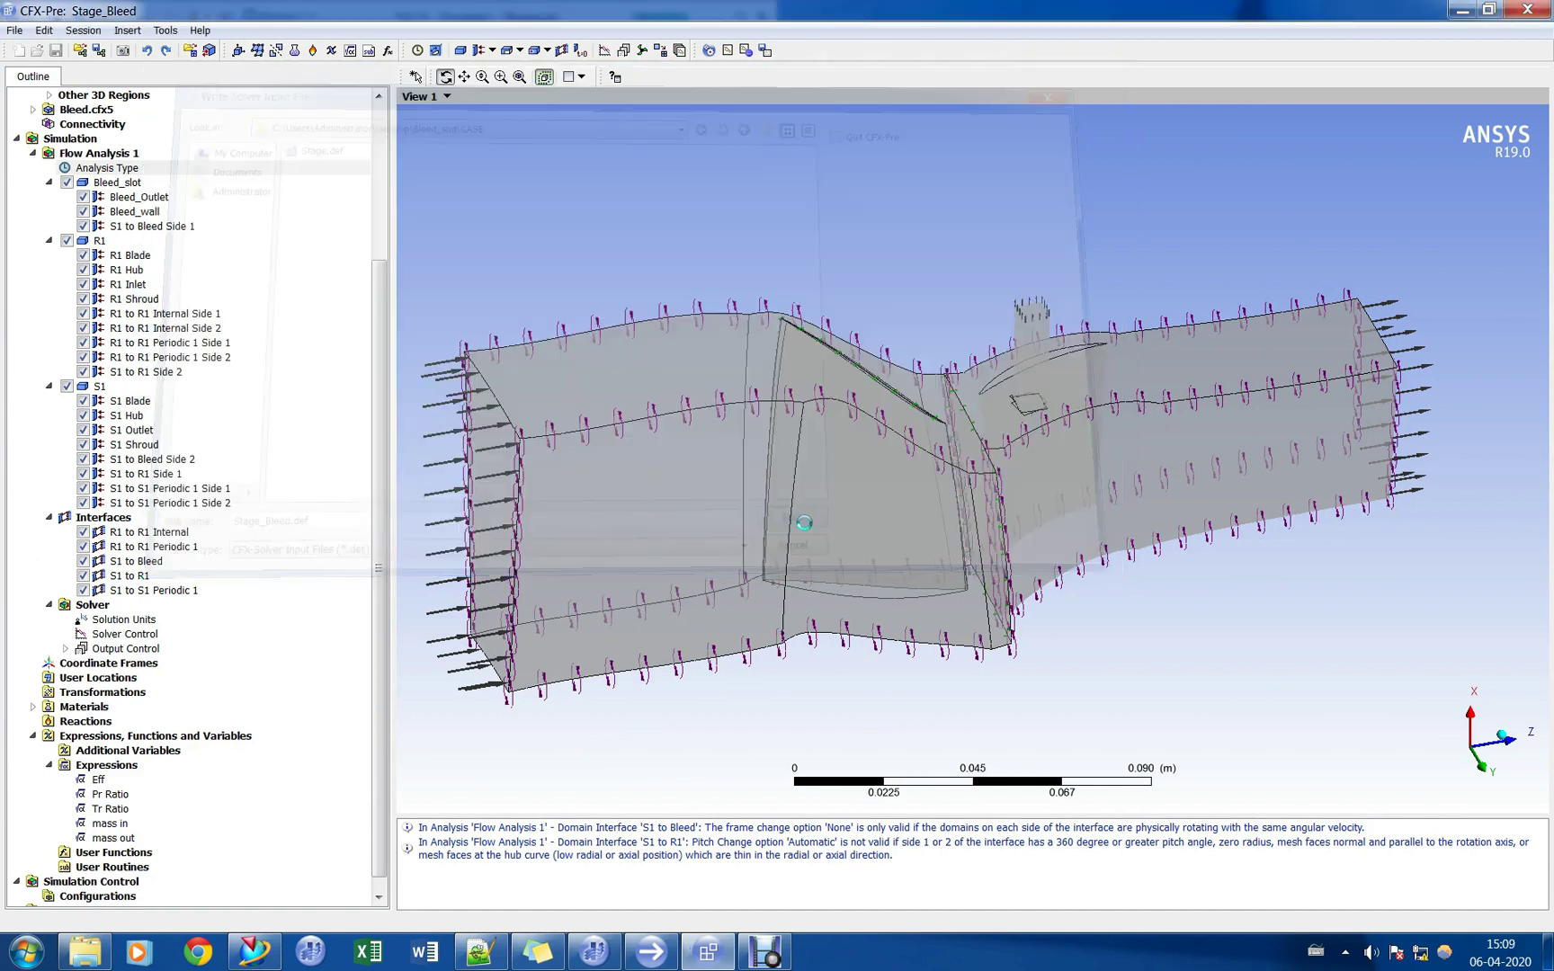
Set the domain motion of Bleed_slot to Stationary.
{"action": "left_click", "coordinate": [131, 185]}
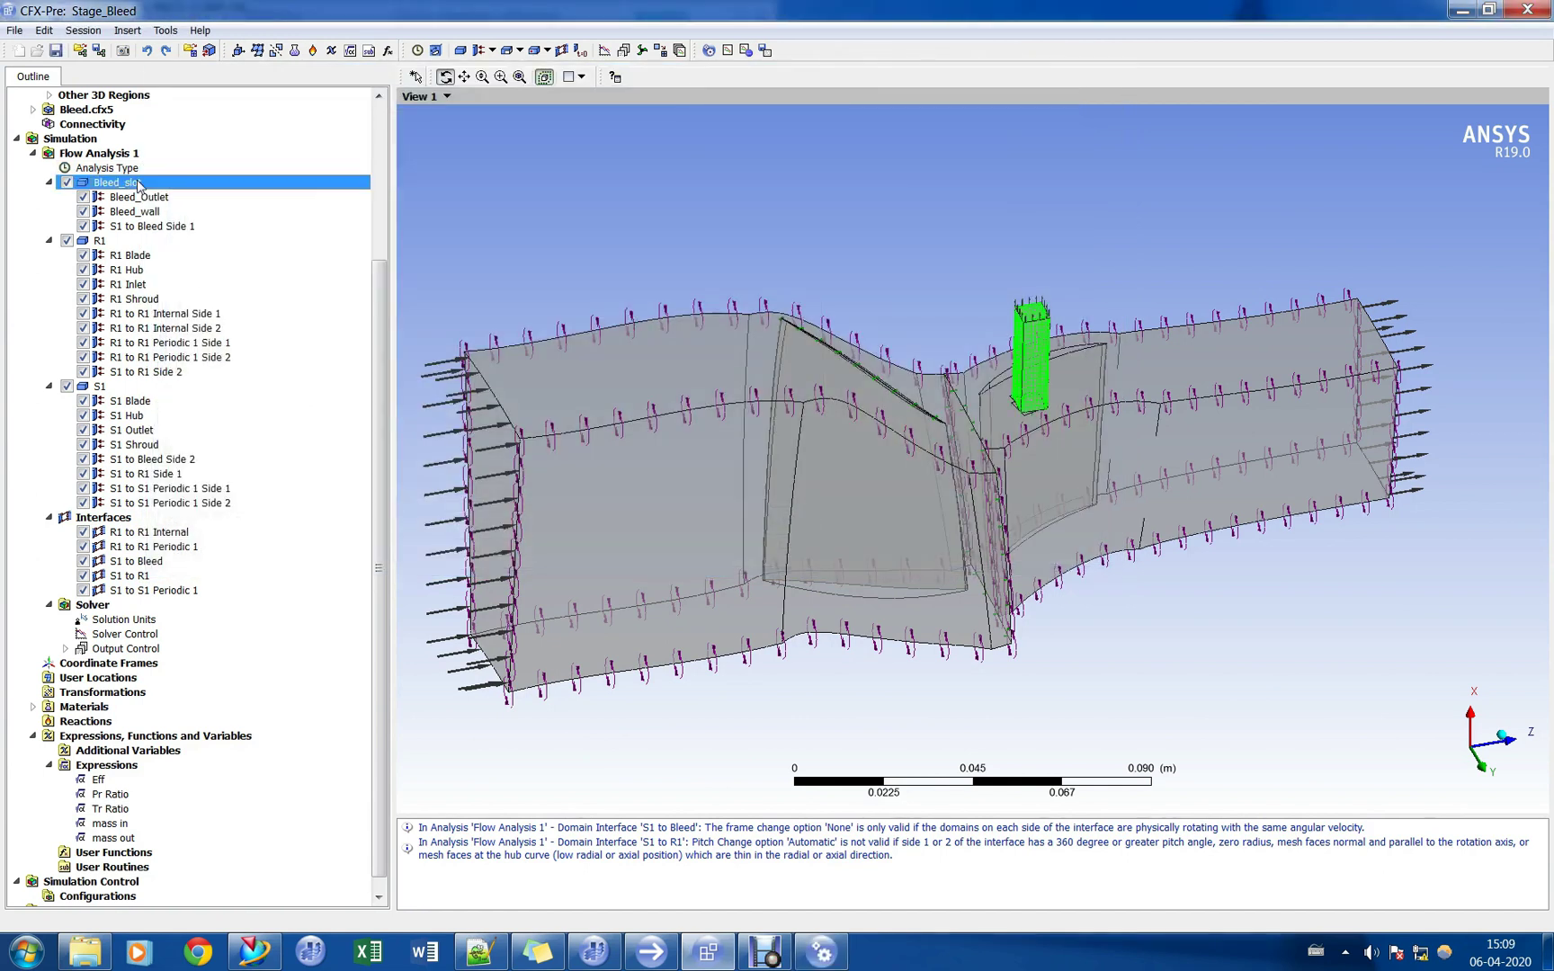
{"action": "double_click", "coordinate": [153, 184]}
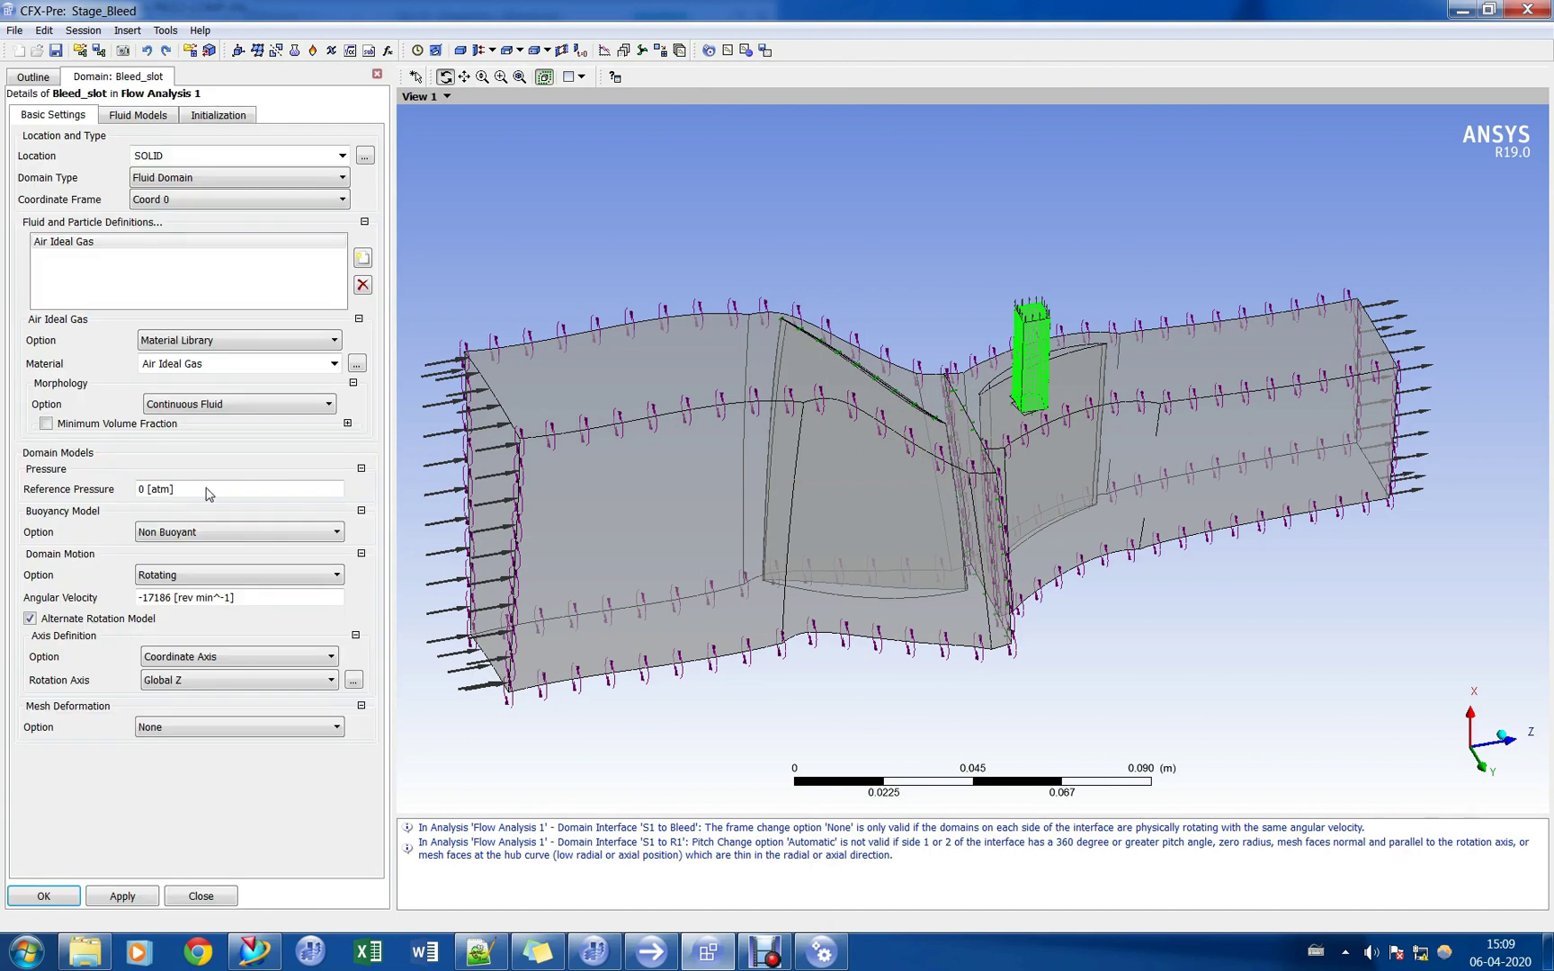
{"action": "left_click", "coordinate": [198, 575]}
{"action": "left_click", "coordinate": [195, 596]}
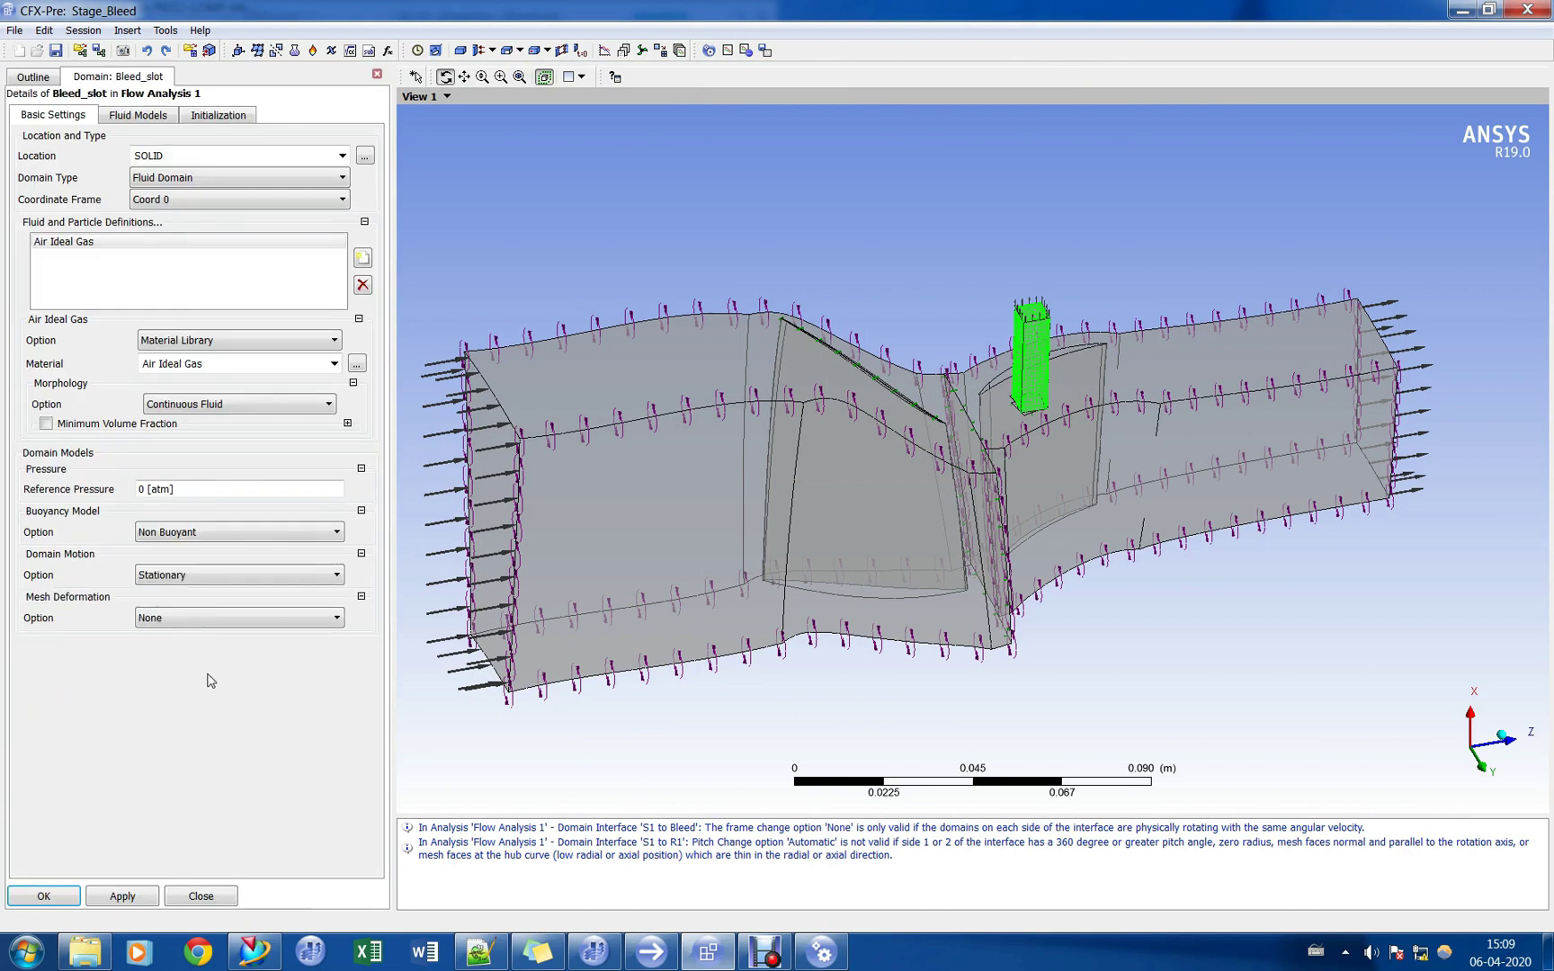
{"action": "left_click", "coordinate": [43, 896]}
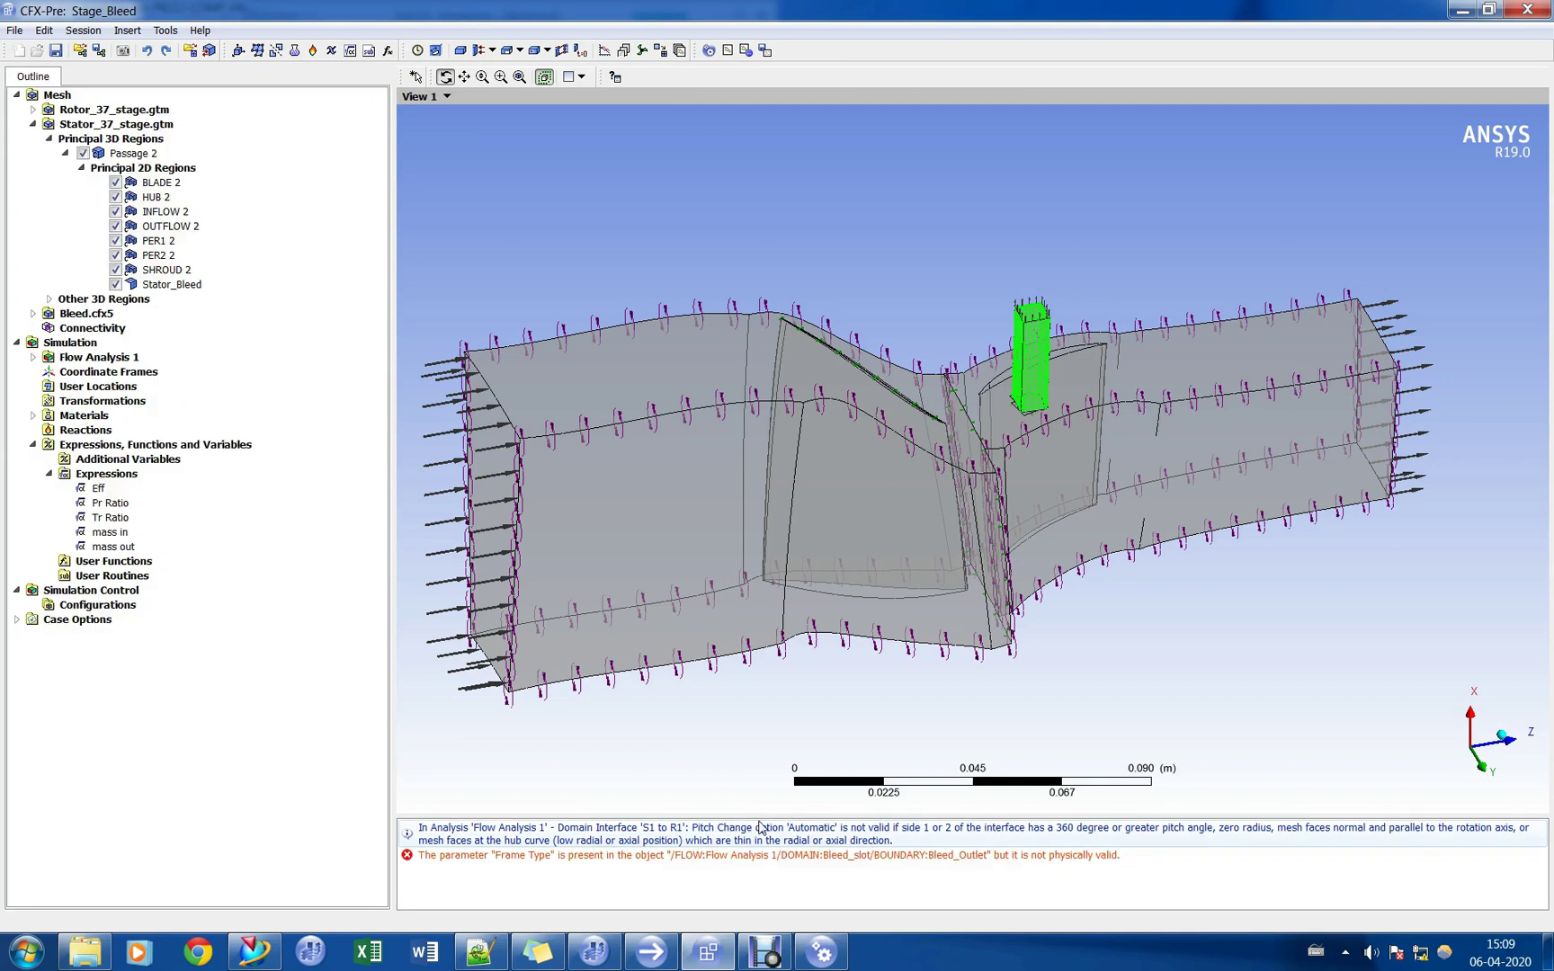
Open the Bleed_Outlet boundary of Bleed_slot from its Frame Type error and reapply its details with Average Static Pressure at 120 kPa.
{"action": "double_click", "coordinate": [766, 859]}
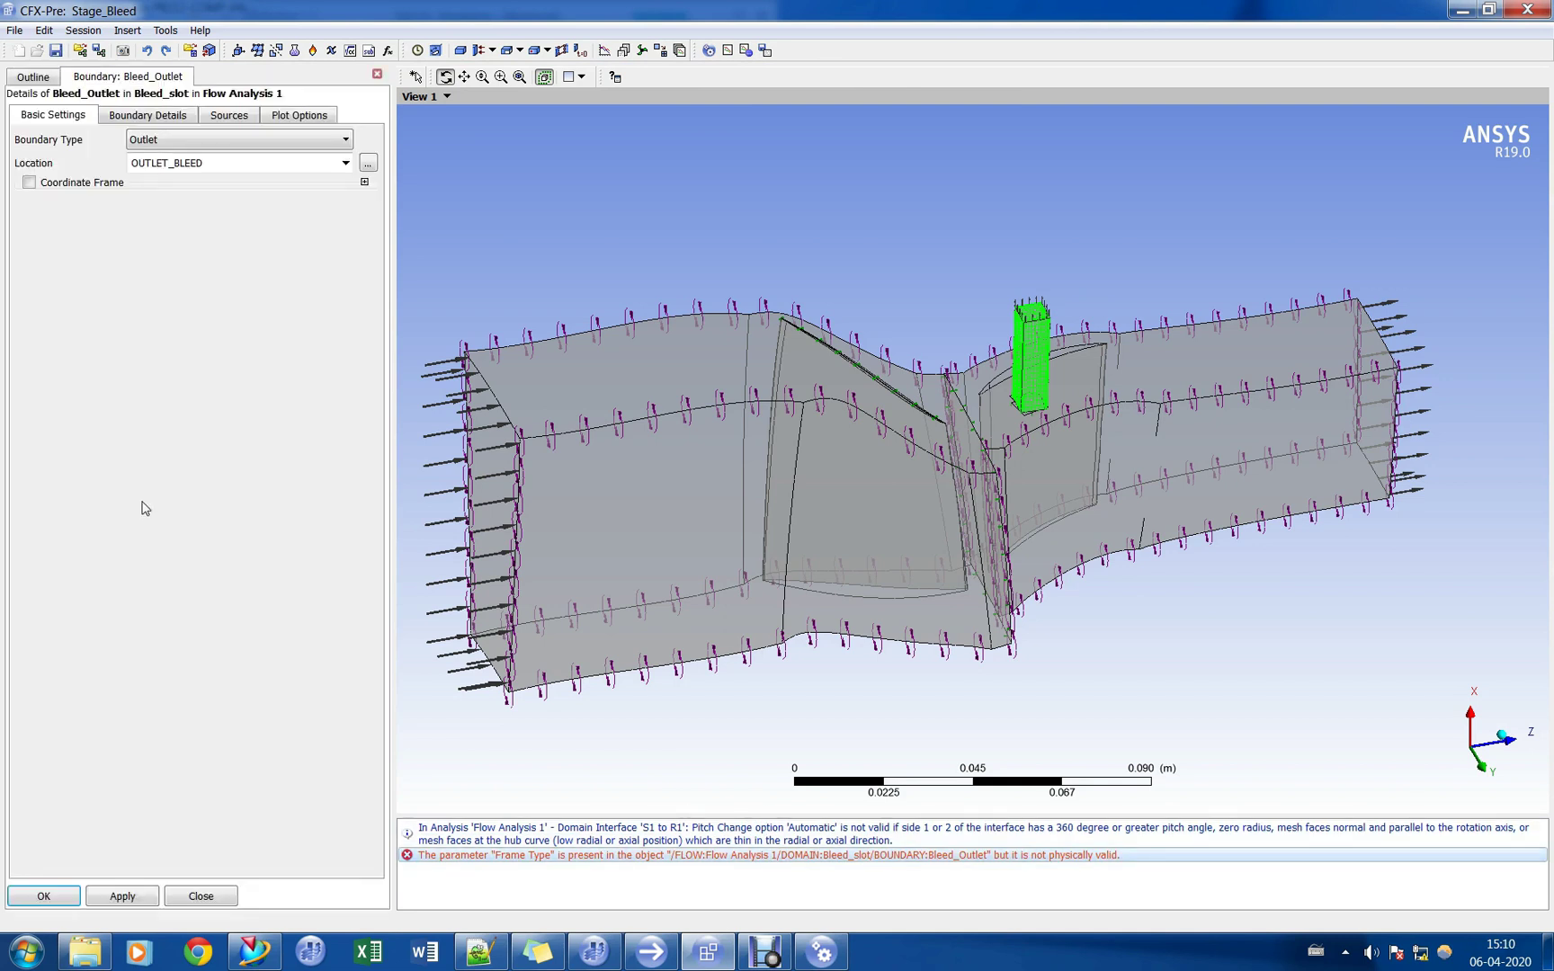
{"action": "left_click", "coordinate": [144, 115]}
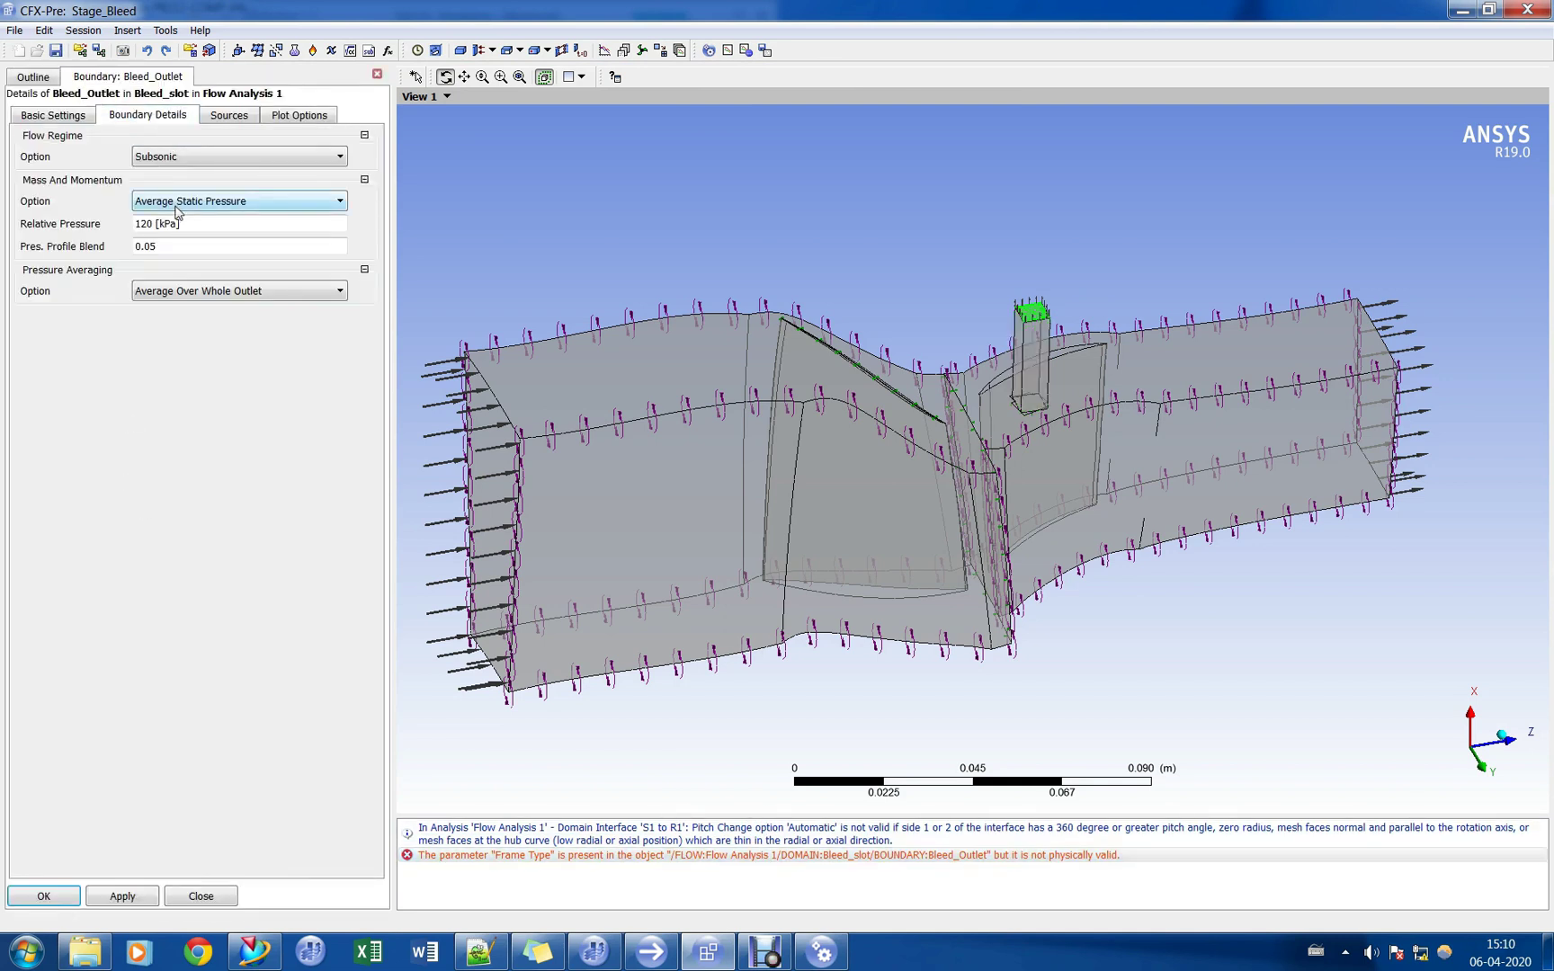
{"action": "left_click", "coordinate": [41, 897]}
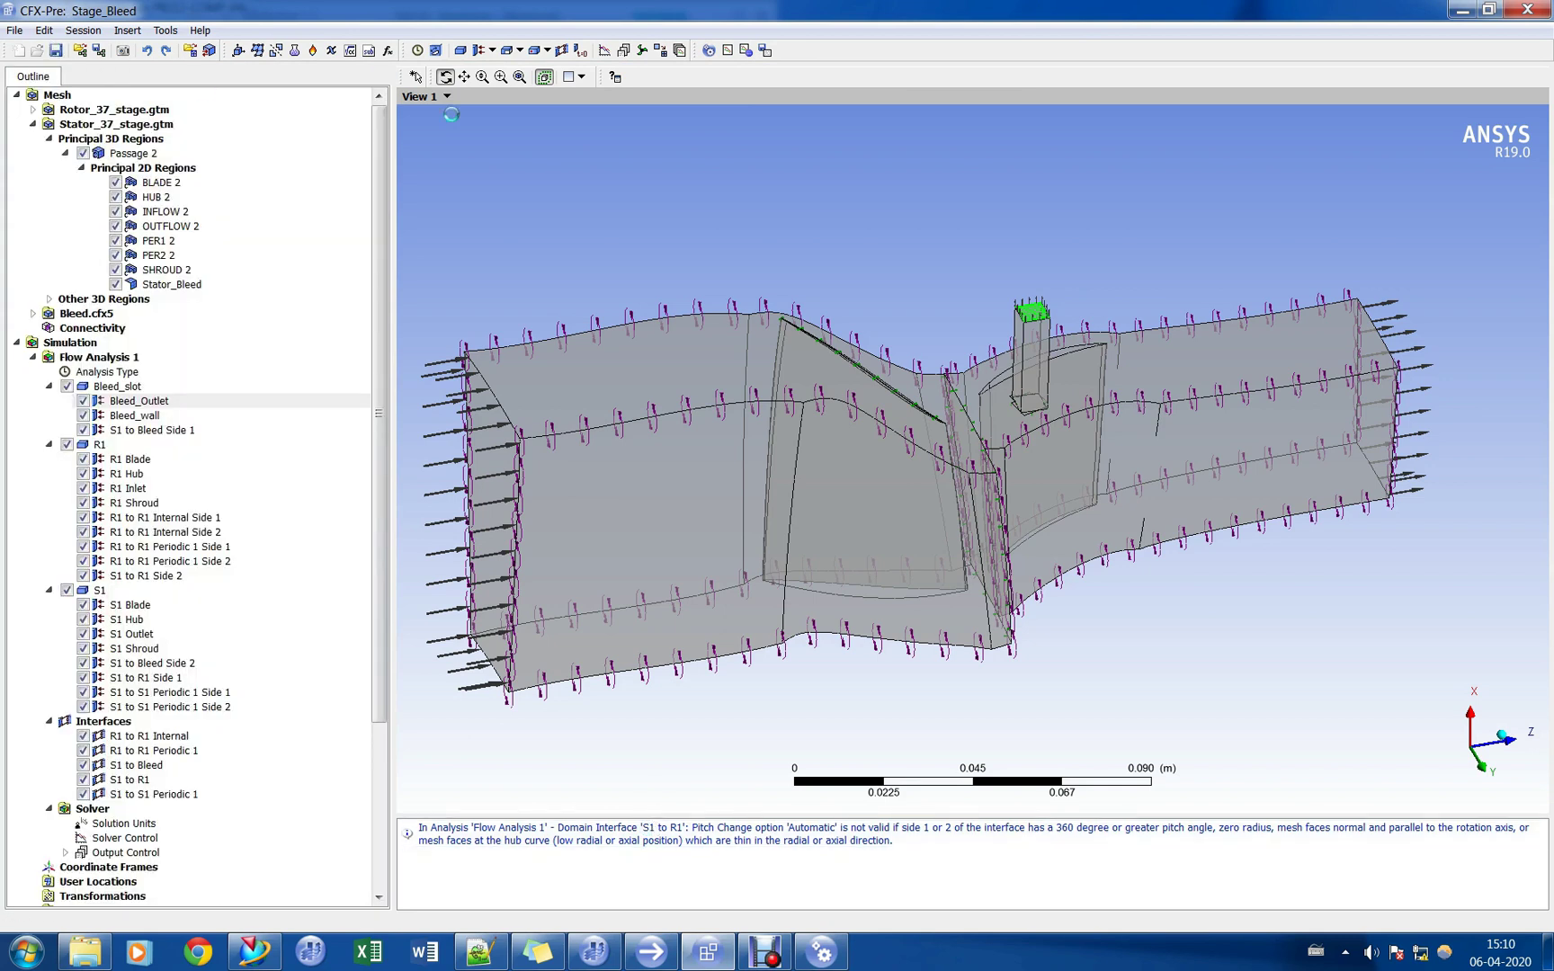
Write the solver input file again, overwriting the existing Stage_Bleed.def in the CASE folder.
{"action": "left_click", "coordinate": [765, 49]}
{"action": "double_click", "coordinate": [316, 151]}
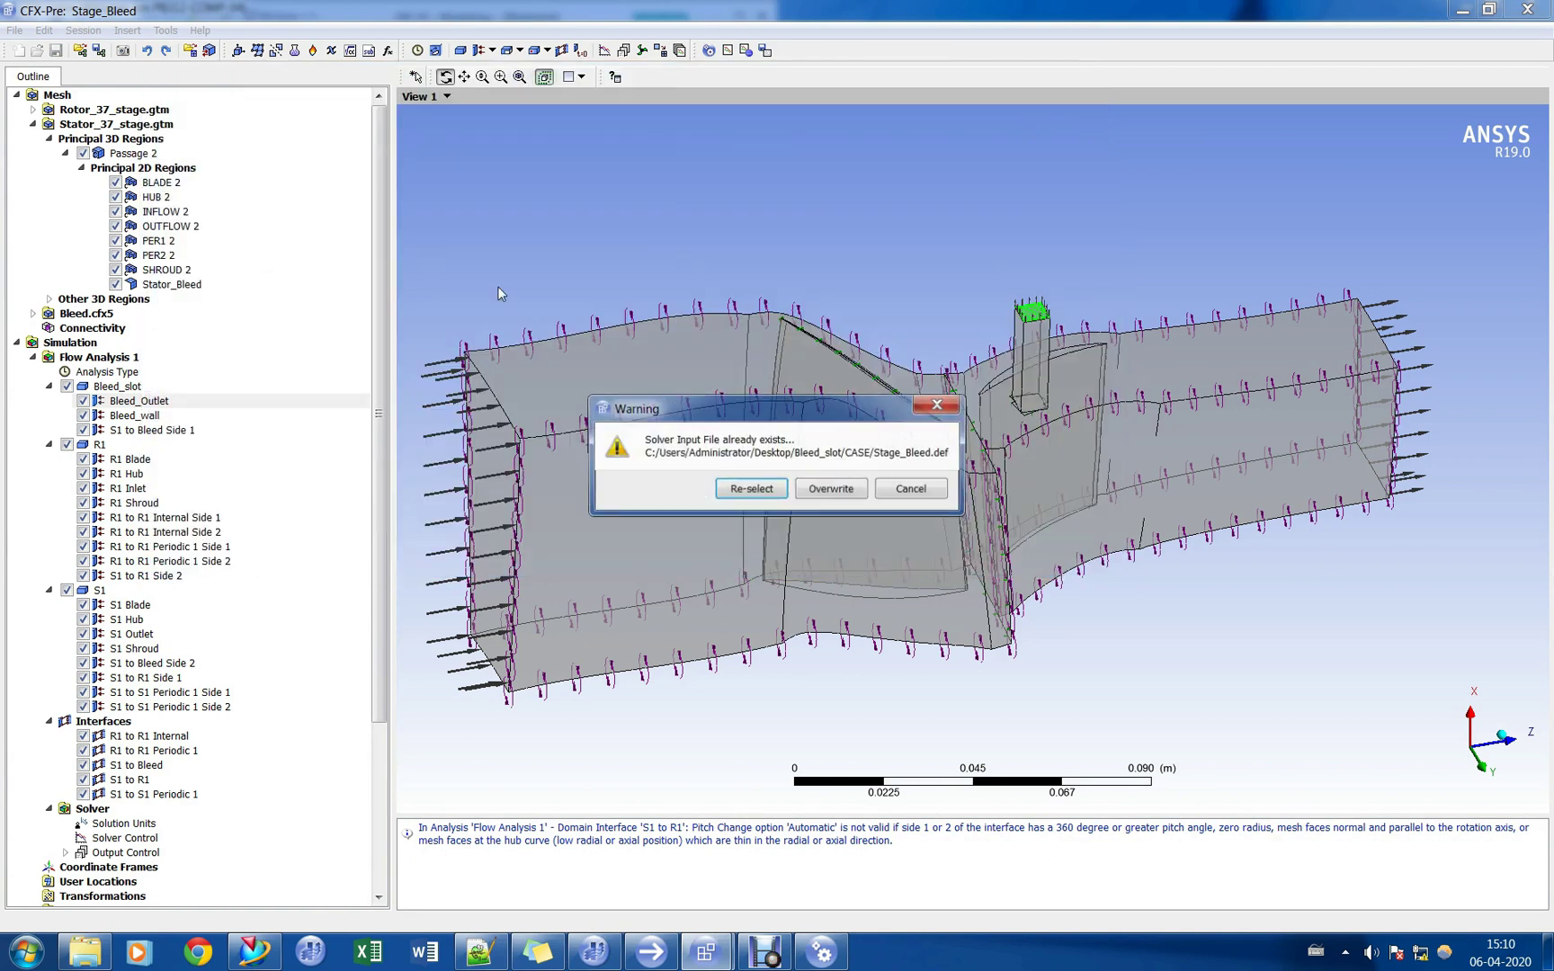
{"action": "left_click", "coordinate": [833, 490]}
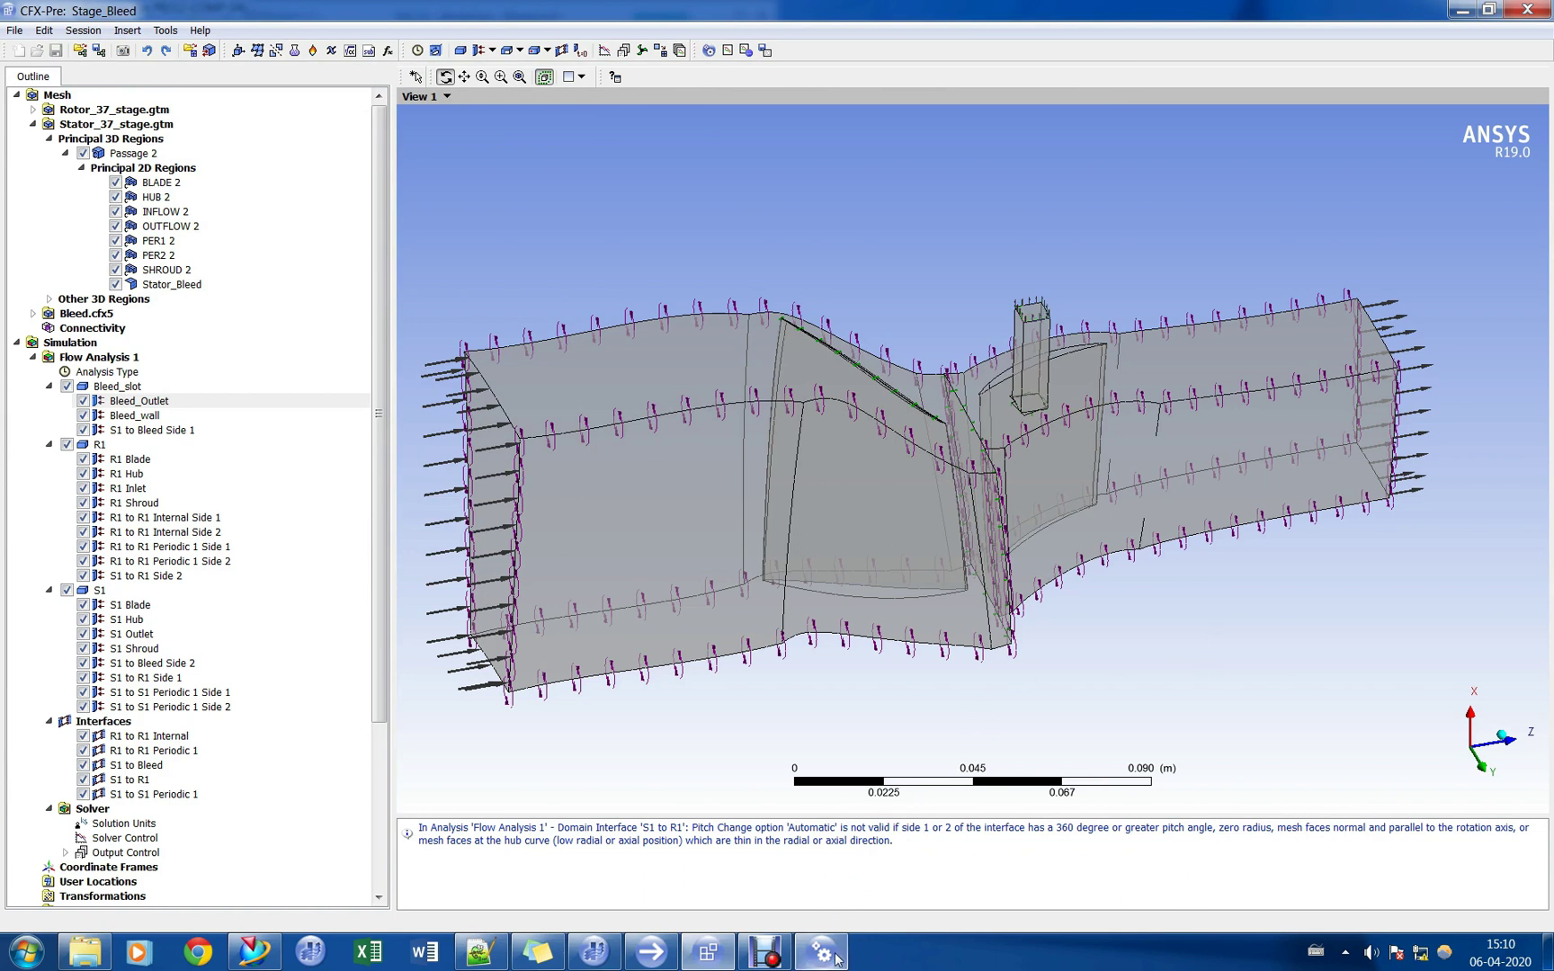
Switch to CFX-Solver Manager and close the Run Stage Bleed 001 workspace.
{"action": "mouse_move", "coordinate": [835, 962]}
{"action": "left_click", "coordinate": [832, 854]}
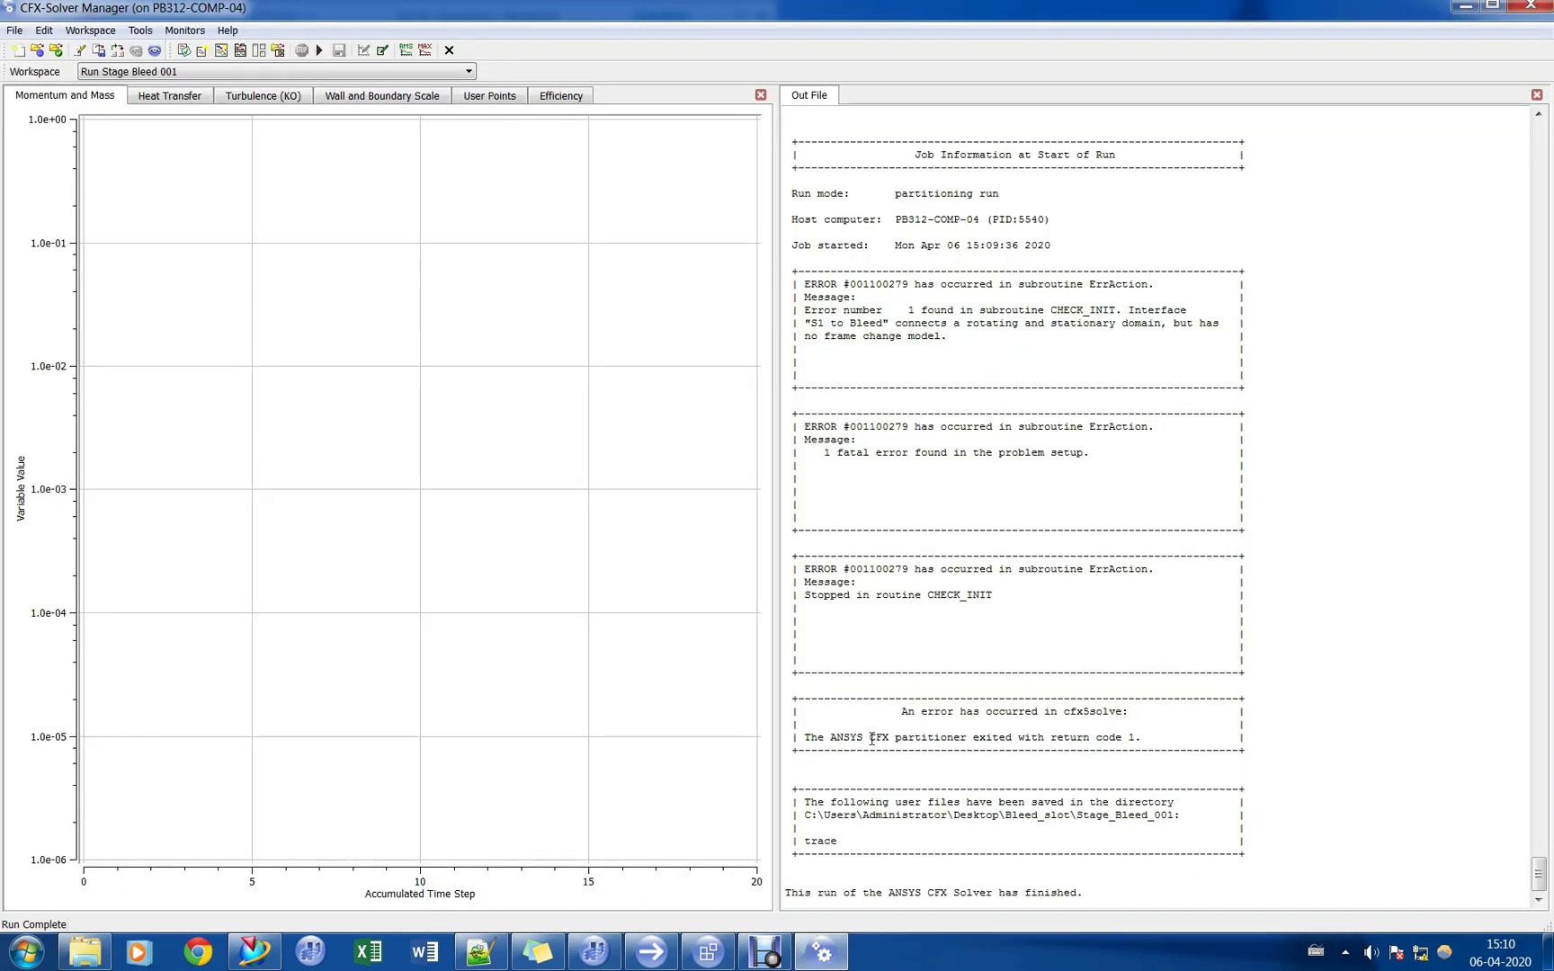
{"action": "key", "text": "Return"}
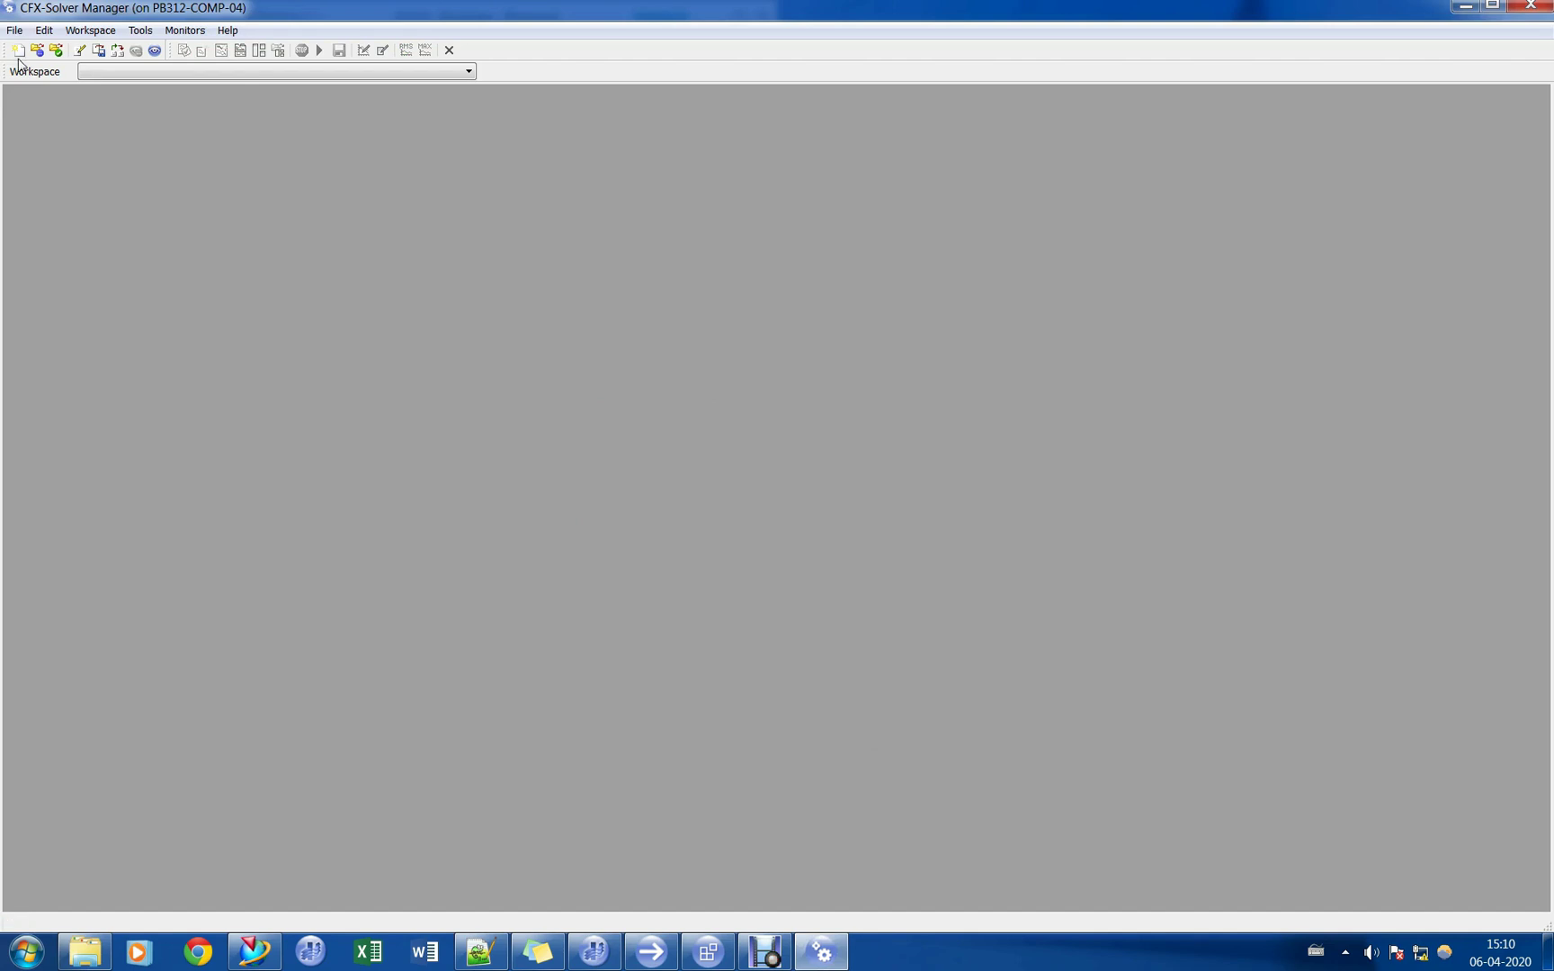
Define a new solver run with Stage_Bleed.def from the CASE folder as its solver input file.
{"action": "left_click", "coordinate": [18, 50]}
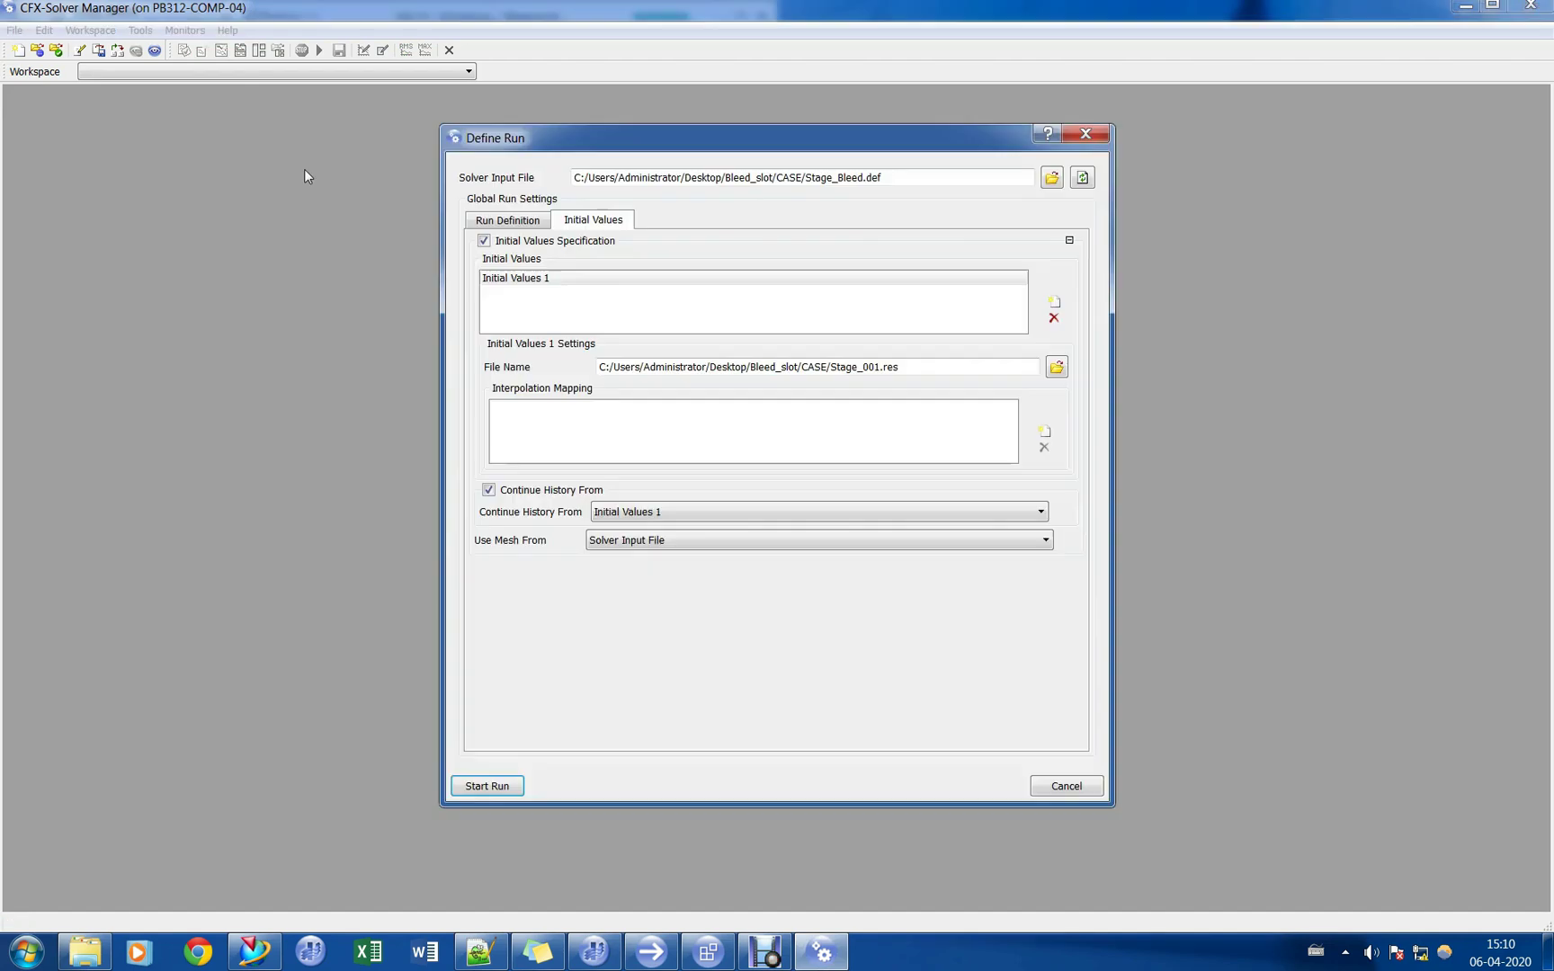
{"action": "left_click", "coordinate": [1054, 184]}
{"action": "double_click", "coordinate": [713, 383]}
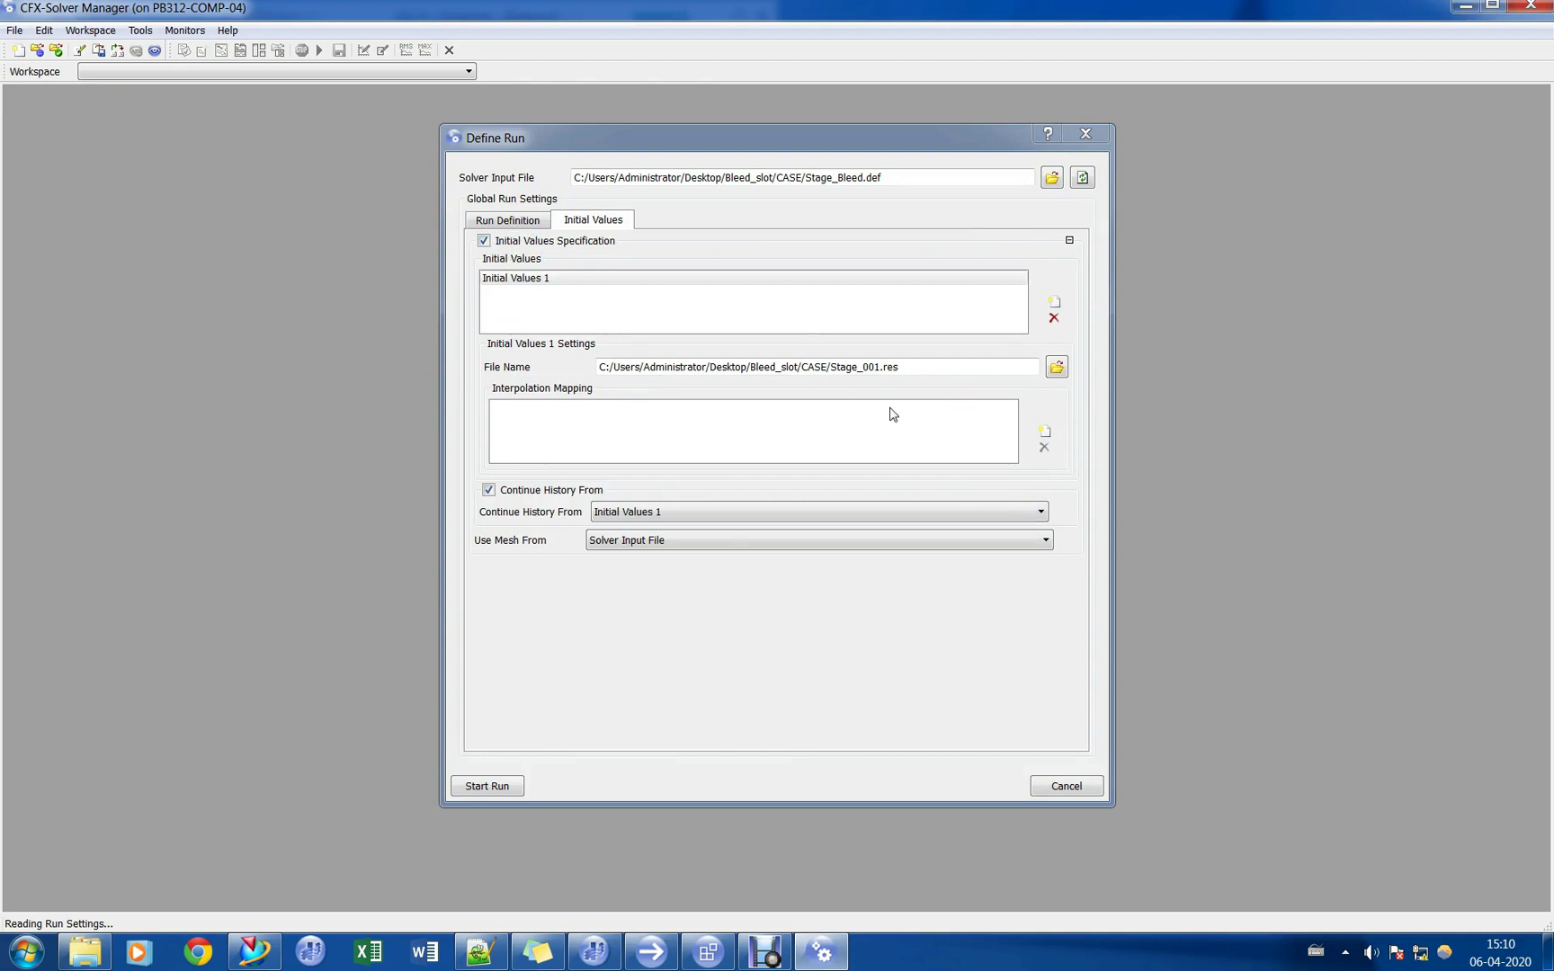
Set the run mode to IBM MPI Local Parallel with 6 partitions.
{"action": "left_click", "coordinate": [517, 225]}
{"action": "left_click", "coordinate": [670, 352]}
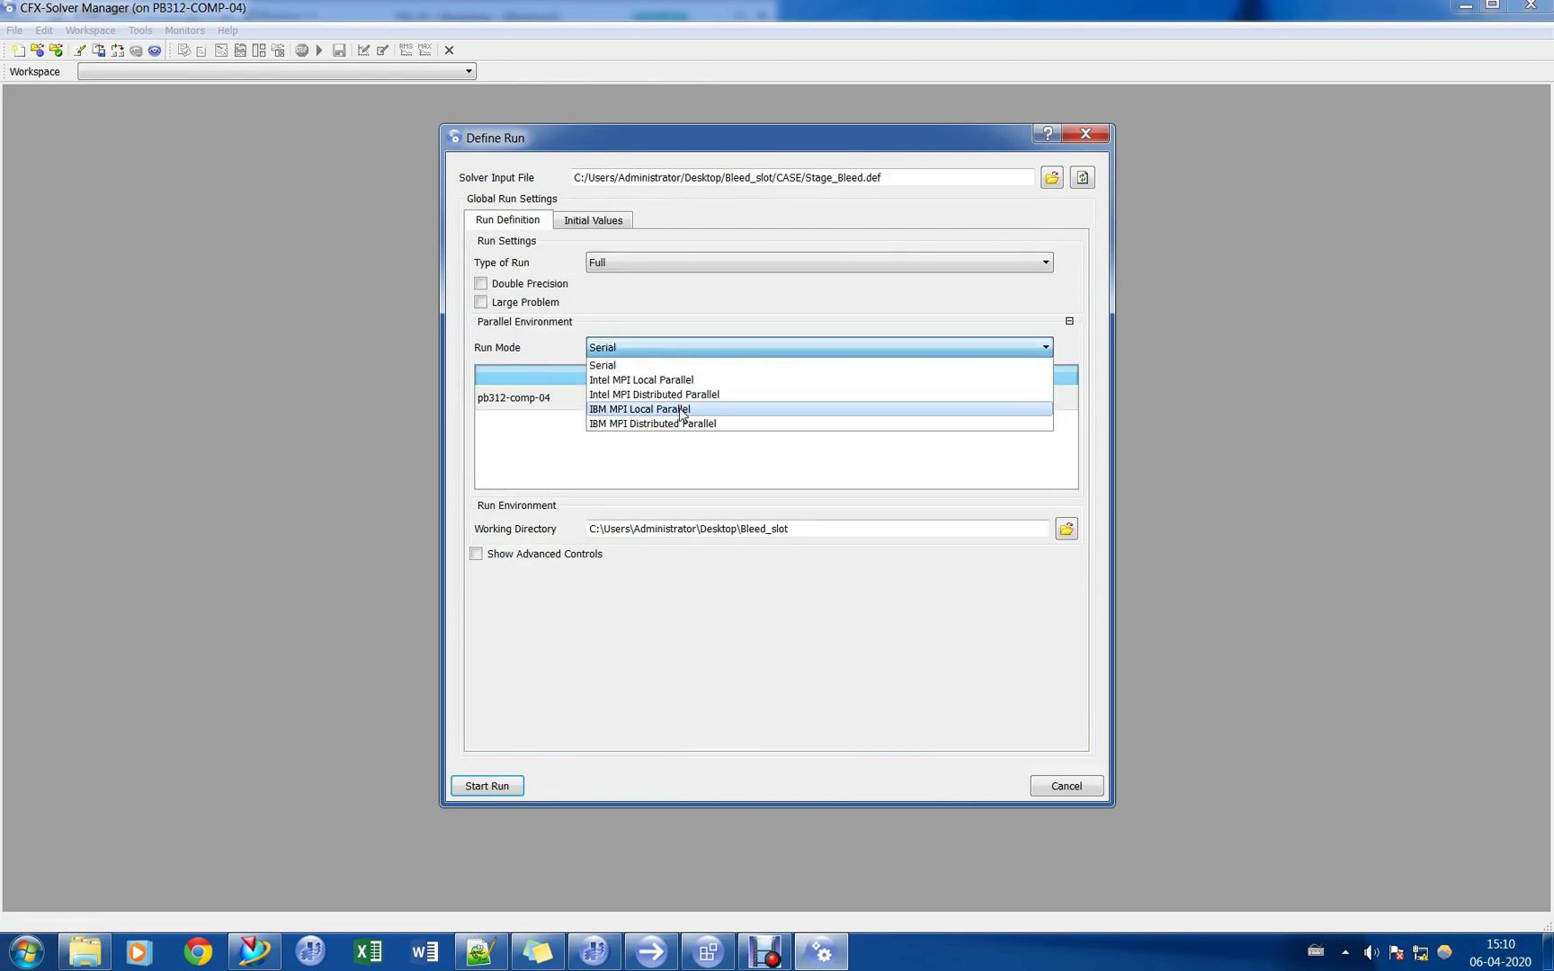
{"action": "left_click", "coordinate": [681, 413]}
{"action": "left_click", "coordinate": [1065, 397]}
{"action": "left_click", "coordinate": [1065, 396]}
{"action": "left_click", "coordinate": [1065, 397]}
{"action": "left_click", "coordinate": [1064, 397]}
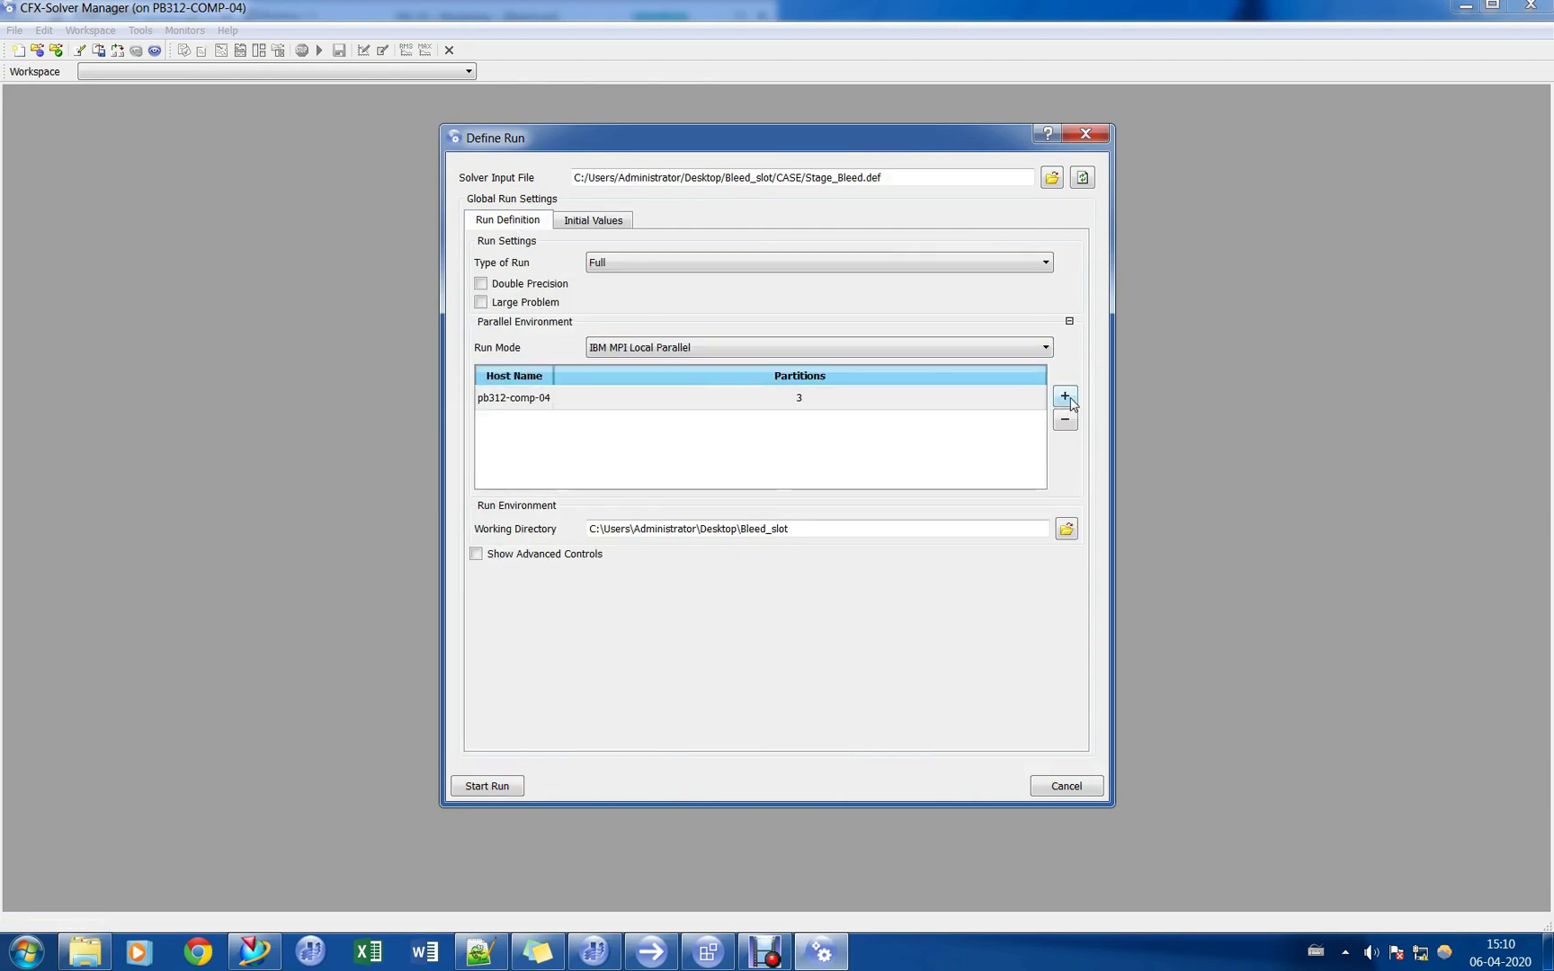
Set the working directory to Bleed_slot/CASE and start the run with the initial values from Stage_001.res.
{"action": "left_click", "coordinate": [1066, 529]}
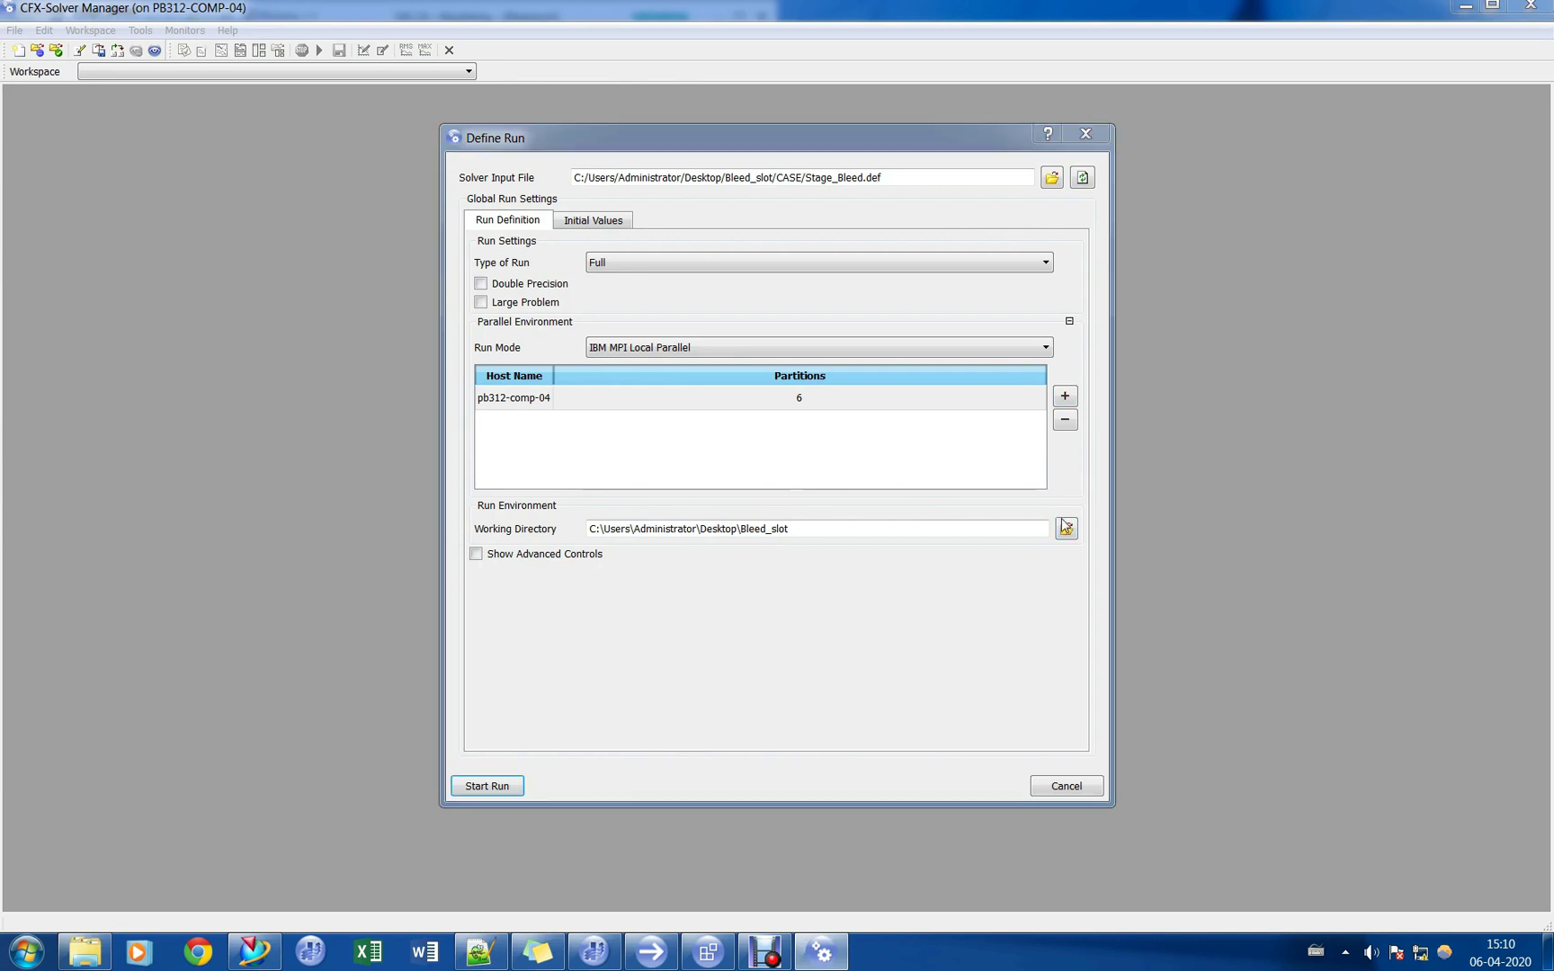
{"action": "double_click", "coordinate": [668, 352]}
{"action": "double_click", "coordinate": [661, 353]}
{"action": "left_click", "coordinate": [995, 604]}
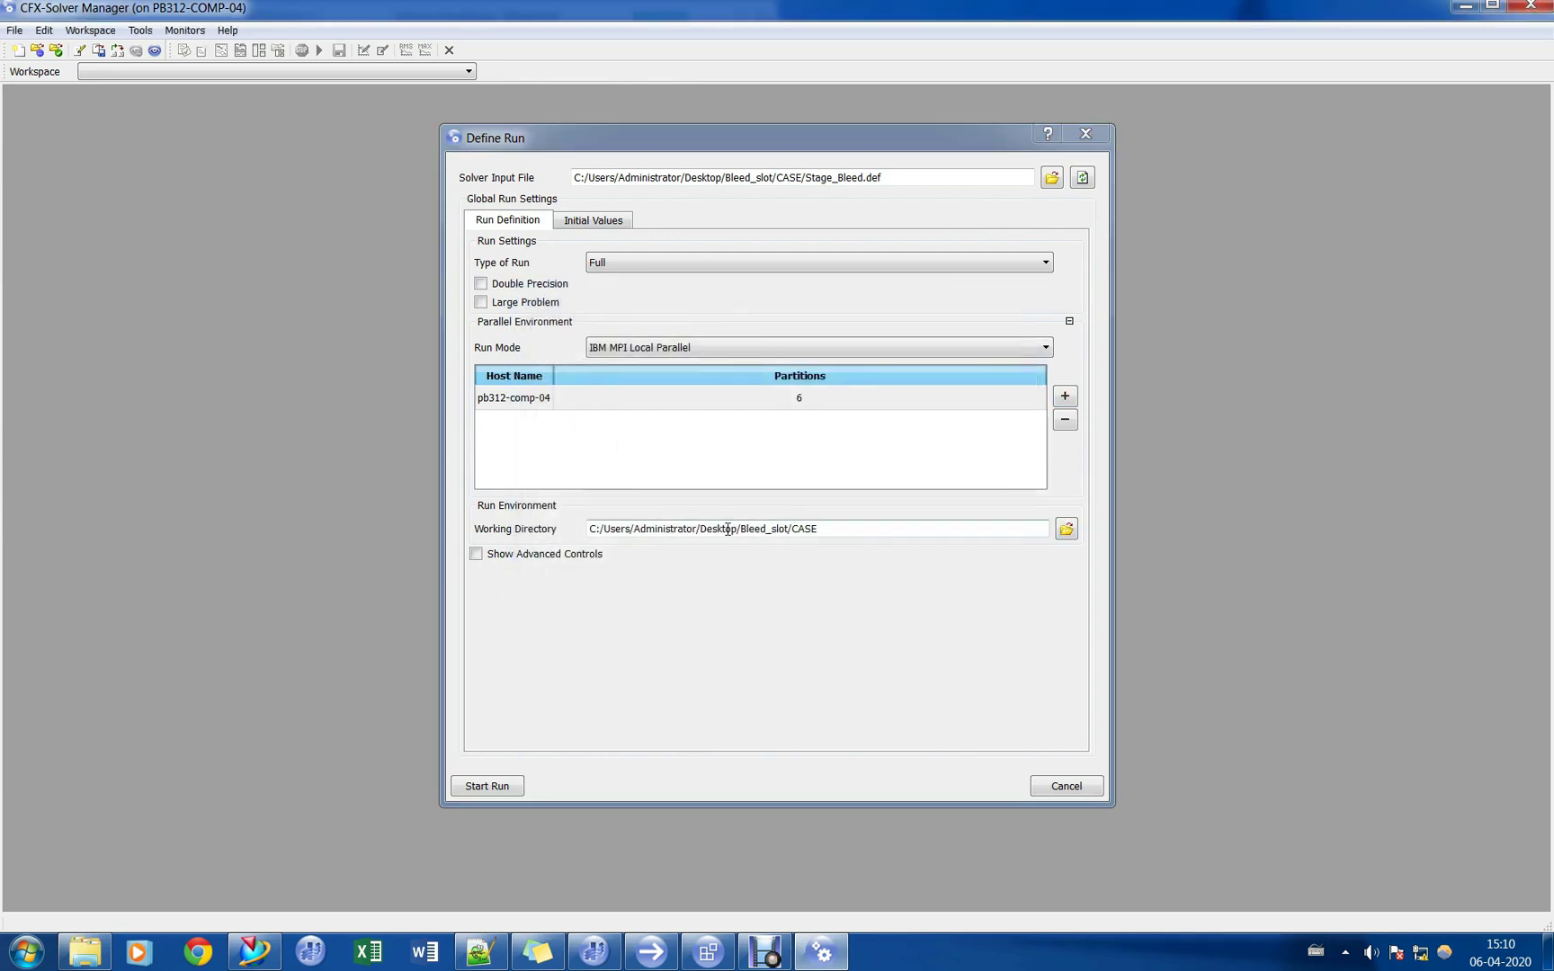
{"action": "left_click", "coordinate": [589, 222]}
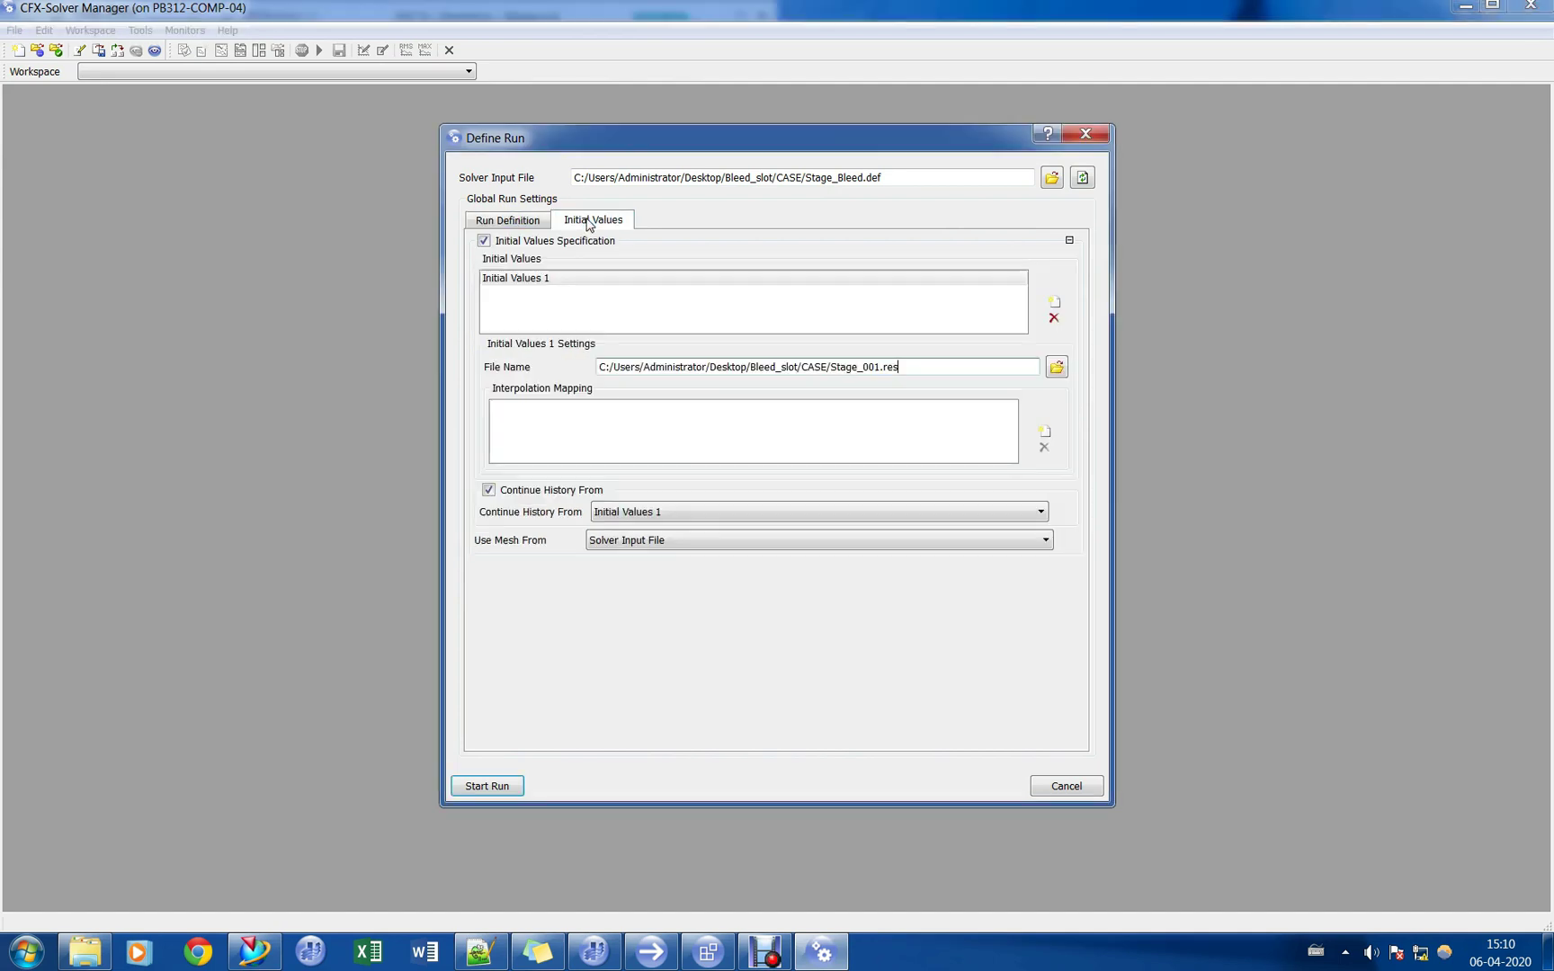
{"action": "left_click", "coordinate": [527, 223]}
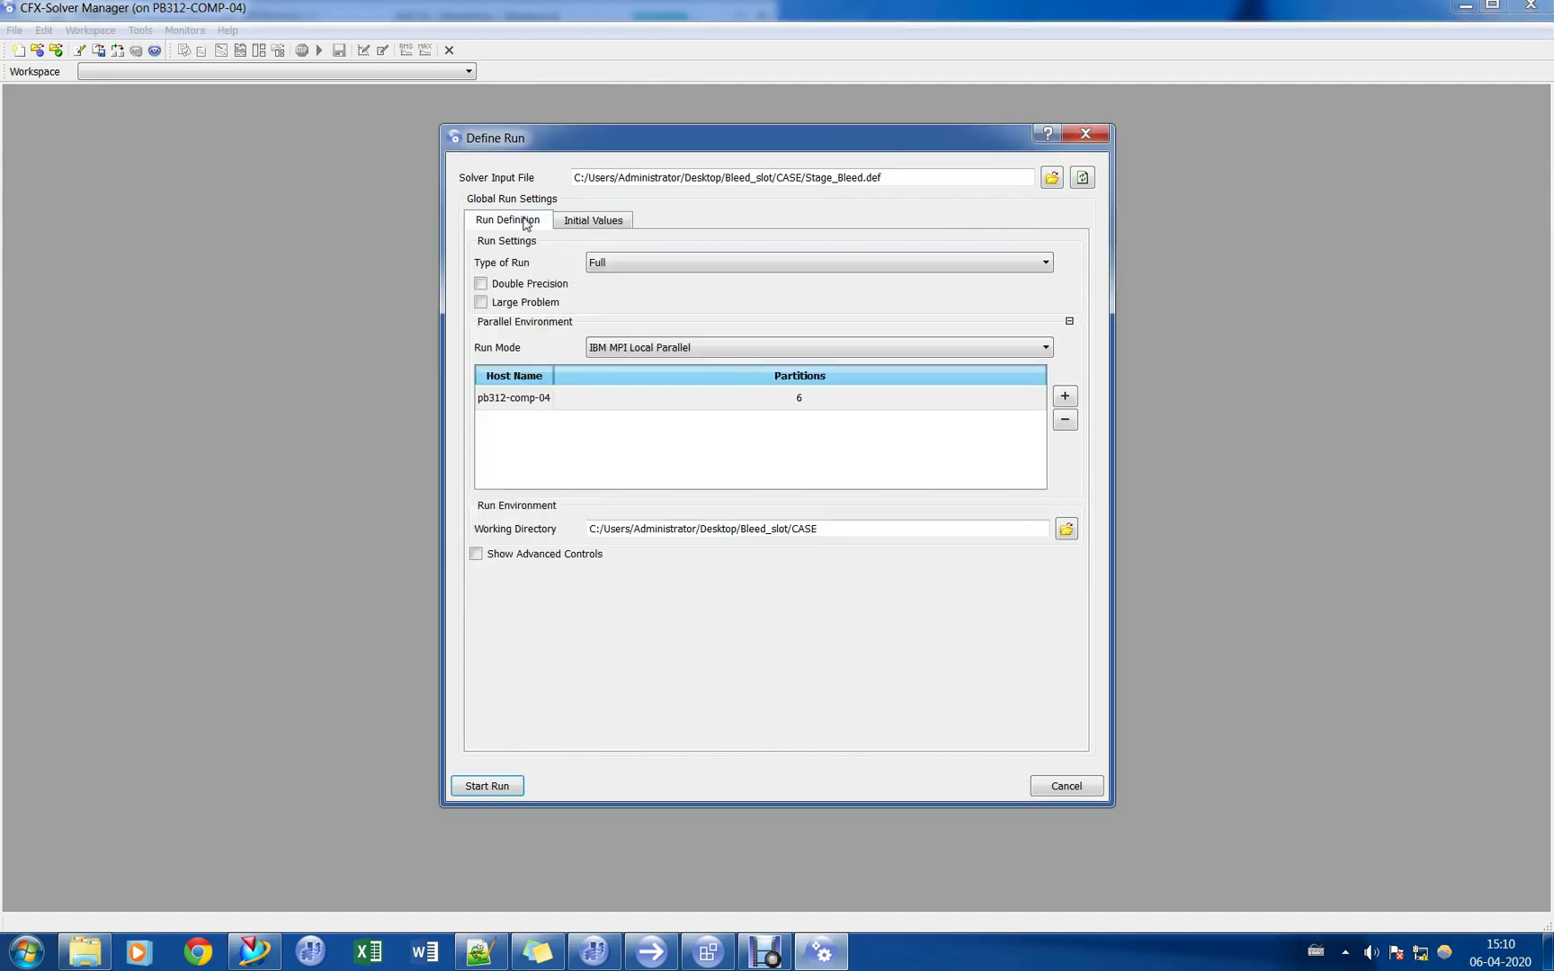
{"action": "left_click", "coordinate": [490, 788]}
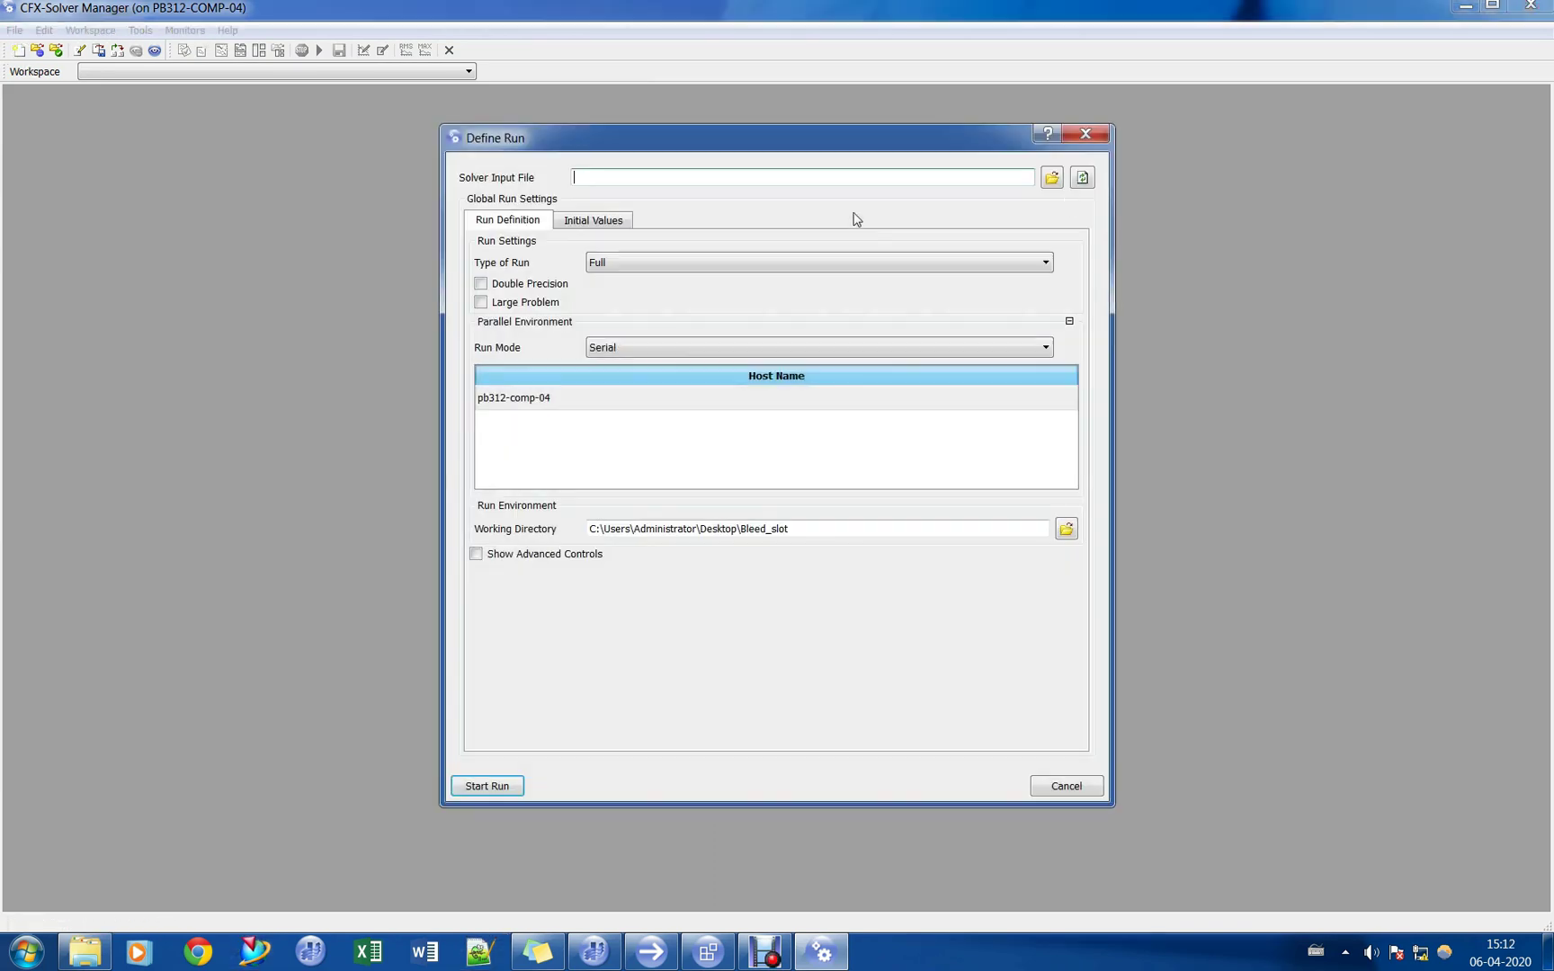
Choose Stage_Bleed.def in the CASE folder as the solver input file of the new run.
{"action": "left_click", "coordinate": [1051, 177]}
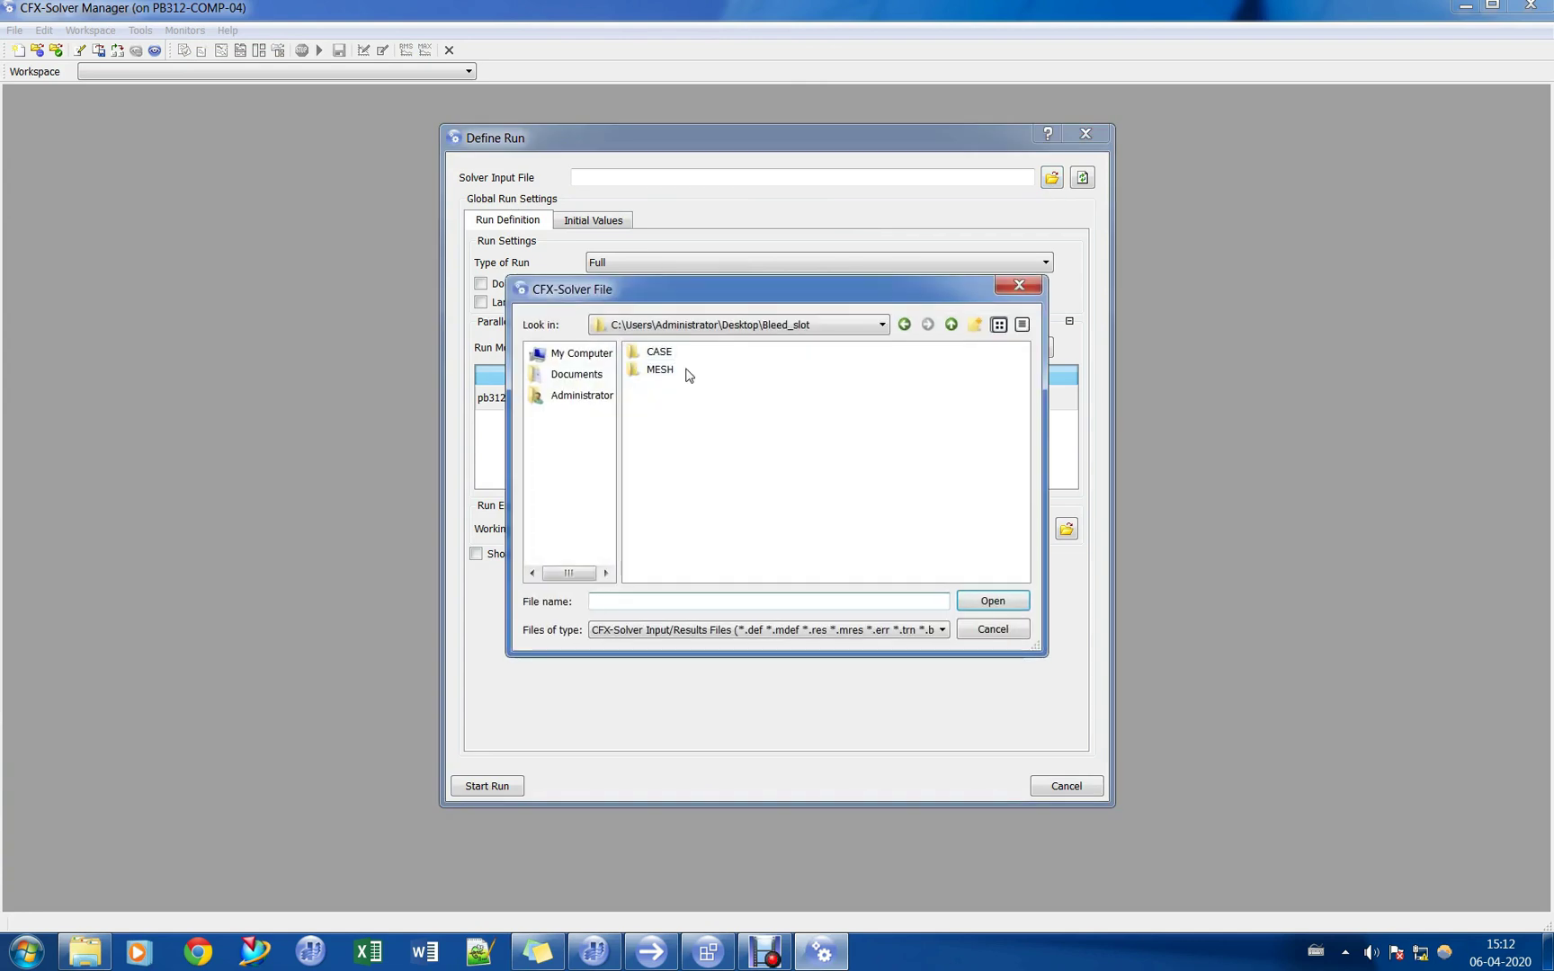
{"action": "double_click", "coordinate": [658, 360]}
{"action": "double_click", "coordinate": [690, 379]}
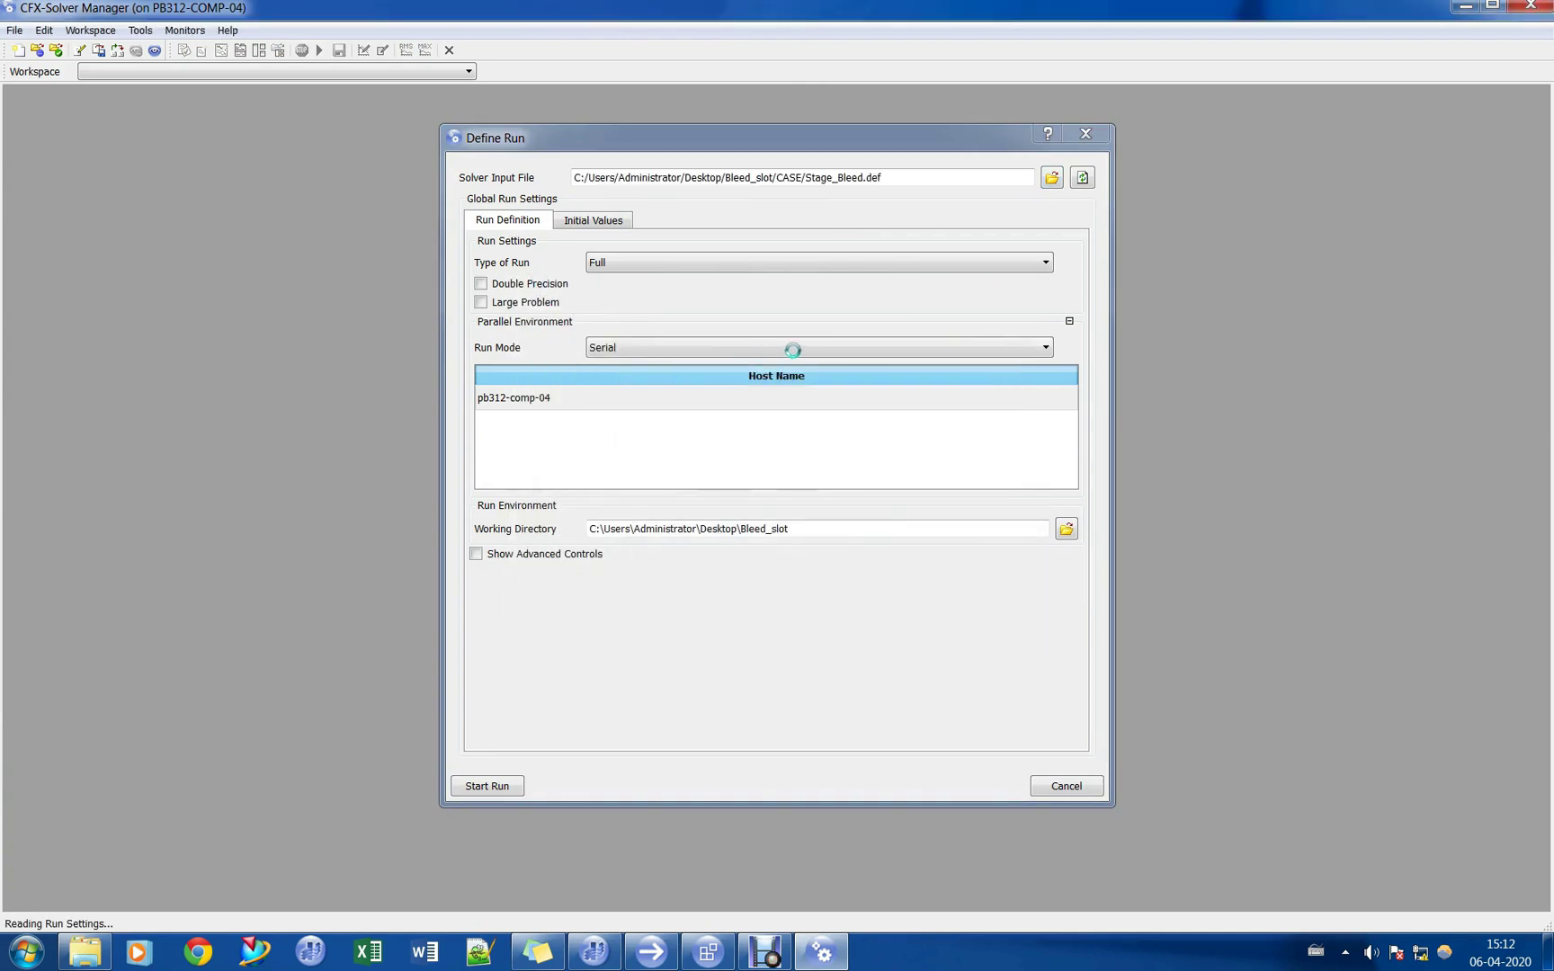
Configure the run for IBM MPI Local Parallel with 6 partitions on the local host.
{"action": "left_click", "coordinate": [832, 354]}
{"action": "left_click", "coordinate": [797, 410]}
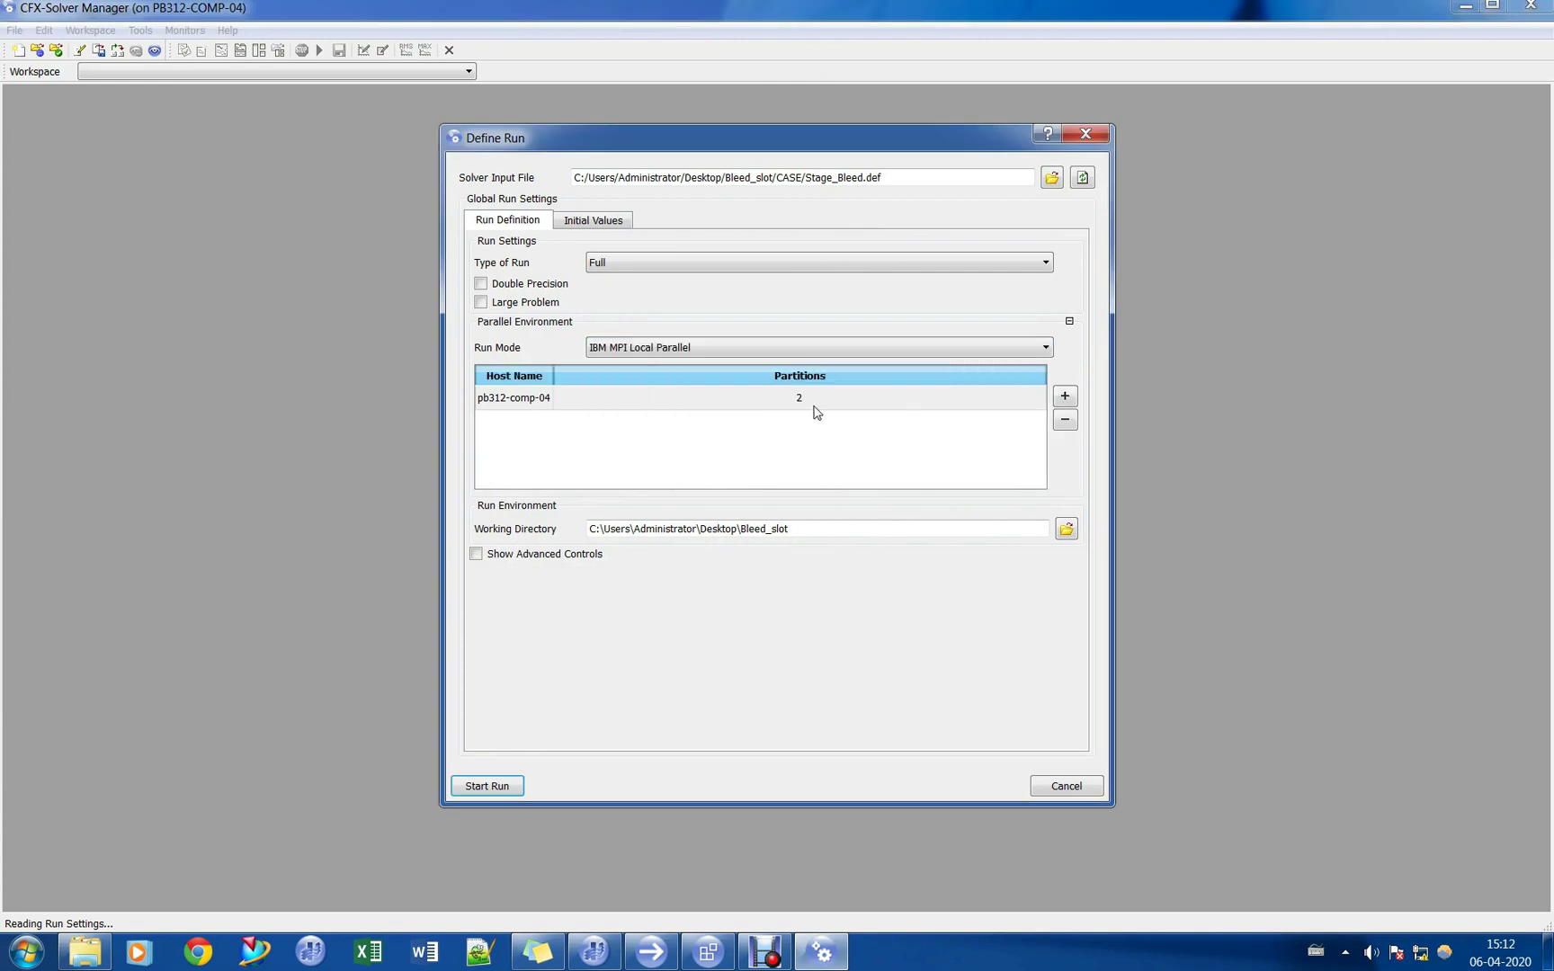
{"action": "left_click", "coordinate": [1034, 399]}
{"action": "type", "text": "5"}
Set the run's working directory to the Bleed_slot/CASE folder.
{"action": "left_click", "coordinate": [1067, 529]}
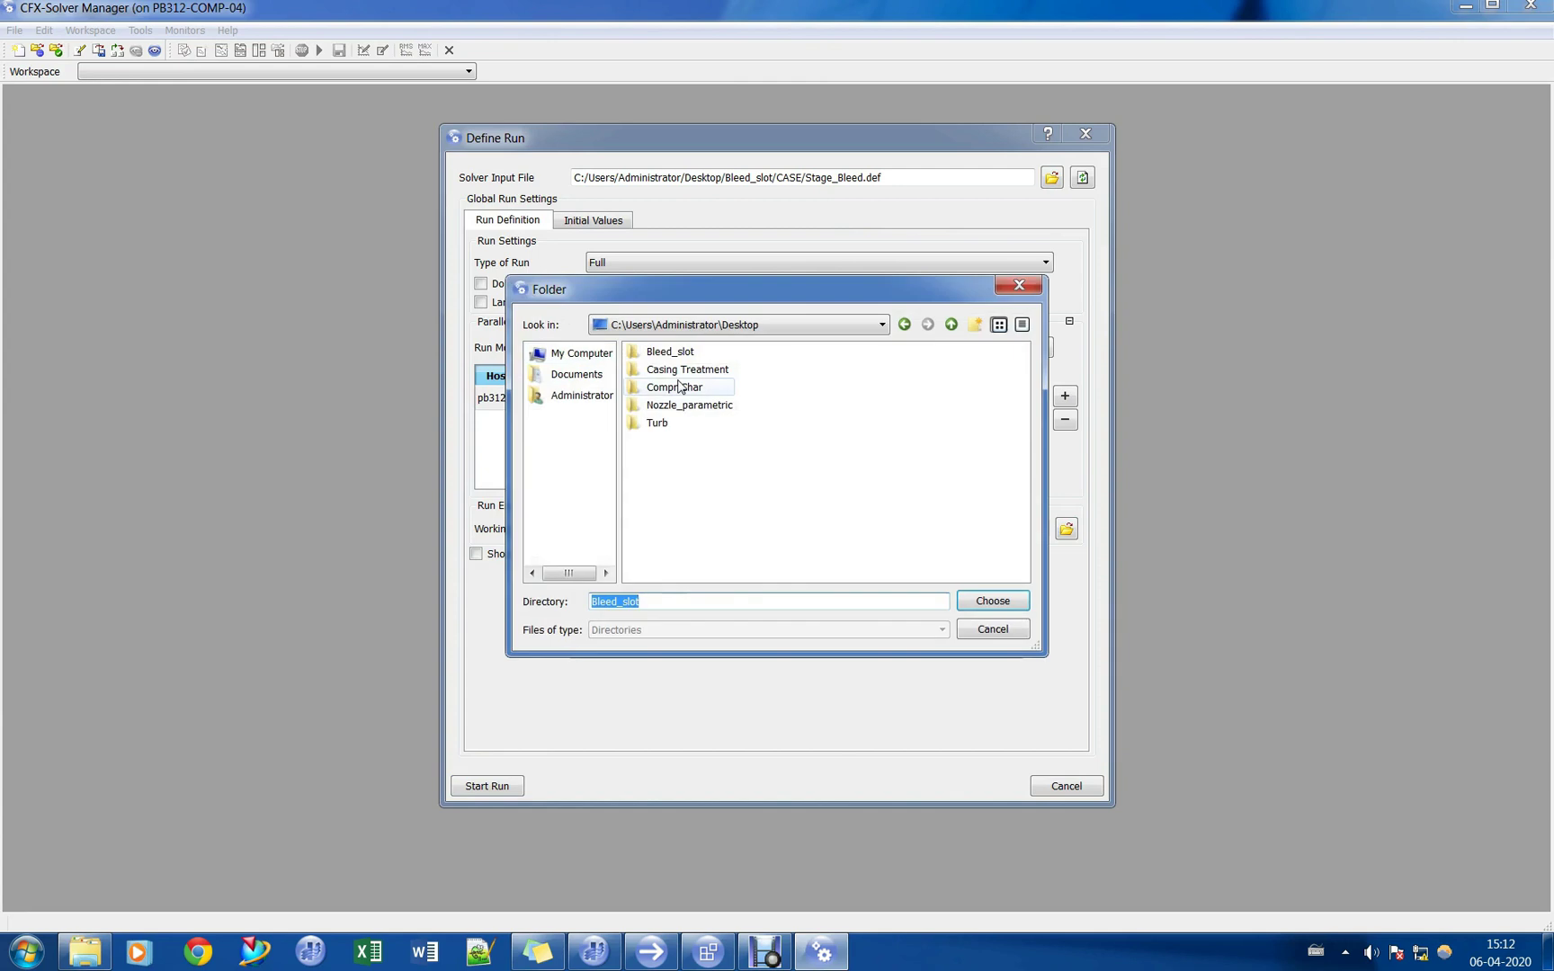
{"action": "double_click", "coordinate": [670, 352]}
{"action": "double_click", "coordinate": [677, 352]}
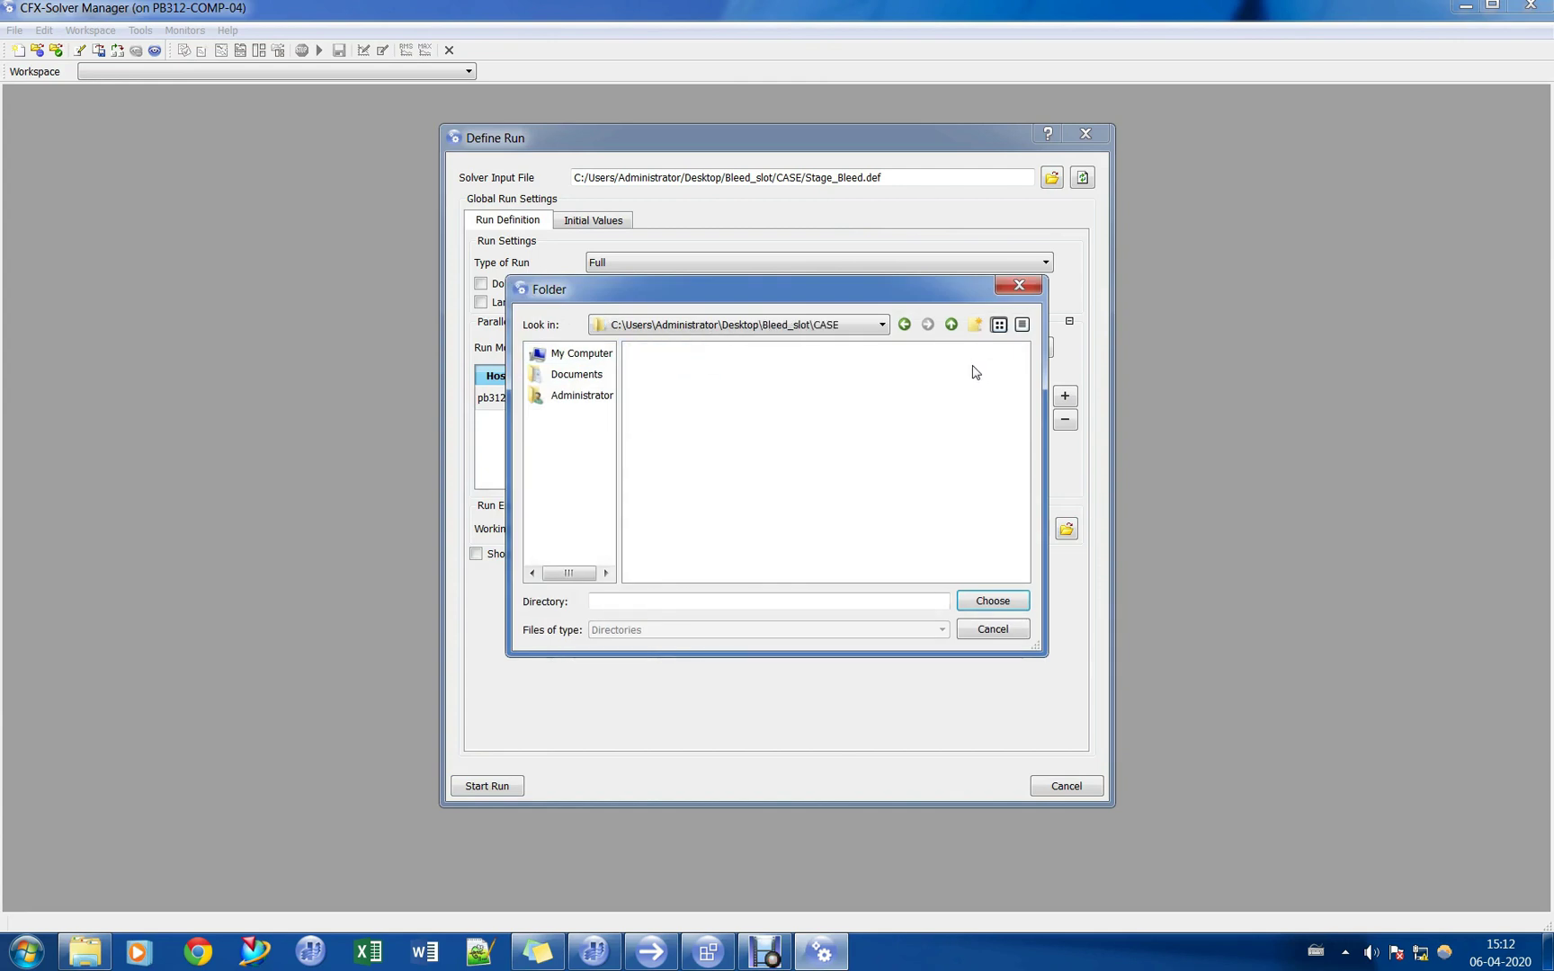
{"action": "left_click", "coordinate": [992, 601]}
Enable the initial values specification with Stage_001.res from the CASE folder and start the solver run.
{"action": "left_click", "coordinate": [598, 222]}
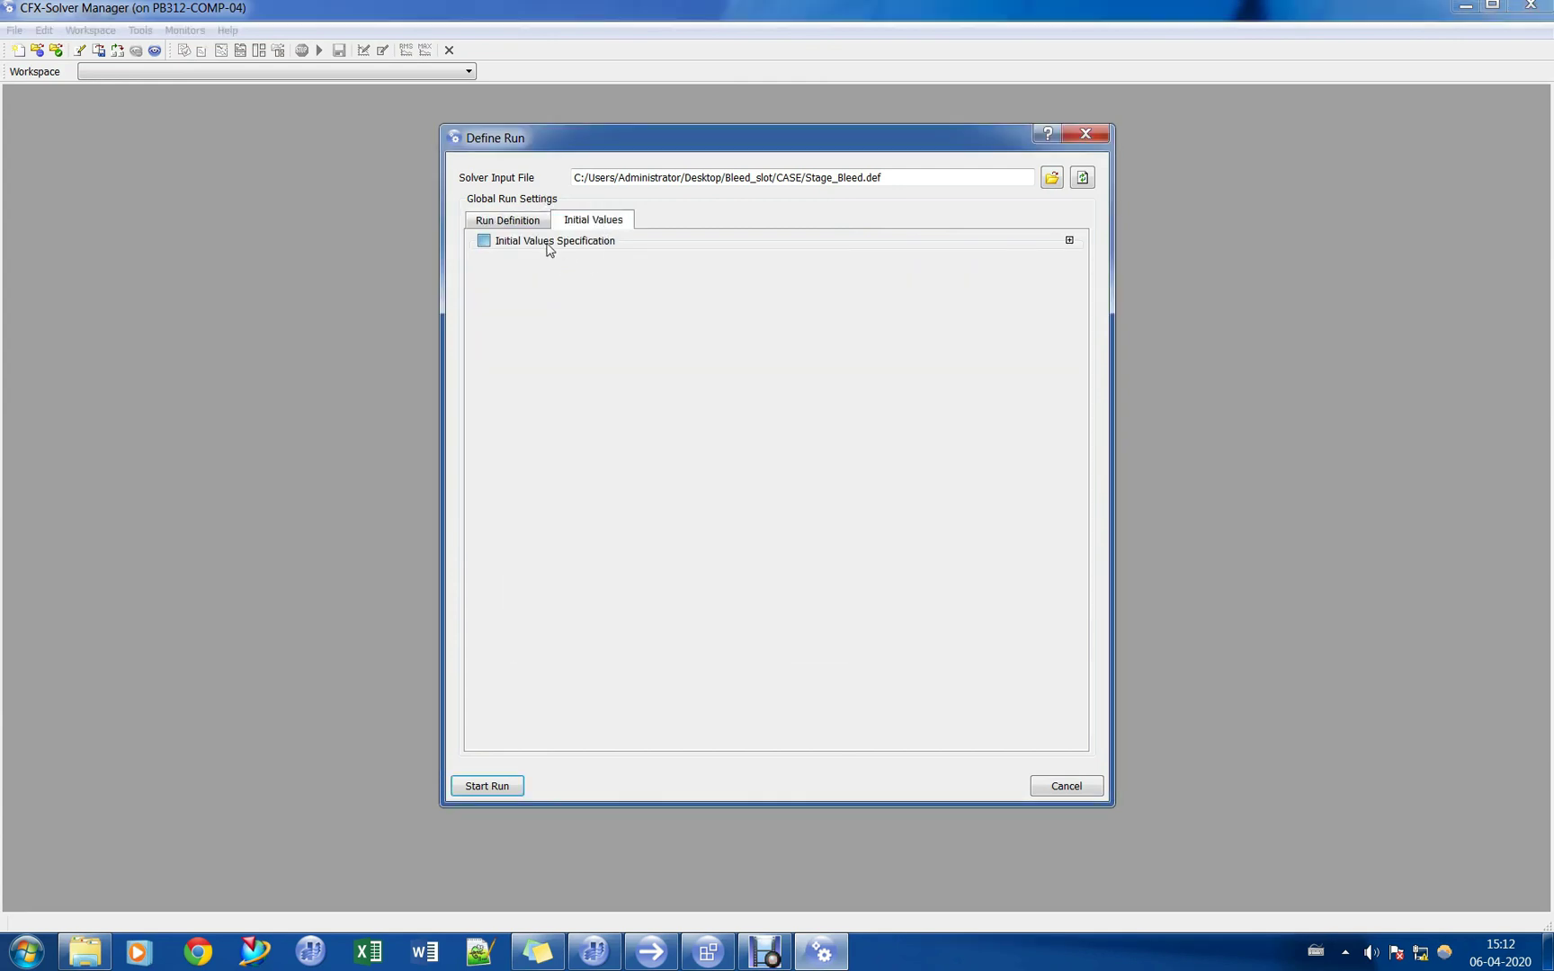
{"action": "left_click", "coordinate": [549, 245]}
{"action": "left_click", "coordinate": [1059, 367]}
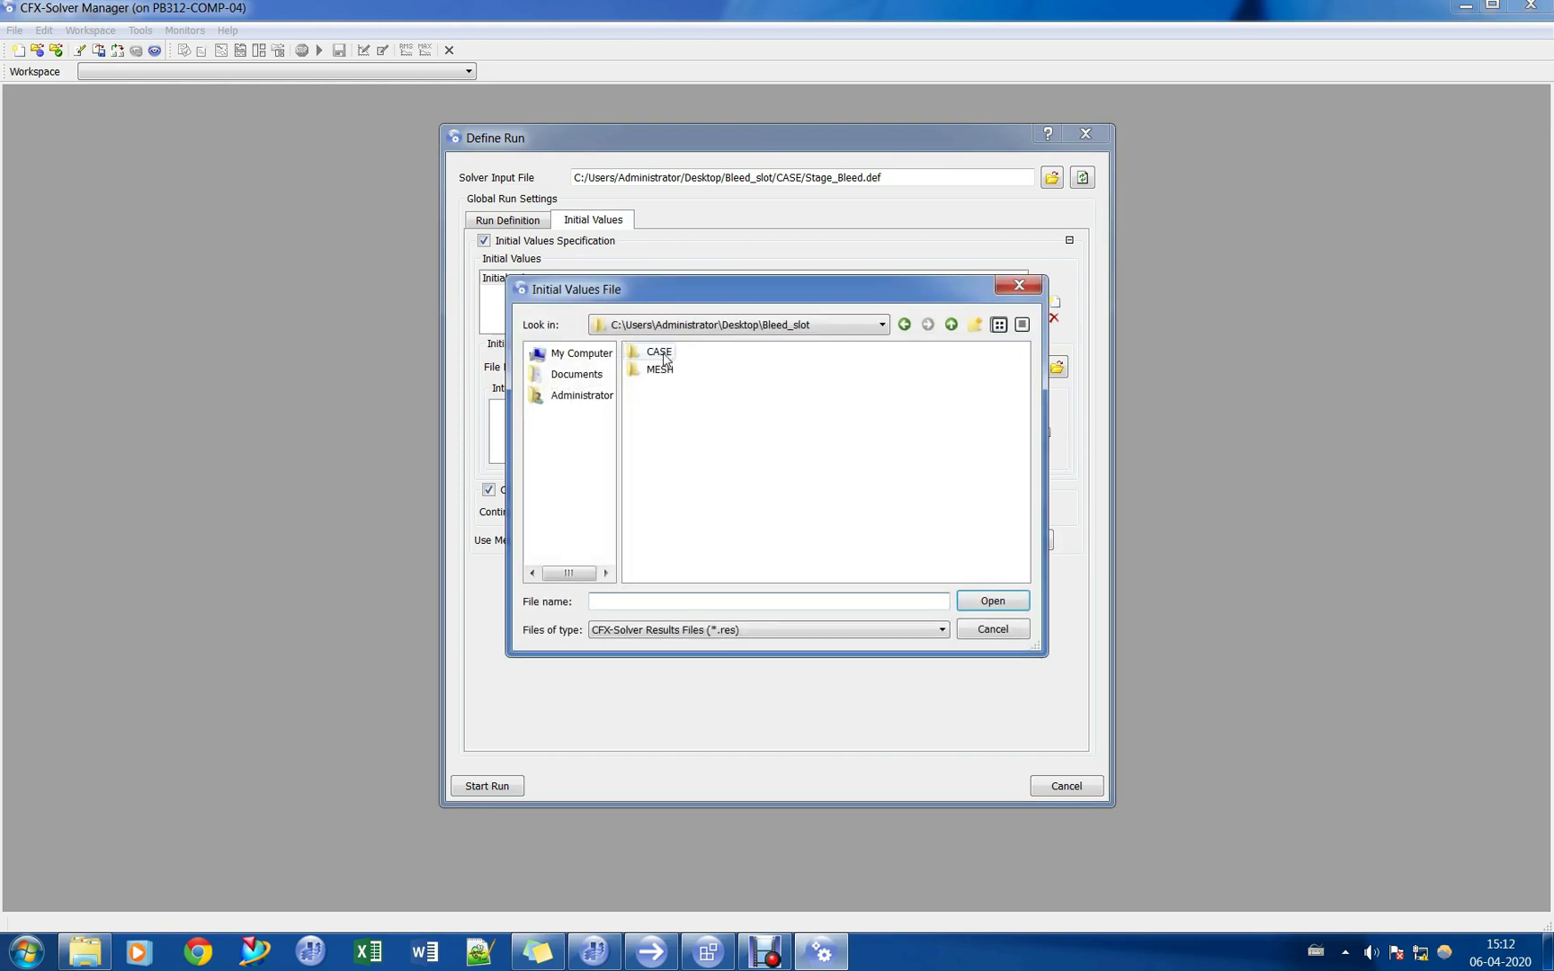
{"action": "double_click", "coordinate": [659, 352]}
{"action": "double_click", "coordinate": [670, 351]}
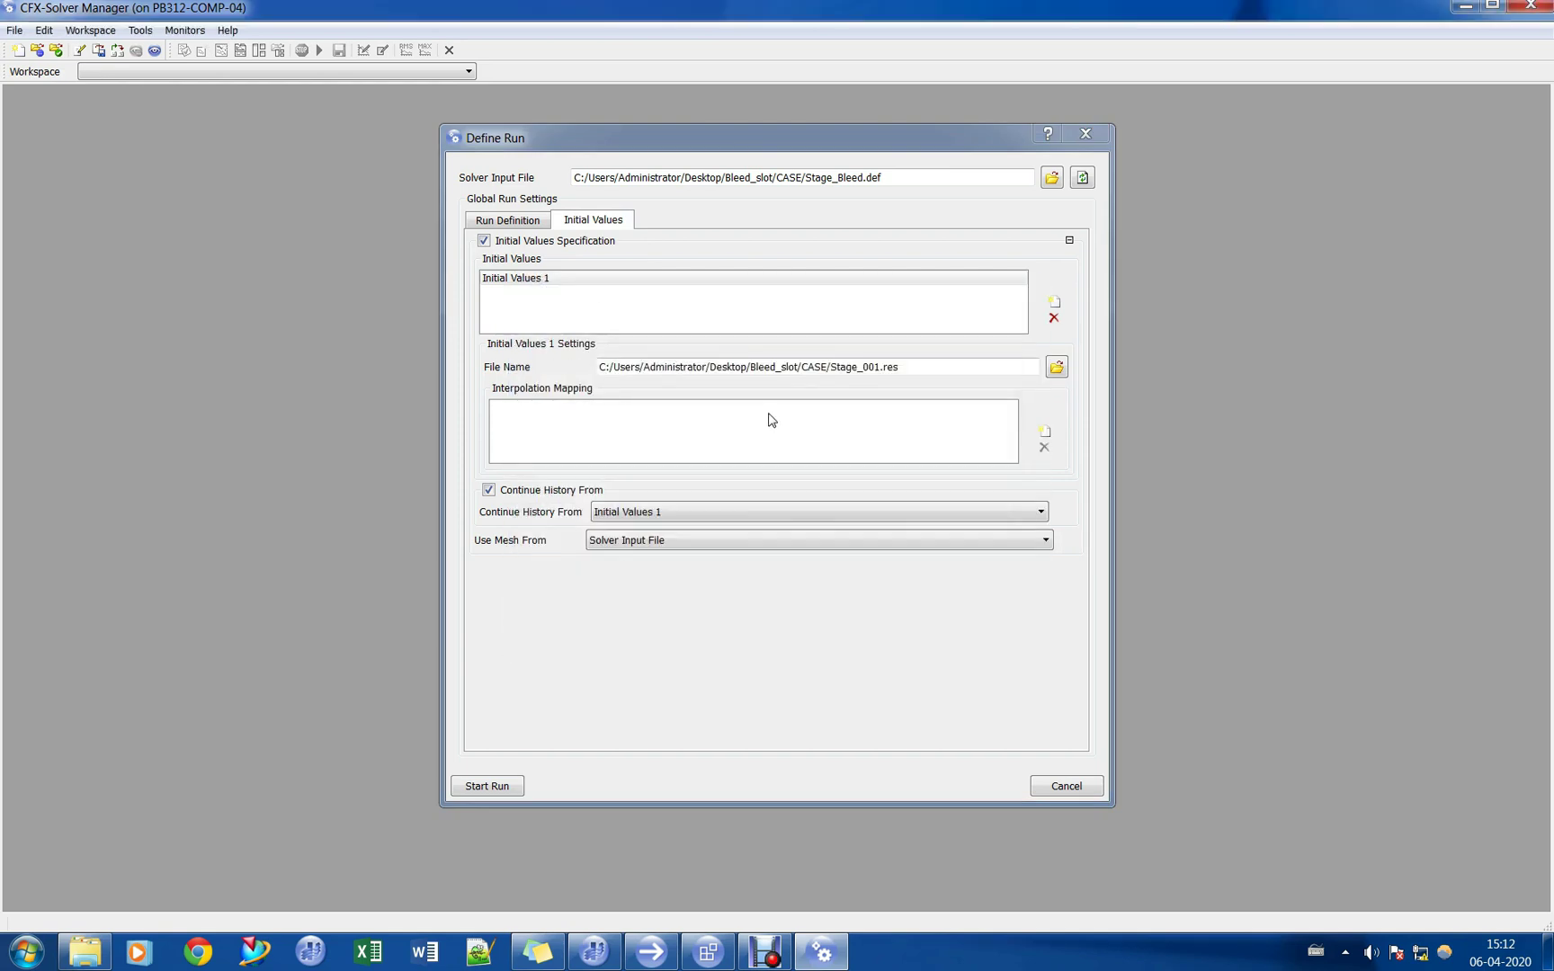
{"action": "left_click", "coordinate": [524, 223]}
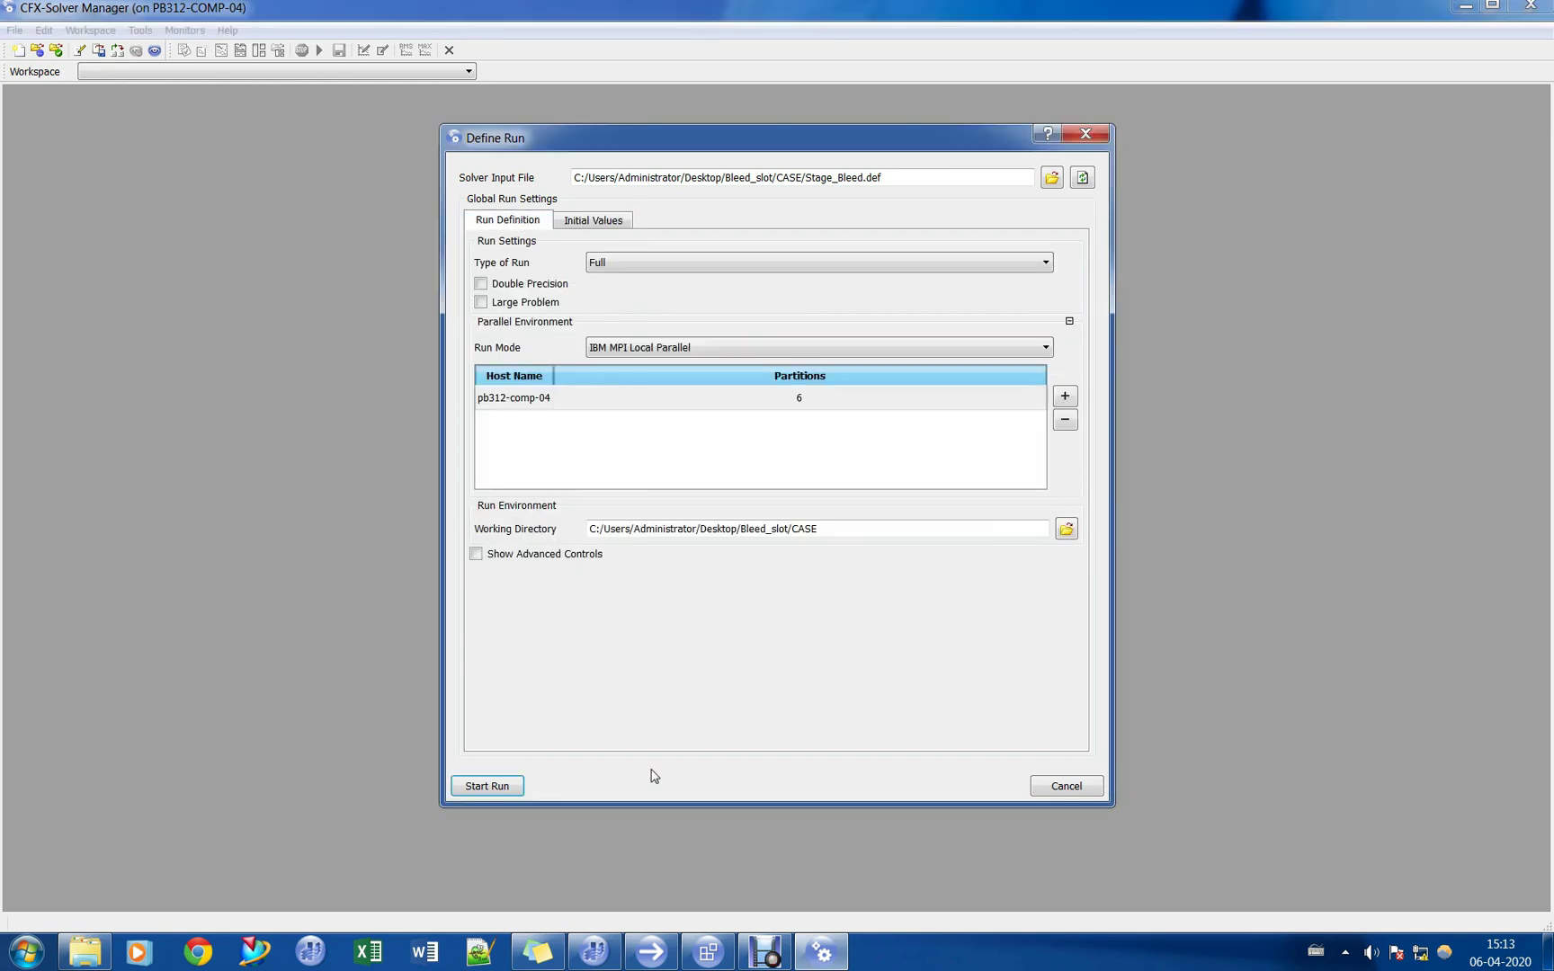
{"action": "left_click", "coordinate": [500, 789]}
{"action": "left_click_drag", "start_coordinate": [1242, 690], "coordinate": [1242, 689]}
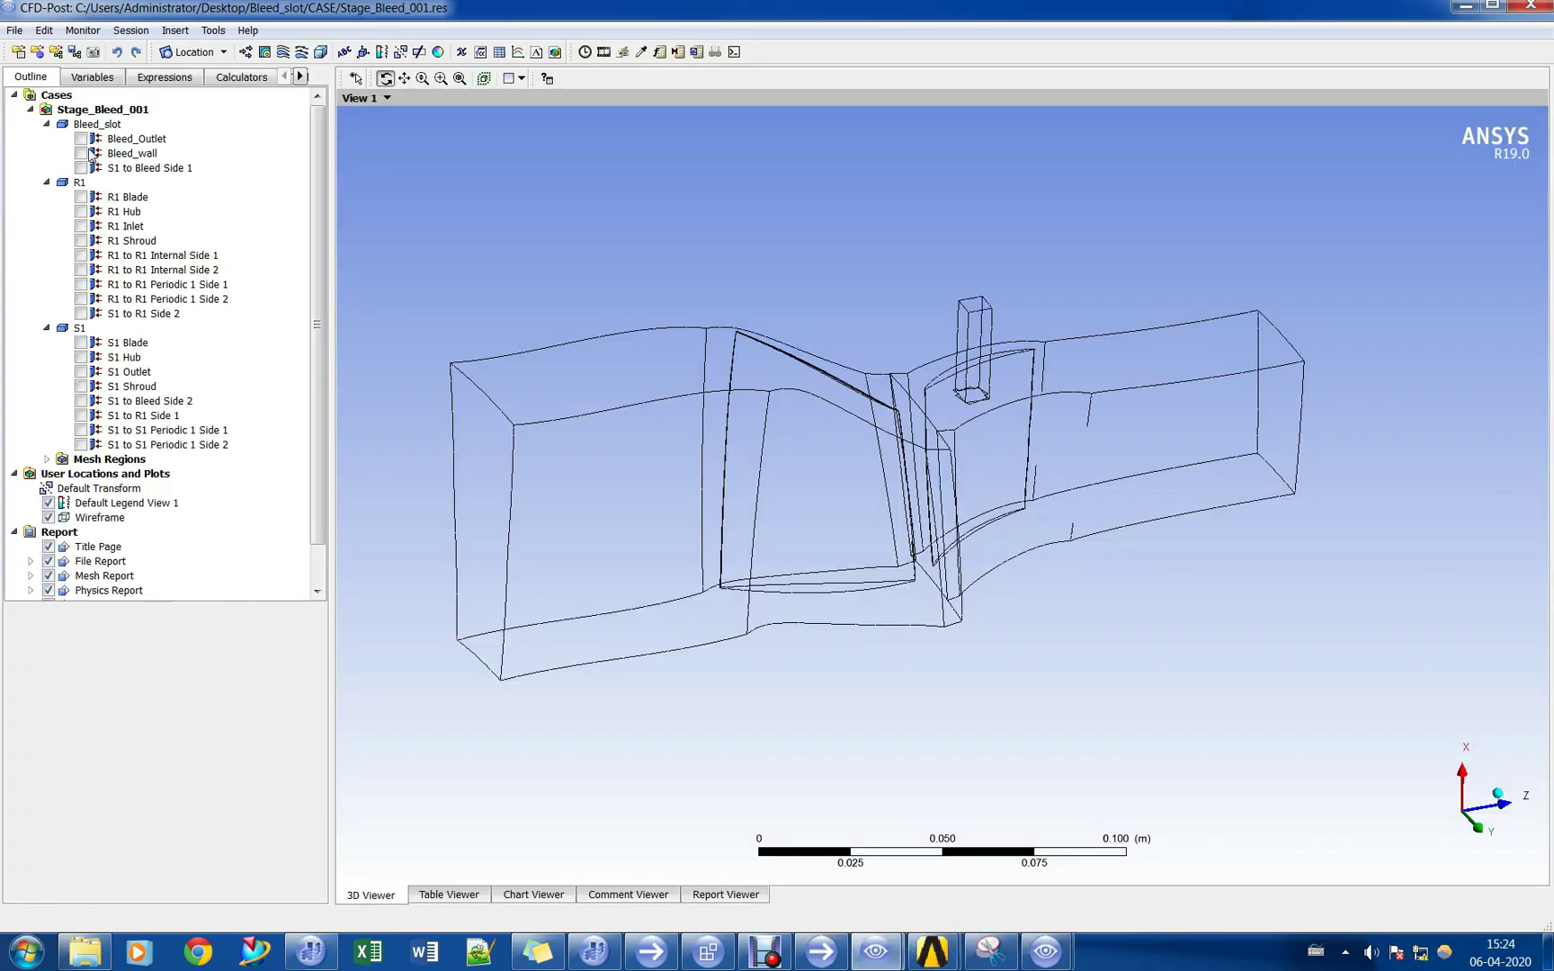
Show the Bleed_Outlet and Bleed_wall surfaces in the Stage_Bleed_001 results and render Bleed_wall with a transparency of 0.8.
{"action": "left_click", "coordinate": [80, 140]}
{"action": "left_click", "coordinate": [80, 153]}
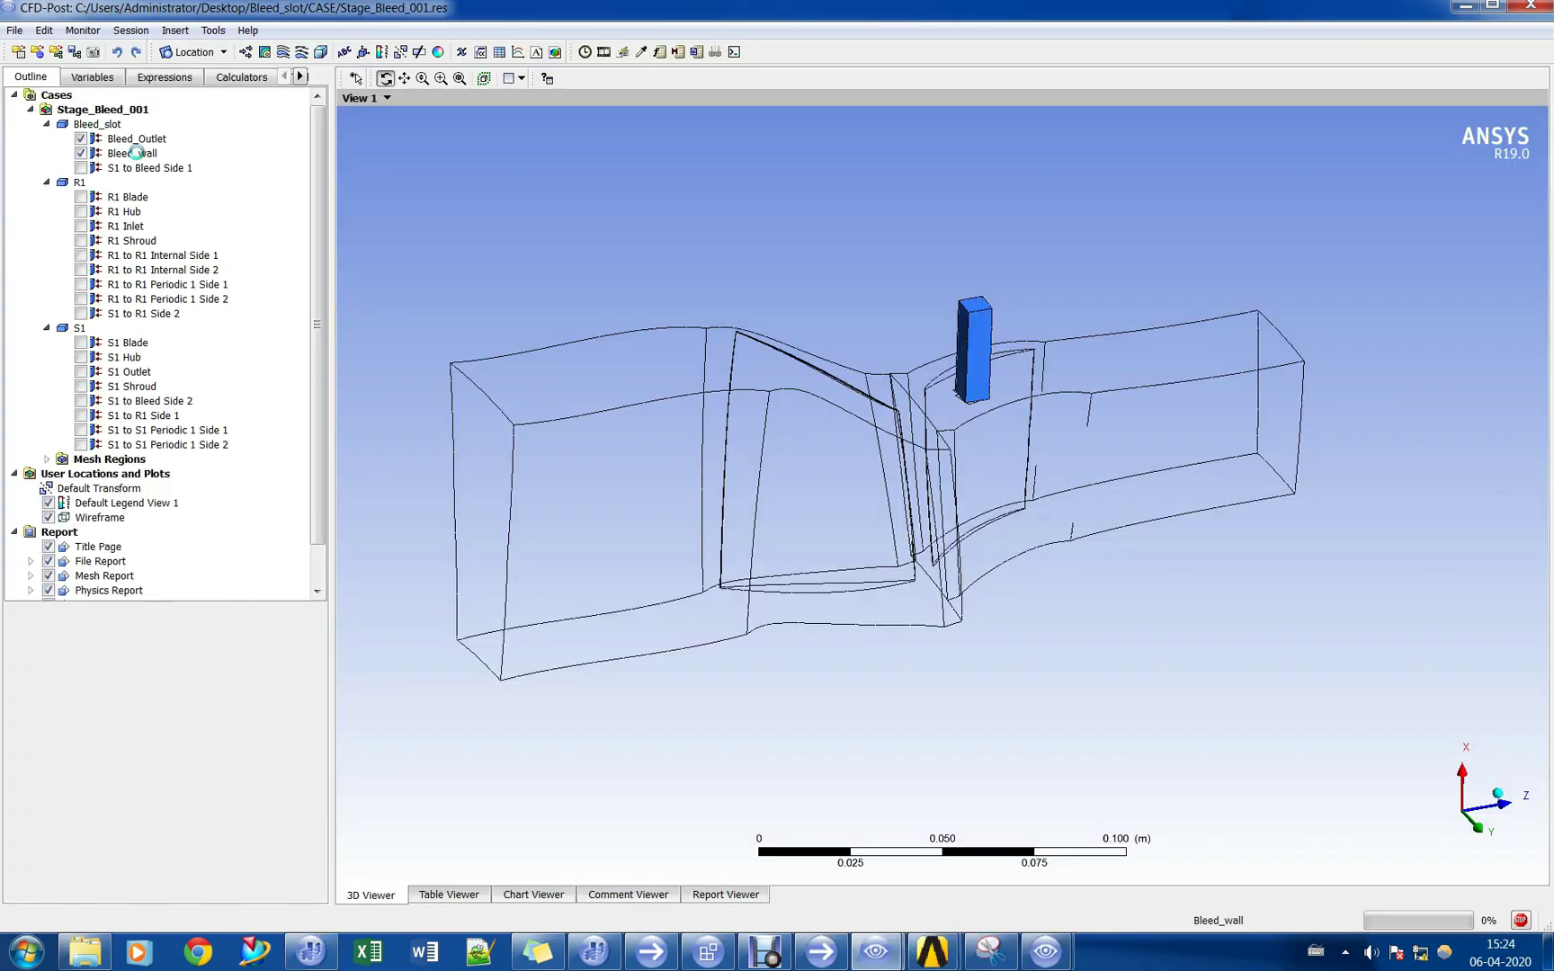
{"action": "left_click", "coordinate": [136, 153]}
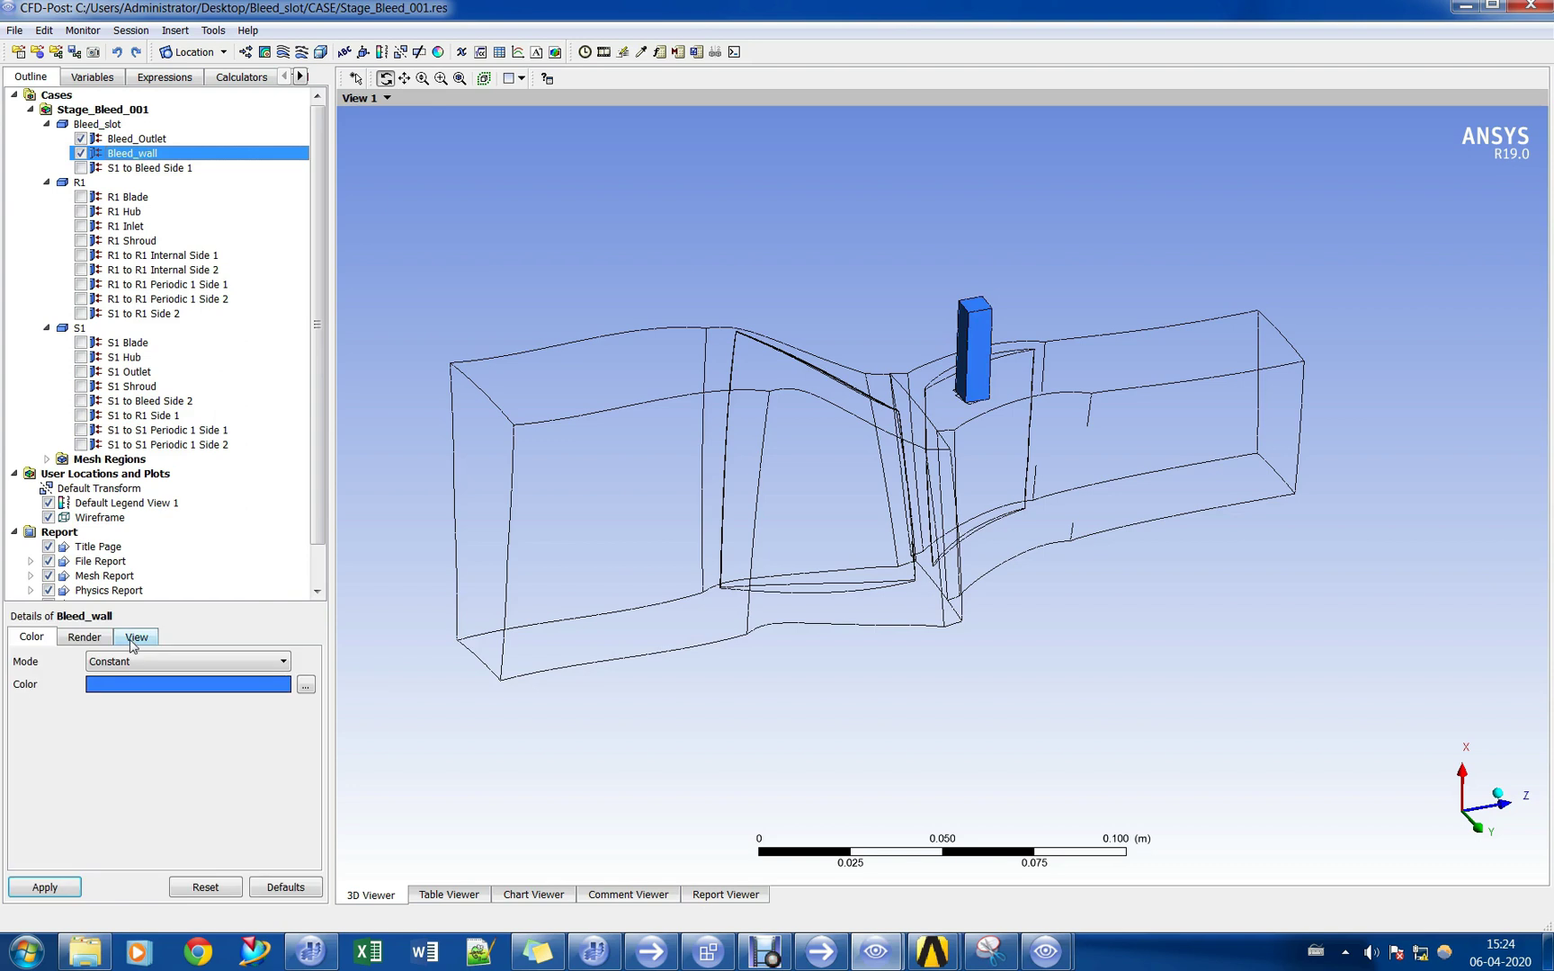
{"action": "left_click", "coordinate": [135, 640]}
{"action": "left_click", "coordinate": [84, 638]}
{"action": "left_click", "coordinate": [119, 680]}
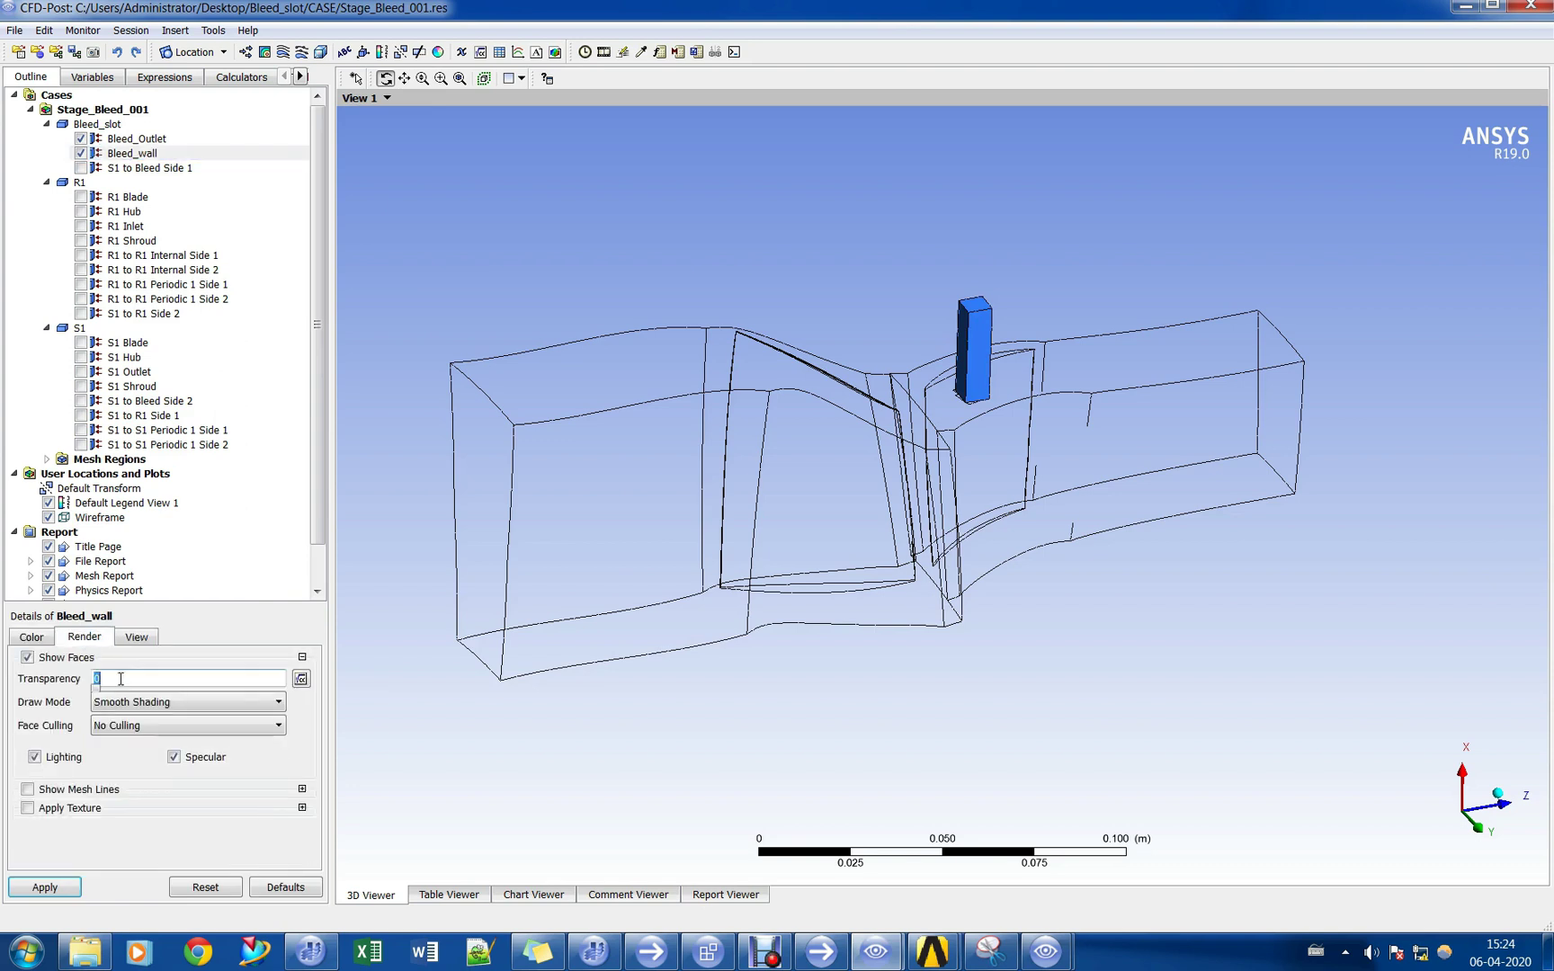
{"action": "left_click", "coordinate": [45, 887]}
{"action": "middle_click_drag", "start_coordinate": [594, 551], "coordinate": [1013, 279]}
{"action": "left_click_drag", "start_coordinate": [1014, 279], "coordinate": [760, 341]}
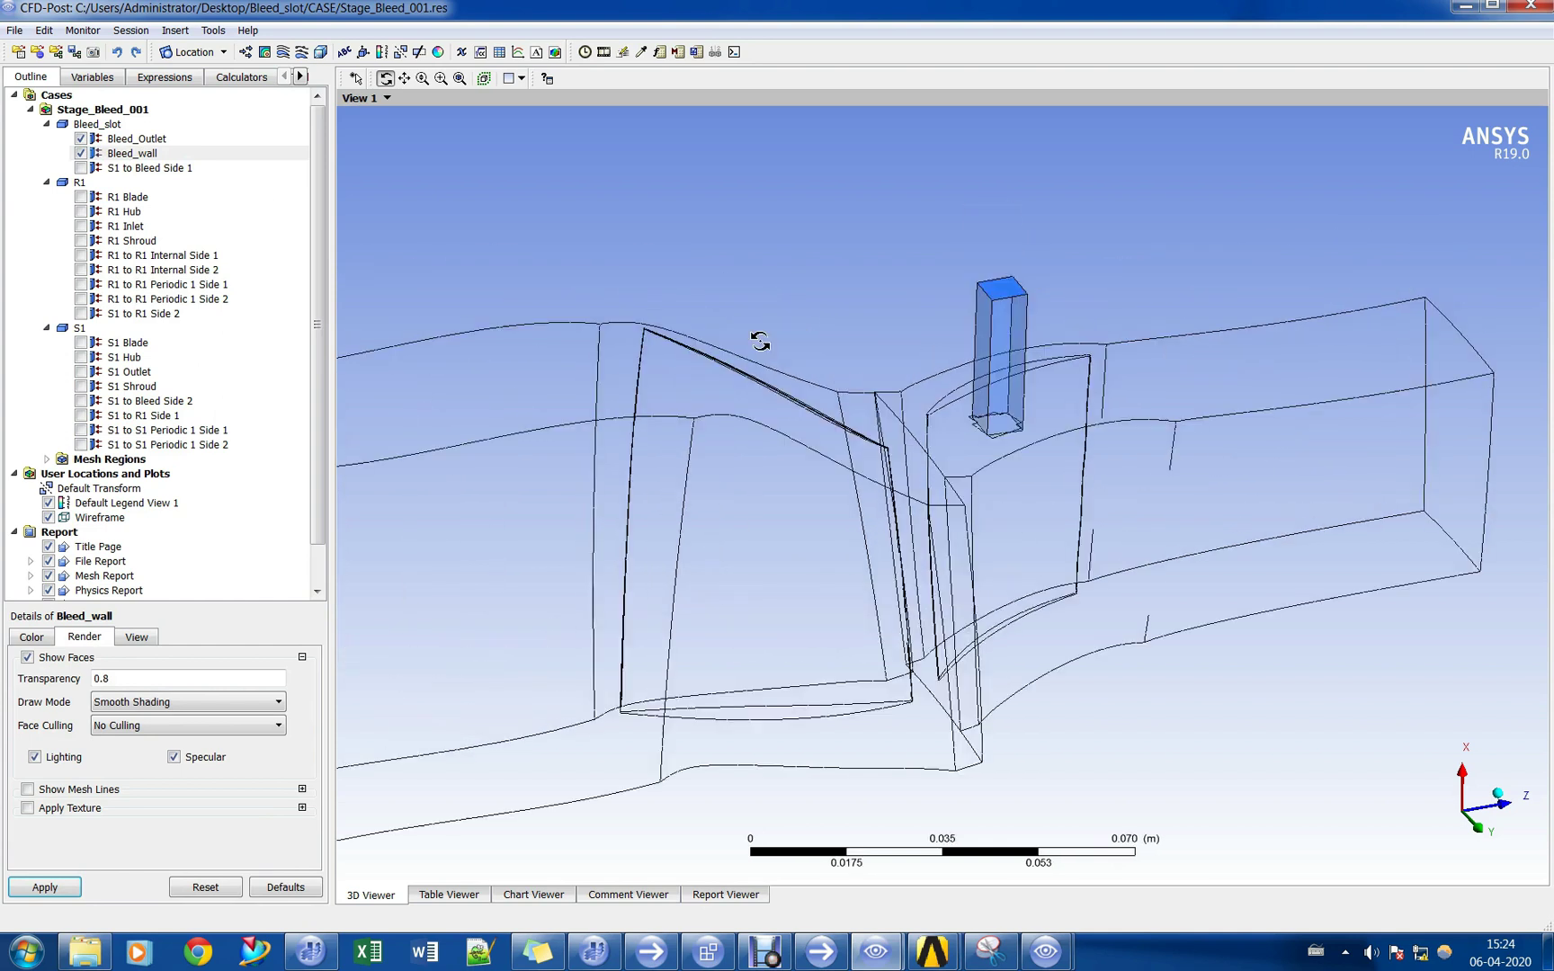
Hide the Bleed_Outlet surface and insert Vector 1, a velocity vector plot located on Bleed_Outlet.
{"action": "left_click", "coordinate": [81, 138]}
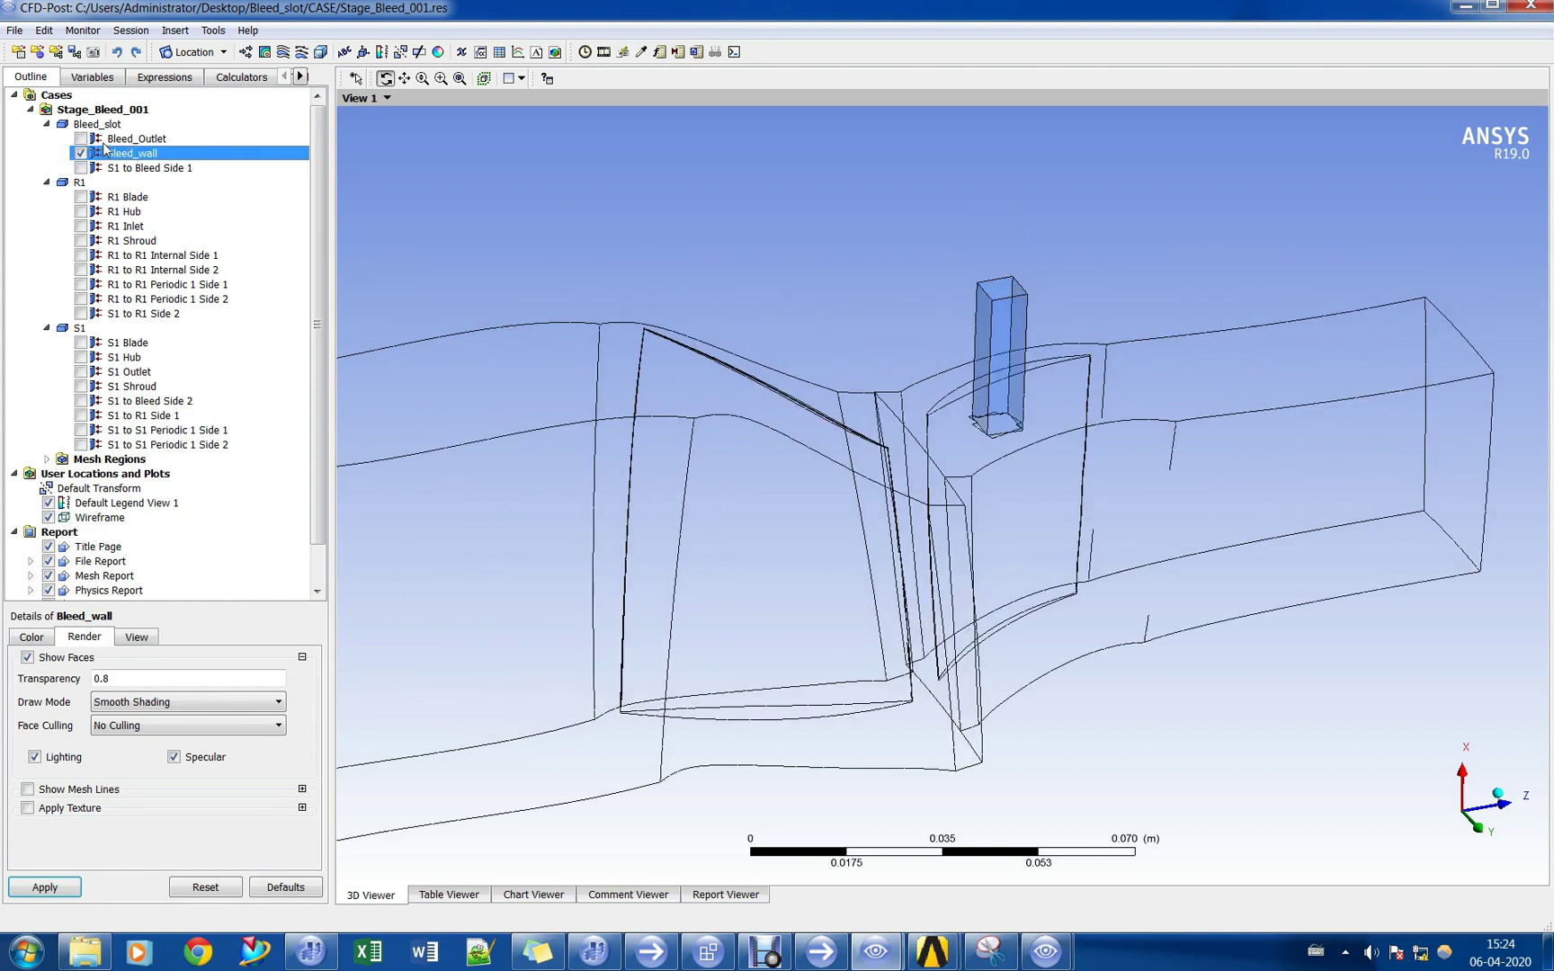
{"action": "left_click", "coordinate": [245, 52]}
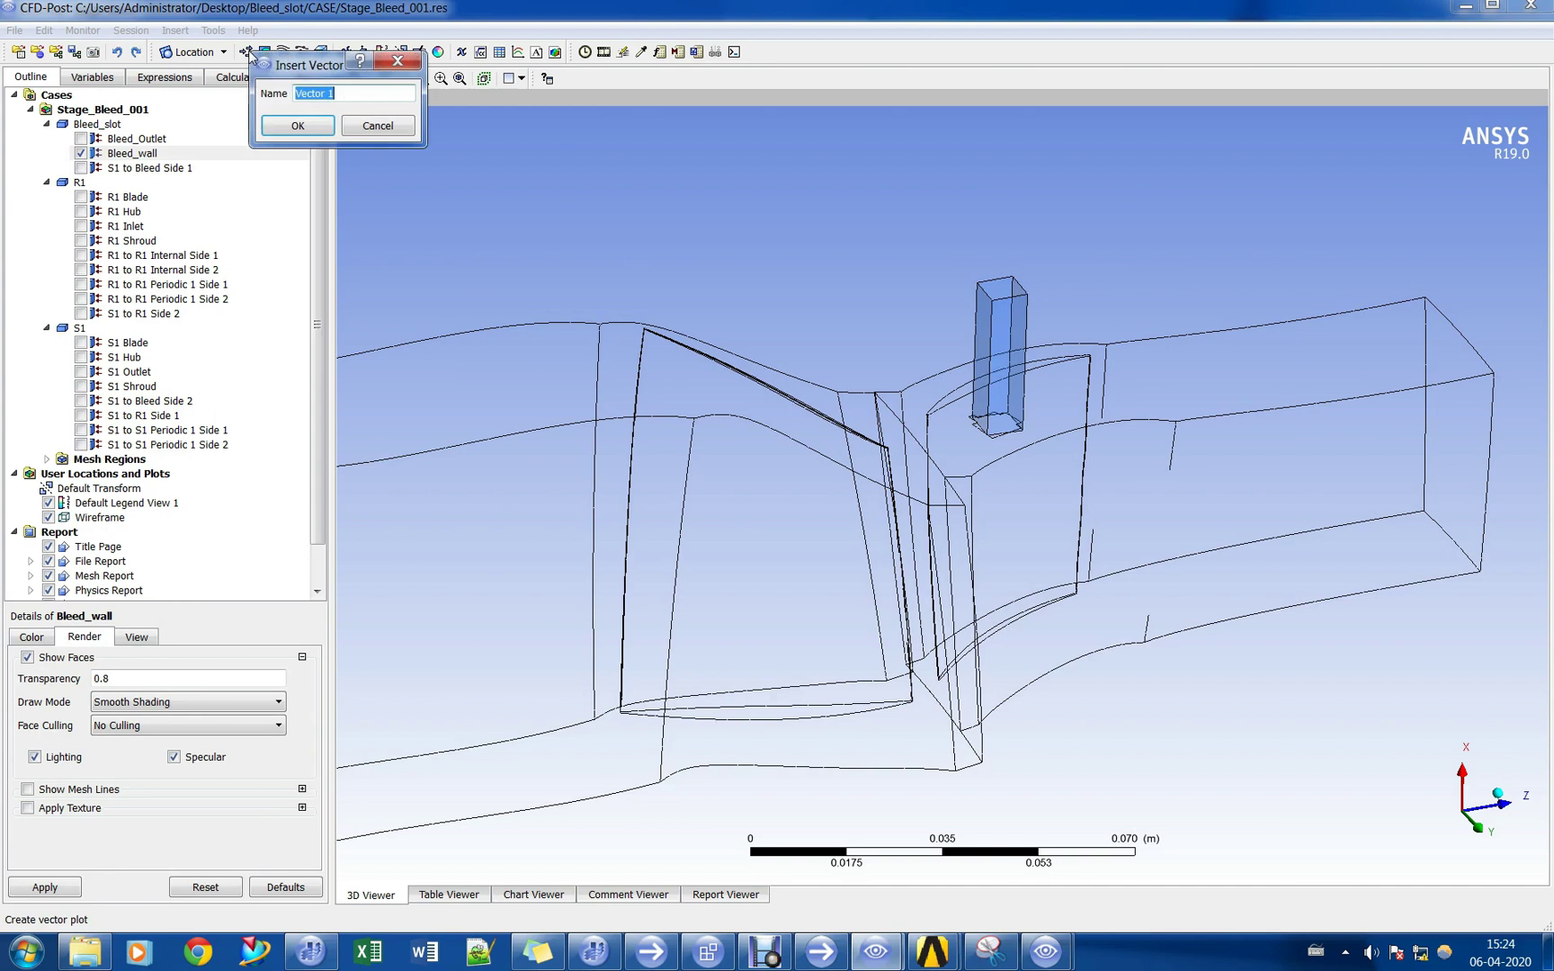
{"action": "left_click", "coordinate": [290, 125]}
{"action": "left_click", "coordinate": [112, 703]}
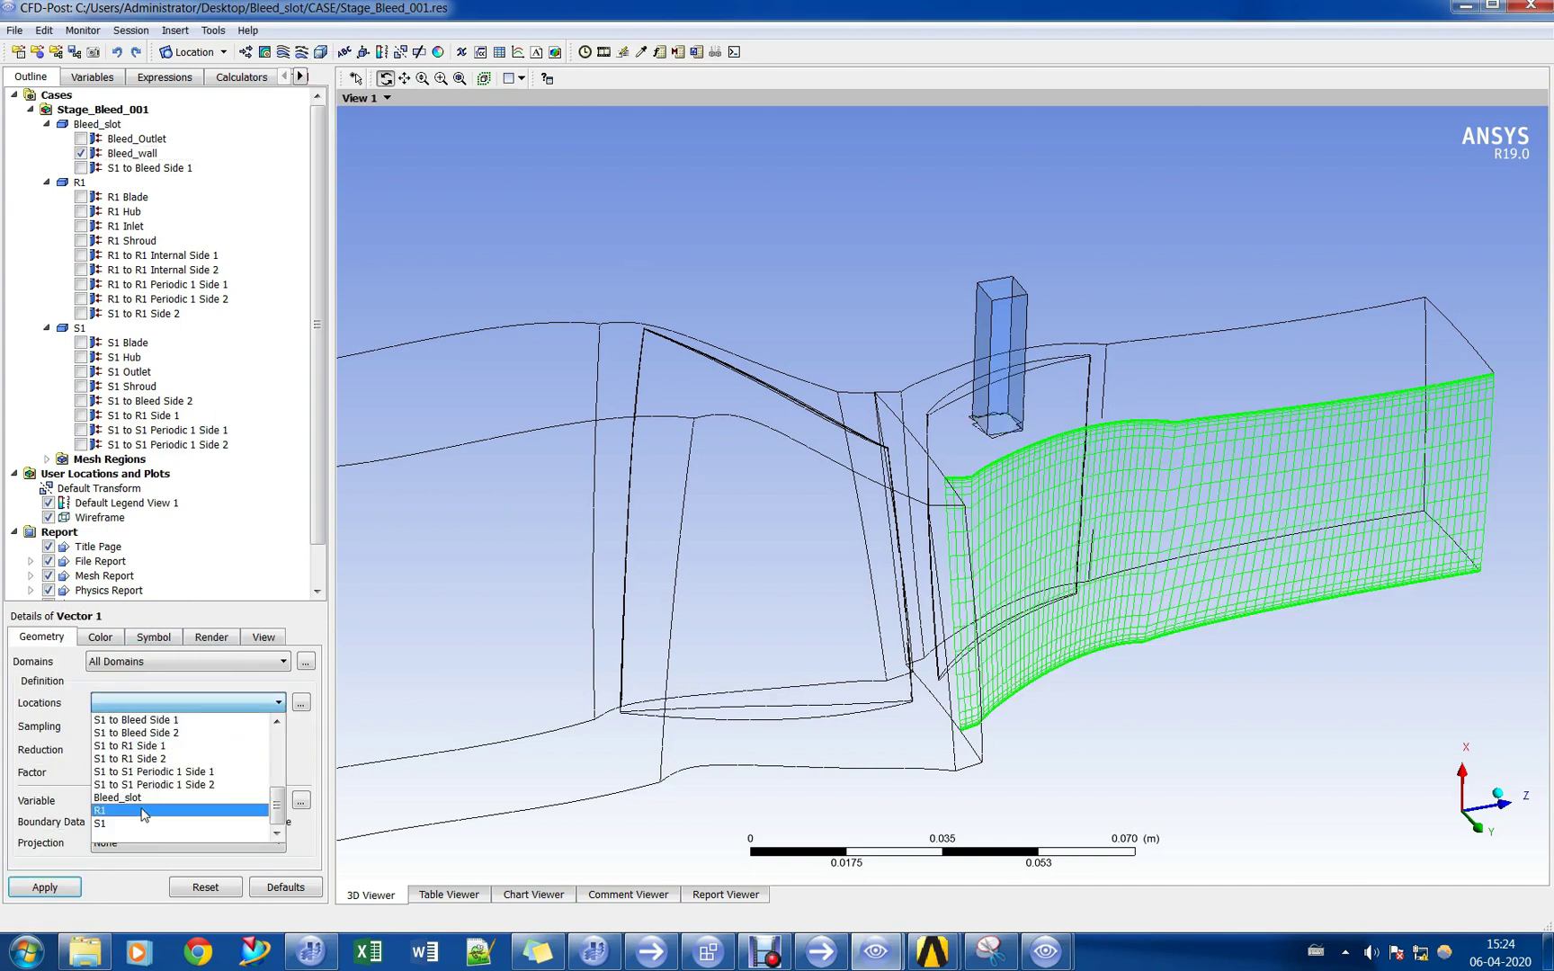
{"action": "scroll", "coordinate": [162, 773], "scroll_direction": "up", "scroll_amount": 5}
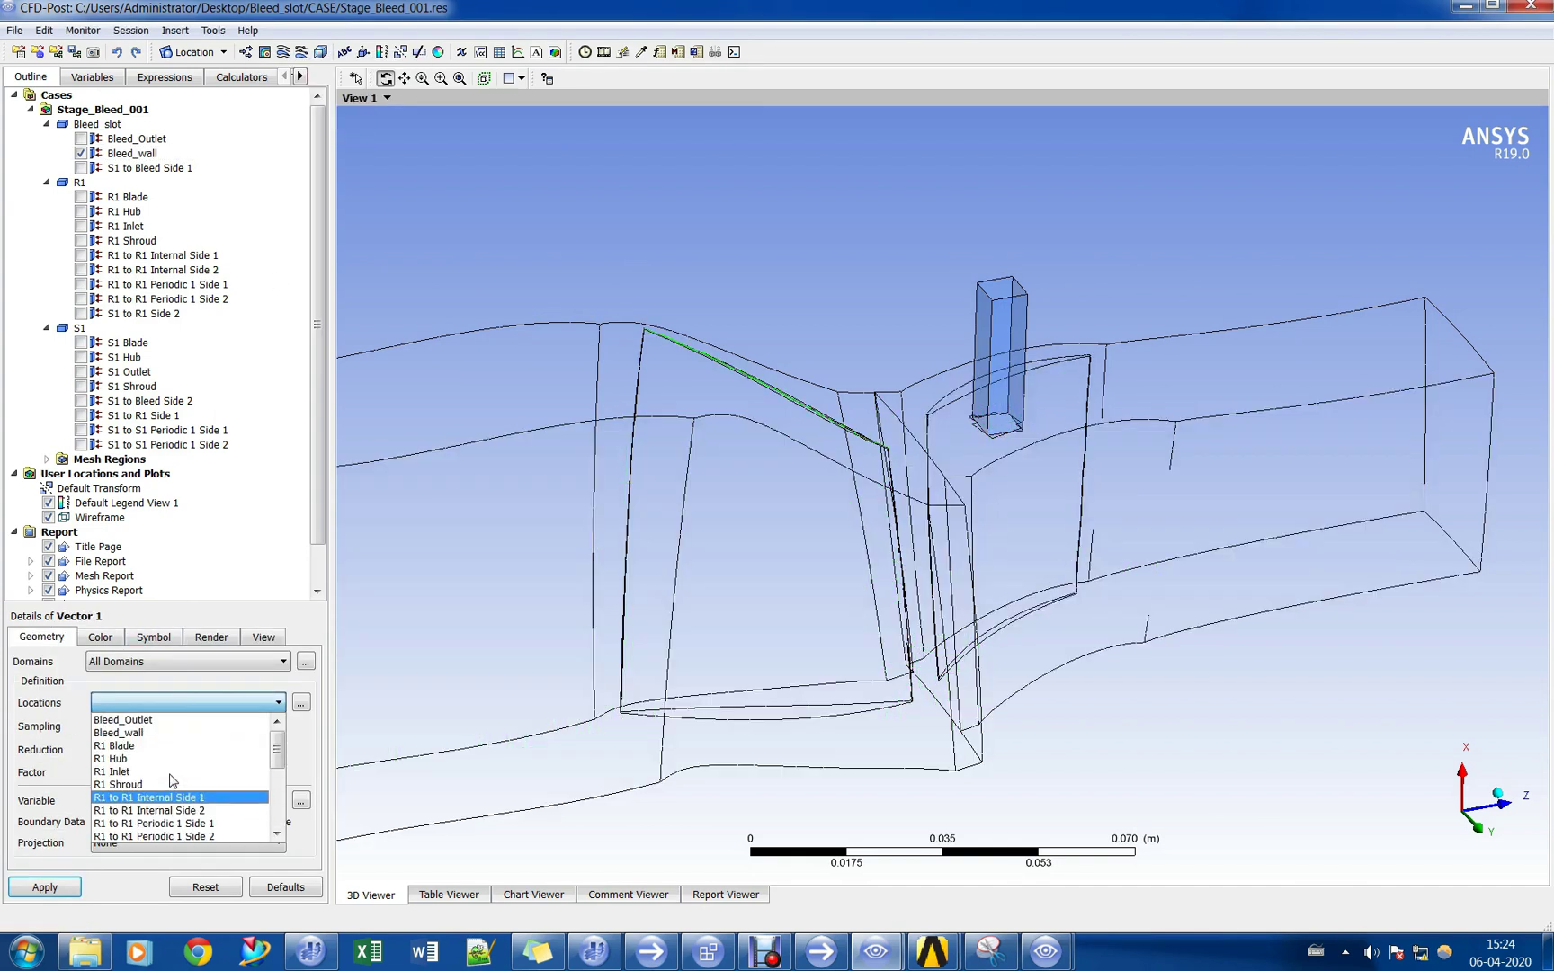
{"action": "left_click", "coordinate": [163, 720]}
{"action": "left_click", "coordinate": [72, 887]}
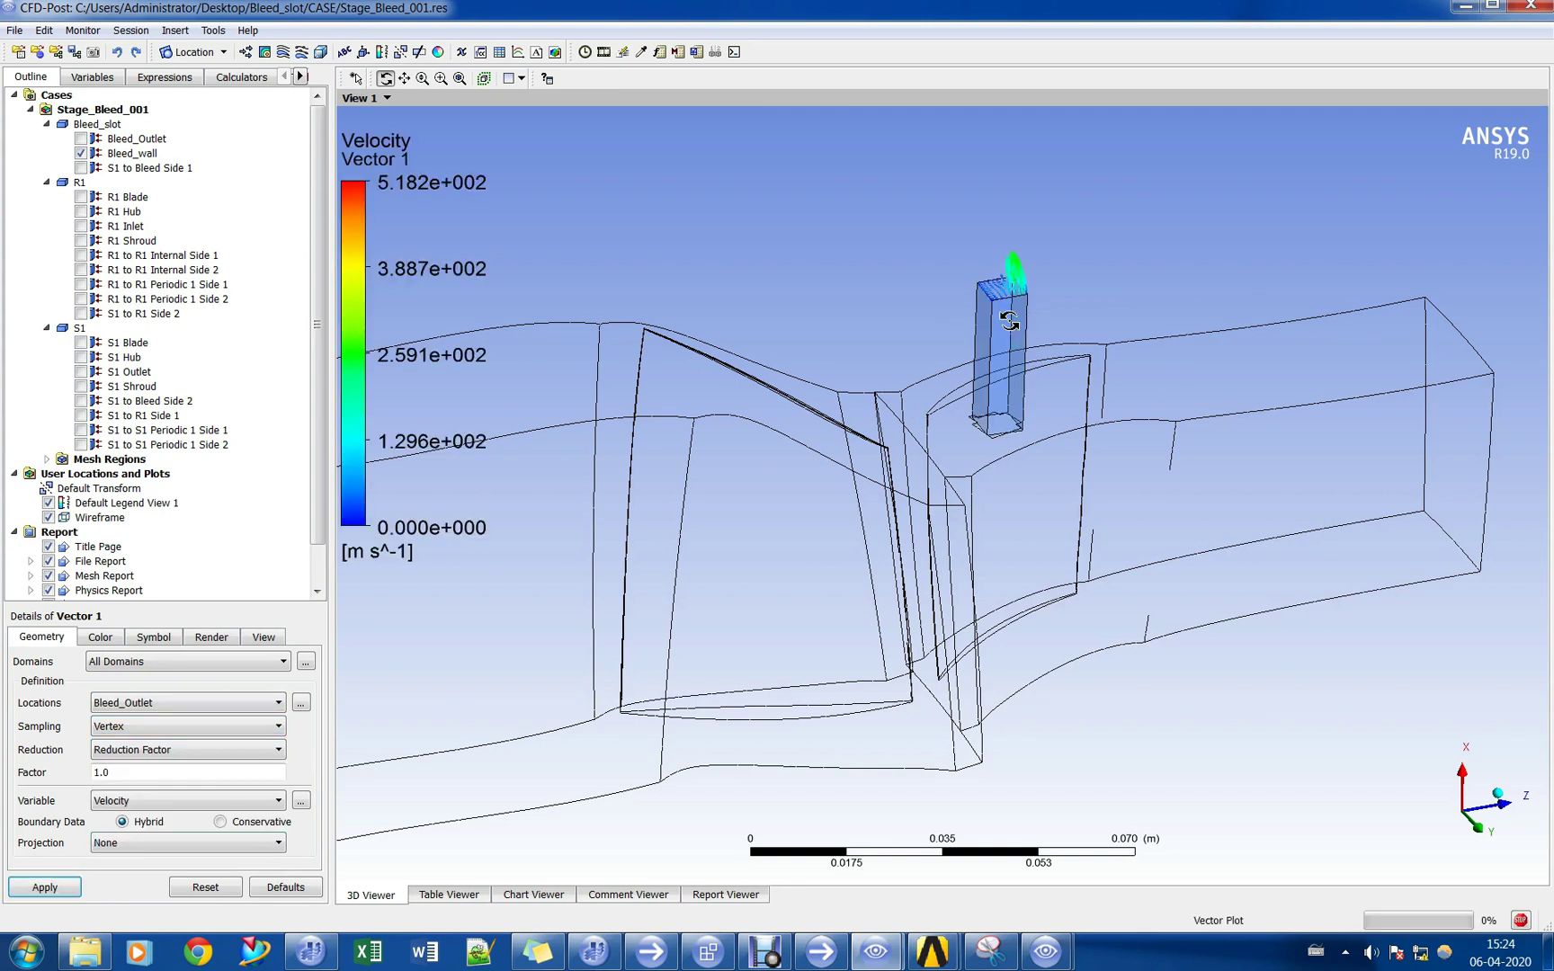
Calculate the massFlow at S1 Outlet with the Function Calculator.
{"action": "scroll", "coordinate": [1033, 328], "scroll_direction": "up", "scroll_amount": 5}
{"action": "mouse_move", "coordinate": [992, 430]}
{"action": "left_mouse_down"}
{"action": "mouse_move", "coordinate": [981, 451]}
{"action": "mouse_move", "coordinate": [967, 357]}
{"action": "mouse_move", "coordinate": [993, 407]}
{"action": "left_mouse_up"}
{"action": "scroll", "coordinate": [993, 409], "scroll_direction": "up", "scroll_amount": 4}
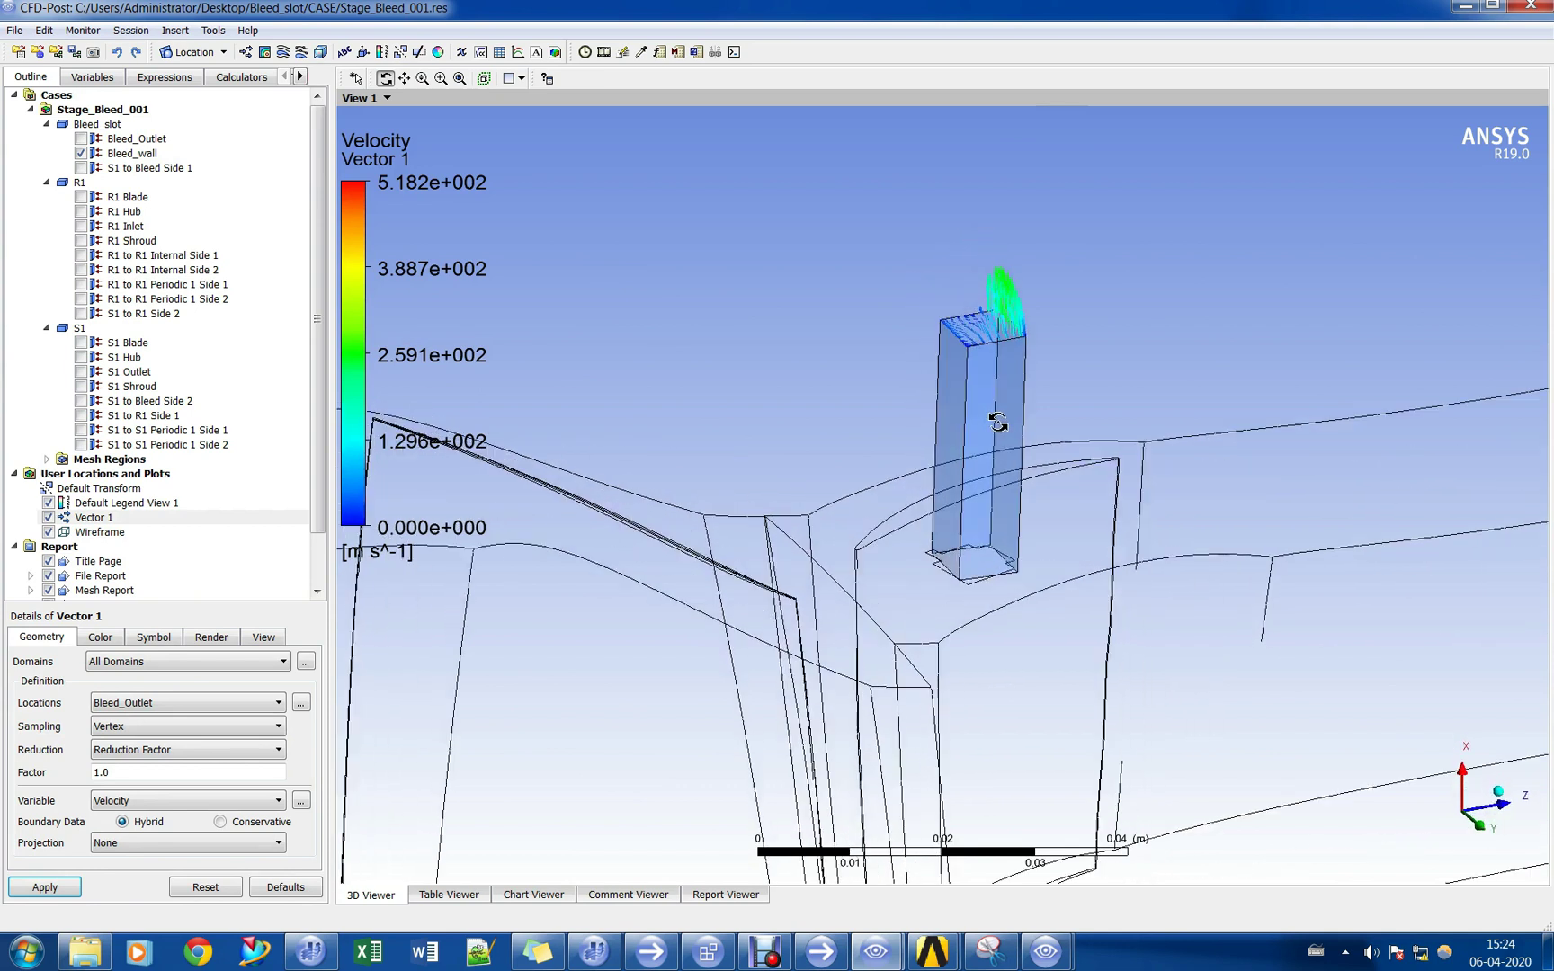
{"action": "scroll", "coordinate": [1002, 418], "scroll_direction": "up", "scroll_amount": 2}
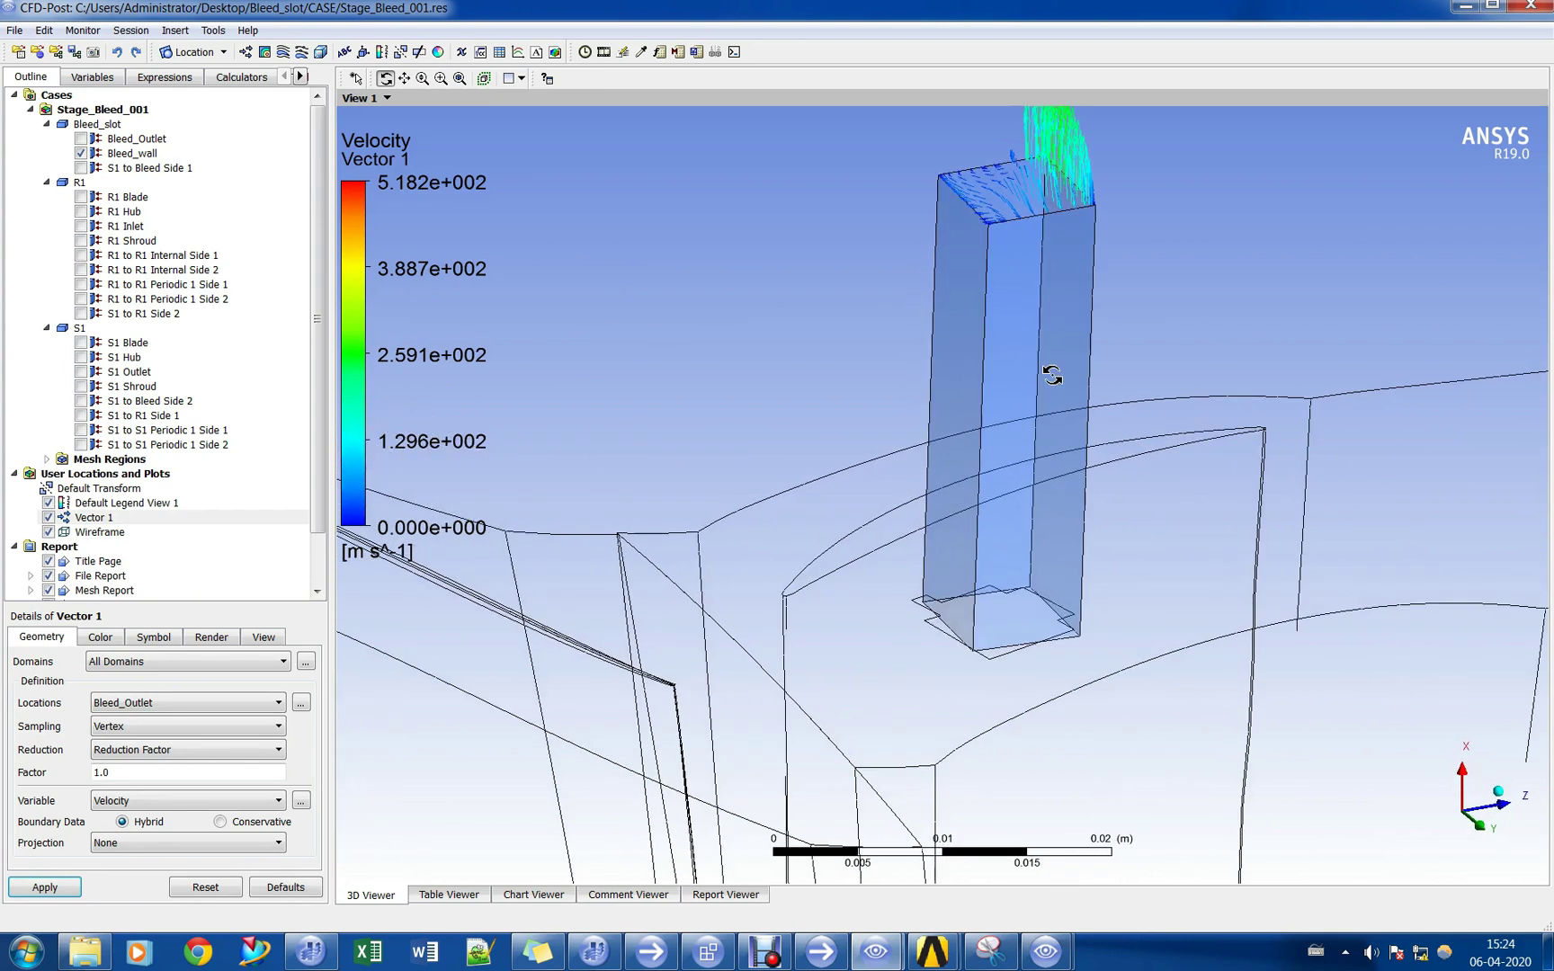
{"action": "left_click", "coordinate": [235, 78]}
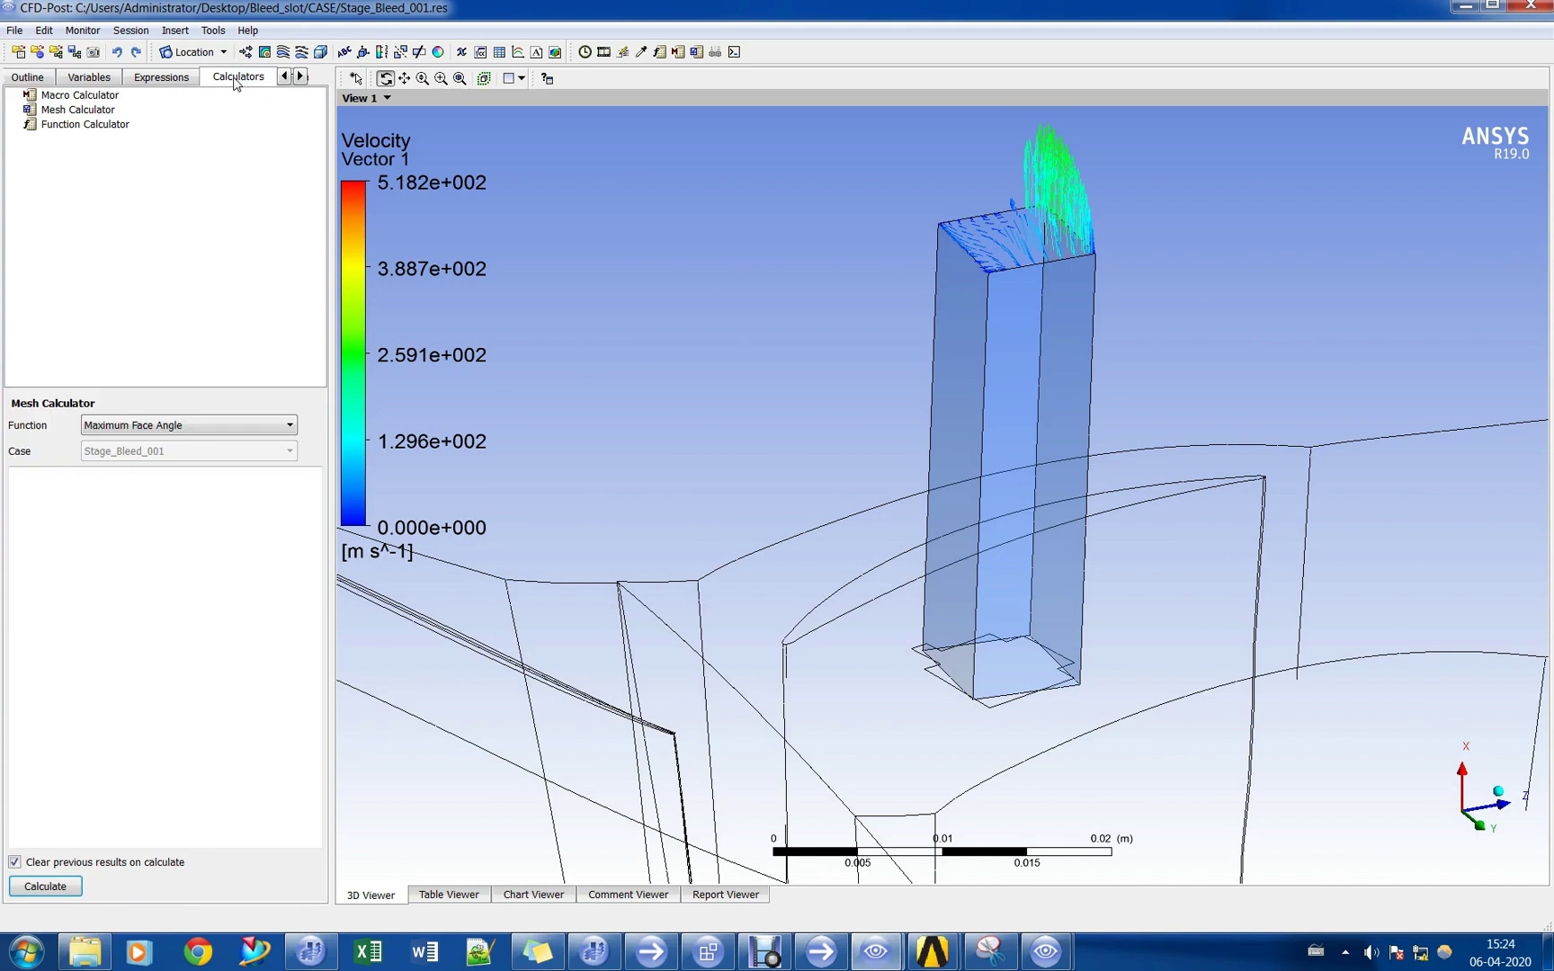
{"action": "left_click", "coordinate": [100, 123]}
{"action": "left_click", "coordinate": [135, 437]}
{"action": "left_click", "coordinate": [153, 525]}
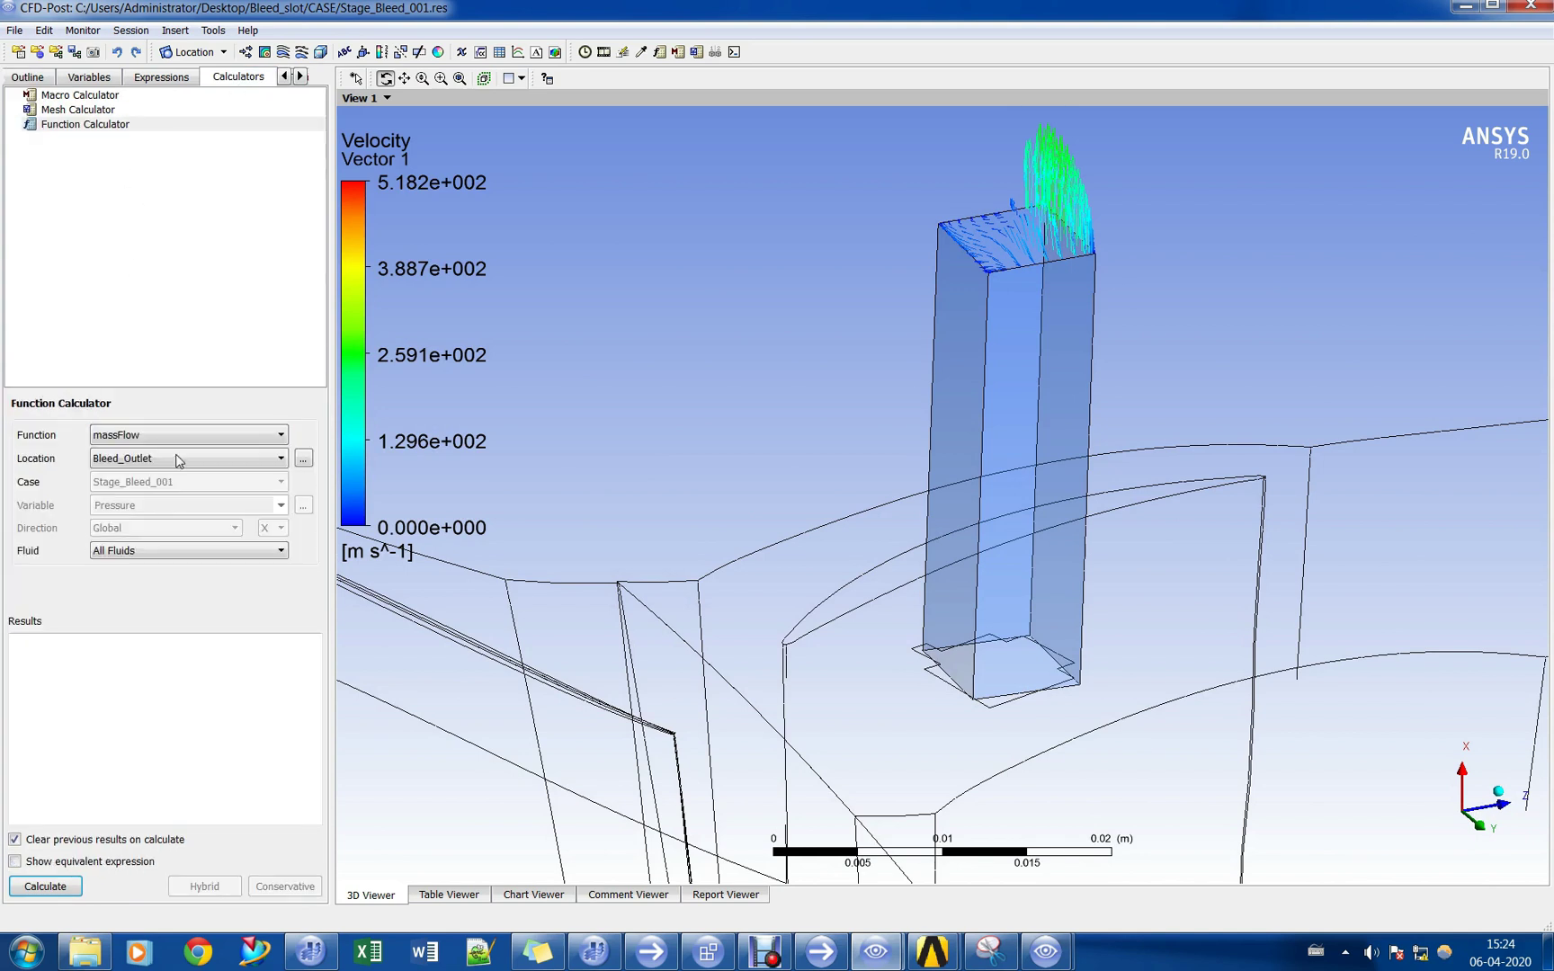
{"action": "left_click", "coordinate": [171, 460]}
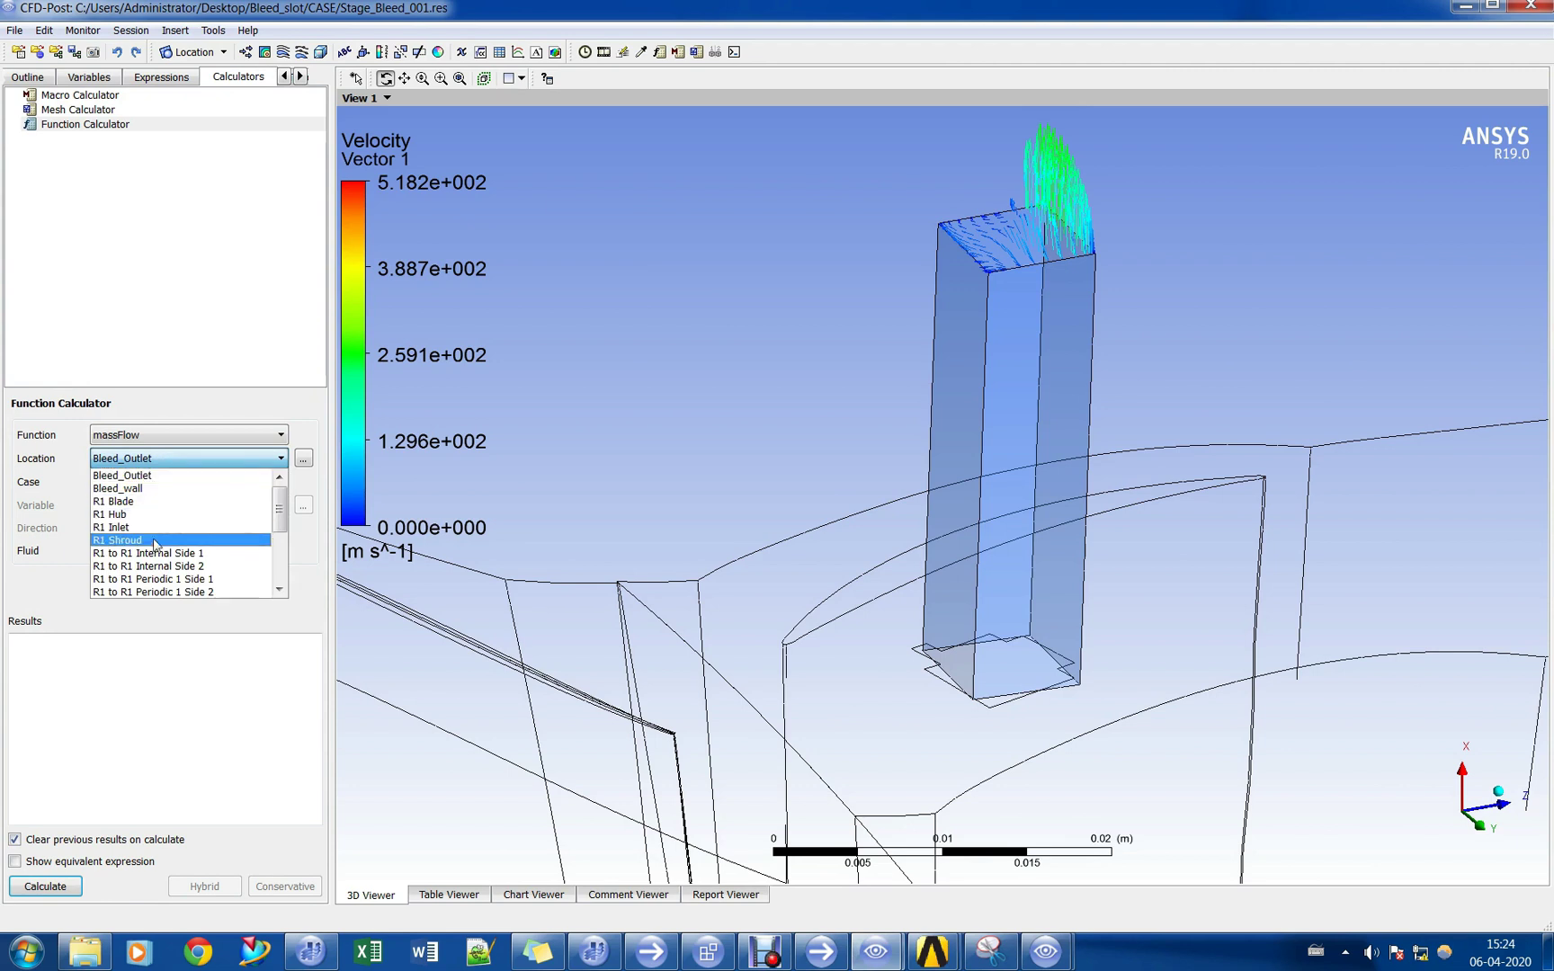
{"action": "scroll", "coordinate": [151, 526], "scroll_direction": "down", "scroll_amount": 1}
{"action": "scroll", "coordinate": [150, 526], "scroll_direction": "up", "scroll_amount": 1}
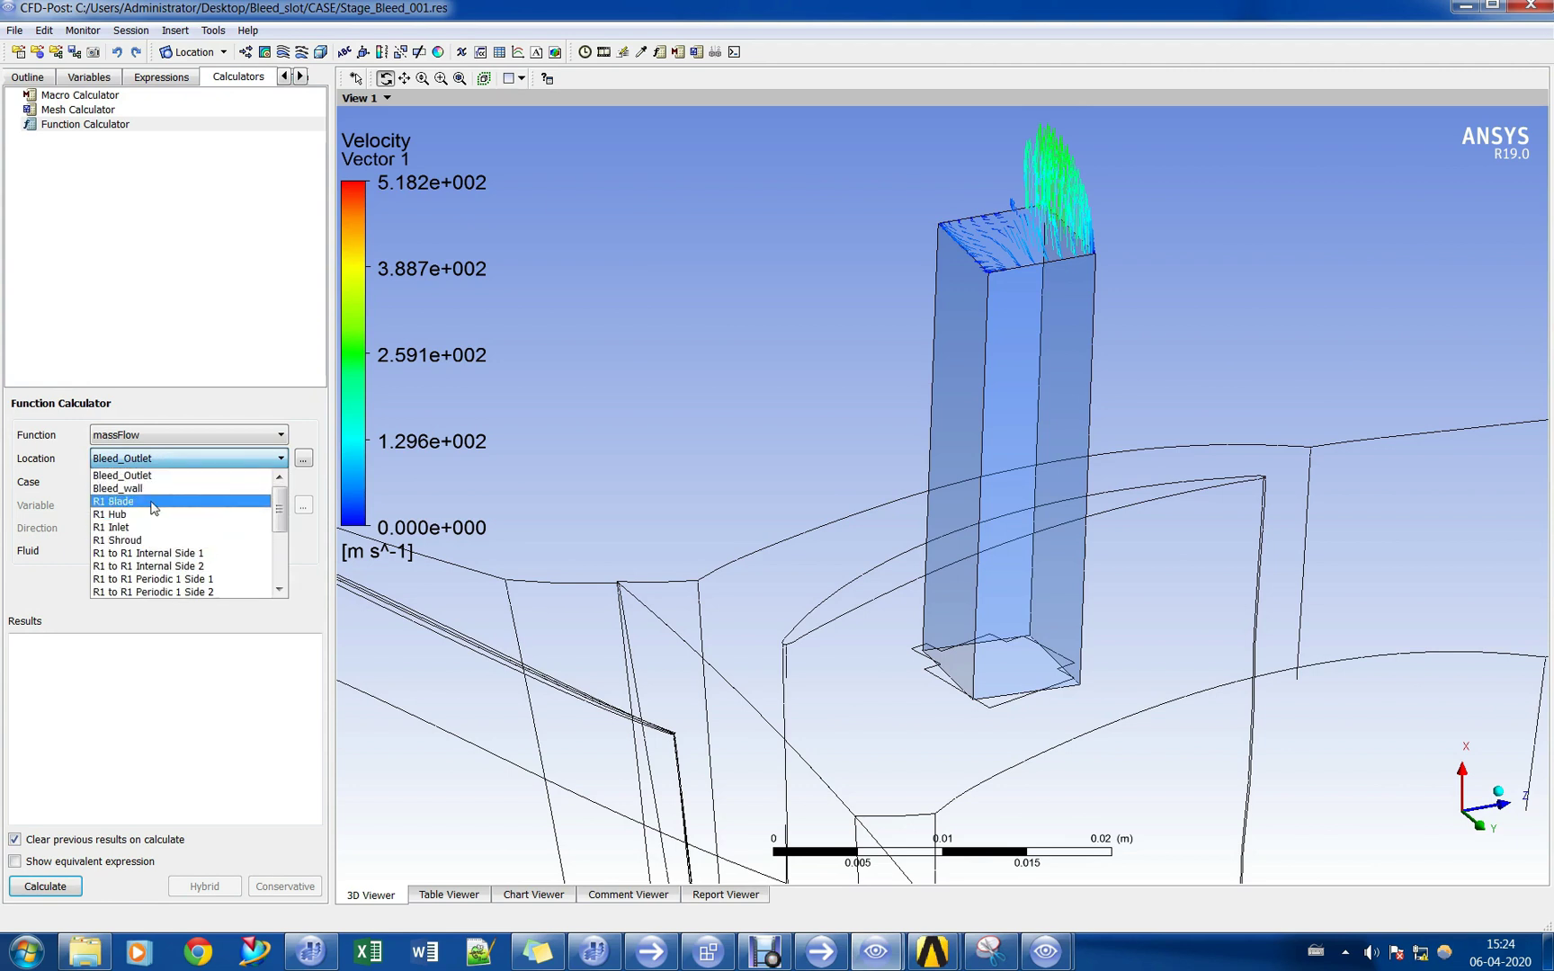
{"action": "scroll", "coordinate": [153, 548], "scroll_direction": "down", "scroll_amount": 3}
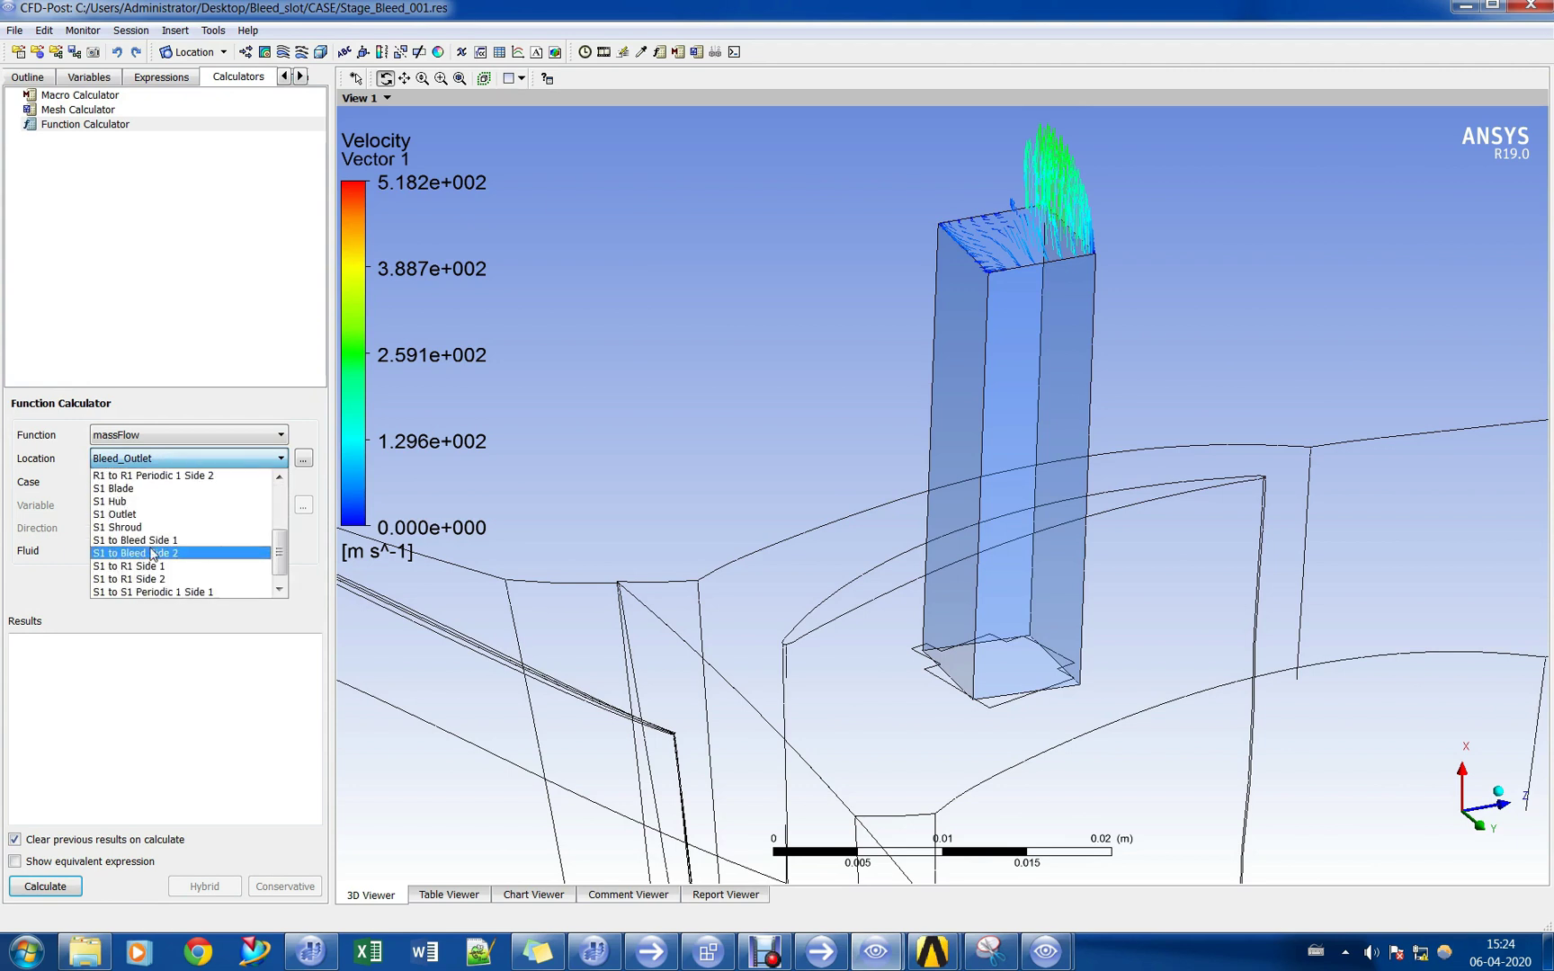
{"action": "left_click", "coordinate": [135, 514]}
{"action": "left_click", "coordinate": [45, 886]}
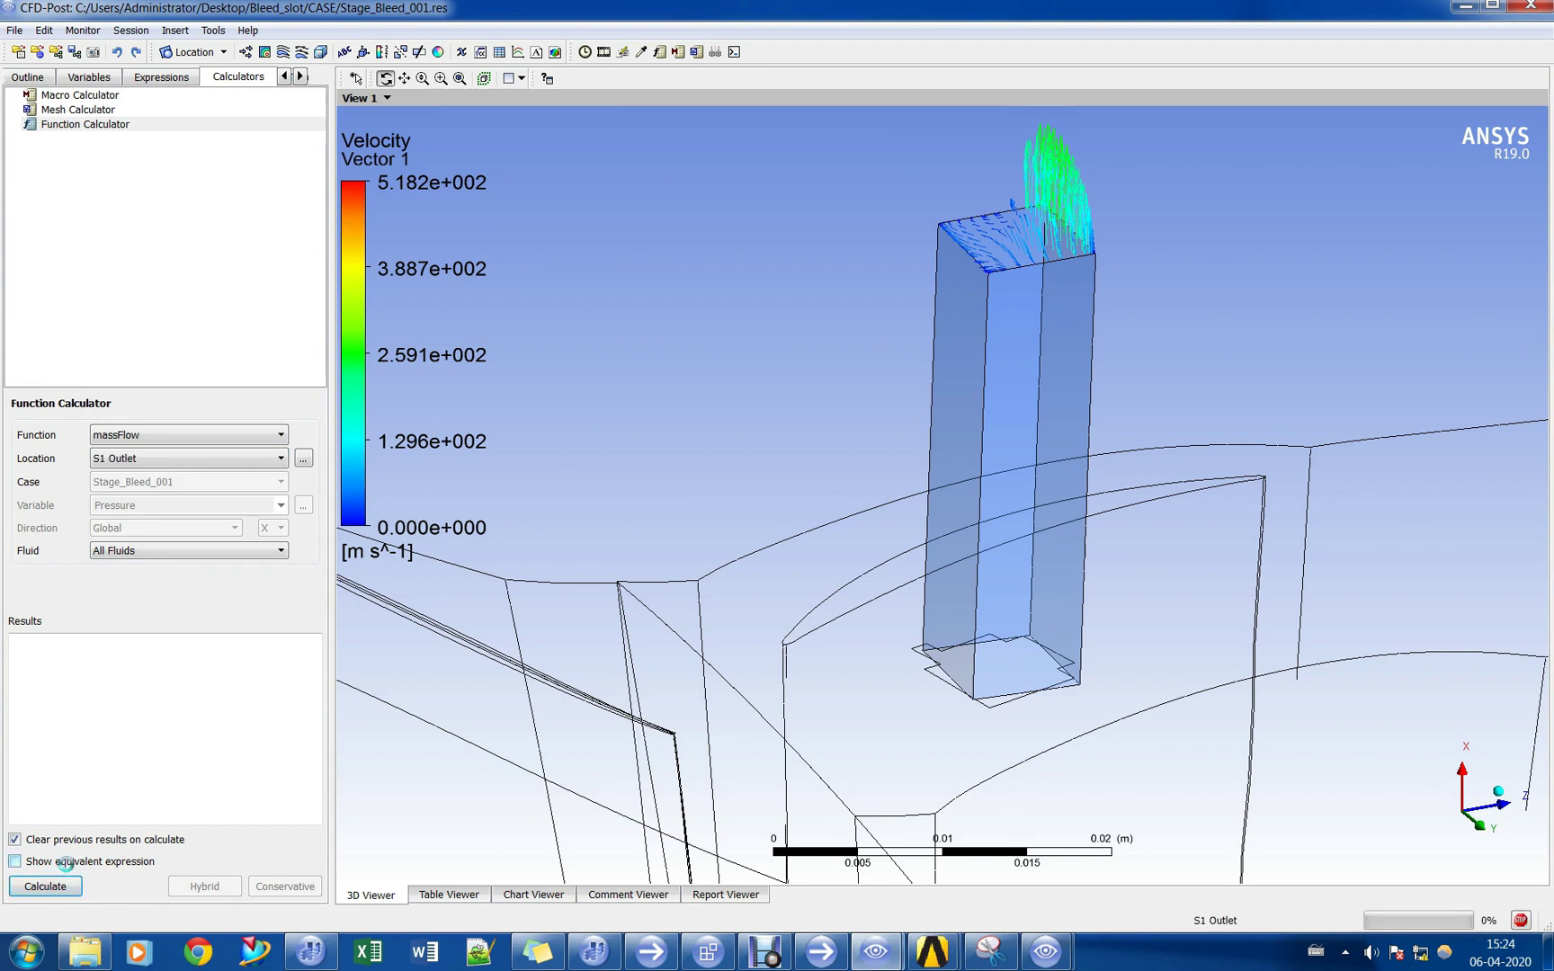
Calculate the massFlow at Bleed_Outlet, keeping the previous result in the list.
{"action": "left_click", "coordinate": [171, 436]}
{"action": "scroll", "coordinate": [158, 490], "scroll_direction": "up", "scroll_amount": 3}
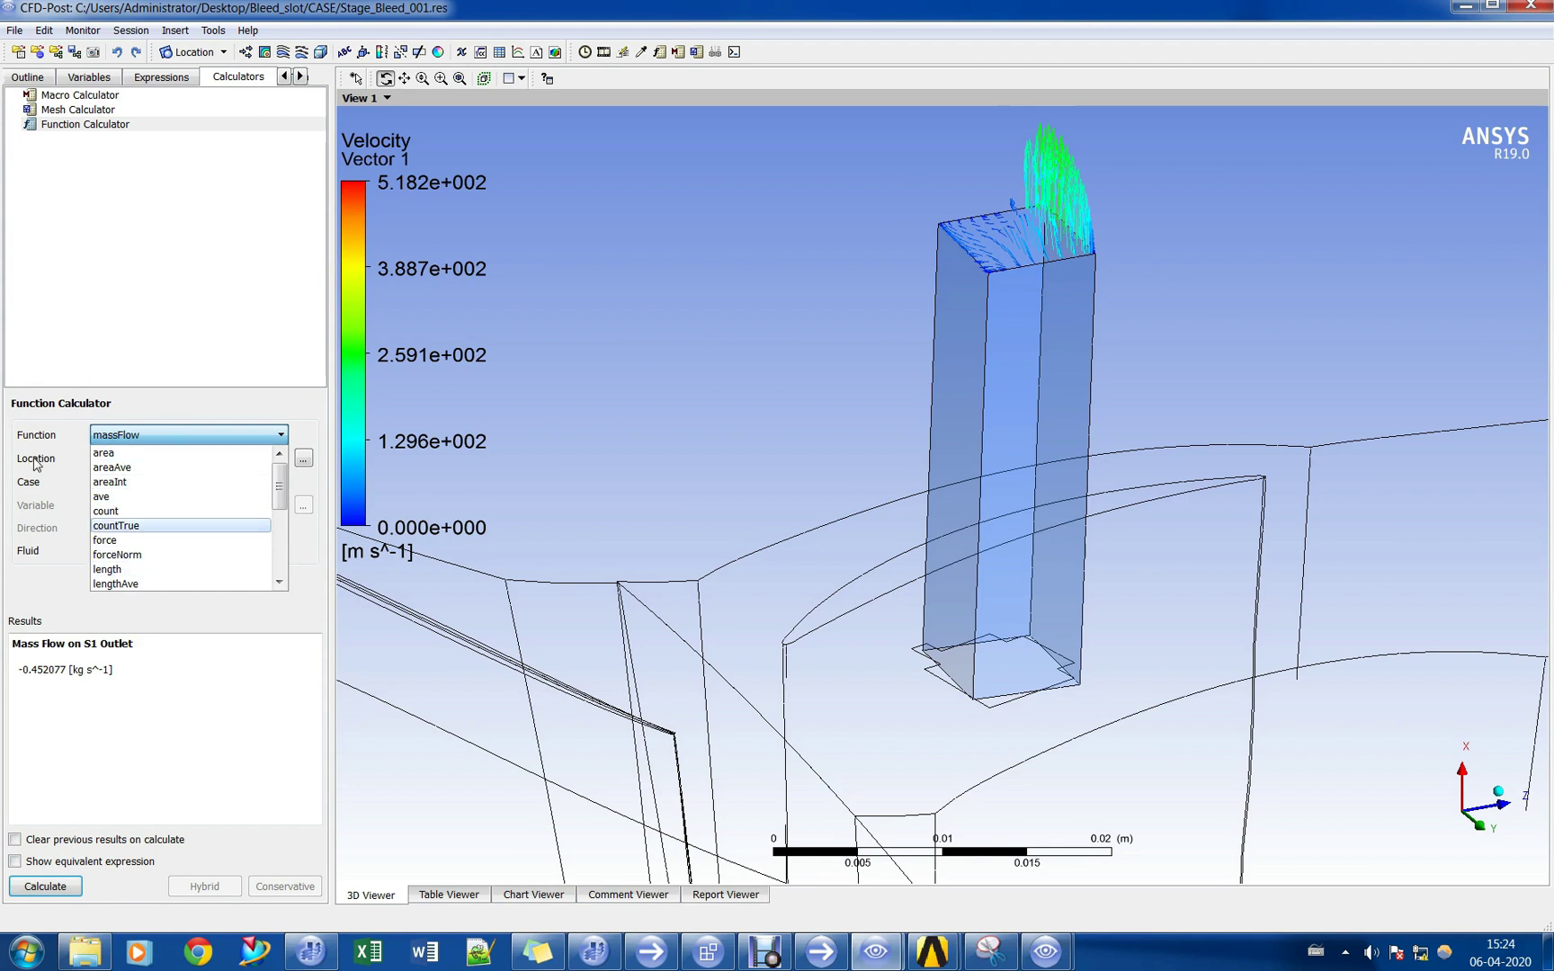
{"action": "left_click", "coordinate": [117, 525]}
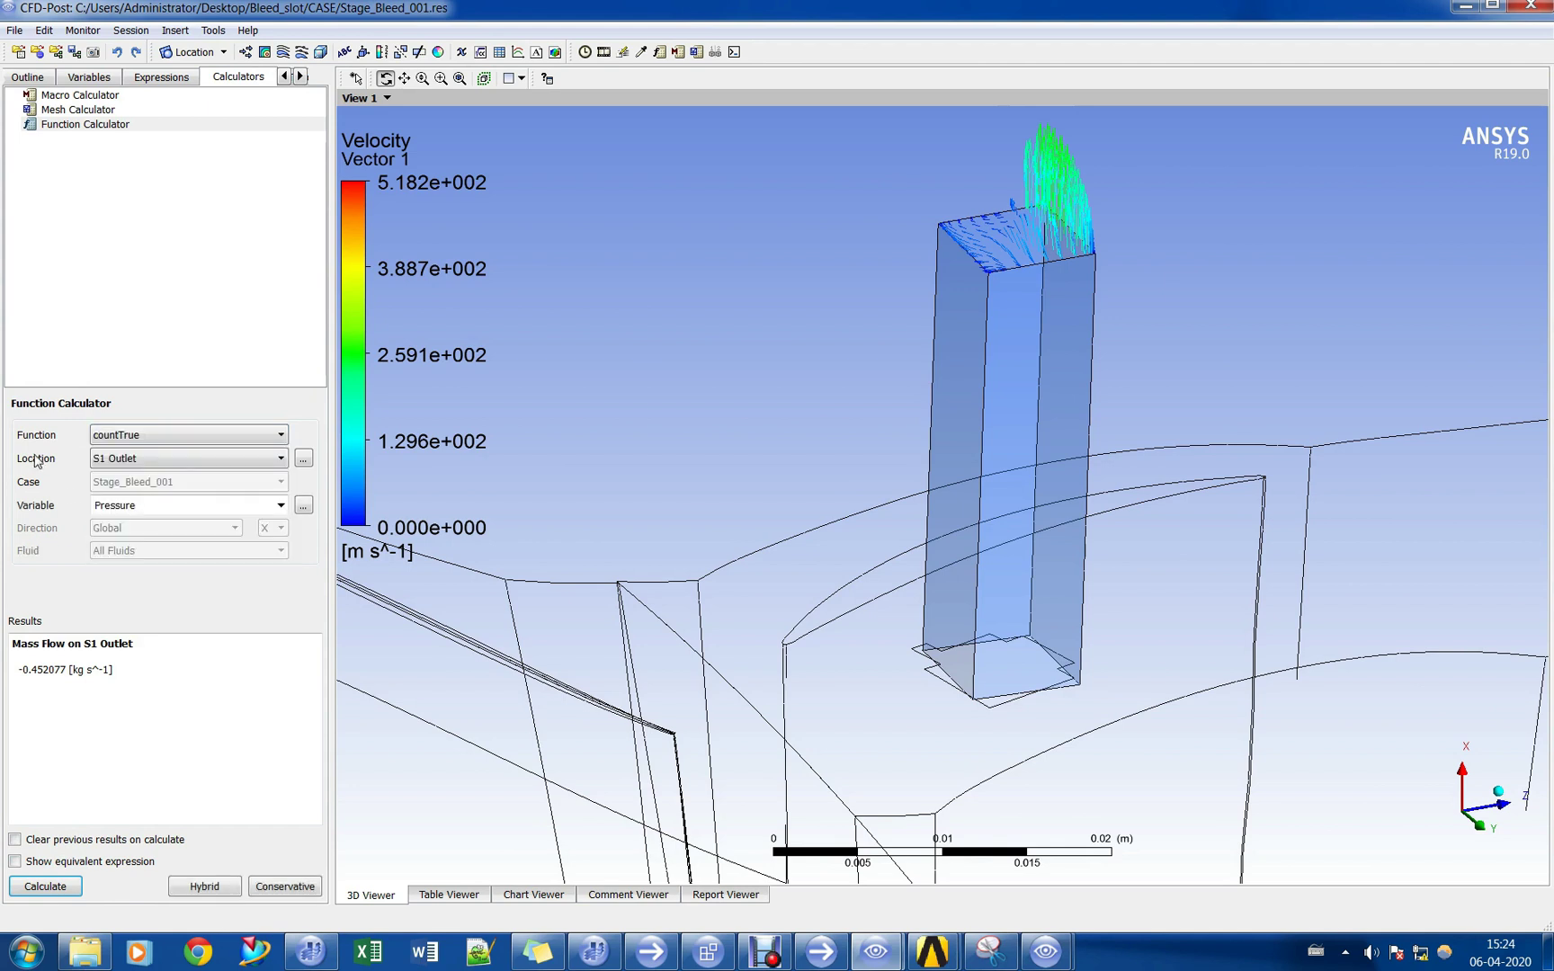
{"action": "left_click", "coordinate": [191, 439]}
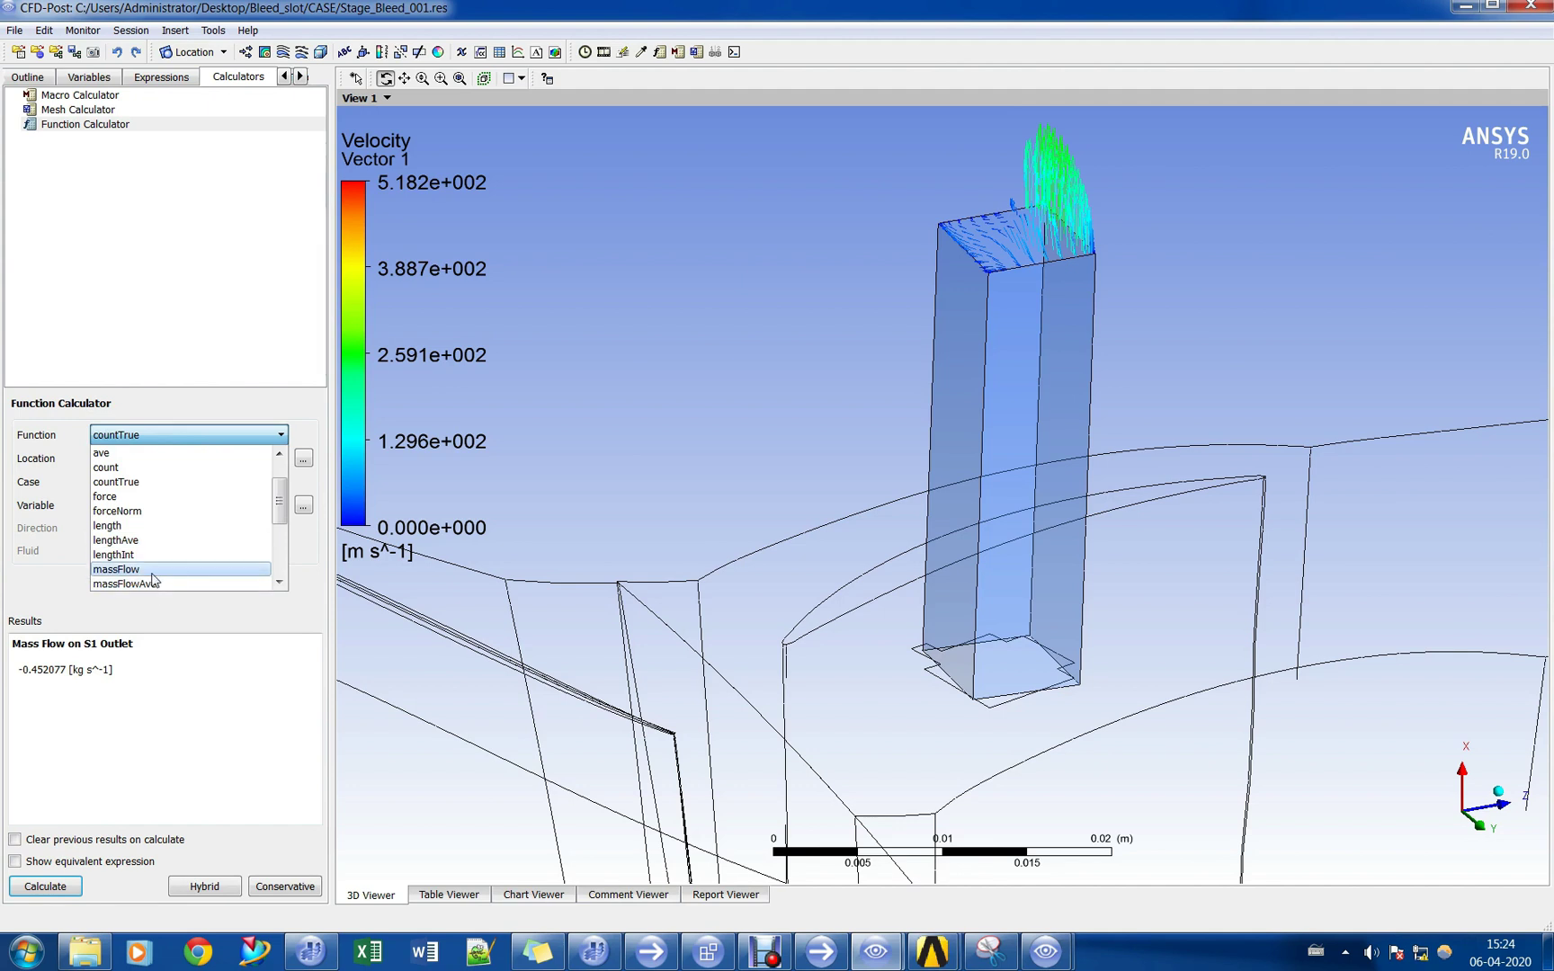
{"action": "left_click", "coordinate": [153, 571]}
{"action": "left_click", "coordinate": [169, 458]}
{"action": "scroll", "coordinate": [158, 503], "scroll_direction": "up", "scroll_amount": 5}
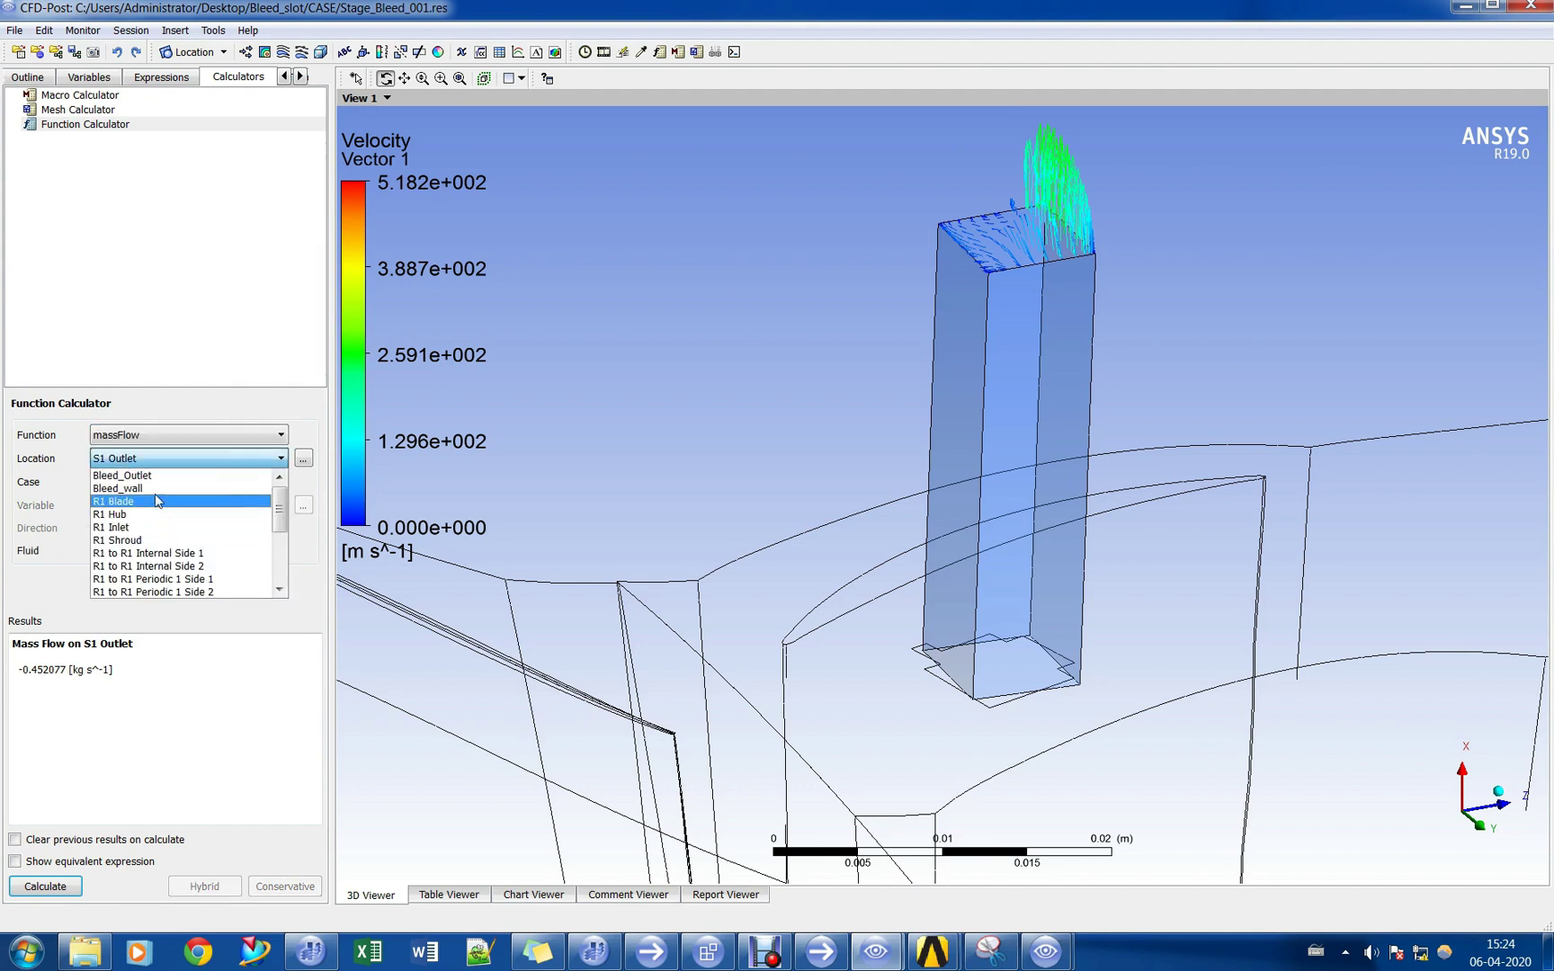
{"action": "left_click", "coordinate": [126, 475]}
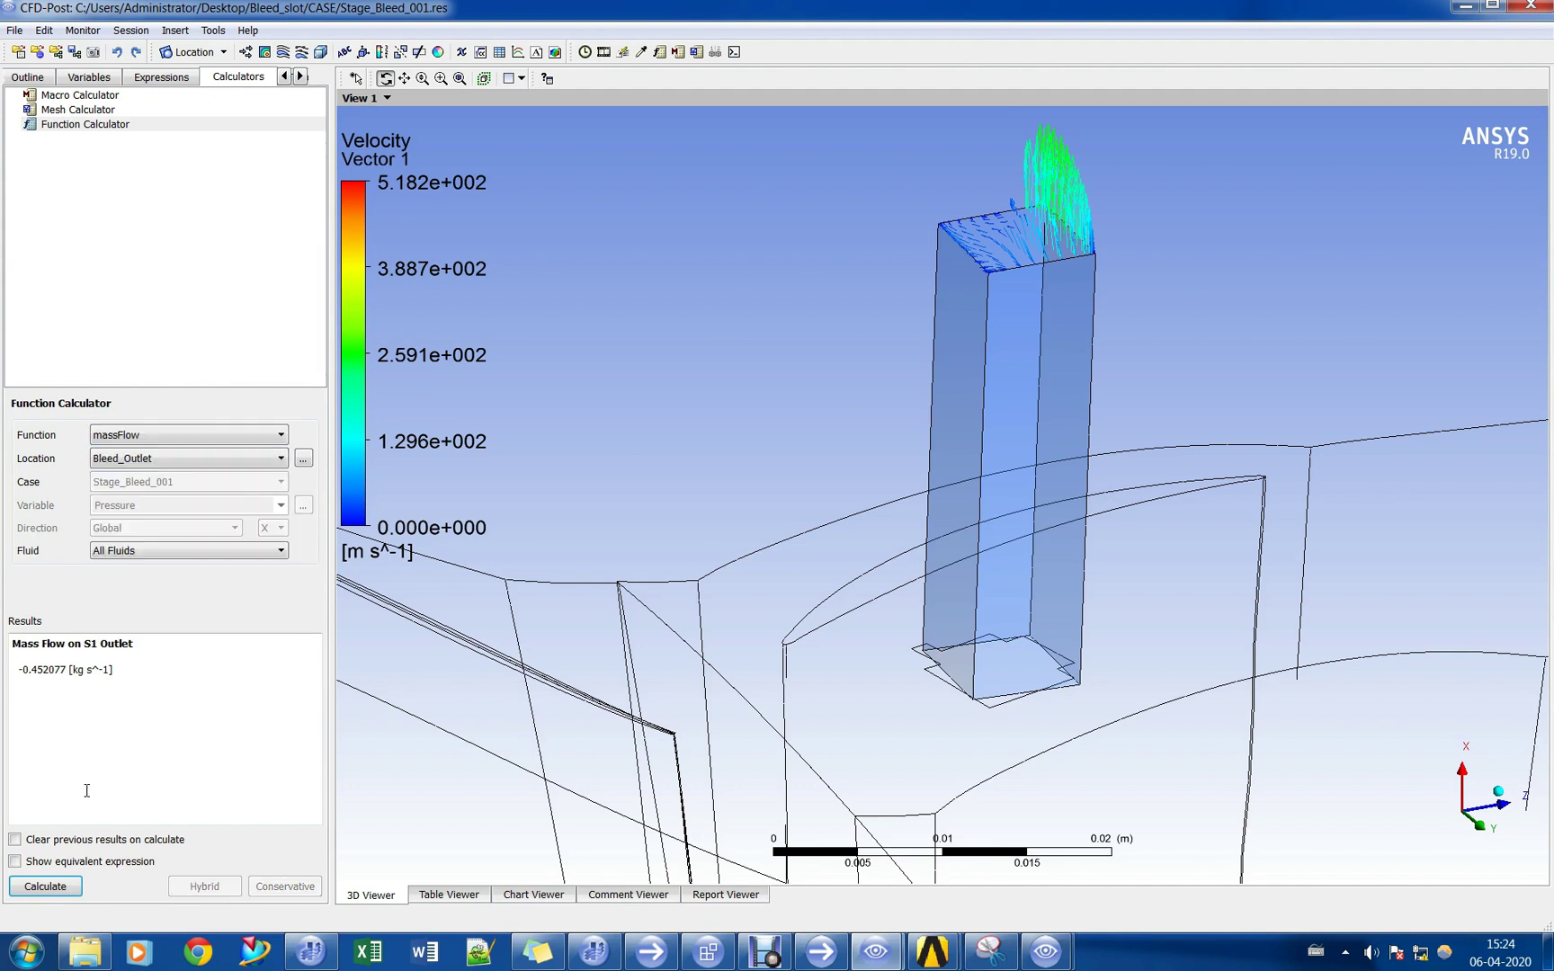
{"action": "left_click", "coordinate": [61, 886]}
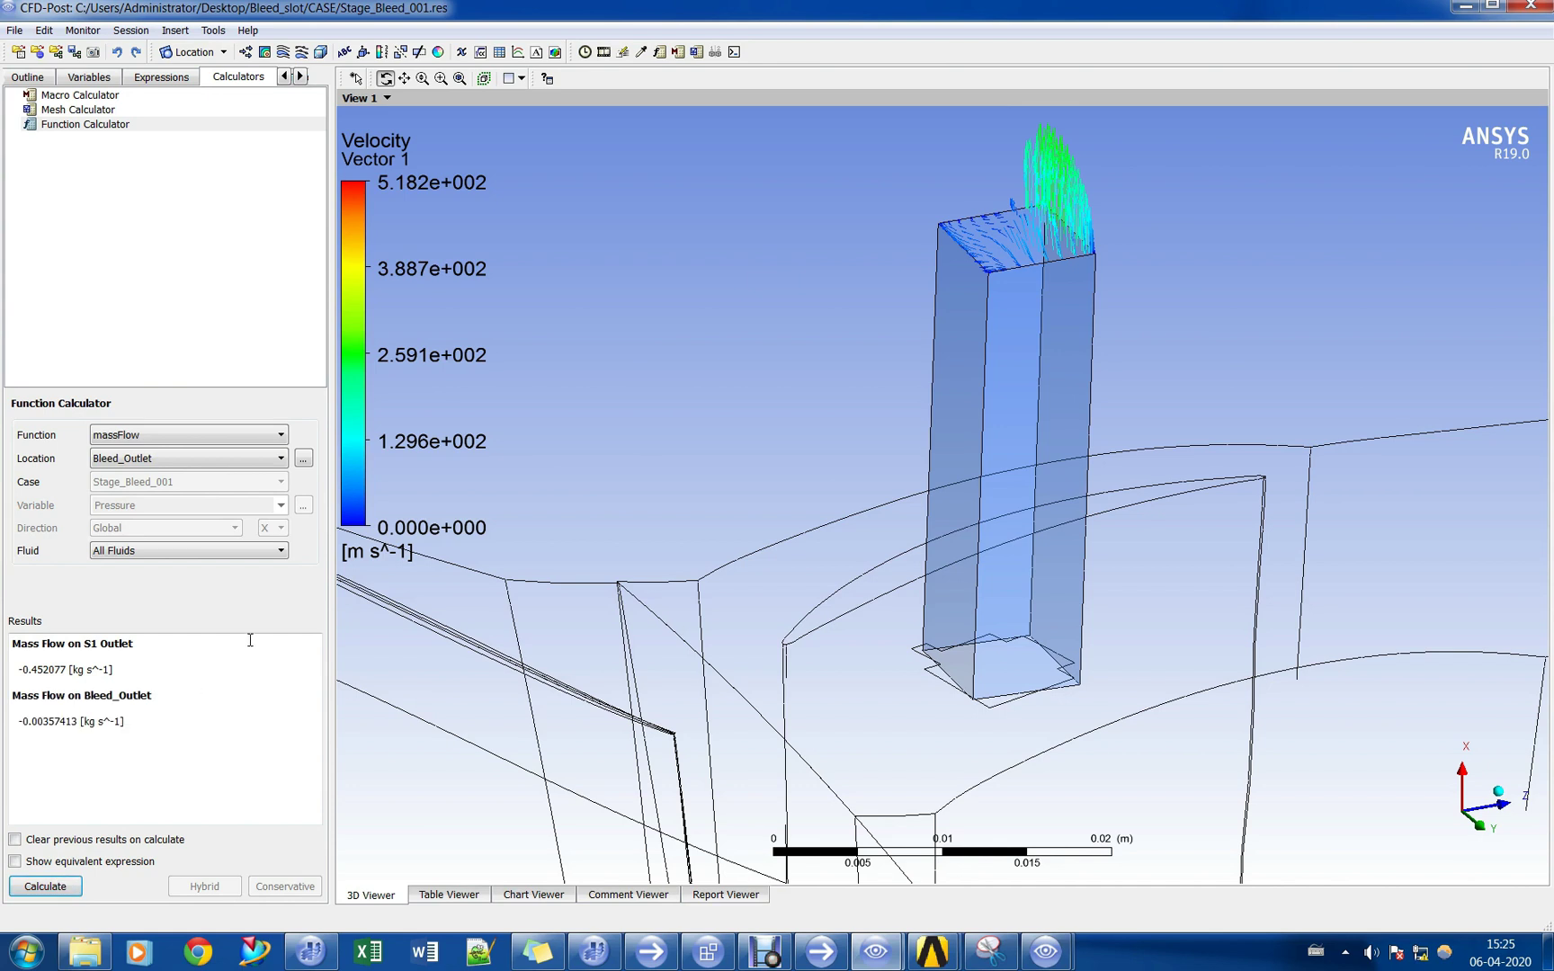
Insert a plane named Plane 1 using the ZX Plane method across all domains.
{"action": "left_click", "coordinate": [26, 78]}
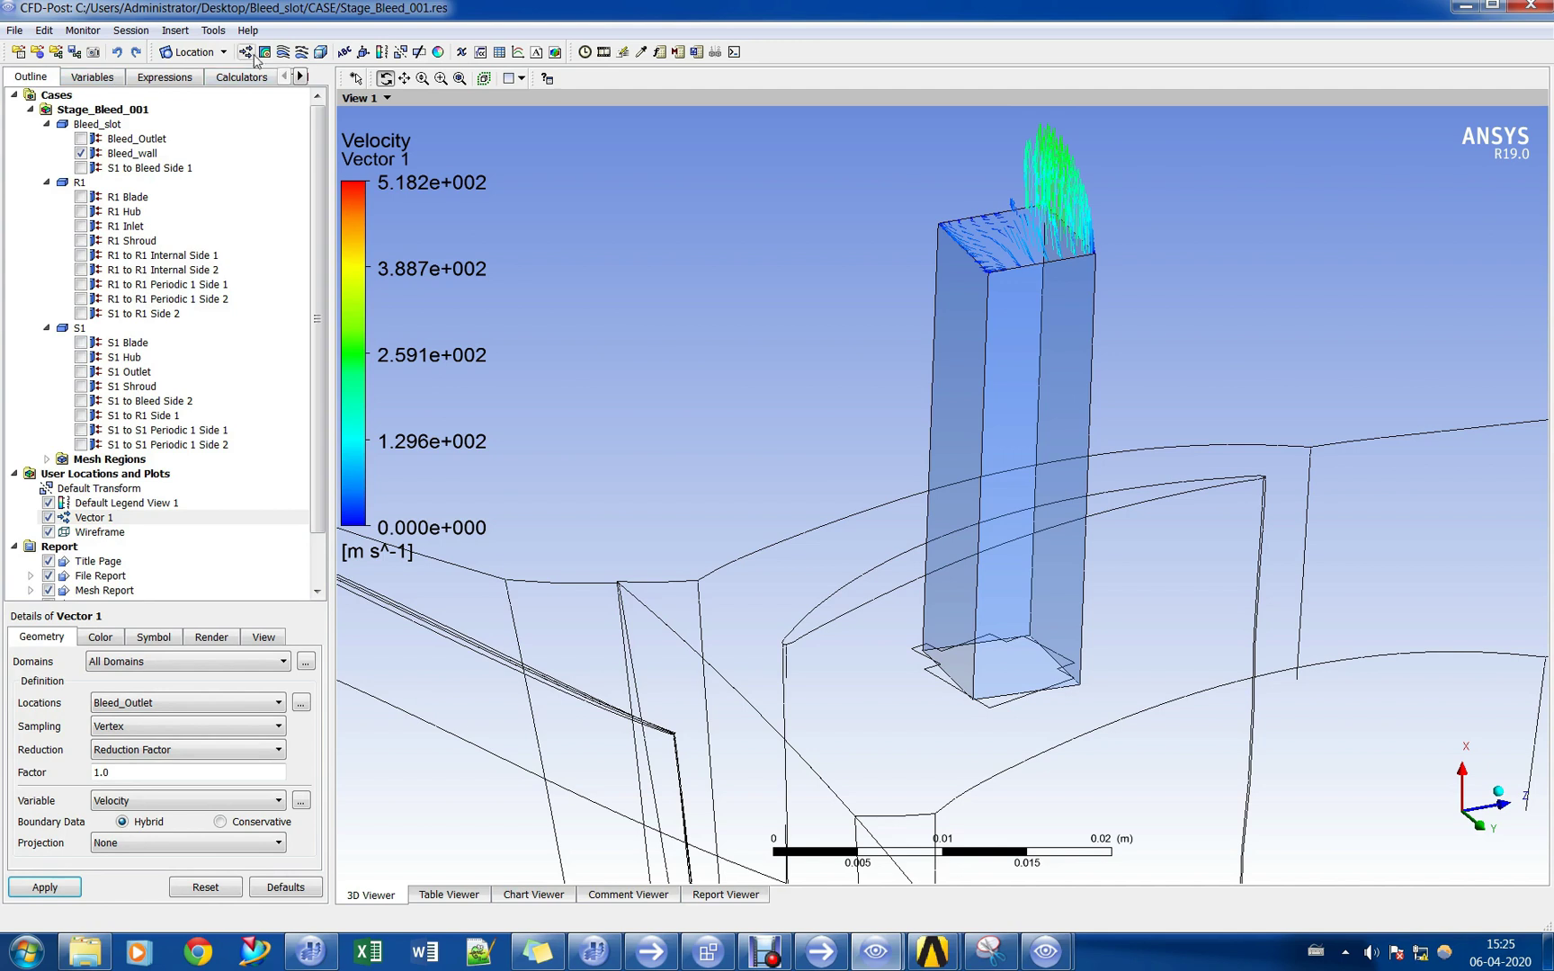
{"action": "left_click", "coordinate": [210, 54]}
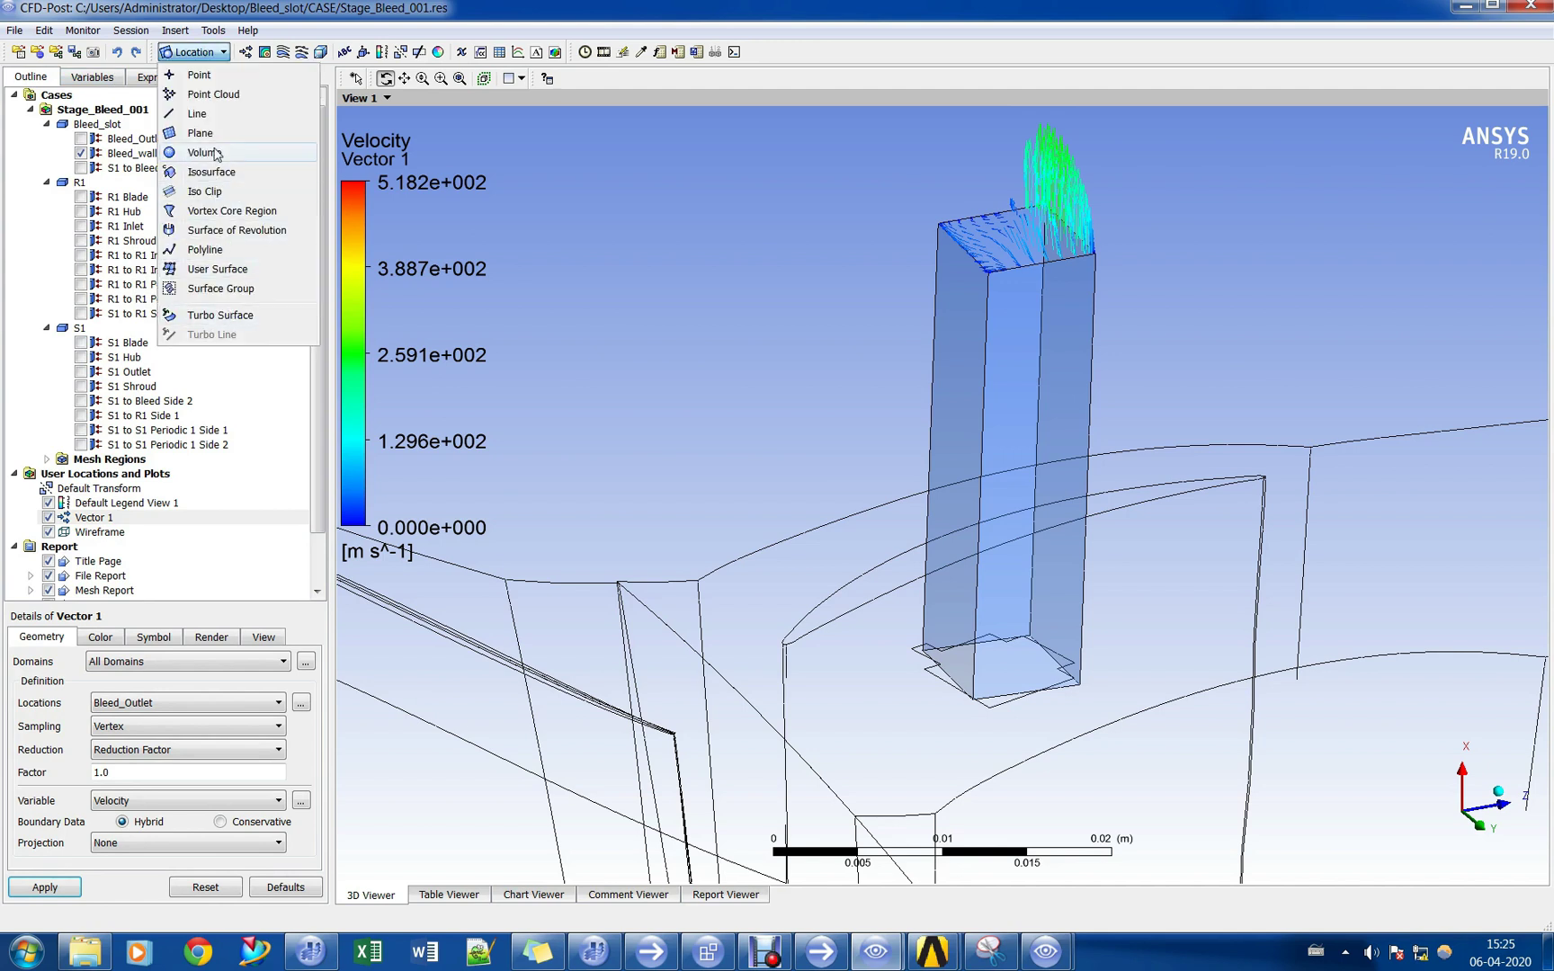
{"action": "left_click", "coordinate": [200, 132]}
{"action": "key", "text": "Return"}
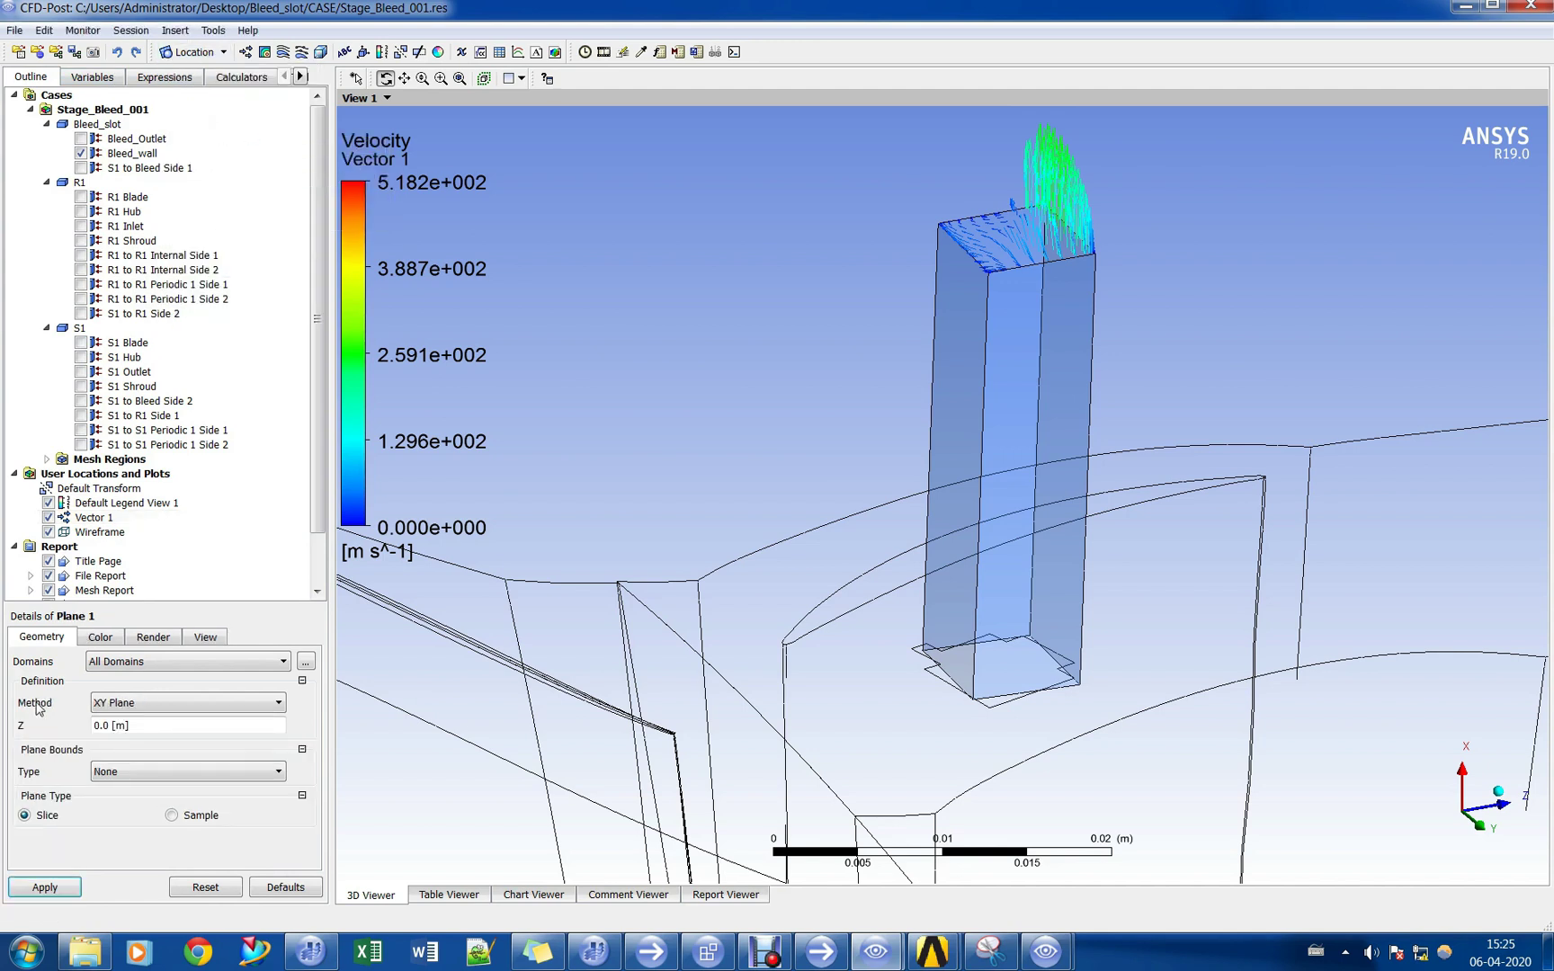
{"action": "left_click", "coordinate": [128, 706]}
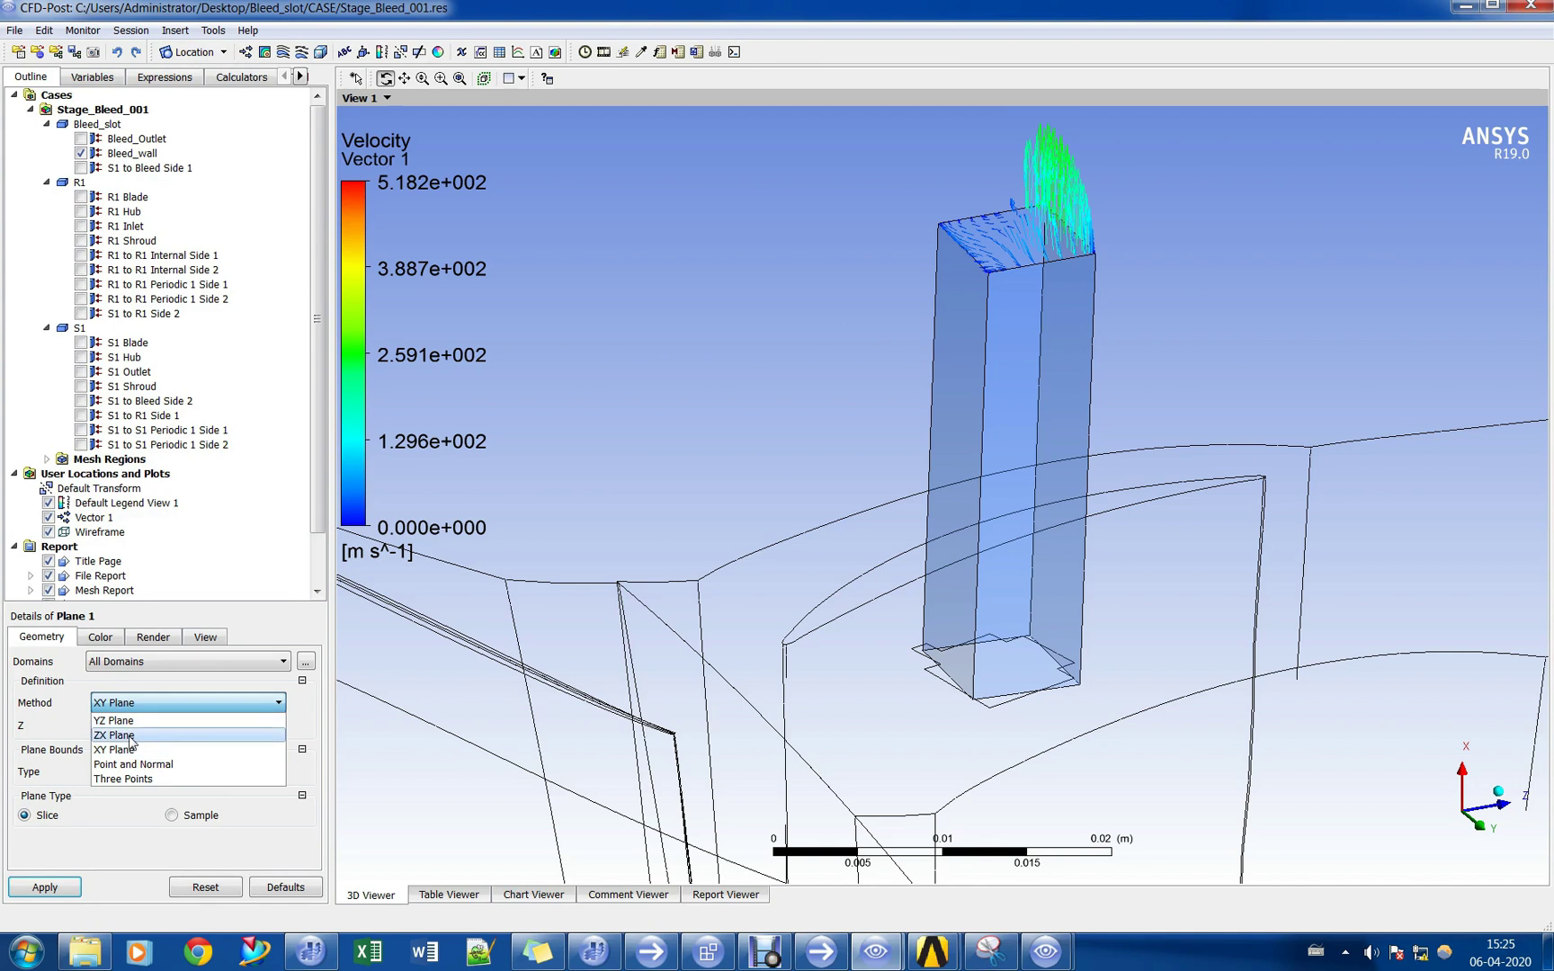
{"action": "left_click", "coordinate": [114, 736]}
{"action": "left_click", "coordinate": [56, 887]}
Switch the Y offset of Plane 1 to millimetres and set it to 15 mm.
{"action": "left_click_drag", "start_coordinate": [878, 645], "coordinate": [133, 644]}
{"action": "triple_click", "coordinate": [138, 730]}
{"action": "type", "text": "0"}
{"action": "left_click", "coordinate": [262, 730]}
{"action": "left_click", "coordinate": [261, 727]}
{"action": "left_click", "coordinate": [258, 803]}
{"action": "left_click", "coordinate": [149, 730]}
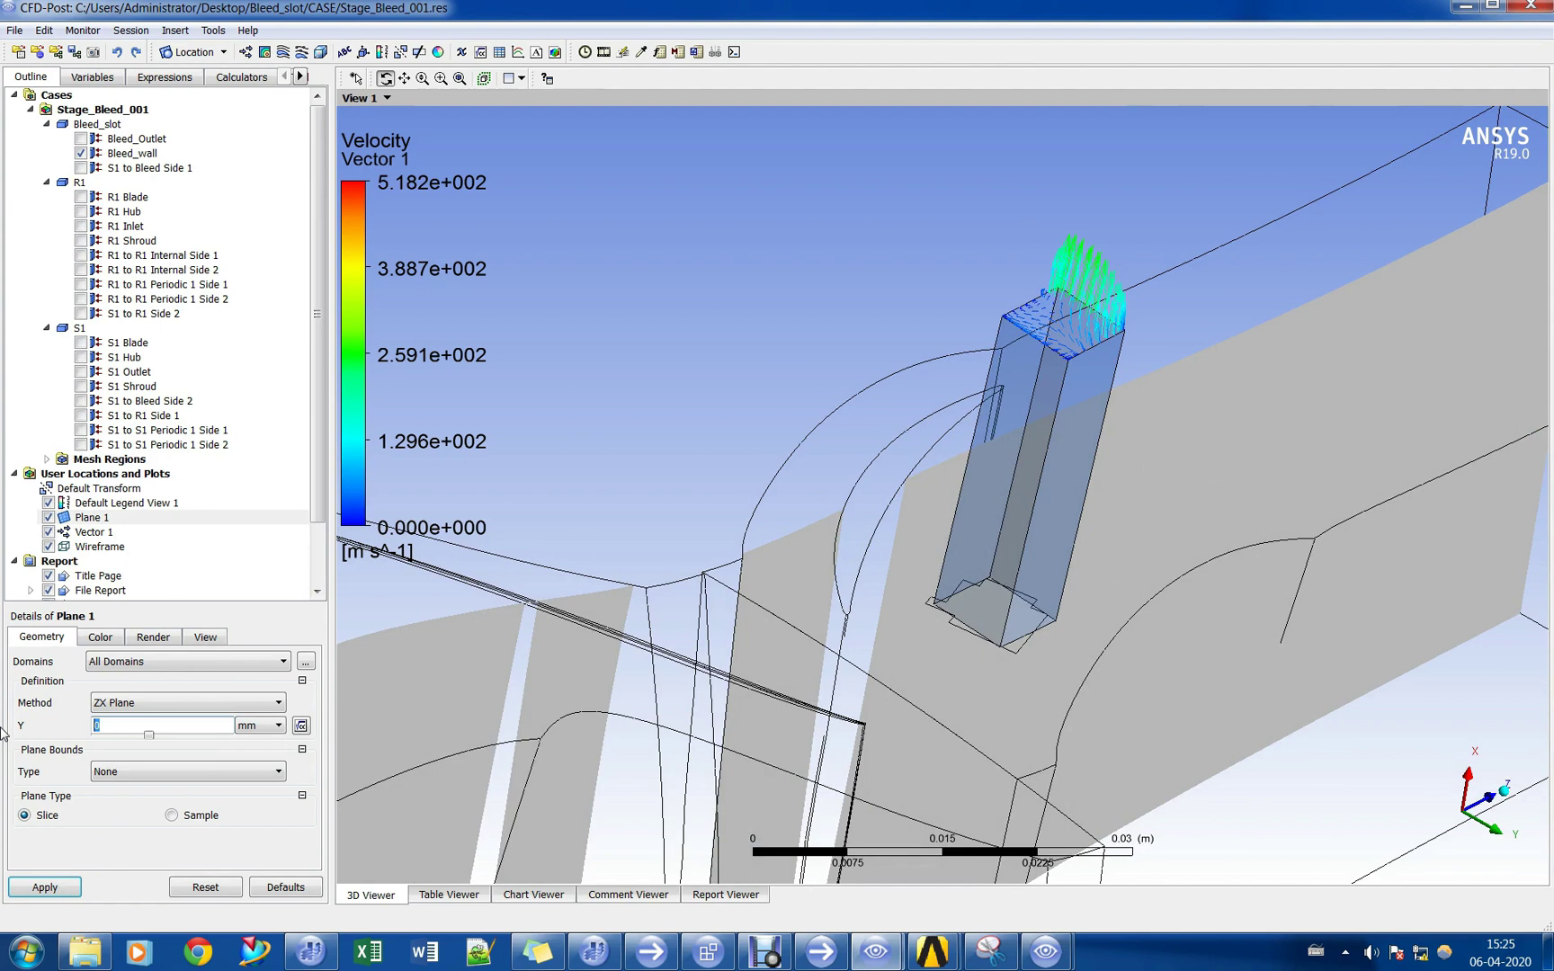
{"action": "type", "text": "15"}
{"action": "left_click", "coordinate": [45, 888]}
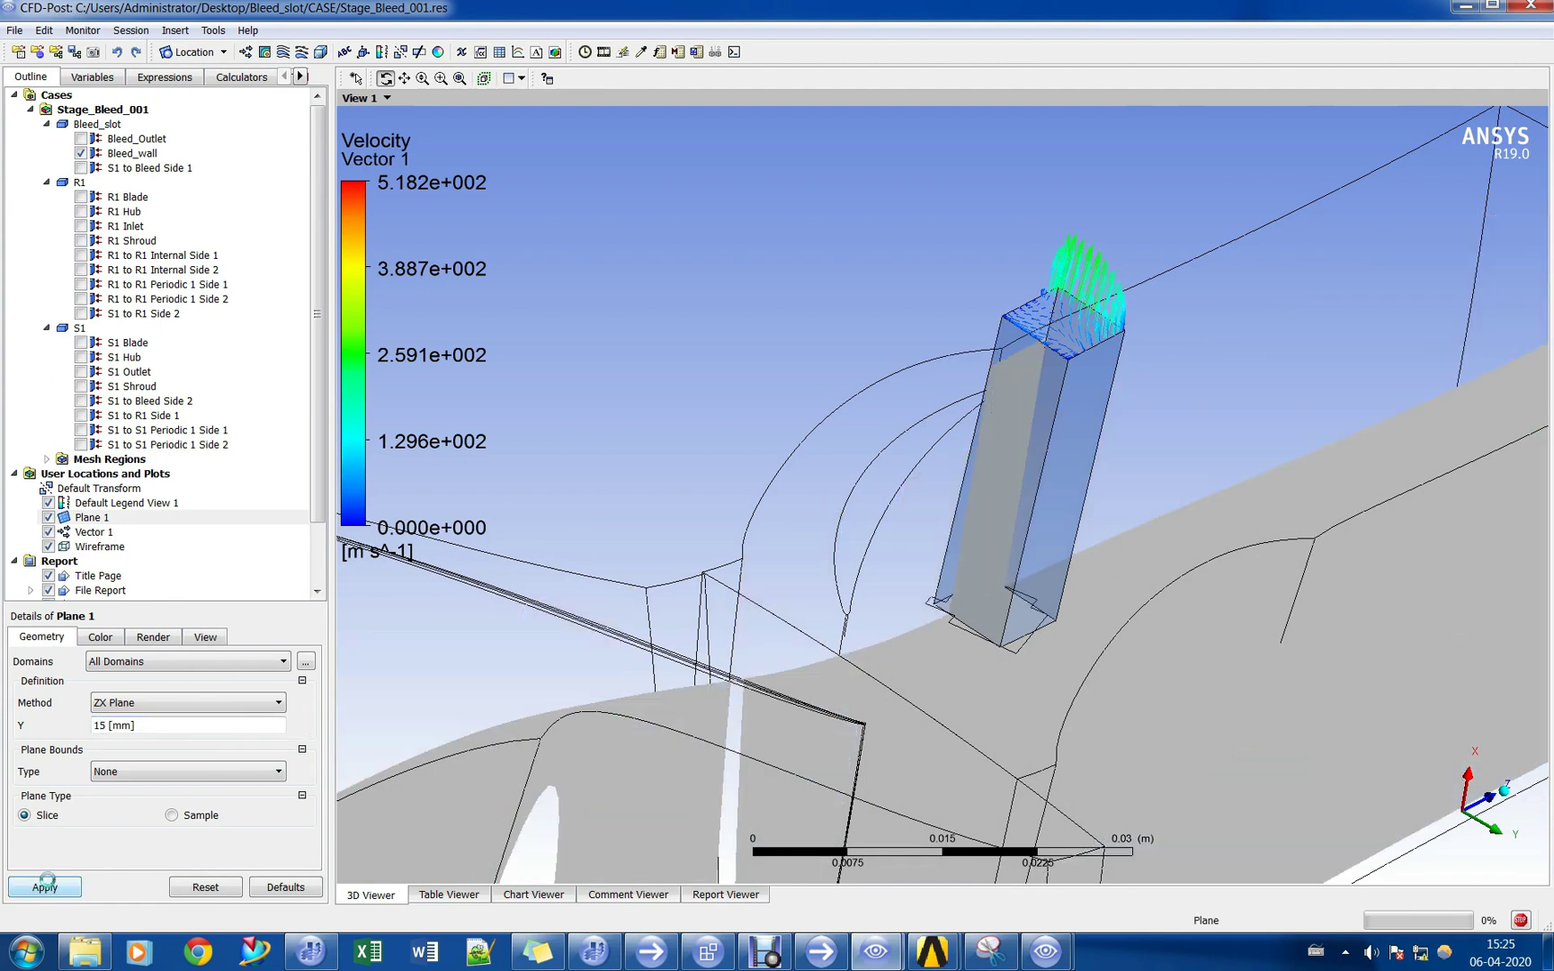
Set the Y offset of Plane 1 to 18 mm and restrict the plane to the Bleed_slot domain.
{"action": "left_click", "coordinate": [146, 727]}
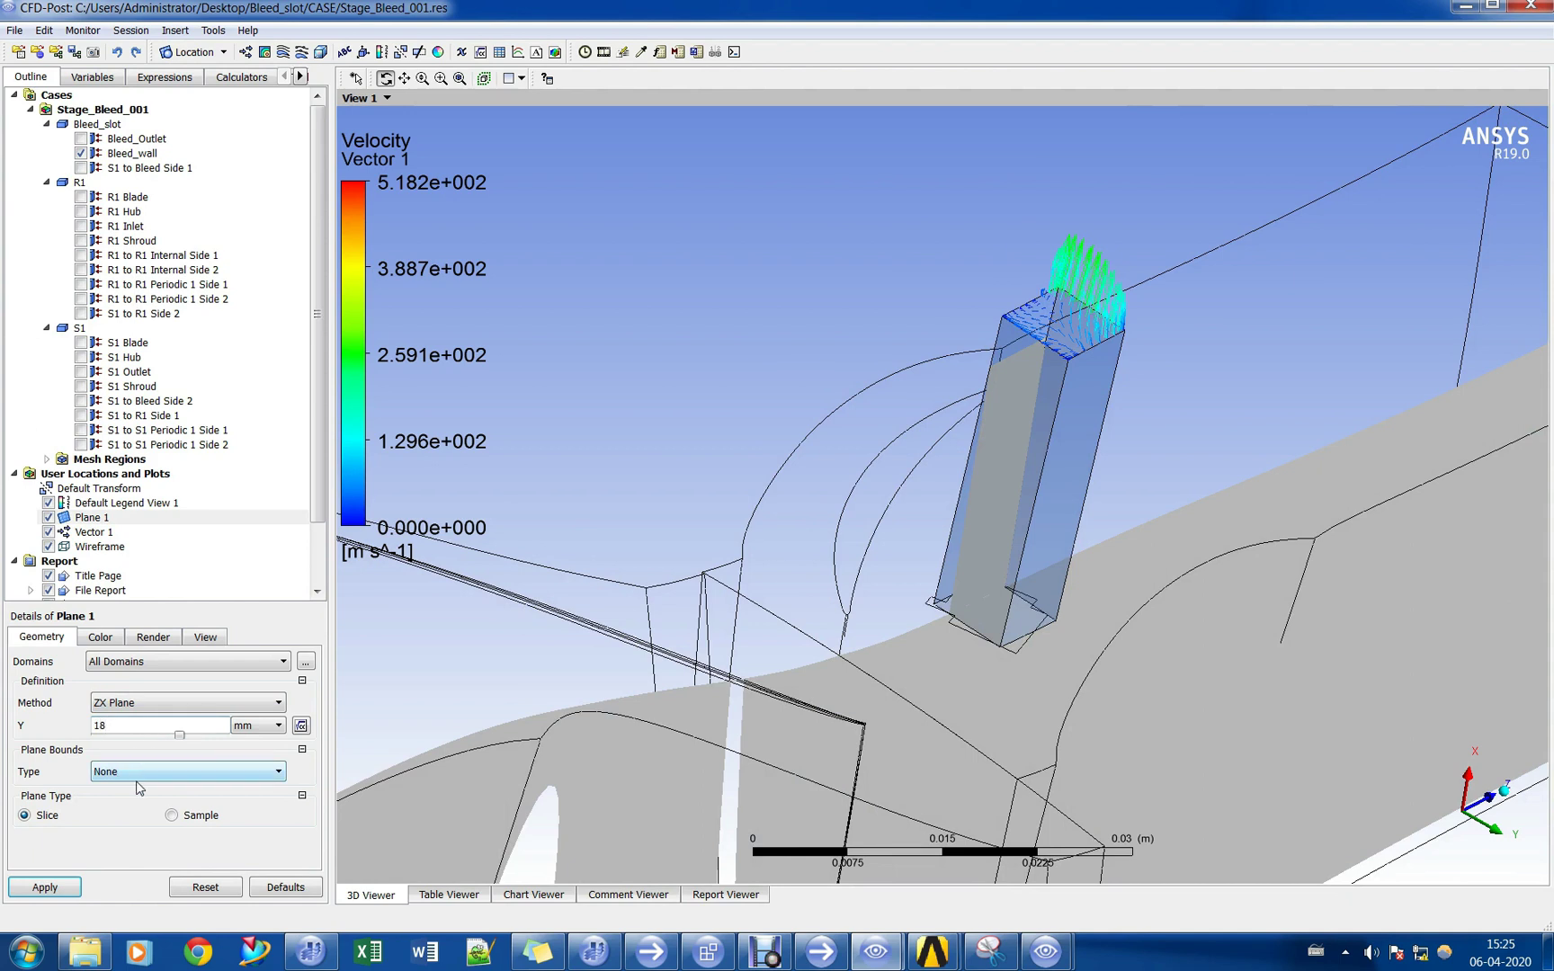
{"action": "type", "text": "18"}
{"action": "left_click", "coordinate": [75, 888]}
{"action": "left_click_drag", "start_coordinate": [1025, 576], "coordinate": [929, 452]}
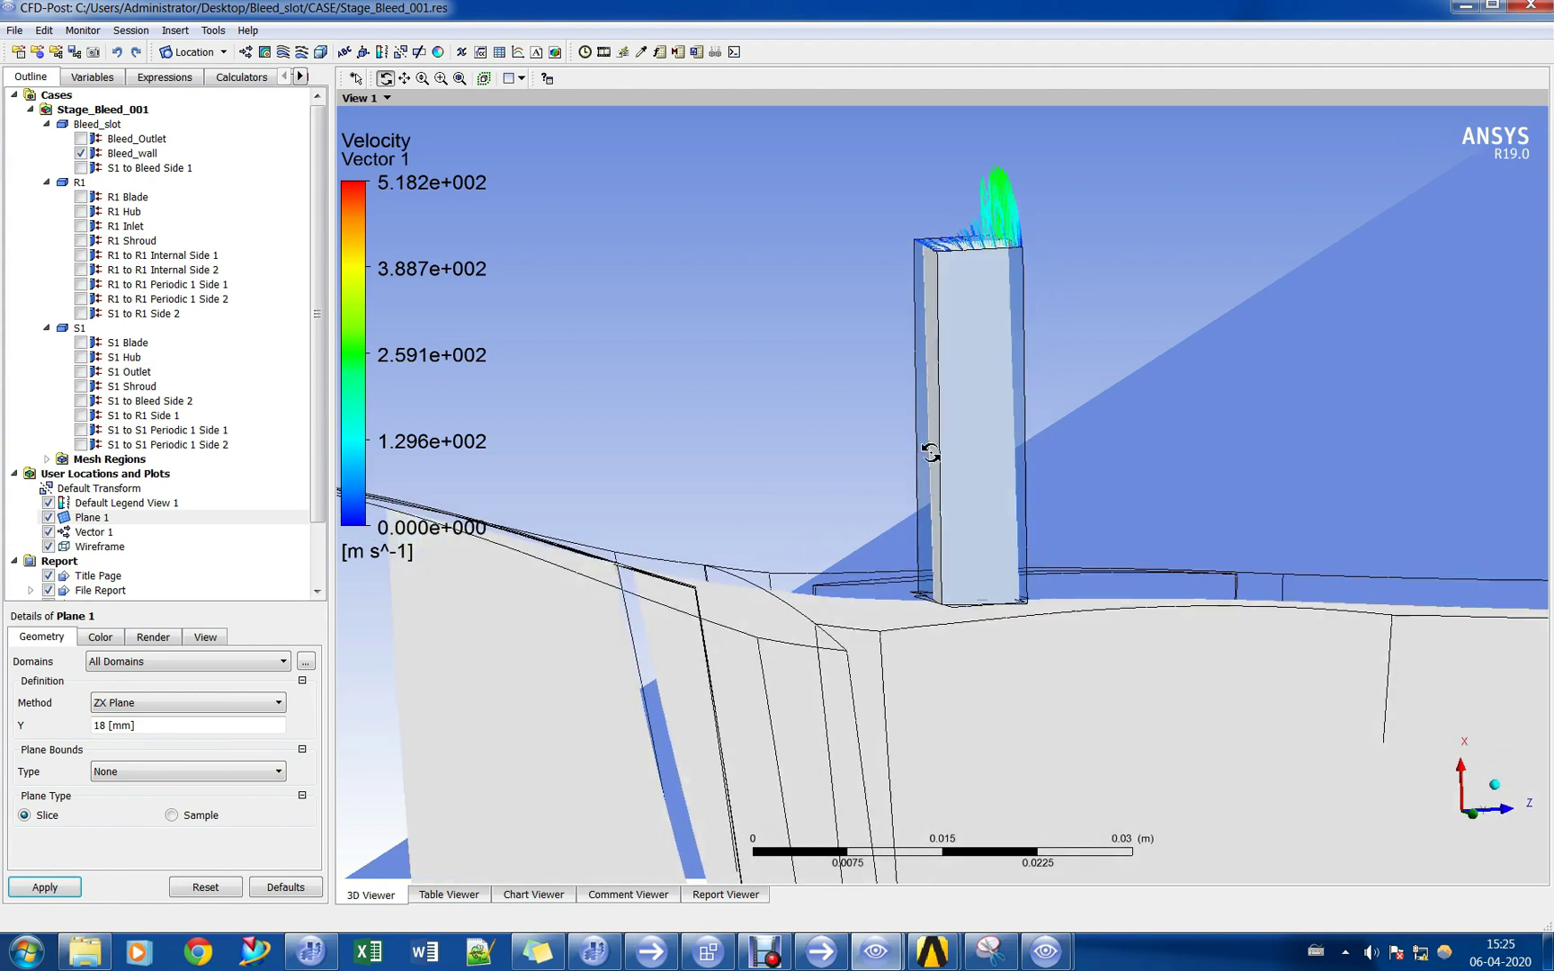
{"action": "left_click", "coordinate": [137, 666]}
{"action": "left_click", "coordinate": [135, 679]}
{"action": "left_click", "coordinate": [45, 887]}
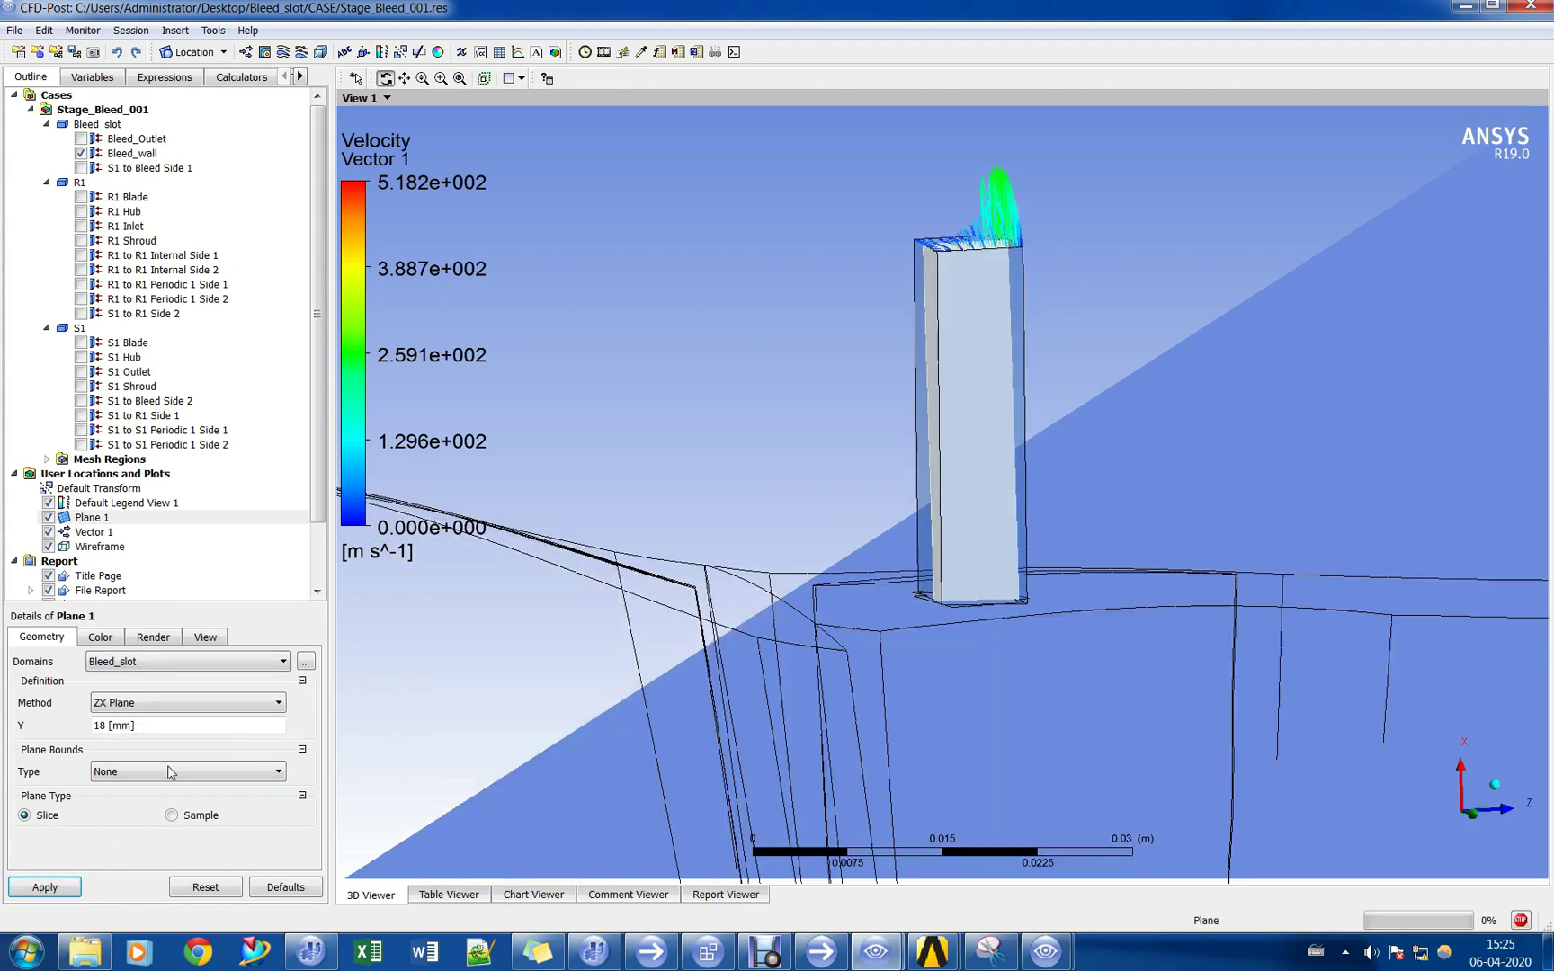
Colour Plane 1 by the Pressure variable using the Local range.
{"action": "left_click", "coordinate": [99, 637]}
{"action": "left_click", "coordinate": [121, 662]}
{"action": "left_click", "coordinate": [144, 690]}
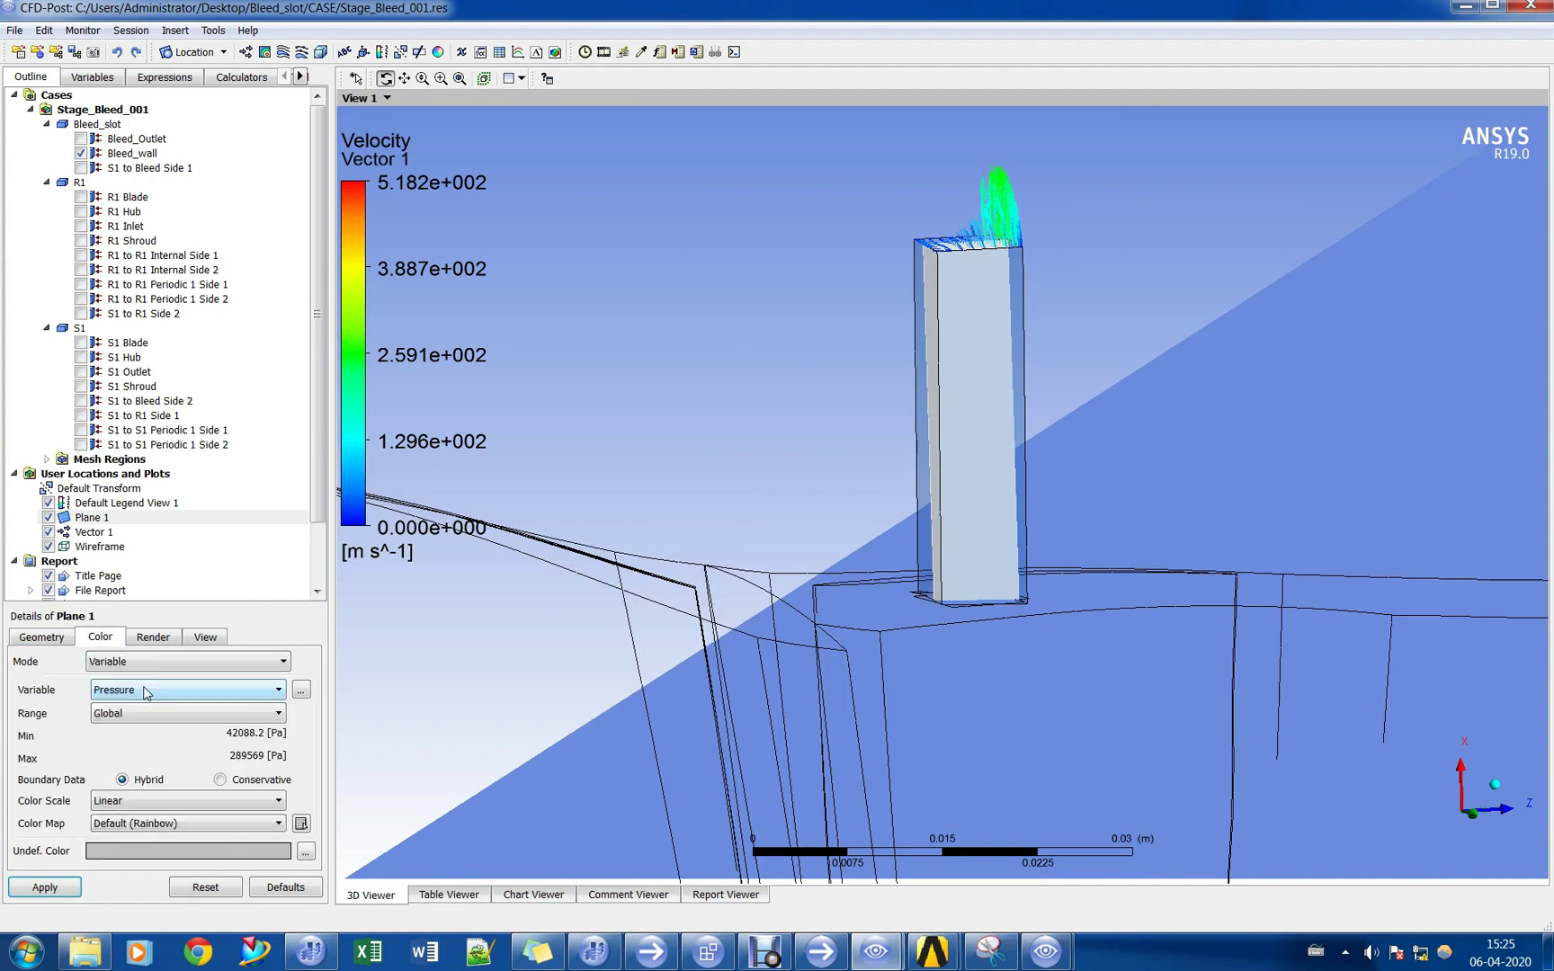
{"action": "left_click", "coordinate": [139, 713]}
{"action": "left_click", "coordinate": [134, 737]}
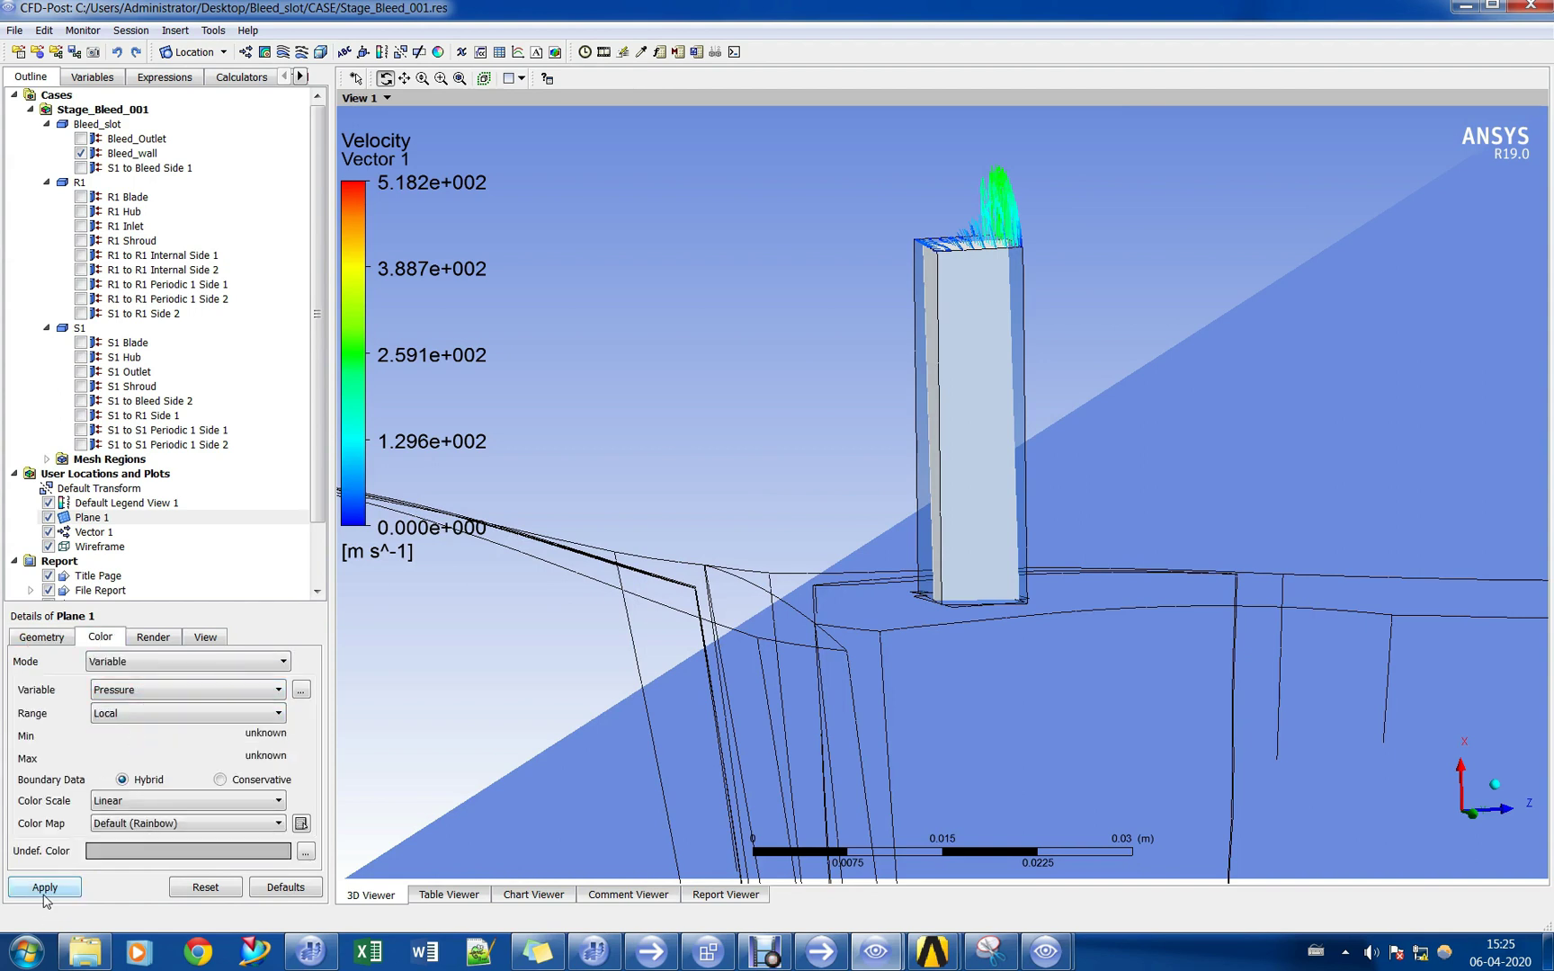
{"action": "left_click", "coordinate": [45, 888]}
{"action": "mouse_move", "coordinate": [890, 551]}
{"action": "left_mouse_down"}
{"action": "mouse_move", "coordinate": [929, 520]}
{"action": "mouse_move", "coordinate": [909, 489]}
{"action": "mouse_move", "coordinate": [904, 528]}
{"action": "left_mouse_up"}
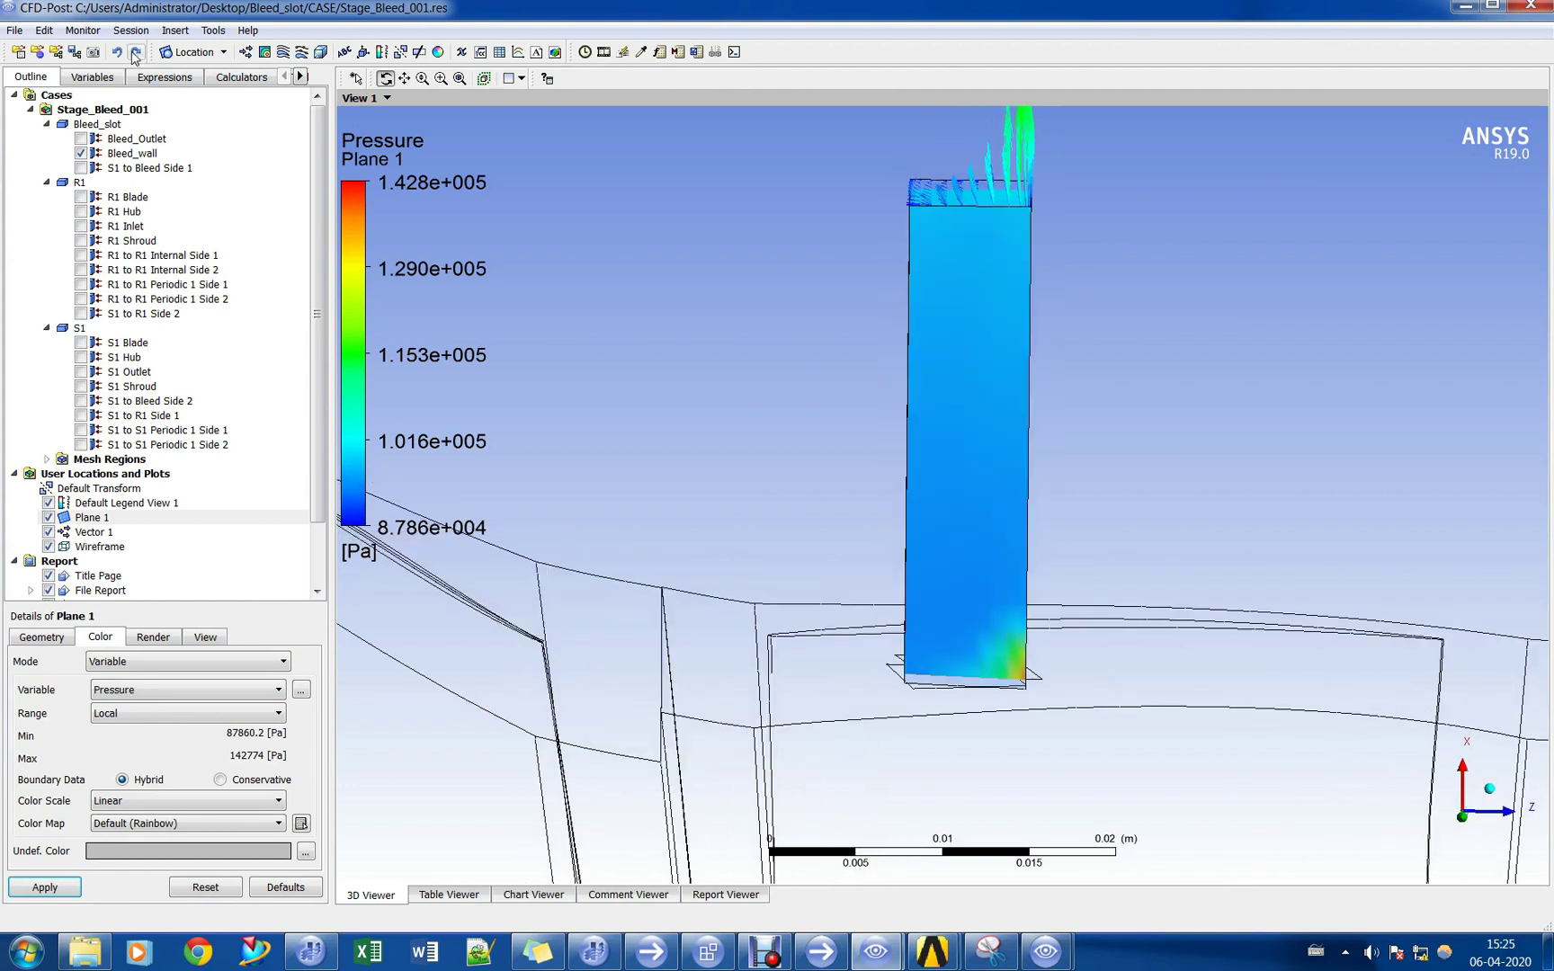
Insert a vector plot named Vector 2 and locate it on Plane 1.
{"action": "left_click", "coordinate": [245, 51]}
{"action": "key", "text": "Return"}
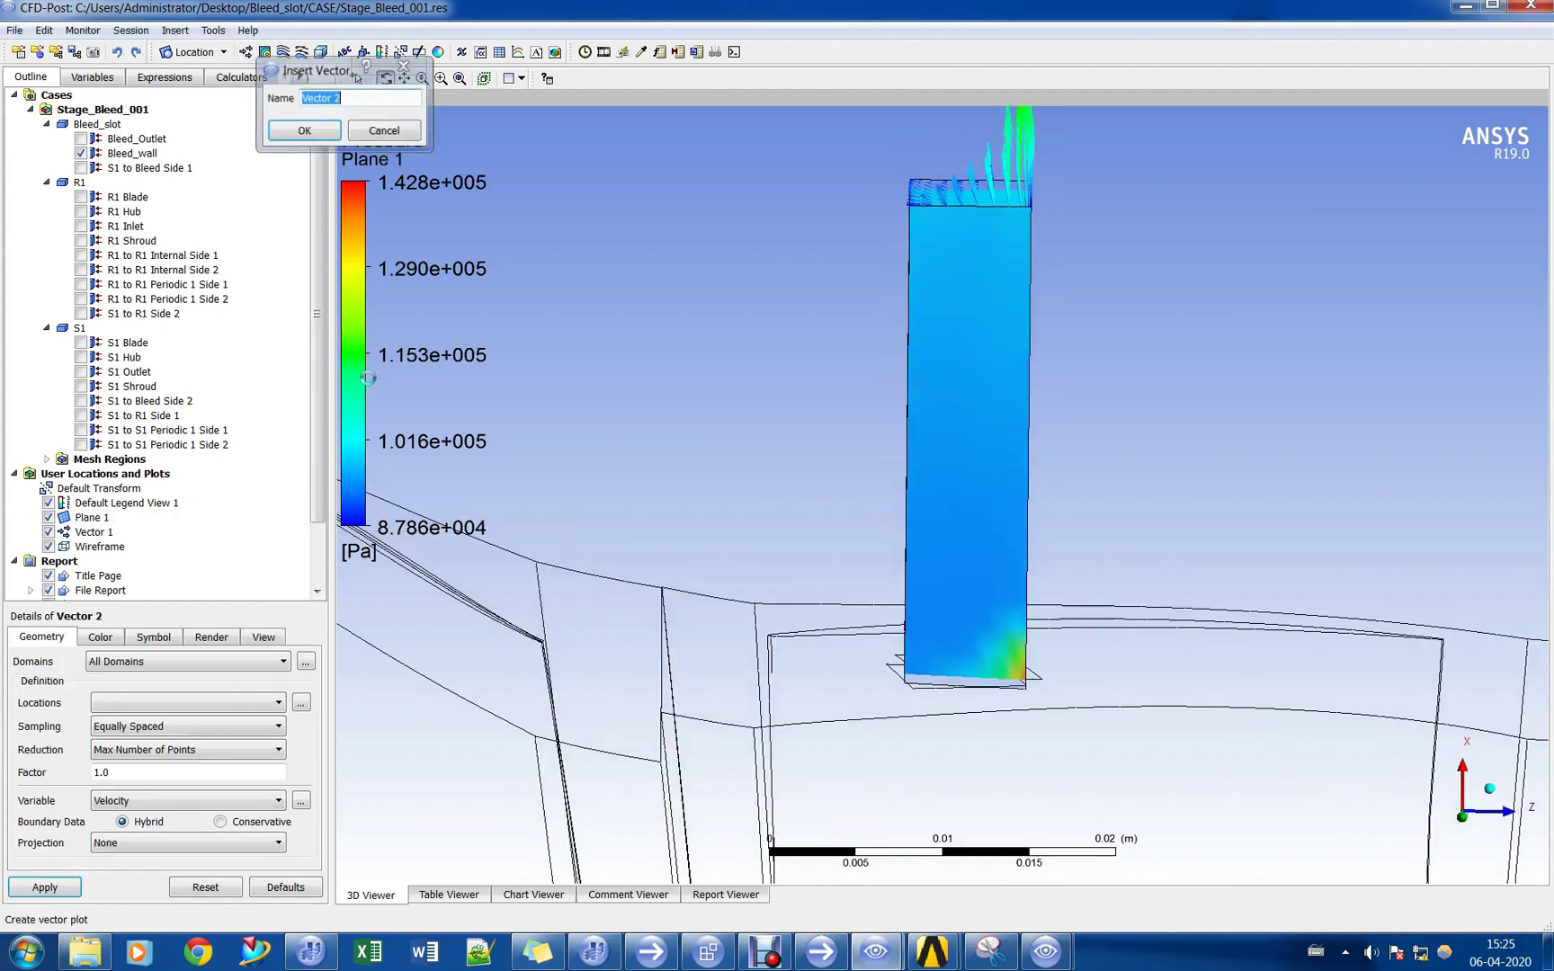
{"action": "left_click", "coordinate": [135, 703]}
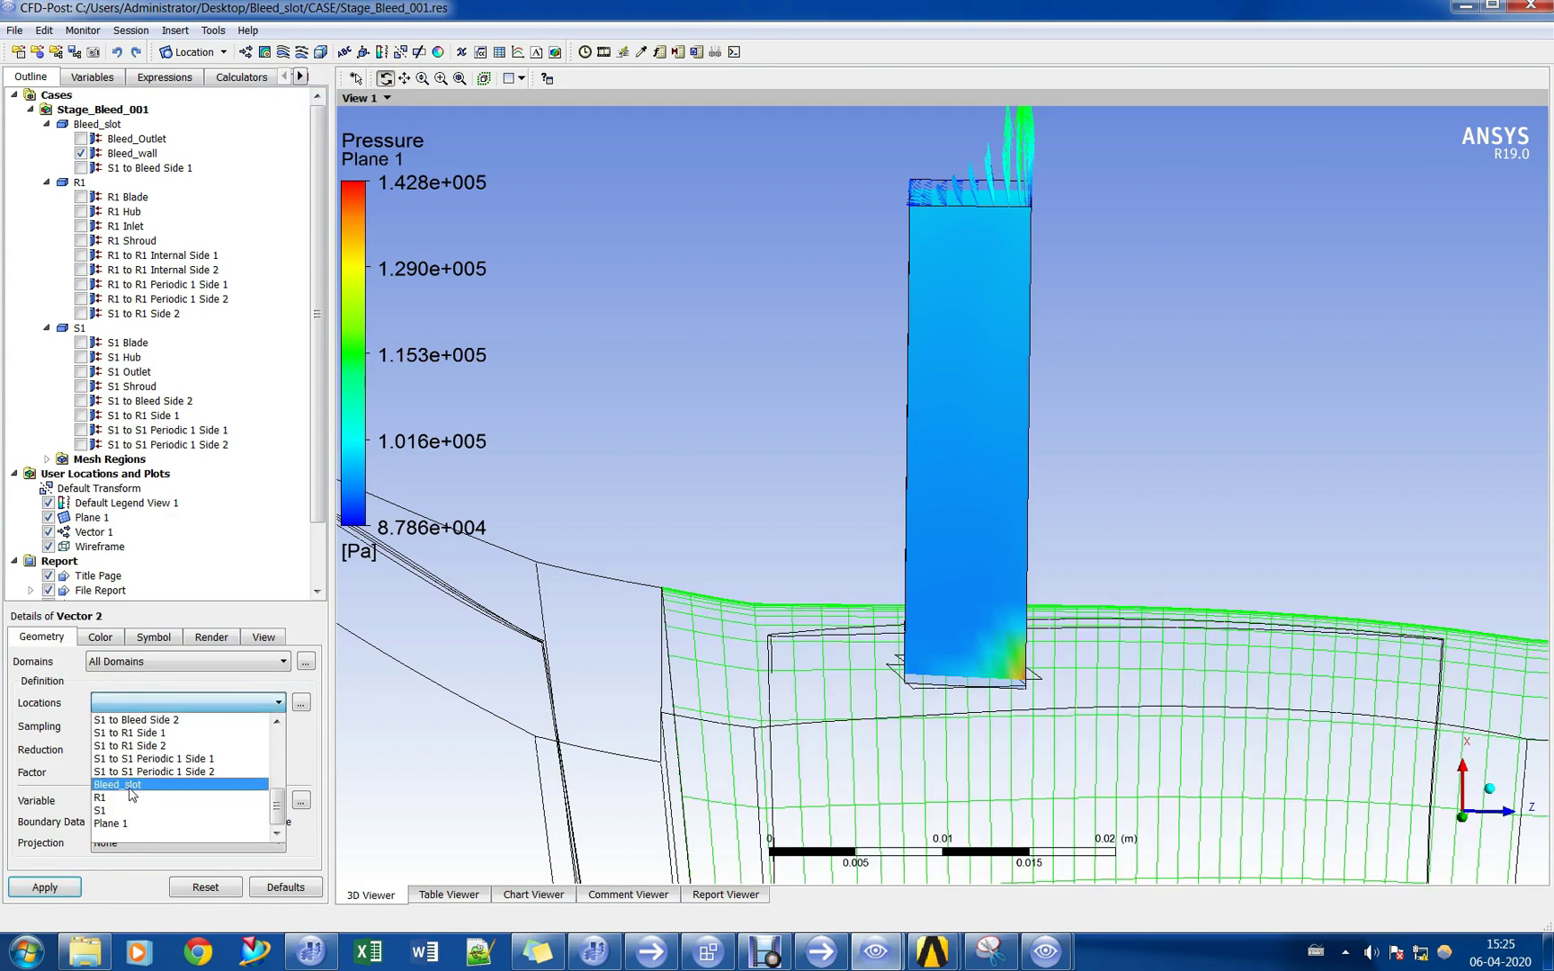
{"action": "left_click", "coordinate": [131, 831]}
Give Vector 2 a constant black colour.
{"action": "left_click", "coordinate": [103, 637]}
{"action": "left_click", "coordinate": [127, 663]}
{"action": "left_click", "coordinate": [138, 682]}
{"action": "left_click", "coordinate": [305, 686]}
{"action": "left_click", "coordinate": [590, 352]}
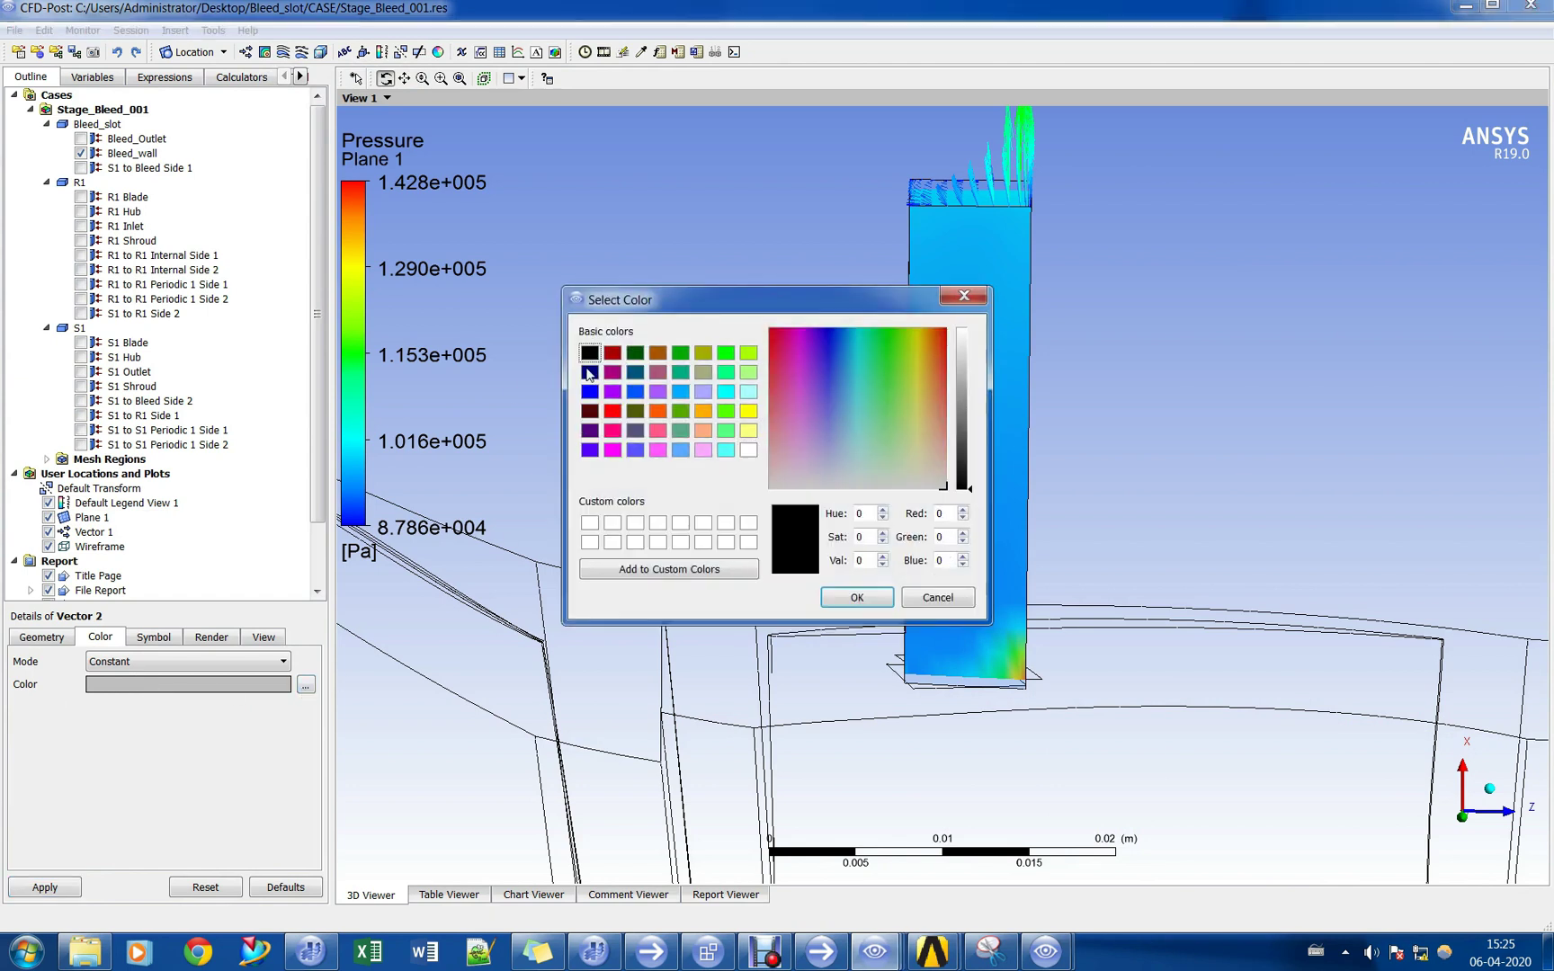
{"action": "left_click", "coordinate": [856, 597]}
Set the projection of Vector 2 to Tangential and generate the plot on the slot plane.
{"action": "left_click", "coordinate": [42, 637]}
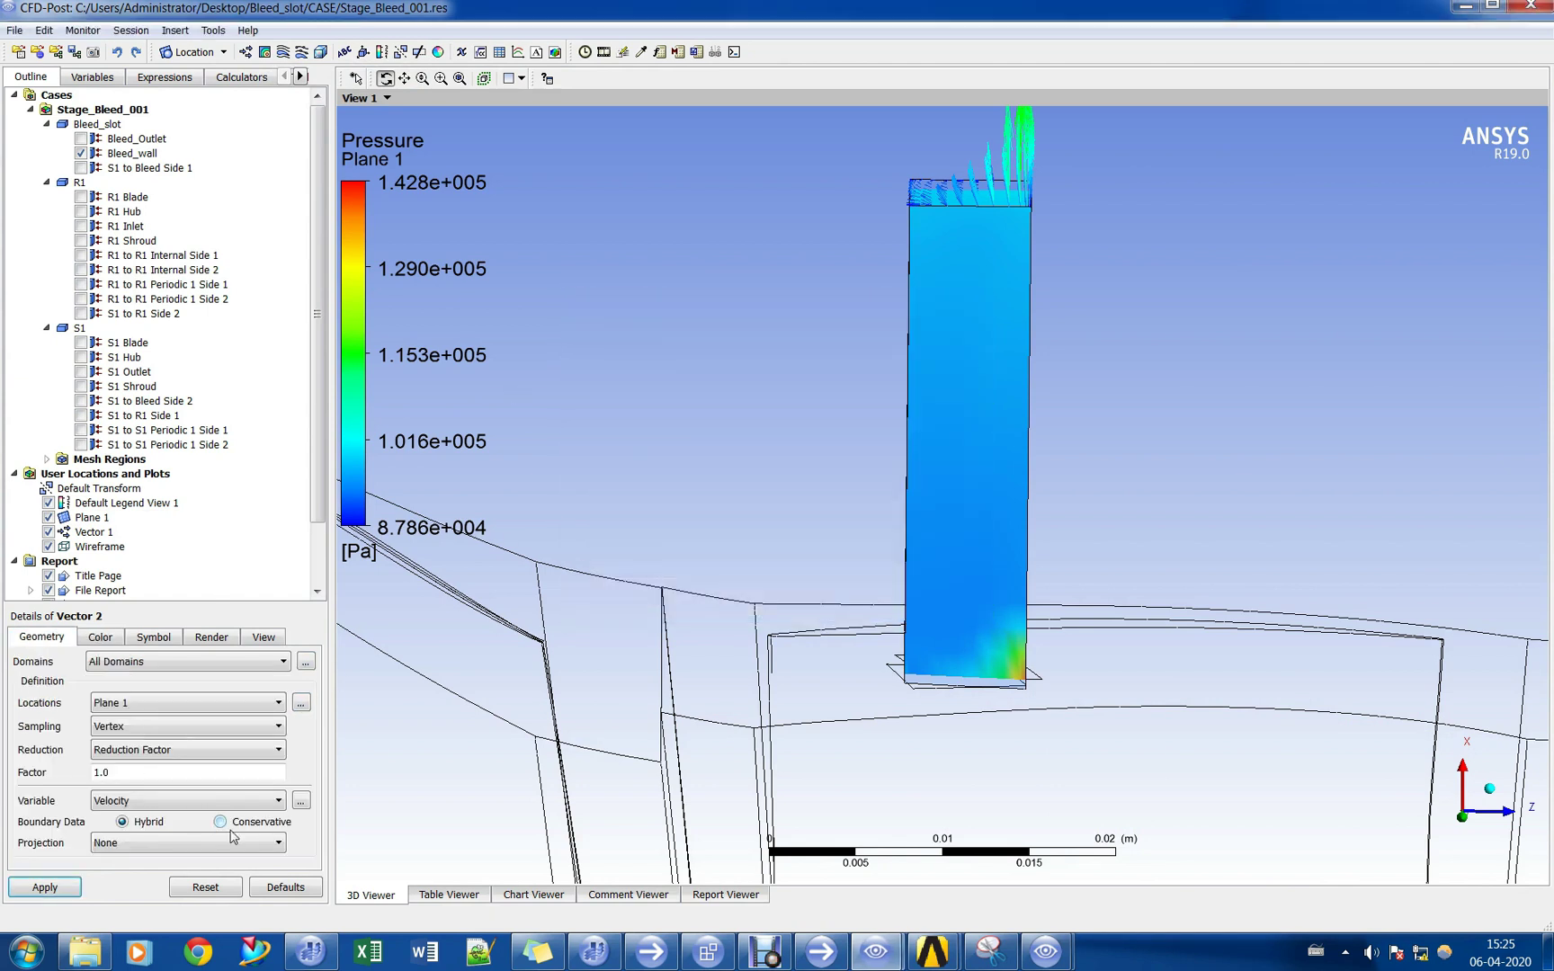
{"action": "left_click", "coordinate": [259, 842]}
{"action": "left_click", "coordinate": [146, 905]}
{"action": "left_click", "coordinate": [45, 887]}
{"action": "left_click_drag", "start_coordinate": [933, 610], "coordinate": [868, 592]}
{"action": "scroll", "coordinate": [940, 544], "scroll_direction": "up", "scroll_amount": 5}
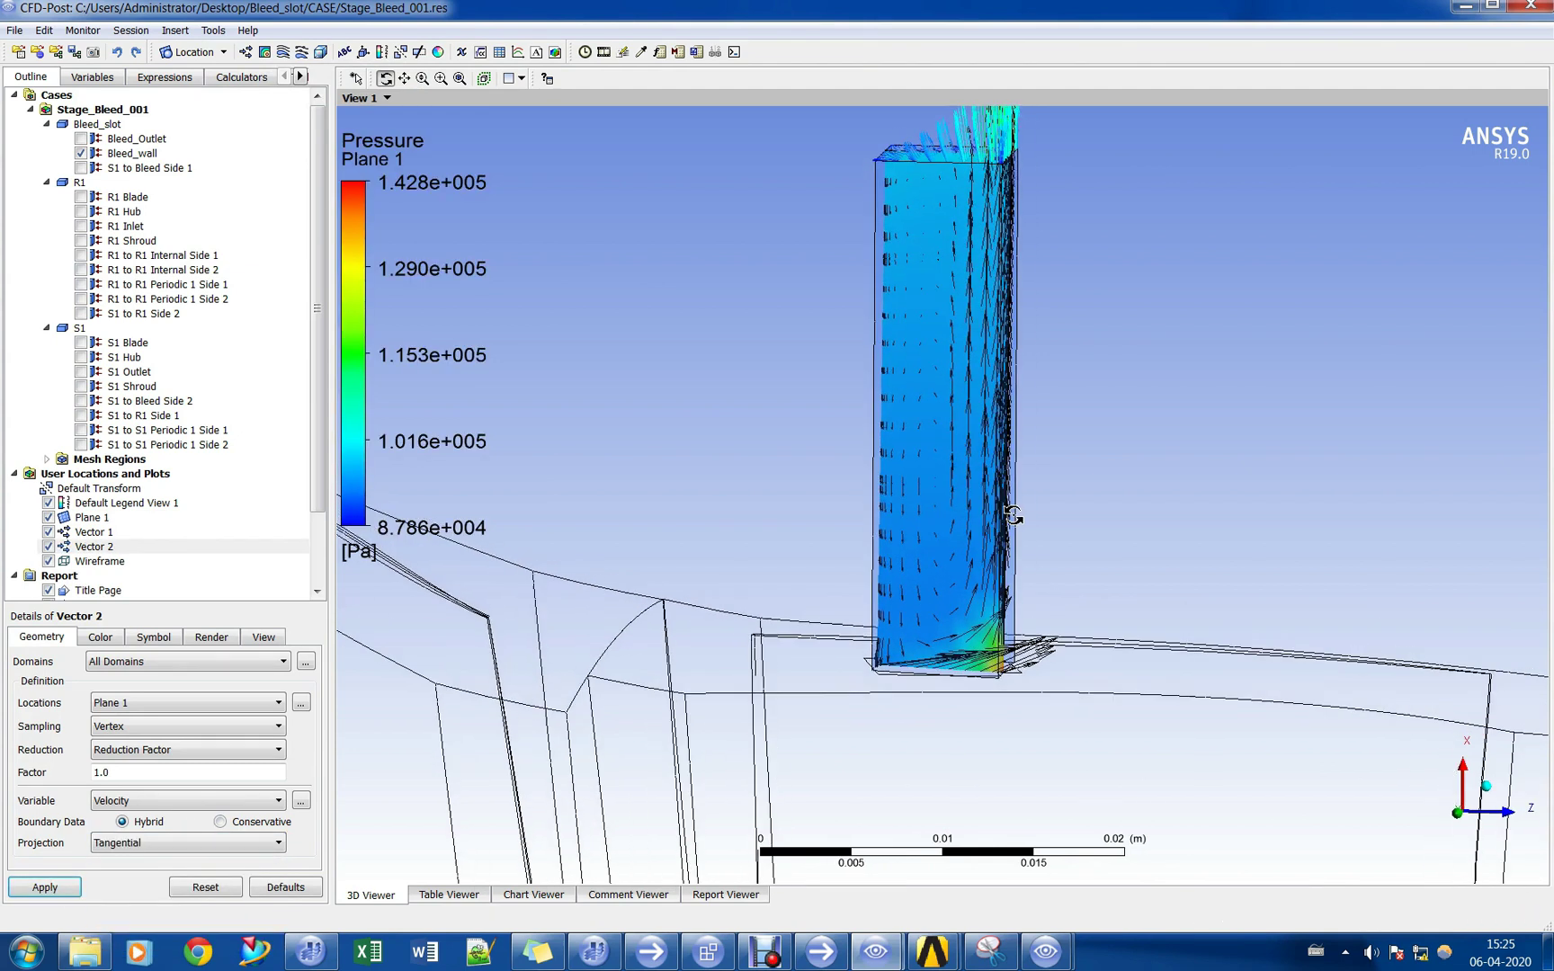
{"action": "scroll", "coordinate": [989, 538], "scroll_direction": "down", "scroll_amount": 5}
{"action": "mouse_move", "coordinate": [943, 565]}
{"action": "left_mouse_down"}
{"action": "mouse_move", "coordinate": [1033, 572]}
{"action": "mouse_move", "coordinate": [953, 573]}
{"action": "left_mouse_up"}
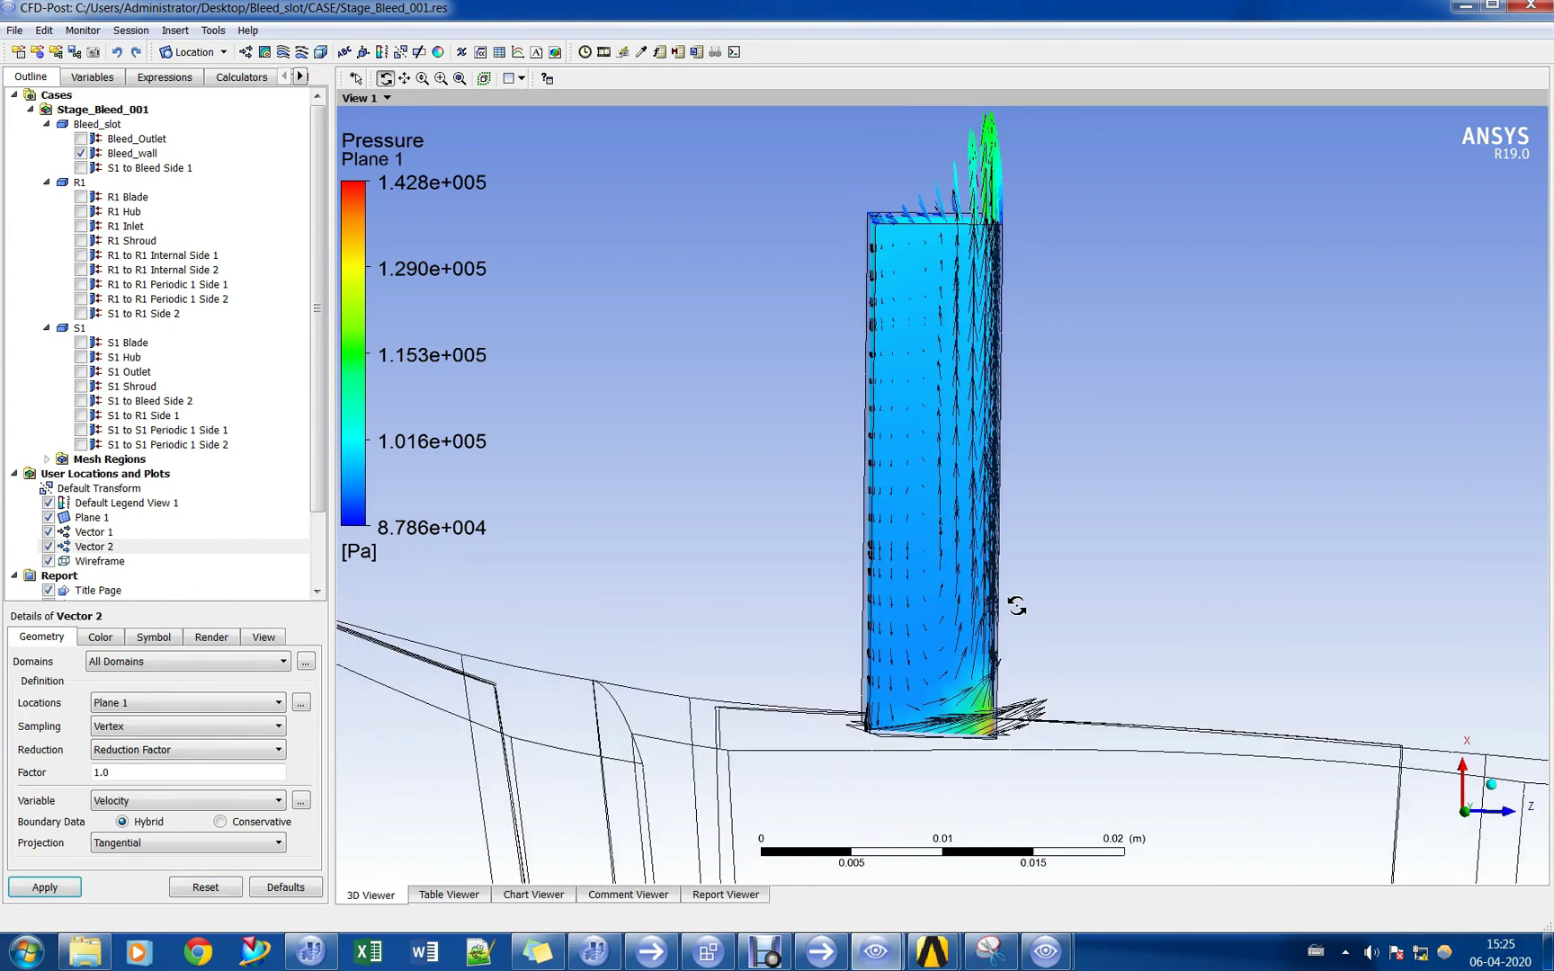
Show the R1 Blade and S1 Blade surfaces alongside the bleed slot.
{"action": "scroll", "coordinate": [1020, 594], "scroll_direction": "down", "scroll_amount": 3}
{"action": "scroll", "coordinate": [1019, 572], "scroll_direction": "up", "scroll_amount": 3}
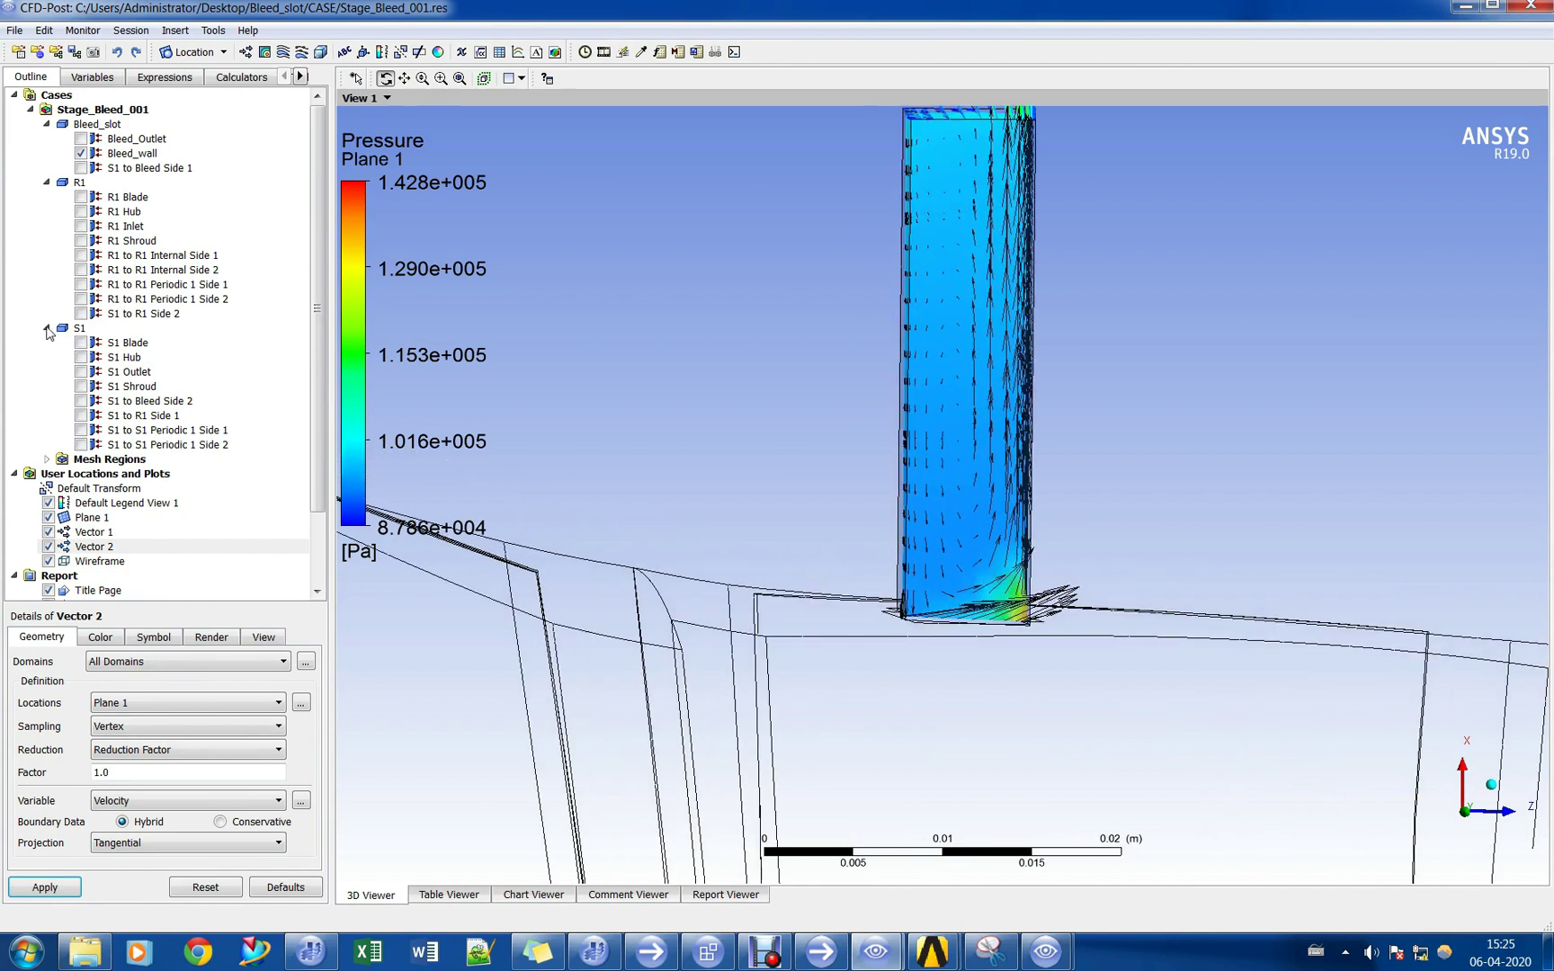
{"action": "left_click", "coordinate": [81, 196]}
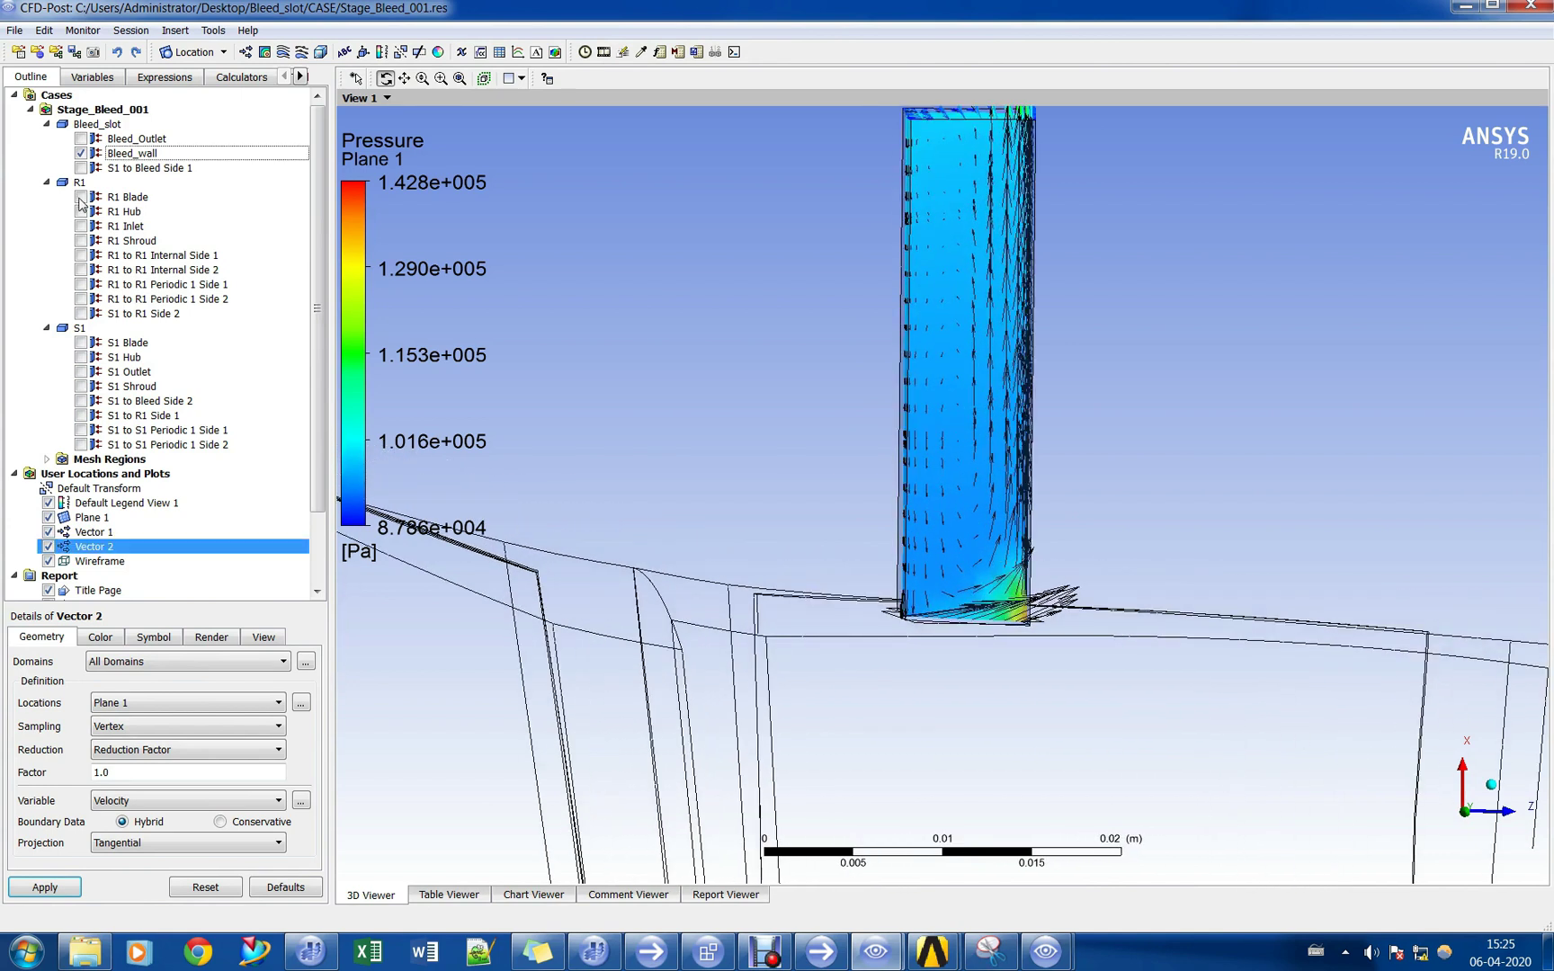
{"action": "left_click", "coordinate": [81, 343]}
{"action": "scroll", "coordinate": [800, 456], "scroll_direction": "down", "scroll_amount": 6}
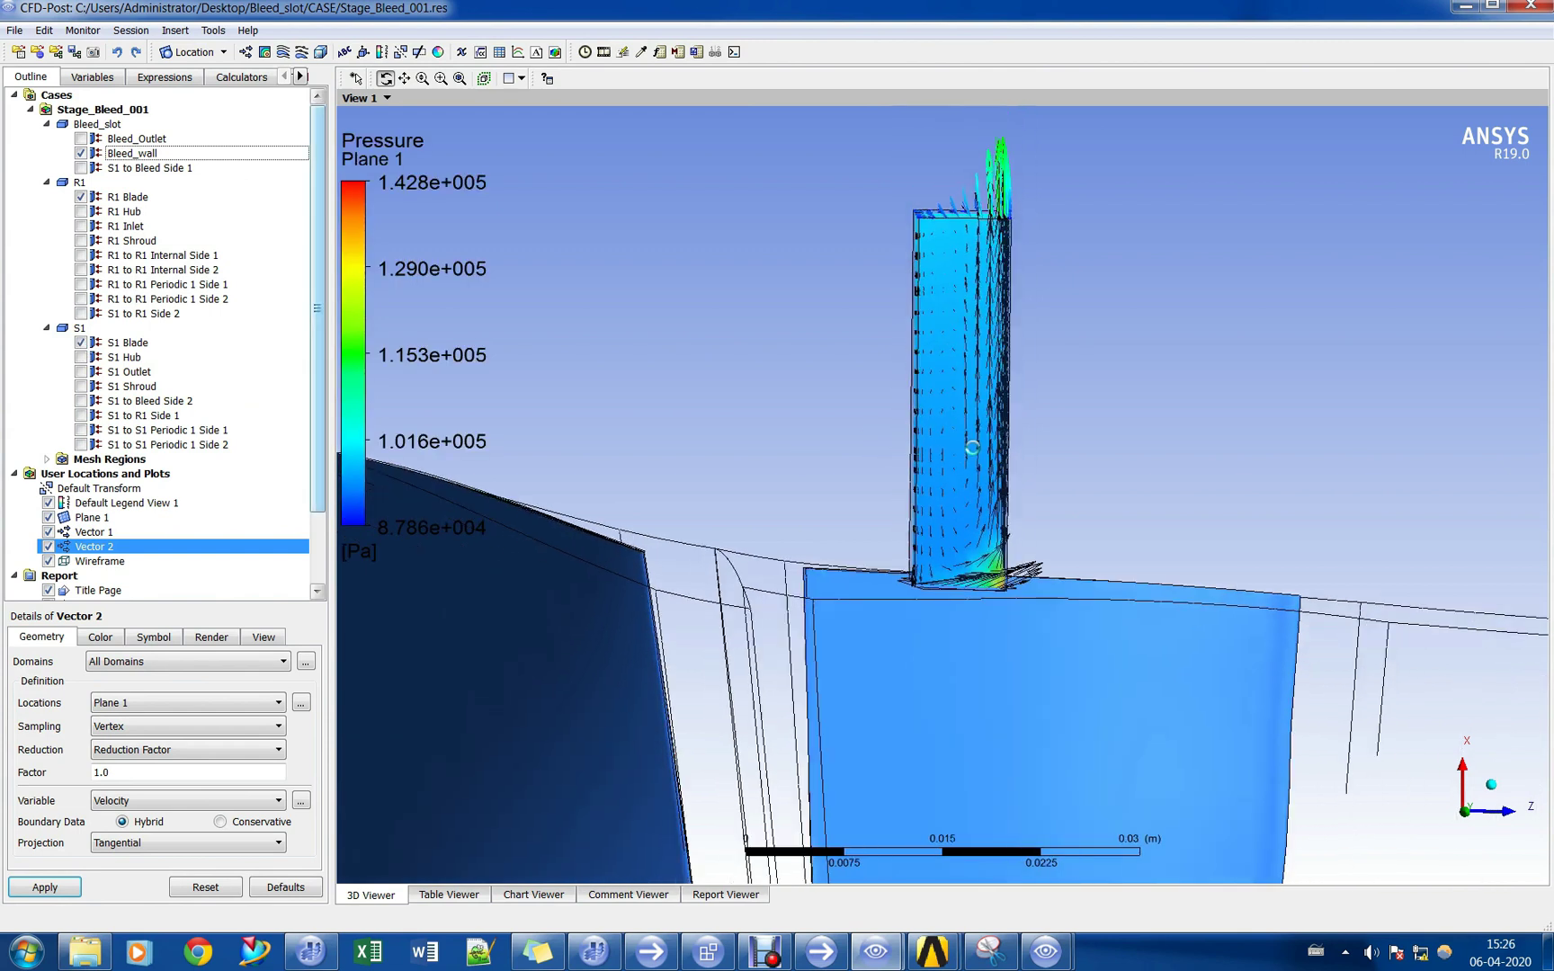
Insert a streamline plot named Streamline 1.
{"action": "left_click_drag", "start_coordinate": [1163, 534], "coordinate": [1338, 508]}
{"action": "mouse_move", "coordinate": [1236, 507]}
{"action": "left_mouse_down", "text": "ctrl+shift"}
{"action": "mouse_move", "coordinate": [1212, 470]}
{"action": "mouse_move", "coordinate": [1151, 517]}
{"action": "mouse_move", "coordinate": [1183, 495]}
{"action": "mouse_move", "coordinate": [1223, 499]}
{"action": "mouse_move", "coordinate": [1189, 572]}
{"action": "mouse_move", "coordinate": [1214, 569]}
{"action": "left_mouse_up", "text": "ctrl+shift"}
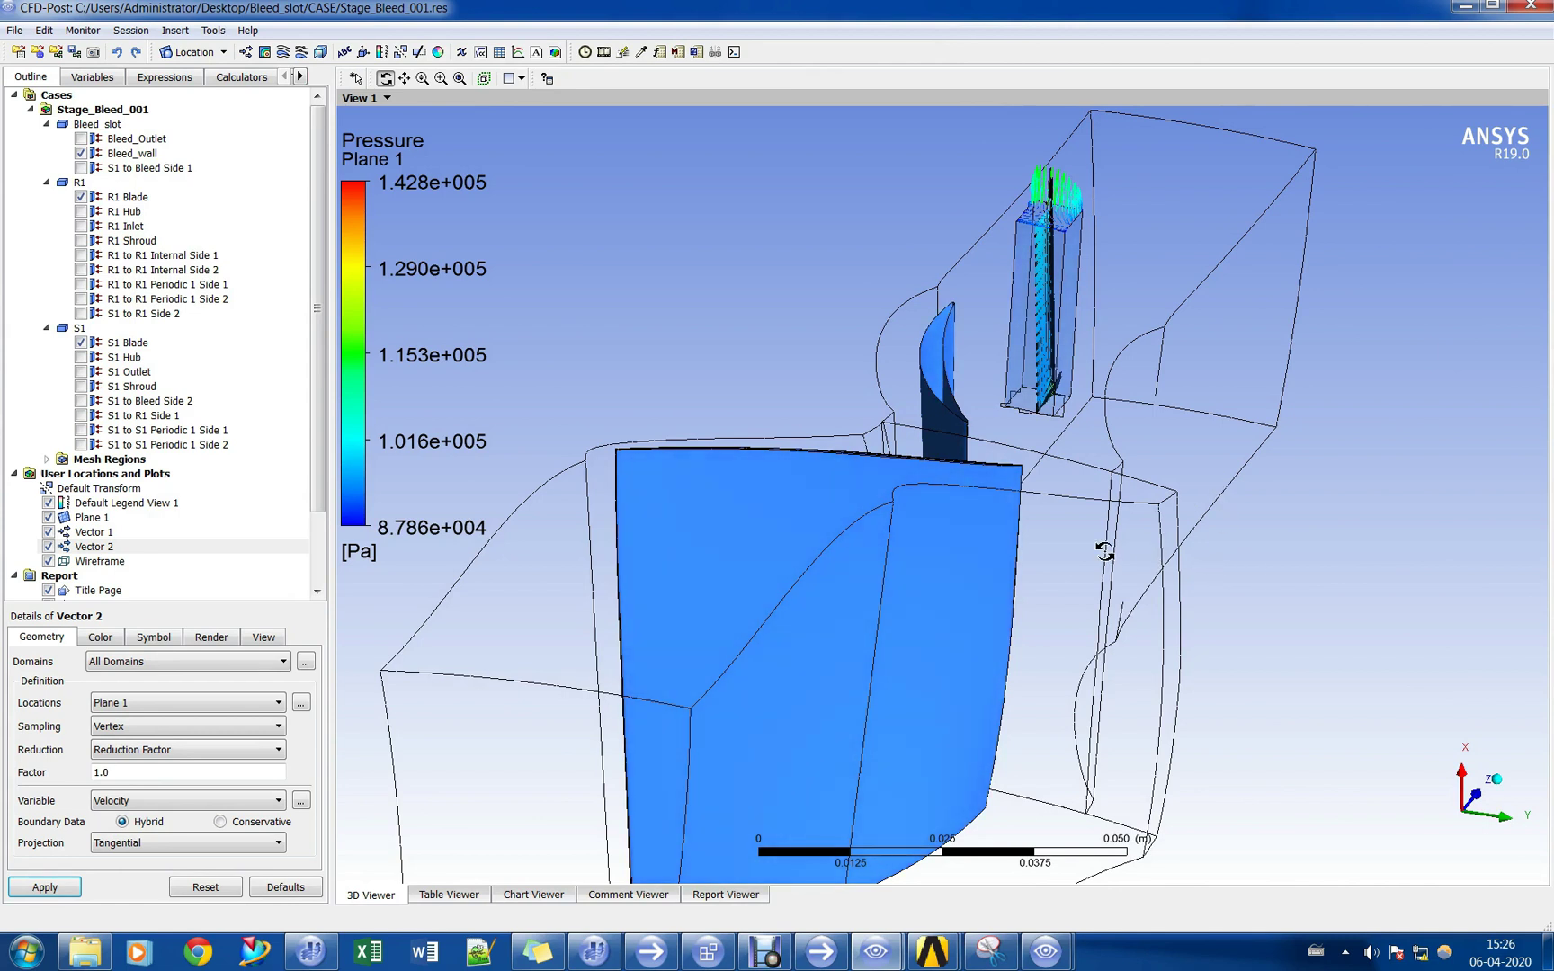
{"action": "left_click_drag", "start_coordinate": [1187, 449], "coordinate": [1067, 454]}
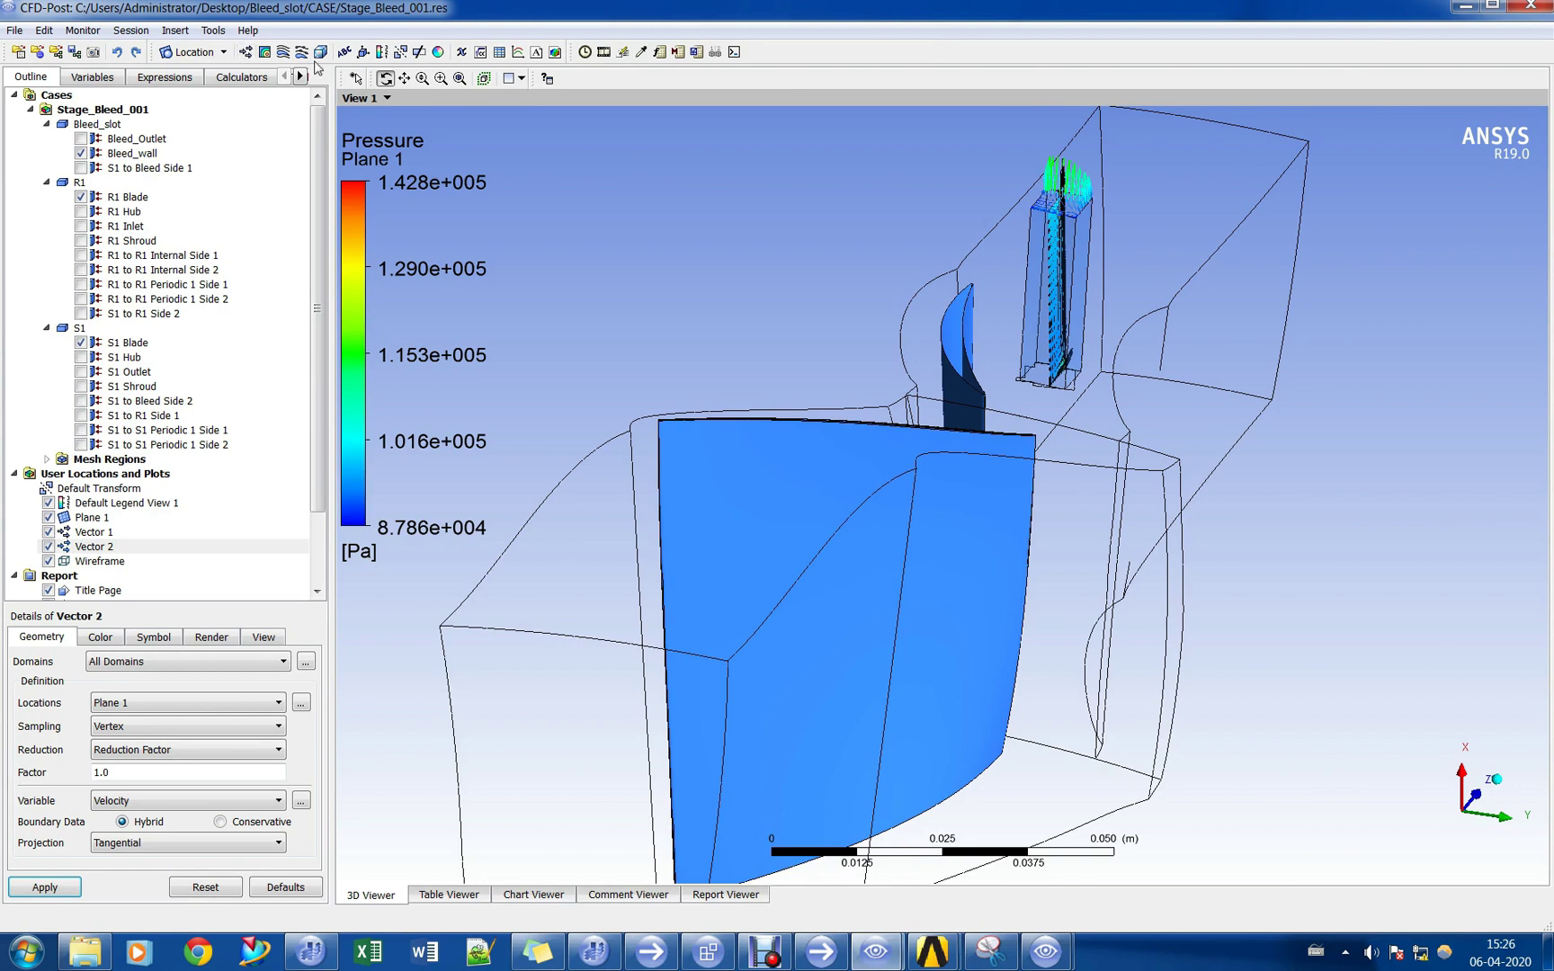
{"action": "left_click", "coordinate": [286, 52]}
{"action": "key", "text": "Return"}
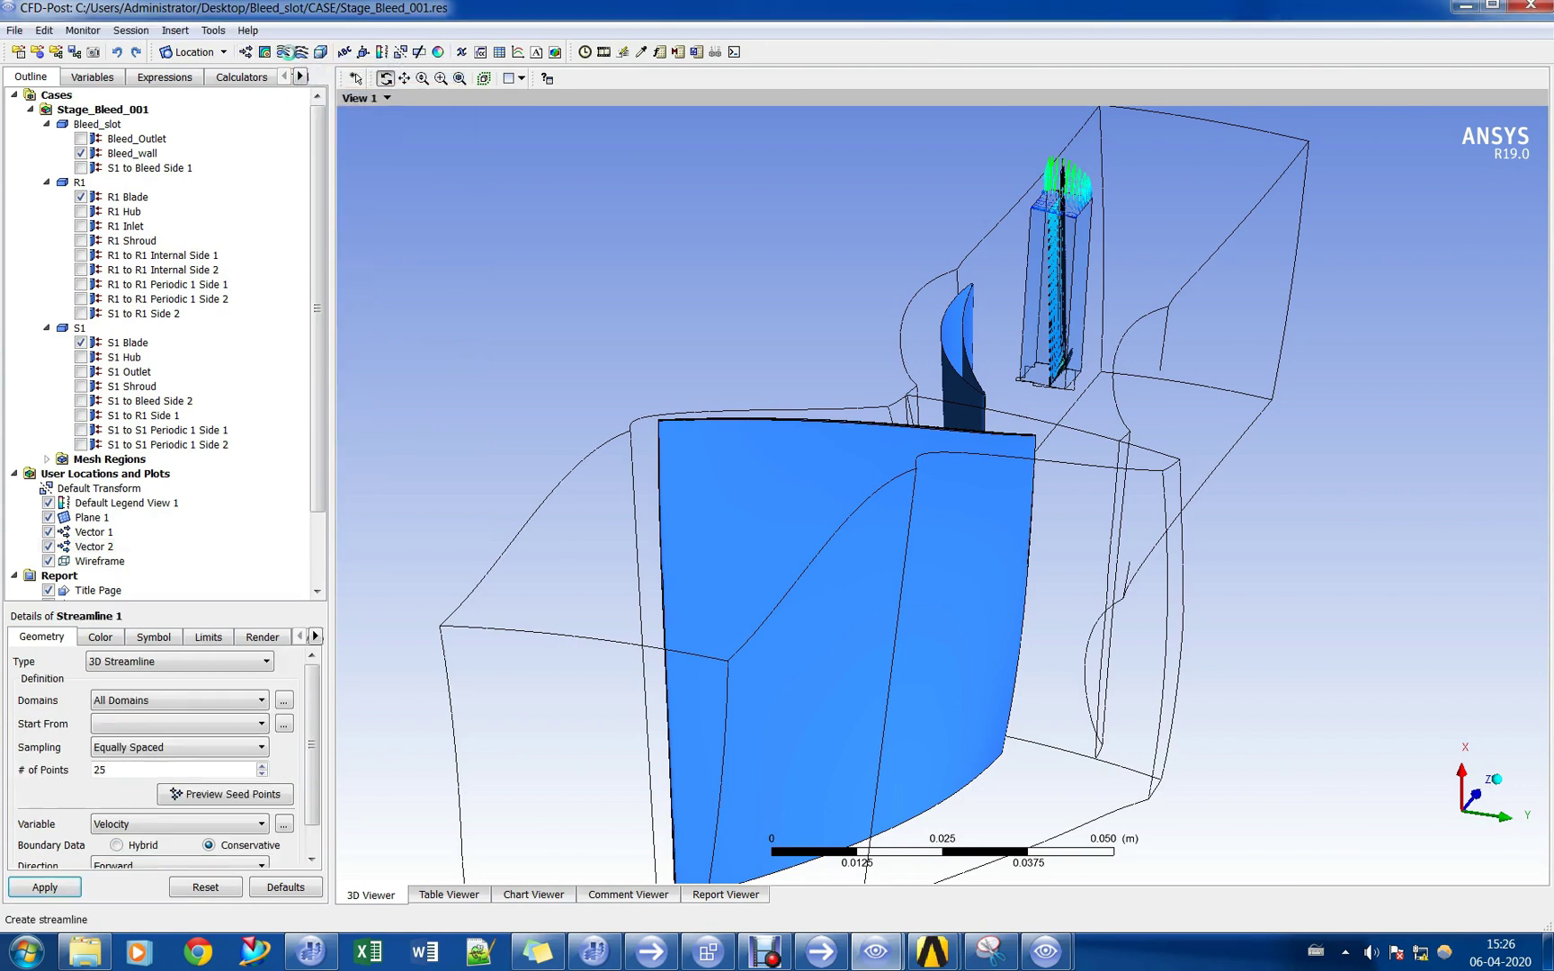
Start Streamline 1 from the S1 to Bleed Side 1 interface and generate the streamlines in the bleed slot.
{"action": "left_click", "coordinate": [130, 727]}
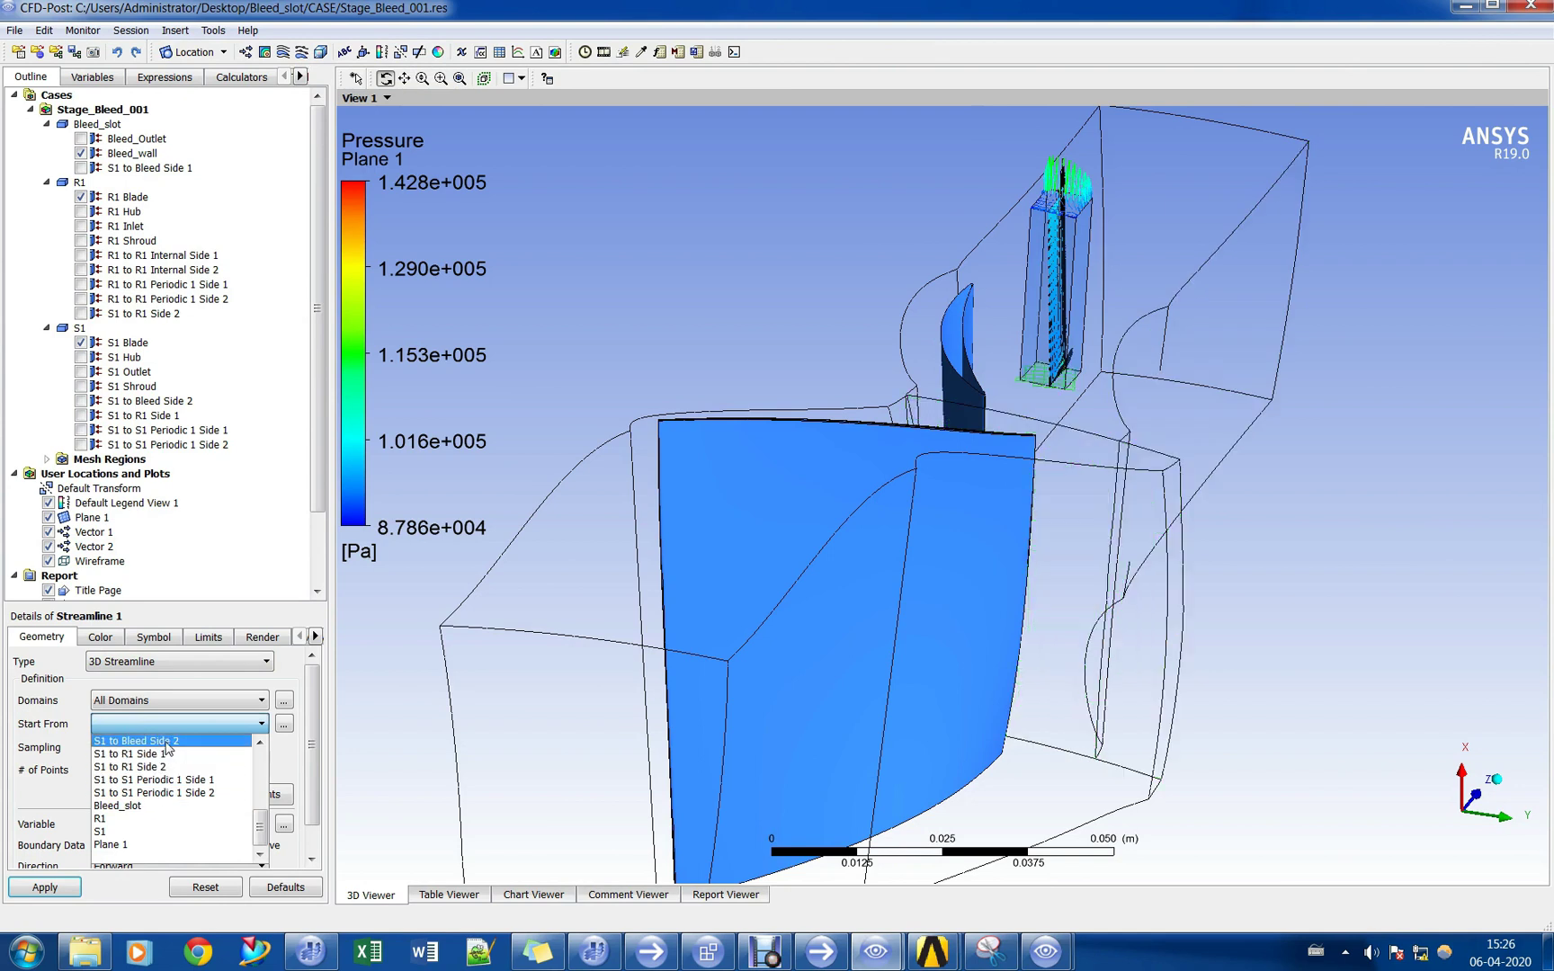
{"action": "scroll", "coordinate": [167, 748], "scroll_direction": "up", "scroll_amount": 5}
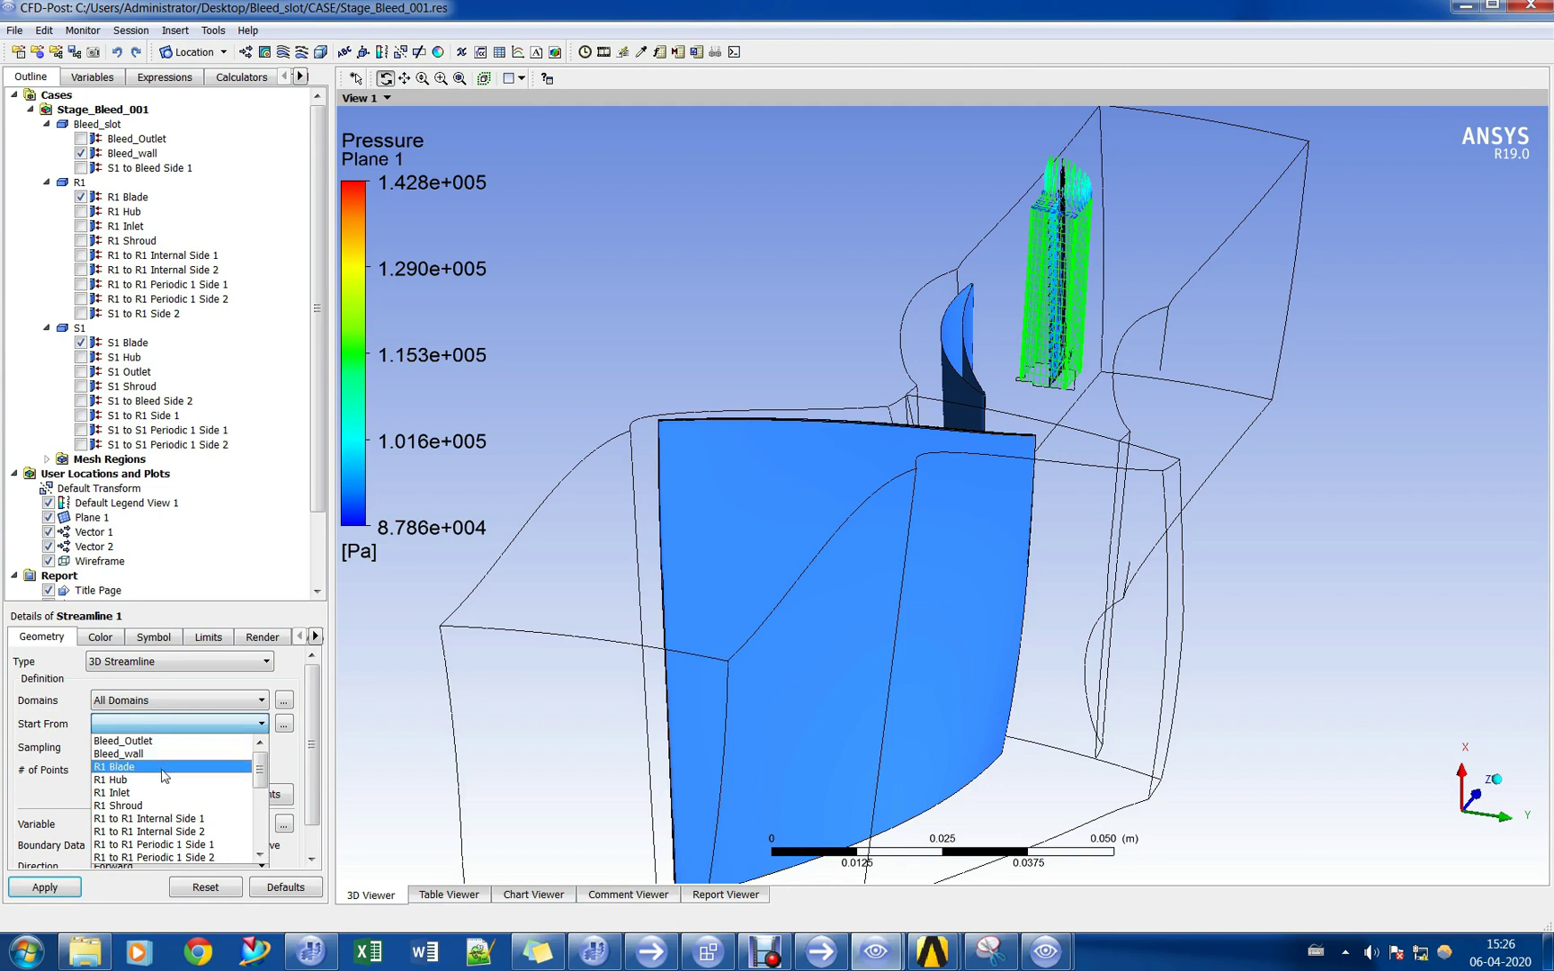
{"action": "scroll", "coordinate": [162, 791], "scroll_direction": "down", "scroll_amount": 5}
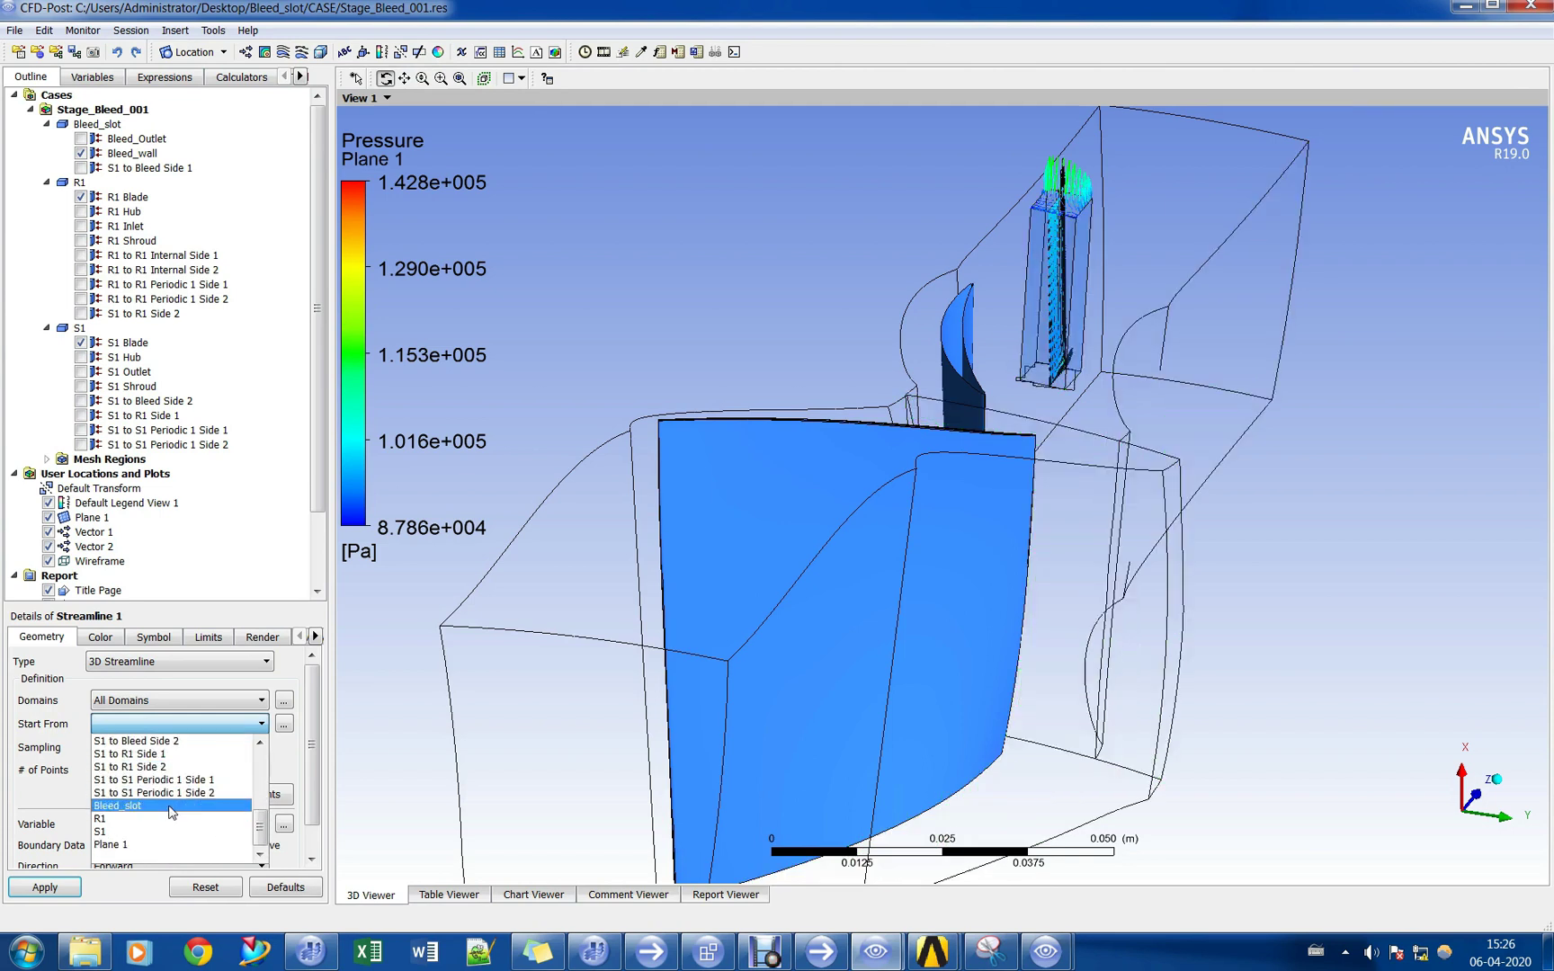
{"action": "scroll", "coordinate": [175, 800], "scroll_direction": "up", "scroll_amount": 1}
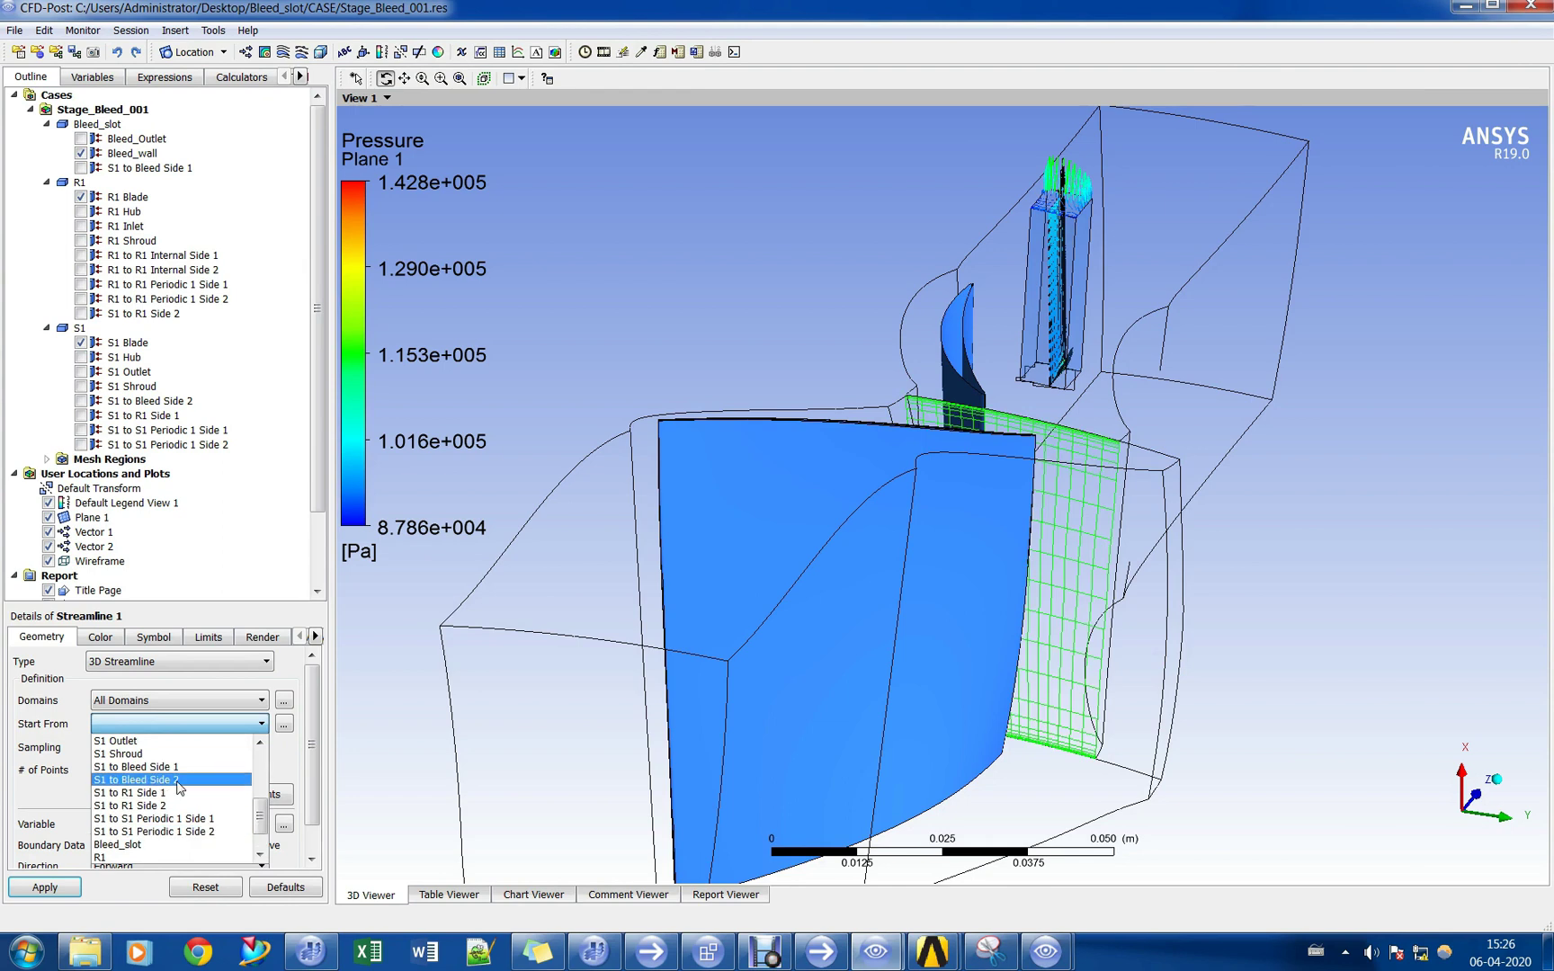
{"action": "left_click", "coordinate": [183, 769]}
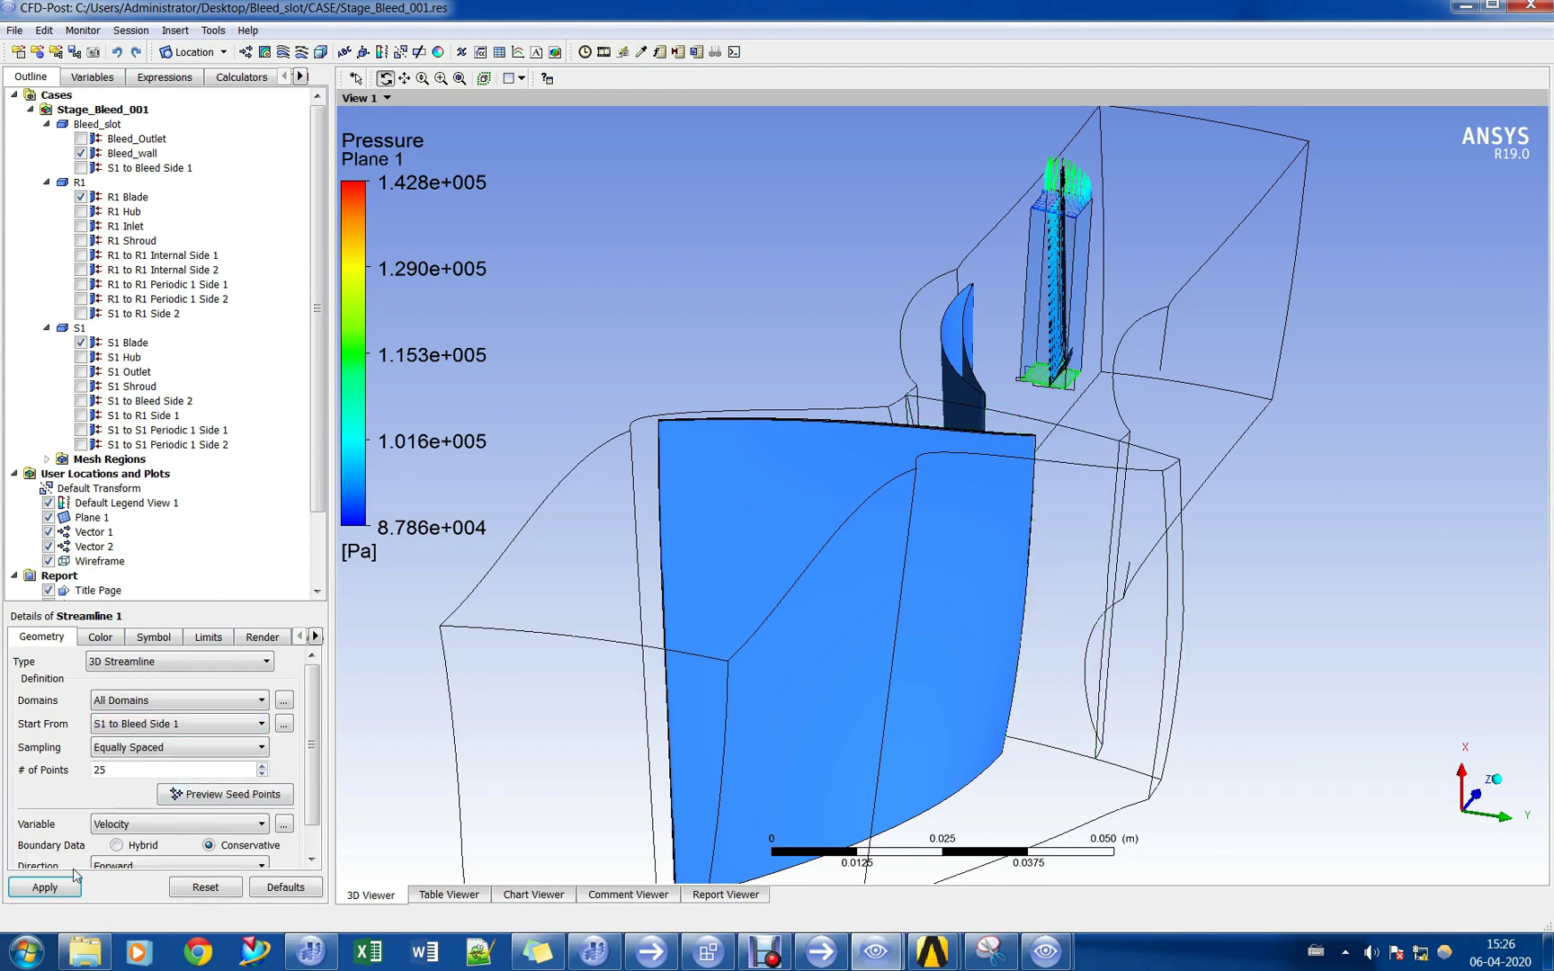
{"action": "left_click", "coordinate": [45, 887]}
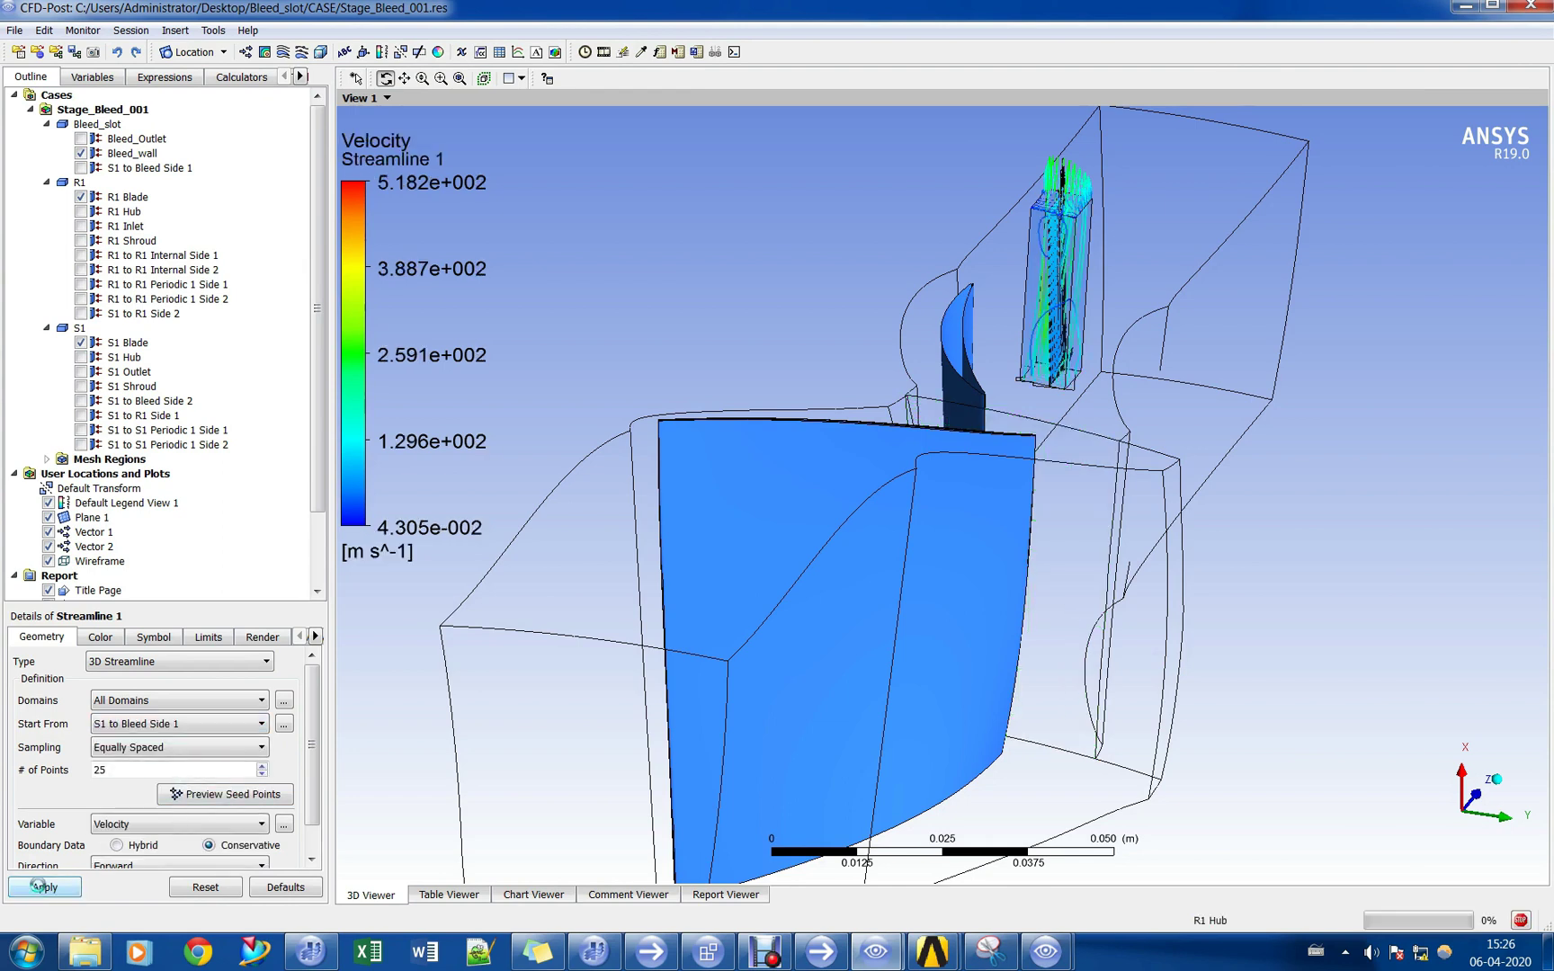
Set the number of seed points of Streamline 1 to 30 and regenerate the streamlines.
{"action": "left_click", "coordinate": [148, 773]}
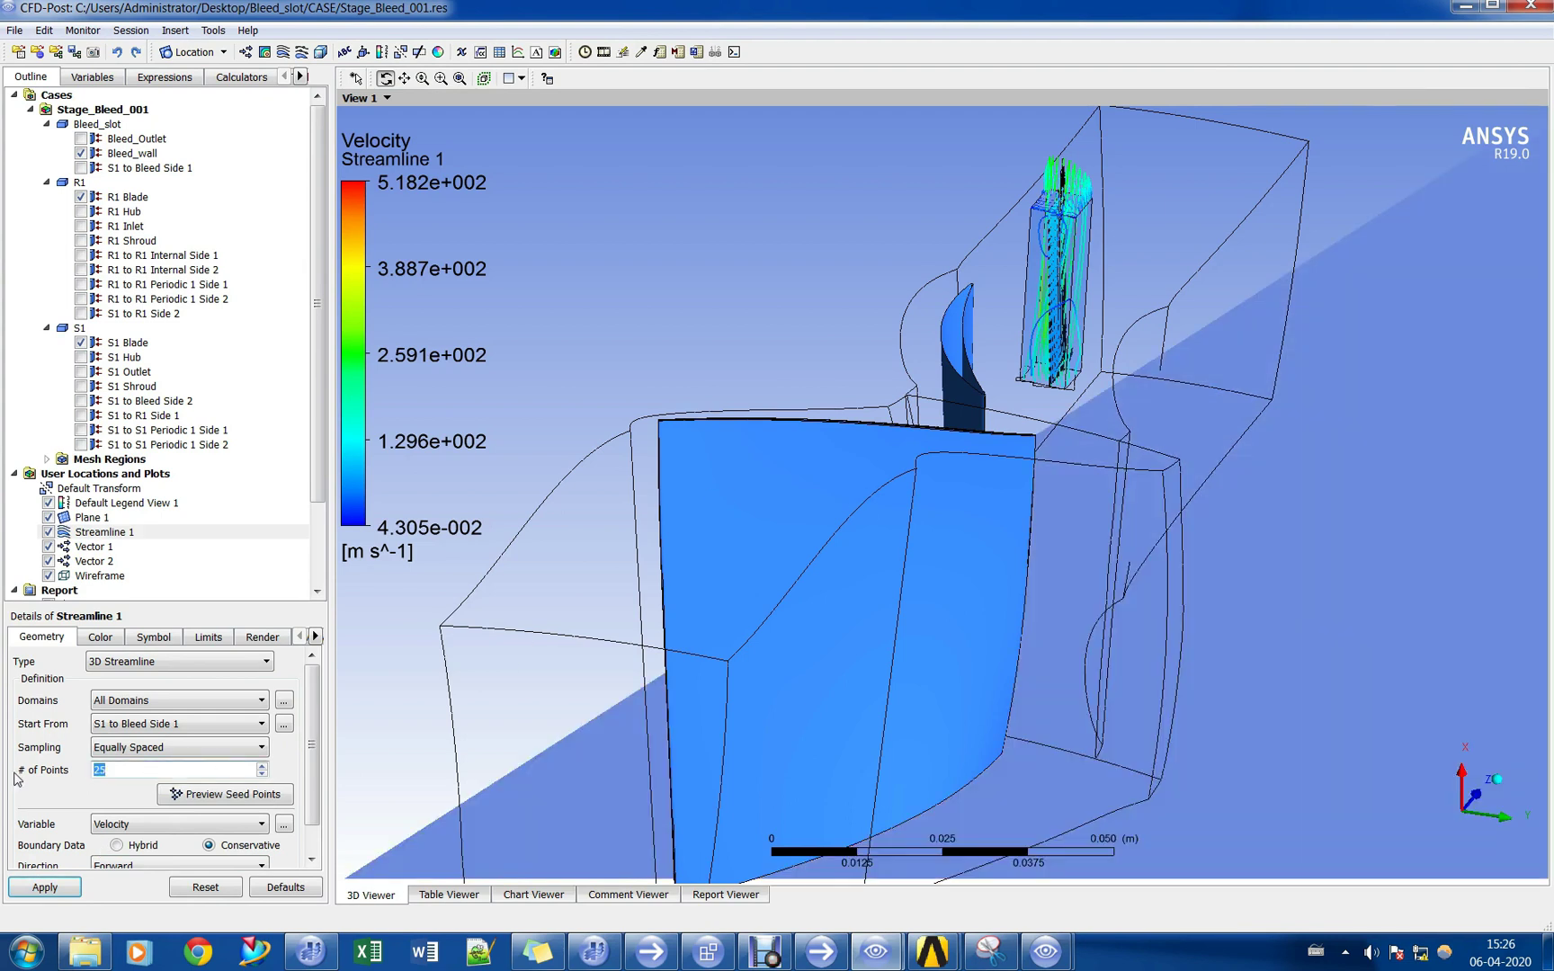
{"action": "key", "text": "Up"}
{"action": "left_click", "coordinate": [45, 886]}
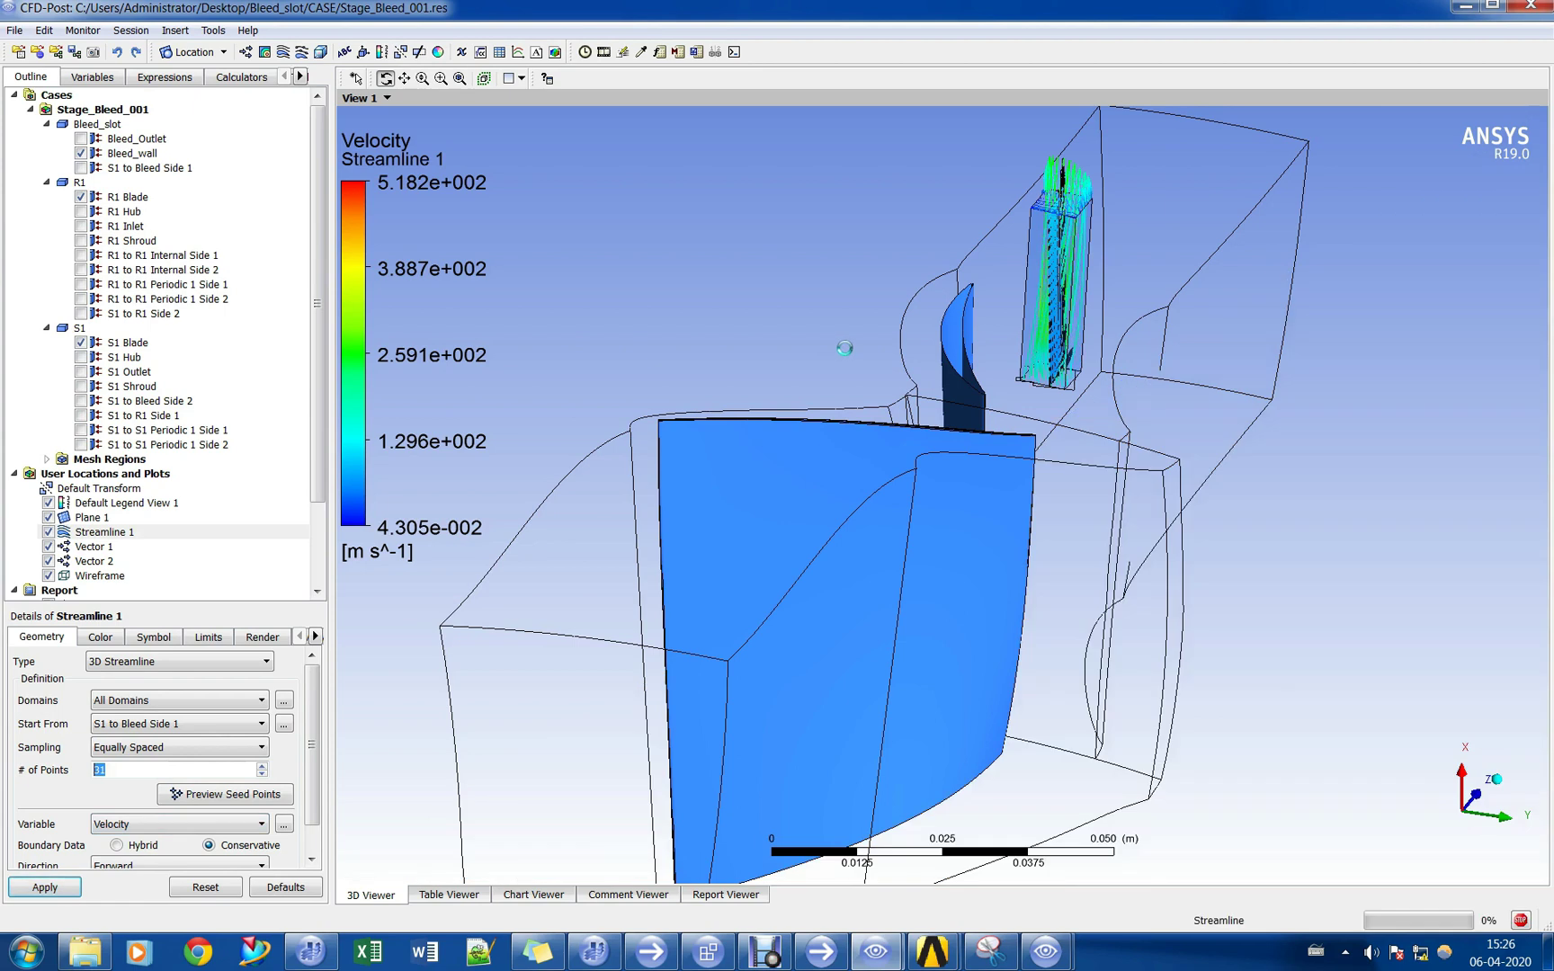
{"action": "left_click_drag", "start_coordinate": [1038, 312], "coordinate": [990, 270]}
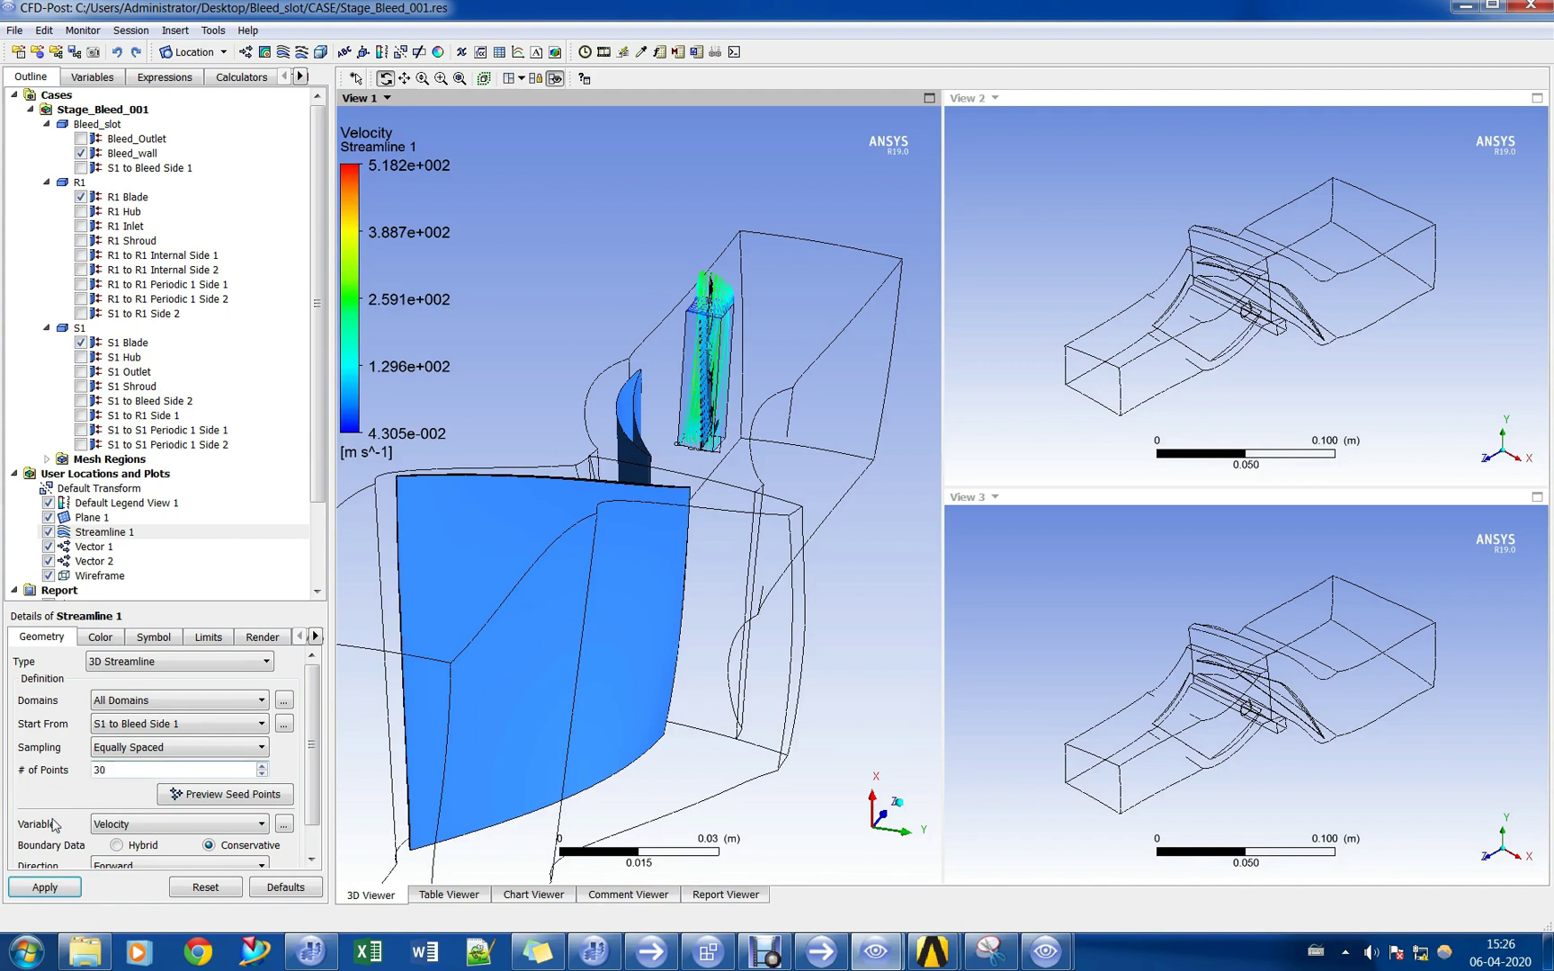
{"action": "left_click", "coordinate": [45, 887]}
Restore the single-viewport layout to show the streamlines in one full-size view.
{"action": "left_click", "coordinate": [524, 79]}
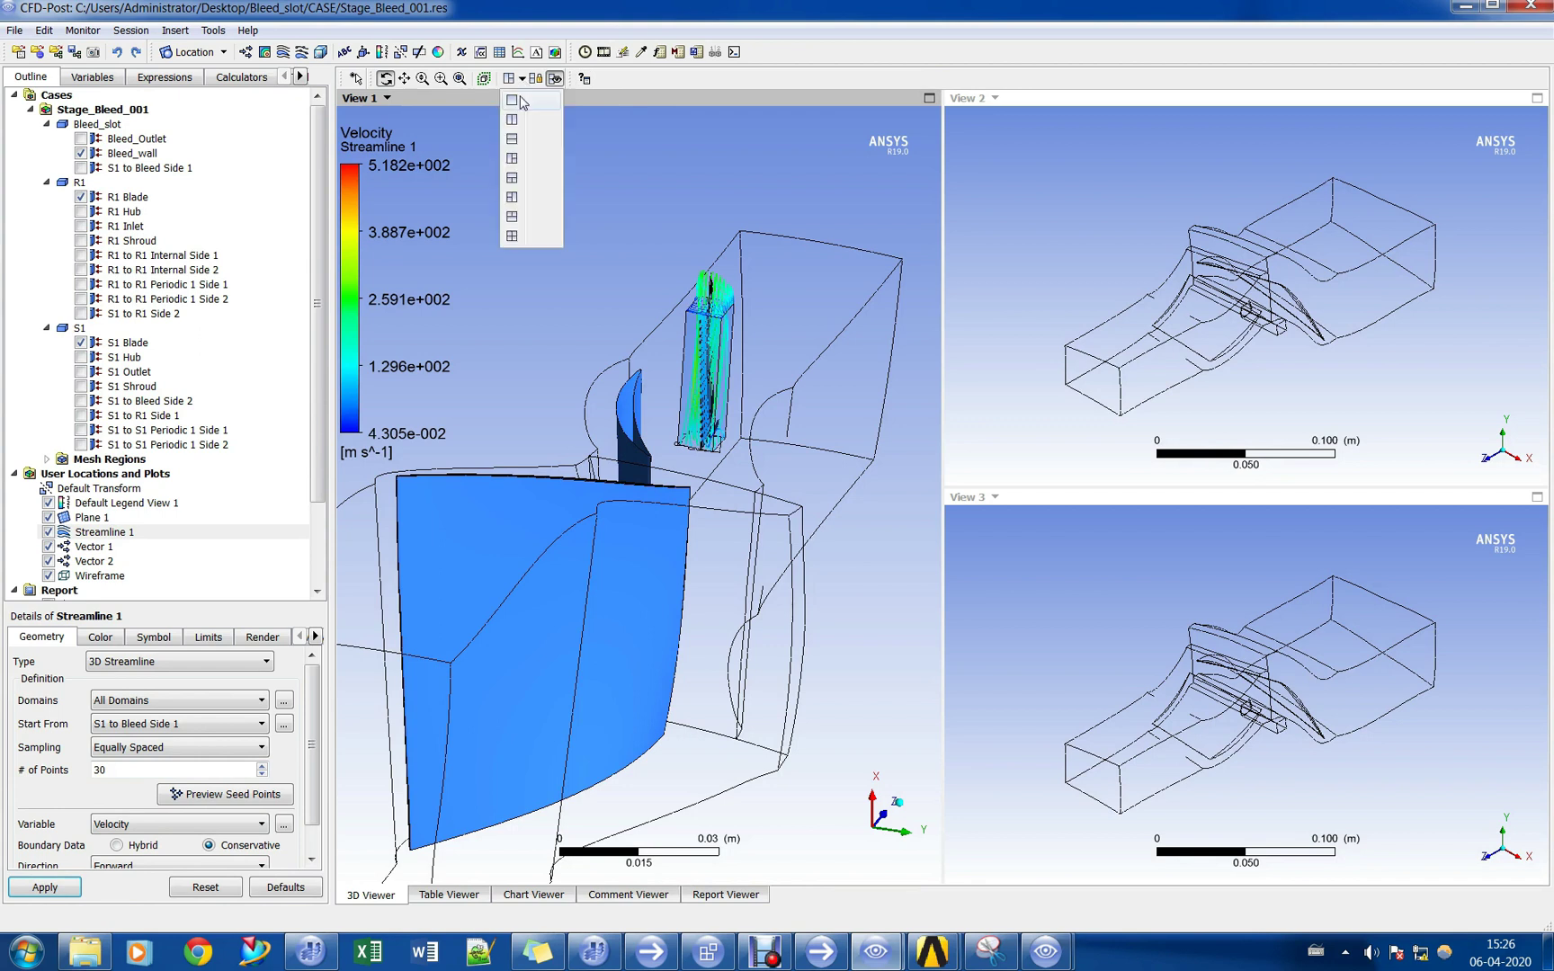
{"action": "left_click", "coordinate": [525, 104]}
{"action": "left_click_drag", "start_coordinate": [1141, 401], "coordinate": [1069, 397]}
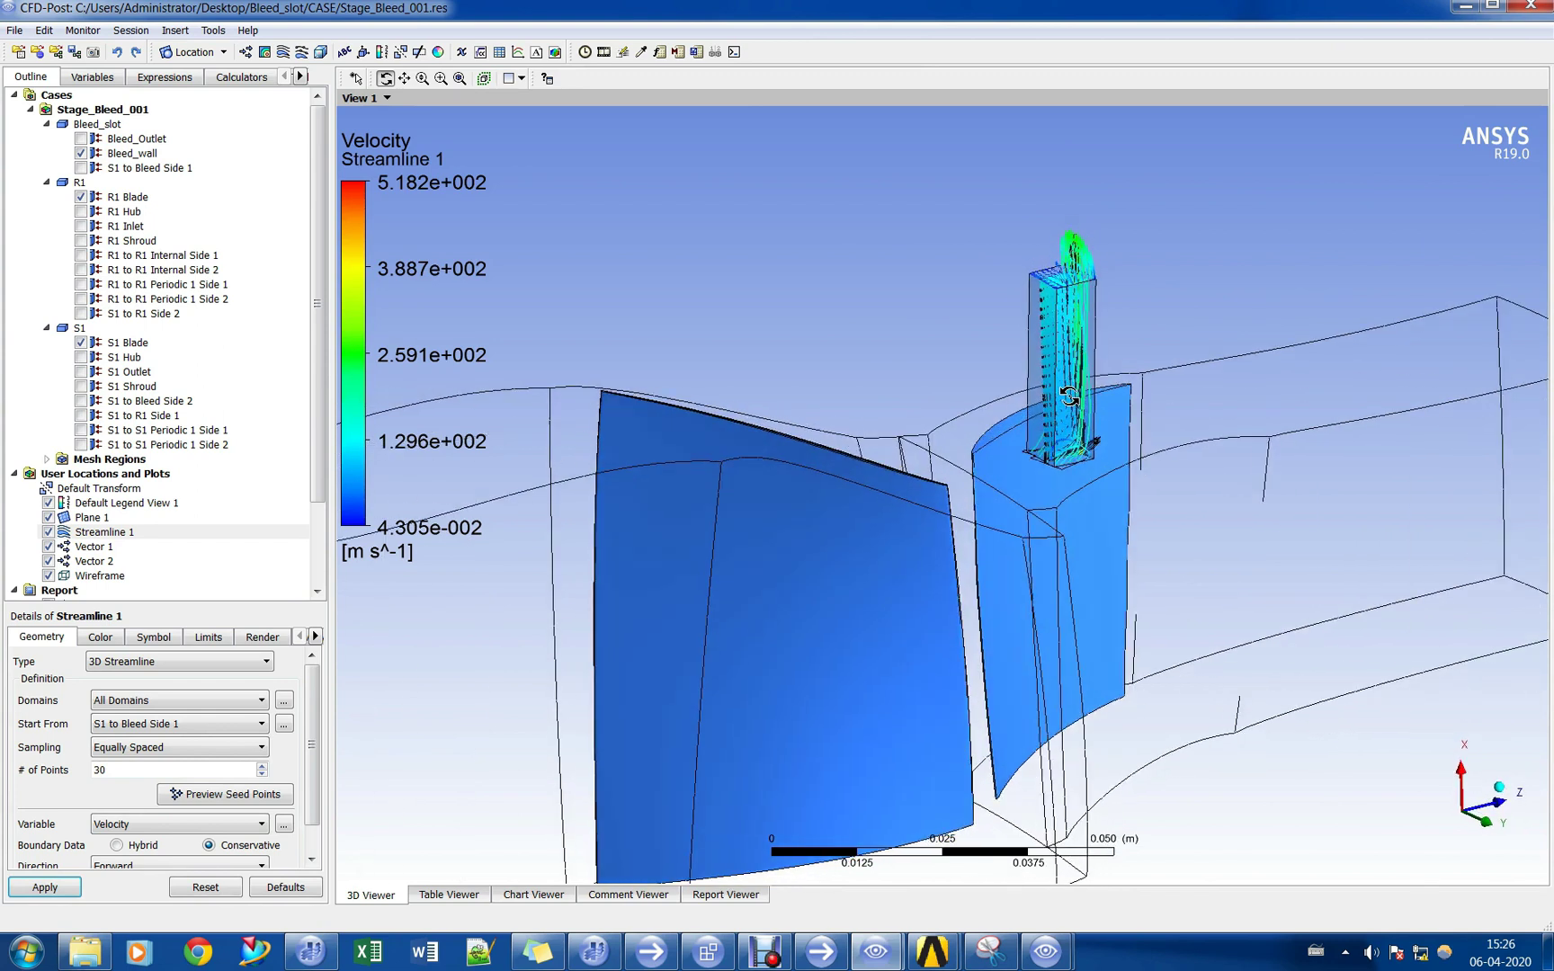
{"action": "left_click", "coordinate": [192, 53]}
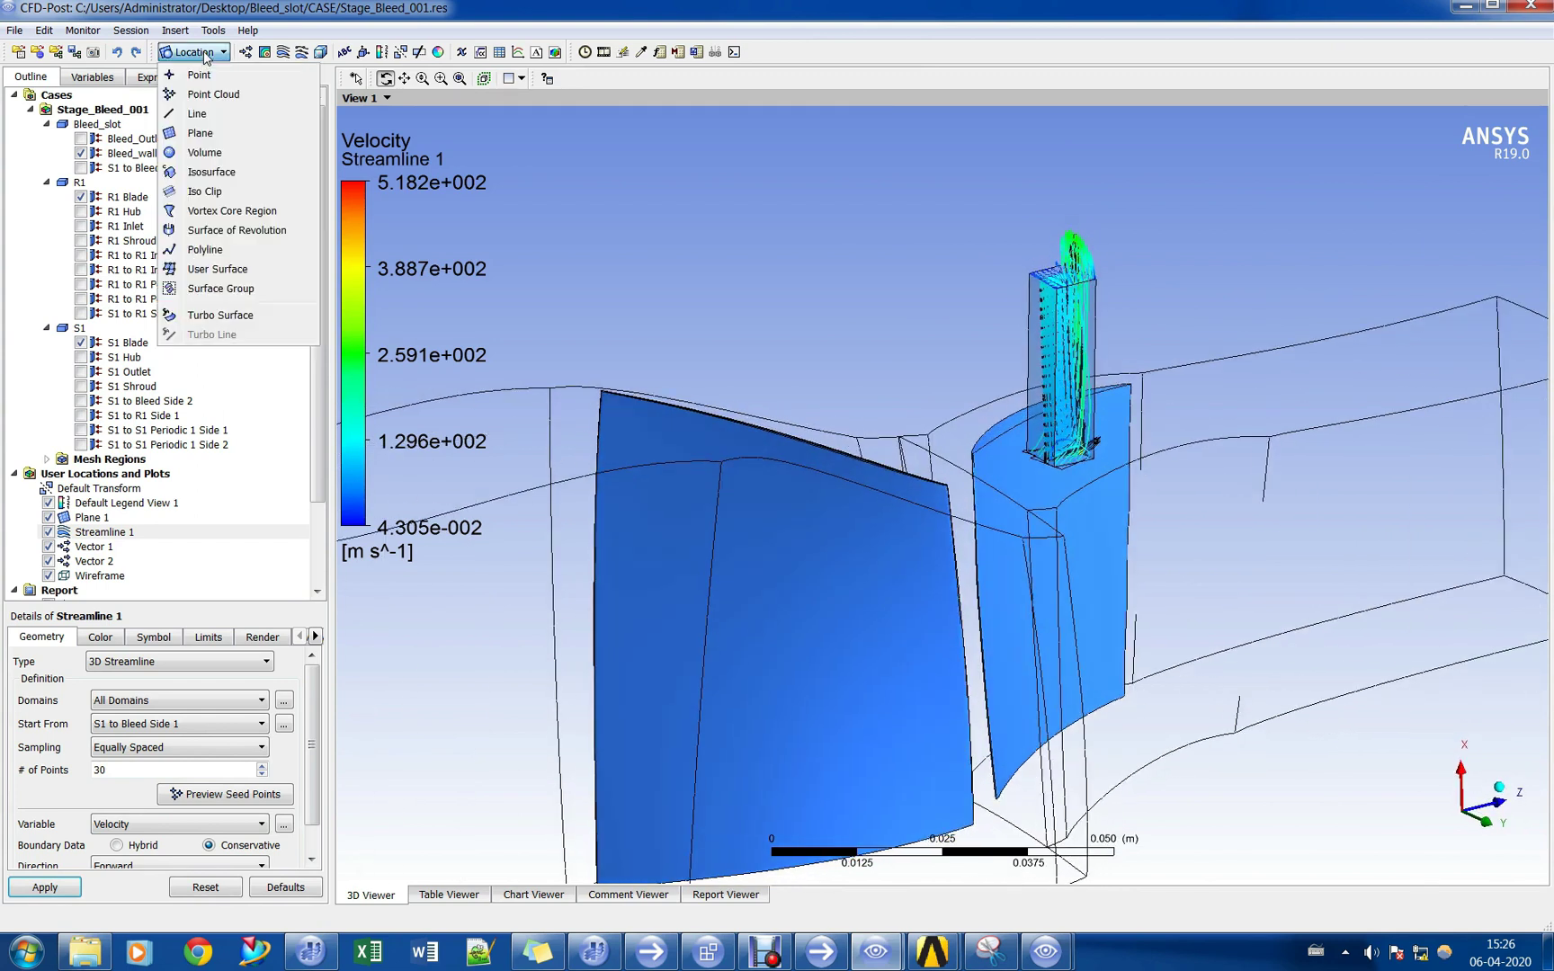
{"action": "left_click", "coordinate": [565, 156]}
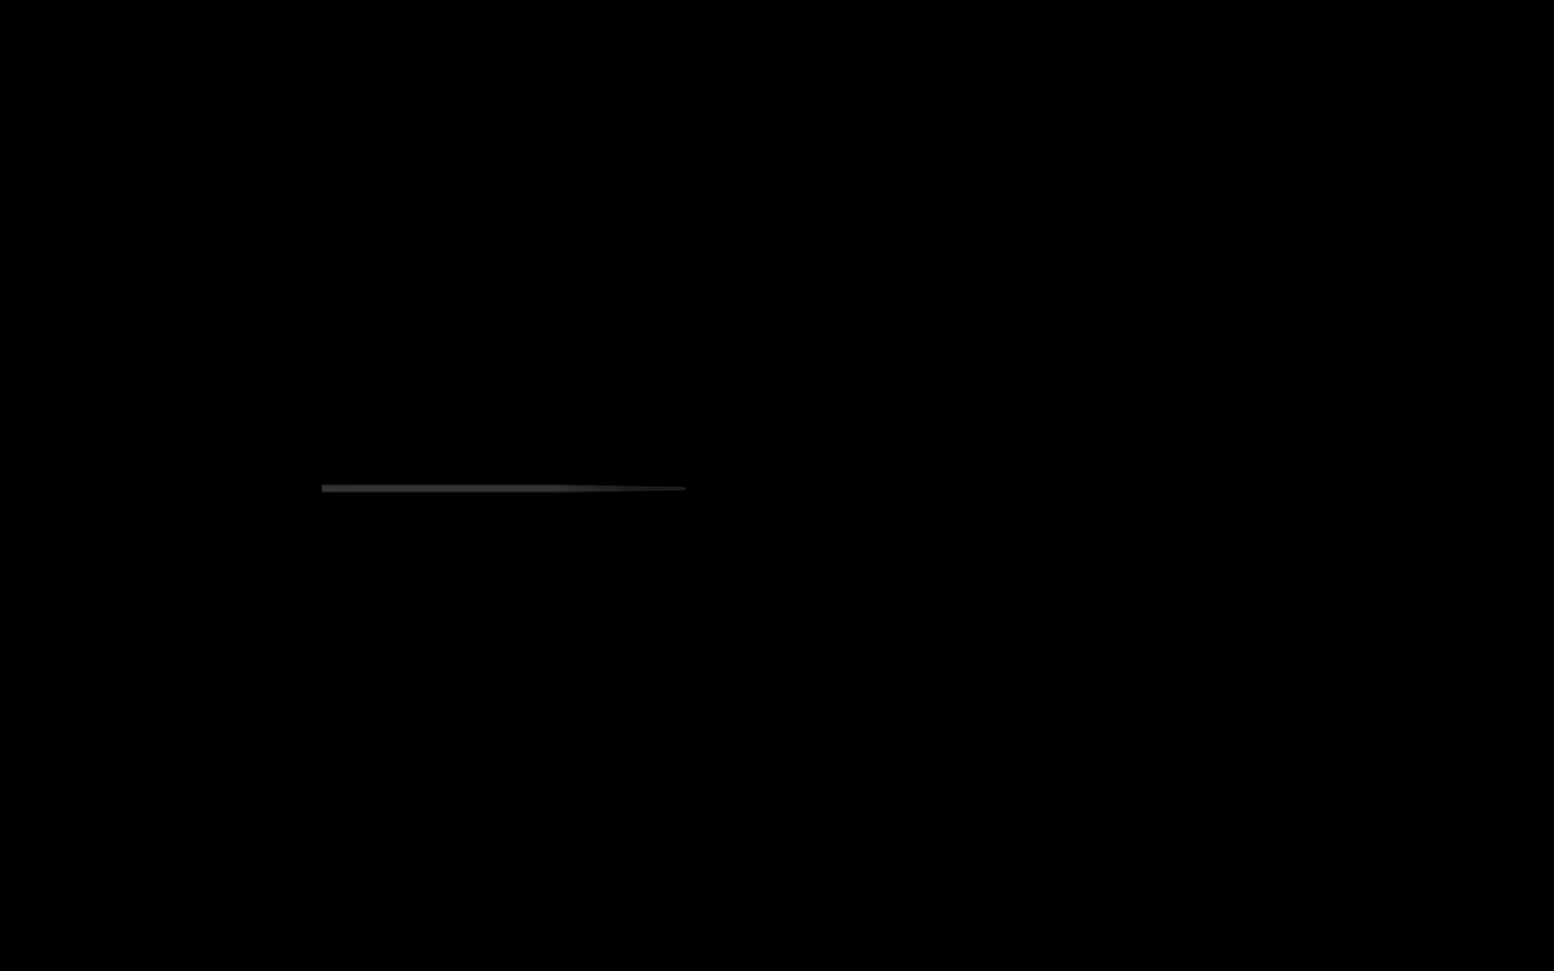